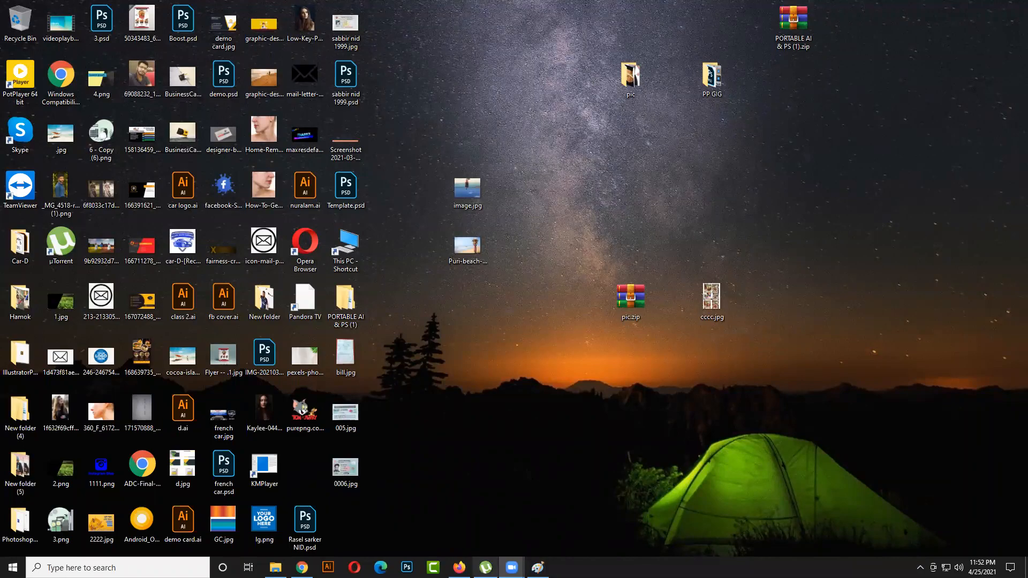
click(459, 568)
click(459, 567)
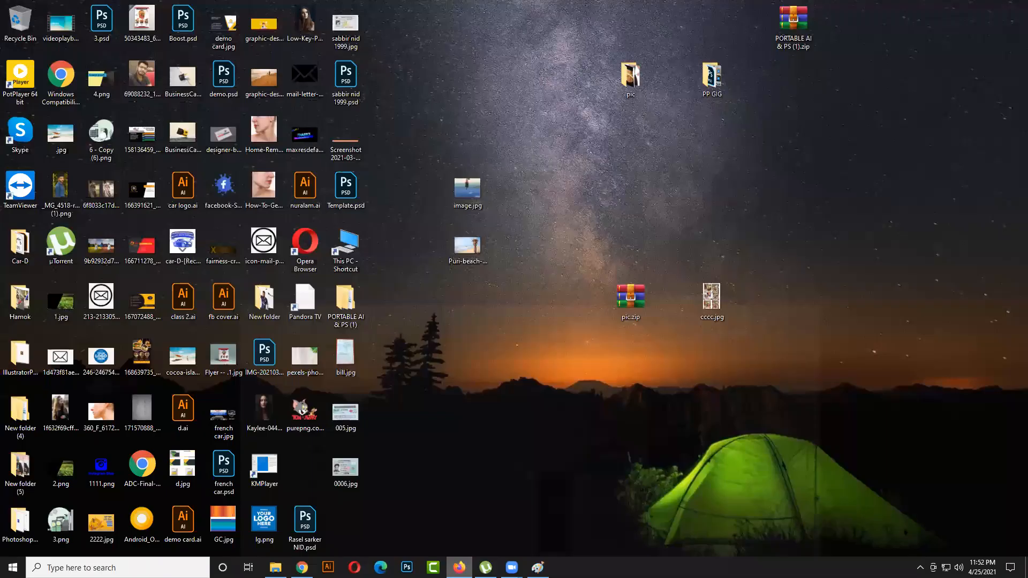
- Open Illustrator and create a new Letter print document in landscape orientation, 792 × 612 pt, with one artboard
click(328, 567)
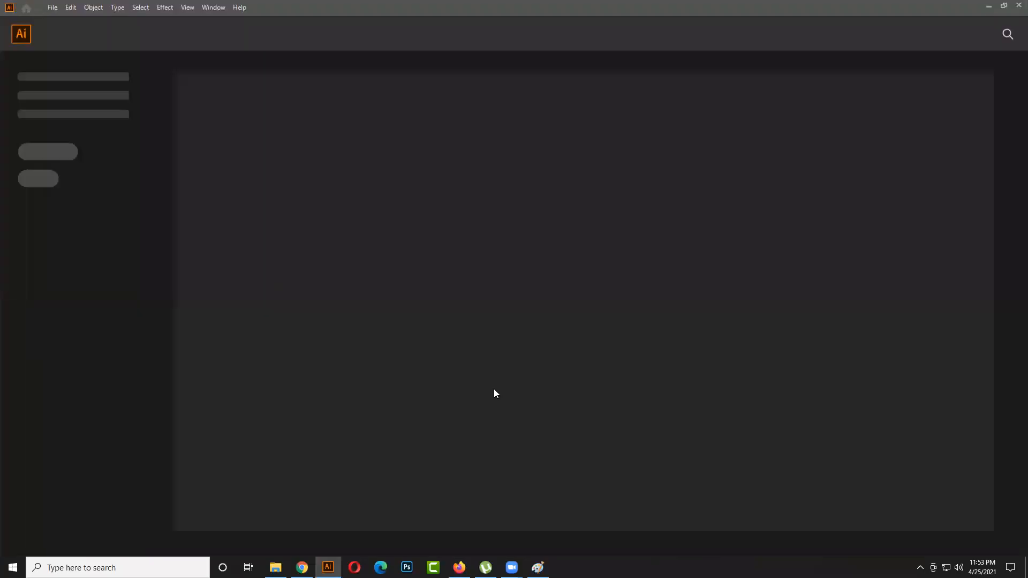
click(54, 9)
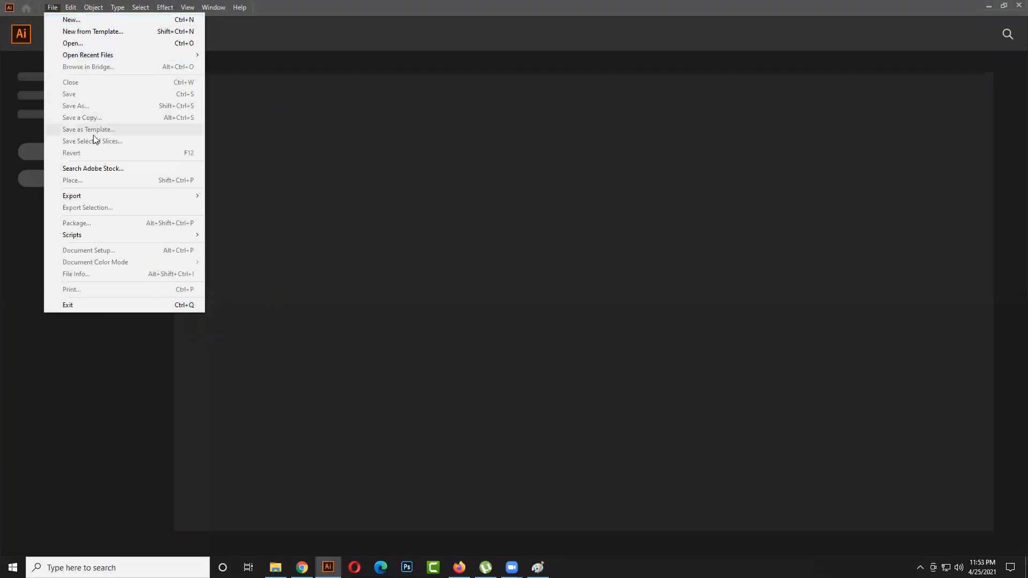
click(72, 20)
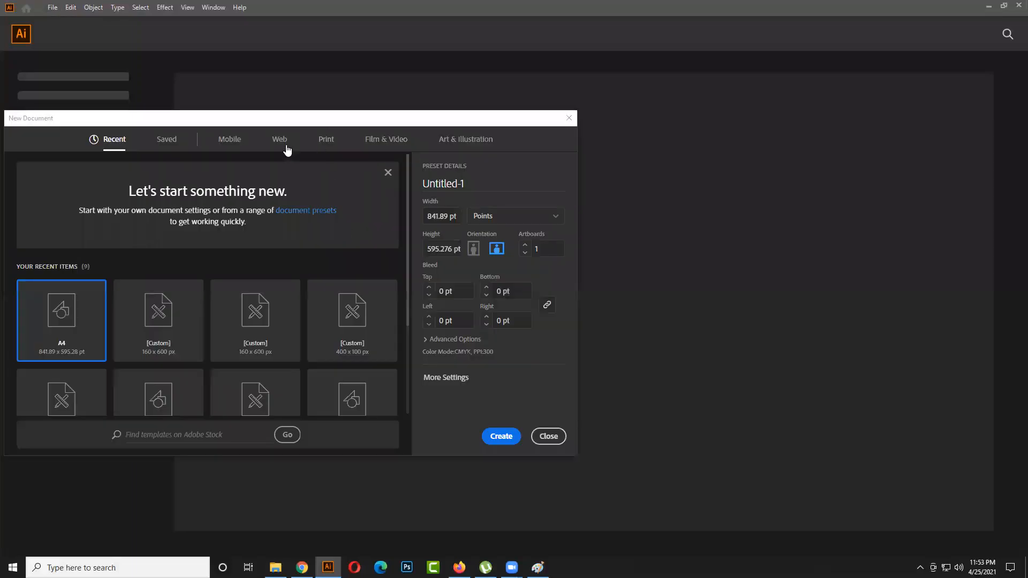
click(326, 140)
click(496, 248)
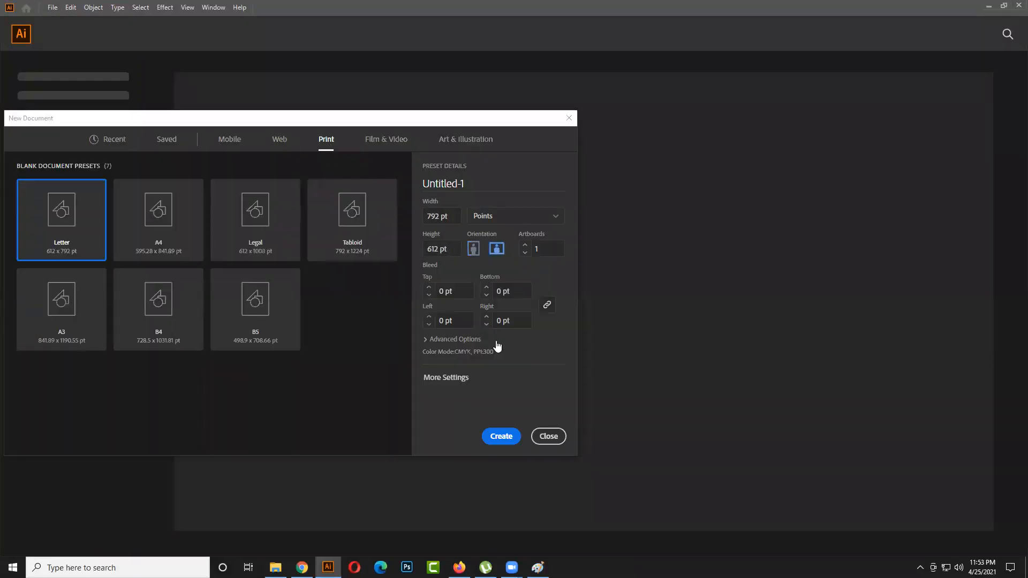
click(510, 437)
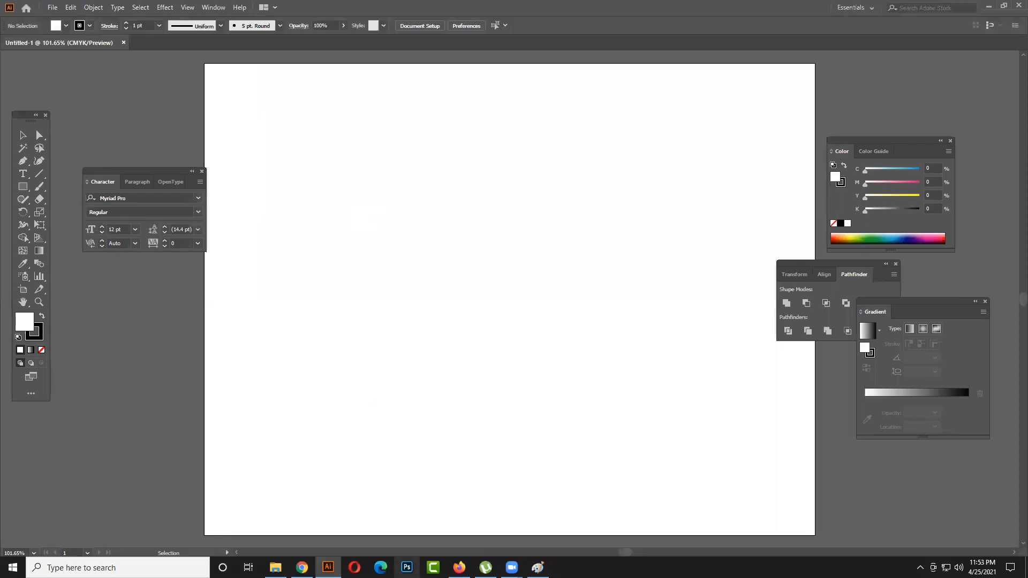
- Switch to Firefox and run a Google search for "google" in a new tab
click(459, 567)
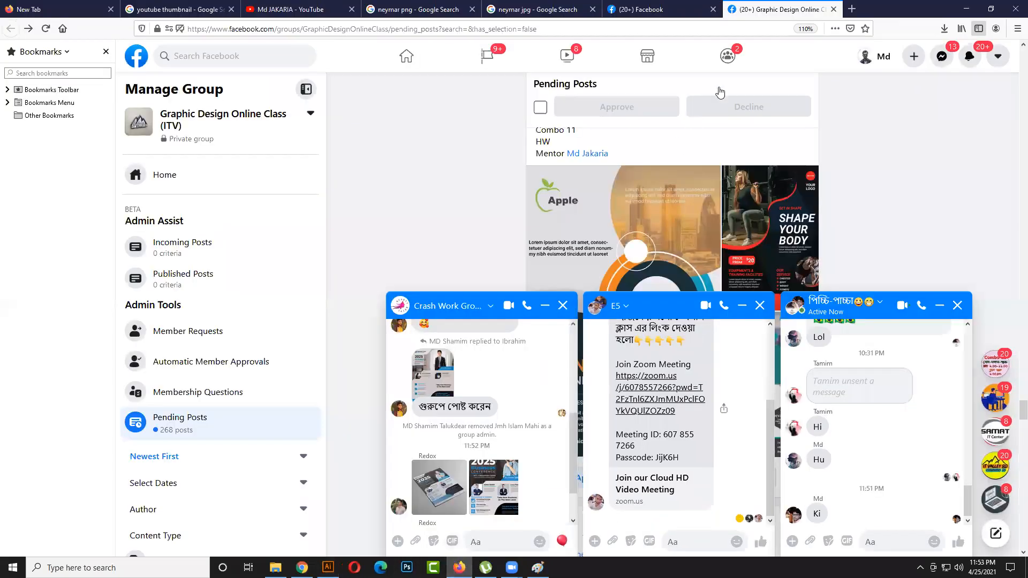
click(855, 9)
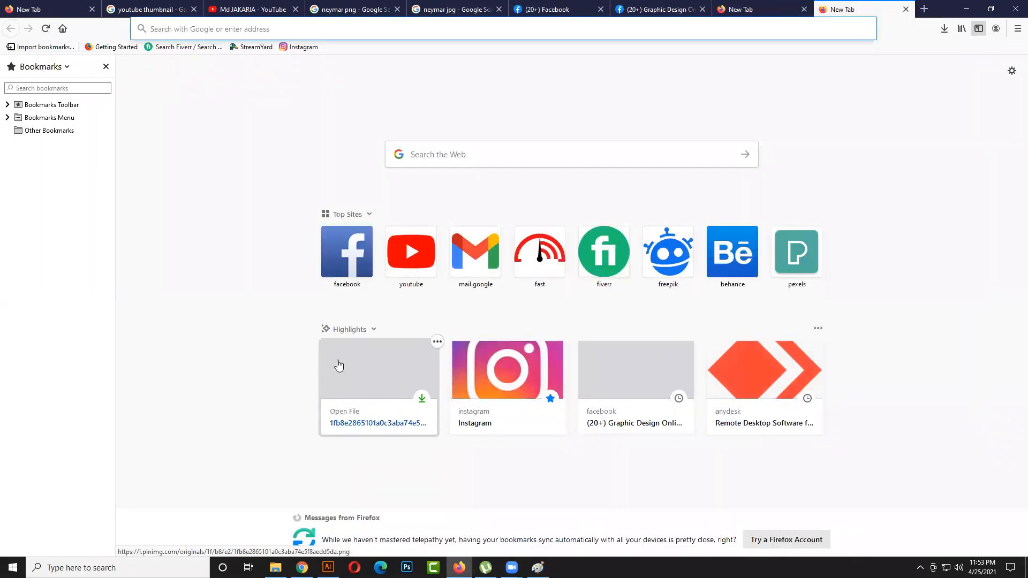
text(ggo)
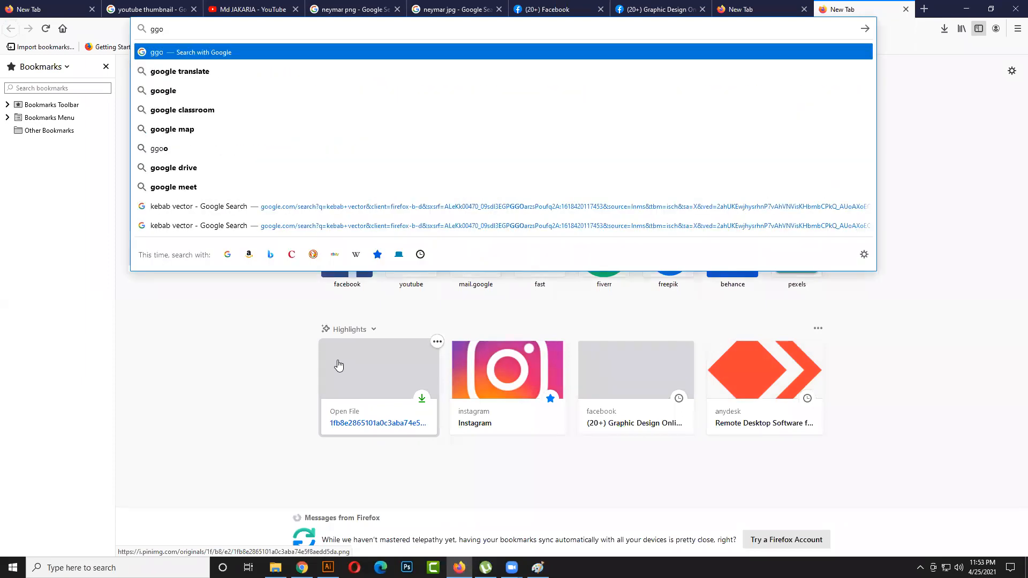
text(gle)
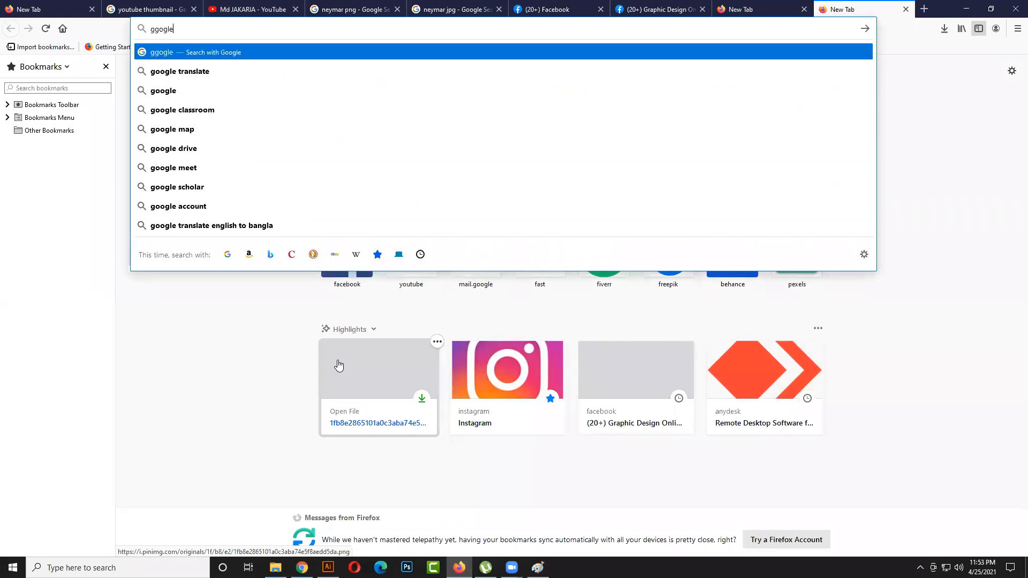
click(160, 90)
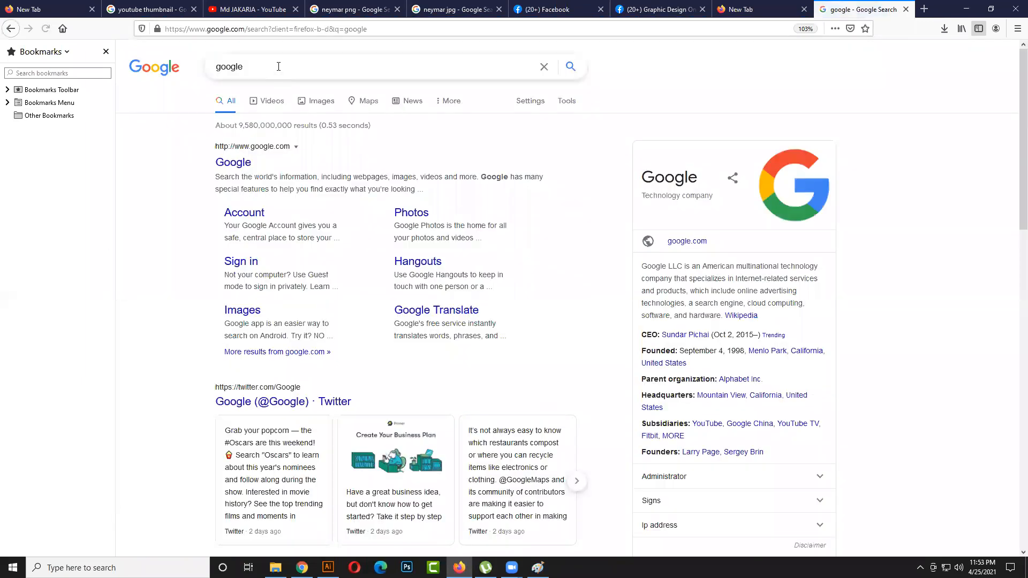
- Extend the search to "google chrome" and show the image results
click(278, 67)
text(chr)
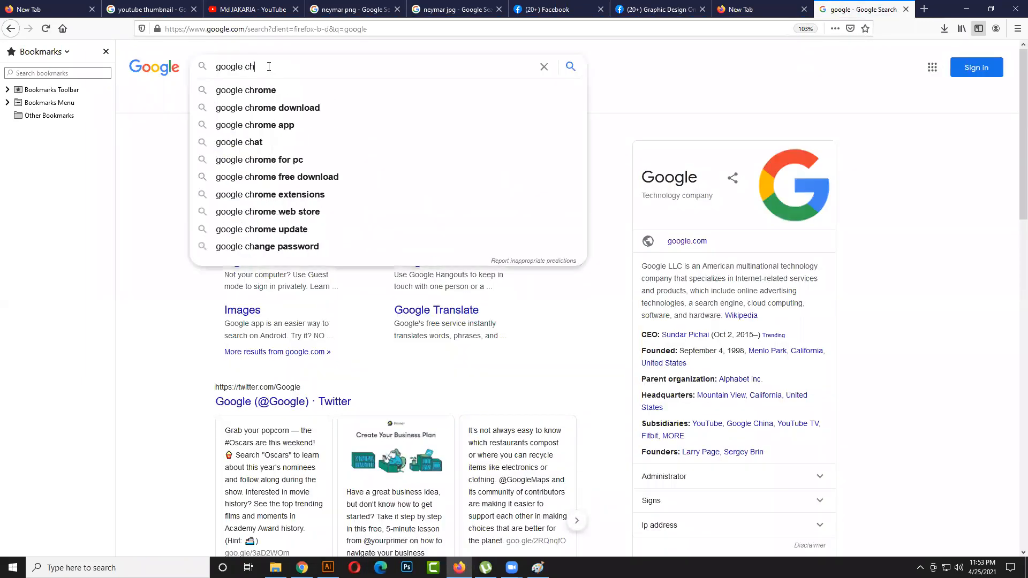
click(257, 89)
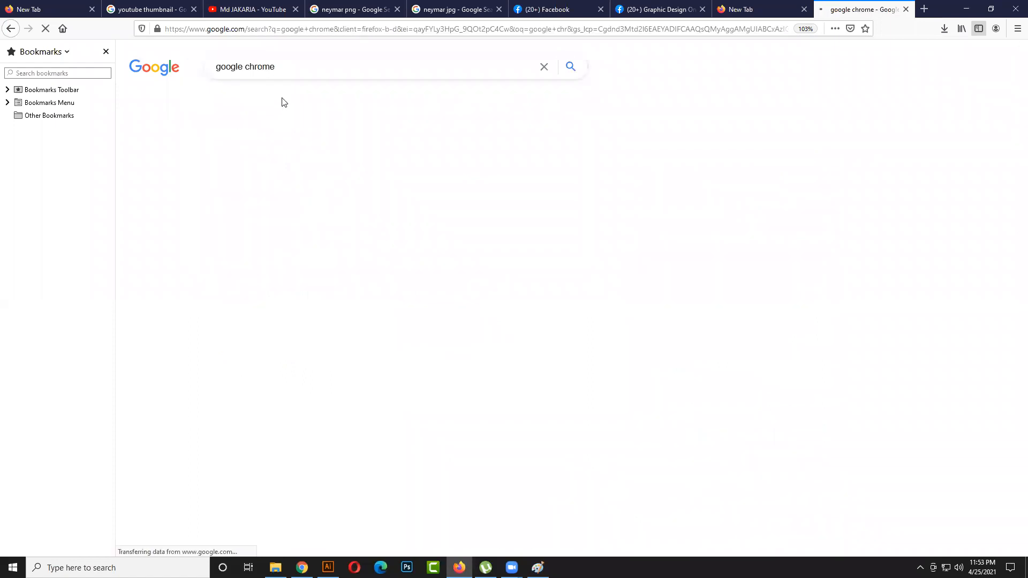
click(282, 101)
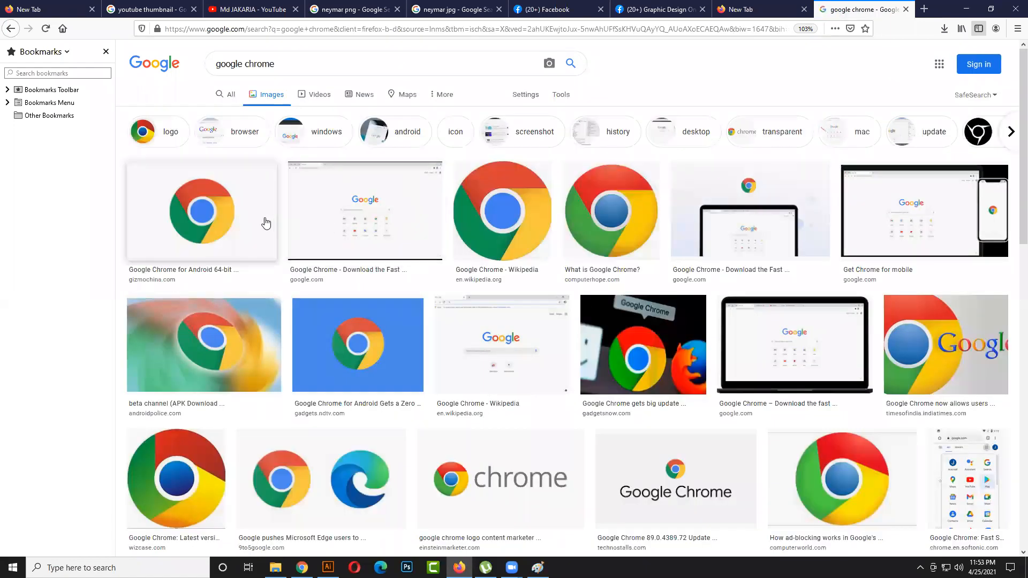
- Enlarge the first Chrome logo result, examine the logo and similar images for reference, and return to Illustrator
click(256, 217)
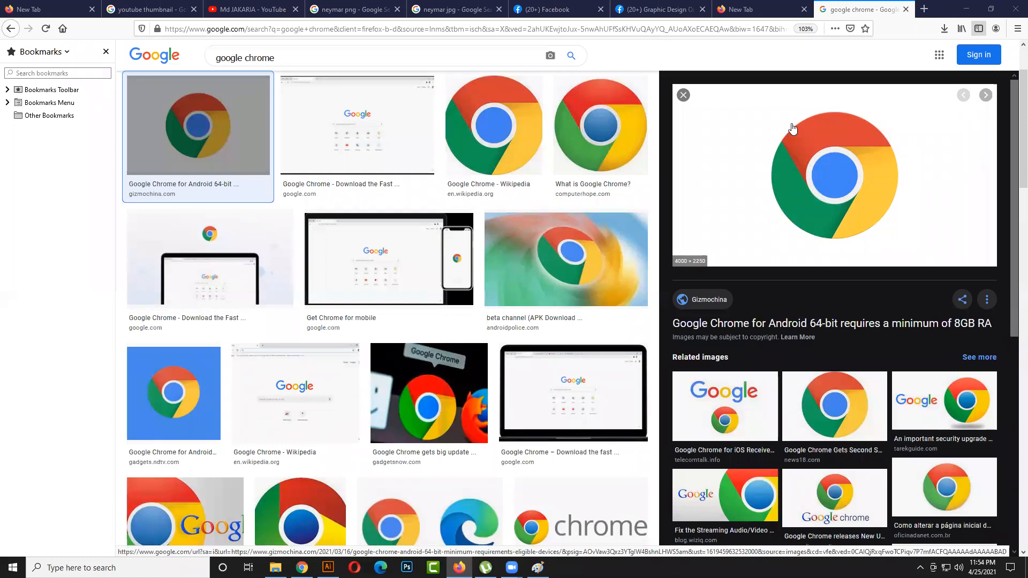
scroll(793, 128, down, 4)
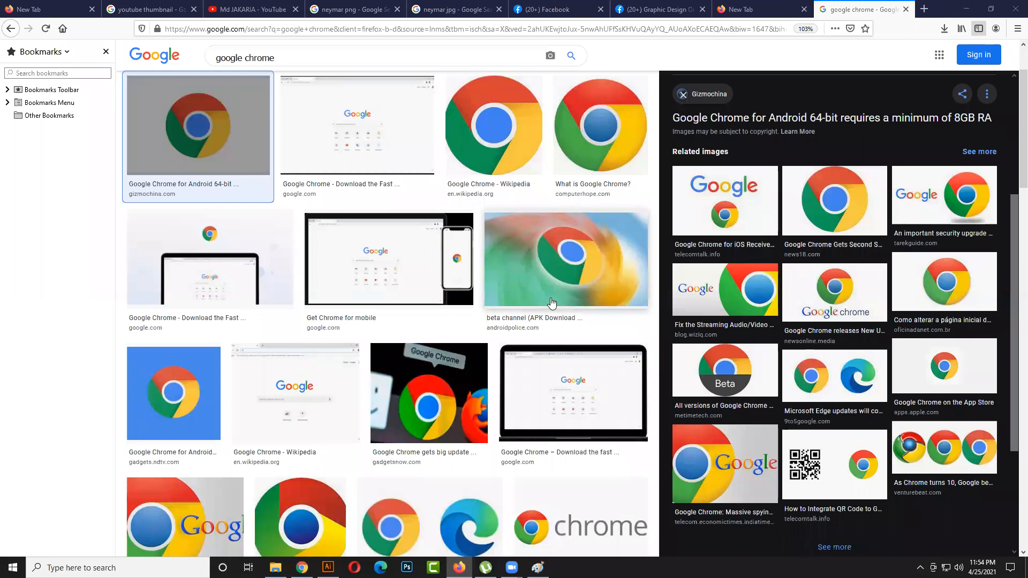
scroll(551, 301, down, 3)
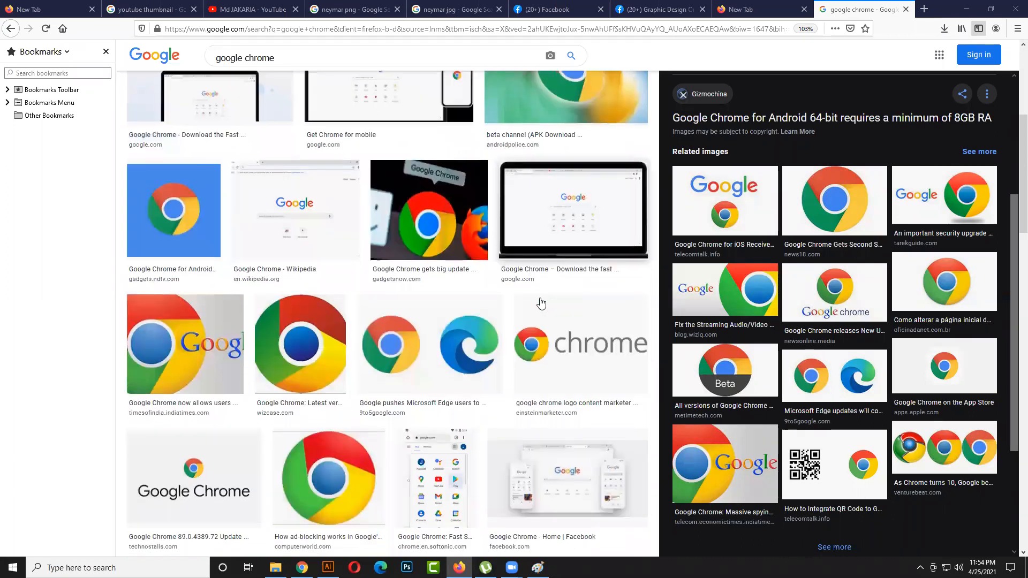
click(968, 9)
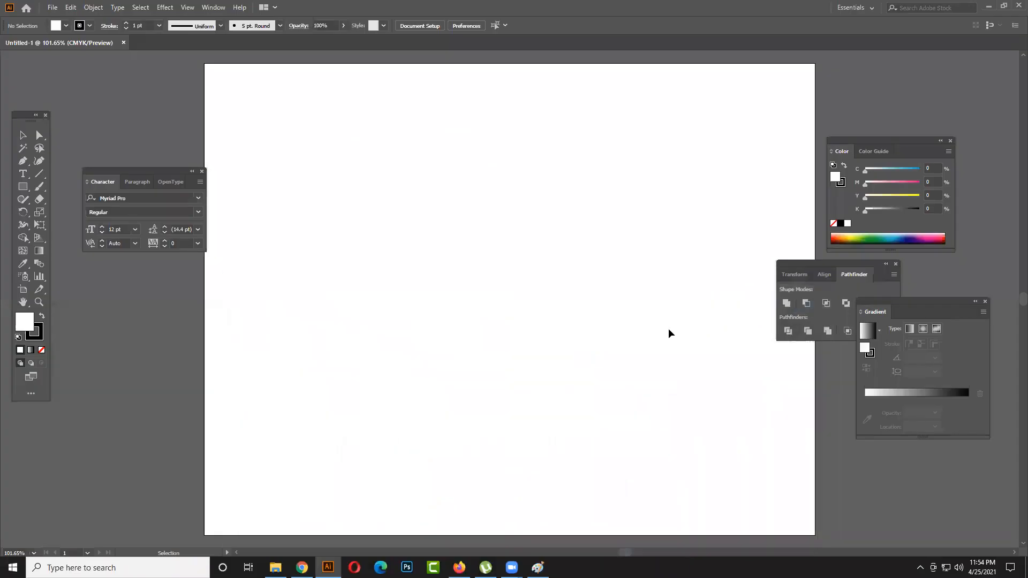
- Set the stroke to none, make the fill active, and choose the Ellipse tool
click(39, 336)
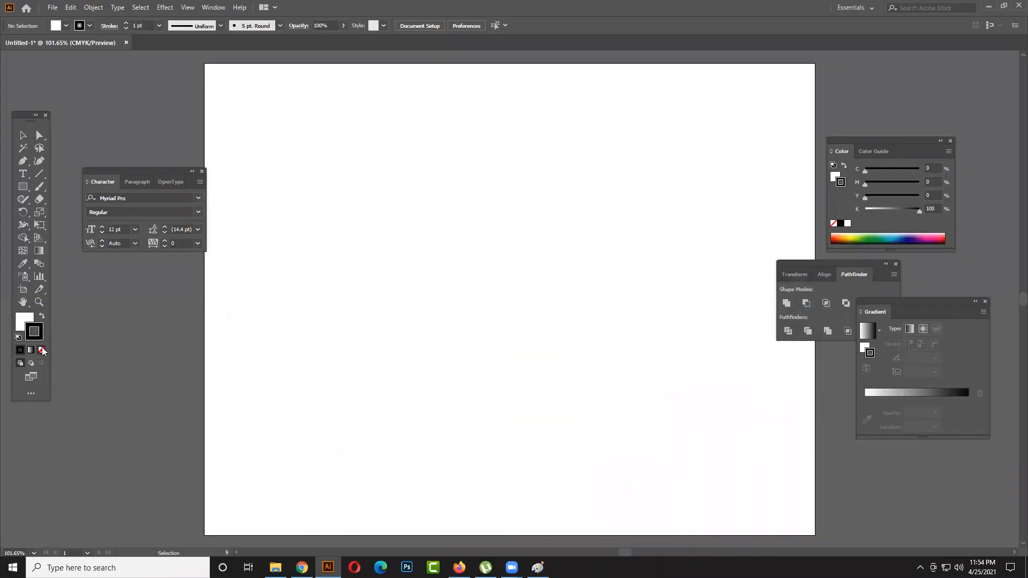
click(41, 350)
click(25, 320)
drag(25, 190, 75, 212)
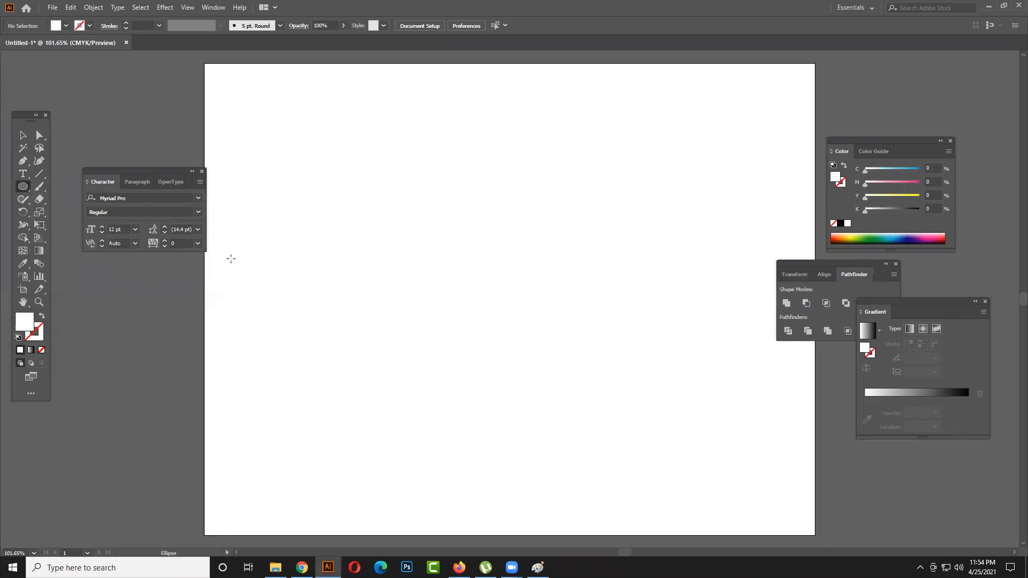
click(448, 203)
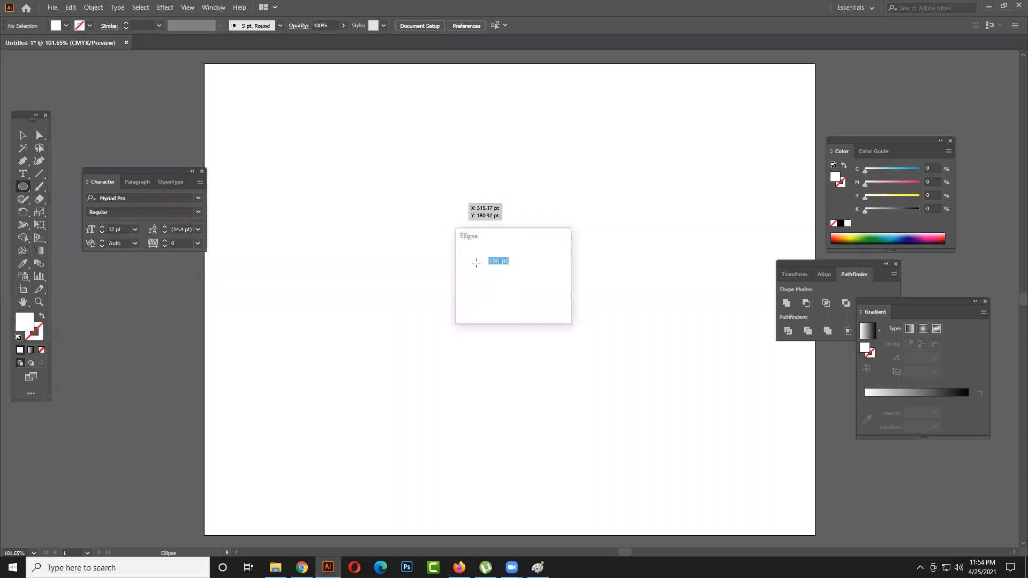
click(574, 366)
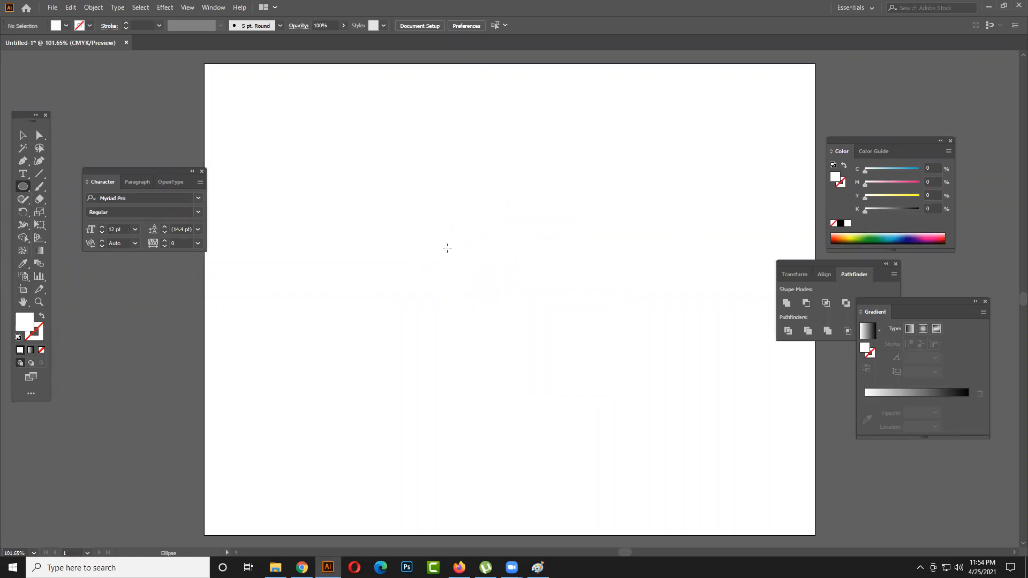
click(441, 230)
click(572, 365)
- Draw a circle about 214 pt in diameter near the artboard's center and fill it with cyan blue (C 100)
drag(401, 204, 544, 353)
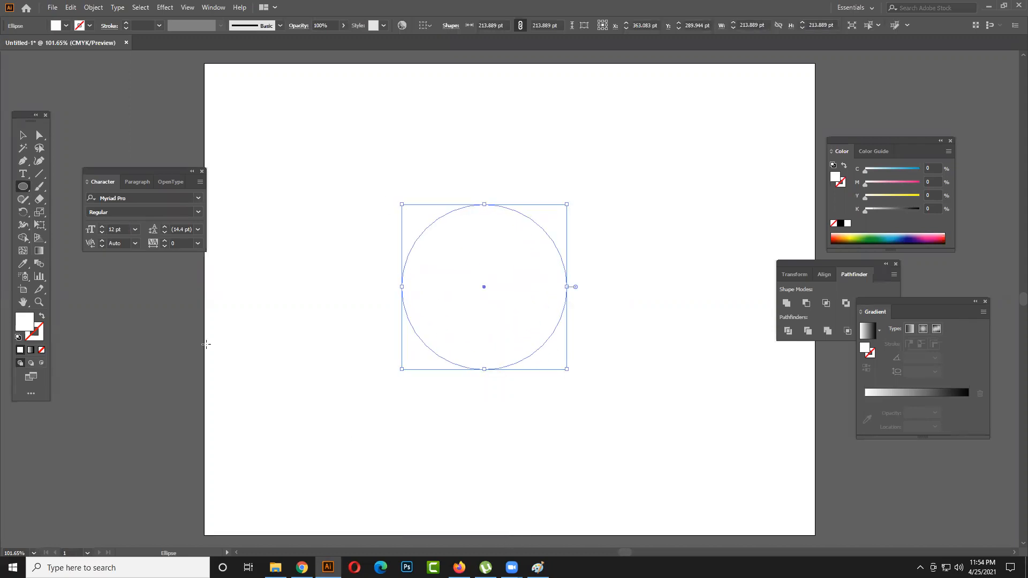
click(65, 26)
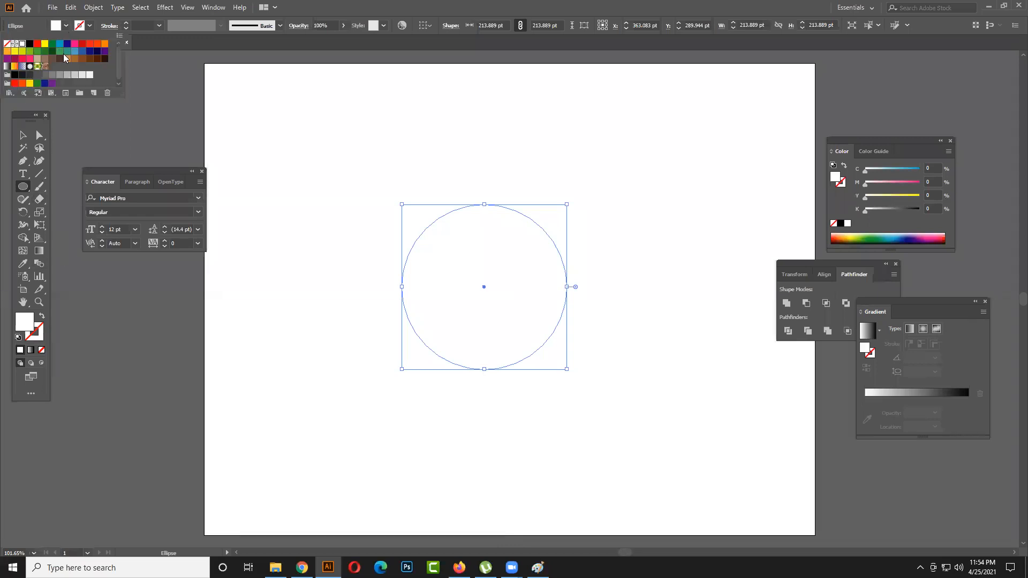
click(59, 44)
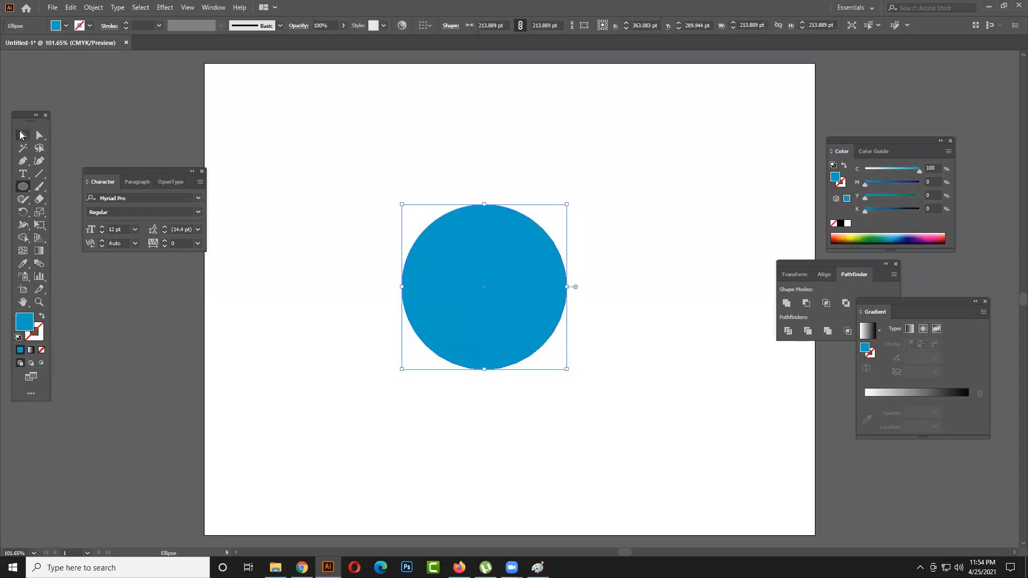
- Move the blue circle a little to the right and scale it down around its center to about 104 pt
click(23, 135)
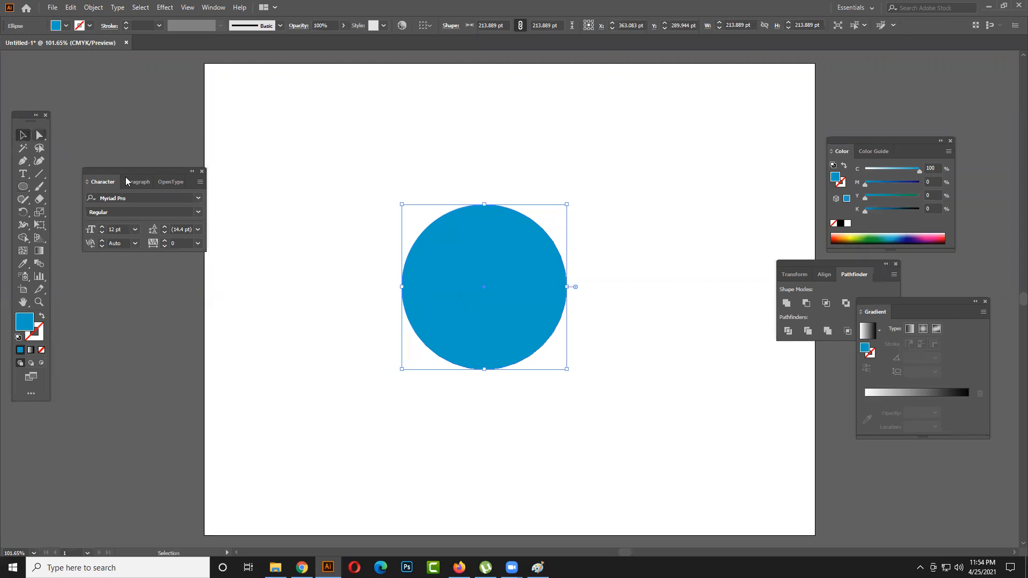
drag(497, 307, 552, 312)
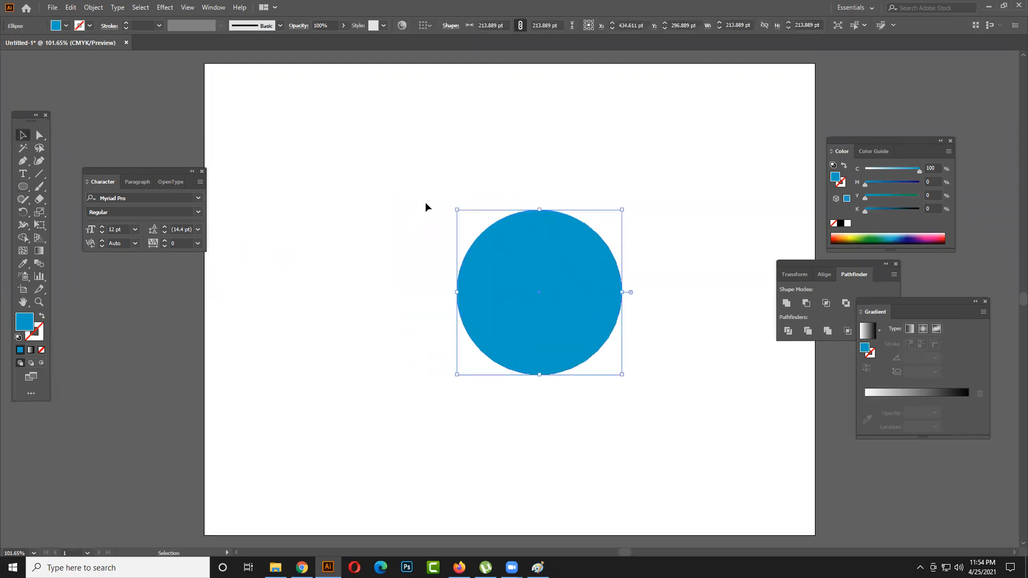
key(ctrl+1)
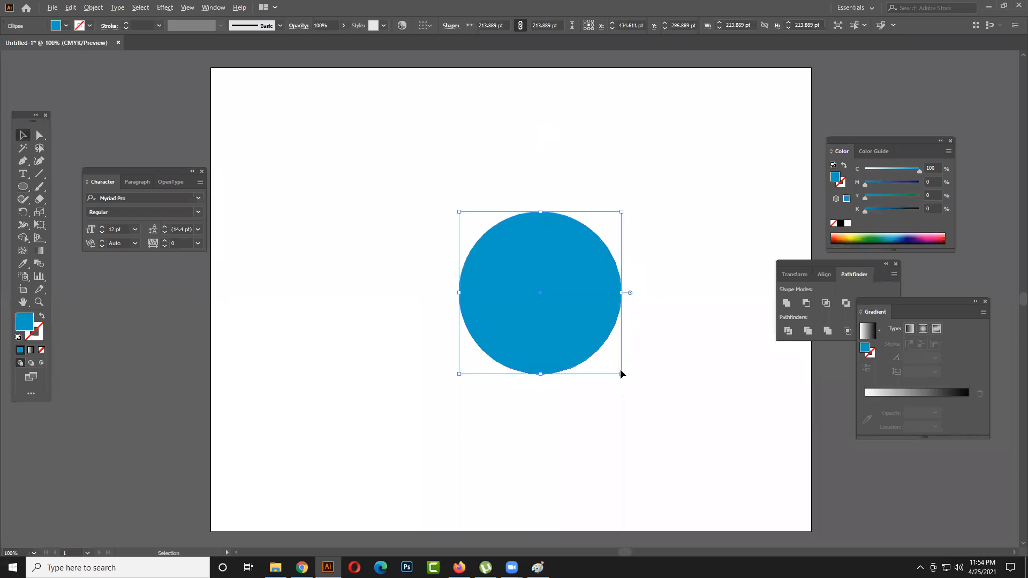
drag(621, 373, 577, 332)
click(643, 356)
click(559, 304)
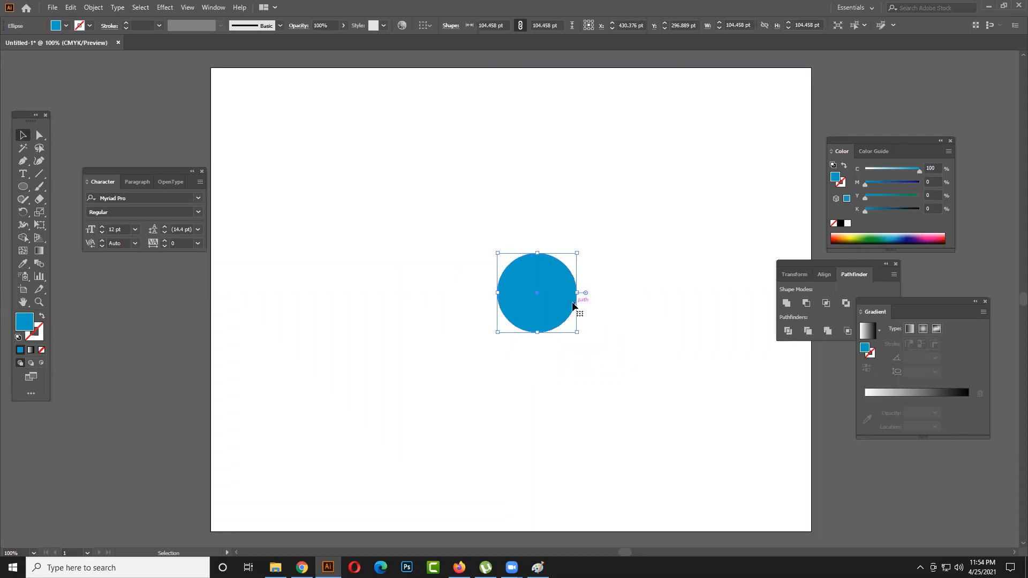
- Draw a second blue circle about 44 pt in diameter, below and to the left of the large circle
drag(20, 192, 64, 215)
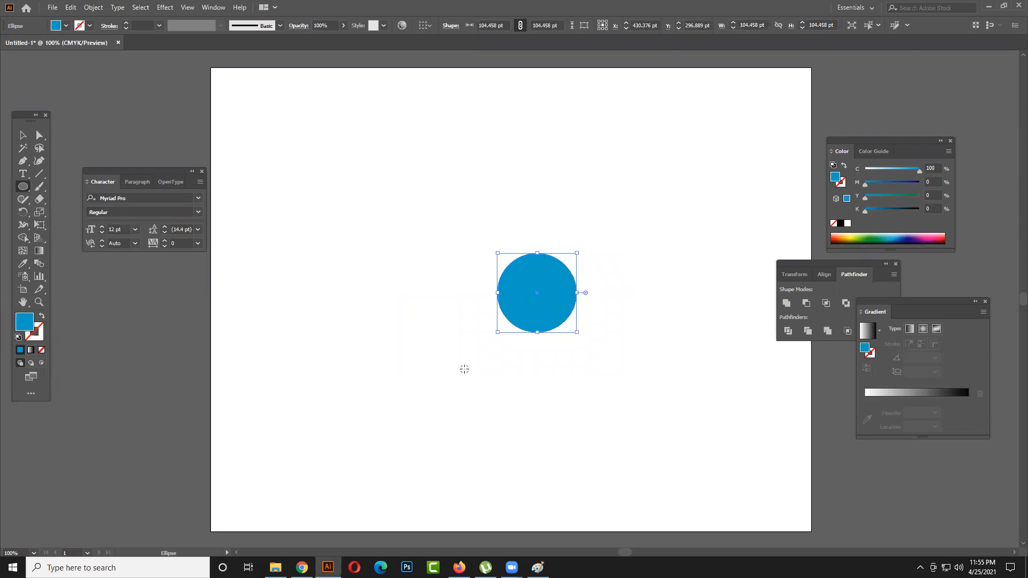
drag(435, 364, 451, 382)
click(23, 135)
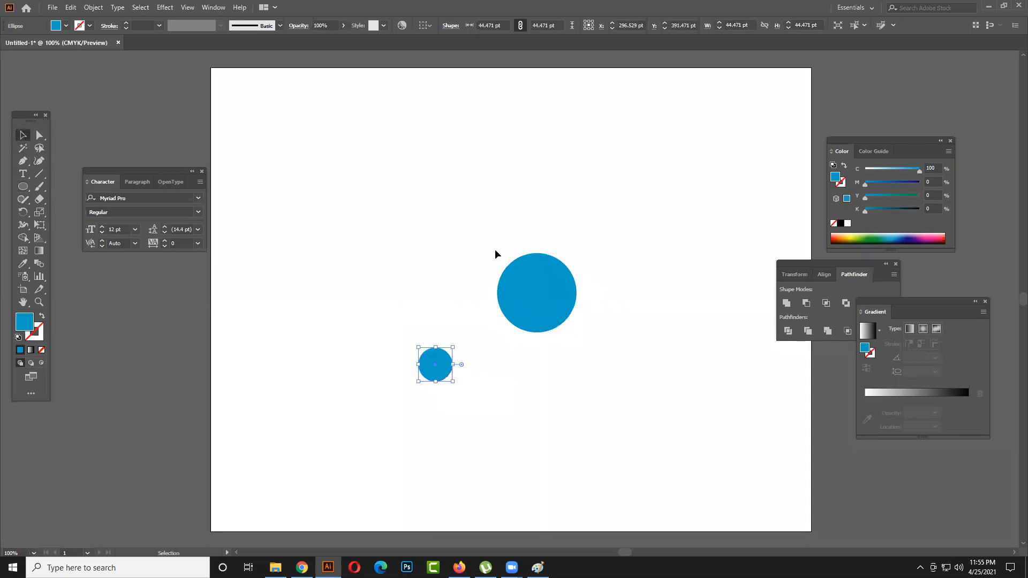
- Move the small circle well to the left of the large one and align both circles by their vertical centers
click(537, 300)
drag(435, 364, 360, 209)
drag(374, 154, 725, 293)
click(726, 297)
drag(355, 218, 336, 324)
drag(340, 364, 594, 265)
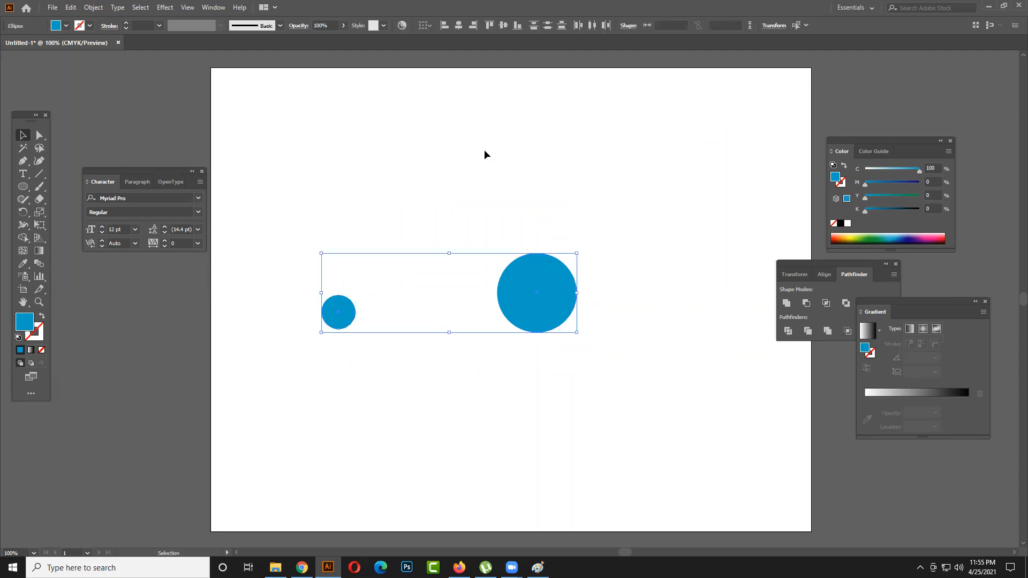
click(499, 23)
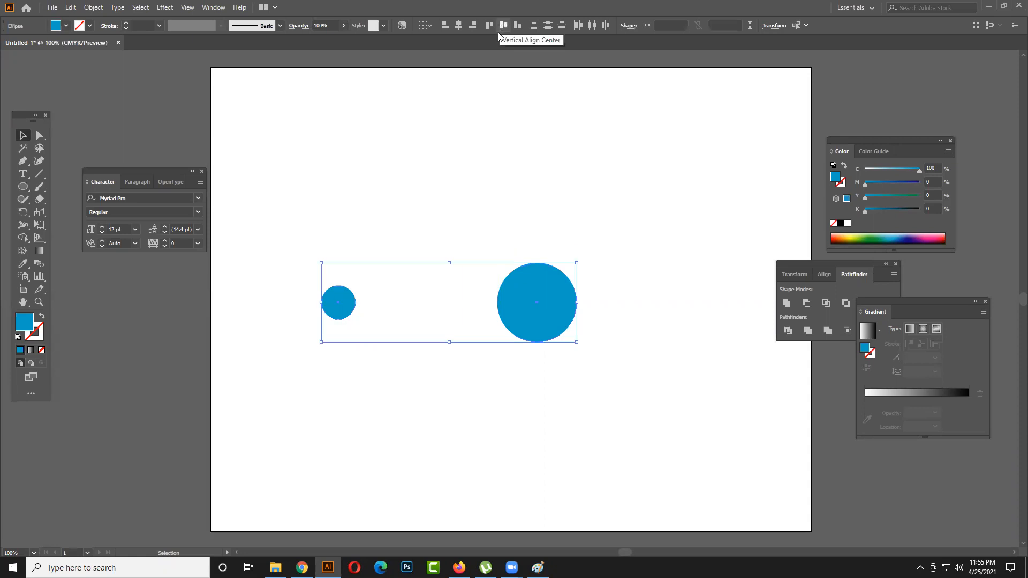
- Select the small circle and place its rotation pivot at the large circle's center
drag(639, 344, 347, 358)
click(338, 318)
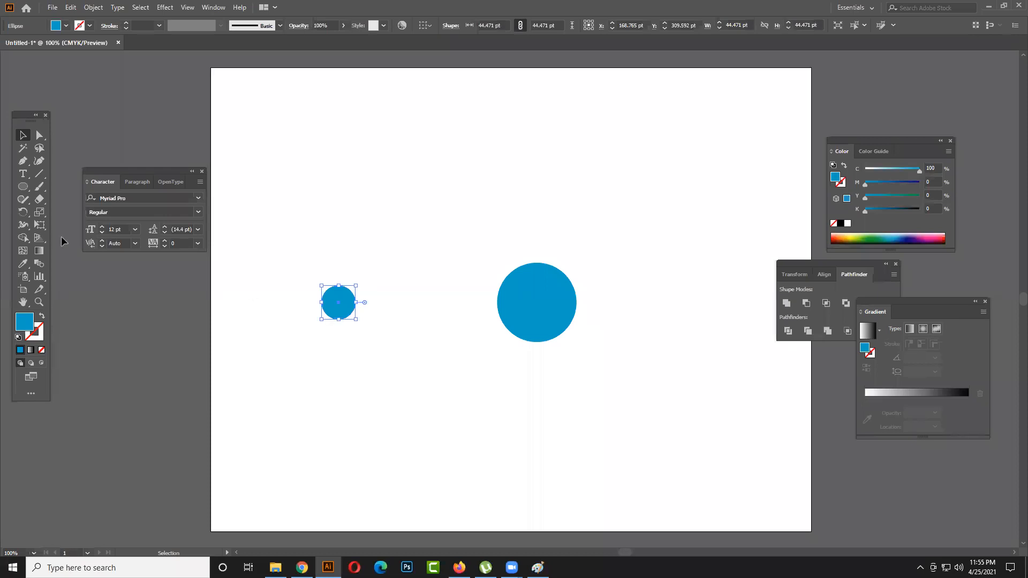
click(22, 208)
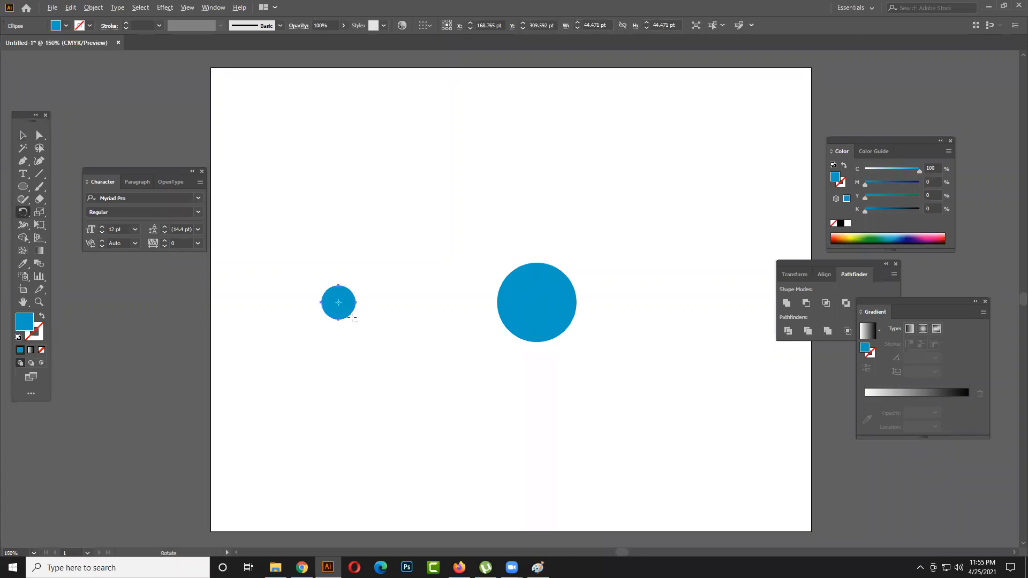
scroll(352, 318, up, 1)
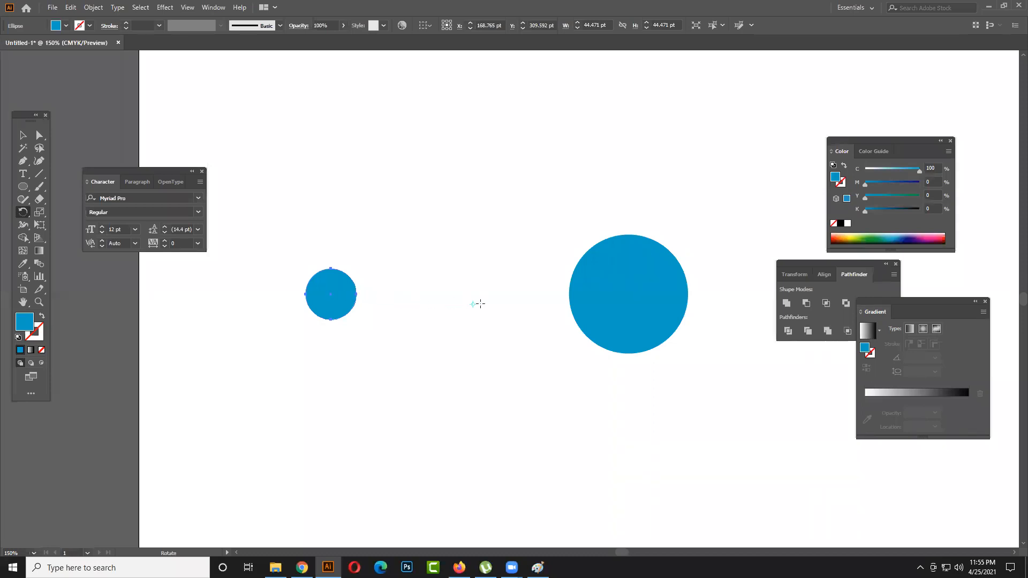
click(628, 294)
key(v)
- Show the rulers and place a vertical guide through the large circle's center
key(ctrl+r)
drag(7, 447, 627, 441)
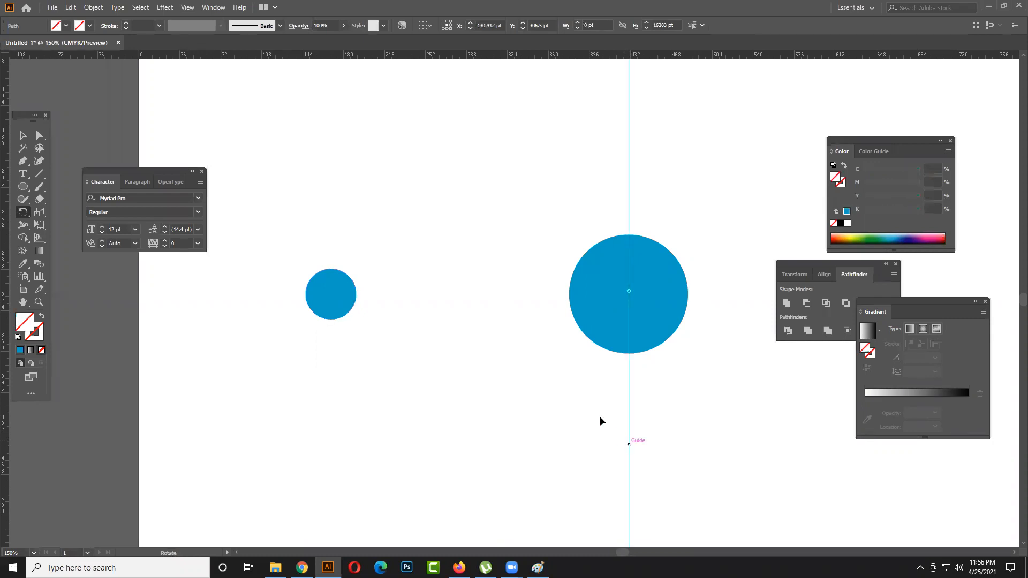
key(v)
- Open the Rotate settings for the small circle with the rotation pivot at the large circle's center
click(22, 213)
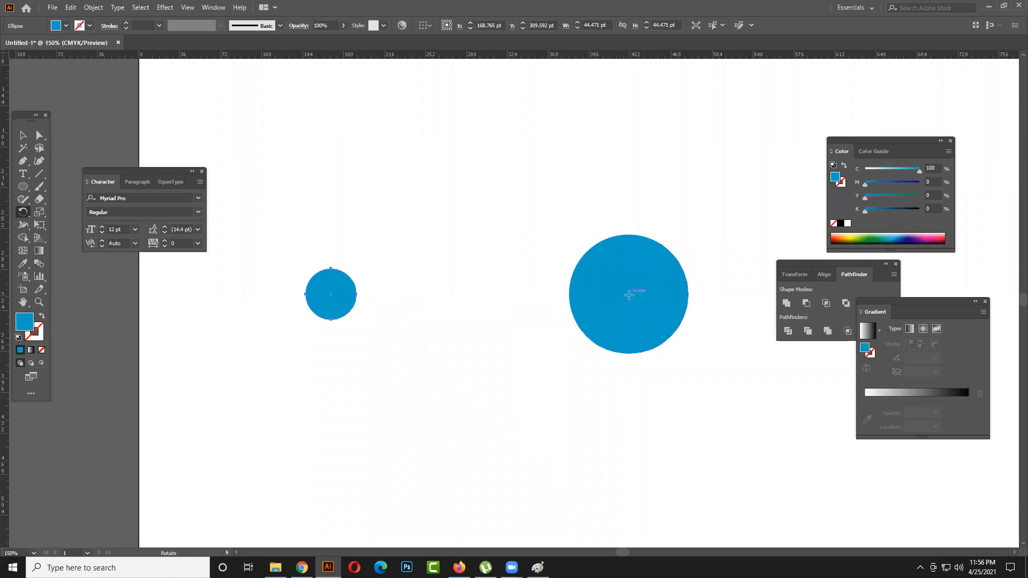
click(628, 294)
key(v)
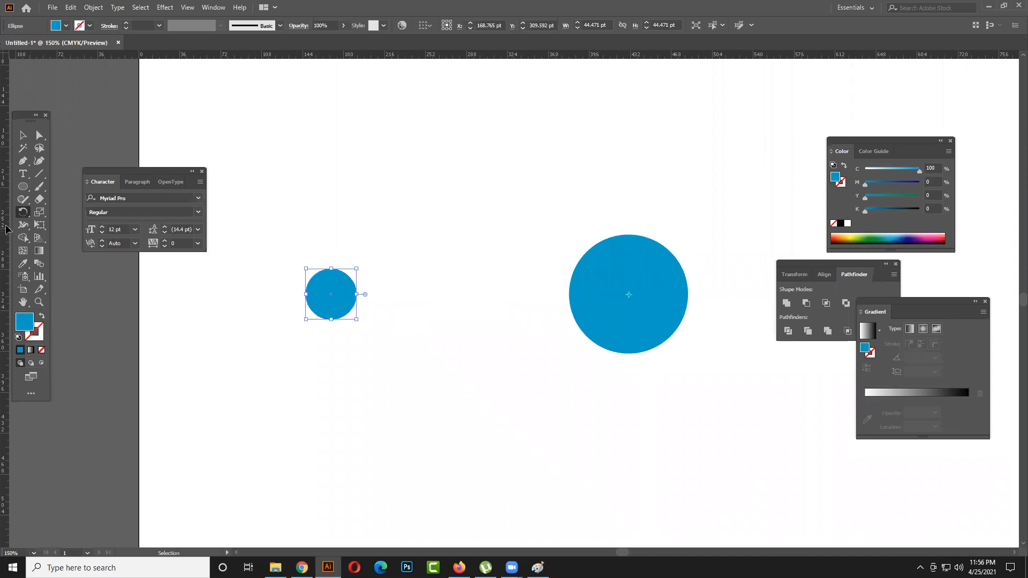
click(21, 213)
click(629, 293)
alt+click(629, 294)
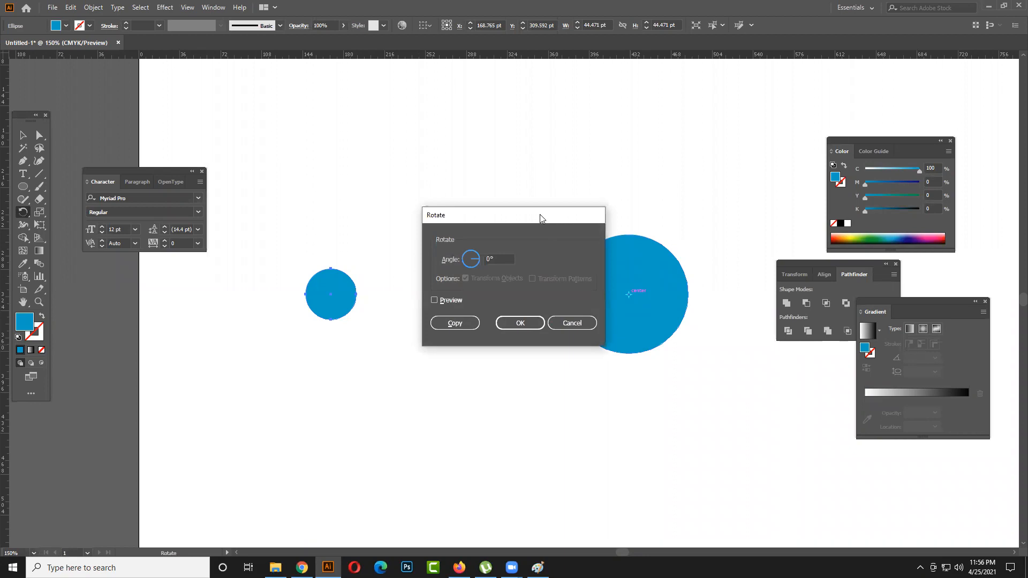
drag(539, 218, 501, 204)
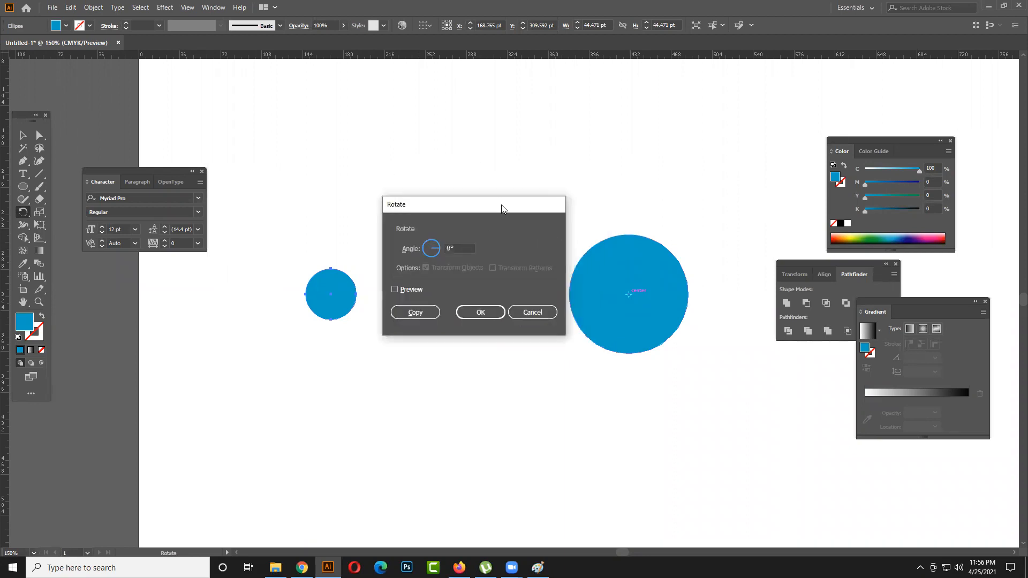
drag(501, 208, 725, 218)
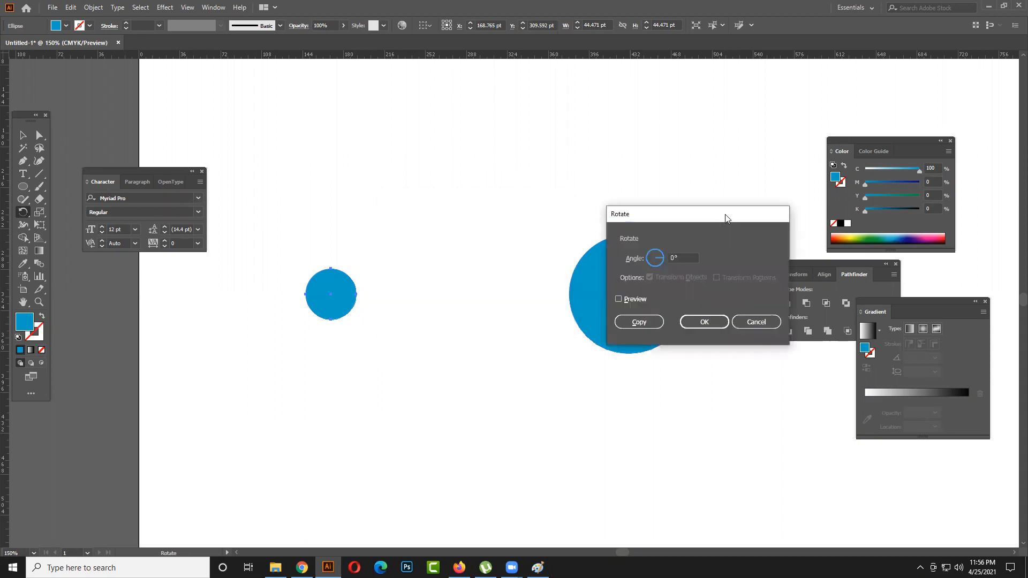
- Preview a 15° rotation of the small circle around the large one, comparing it with the original position
click(625, 300)
drag(683, 217, 512, 109)
double_click(512, 150)
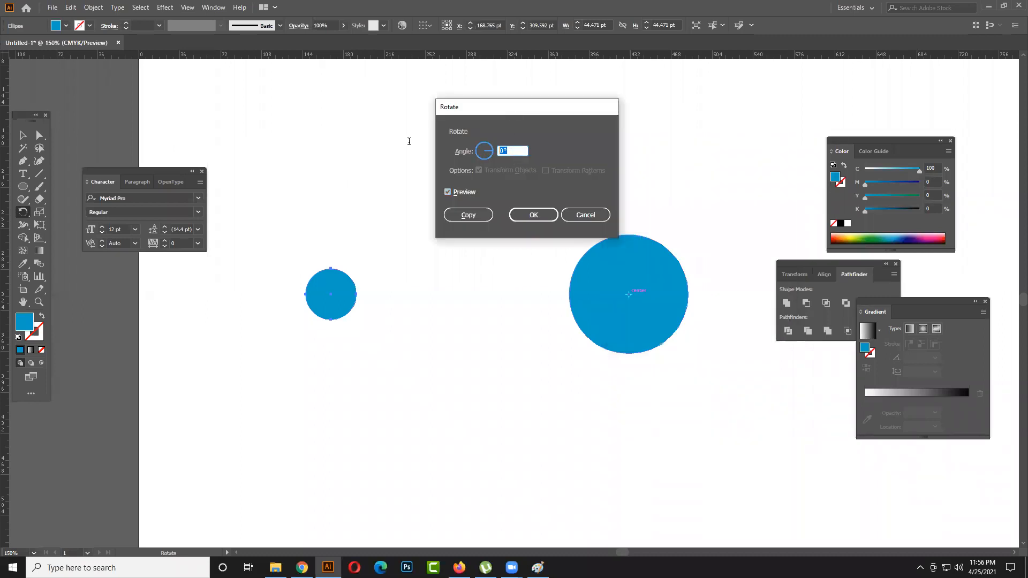
text(15)
click(459, 191)
click(460, 191)
click(459, 192)
click(459, 192)
click(459, 191)
click(459, 192)
click(459, 191)
click(459, 192)
click(460, 191)
click(459, 192)
click(459, 191)
- Set the rotation angle to 20°, check it in the preview, and create a rotated copy of the small circle
click(515, 149)
click(468, 154)
text(20)
click(464, 190)
click(463, 190)
click(463, 190)
click(463, 191)
click(463, 191)
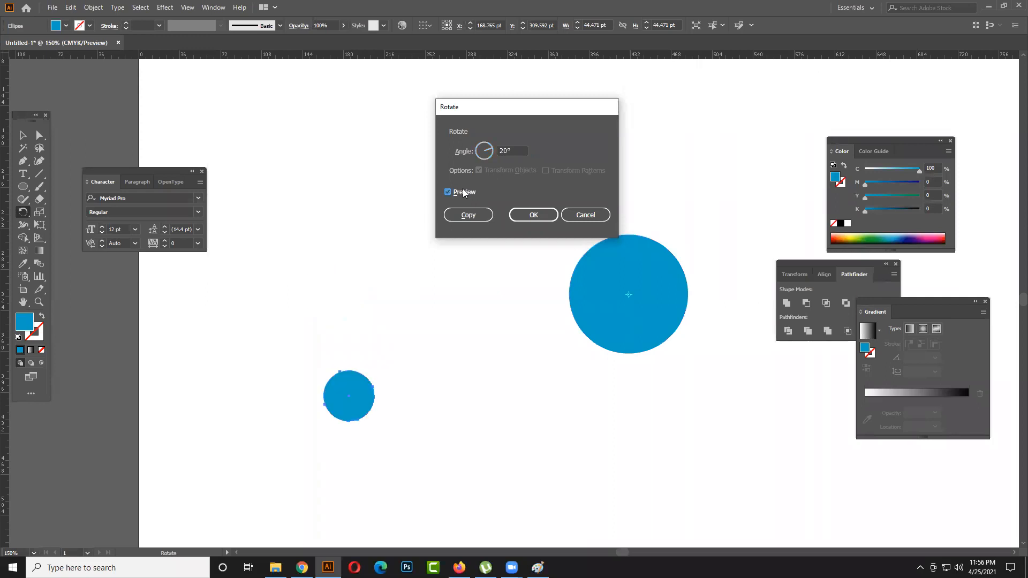
click(468, 215)
- Repeat the 20° rotated copy until the small circles form a complete ring around the large circle
key(ctrl+minus)
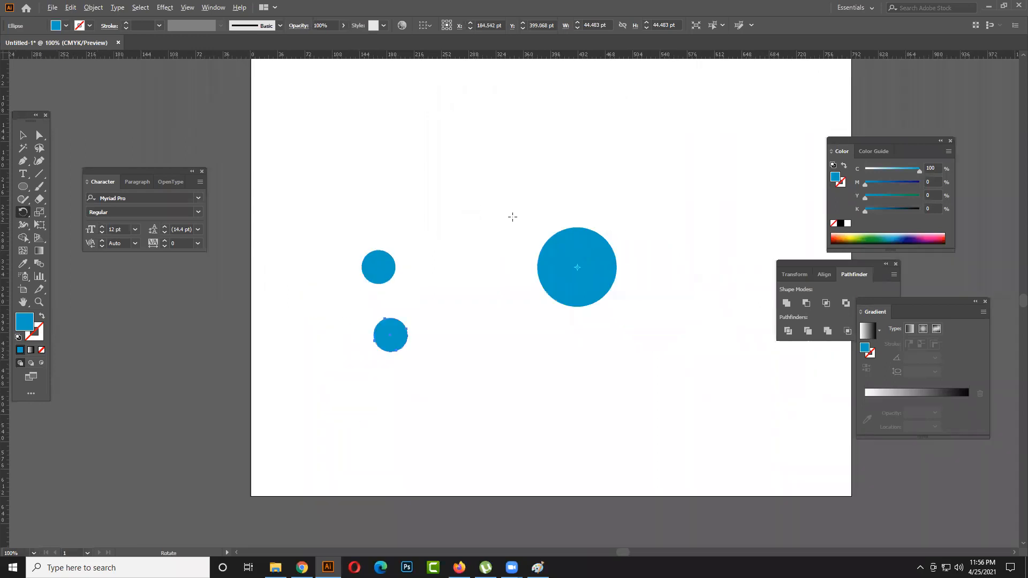
scroll(498, 215, down, 1)
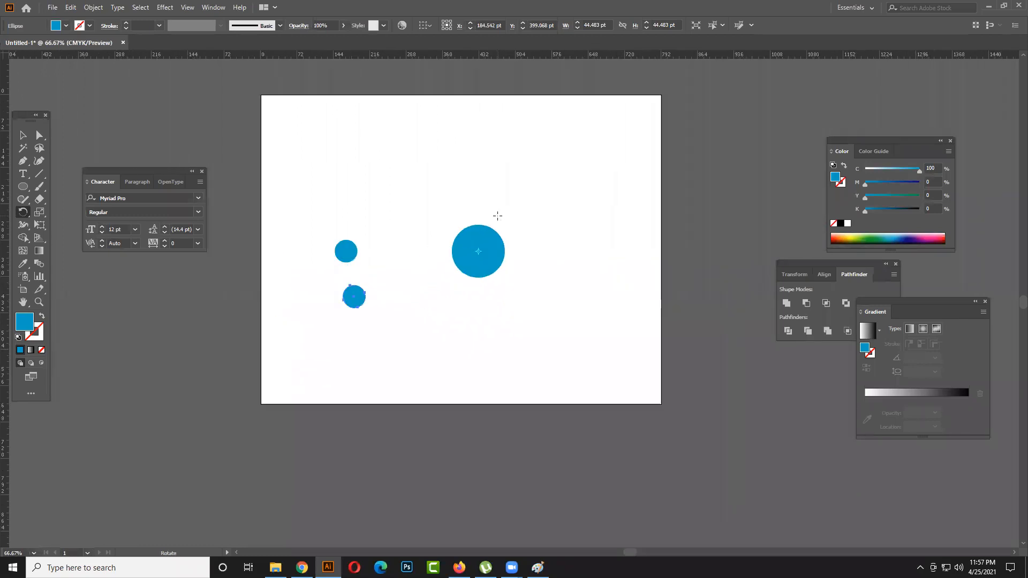
key(ctrl+d)
key(ctrl+d)
key(ctrl+d)
key(ctrl+d)
key(ctrl+d)
key(ctrl+d)
key(ctrl+d)
key(ctrl+d)
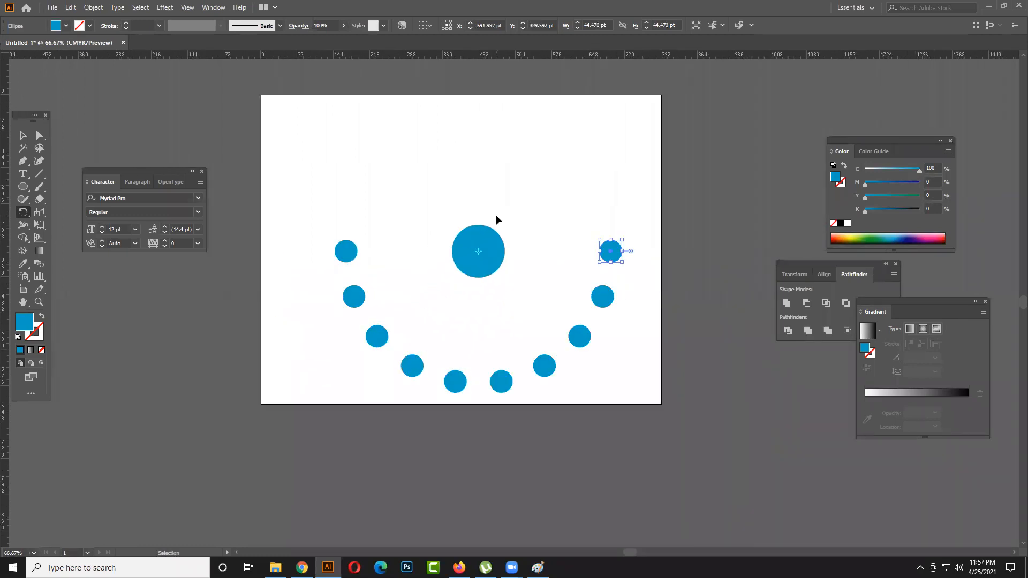
key(ctrl+d)
key(ctrl+d)
key(ctrl+d)
key(ctrl+d)
key(ctrl+d)
key(ctrl+d)
key(ctrl+d)
key(ctrl+d)
key(v)
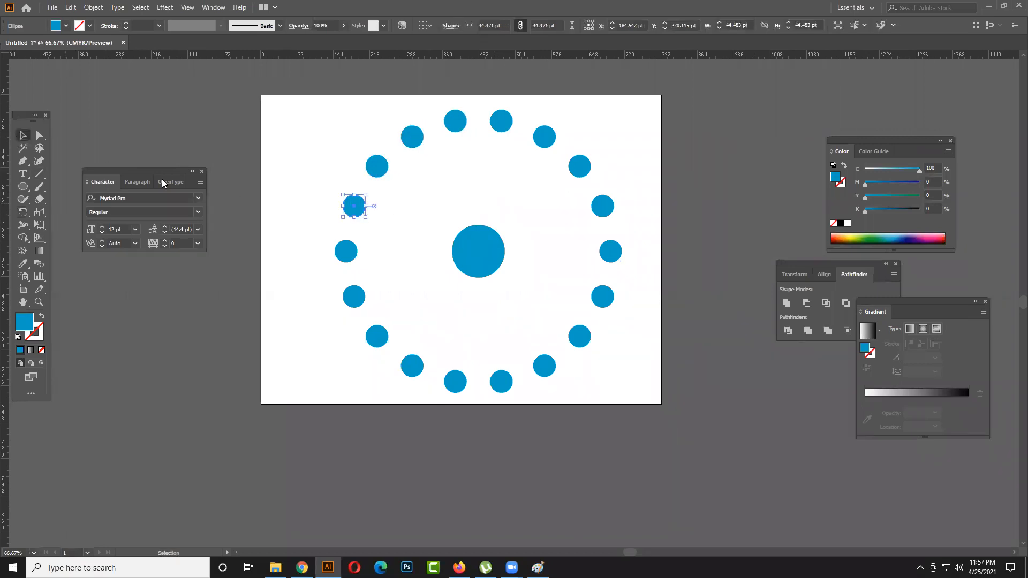
click(217, 142)
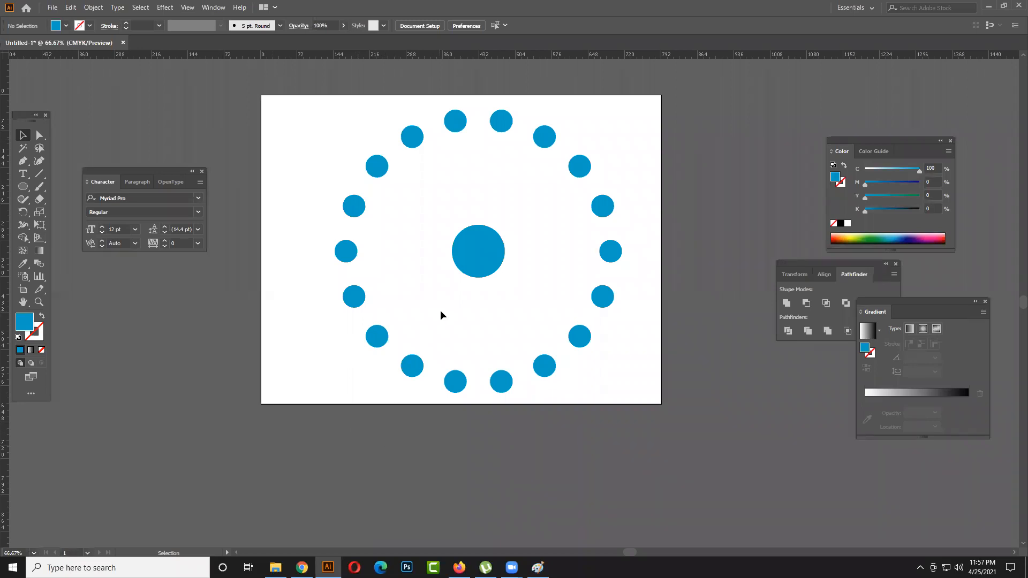
- Enlarge the central circle around its center to about 527 pt so its edge runs through the ring of small circles
click(473, 256)
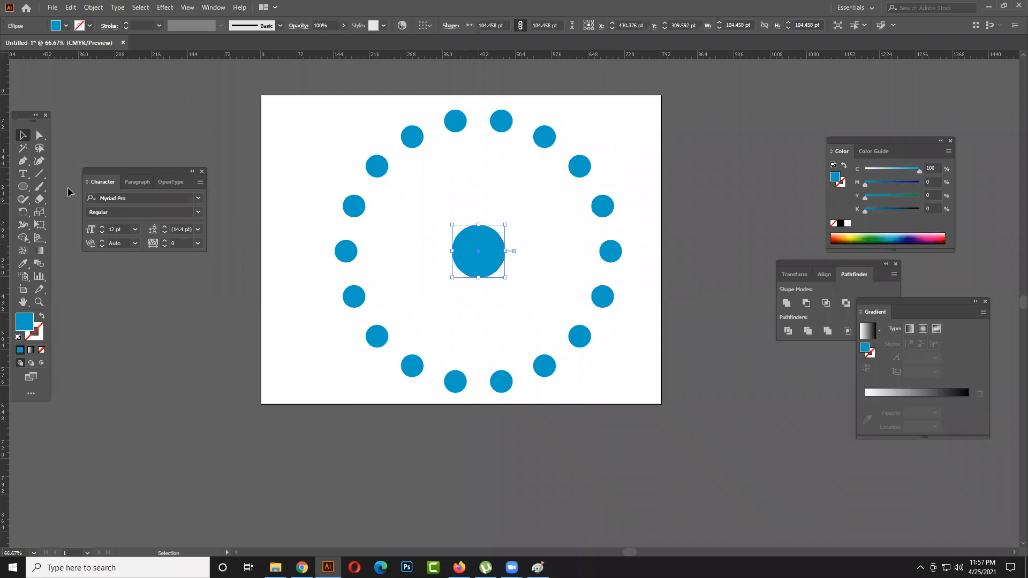
drag(504, 278, 609, 382)
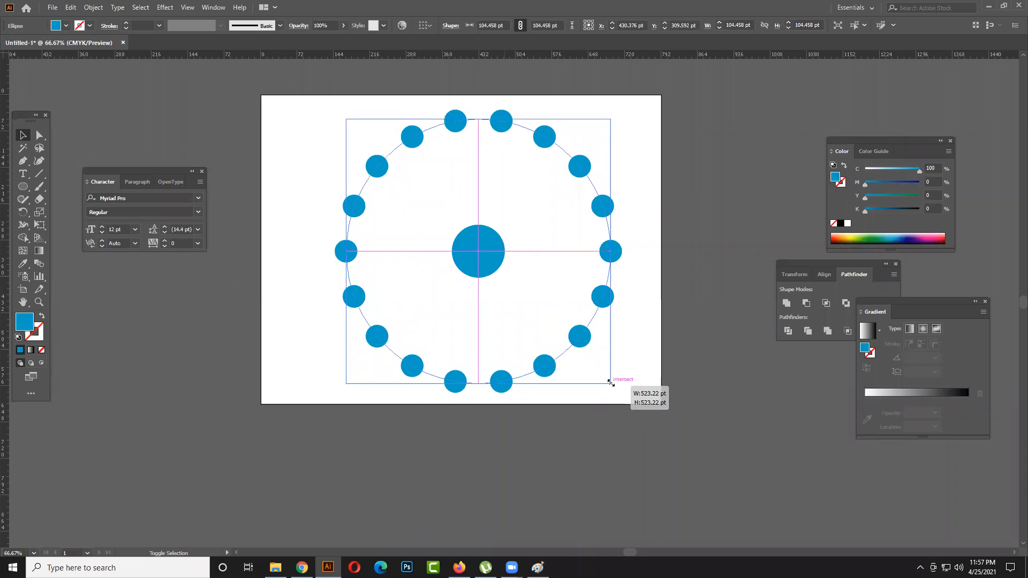
drag(610, 382, 616, 385)
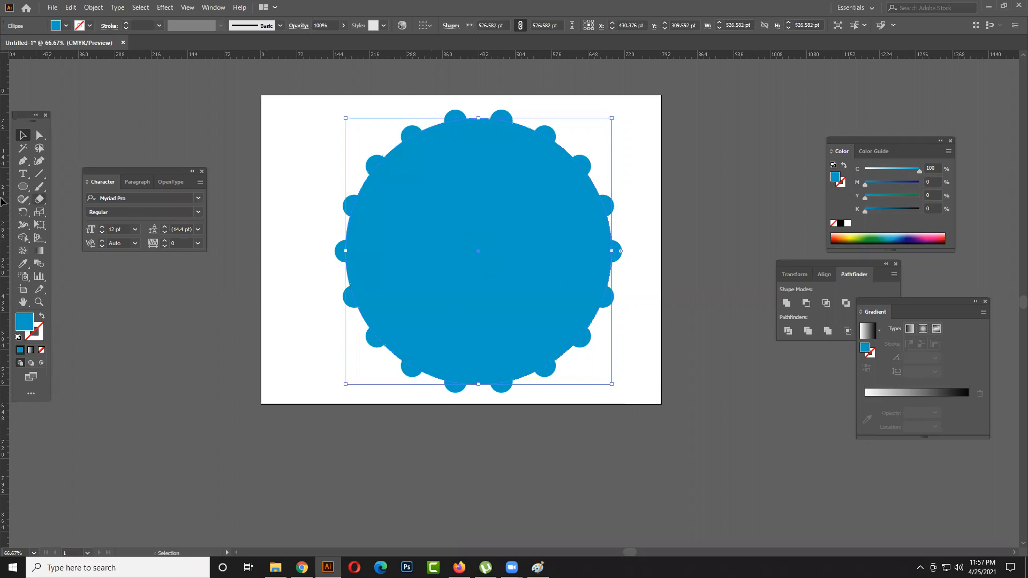
click(103, 334)
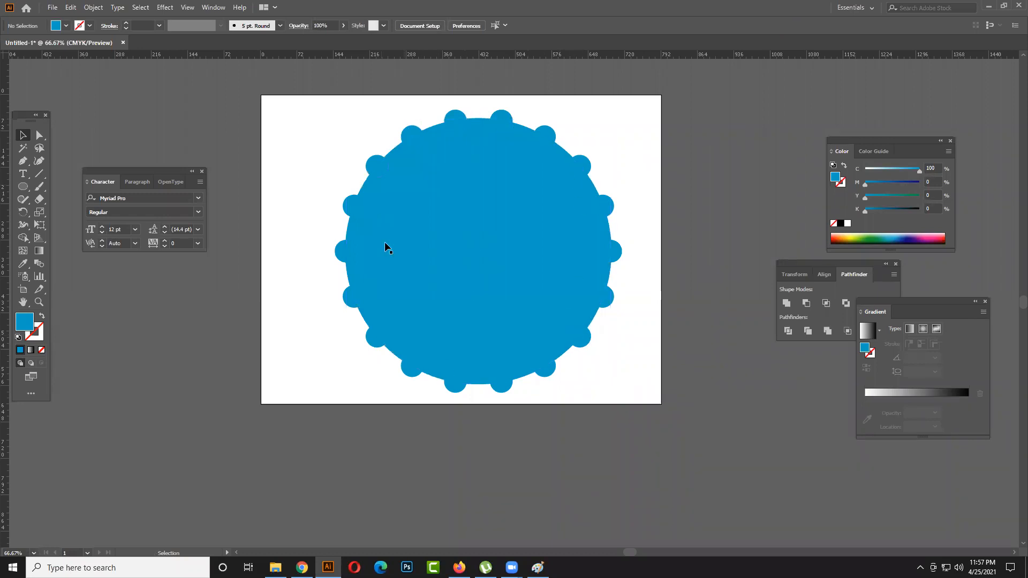
- Select the large circle with its whole ring of small circles and place a copy to the left of the artboard
drag(686, 438, 287, 98)
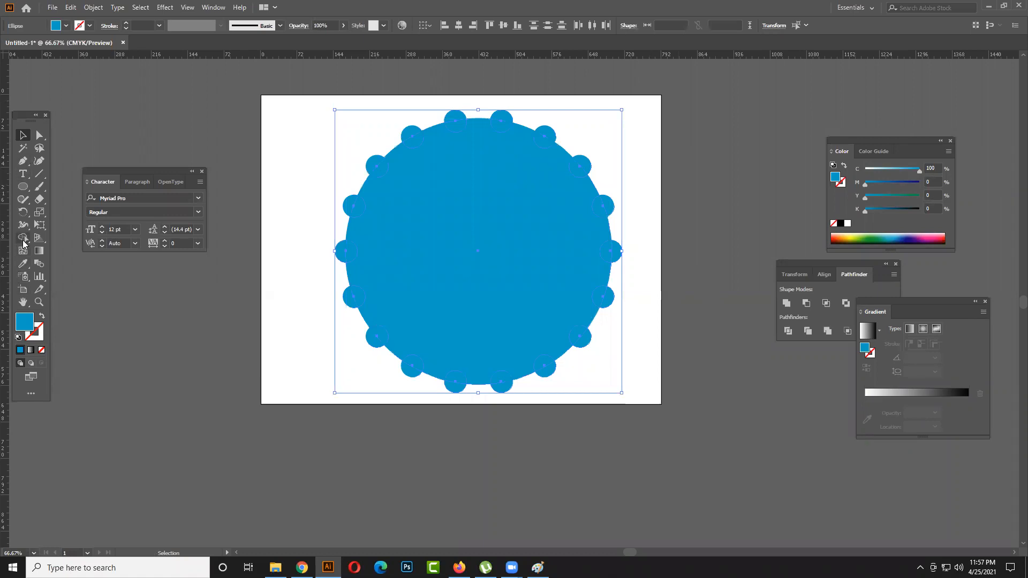
click(221, 277)
click(473, 327)
scroll(389, 443, down, 2)
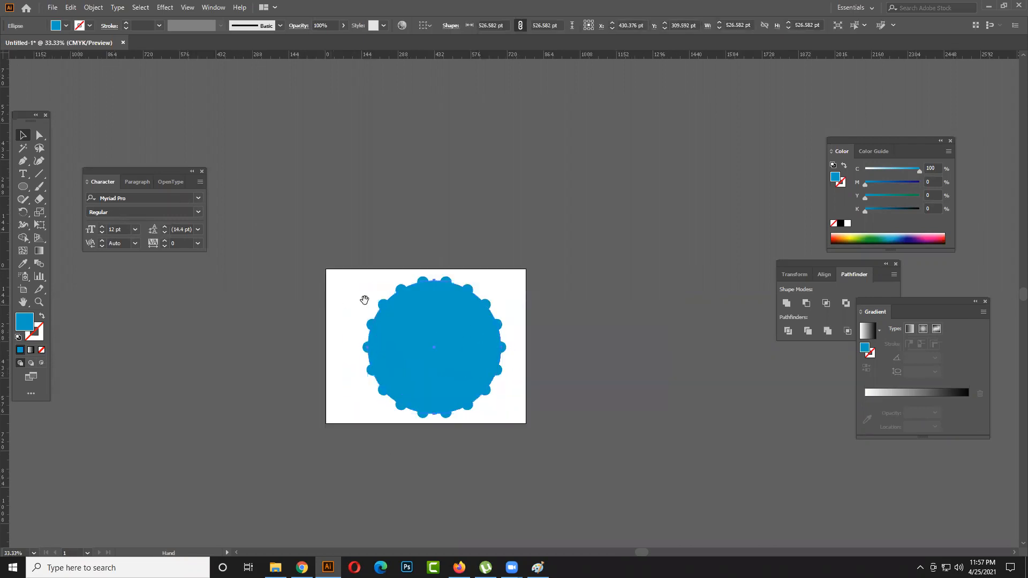
drag(365, 300, 383, 233)
drag(317, 200, 572, 374)
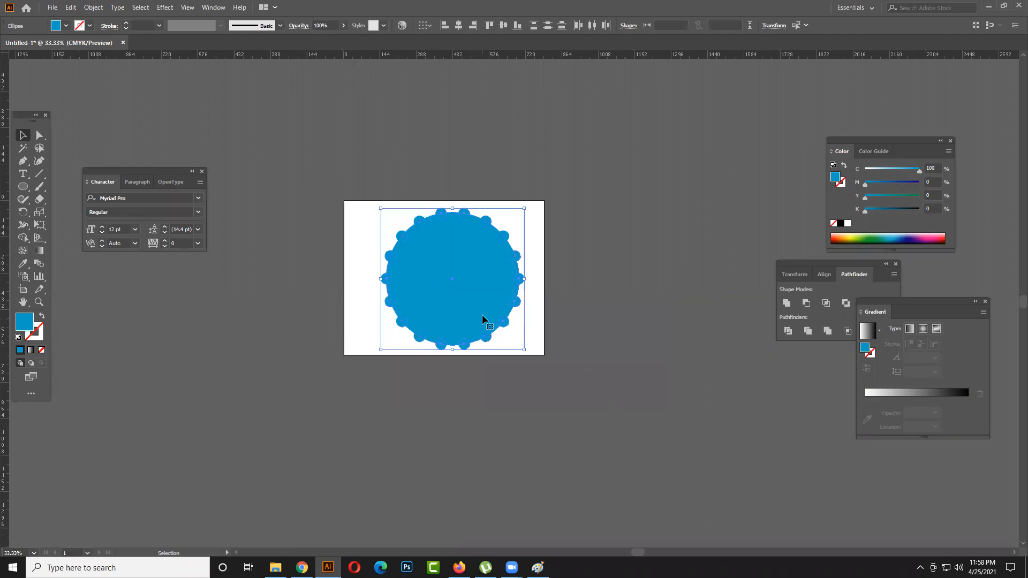
alt+drag(452, 316, 252, 348)
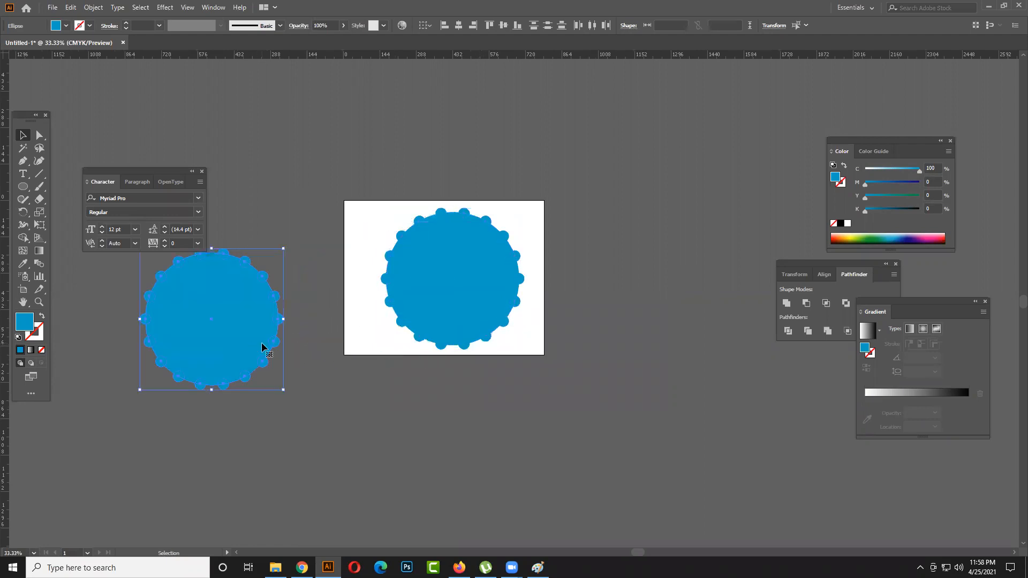
- Place a second copy of the circle group farther left and slightly below the first copy
drag(305, 320, 539, 293)
alt+drag(455, 284, 258, 354)
drag(380, 340, 573, 367)
click(353, 255)
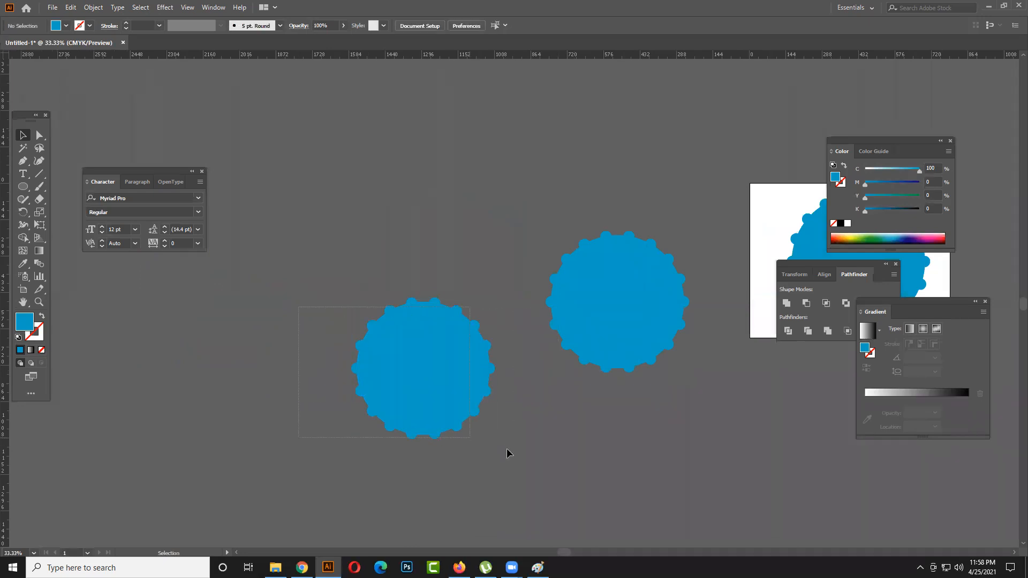
- Select the second copy and use Shape Builder to cut the small circles out of the big circle's right side
drag(514, 444, 513, 441)
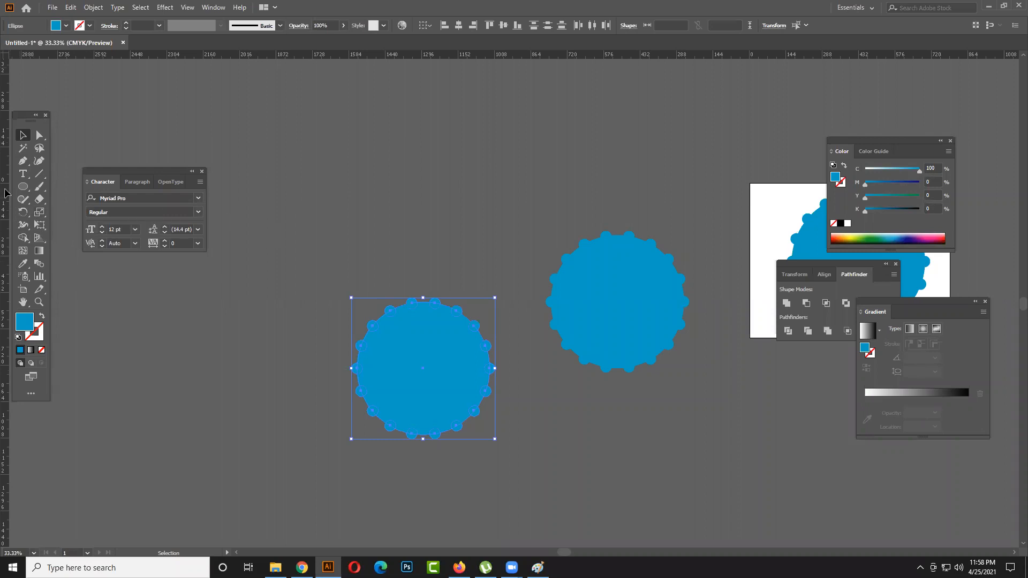
click(26, 236)
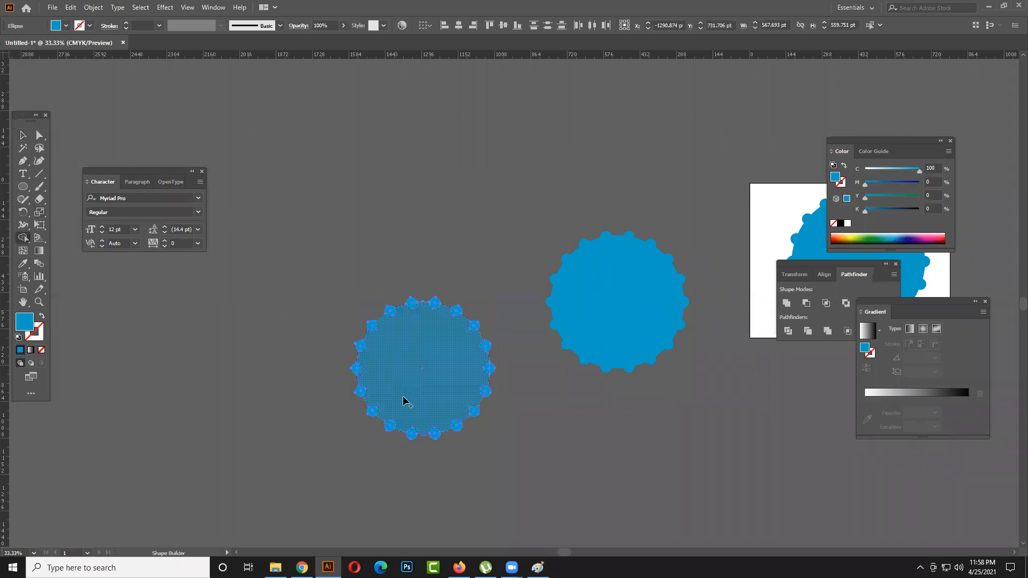
scroll(431, 435, up, 2)
alt+click(432, 429)
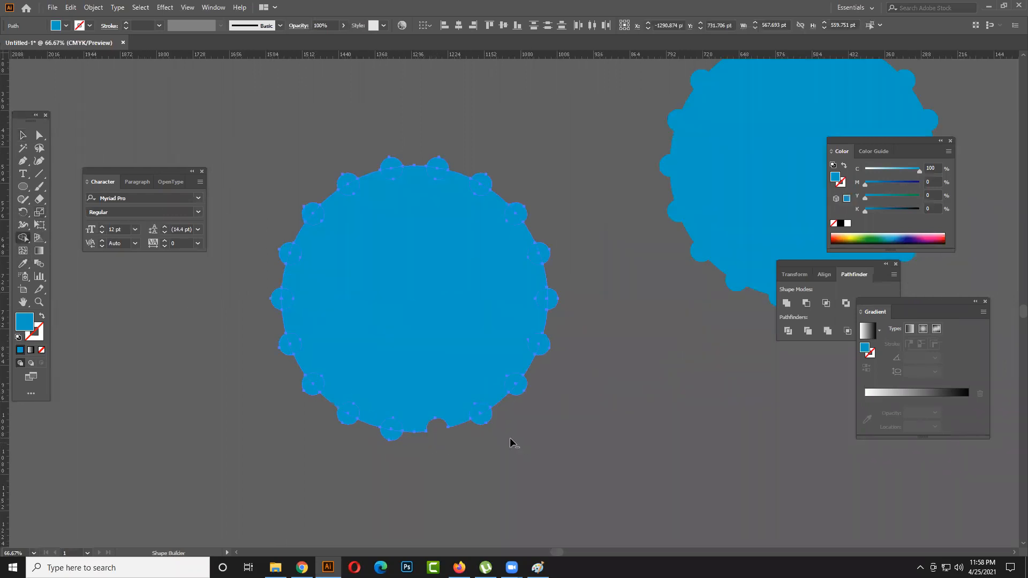
alt+click(482, 413)
alt+click(515, 387)
alt+click(537, 344)
alt+click(543, 301)
alt+click(536, 257)
alt+click(514, 214)
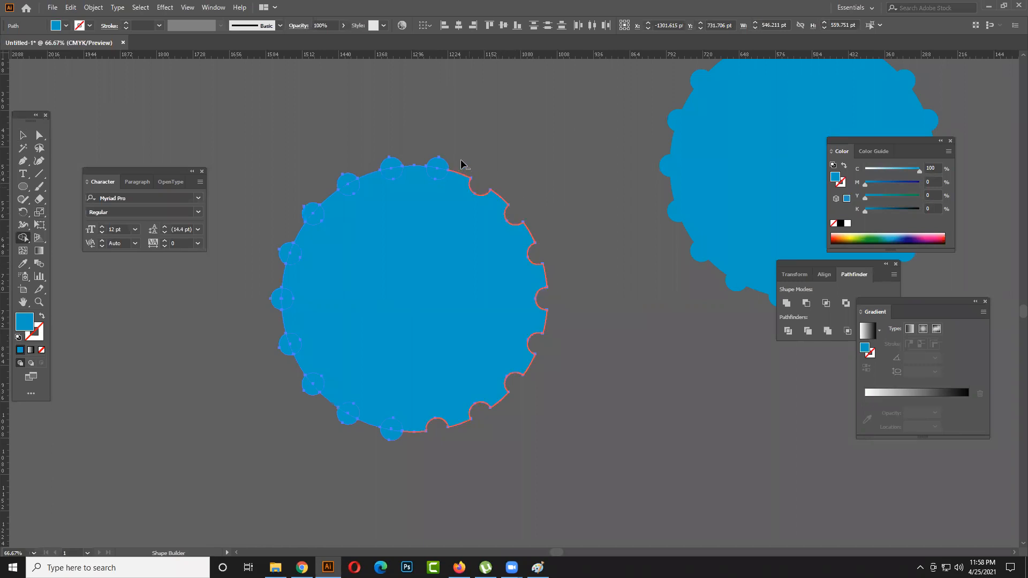
- Cut out the remaining small circles along the top, left and bottom edges to finish the evenly notched disc
alt+click(439, 170)
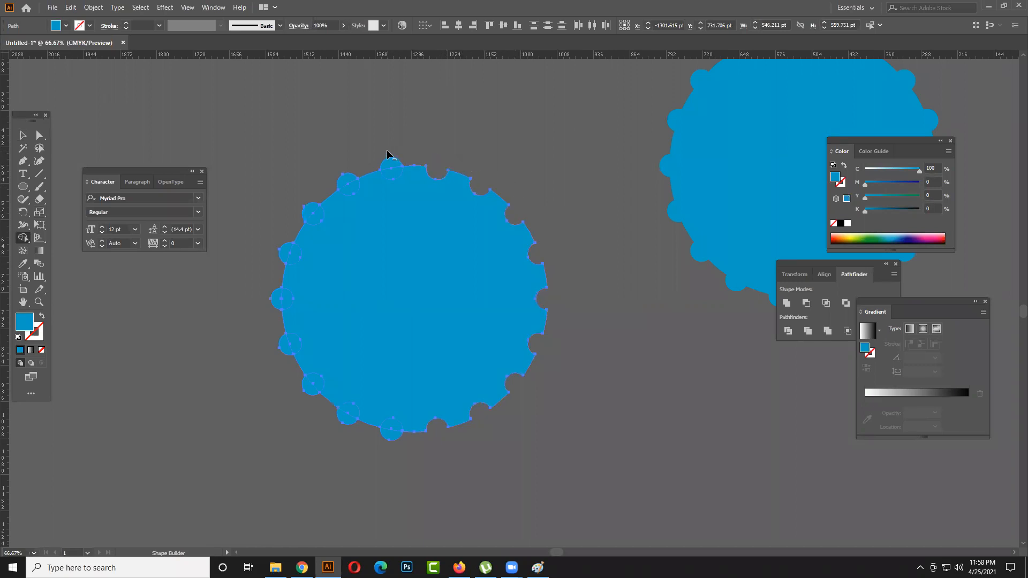
alt+click(389, 172)
alt+click(351, 186)
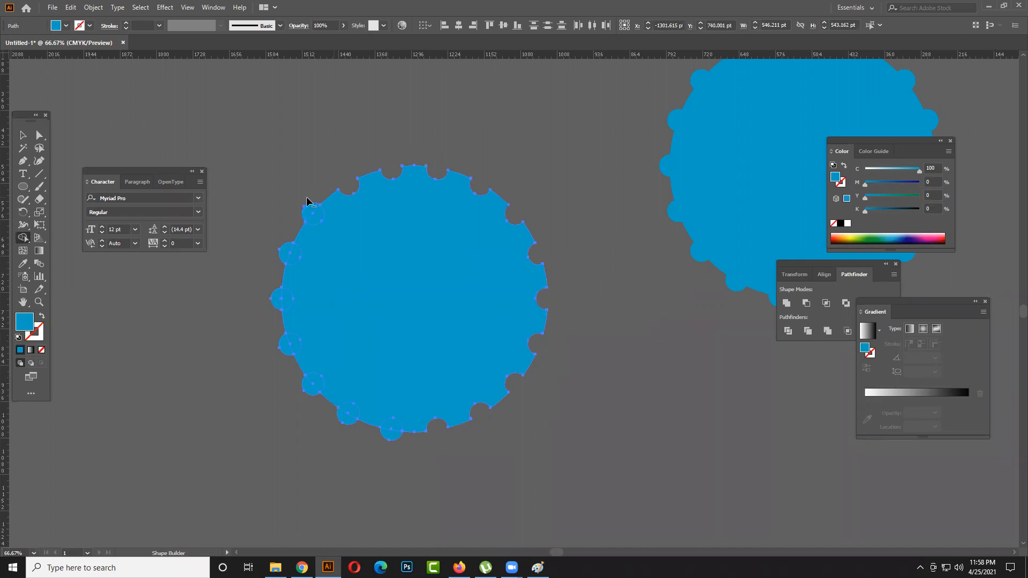
alt+click(313, 214)
alt+click(293, 253)
alt+click(280, 295)
drag(268, 356, 294, 351)
alt+click(311, 390)
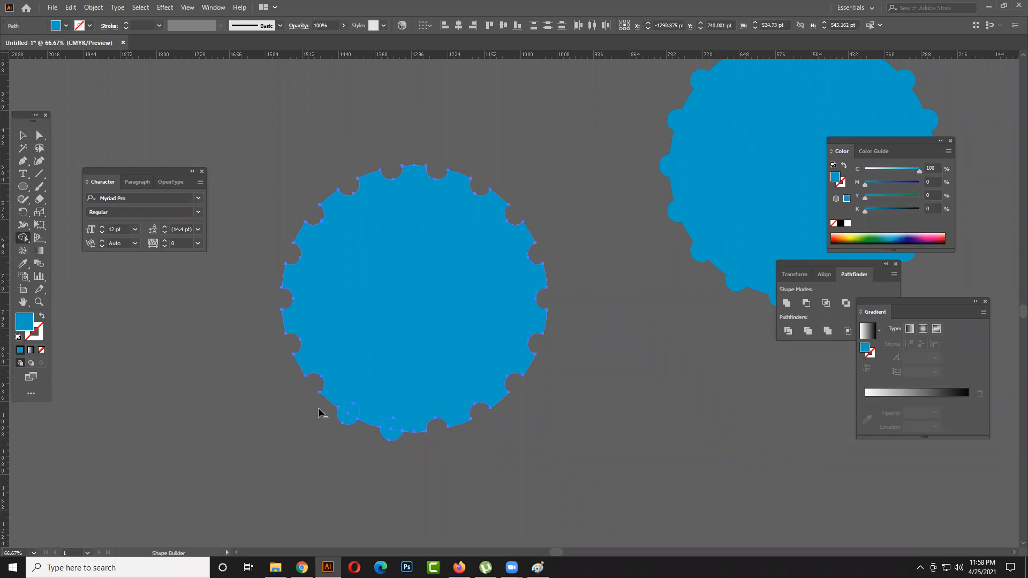
alt+click(354, 415)
click(23, 134)
click(302, 146)
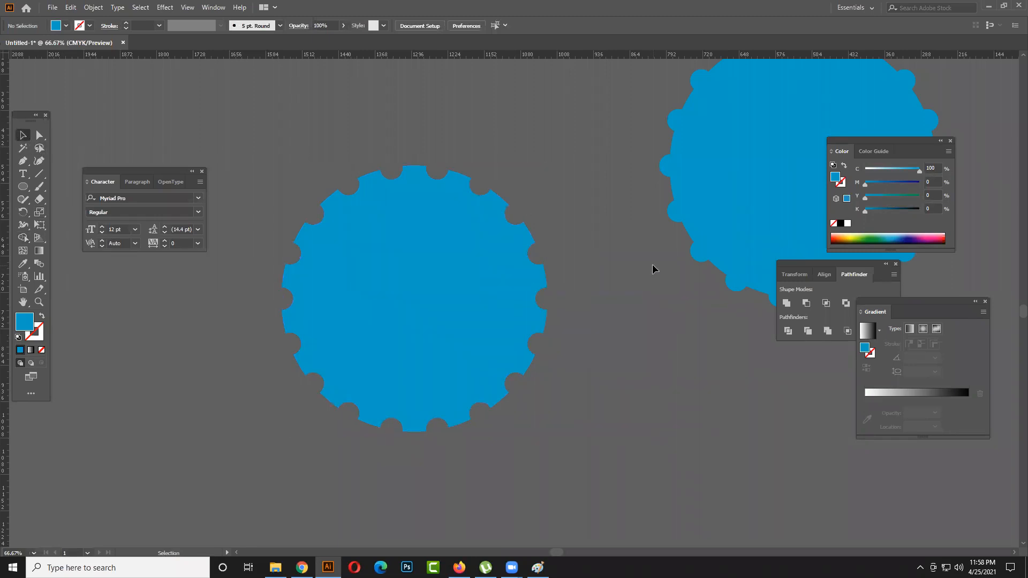
scroll(617, 316, down, 1)
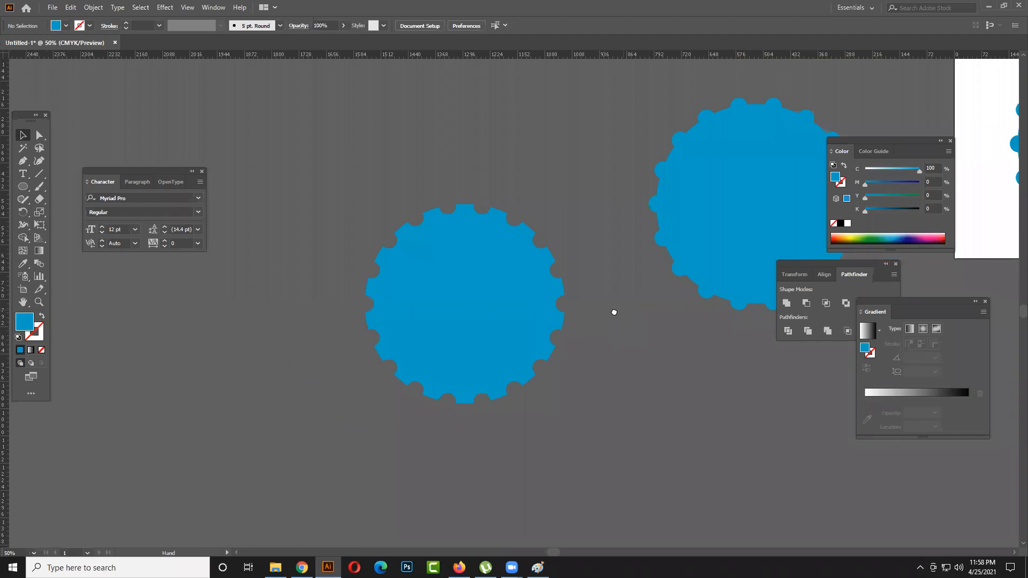
drag(613, 312, 581, 327)
click(462, 326)
click(607, 329)
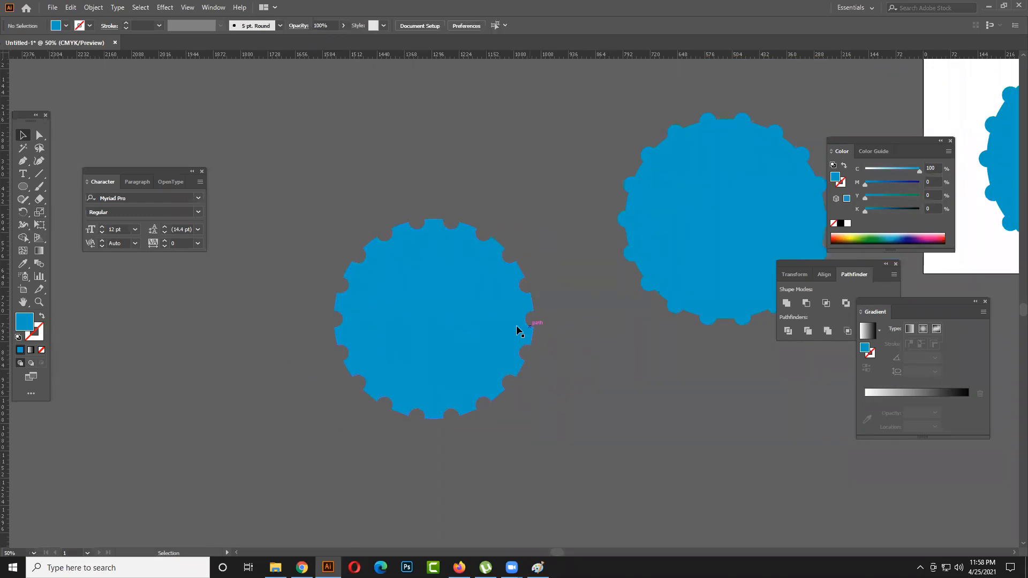
- Draw a circle about 353 pt wide over the notched disc and fill it with magenta
click(23, 186)
drag(397, 285, 464, 351)
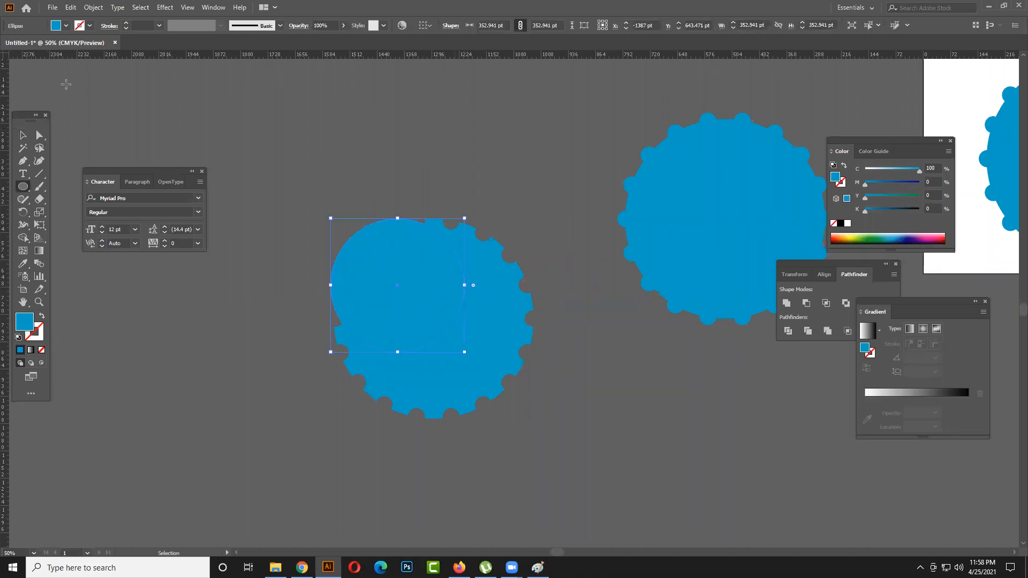
click(66, 26)
click(75, 43)
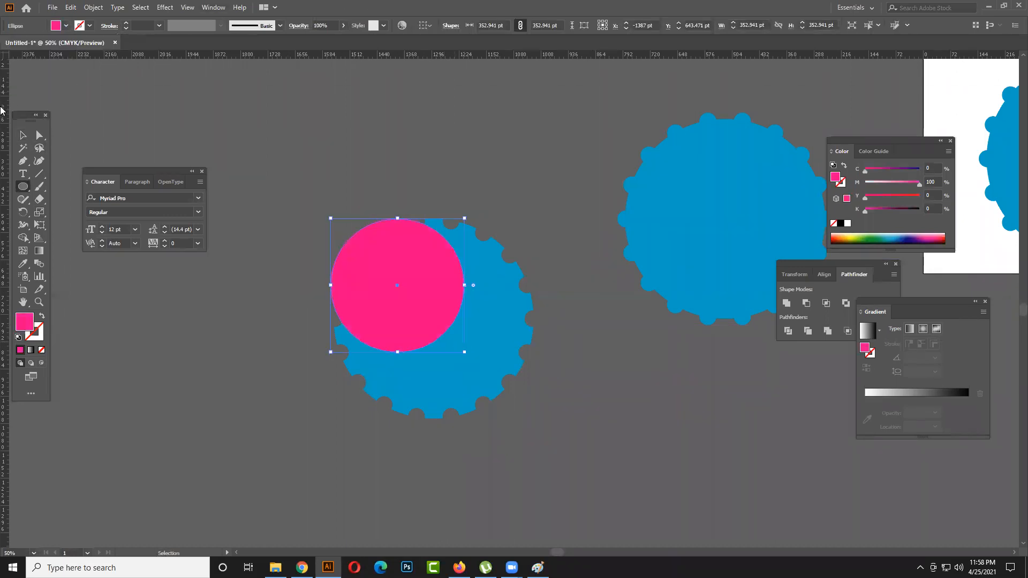
- Centre the magenta circle and the notched disc on each other vertically and horizontally
click(23, 136)
shift+click(473, 378)
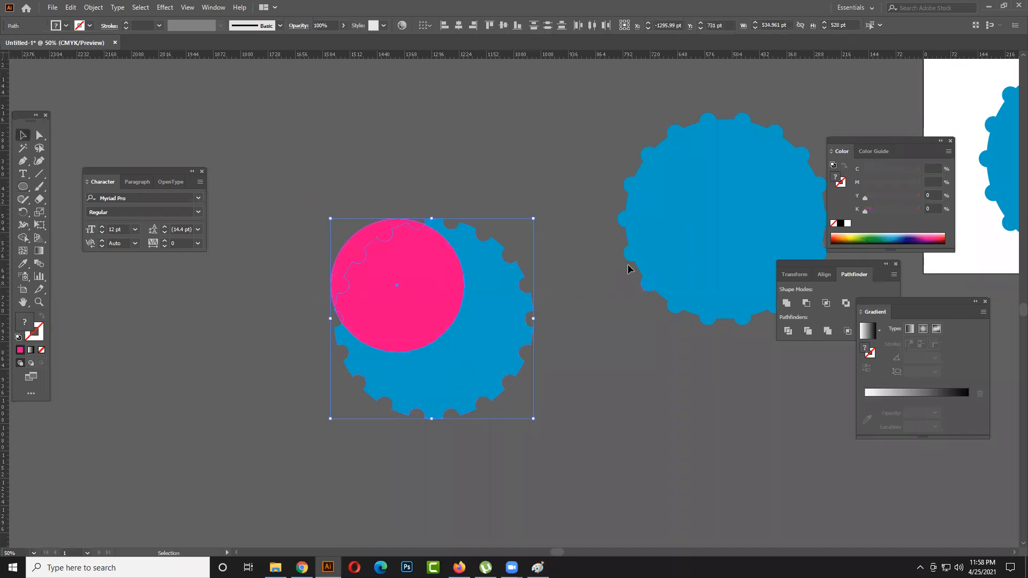
click(503, 25)
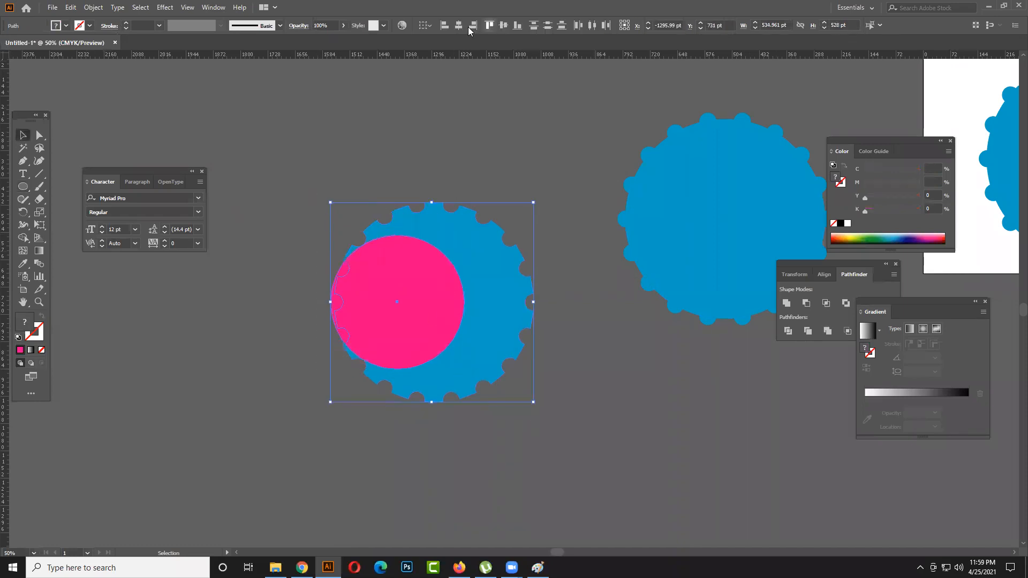
click(458, 25)
click(566, 289)
- Subtract the magenta circle from the notched disc with Minus Front and move the resulting ring up and to the left
drag(567, 367, 420, 284)
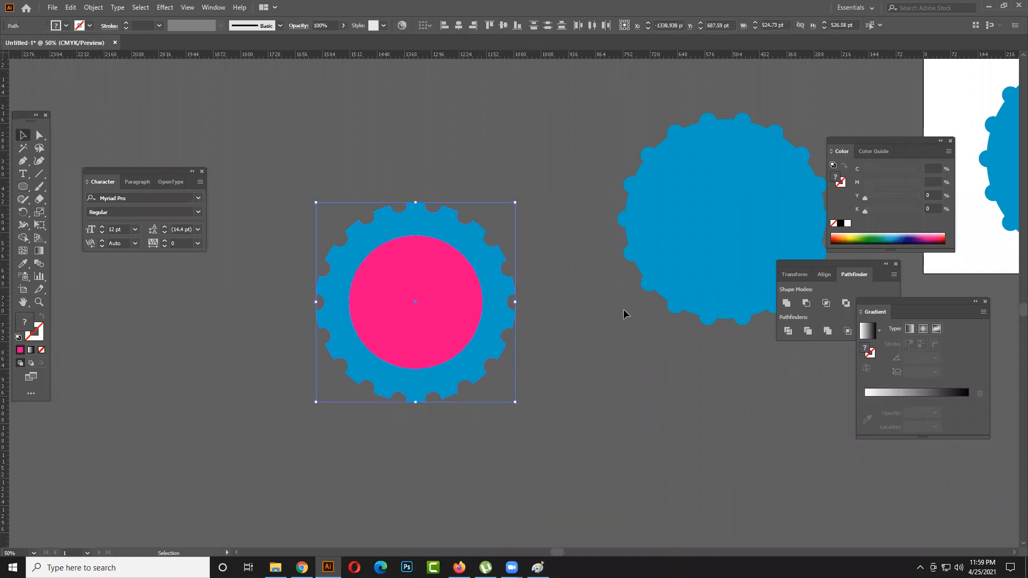
click(806, 303)
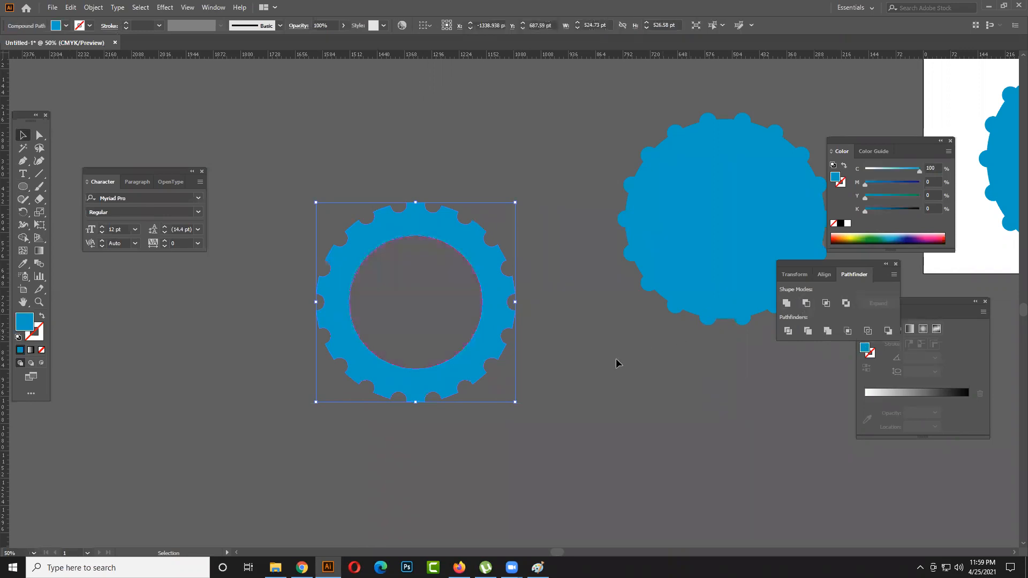
drag(493, 351, 435, 308)
click(466, 364)
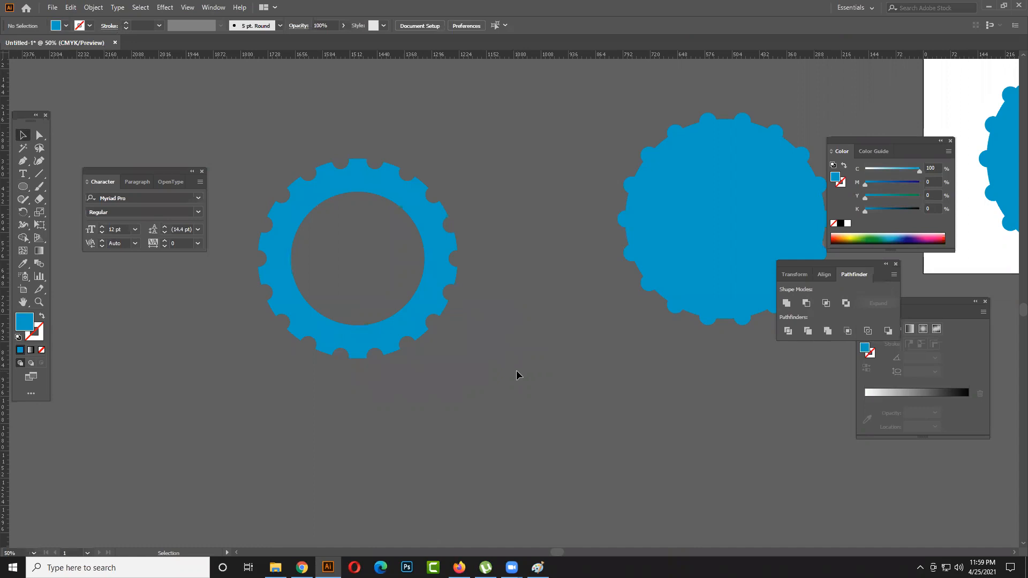
- Move the notched ring farther up and left, shifting the Character panel out of its way
scroll(521, 369, up, 1)
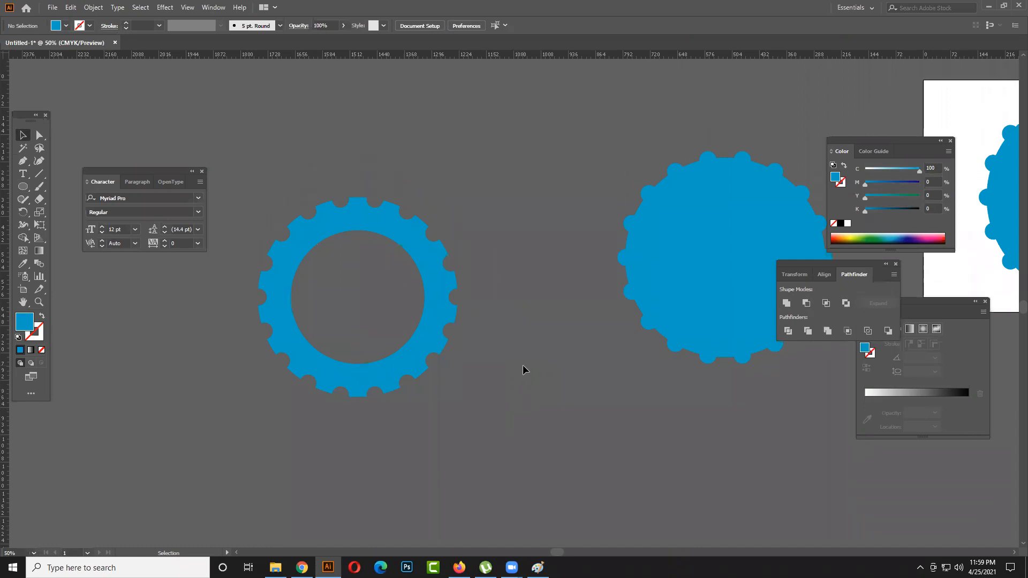
scroll(523, 367, up, 1)
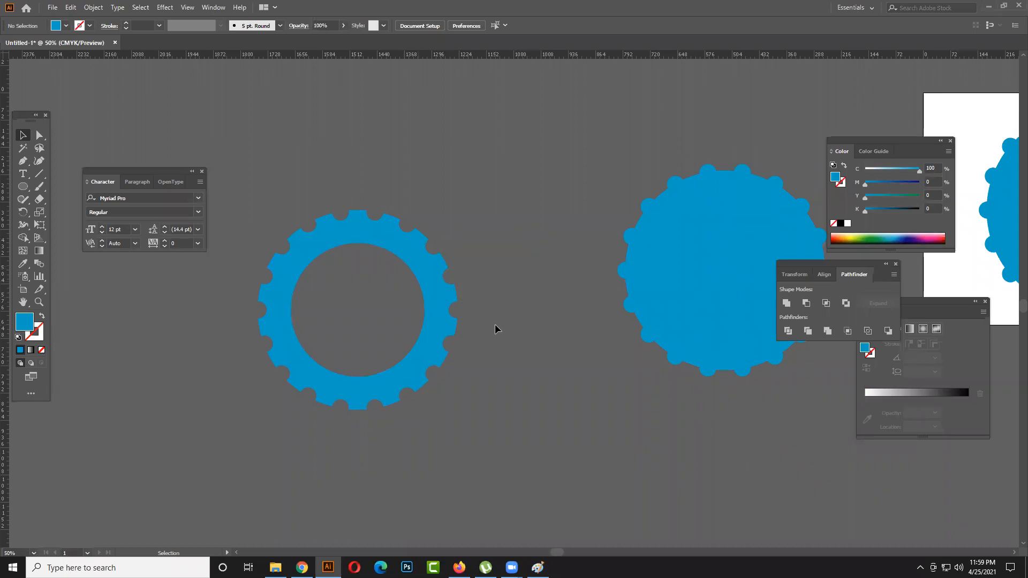
scroll(495, 323, down, 1)
drag(456, 315, 321, 314)
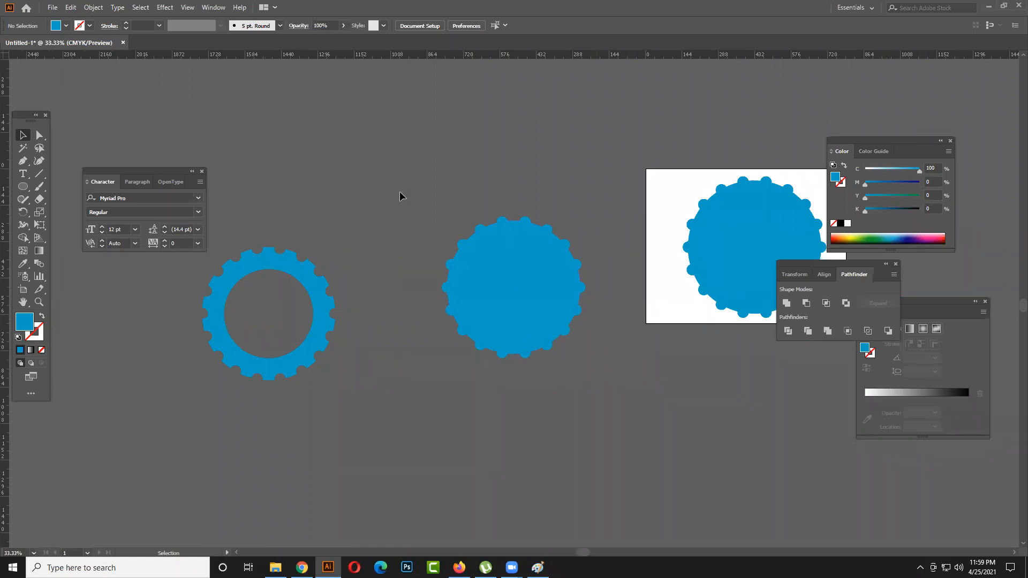
drag(584, 357, 608, 386)
click(613, 369)
drag(320, 323, 341, 295)
click(372, 344)
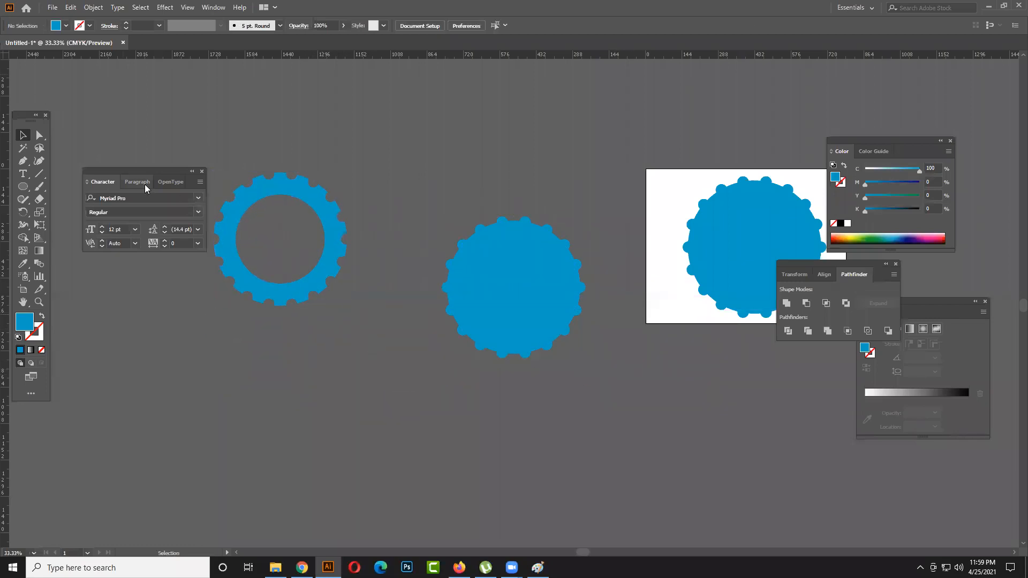
drag(154, 171, 422, 112)
drag(295, 283, 257, 220)
- Draw a blue circle about 515 pt wide below the notched ring
click(23, 186)
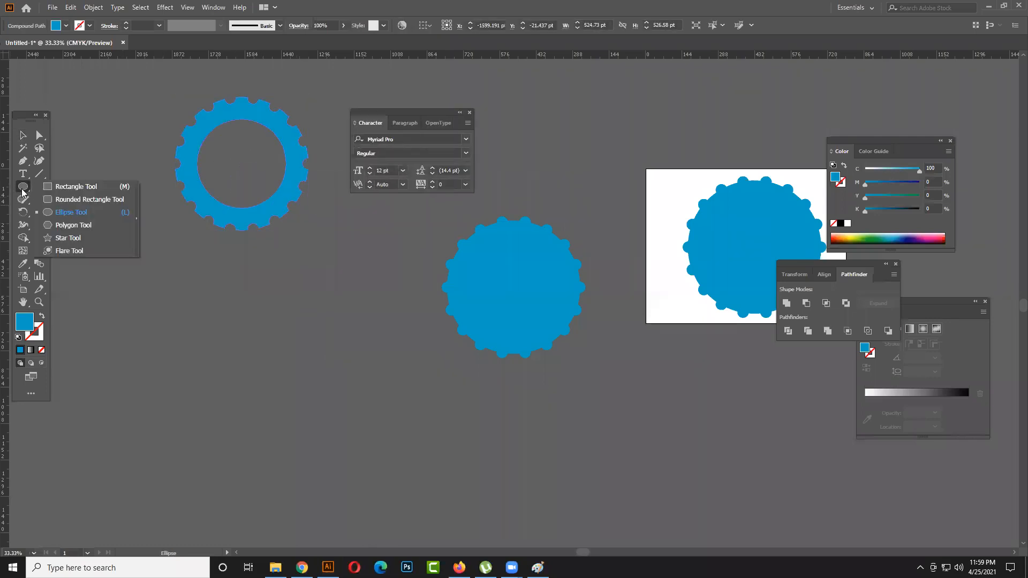
click(63, 213)
drag(159, 275, 289, 405)
- Apply a Zig Zag effect to the new circle with 21 pt absolute size, 6 ridges per segment and smooth points
click(165, 7)
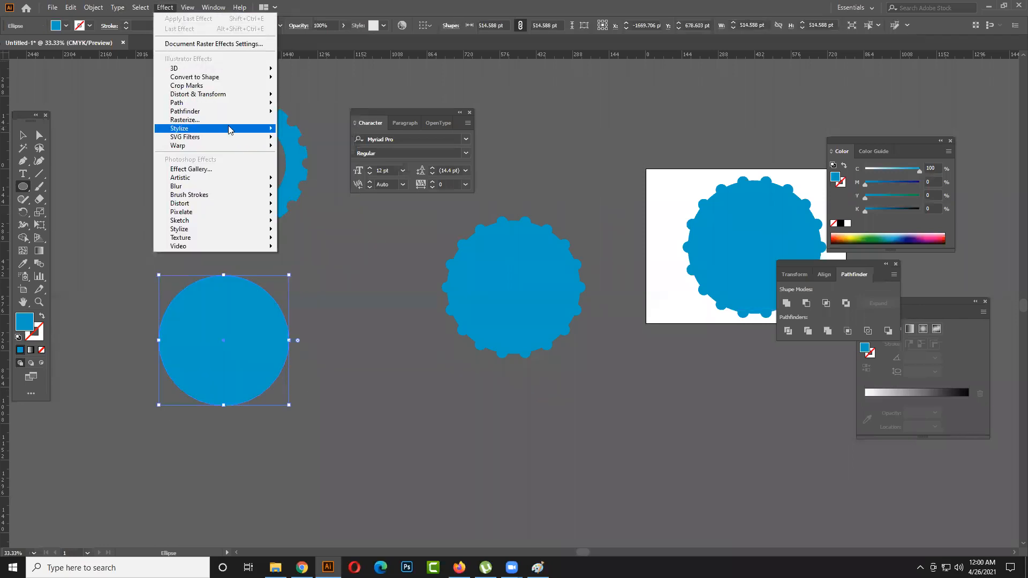
mouse_move(229, 130)
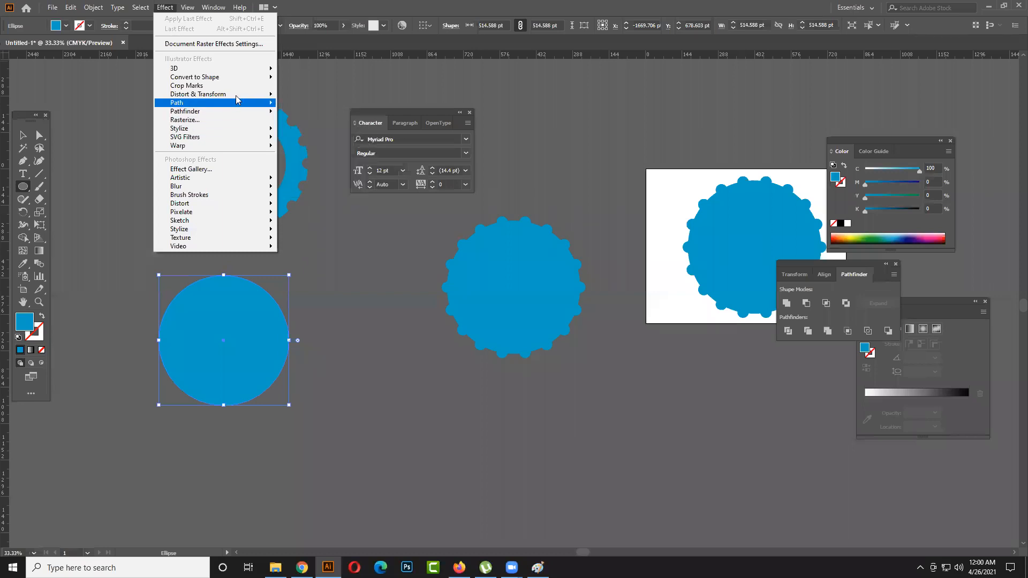
mouse_move(236, 95)
click(314, 167)
click(436, 339)
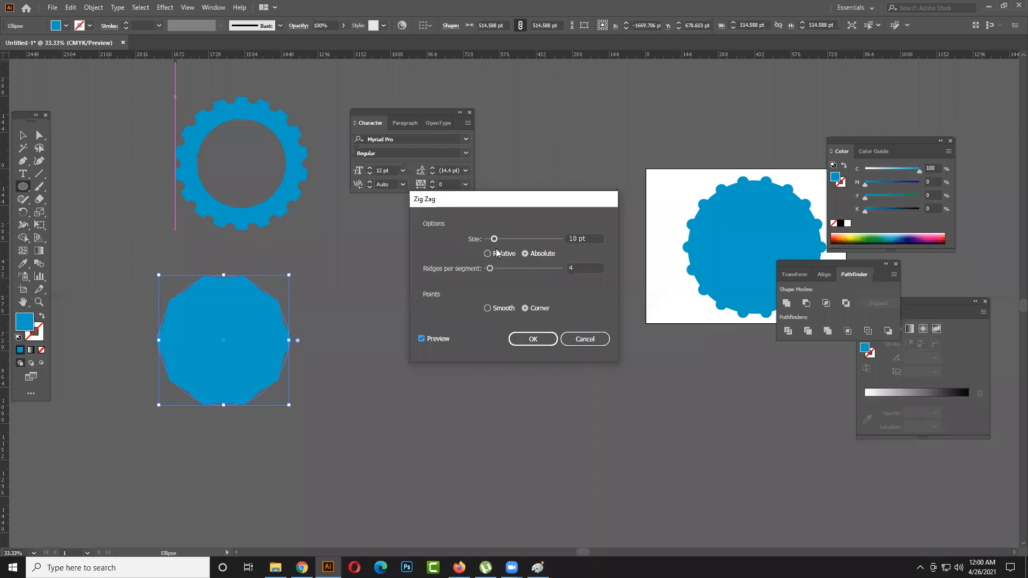
click(503, 310)
mouse_move(494, 239)
mouse_down()
mouse_move(508, 244)
mouse_move(500, 273)
mouse_move(491, 268)
mouse_move(504, 243)
mouse_up()
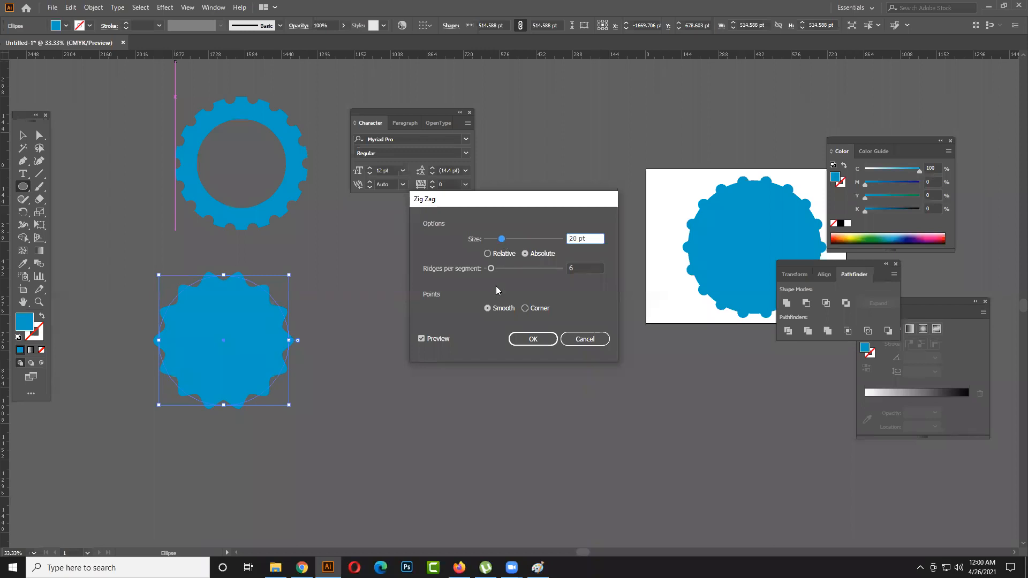
click(532, 310)
drag(501, 239, 502, 240)
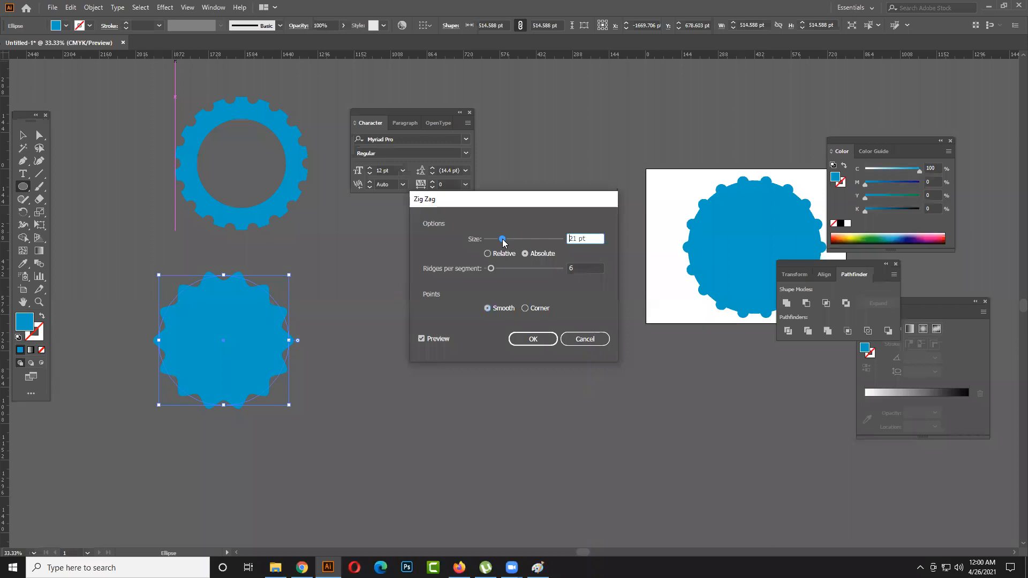
click(533, 339)
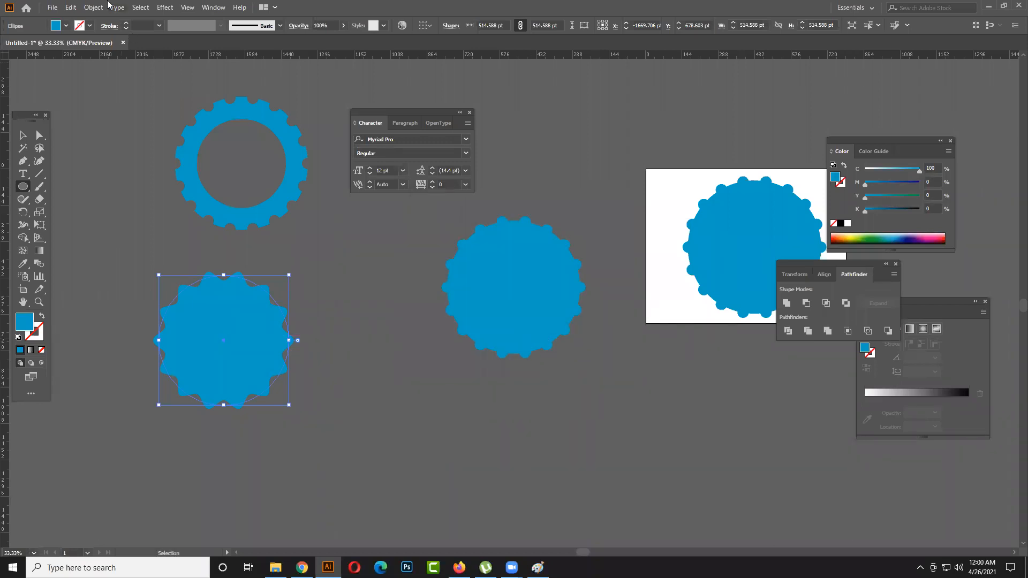
- Expand the appearance of the zig-zag disc into an editable path
click(88, 7)
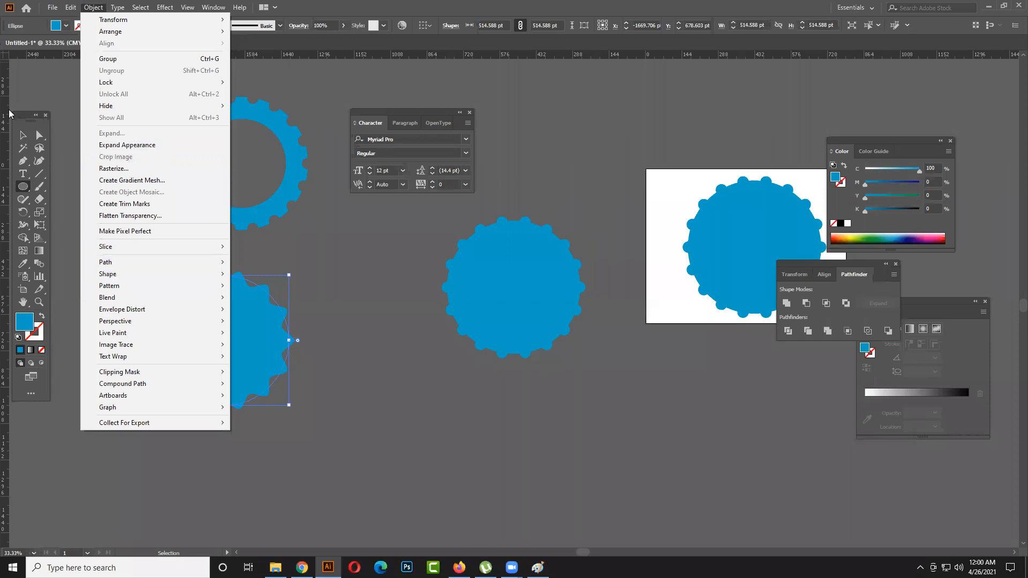
click(19, 135)
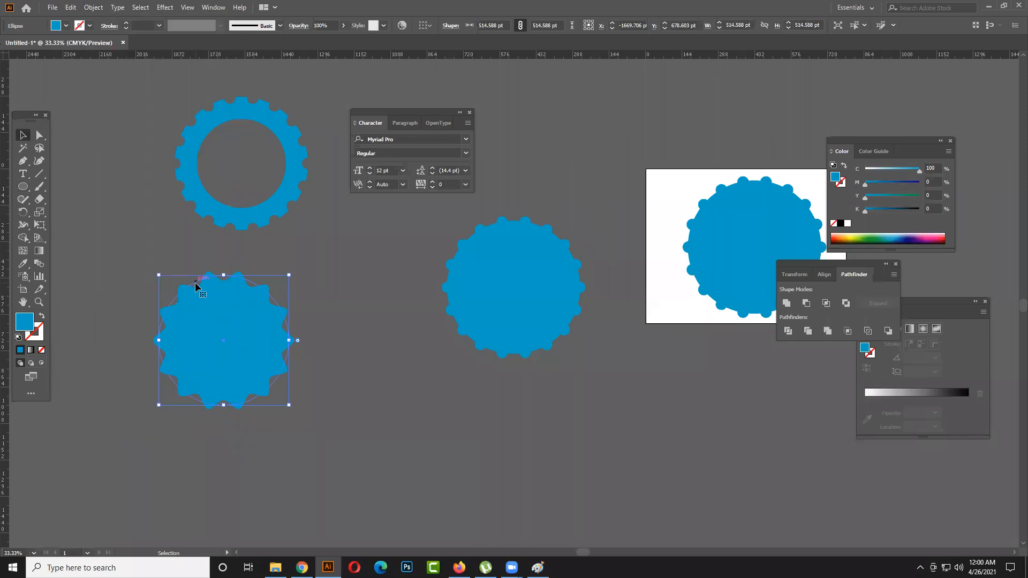
click(103, 6)
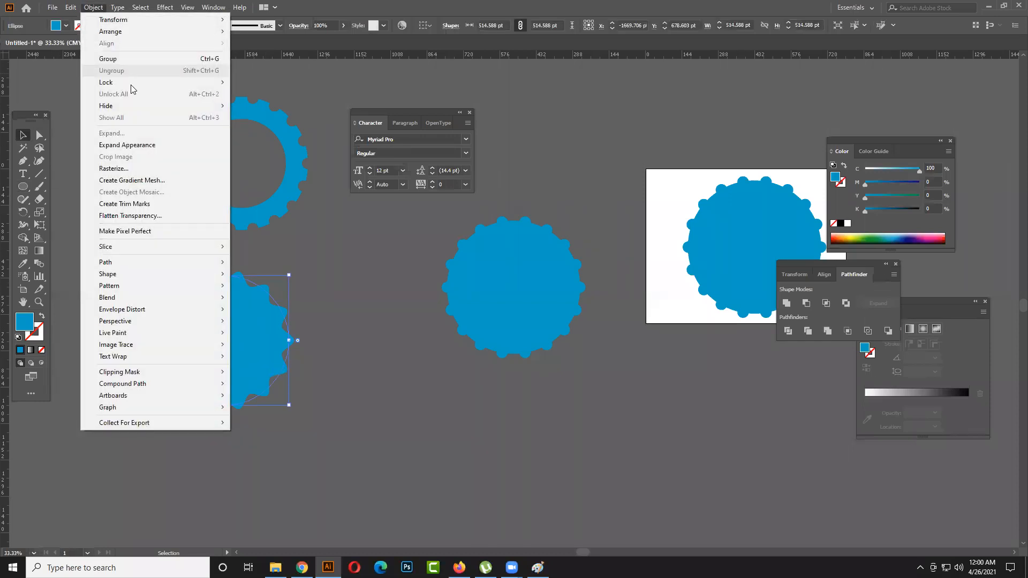
click(134, 147)
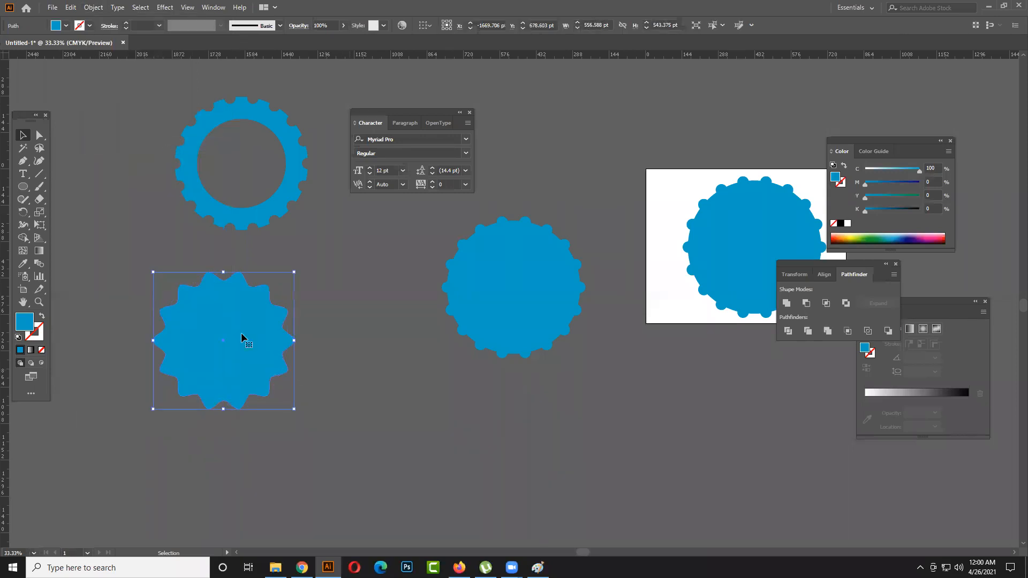
- Draw a circle about 529 pt wide beside the zig-zag disc and fill it with dark blue
click(23, 186)
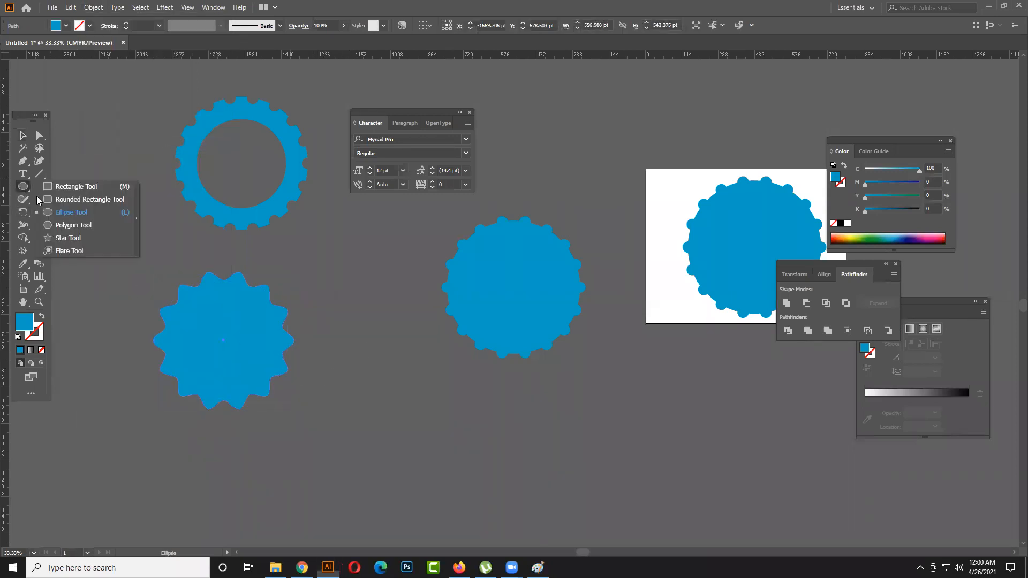
click(71, 212)
drag(368, 324, 502, 428)
click(66, 25)
click(67, 43)
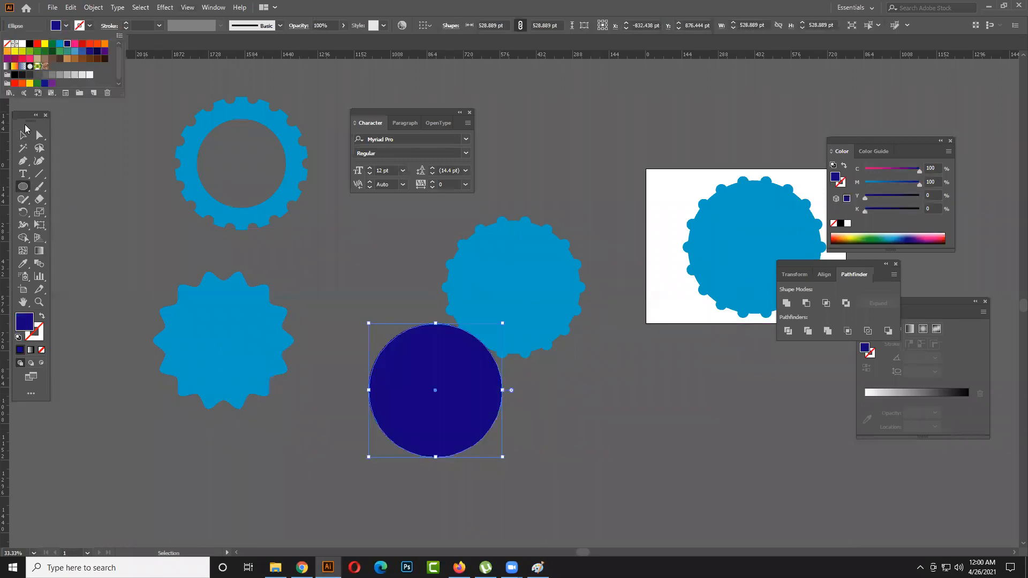
- Place the dark blue circle over the zig-zag disc and scale it down to fit inside the teeth
drag(391, 383, 196, 343)
key(ctrl+z)
key(v)
drag(402, 360, 196, 314)
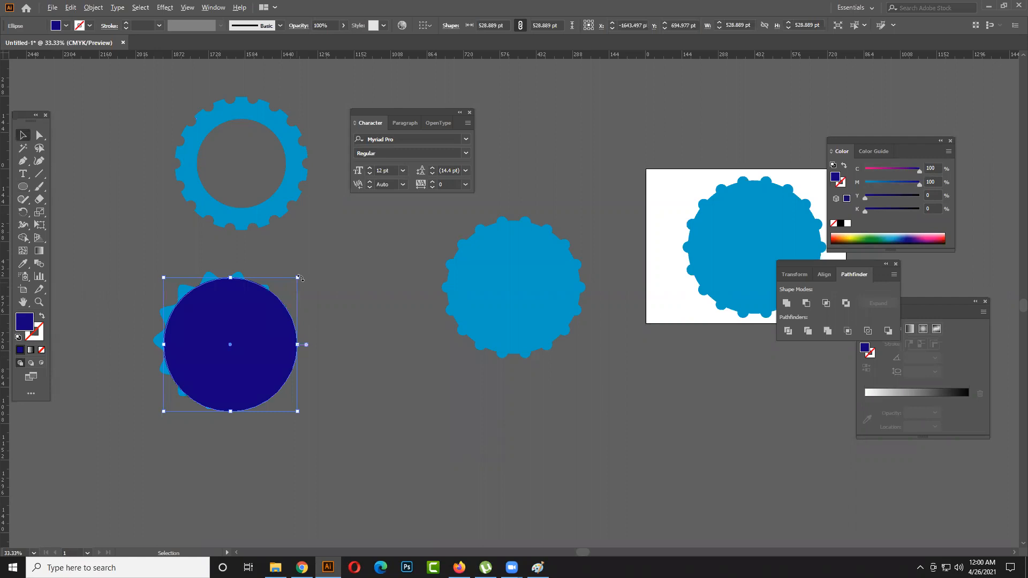
drag(299, 278, 284, 291)
- Centre the dark blue circle on the zig-zag disc both ways and shrink it slightly more
drag(344, 363, 236, 316)
click(458, 25)
click(503, 26)
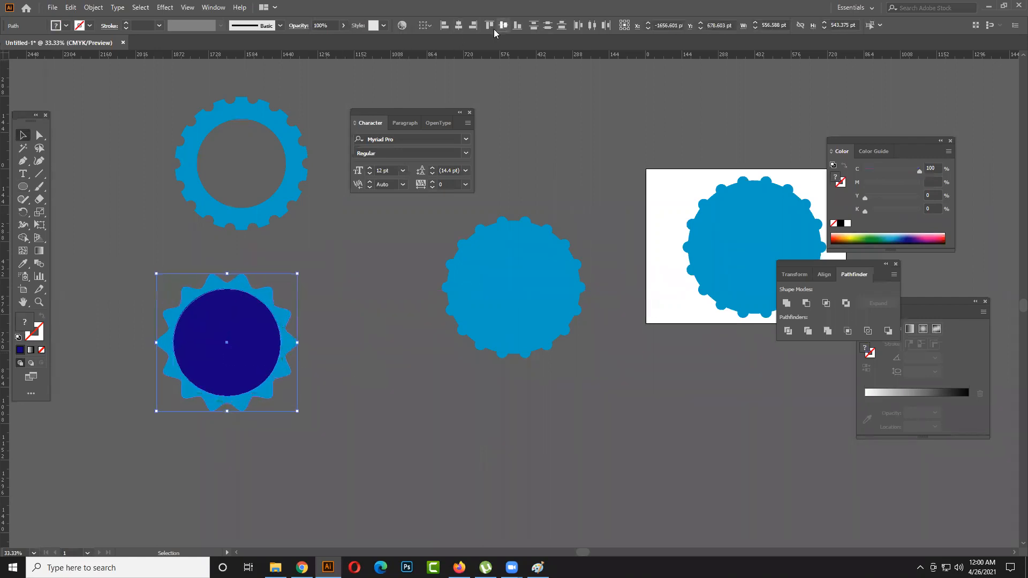
click(323, 348)
click(265, 333)
drag(279, 288, 278, 289)
- Subtract the dark blue circle from the zig-zag disc with Minus Front to leave a toothed ring
drag(325, 341, 197, 314)
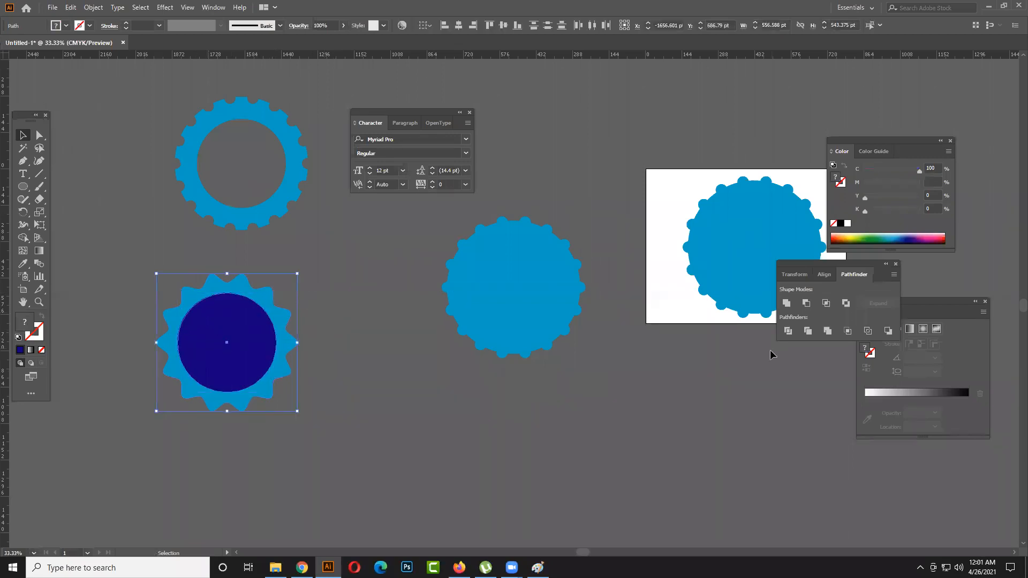
click(805, 303)
click(417, 401)
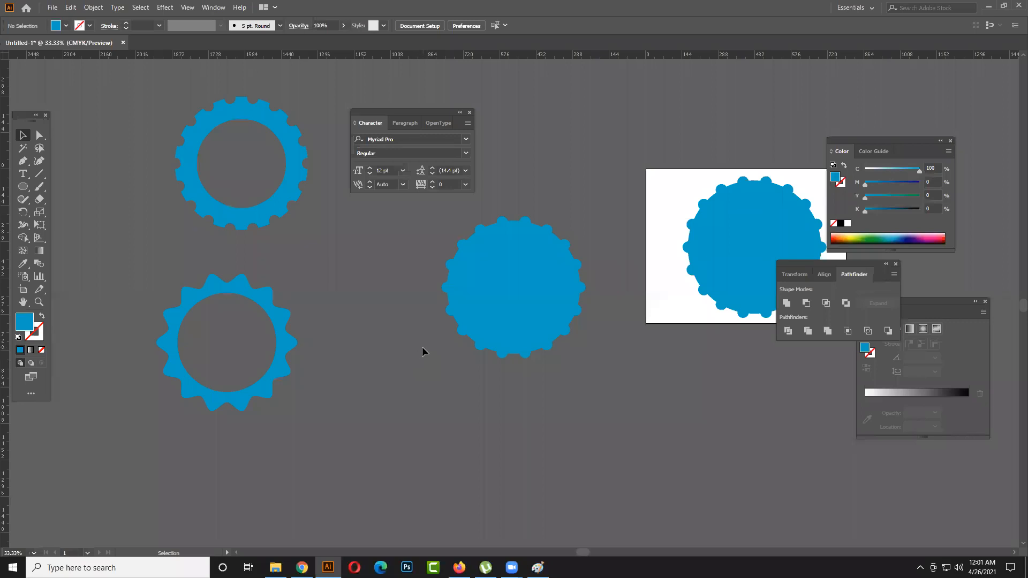
scroll(424, 343, up, 1)
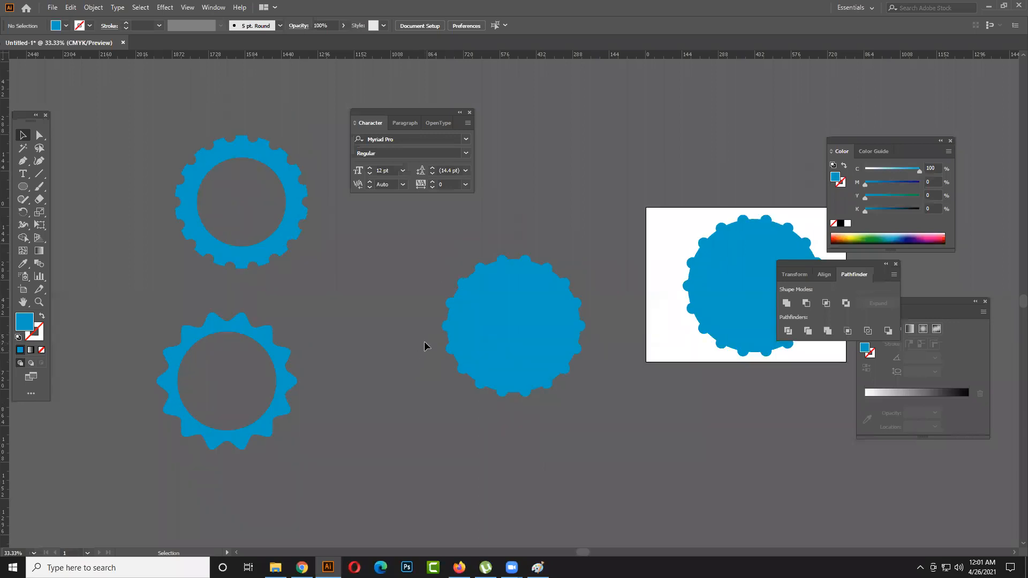
click(278, 358)
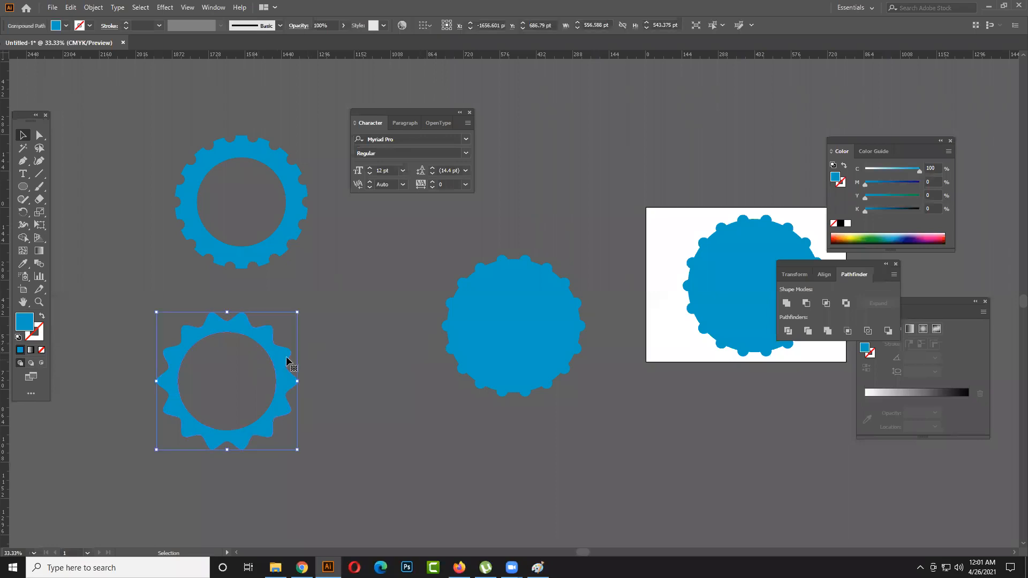
click(94, 8)
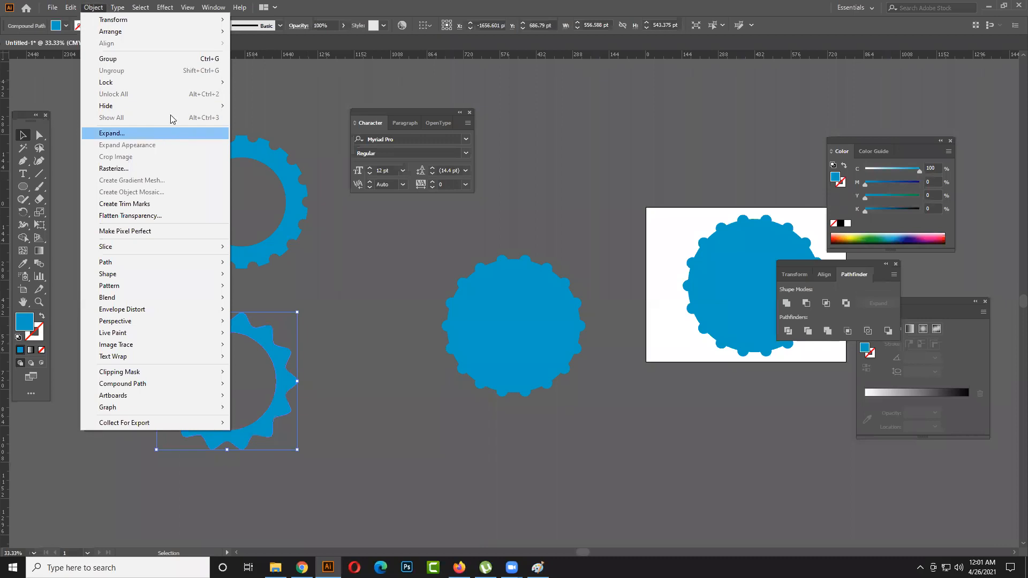
click(292, 284)
- Swap the fill and stroke of the large circle in the middle group so it keeps only a blue outline
click(525, 345)
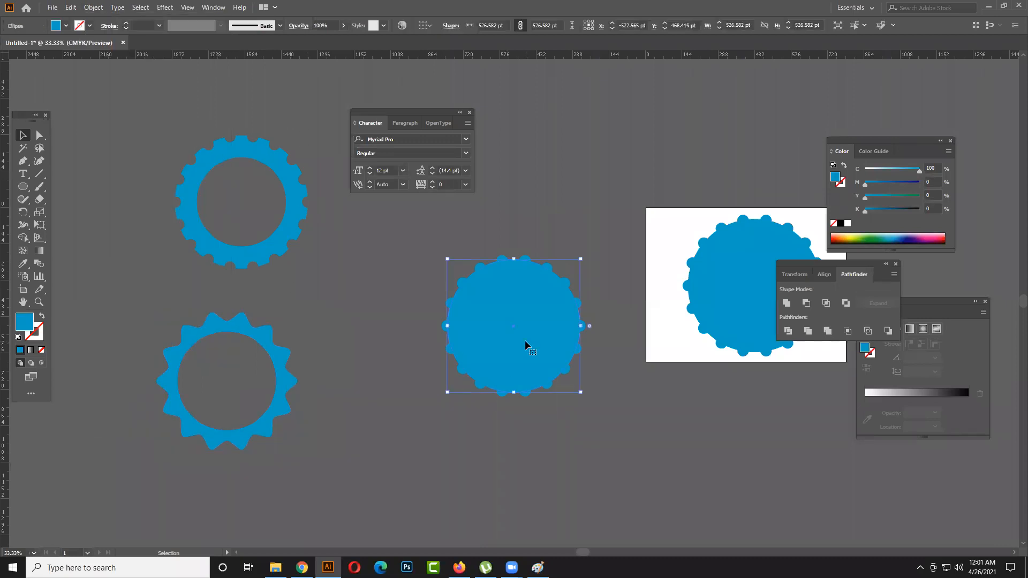
click(42, 318)
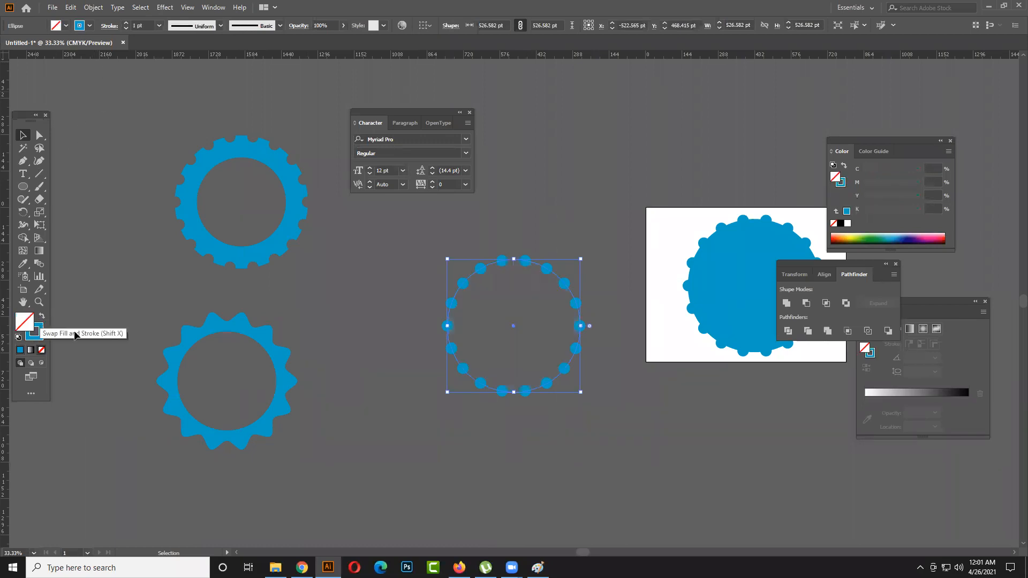
click(126, 306)
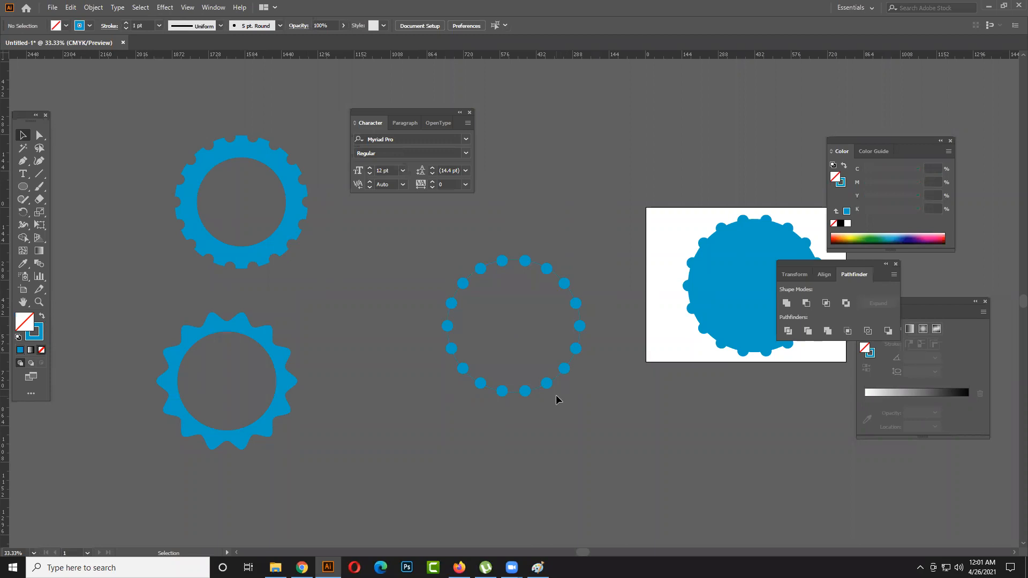
scroll(556, 395, up, 1)
drag(628, 360, 538, 391)
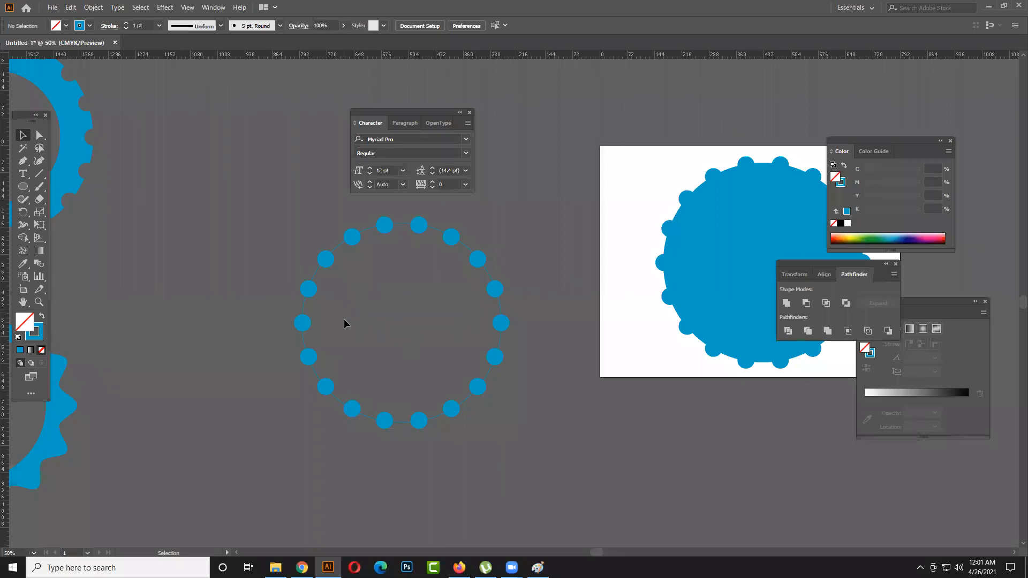
- Try to thin out the ring of small blue circles by deleting individual ones around the outline
click(325, 260)
key(Delete)
click(385, 224)
key(Delete)
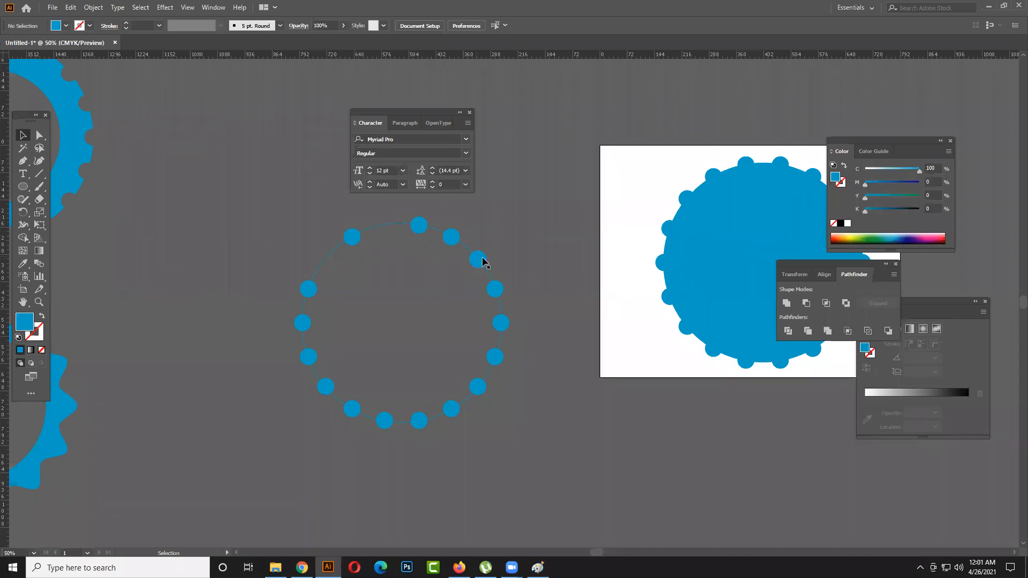
click(477, 259)
key(Delete)
click(501, 323)
key(Delete)
click(478, 389)
key(Delete)
click(352, 408)
key(Delete)
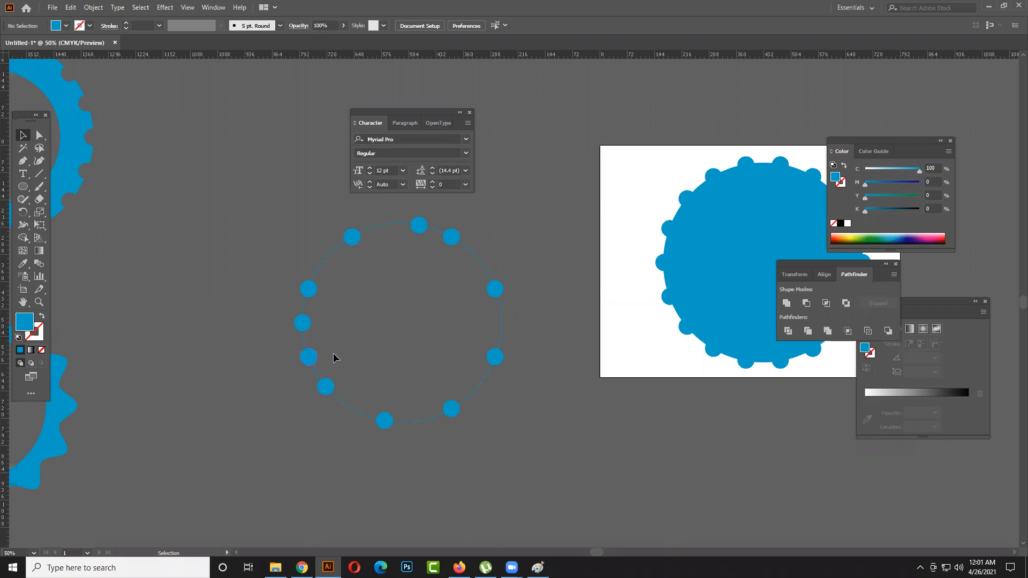
key(ctrl+z)
click(348, 343)
- Examine the finished gear ring and the pointed toothed ring beside the outlined circle with dots
key(space)
drag(337, 357, 661, 358)
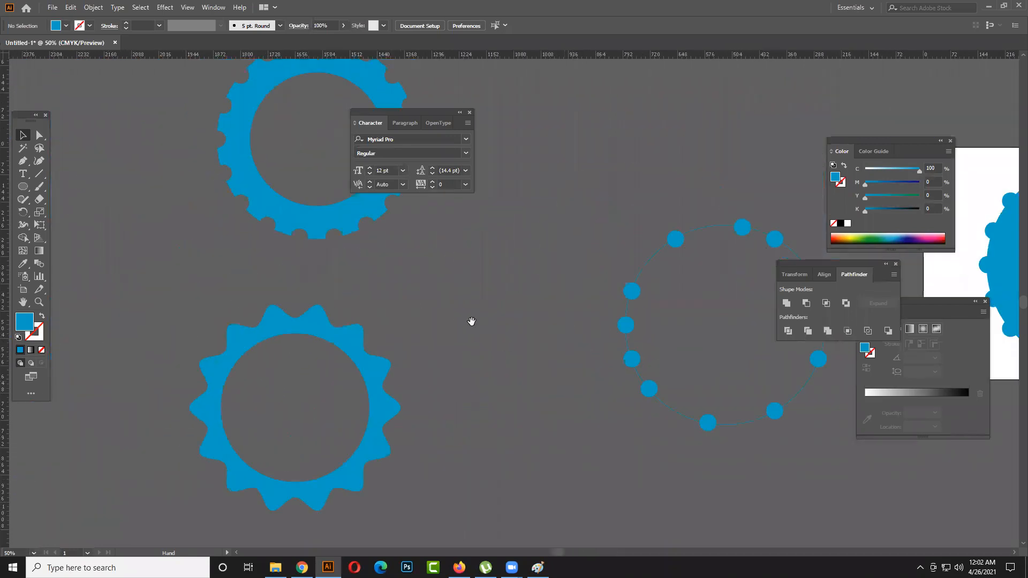
drag(471, 321, 505, 394)
key(alt+space)
click(584, 294)
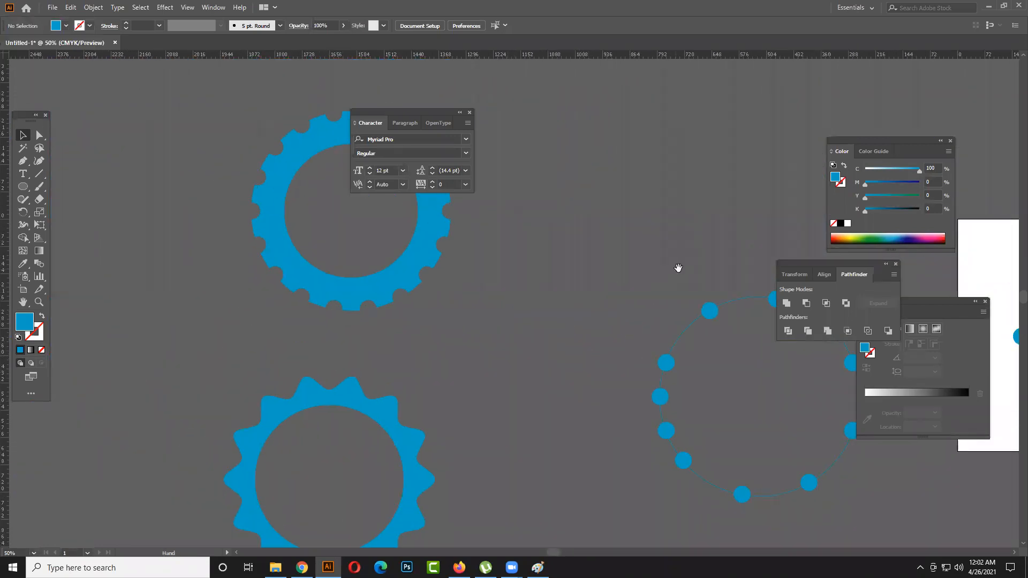
drag(583, 325, 548, 358)
drag(391, 284, 362, 336)
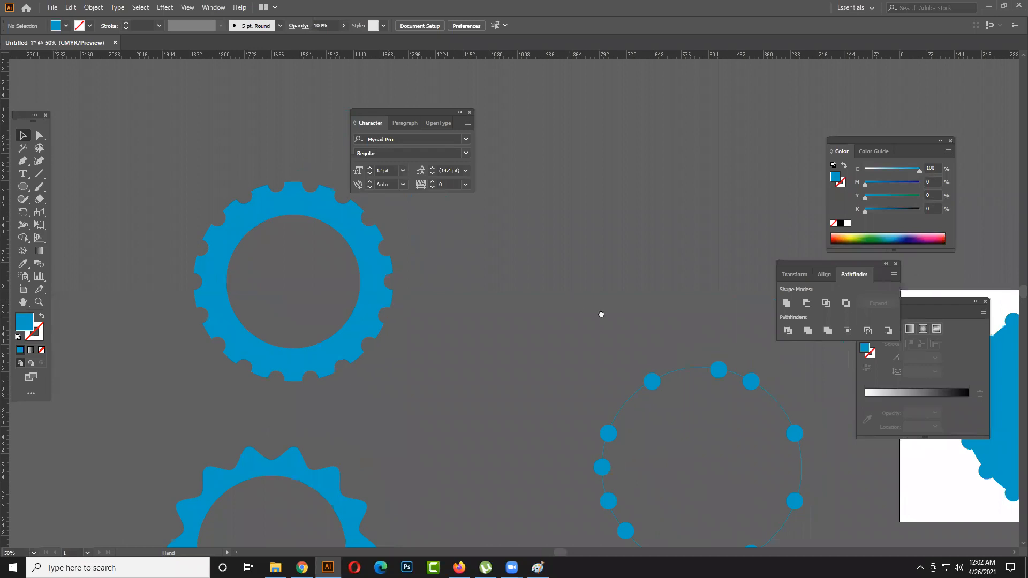
drag(601, 315, 439, 315)
drag(599, 366, 476, 271)
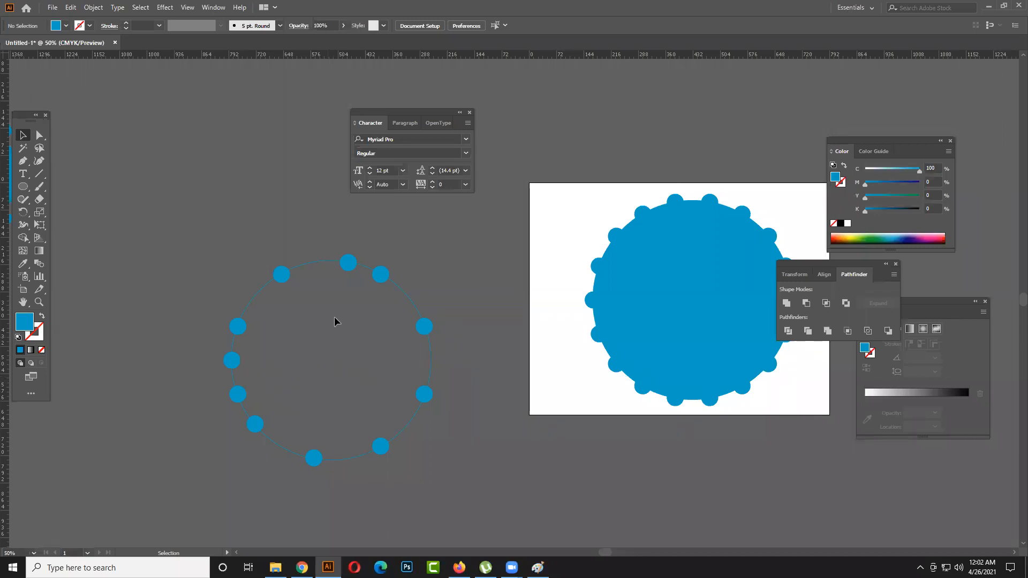
- Undo the deletions of the small circles to restore the full ring of dots
key(a)
key(ctrl+z)
key(ctrl+z)
key(ctrl+z)
key(ctrl+z)
key(ctrl+z)
key(ctrl+z)
key(ctrl+z)
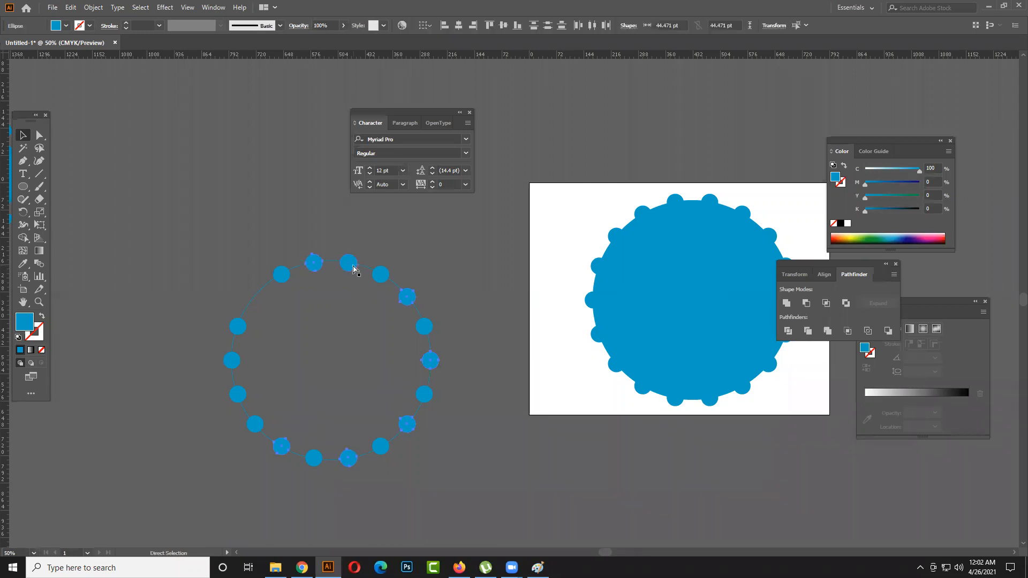
- Select every second small circle around the blue outline and delete them all together
click(256, 297)
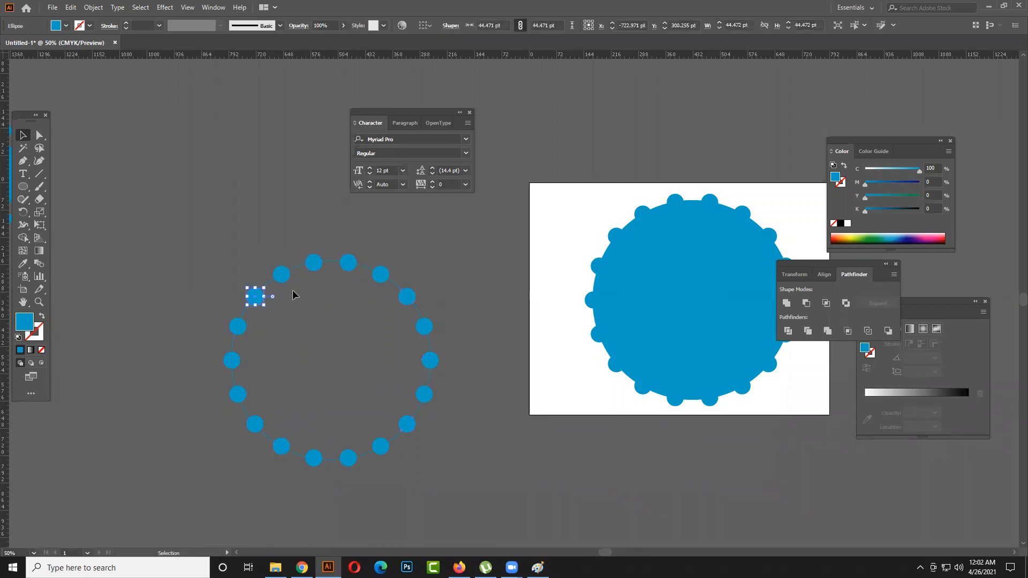
shift+click(316, 264)
shift+click(381, 275)
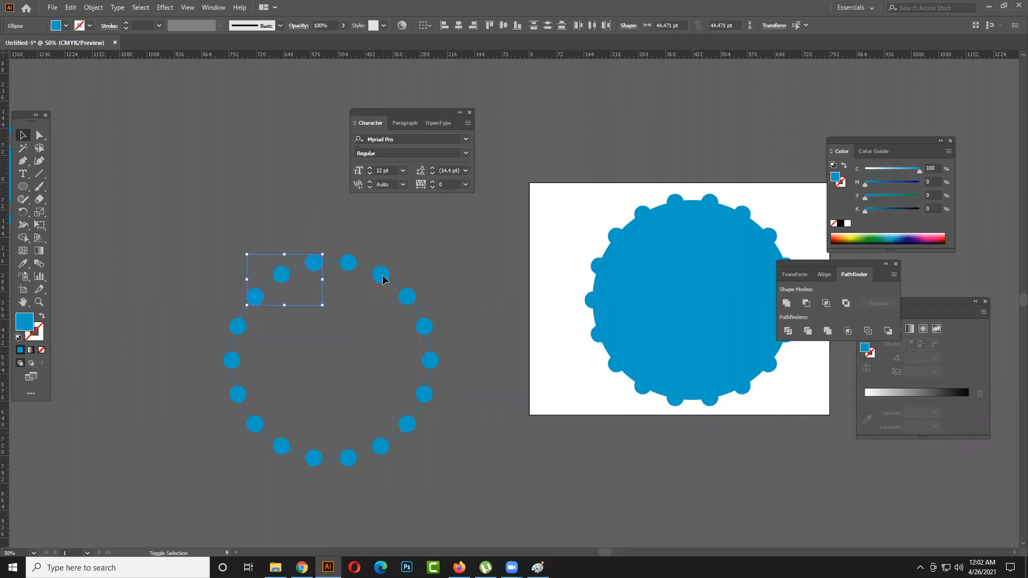
shift+click(423, 328)
shift+click(423, 395)
shift+click(380, 446)
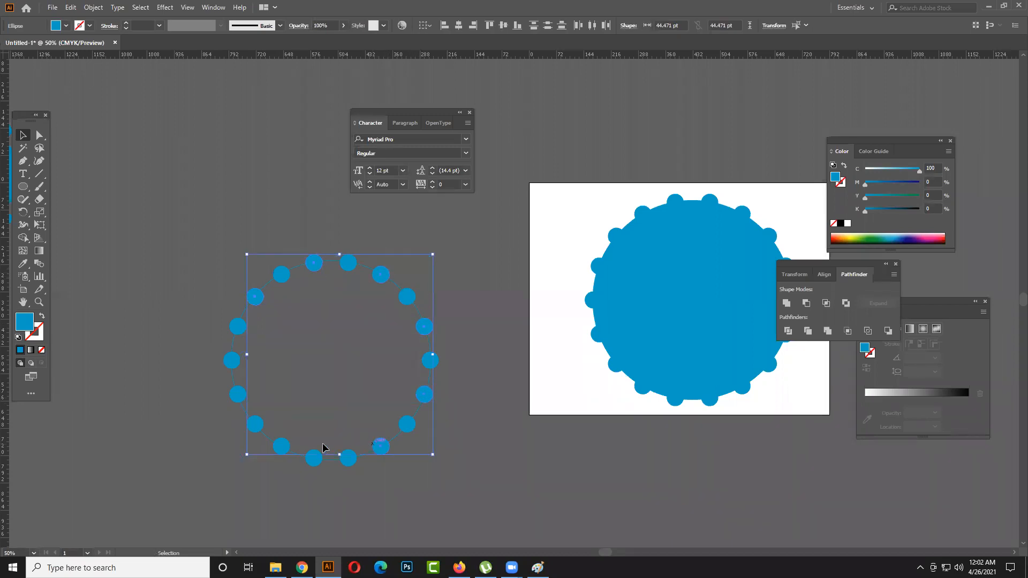
shift+click(314, 458)
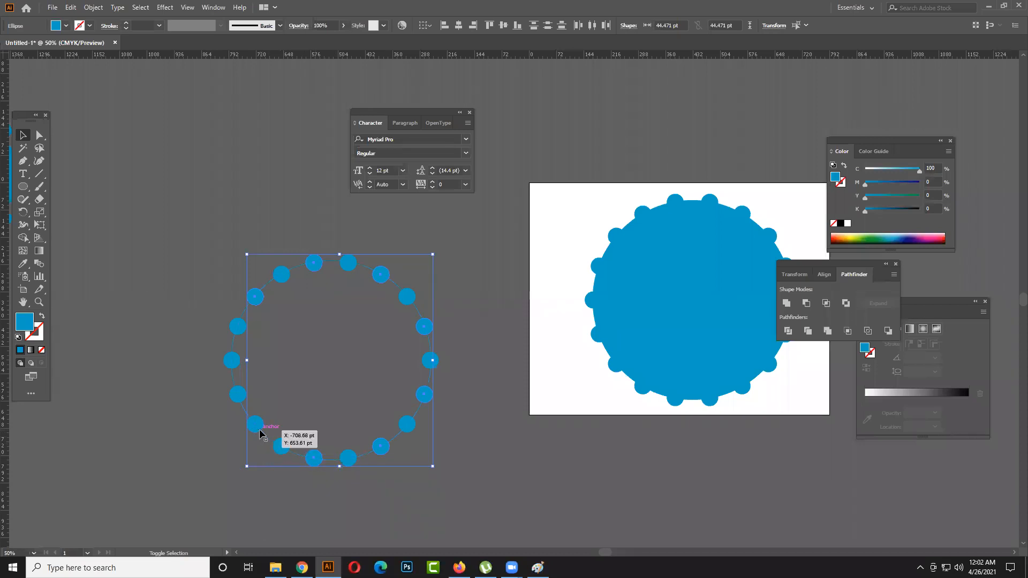
shift+click(256, 425)
shift+click(231, 361)
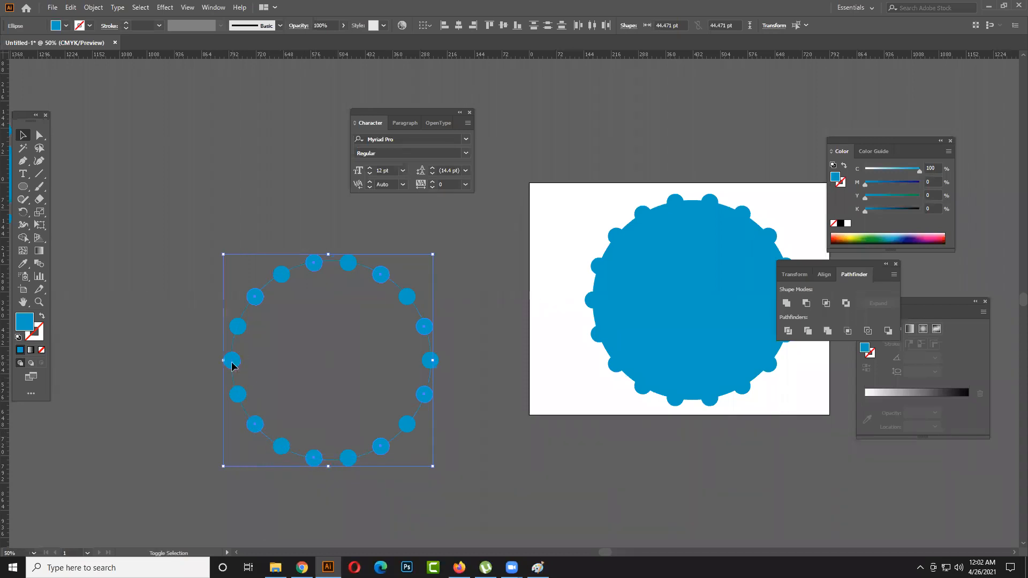
key(Delete)
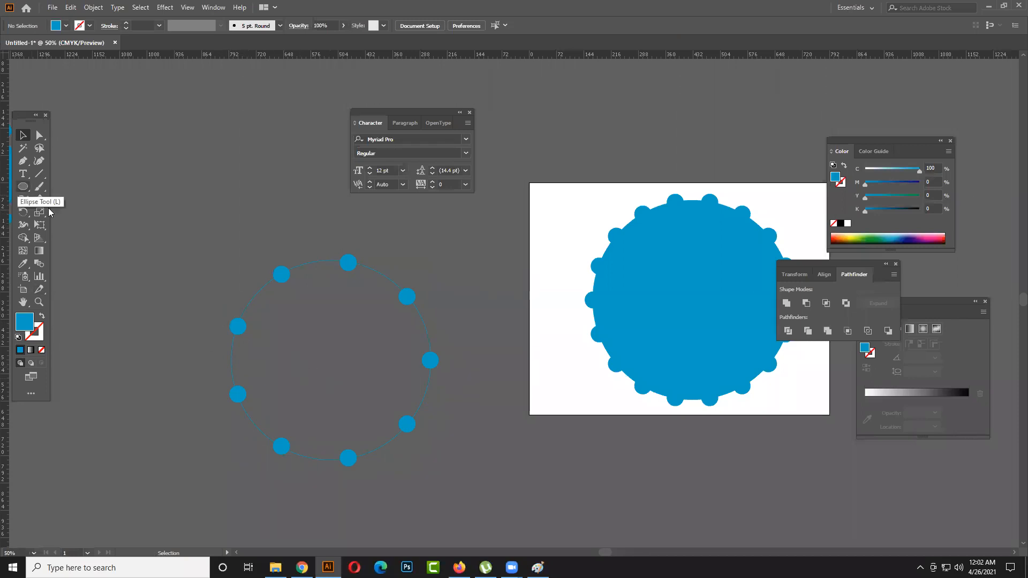
drag(364, 406, 442, 473)
click(456, 452)
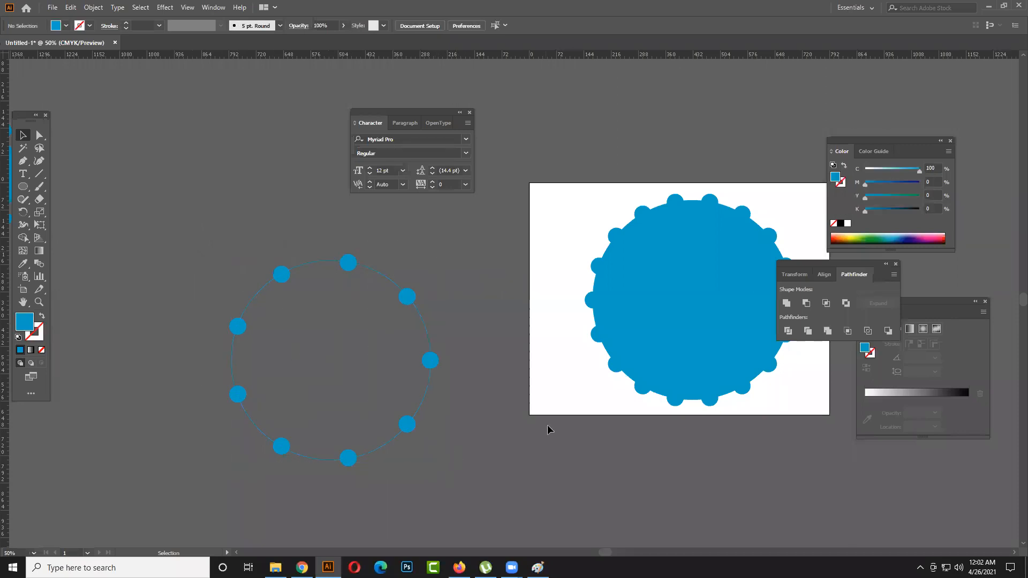
drag(152, 231, 455, 468)
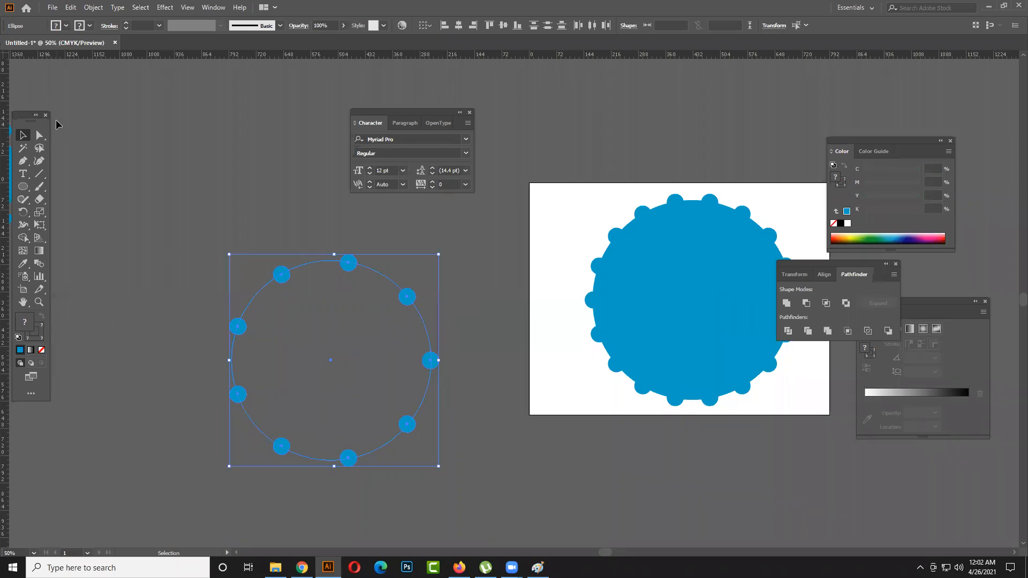
click(157, 169)
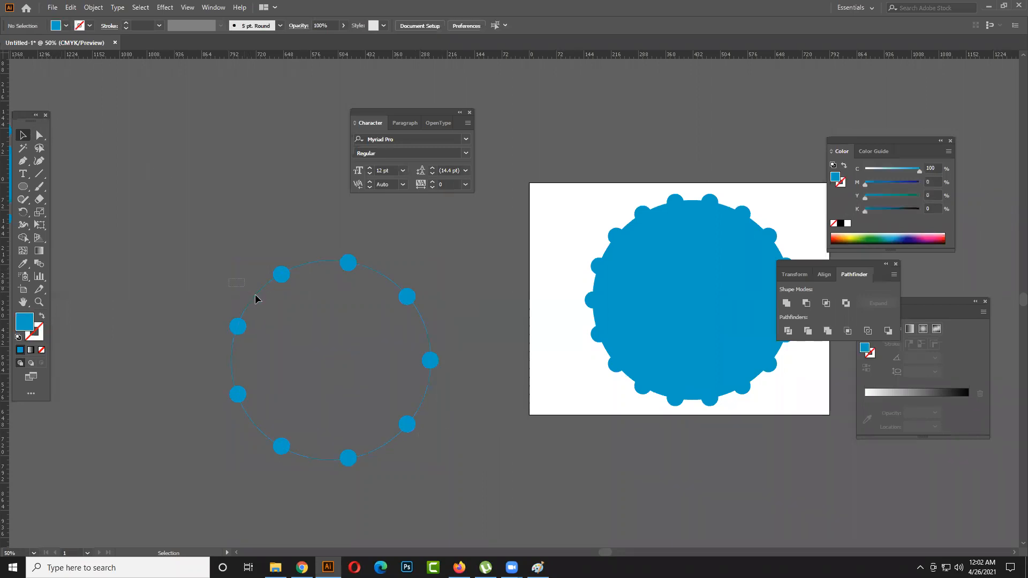
- Expand the large circle outline with Fill and Stroke enabled, then deselect everything
click(259, 297)
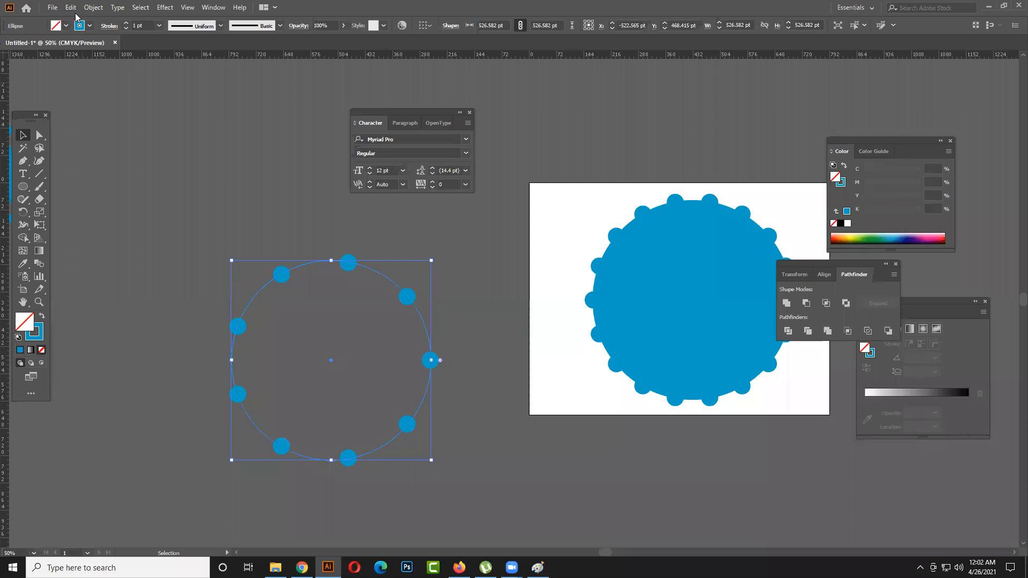
click(92, 8)
click(119, 131)
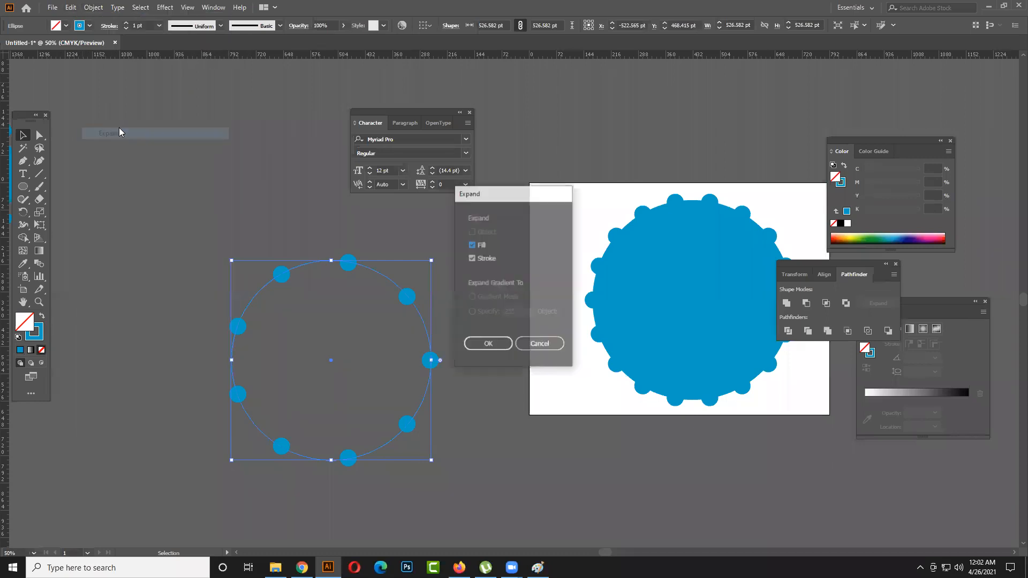
click(483, 346)
click(257, 301)
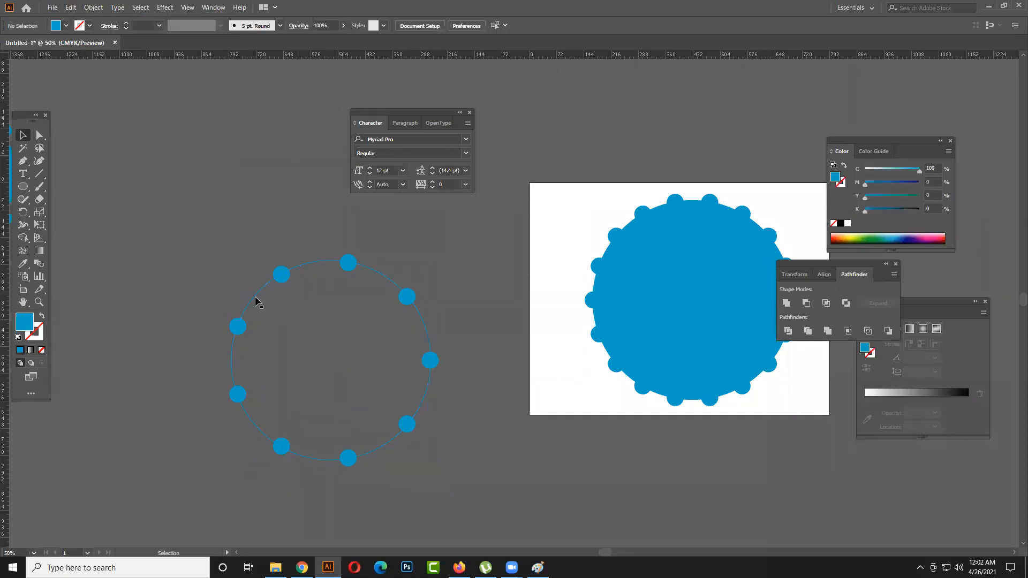
drag(472, 468, 472, 468)
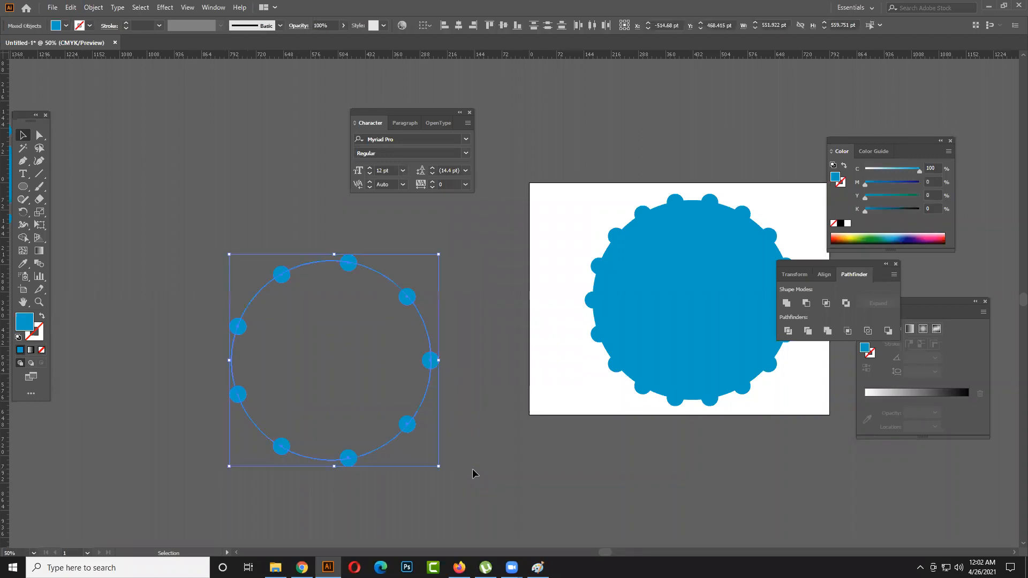
click(490, 407)
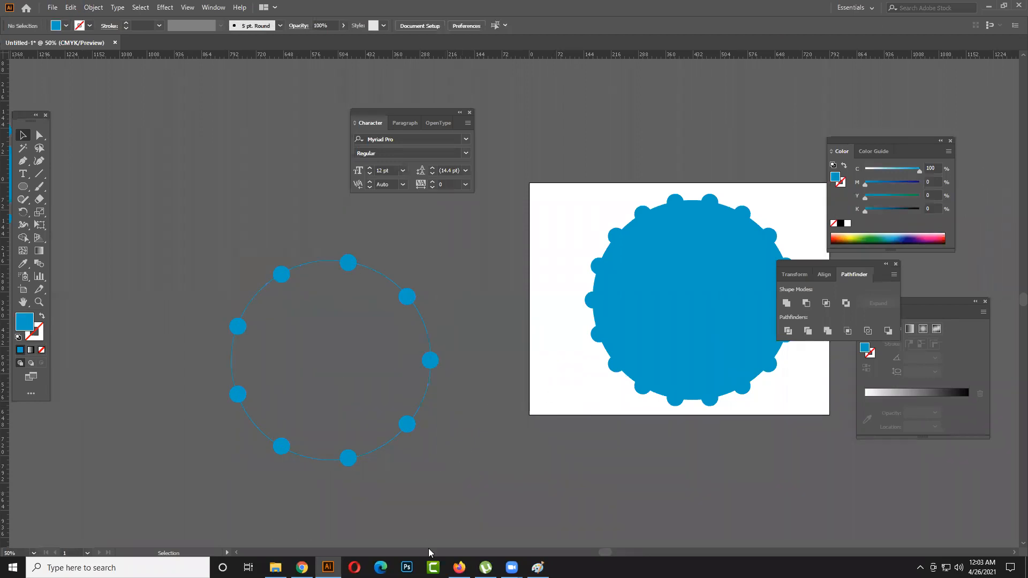
- Switch to Firefox and search Google Images for "funel png" in place of the Google Chrome search
click(459, 568)
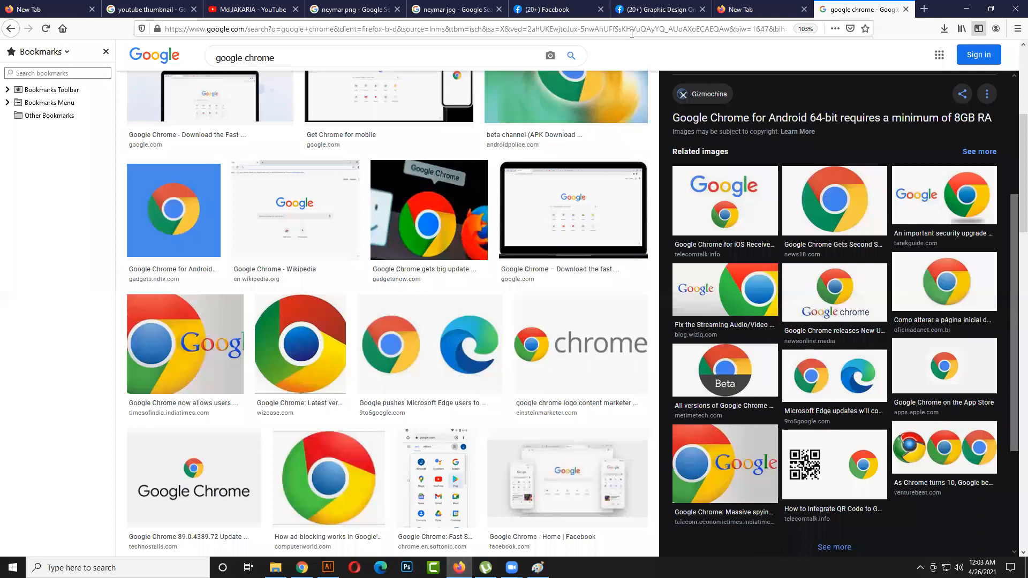
drag(285, 58, 169, 44)
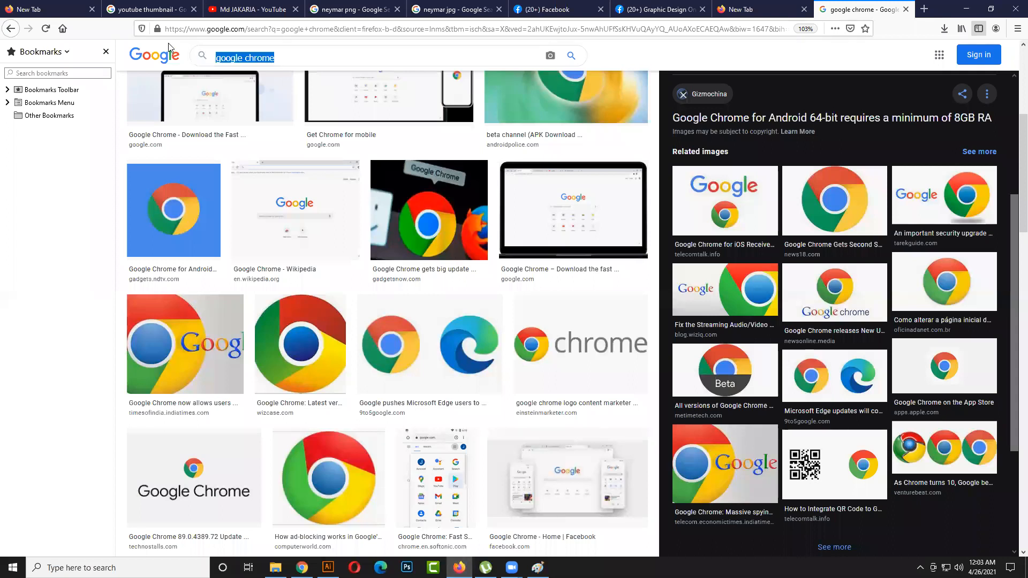
text(funel)
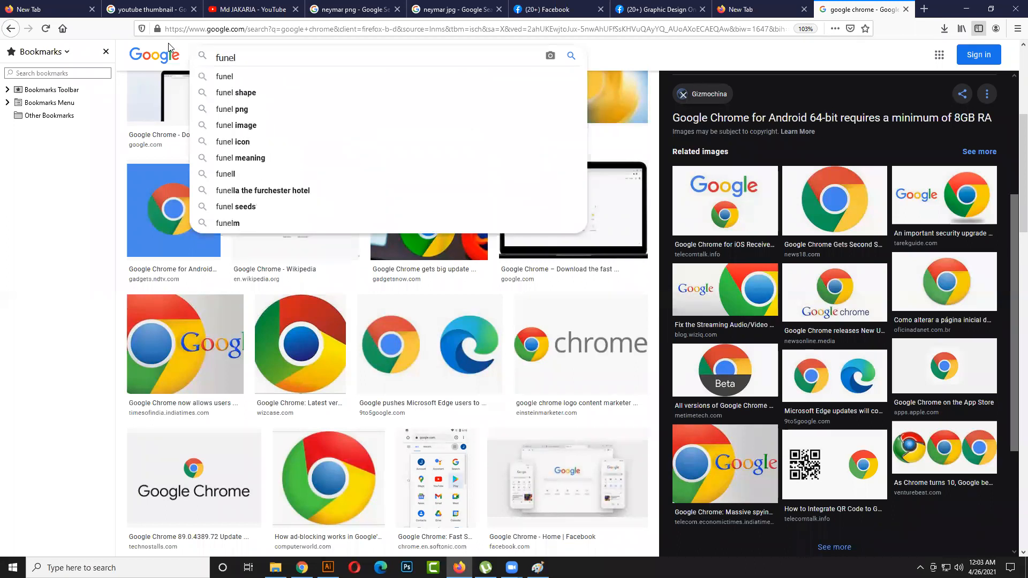
key(Down)
key(Down)
key(Down)
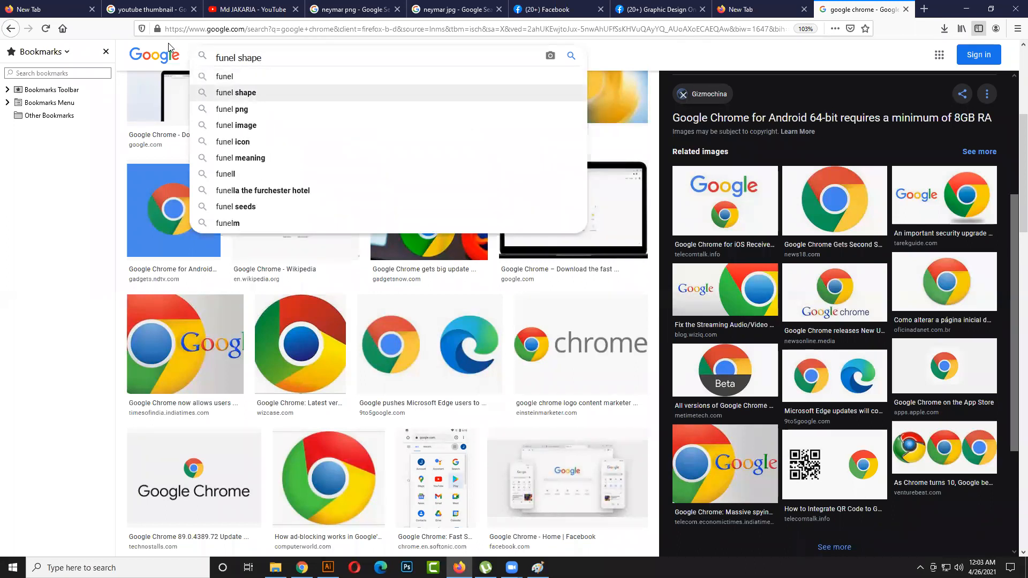
key(Return)
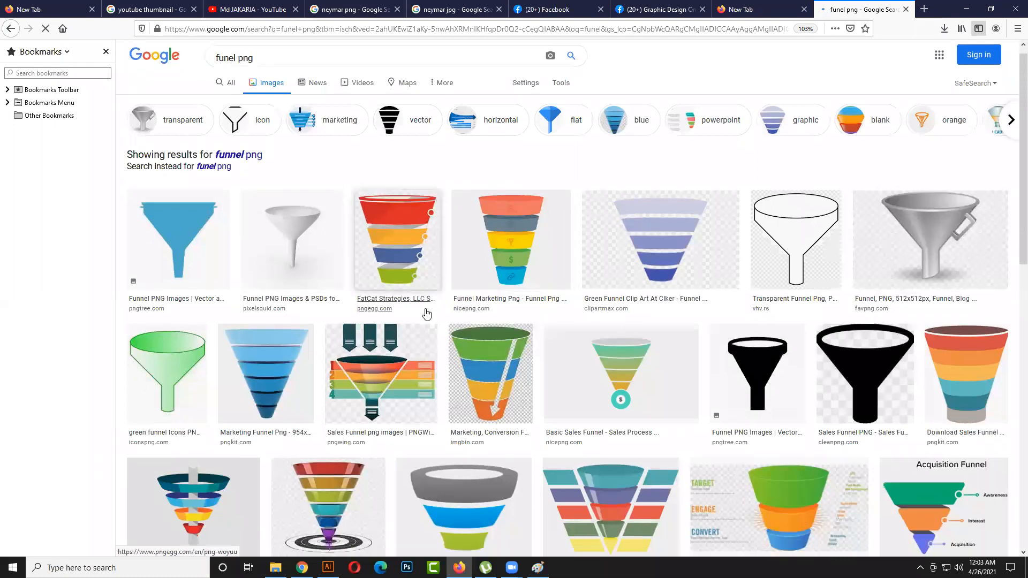
- Browse the funnel image results for a suitable reference shape
scroll(426, 313, down, 5)
scroll(438, 320, down, 1)
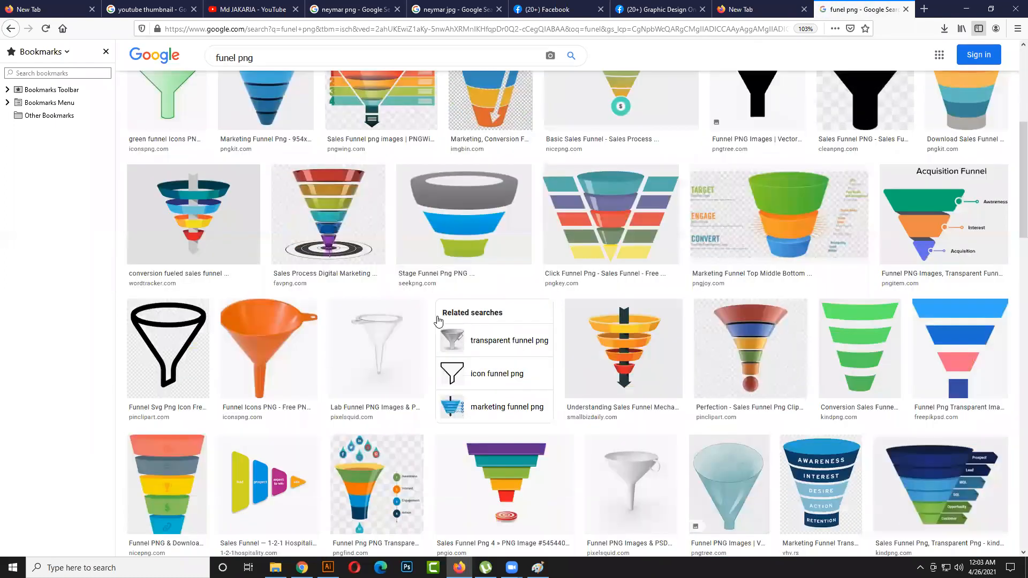
scroll(437, 320, down, 3)
scroll(438, 320, down, 8)
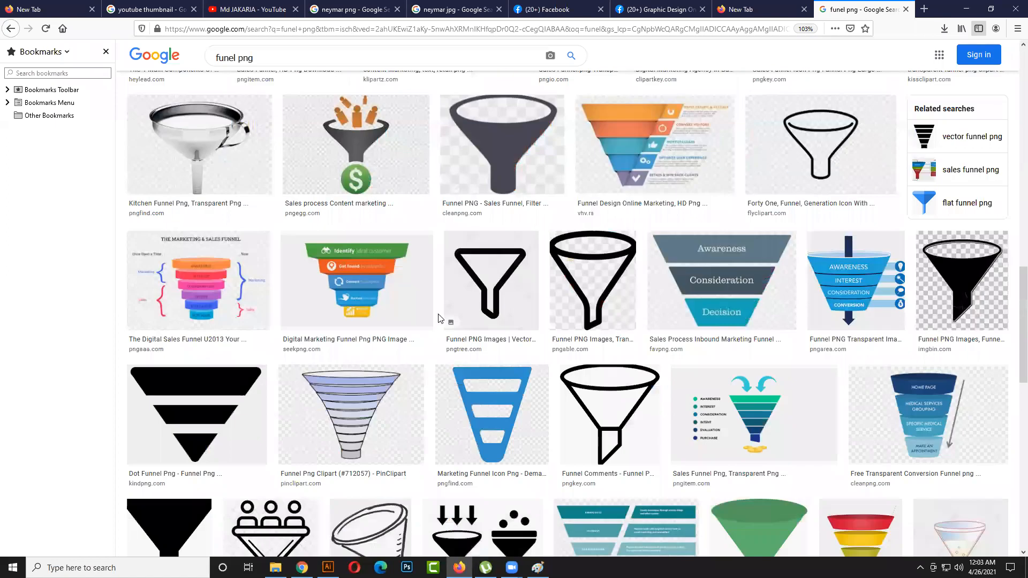
scroll(438, 320, down, 4)
scroll(438, 319, down, 2)
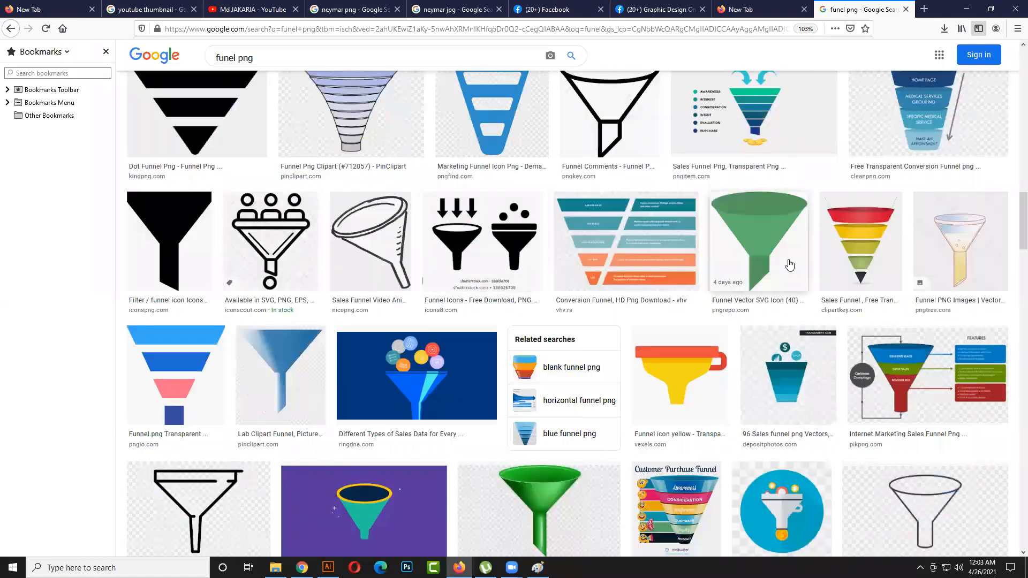
scroll(719, 271, down, 3)
scroll(592, 277, down, 6)
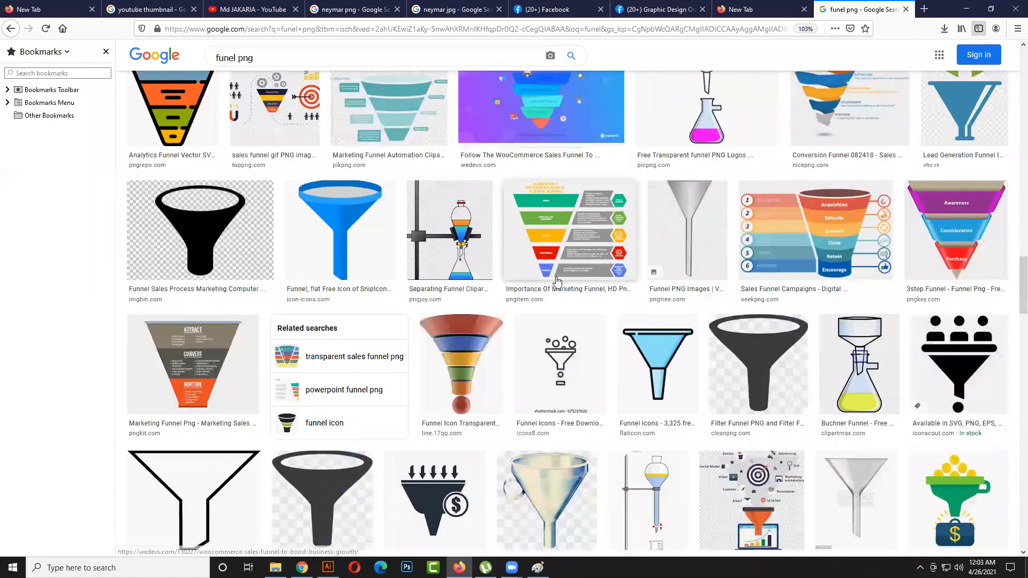
scroll(988, 155, up, 10)
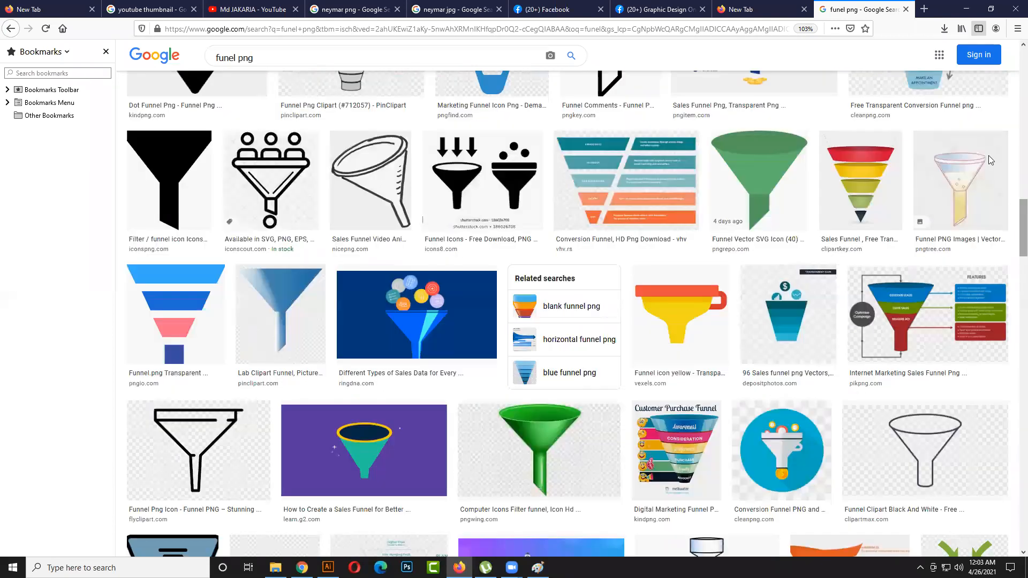
scroll(971, 119, up, 10)
scroll(974, 94, up, 7)
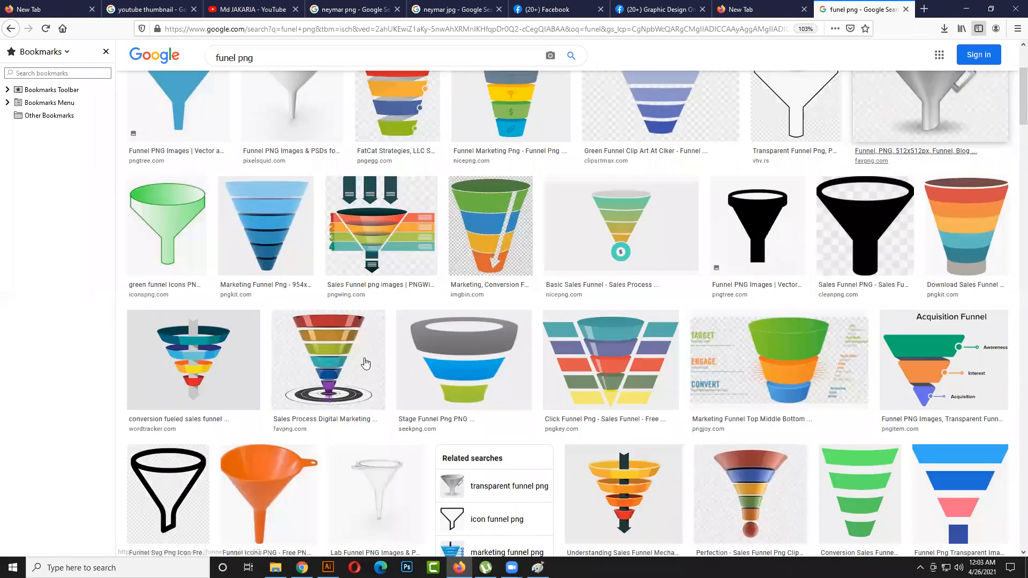
- Preview the flat blue Pngtree funnel and open the related "simple funnel image for powerpoint" from Clip Art Library
click(192, 252)
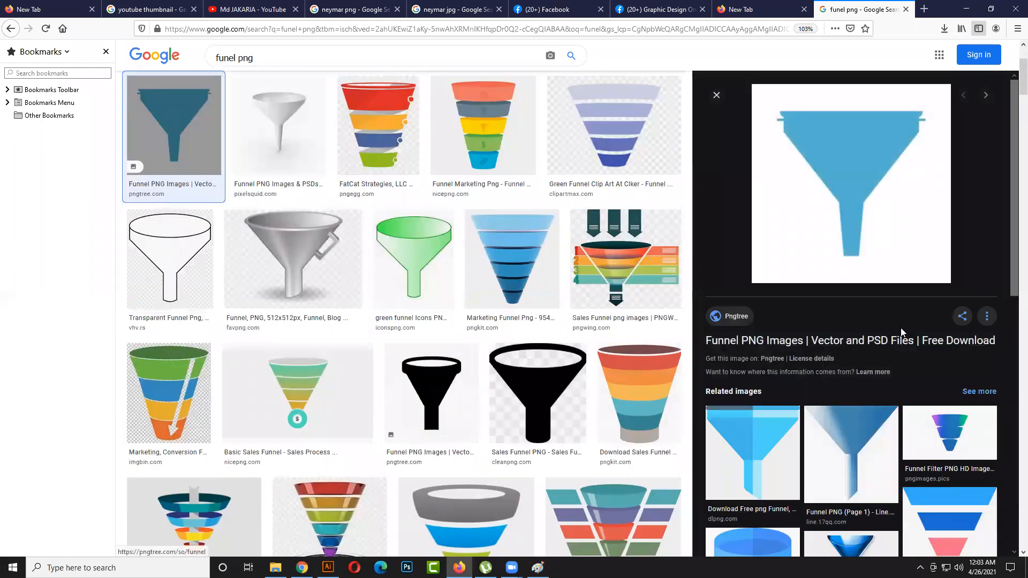
scroll(774, 349, down, 4)
scroll(731, 313, down, 2)
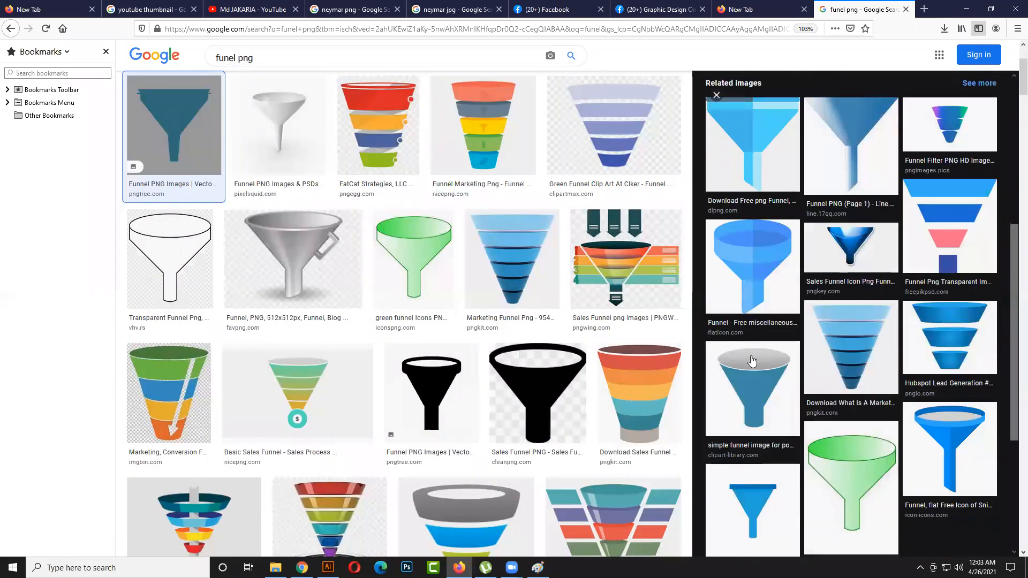
click(753, 364)
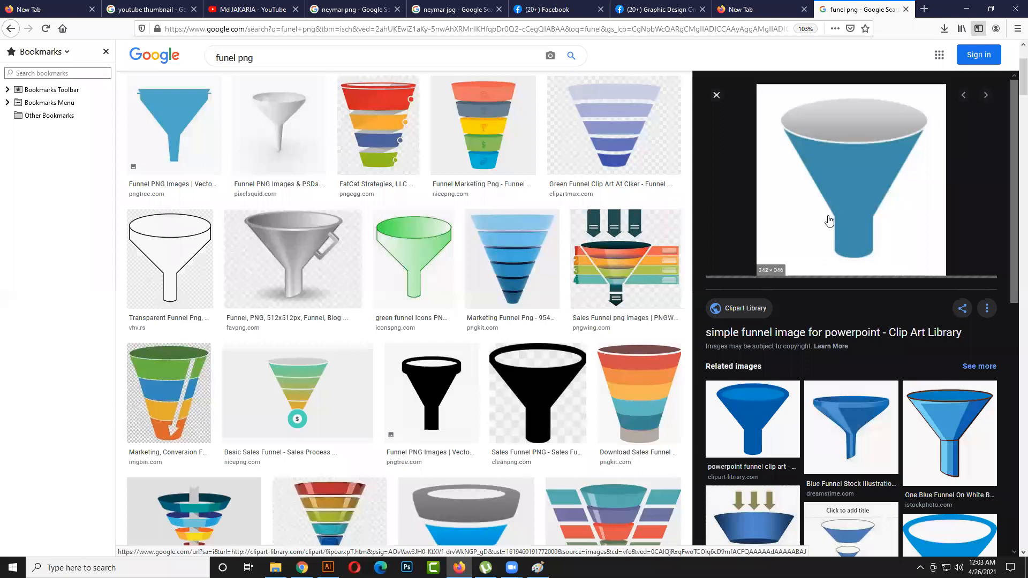
- Preview the related "powerpoint funnel clip art" image from Clip Art Library, then switch back to Illustrator
click(766, 432)
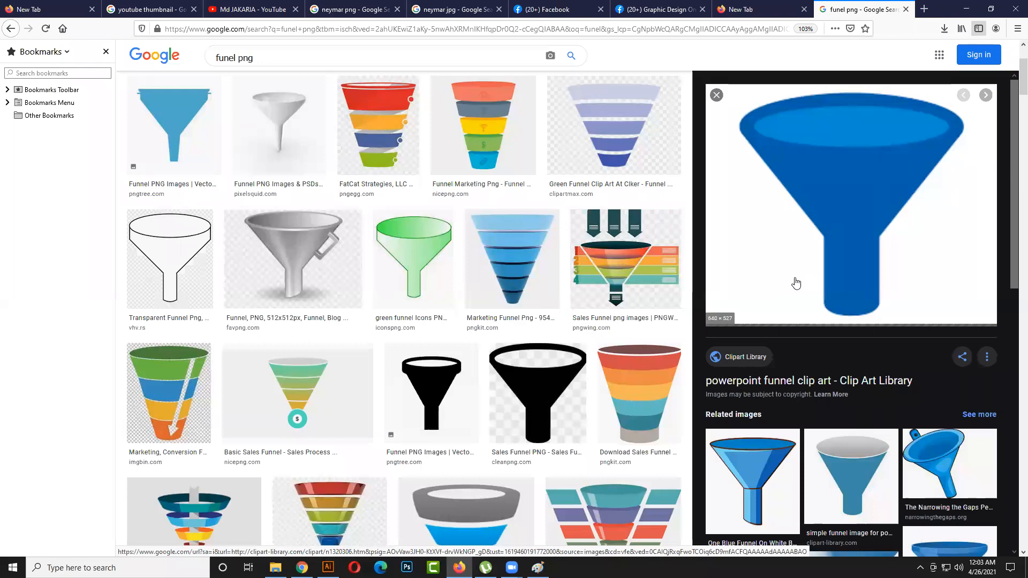
click(964, 9)
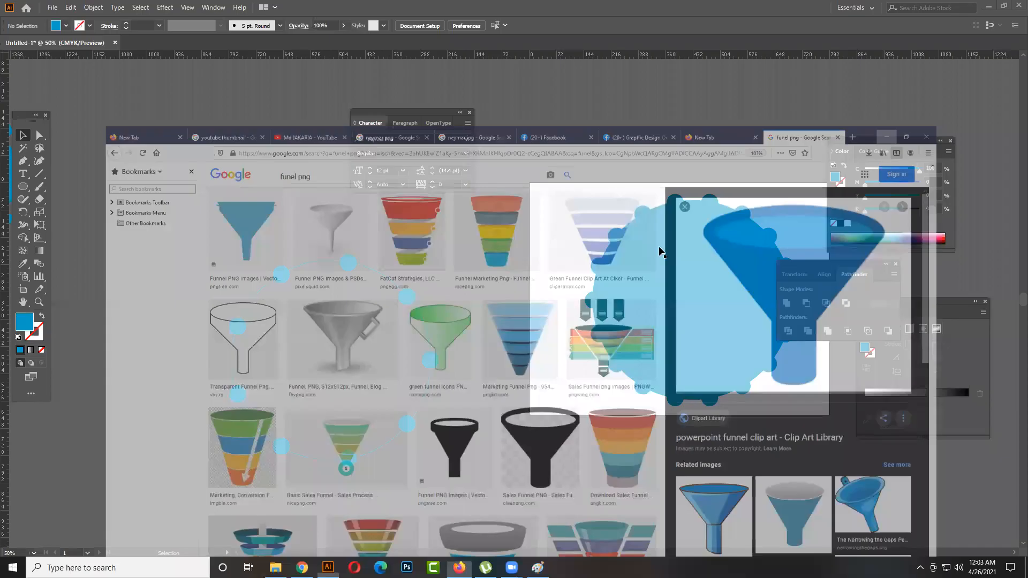
scroll(193, 327, down, 2)
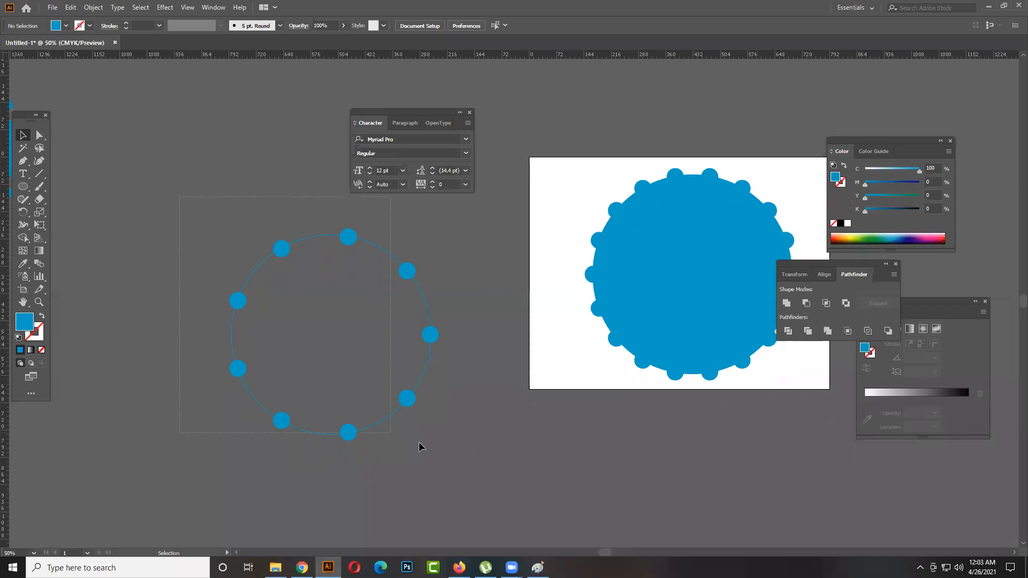
- Select the whole dotted circle outline and unite its parts with Pathfinder, then deselect it
drag(472, 464, 478, 440)
click(480, 441)
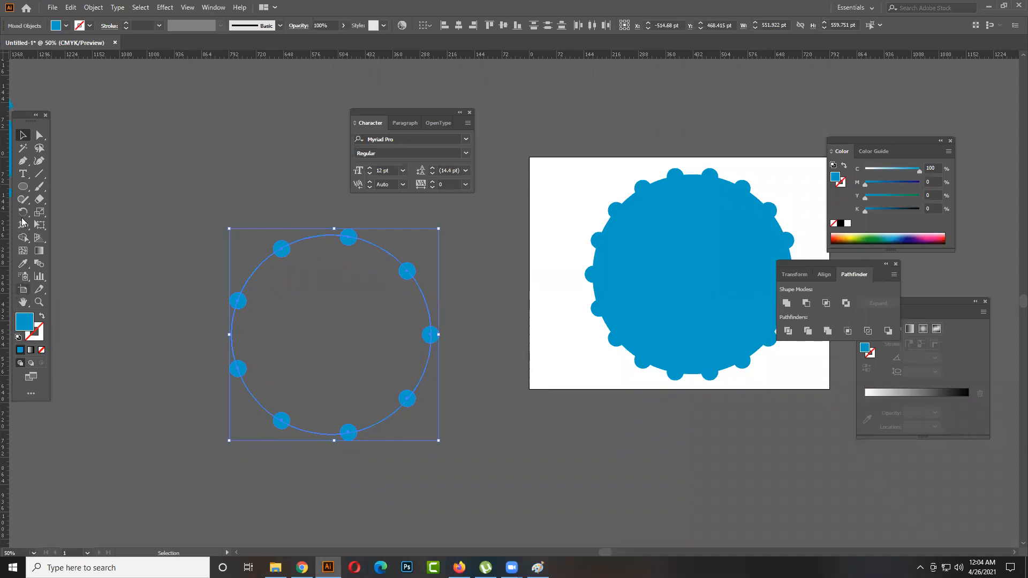
click(785, 303)
click(494, 328)
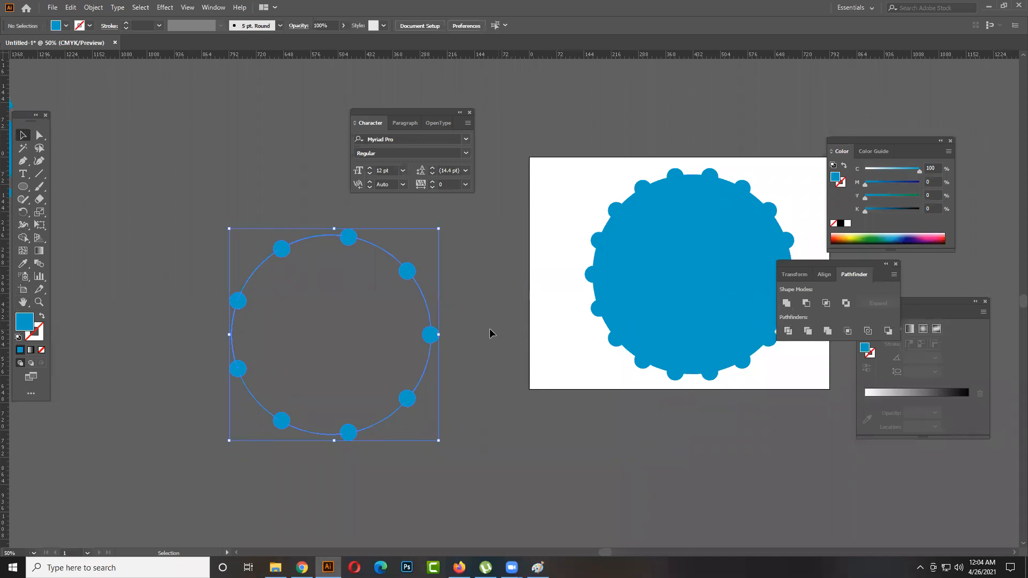
- Draw a blue rectangle about 349 × 115 pt inside the dotted circle and select it
click(23, 187)
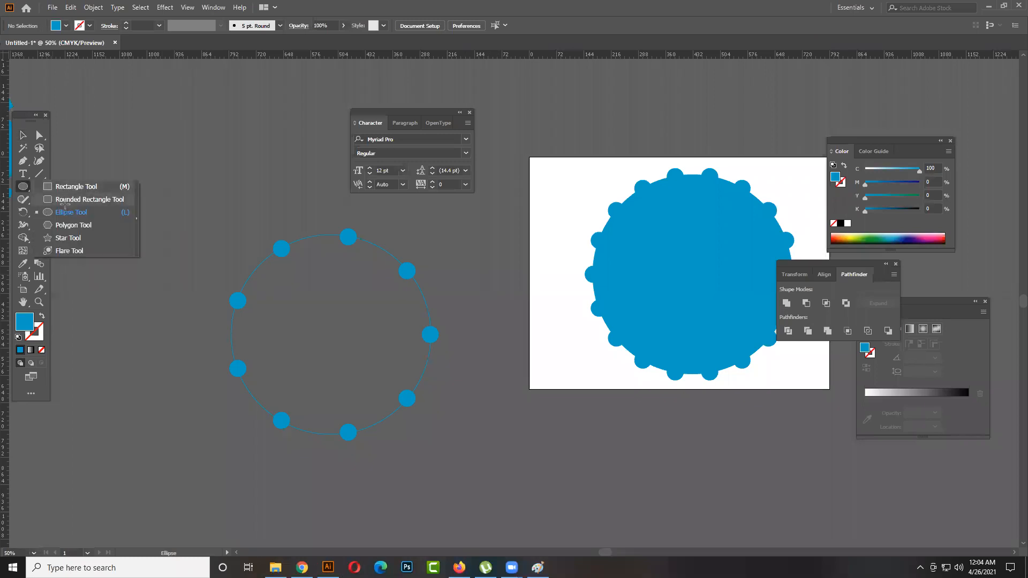
click(64, 199)
drag(275, 317, 408, 360)
click(23, 134)
click(293, 295)
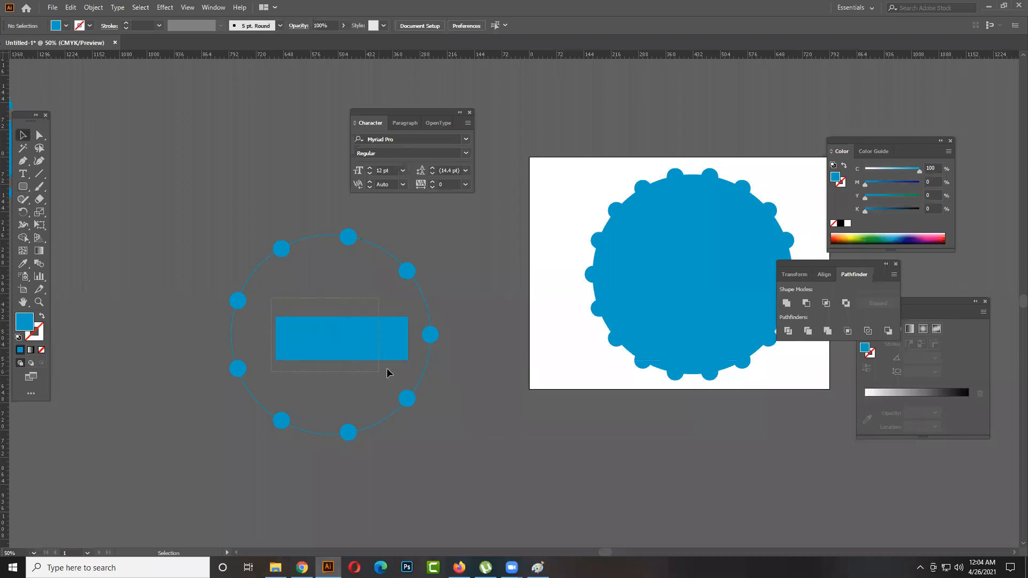
click(312, 345)
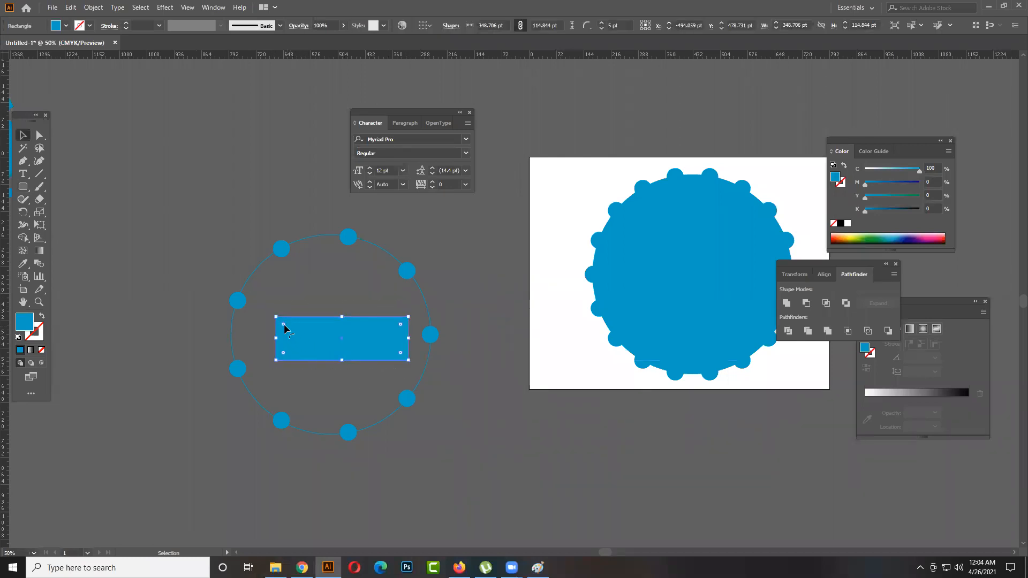
- Round all four corners of the rectangle inside the dotted circle with Direct Selection
click(39, 135)
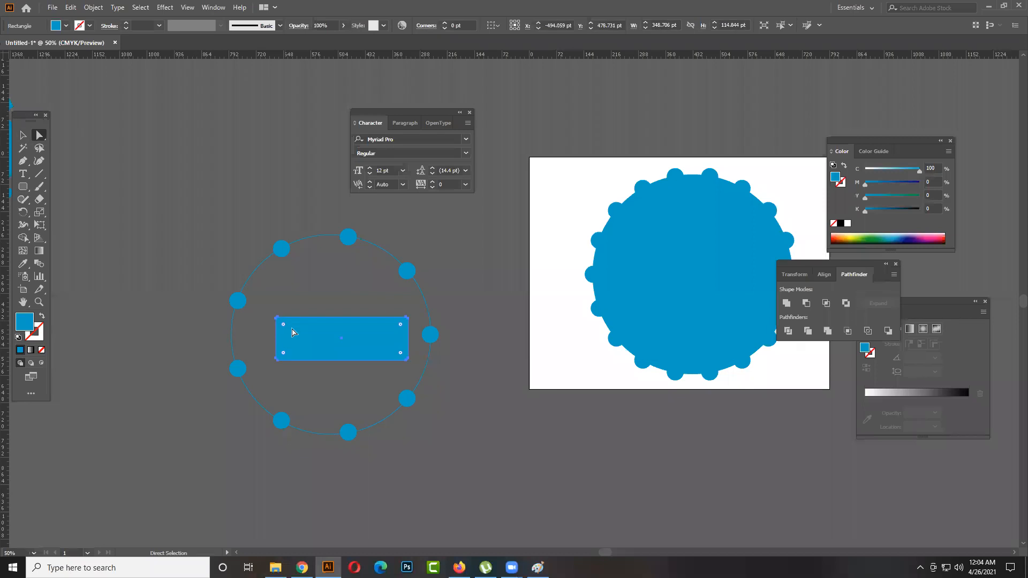
drag(284, 325, 288, 329)
click(22, 135)
- Select the rounded rectangle with the dotted circle and align both to their horizontal and vertical centres
drag(206, 190, 277, 290)
click(174, 194)
drag(443, 416, 444, 416)
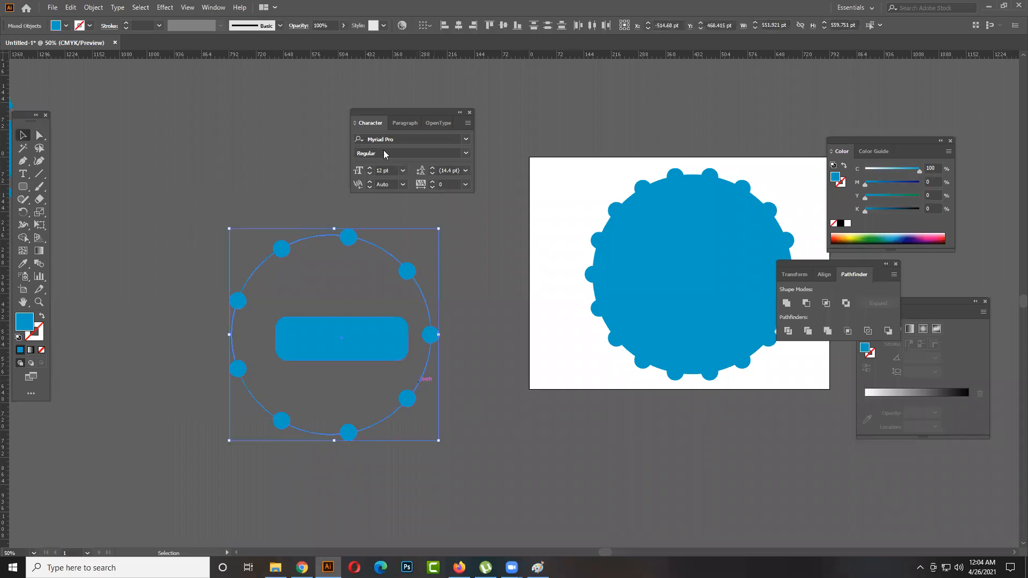
click(458, 25)
click(501, 26)
click(418, 354)
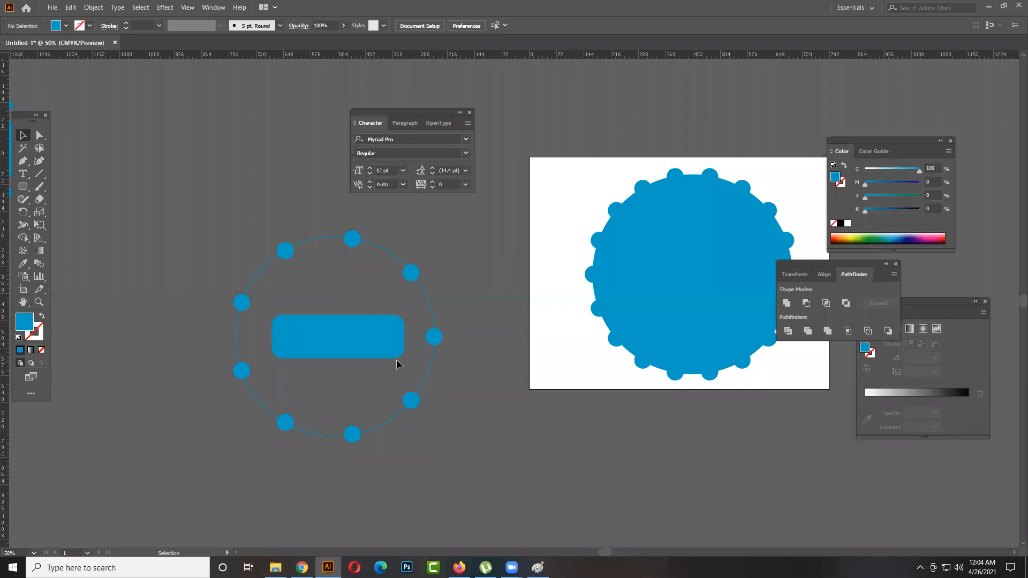
click(385, 348)
scroll(420, 348, down, 1)
click(449, 384)
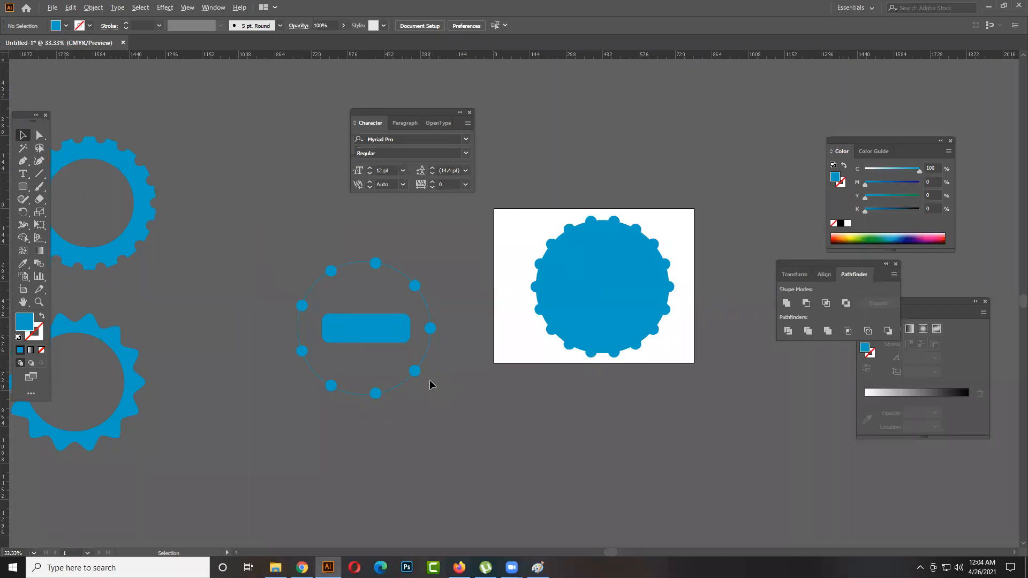
- Draw a blue circle about 217 pt in diameter in the empty area above the existing gear shapes
scroll(429, 380, down, 1)
drag(367, 283, 469, 327)
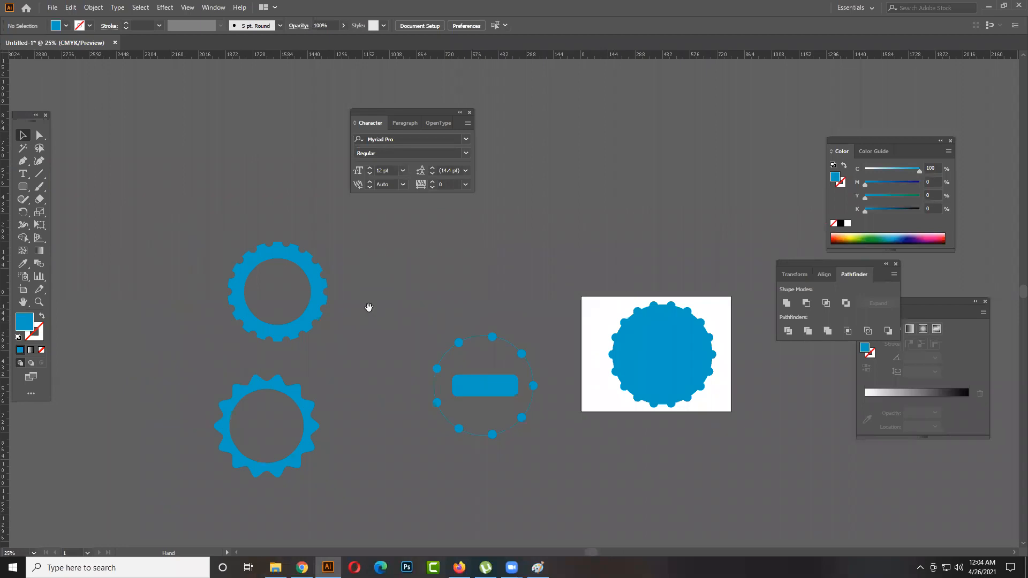
drag(368, 306, 439, 336)
drag(448, 287, 399, 323)
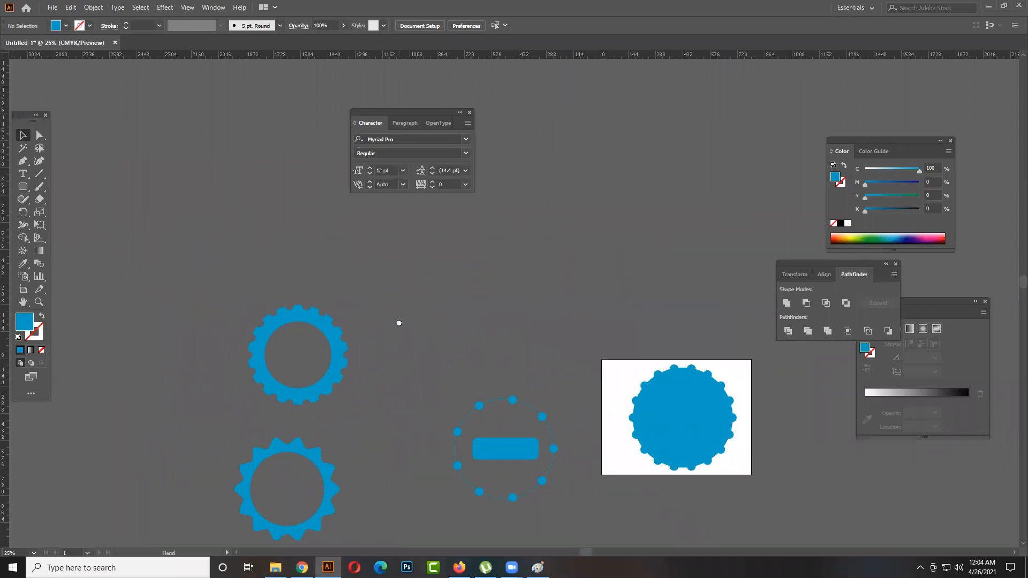
drag(477, 287, 231, 306)
click(23, 190)
drag(23, 189, 40, 214)
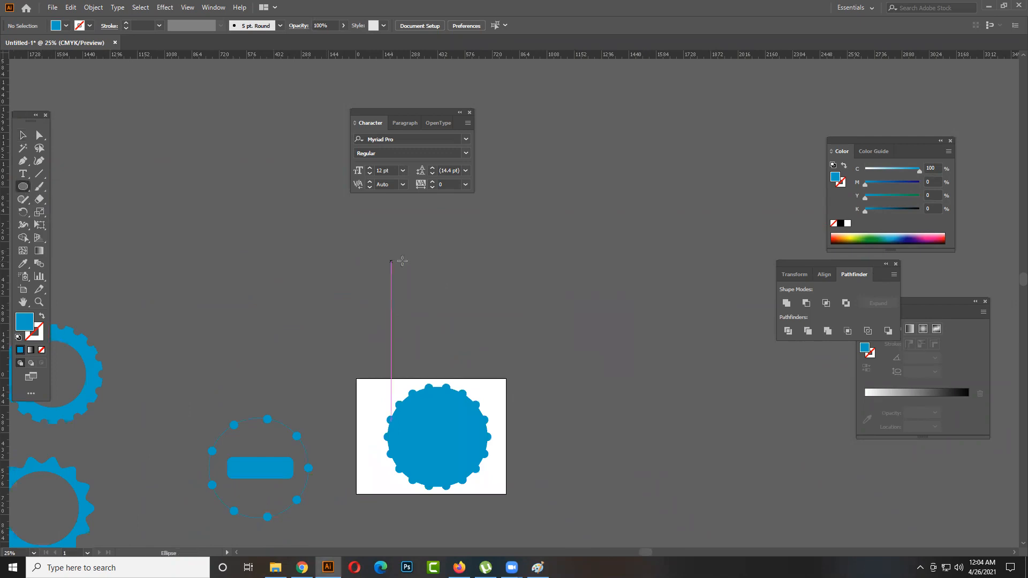
drag(375, 267, 466, 345)
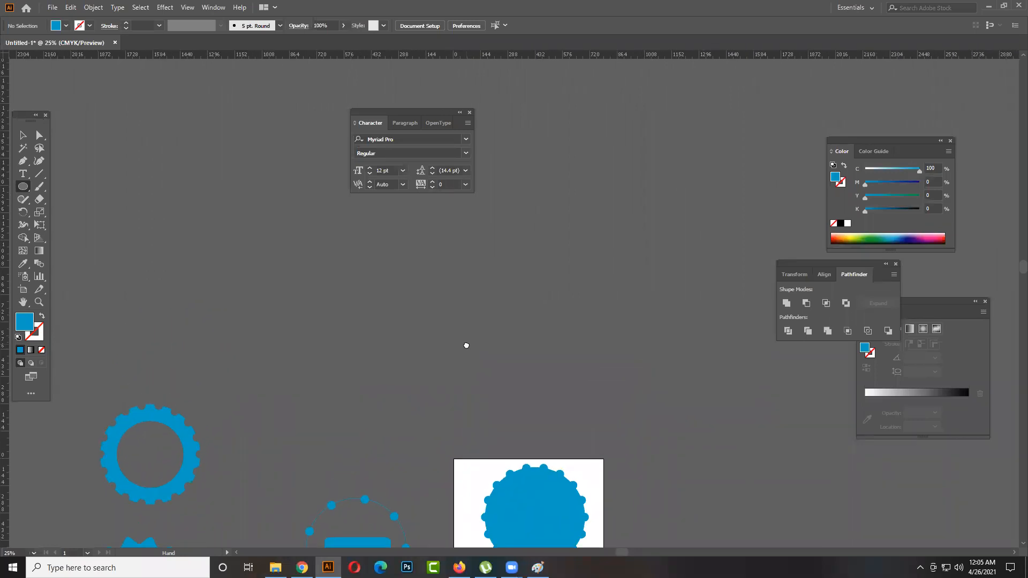
mouse_move(331, 246)
mouse_down()
mouse_move(360, 284)
mouse_move(435, 326)
mouse_up()
click(23, 135)
click(138, 294)
click(386, 325)
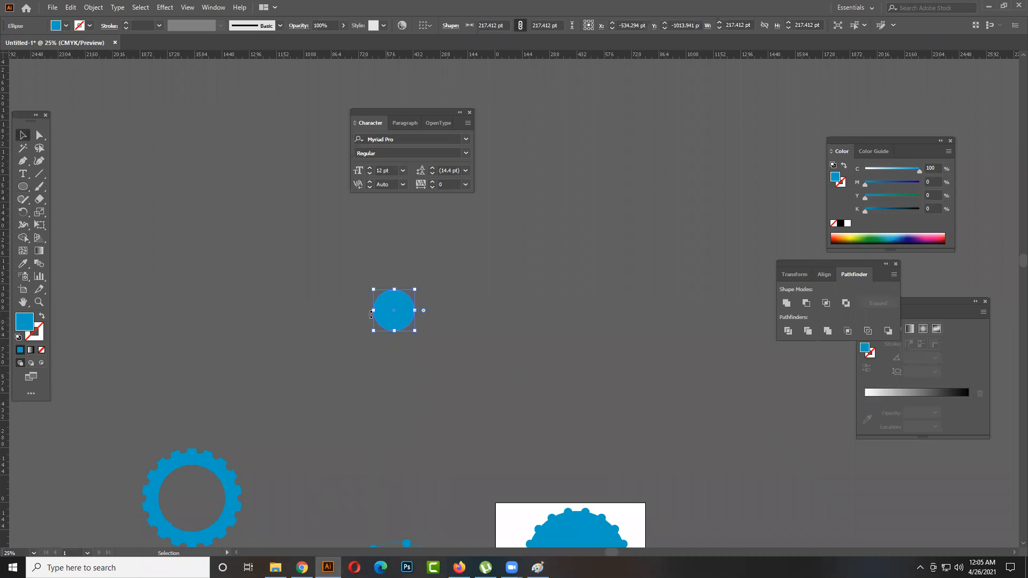
click(300, 429)
scroll(459, 312, down, 1)
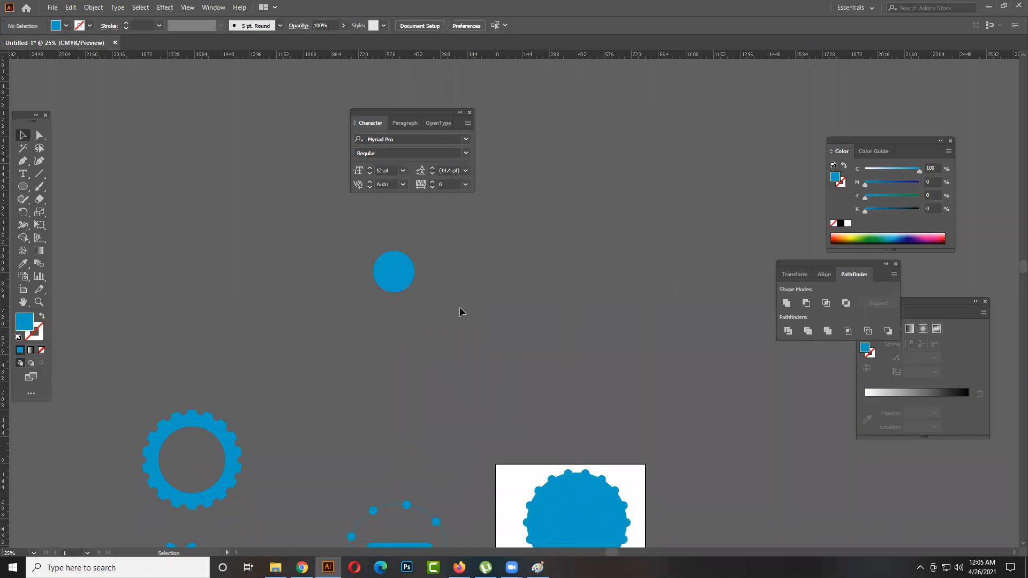
scroll(345, 303, up, 2)
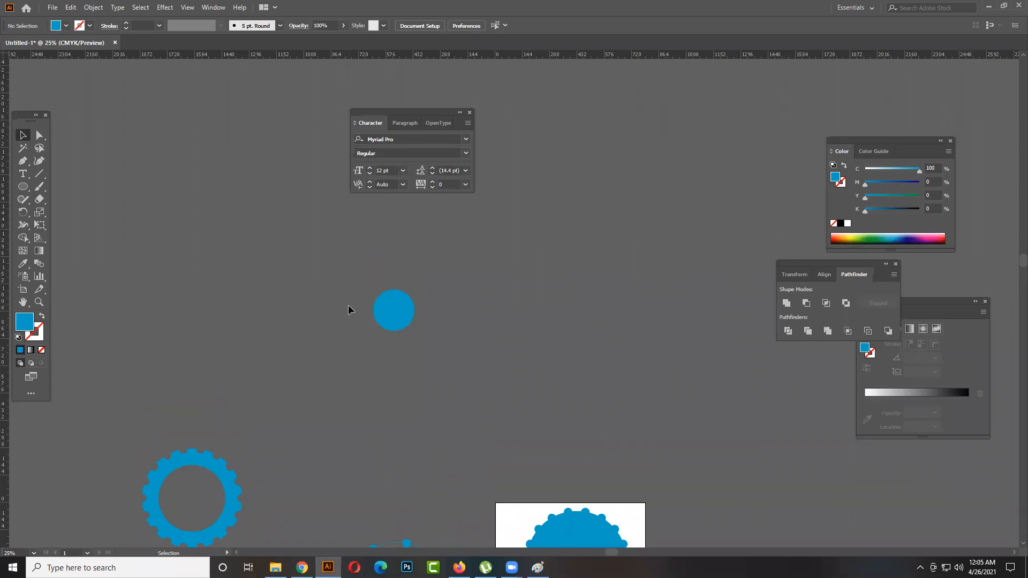
click(402, 356)
drag(402, 356, 478, 386)
click(508, 402)
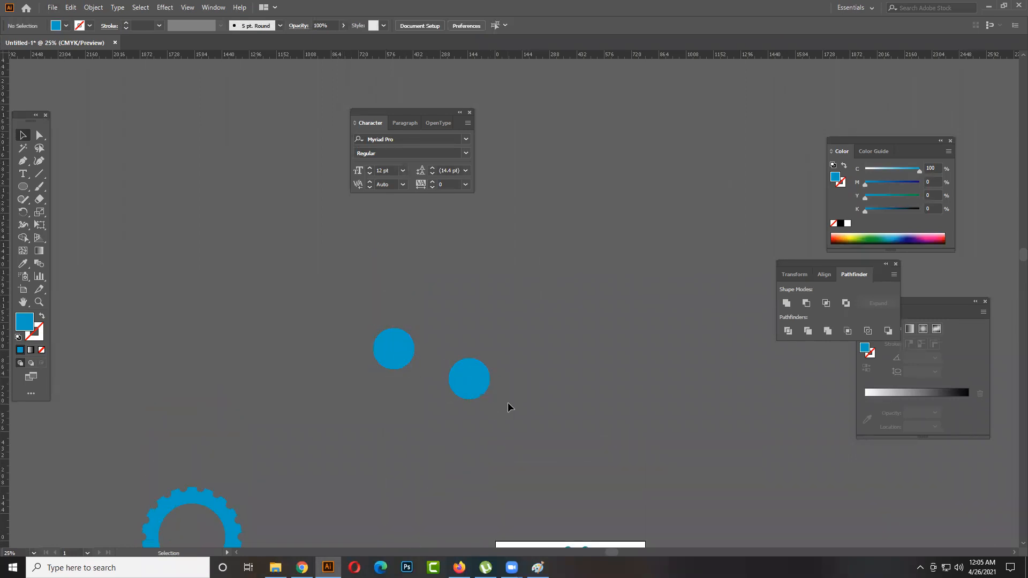
key(ctrl+z)
click(509, 403)
- Swap the circle's fill and stroke colours and set the stroke weight to 3 pt
click(411, 361)
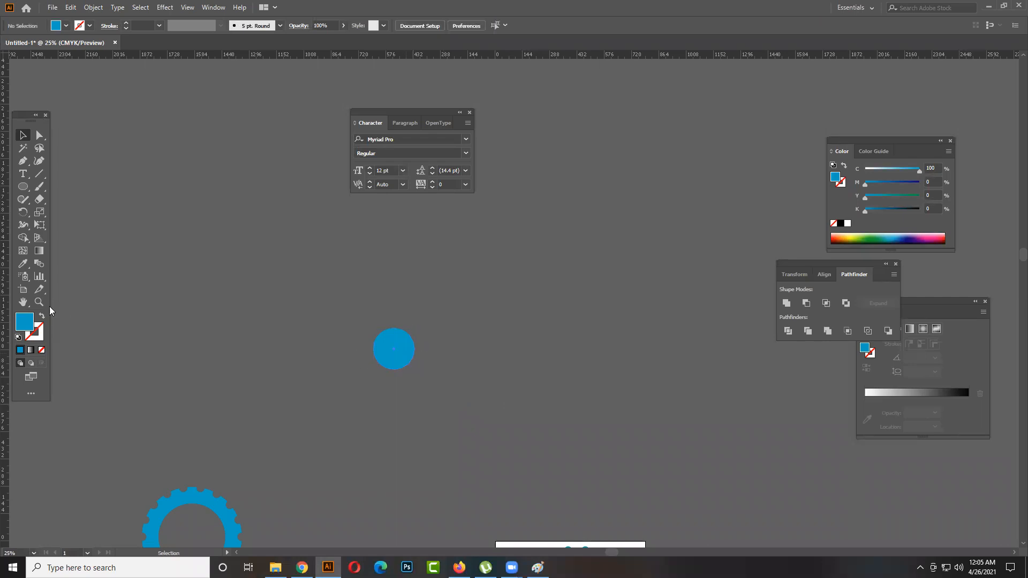
click(41, 316)
click(442, 396)
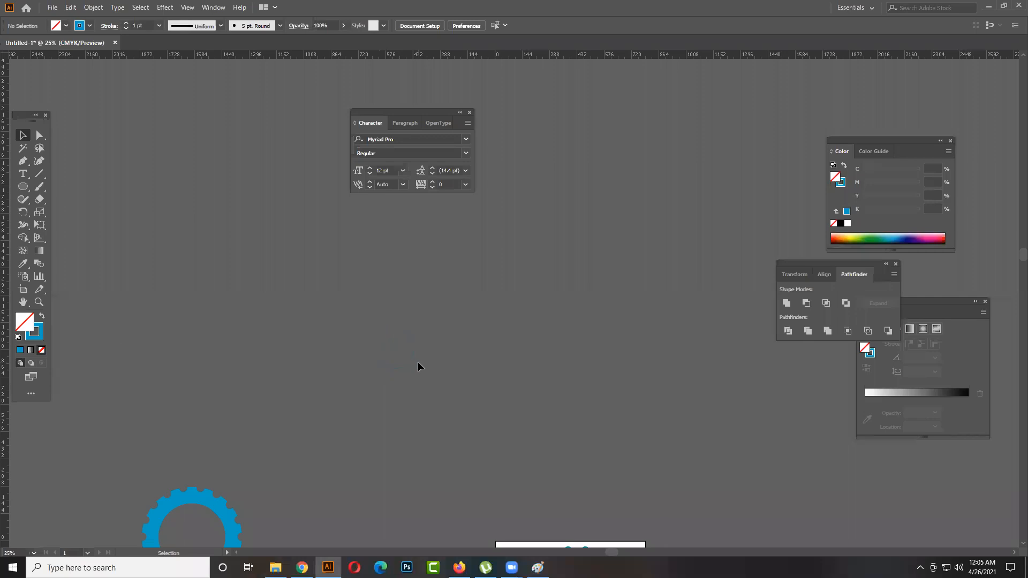
click(378, 349)
click(41, 329)
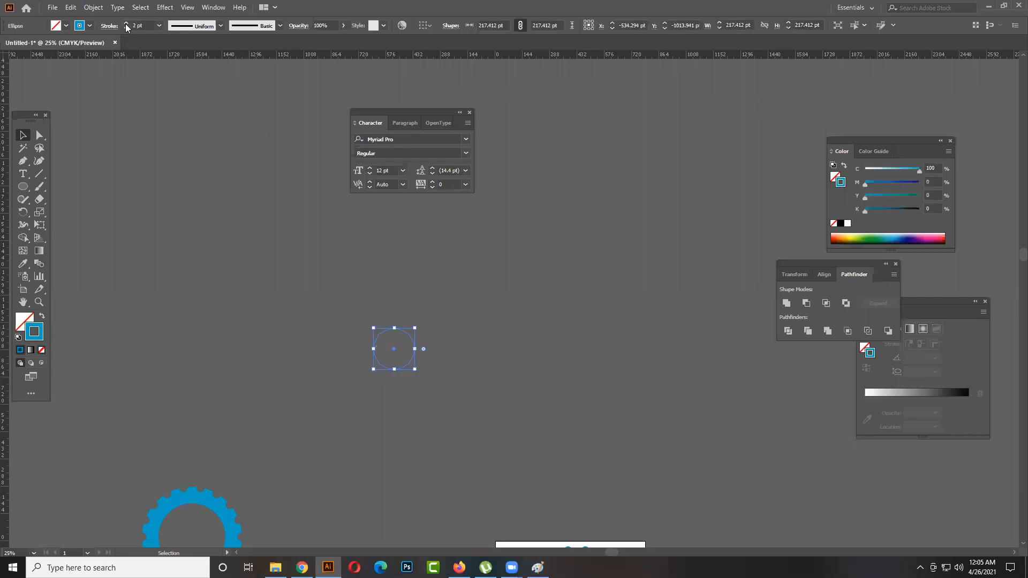
click(433, 385)
- Change the circle's stroke colour to white and deselect it
click(379, 332)
click(847, 224)
click(416, 417)
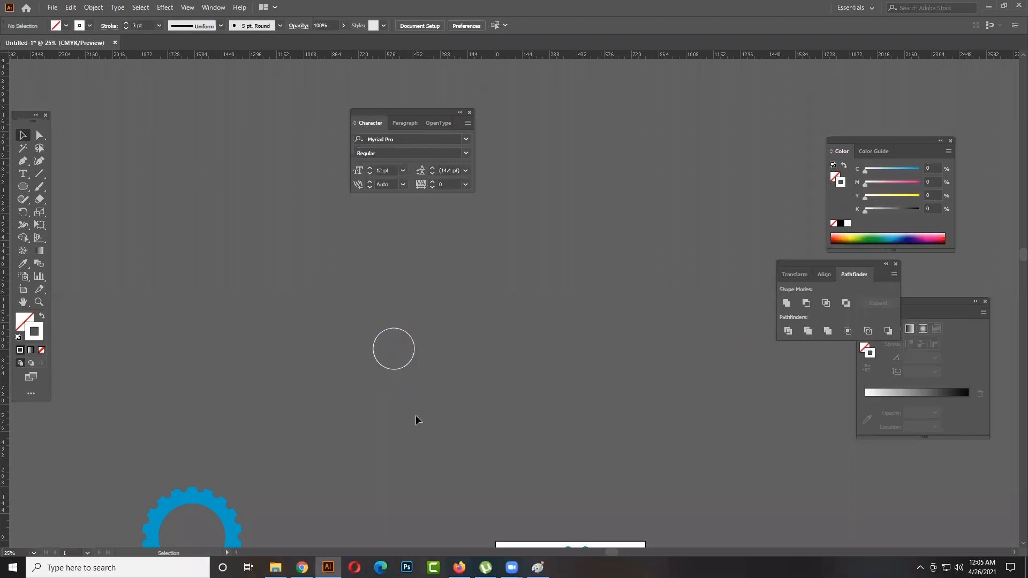
- Duplicate the white circle in place and enlarge the copy from its centre to about four times the diameter
click(414, 349)
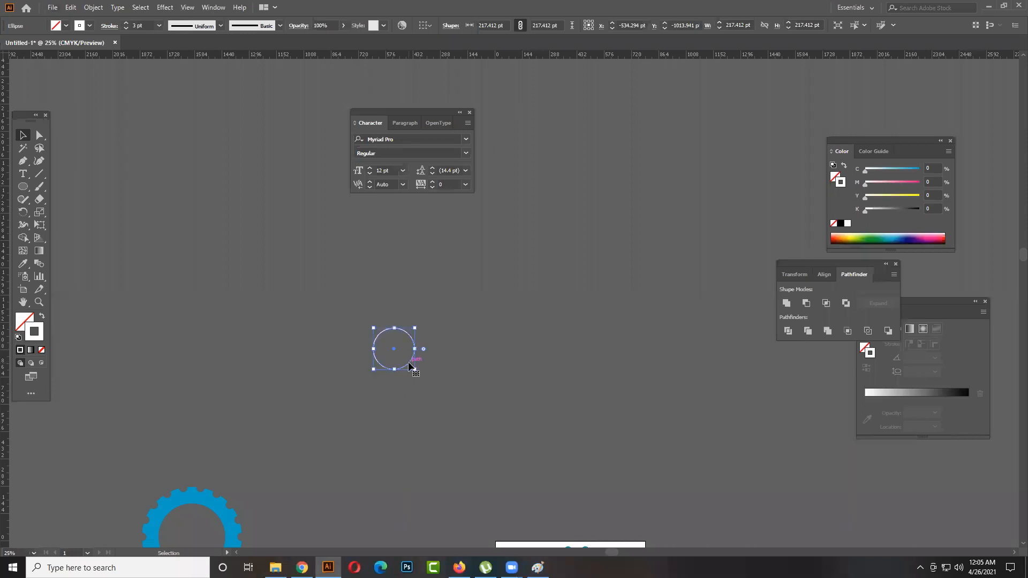
key(v)
drag(416, 370, 476, 438)
click(533, 413)
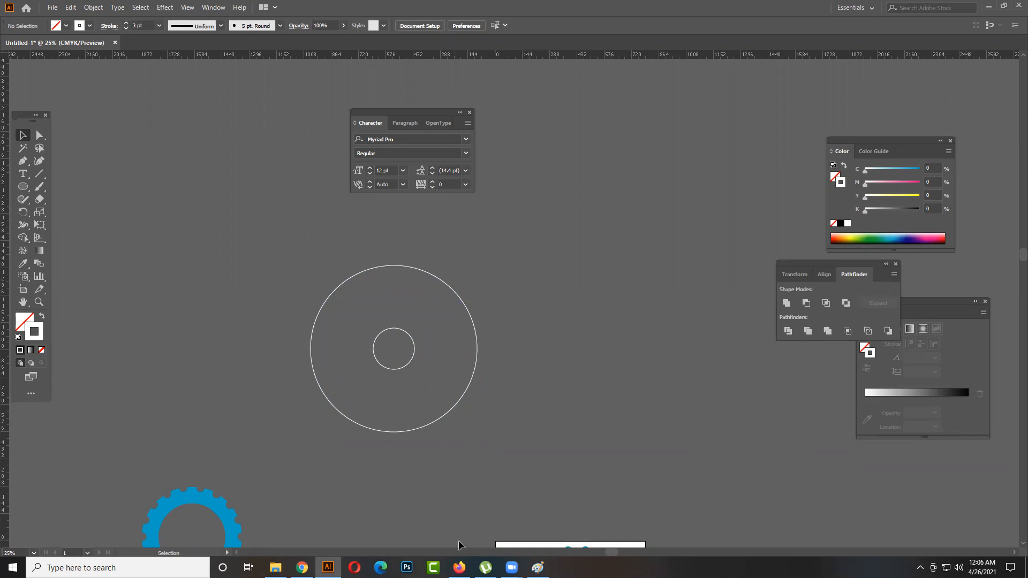
- Duplicate the small circle in place and enlarge the copy to about 544 pt so it reaches the outer circle's right edge
click(410, 366)
key(a)
key(v)
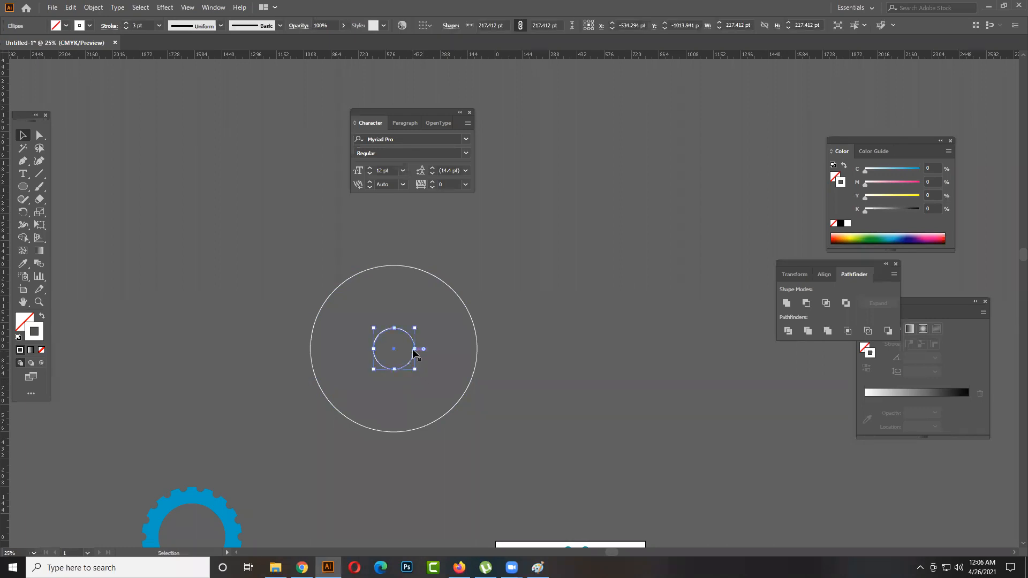
drag(464, 359, 474, 363)
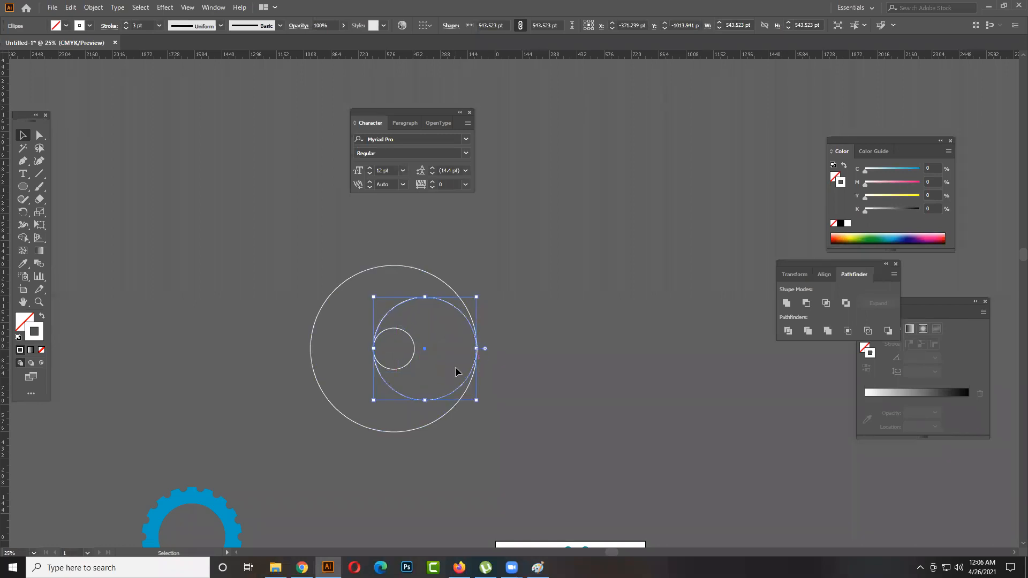
click(455, 381)
click(459, 390)
drag(461, 392, 398, 396)
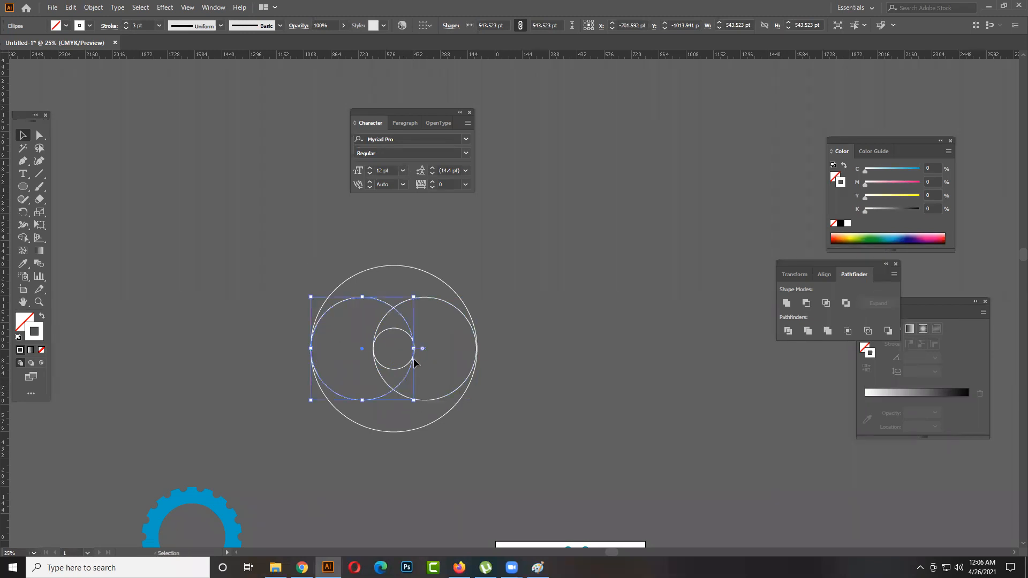
scroll(413, 332, up, 5)
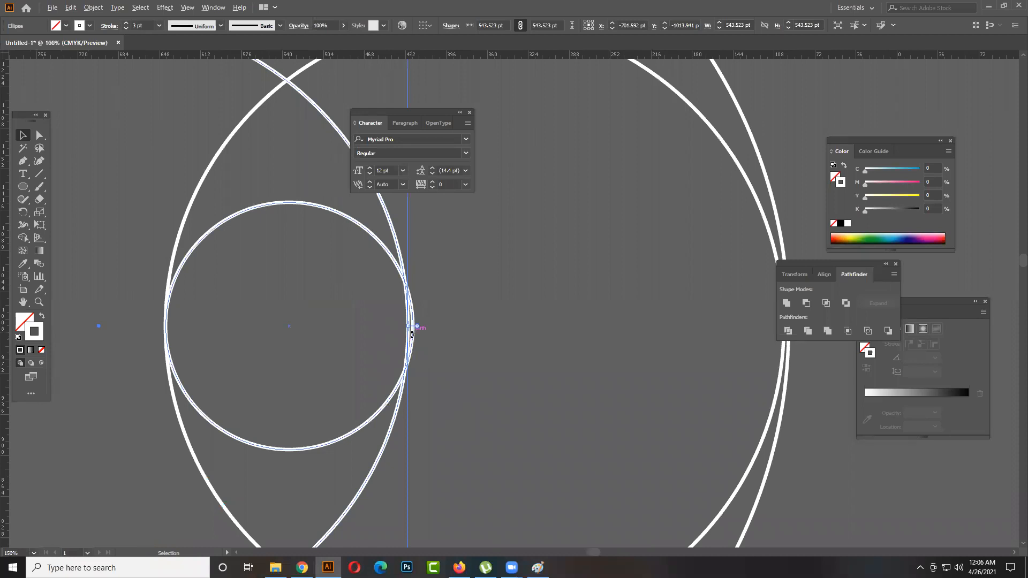
scroll(413, 331, down, 4)
click(532, 399)
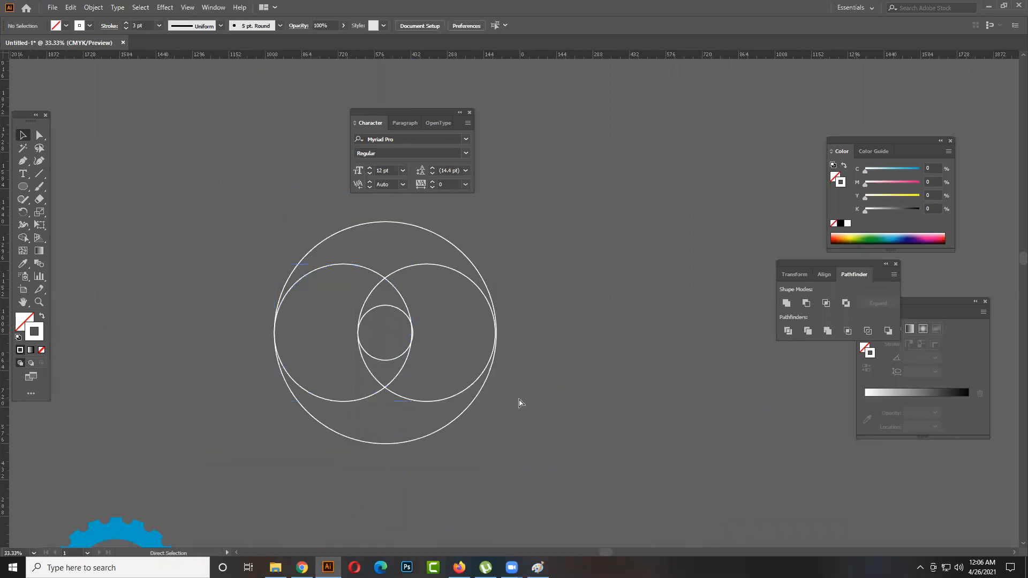
click(475, 381)
- Paste a copy of the small inner circle in front of it and hide the Character panel
click(407, 350)
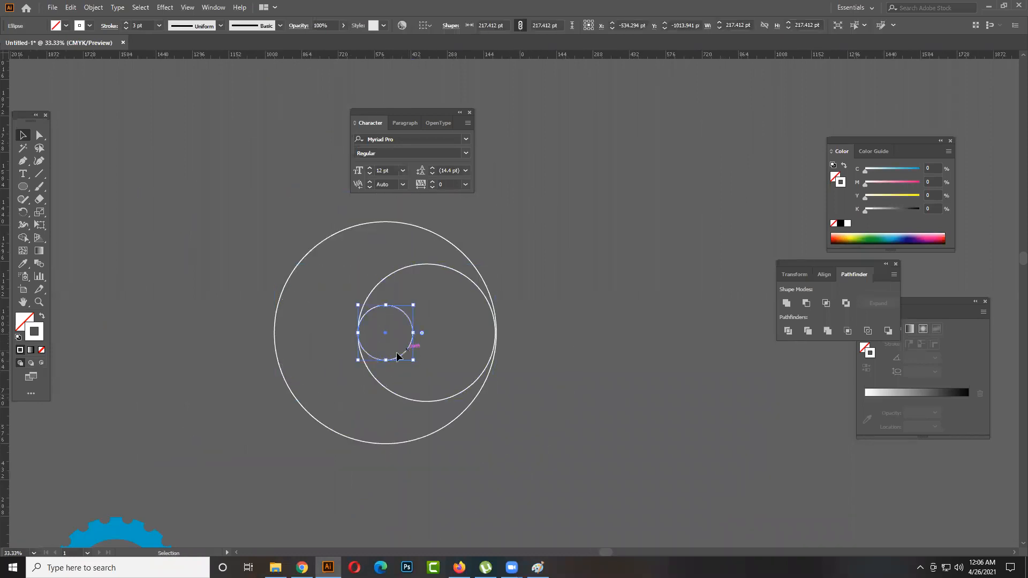
key(ctrl+f)
click(379, 342)
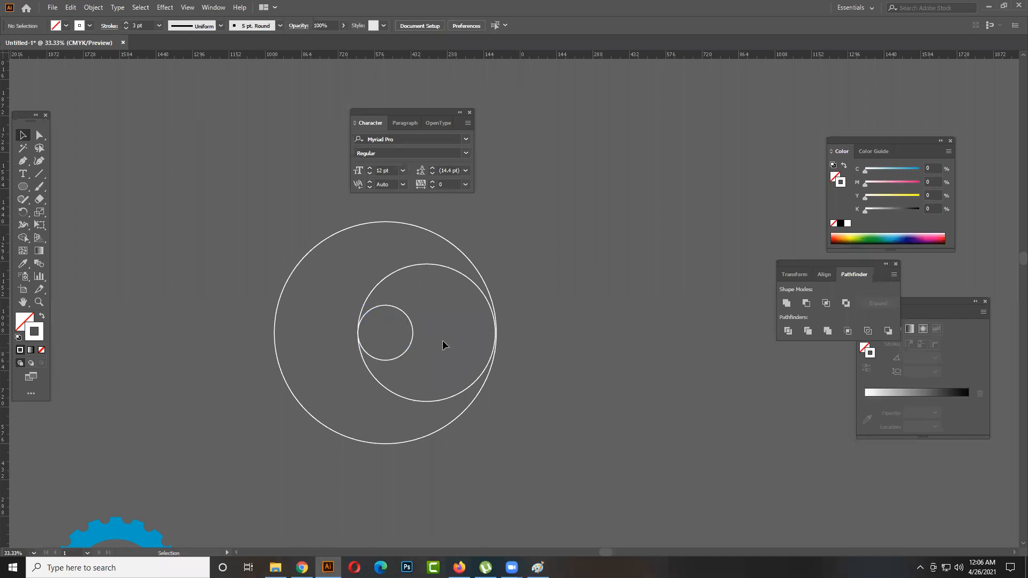
scroll(443, 339, up, 4)
scroll(467, 329, down, 3)
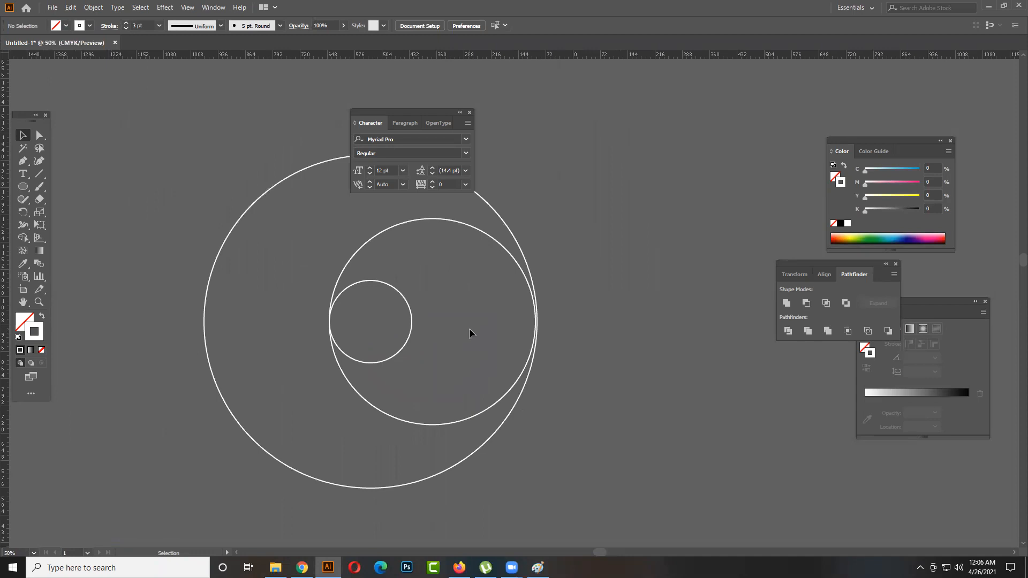
key(ctrl+t)
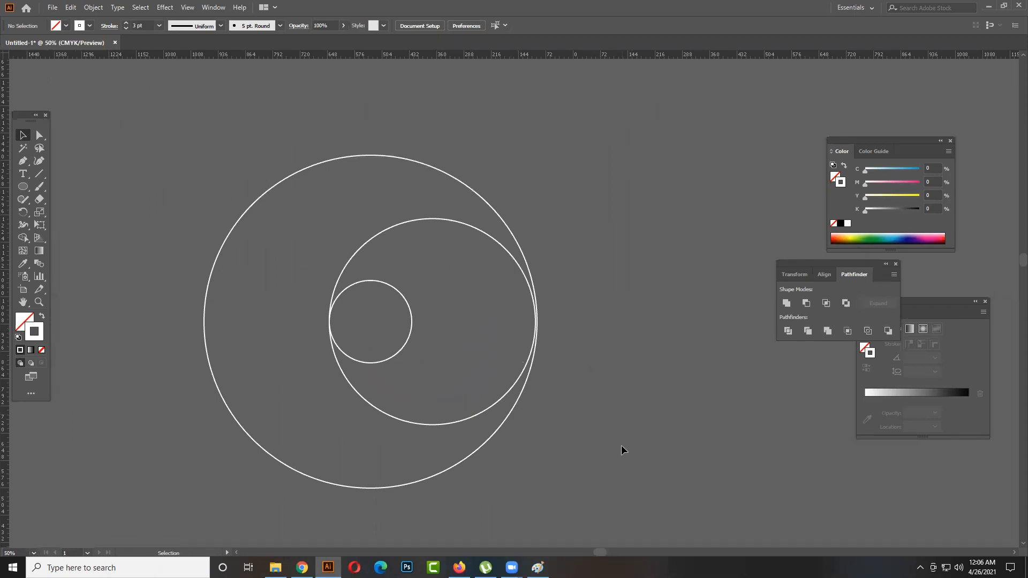
key(ctrl+t)
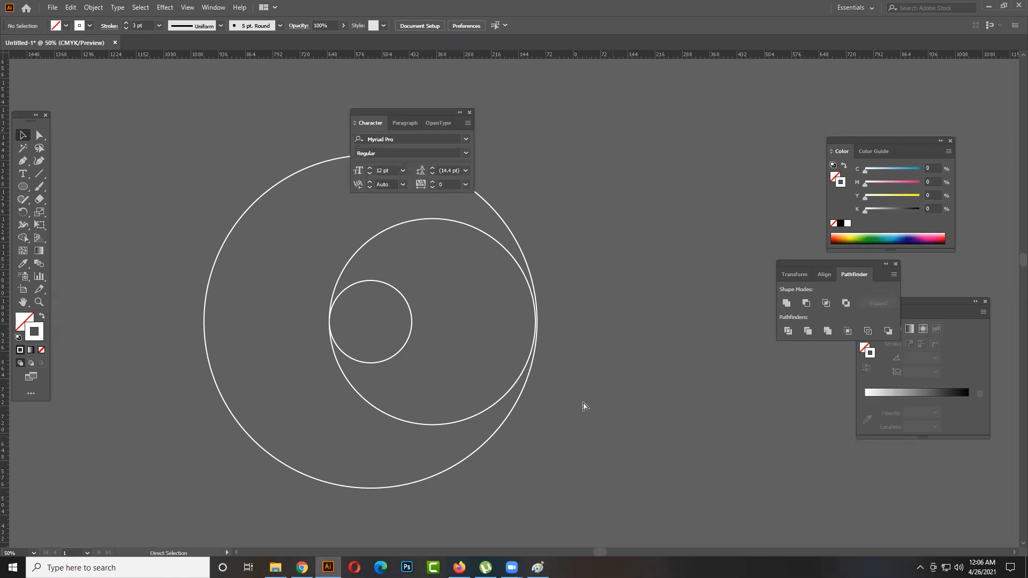
key(ctrl+t)
key(ctrl+y)
key(ctrl+y)
key(ctrl+y)
key(ctrl+y)
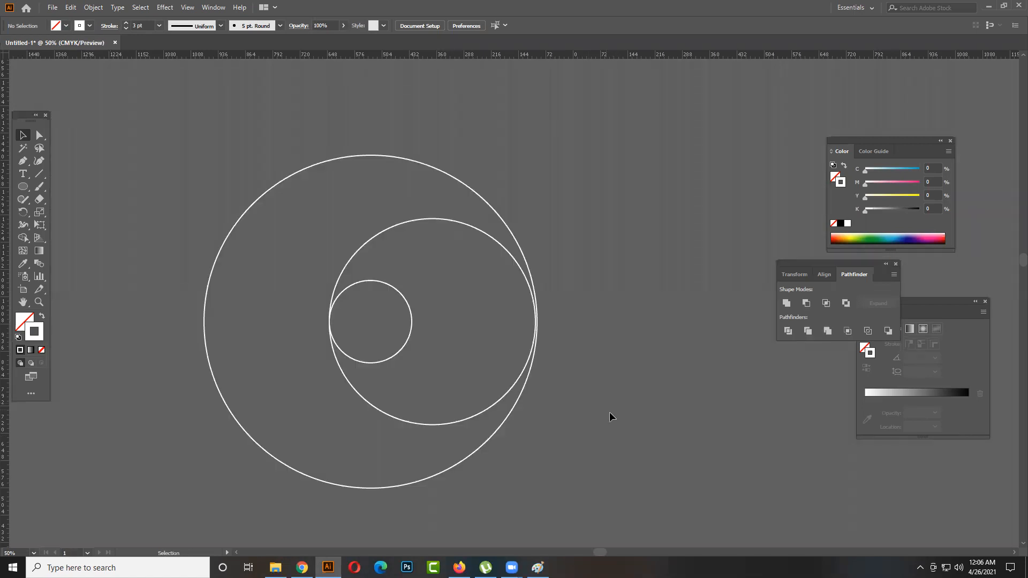
- Delete the two larger circles, keeping only the small circle
drag(167, 206, 153, 207)
click(563, 370)
drag(509, 351, 546, 361)
key(Delete)
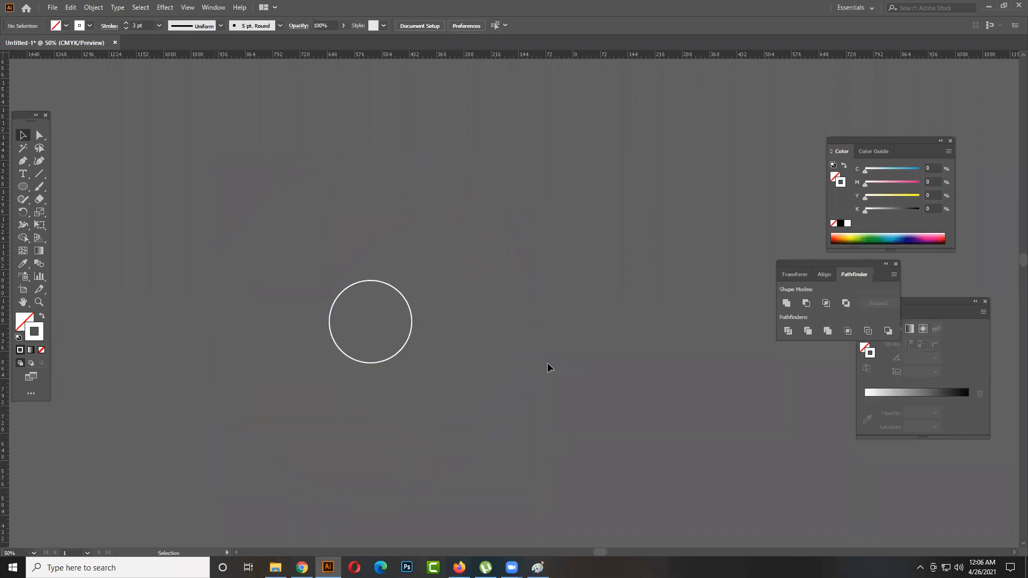
- Remove the stroke from the remaining small circle and deselect it
key(ctrl+a)
click(41, 350)
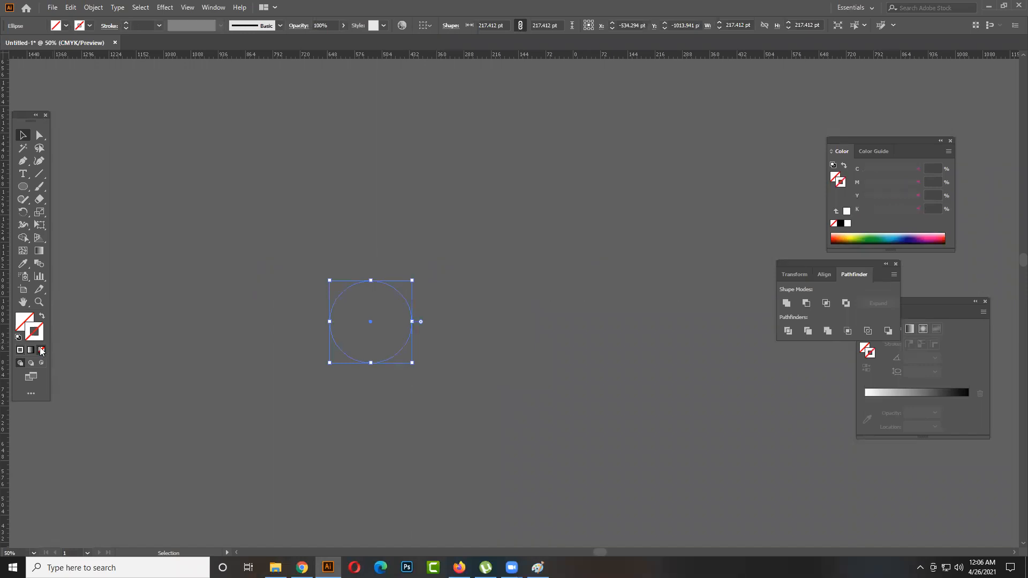
click(190, 368)
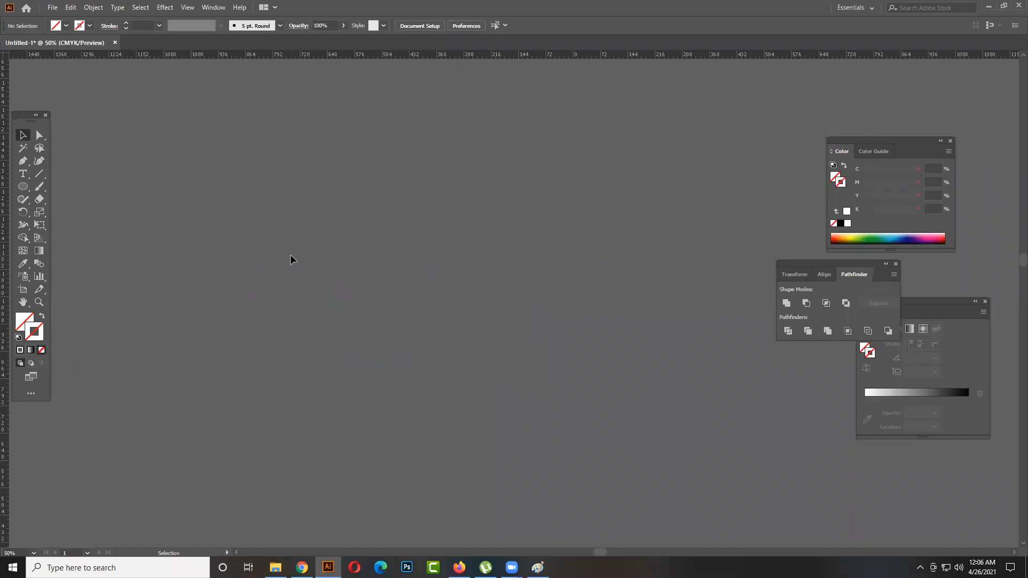
- Switch to outline view and enlarge a copy of the small circle from its centre to about 728 pt
key(ctrl+y)
drag(307, 261, 346, 299)
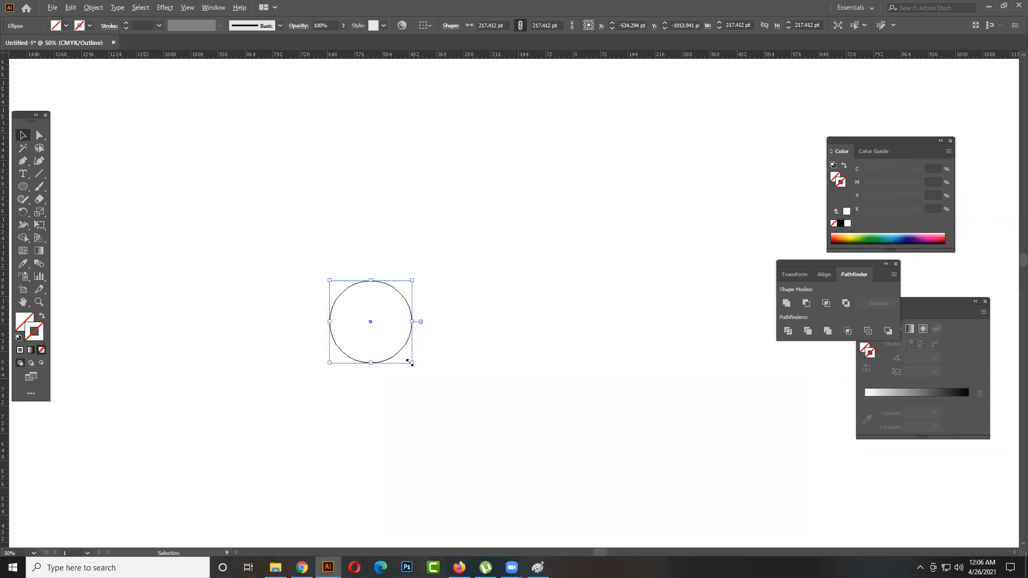
drag(411, 362, 527, 449)
- Duplicate the small circle in place and enlarge the copy to about 471 pt, extending its right edge to the outer circle
key(a)
click(407, 343)
key(v)
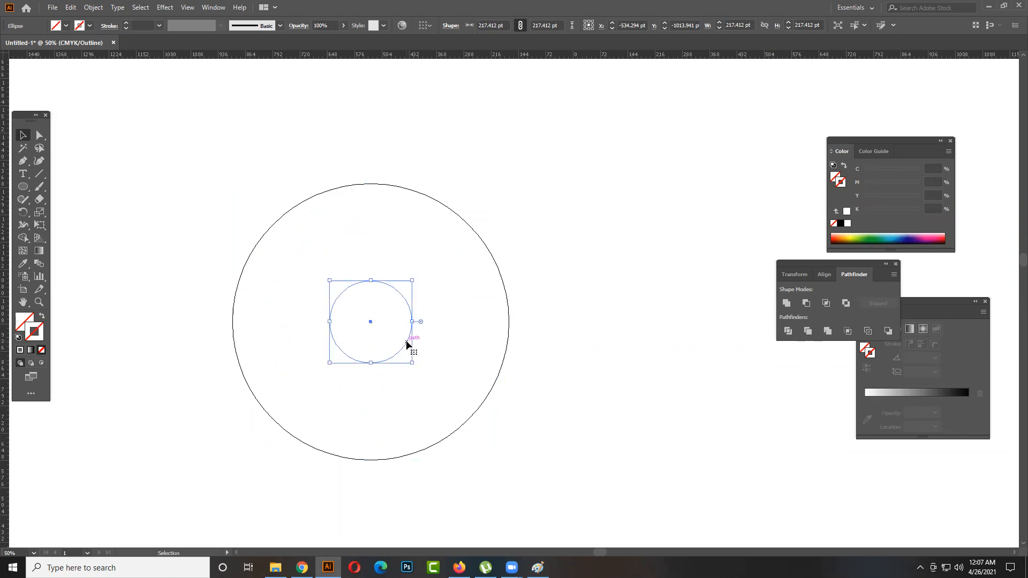
drag(412, 322, 511, 336)
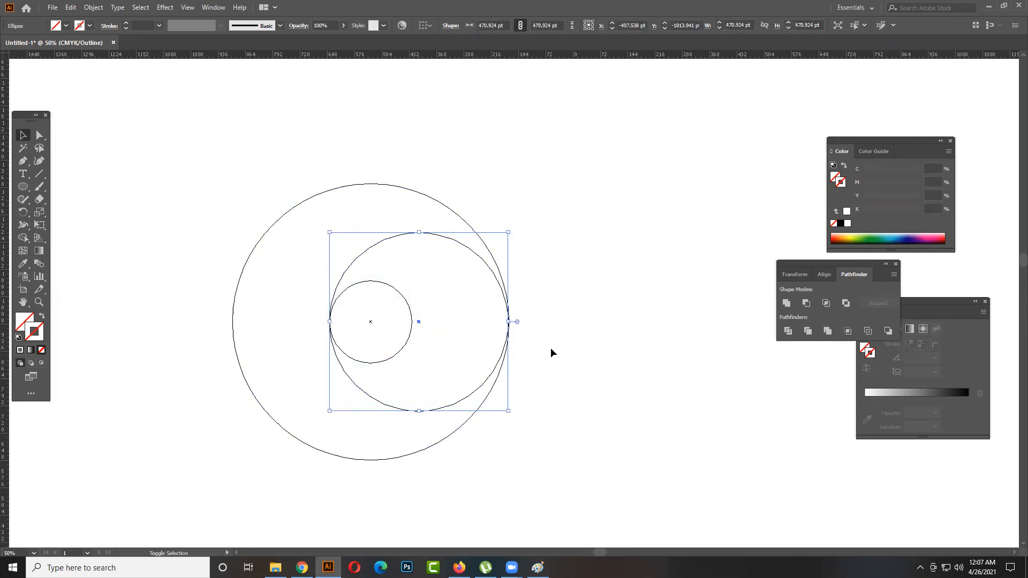
- Fine-tune the medium circle to about 473 pt so its right edge meets the outer circle's edge exactly
click(499, 326)
scroll(499, 325, up, 5)
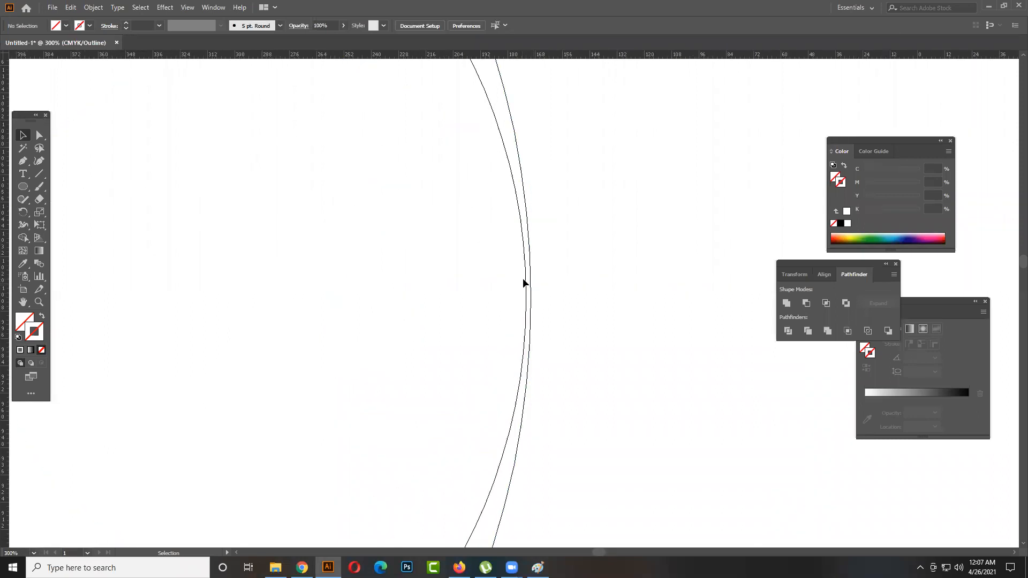
click(525, 297)
drag(525, 298, 530, 297)
click(577, 322)
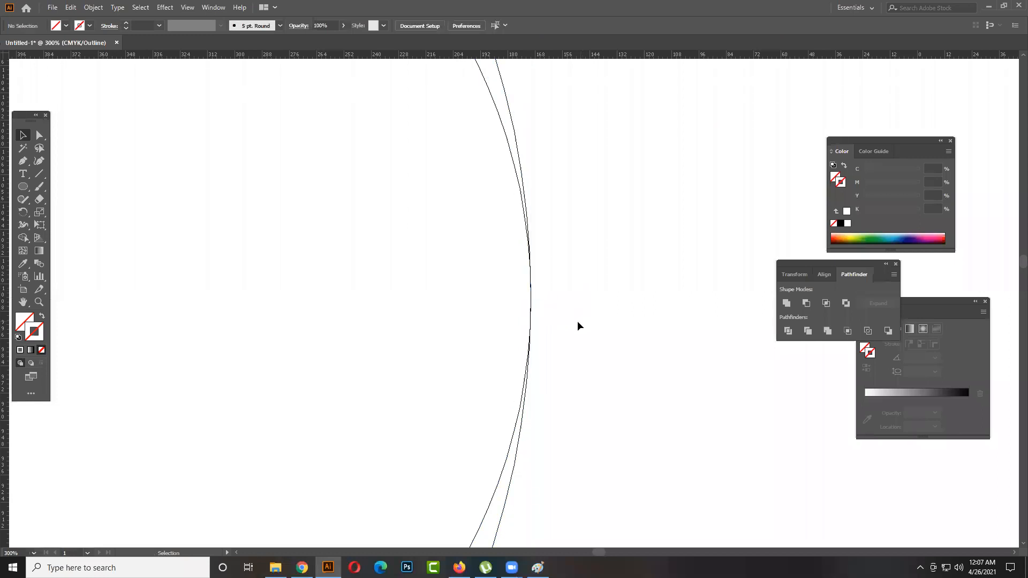
scroll(577, 325, down, 5)
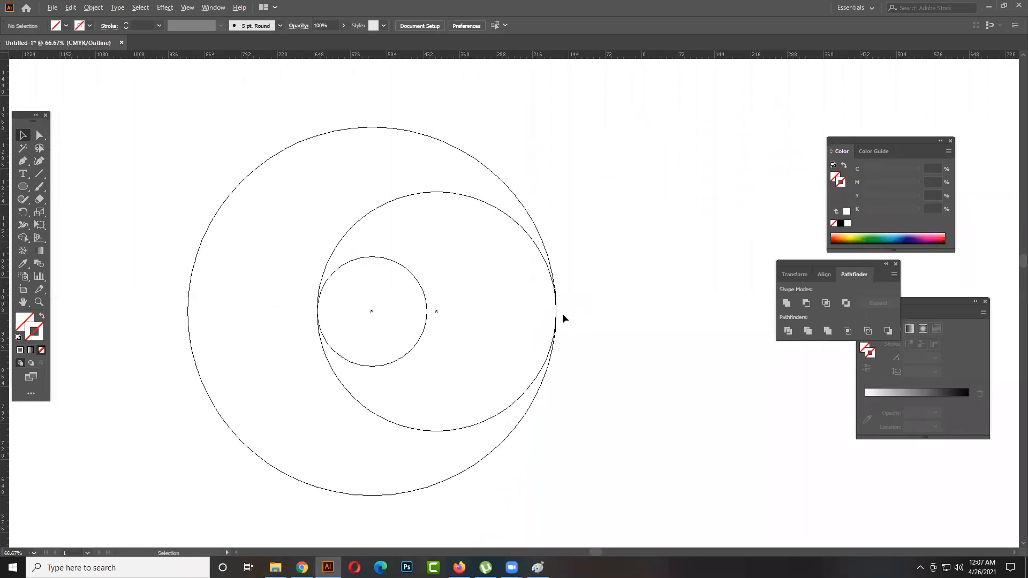
- Duplicate the medium circle horizontally so the copy touches the left edge of the outer circle and the right edge of the small circle
drag(397, 426, 269, 434)
click(386, 324)
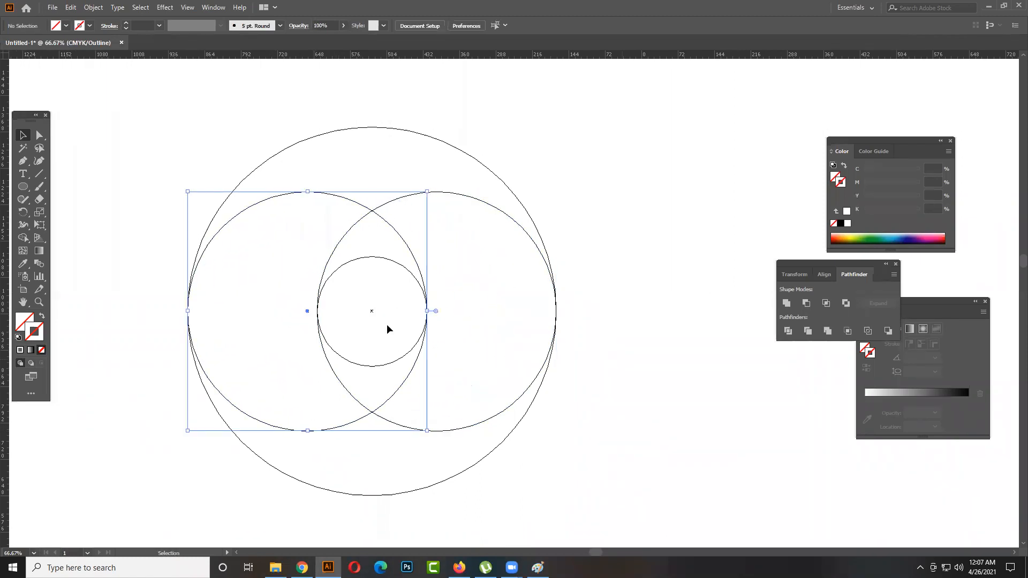
scroll(449, 312, up, 6)
scroll(358, 293, up, 5)
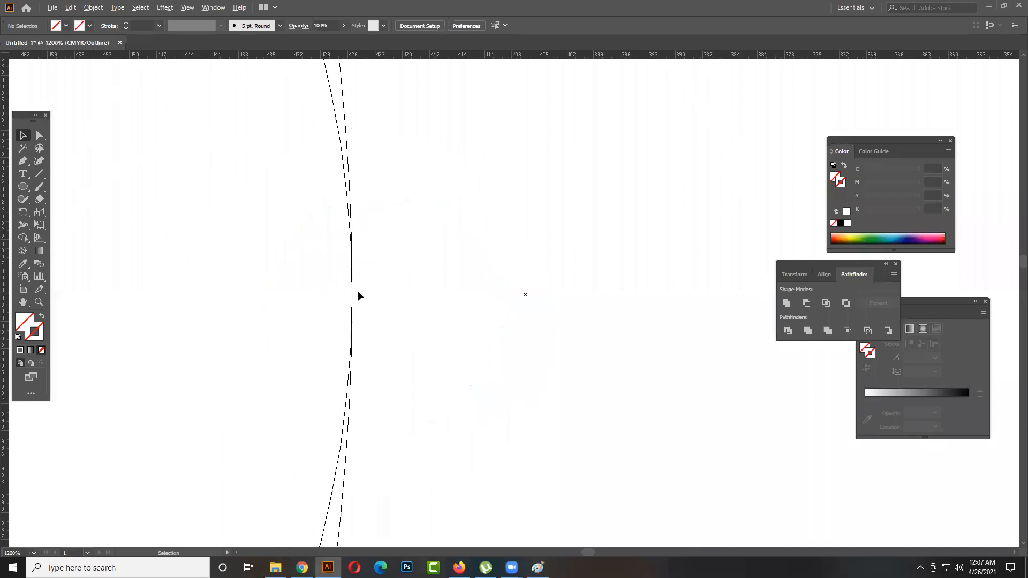
scroll(358, 294, down, 5)
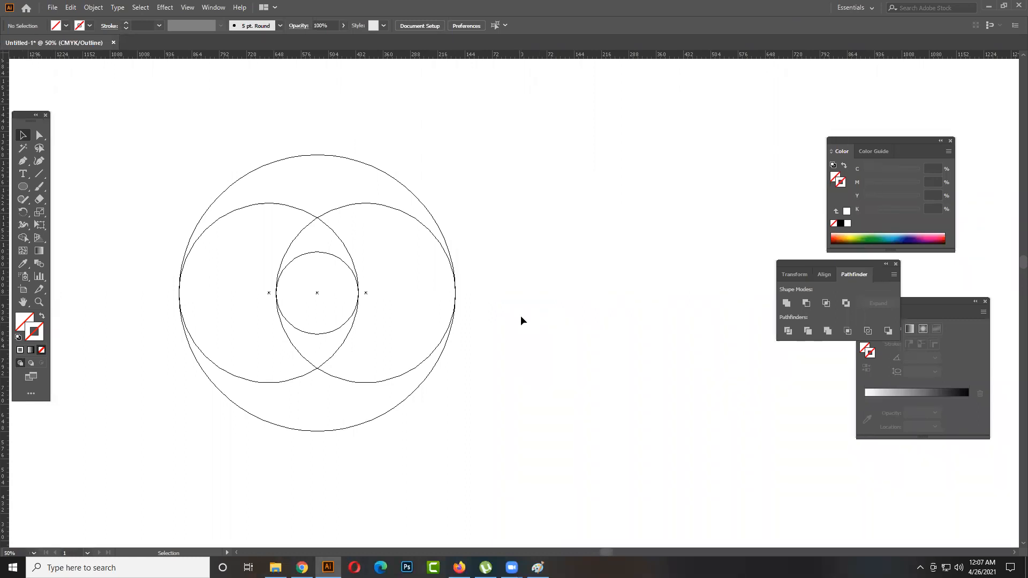
drag(284, 224, 352, 214)
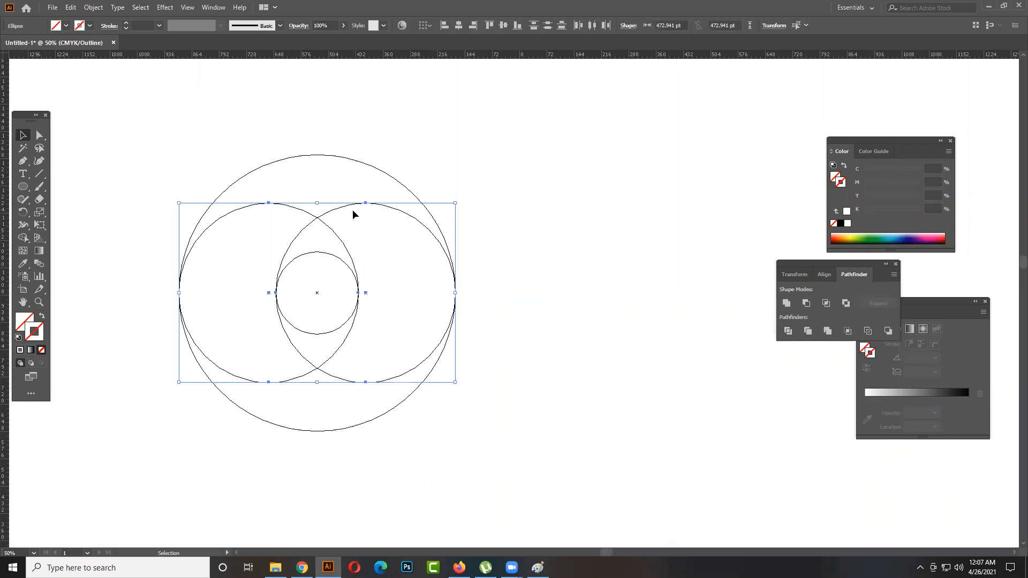
click(559, 343)
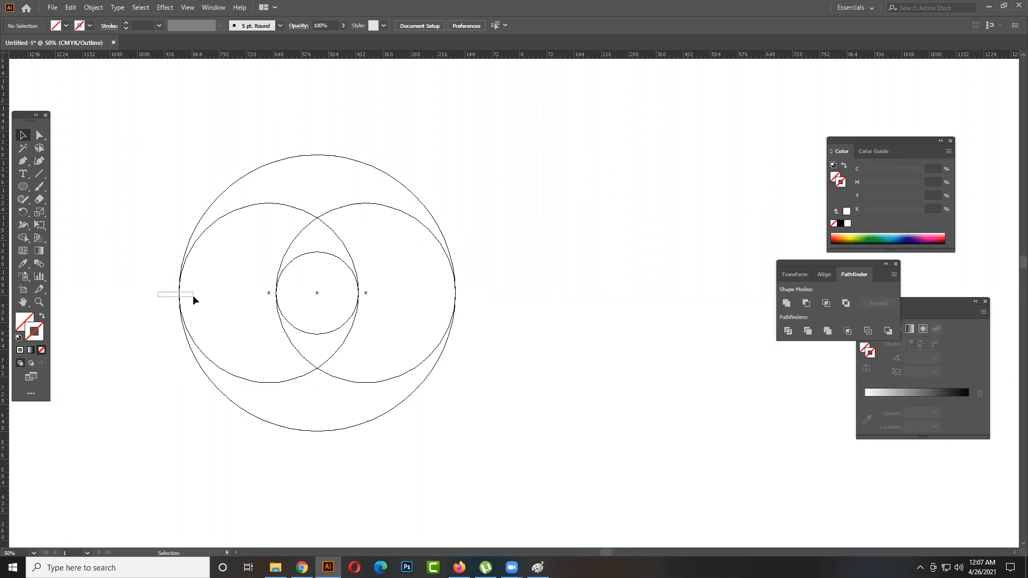
drag(193, 296, 194, 296)
click(607, 312)
- Try rotating the two medium circles together around their common centre, then undo the rotations
drag(377, 395, 288, 368)
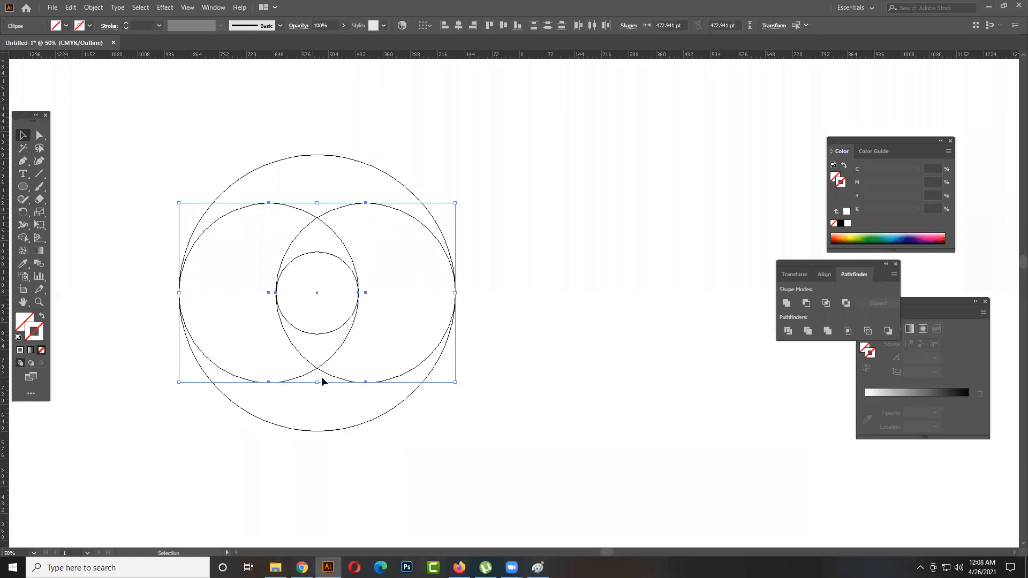
key(a)
key(v)
drag(482, 346, 407, 175)
click(558, 252)
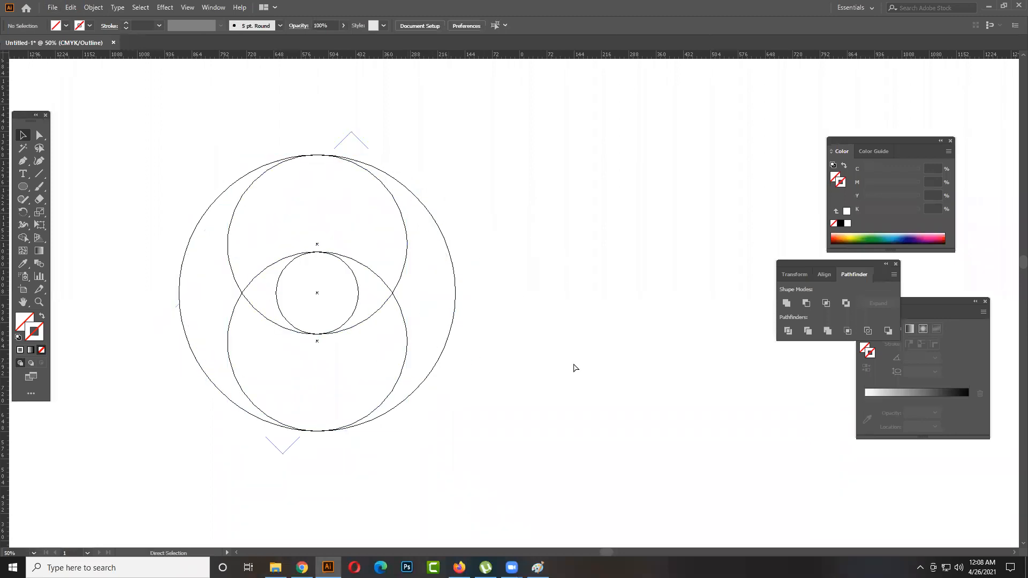
key(ctrl+z)
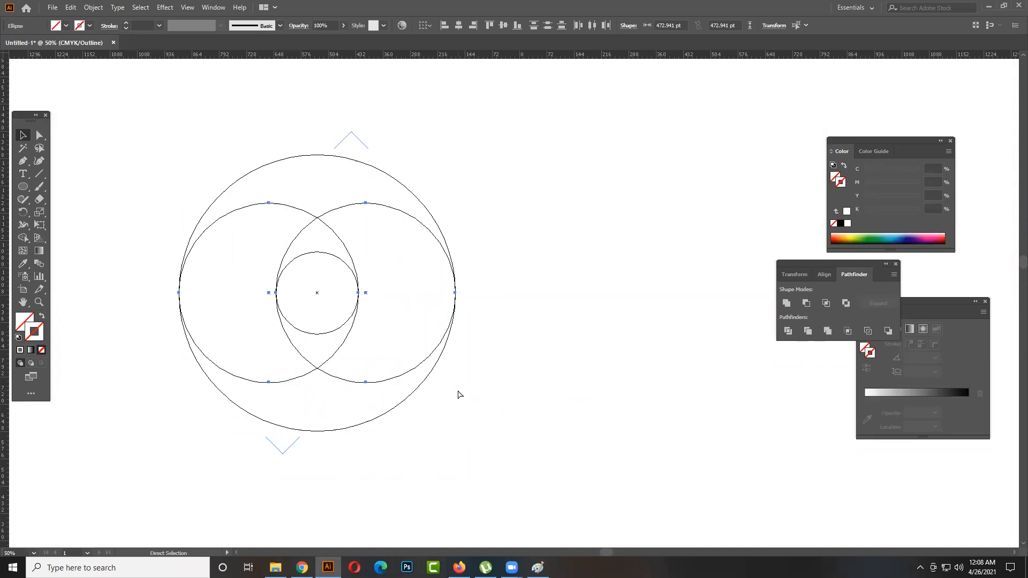
drag(455, 385, 421, 200)
click(562, 289)
key(ctrl+z)
click(554, 387)
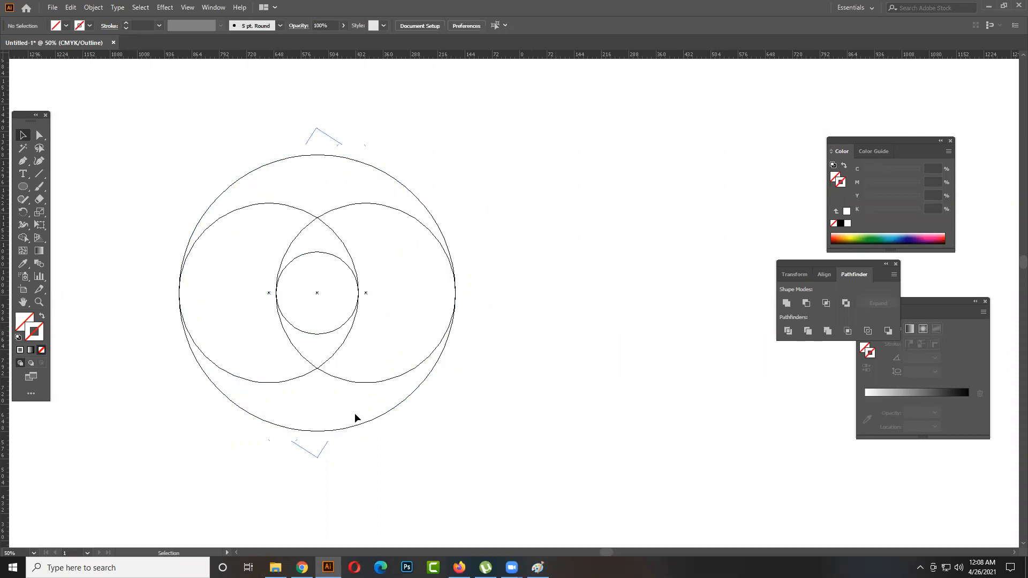
- Select both medium circles and create a copy of them rotated 90° around the design's centre
click(359, 380)
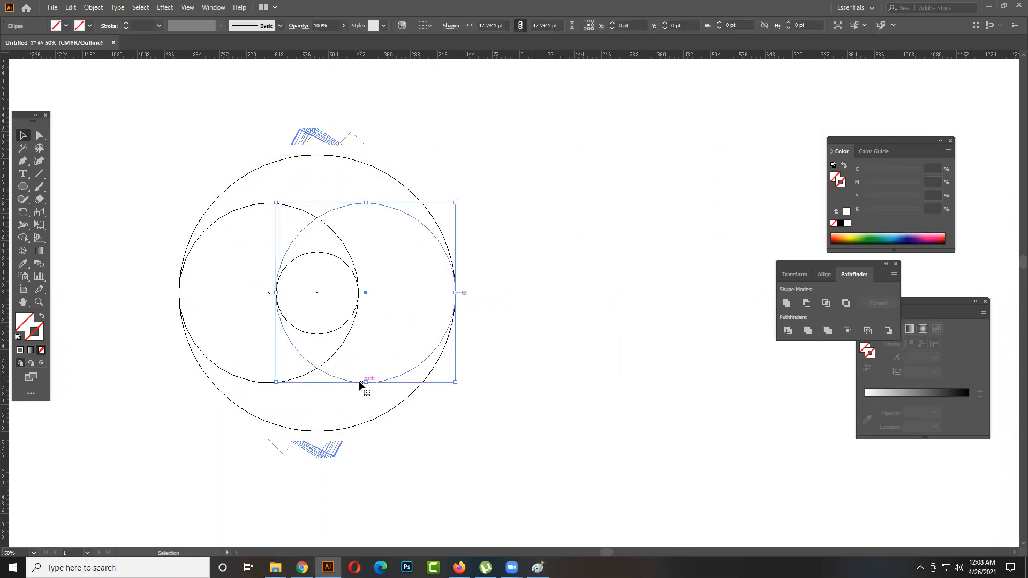
shift+click(250, 380)
drag(367, 384, 291, 362)
scroll(308, 431, down, 1)
scroll(310, 423, up, 1)
scroll(311, 421, up, 1)
key(v)
key(a)
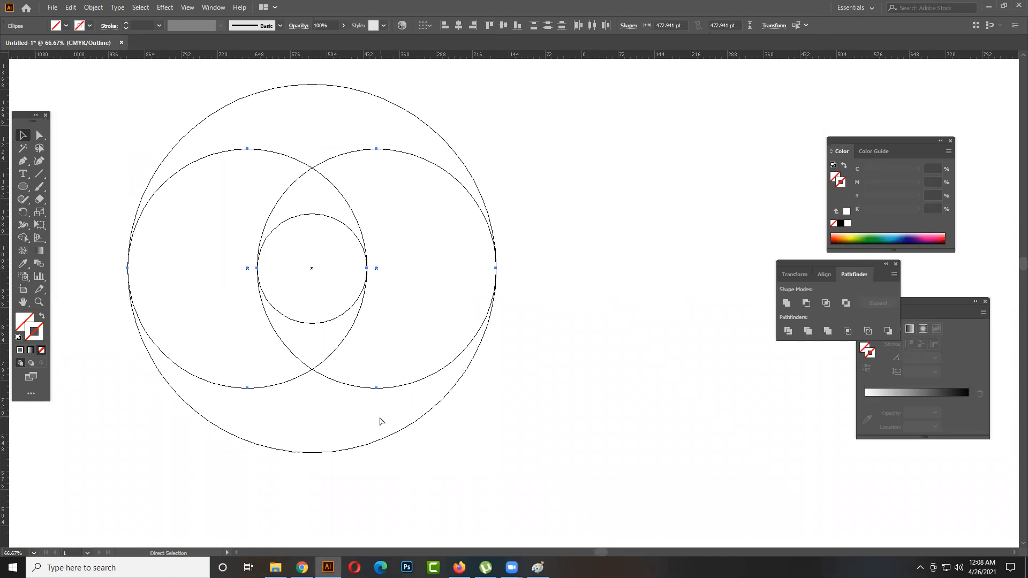
key(v)
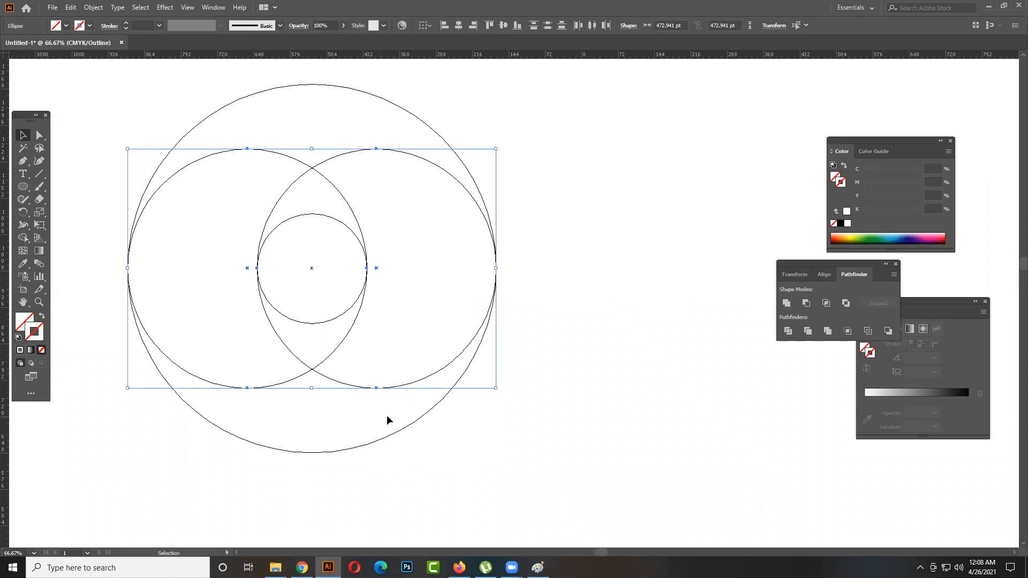
drag(503, 316, 355, 197)
click(640, 325)
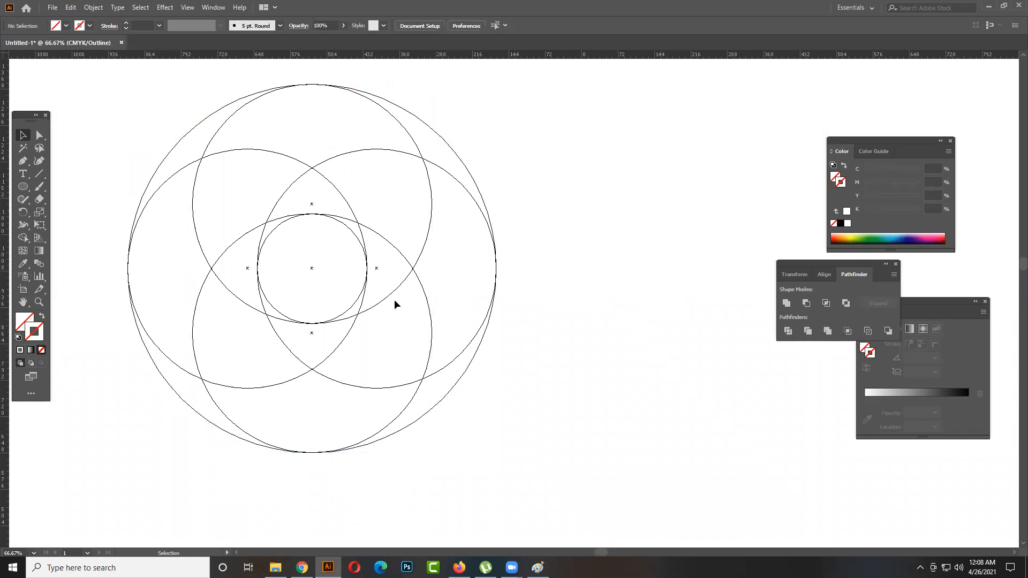
- Select all the circles and merge the left-hand regions into one curved blade with the Shape Builder tool
scroll(339, 289, down, 1)
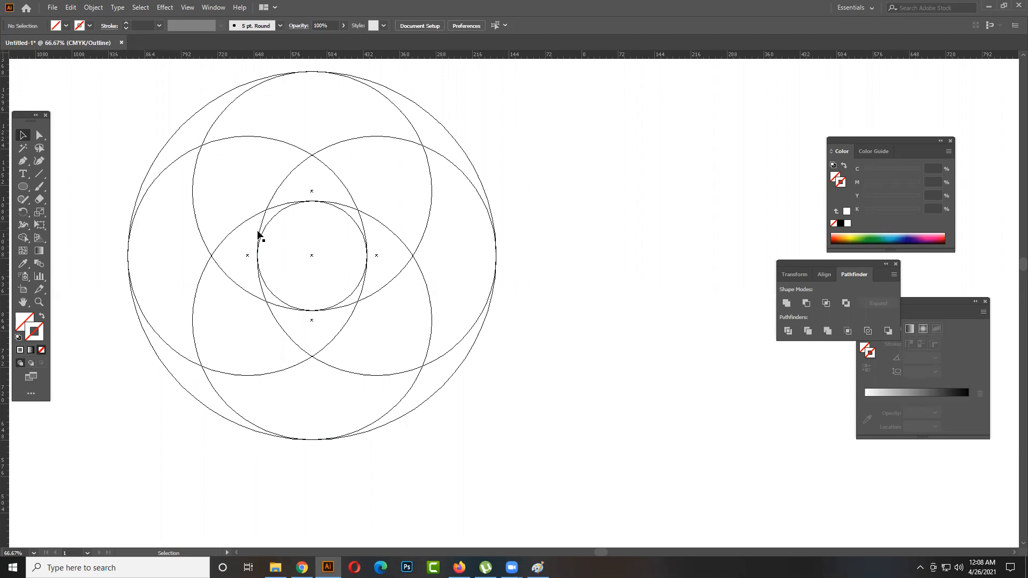
scroll(257, 232, down, 1)
drag(442, 248, 522, 286)
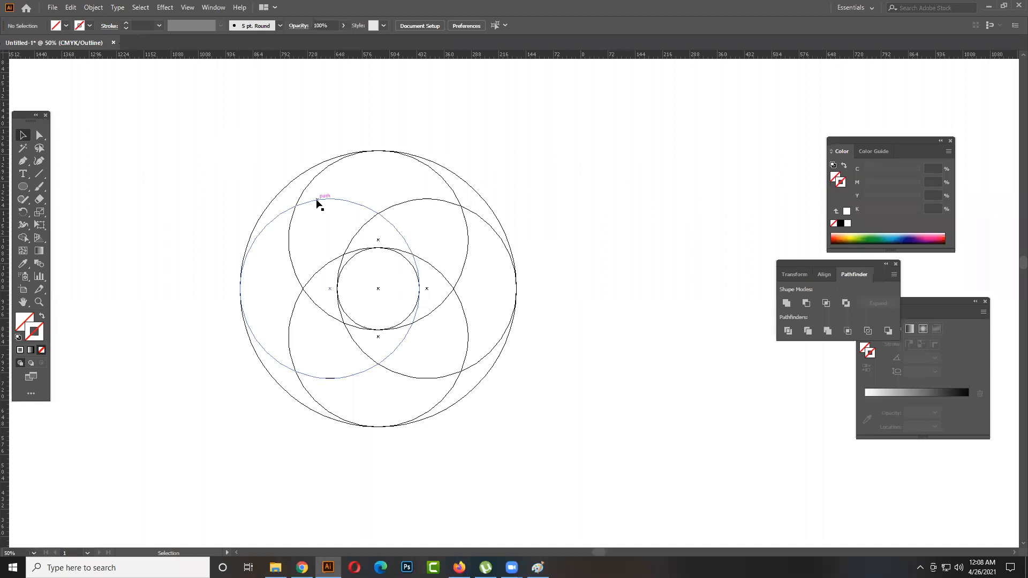
drag(195, 131, 232, 117)
click(539, 424)
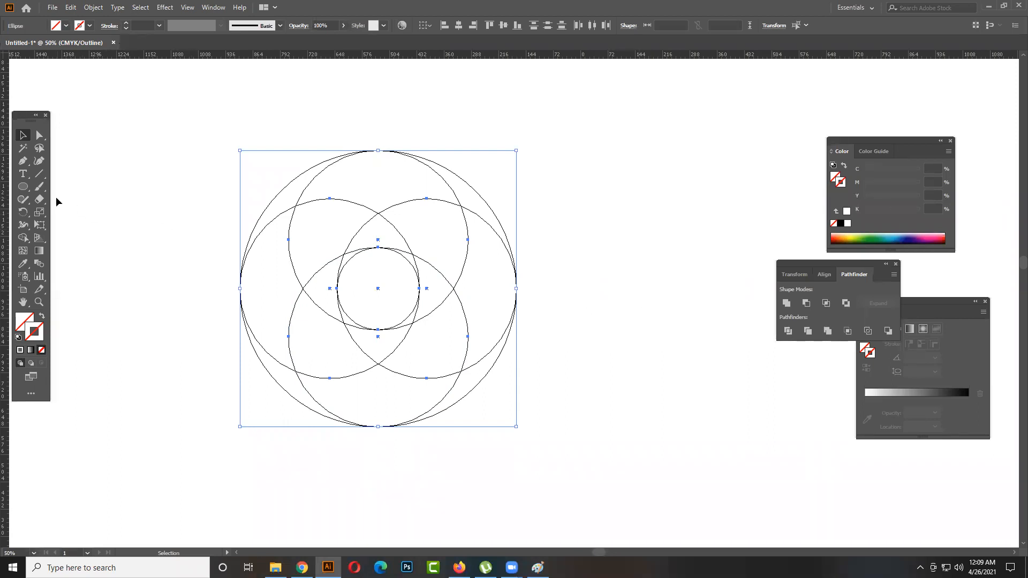
click(23, 238)
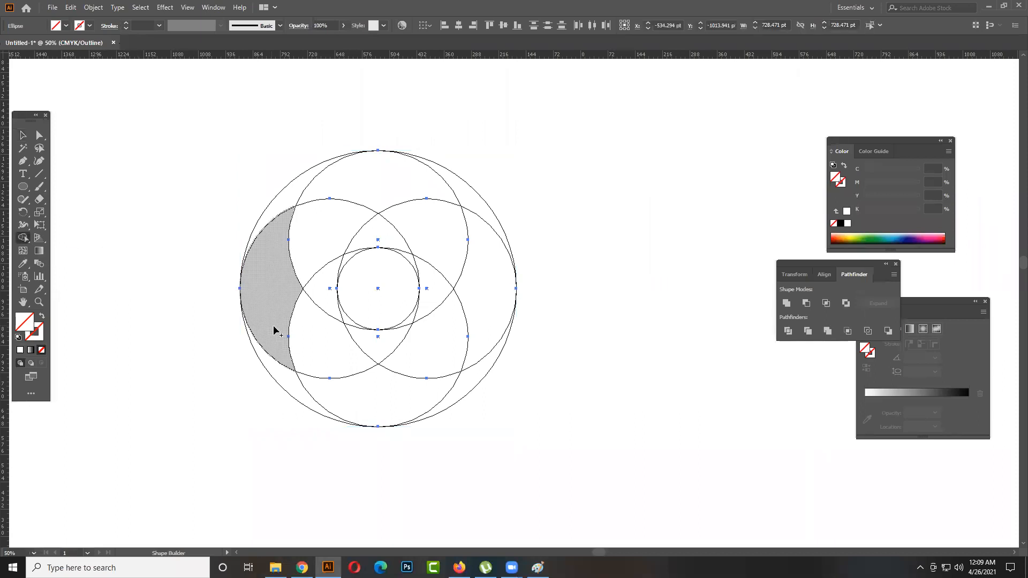
drag(275, 353, 280, 371)
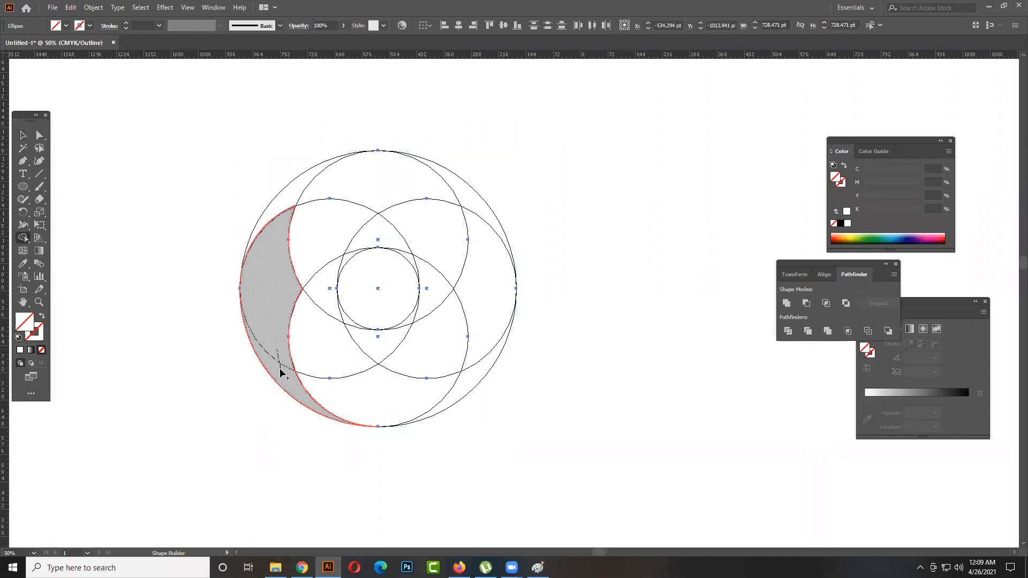
mouse_move(287, 270)
mouse_down()
mouse_move(302, 240)
mouse_move(364, 234)
mouse_up()
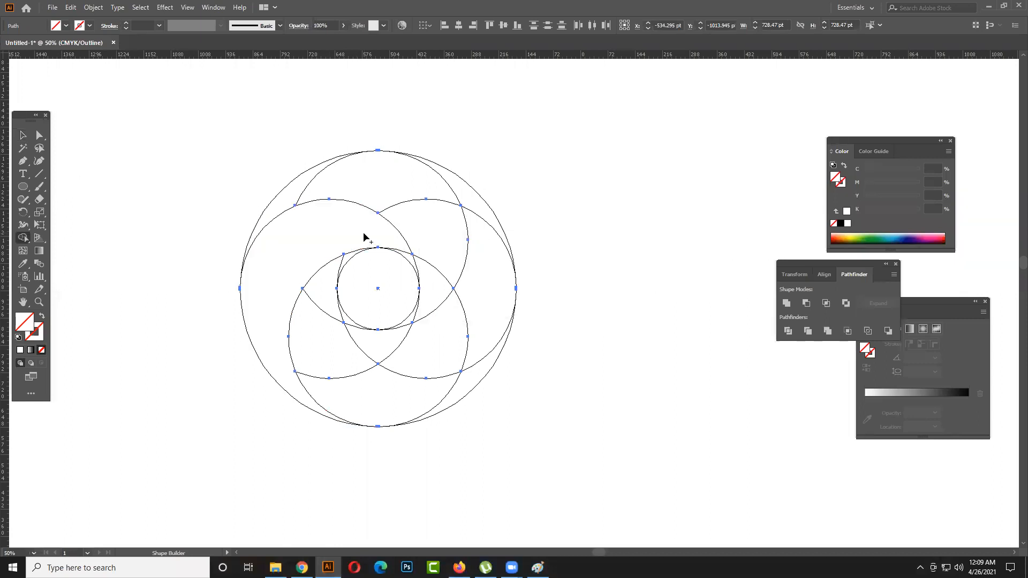
- Merge the upper regions between the outer circle and the small circle into a second curved blade
drag(289, 195, 306, 195)
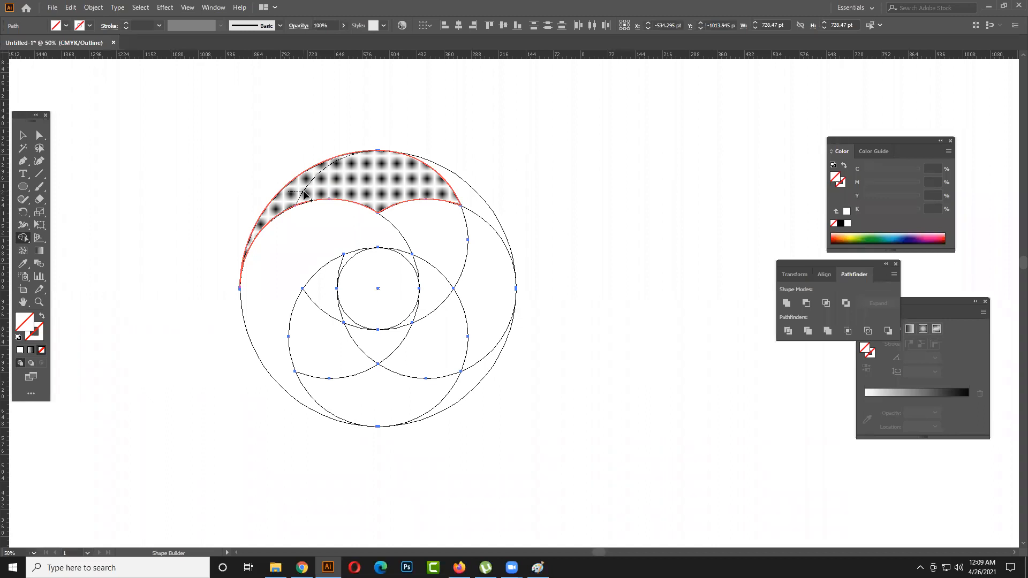
drag(303, 194, 321, 204)
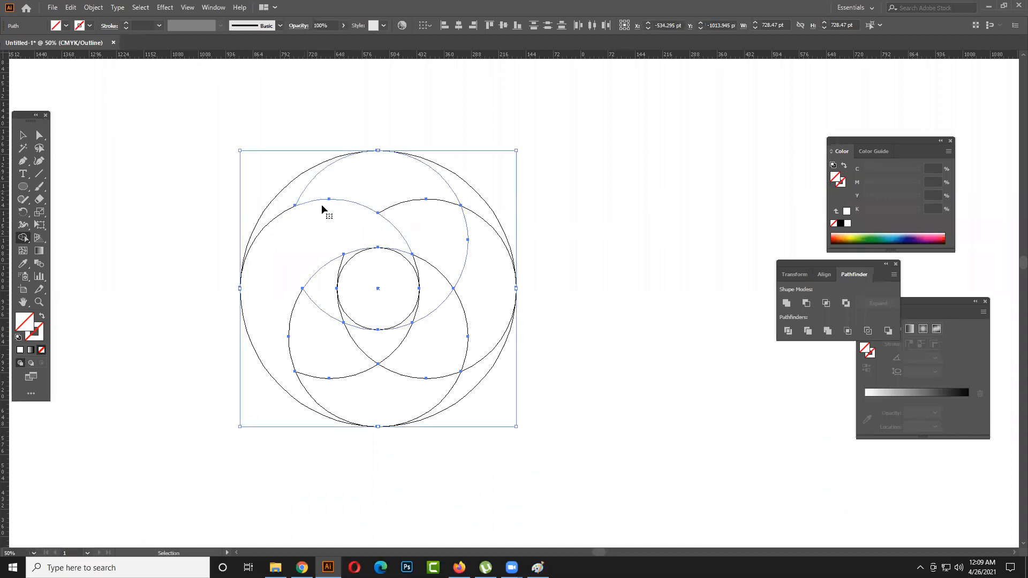
mouse_move(393, 245)
mouse_down()
mouse_move(405, 255)
mouse_move(396, 244)
mouse_up()
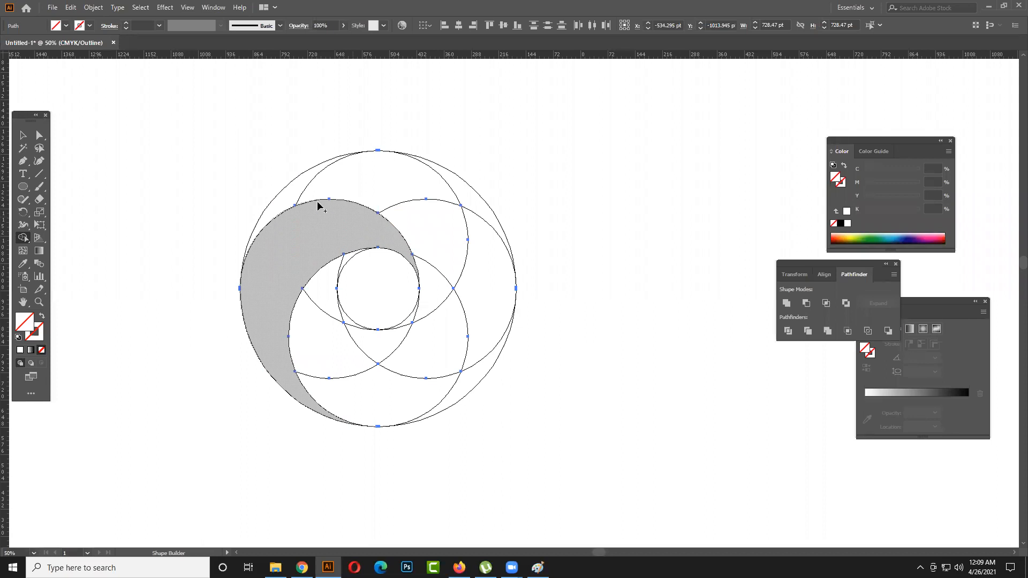
drag(294, 197, 352, 192)
mouse_move(416, 213)
mouse_down()
mouse_move(443, 283)
mouse_move(415, 322)
mouse_up()
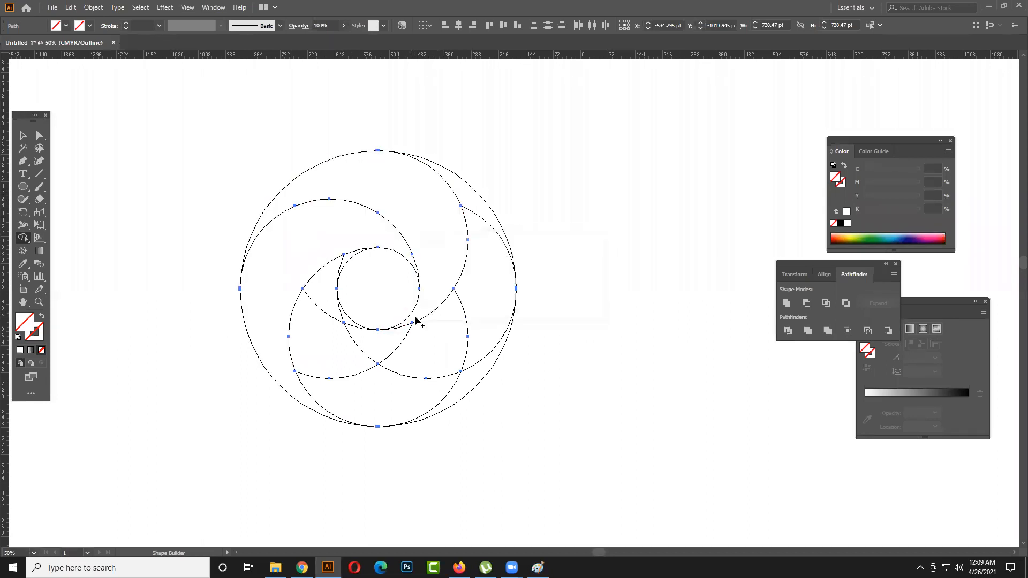
- Merge the remaining right-hand and lower regions into two more curved blades and return to the Selection tool
mouse_move(466, 196)
mouse_down()
mouse_move(480, 291)
mouse_move(465, 317)
mouse_move(443, 340)
mouse_move(397, 346)
mouse_move(344, 326)
mouse_up()
mouse_move(333, 271)
mouse_down()
mouse_move(324, 344)
mouse_move(340, 380)
mouse_move(376, 391)
mouse_move(452, 373)
mouse_up()
click(23, 135)
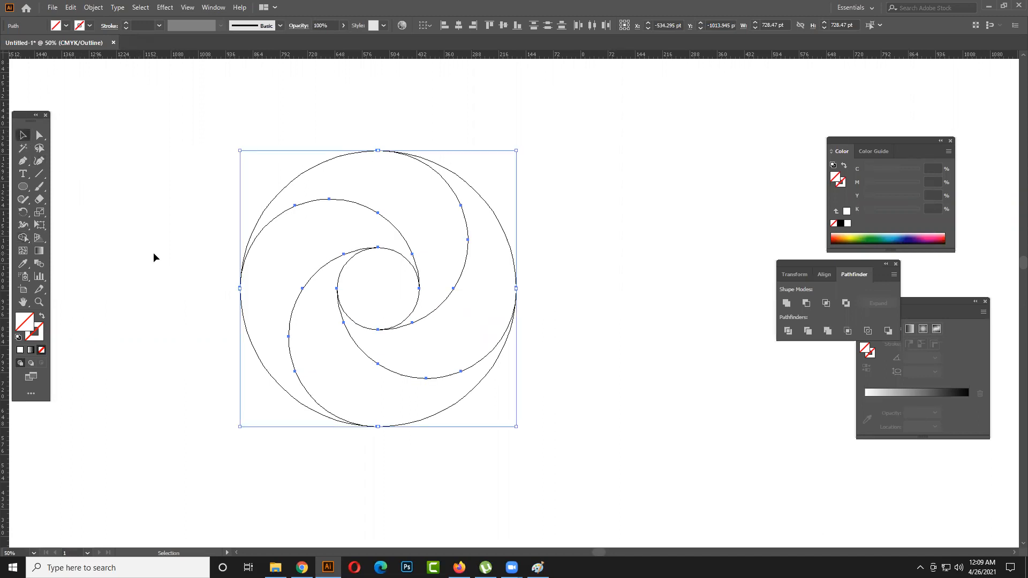
- Move the small centre circle out to the left of the swirl and switch the artwork from outline to preview view
click(153, 258)
drag(412, 313, 222, 318)
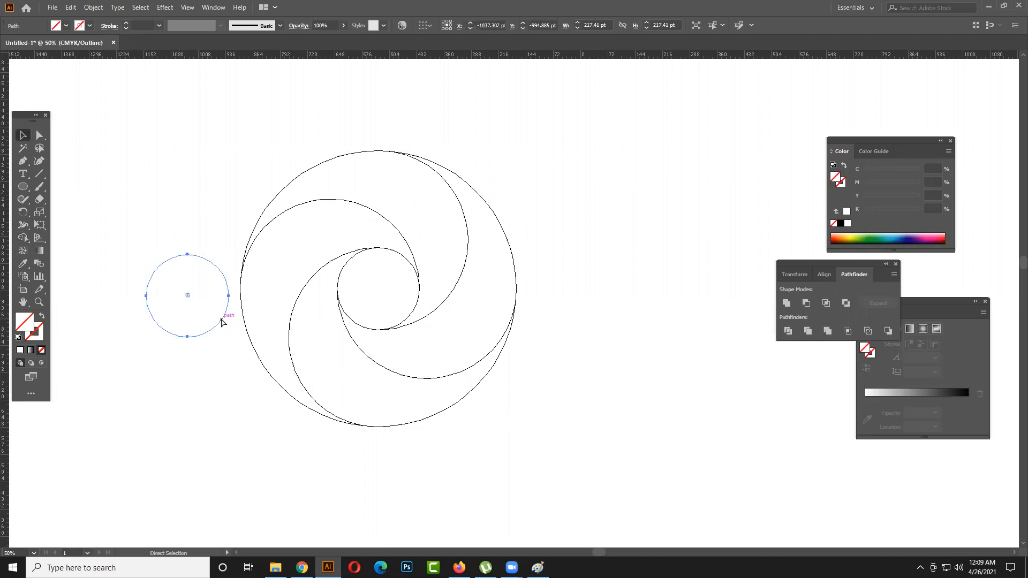
key(ctrl+y)
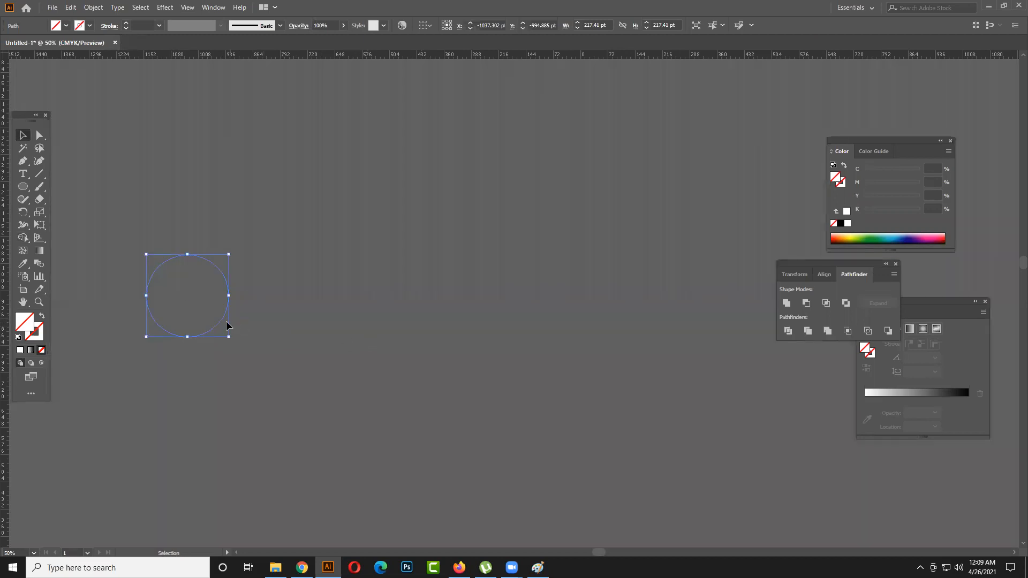
drag(226, 325, 188, 318)
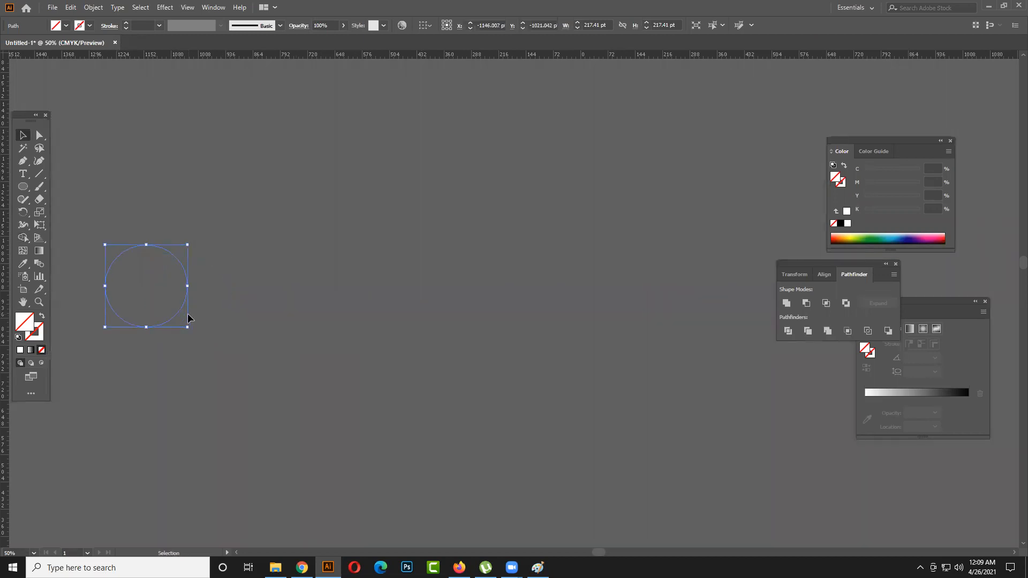
click(227, 358)
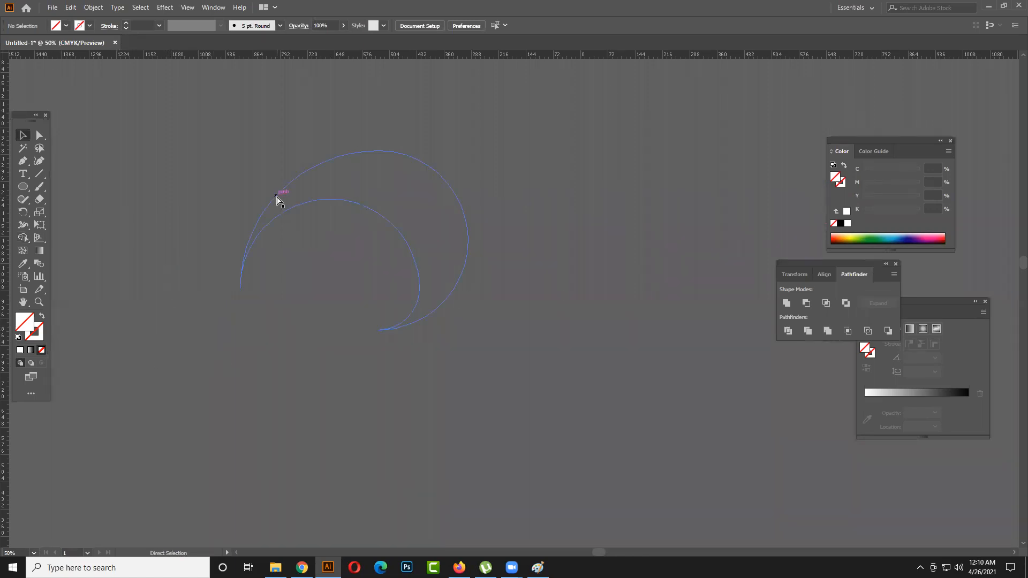
- Draw an ellipse about 496 pt wide and 248 pt high and fill it with a white-to-black linear gradient
key(ctrl+t)
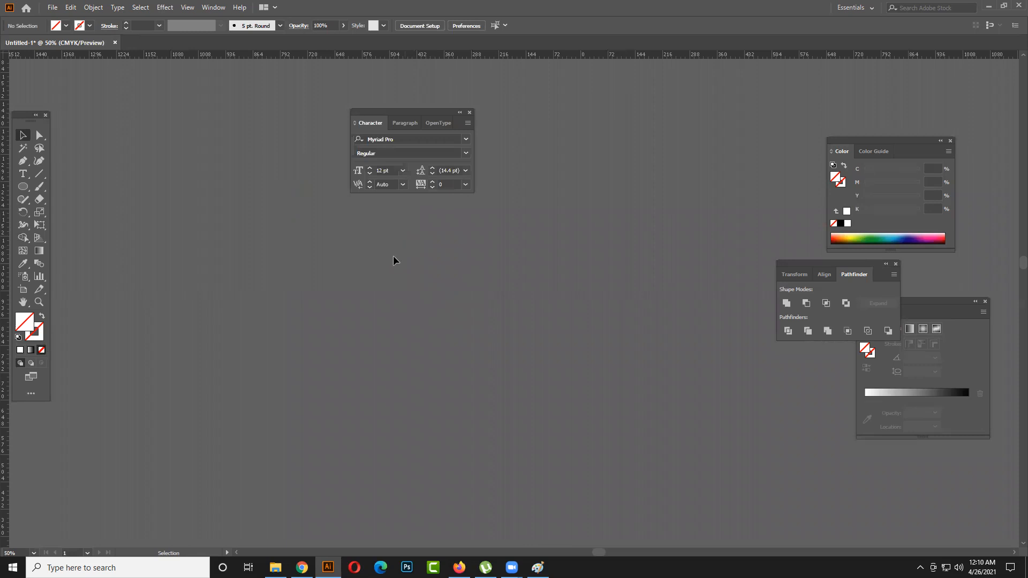
key(ctrl+minus)
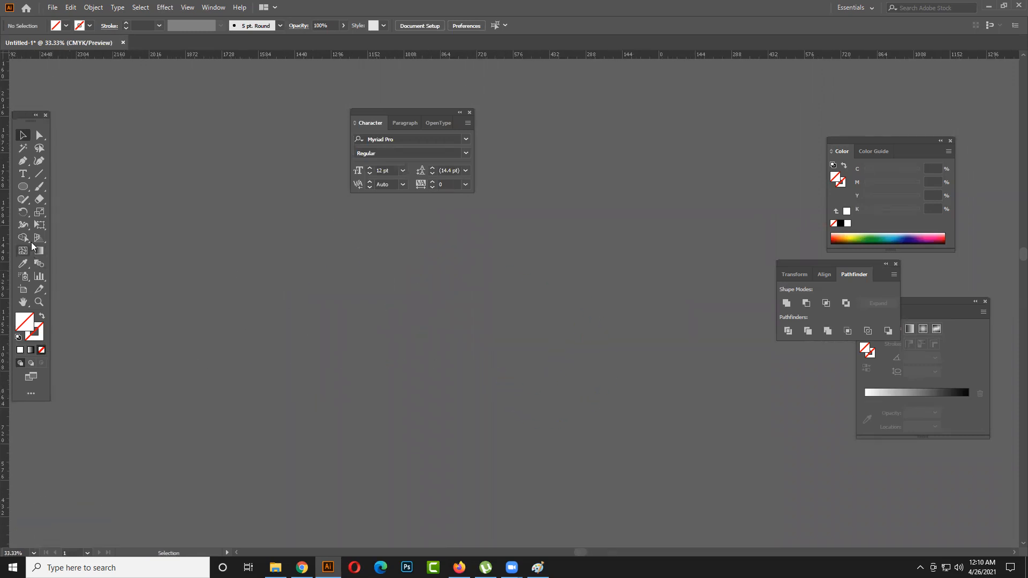
click(23, 187)
drag(201, 235, 326, 298)
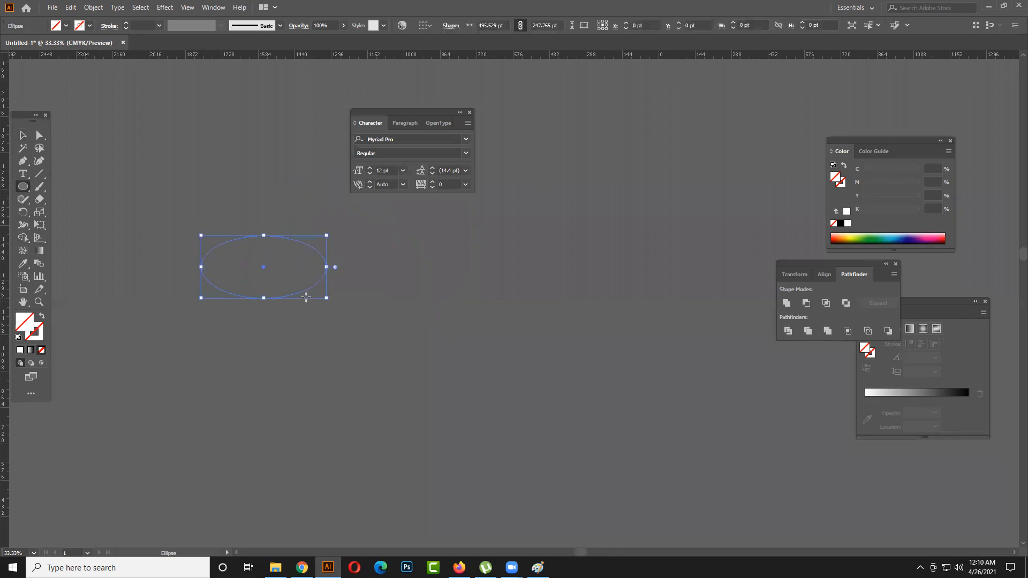
click(18, 351)
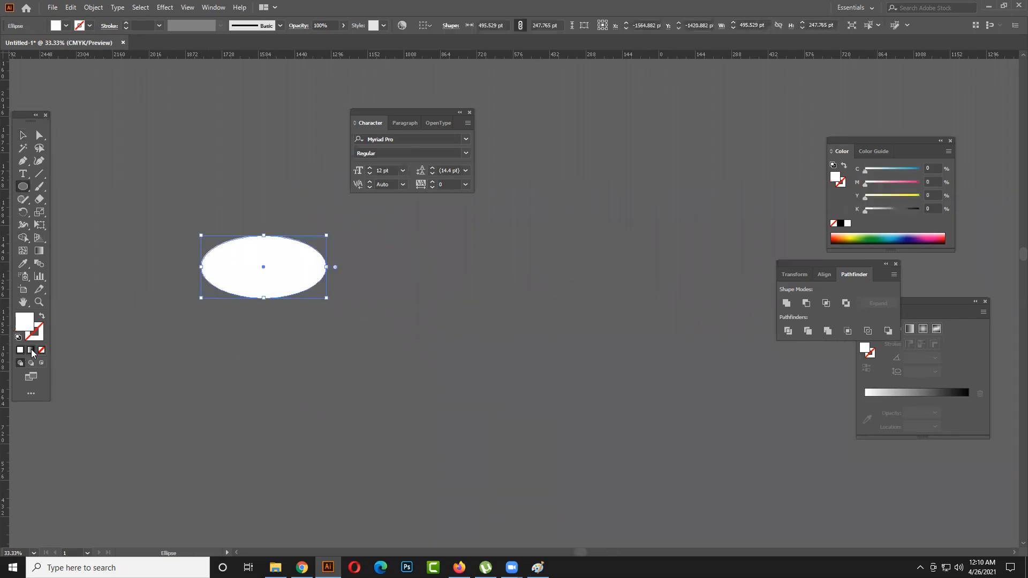
click(31, 350)
click(67, 26)
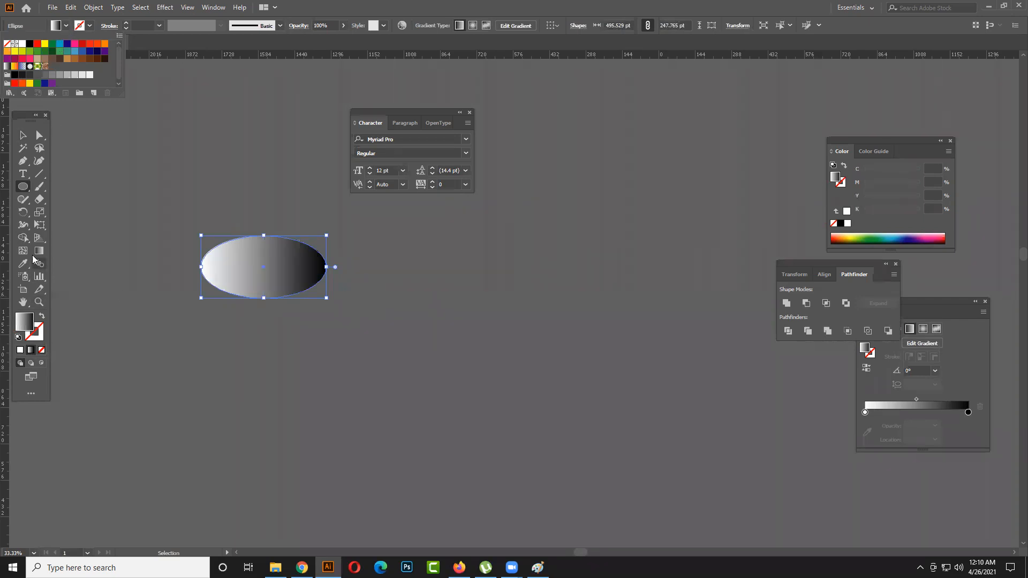
click(226, 305)
- Bring the gradient settings beside the ellipse, look through the preset gradients and choose White, Black
drag(946, 295, 213, 235)
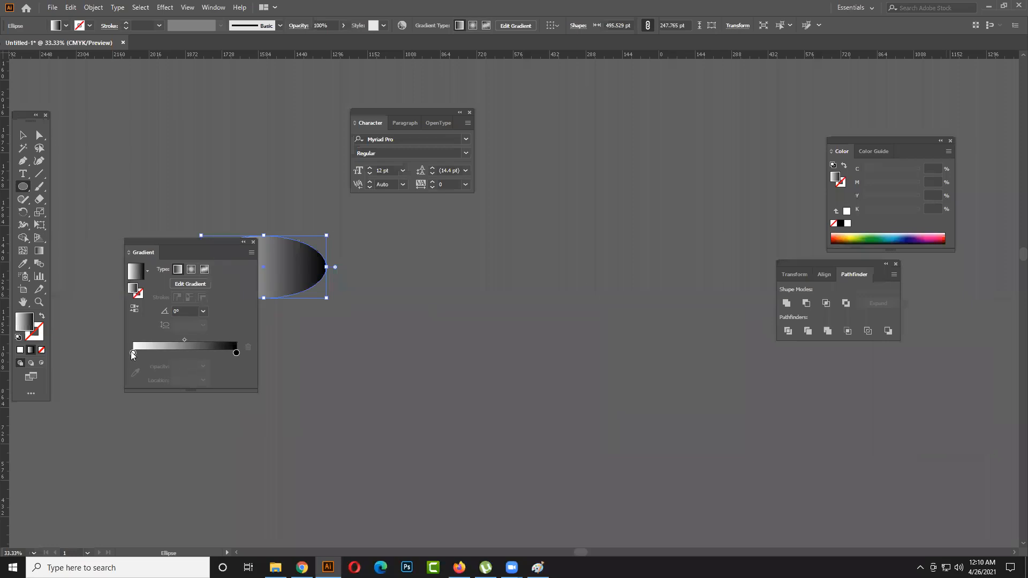
click(133, 353)
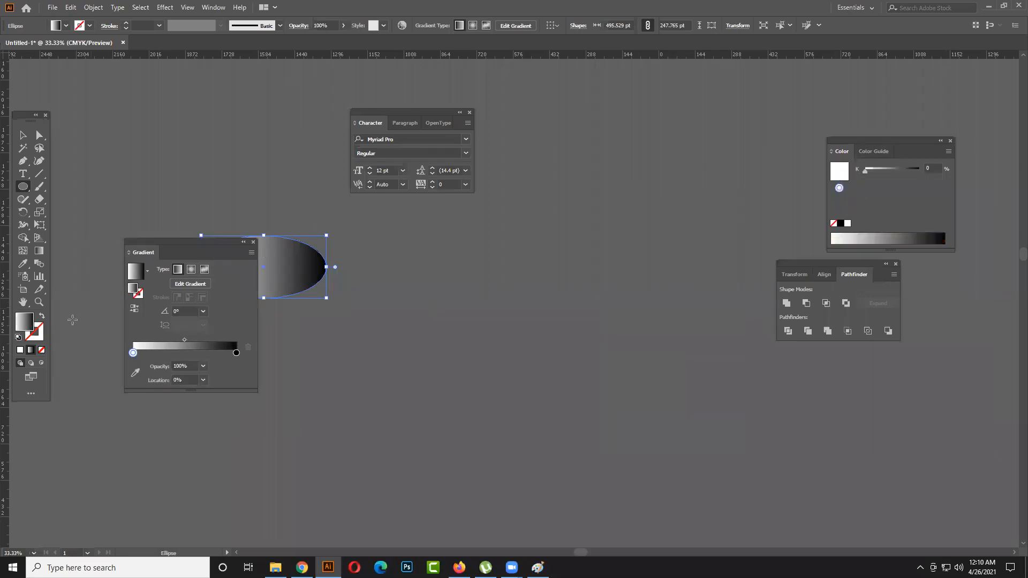
click(146, 273)
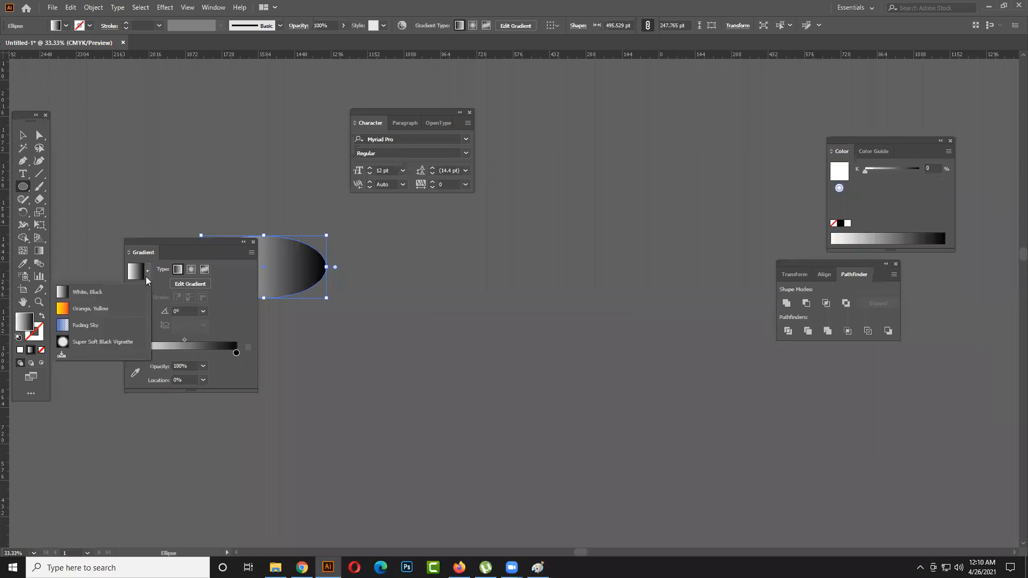
click(148, 272)
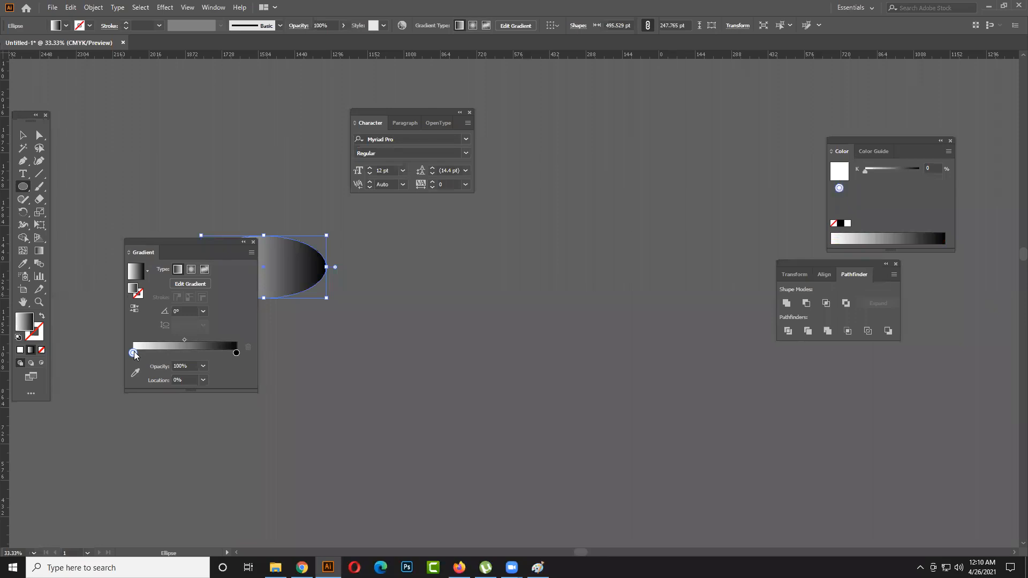
click(148, 271)
click(140, 293)
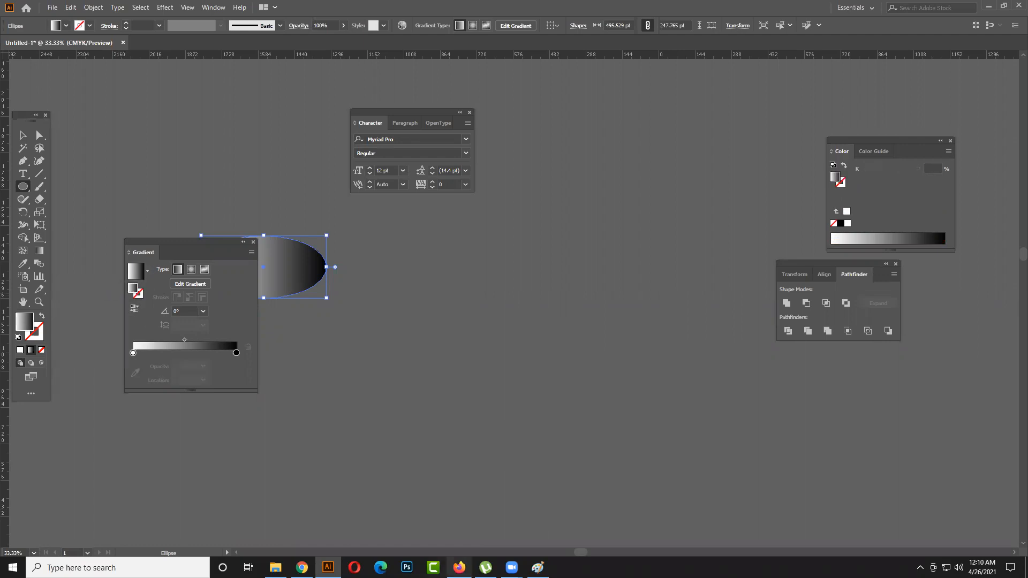
- Switch to Firefox and search Google Images for "gradient palette"
click(459, 566)
click(269, 53)
drag(269, 53, 209, 51)
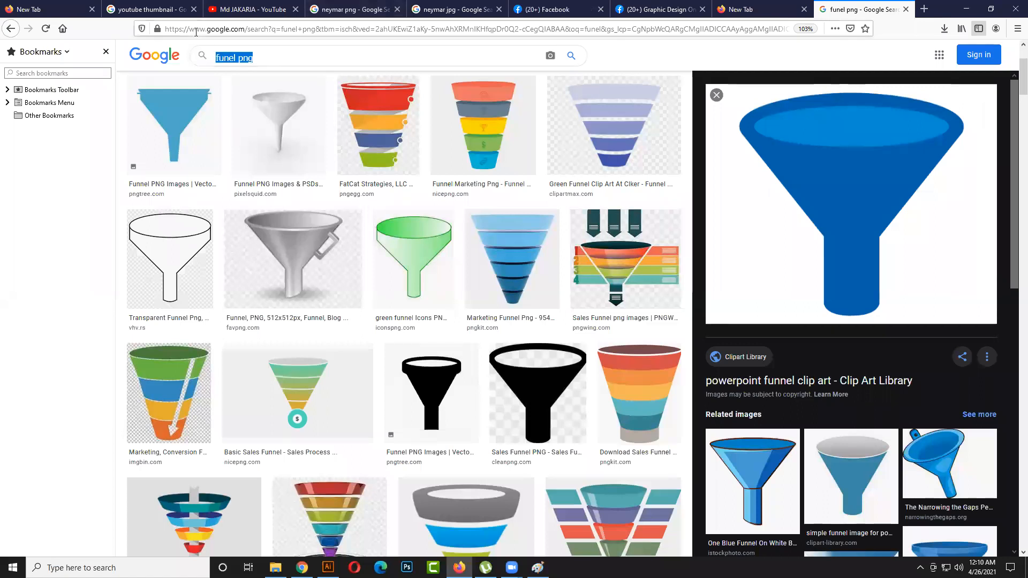
text(gra)
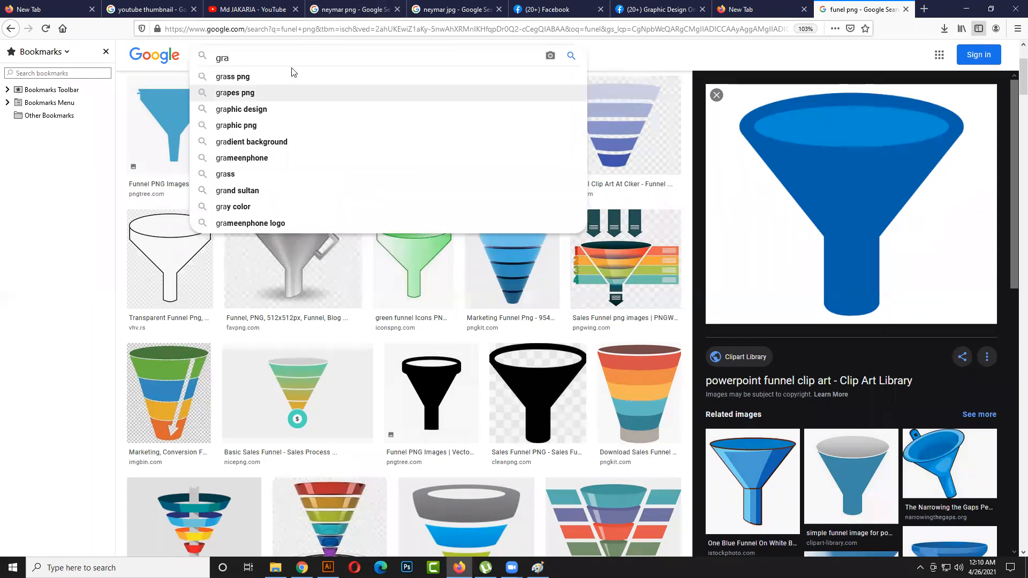
text(di)
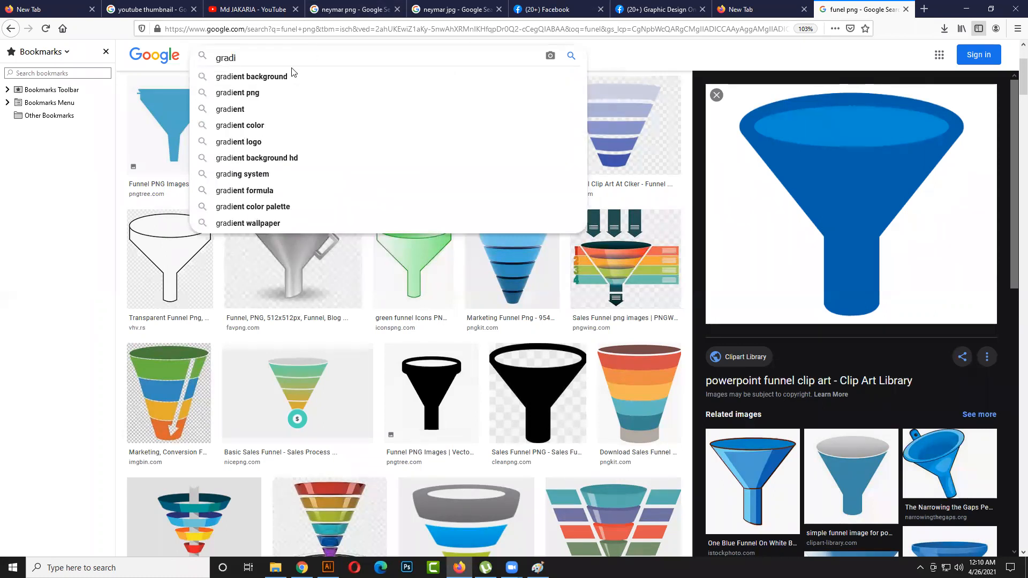
click(272, 109)
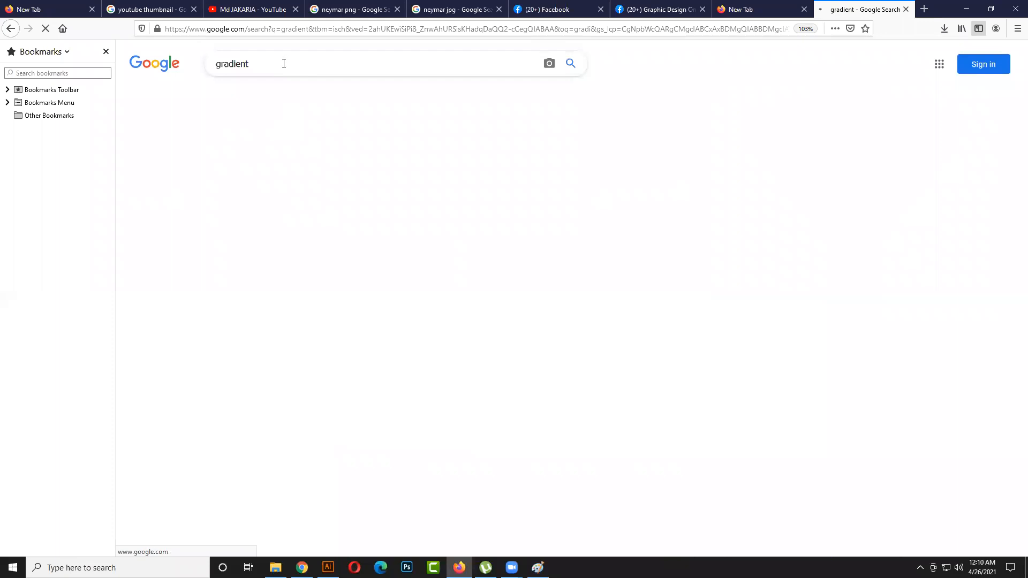
click(283, 63)
text(pa)
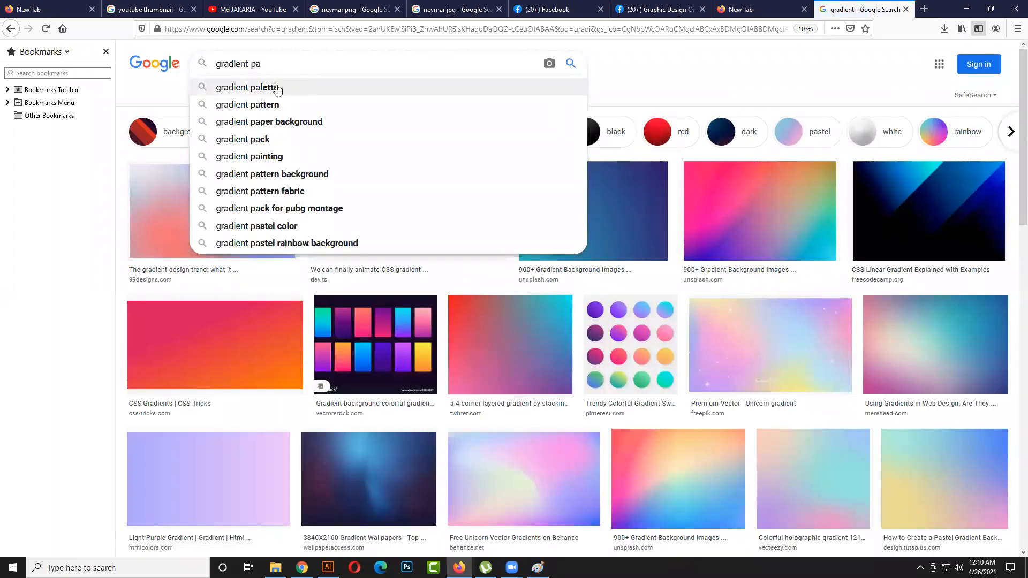
click(277, 85)
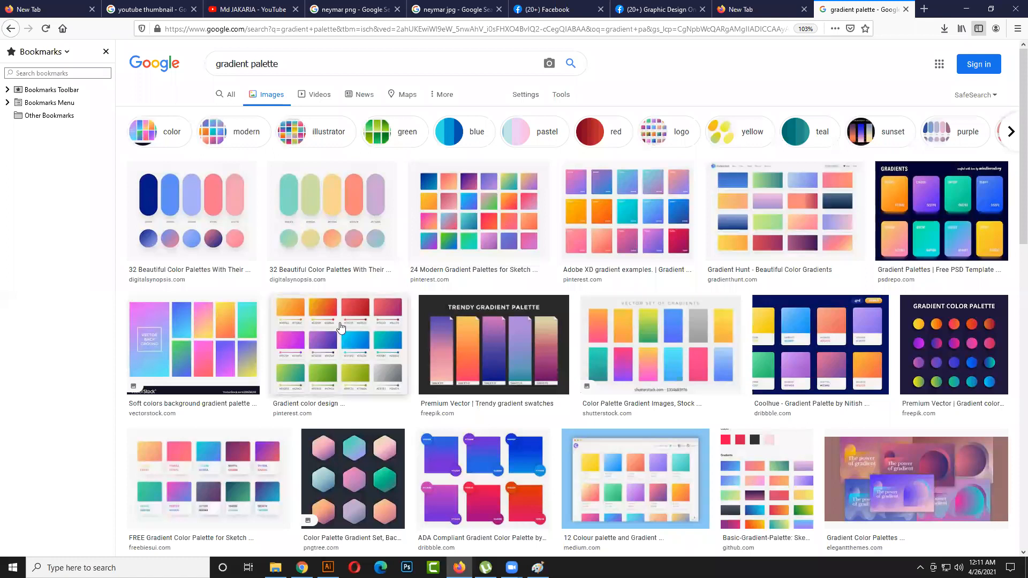
- Copy the VectorStock "Soft colors background gradient palette" image and minimise the browser to return to Illustrator
click(215, 336)
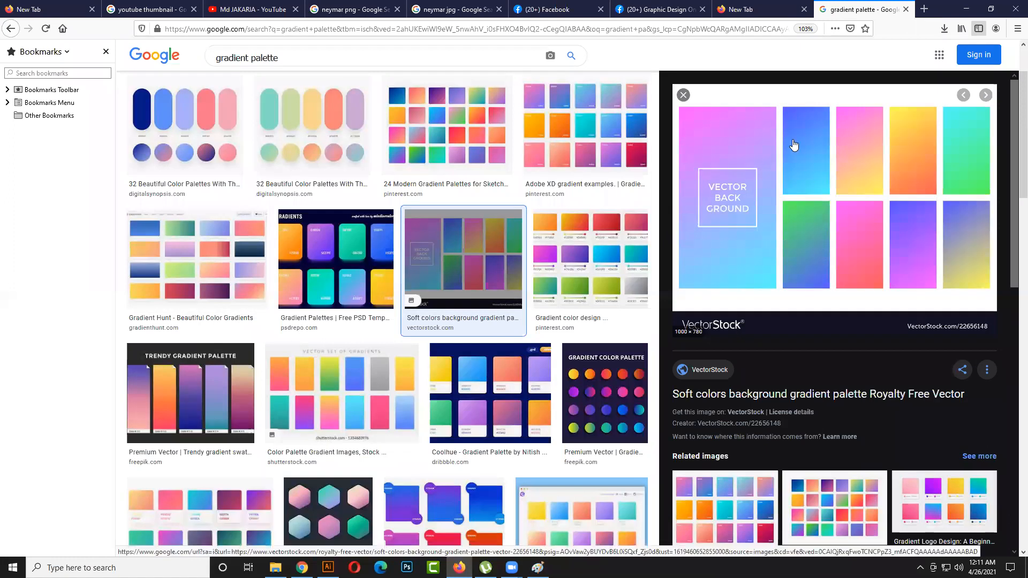
right_click(794, 145)
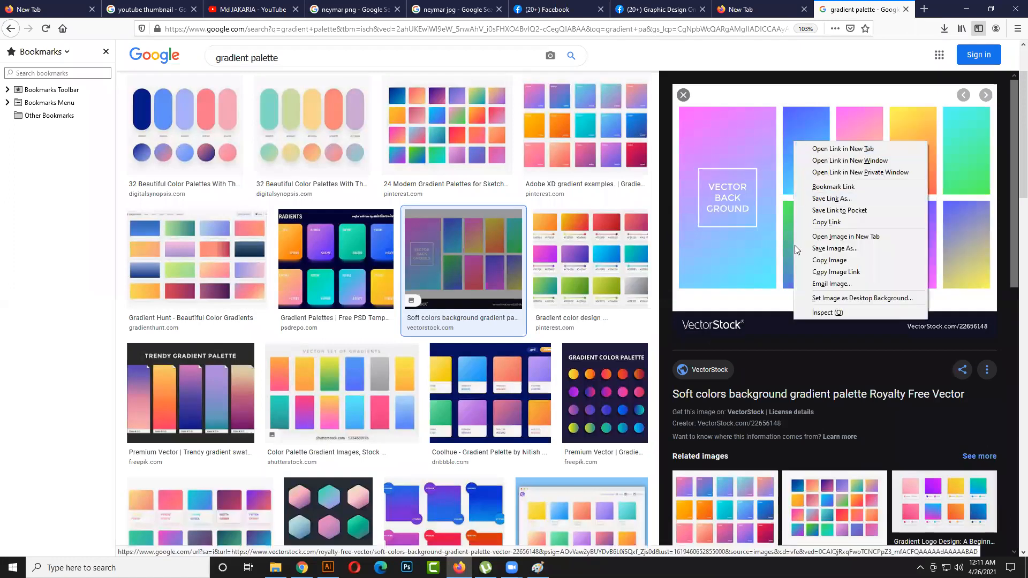
click(827, 261)
click(966, 9)
- Paste the copied palette image into the document and place it just below the gradient ellipse
click(447, 291)
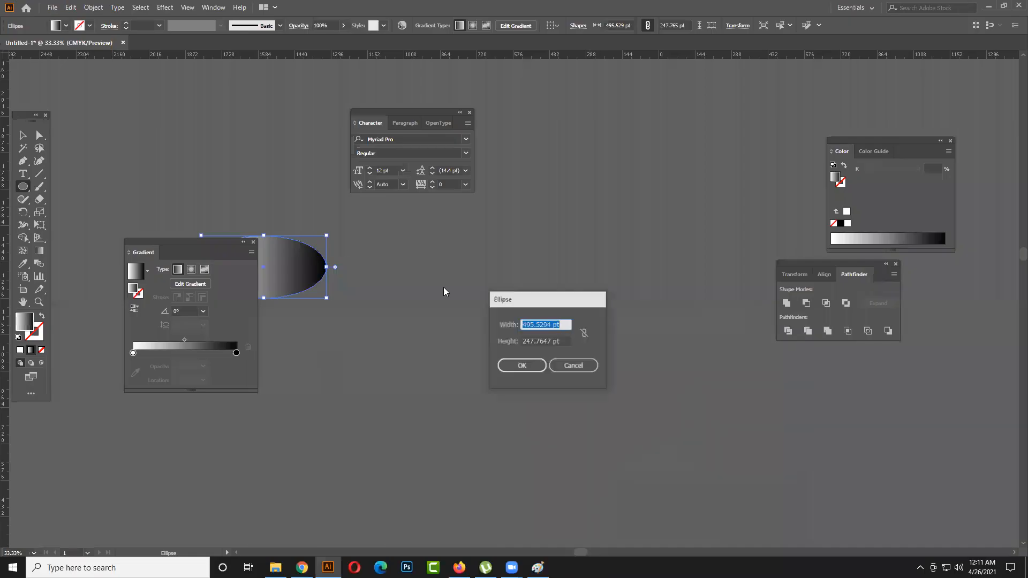
click(574, 365)
click(23, 135)
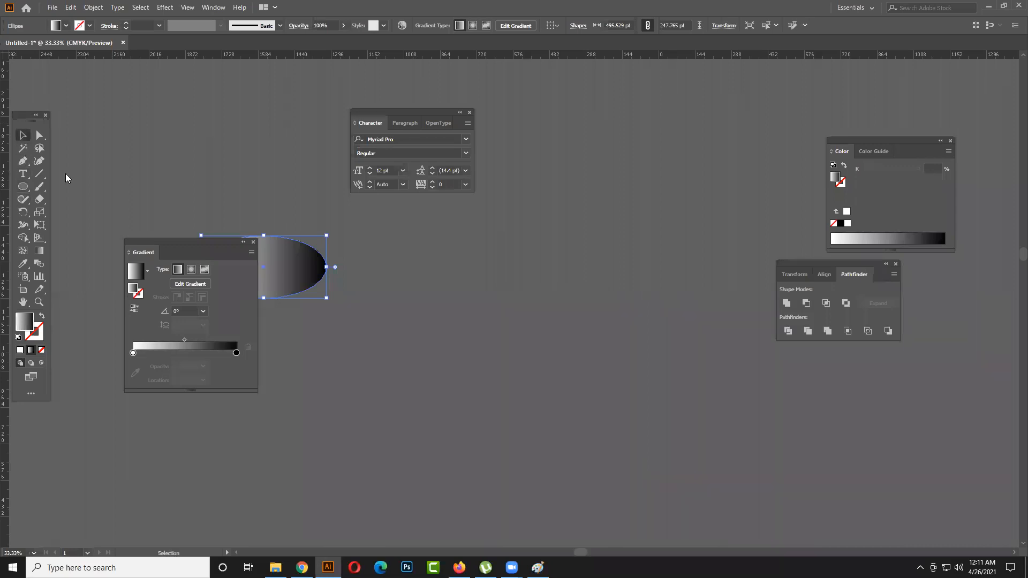
click(253, 241)
key(a)
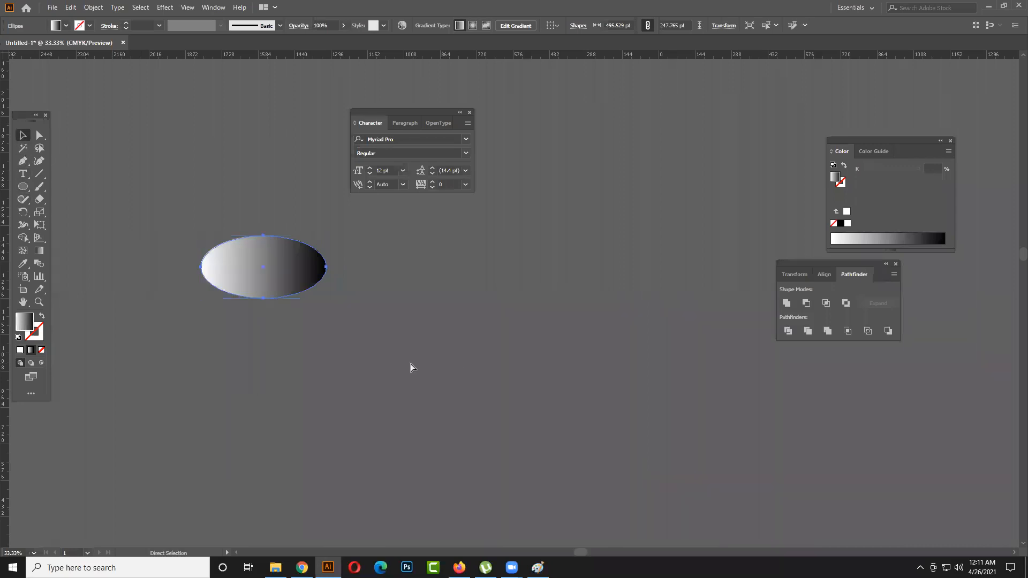
key(ctrl+v)
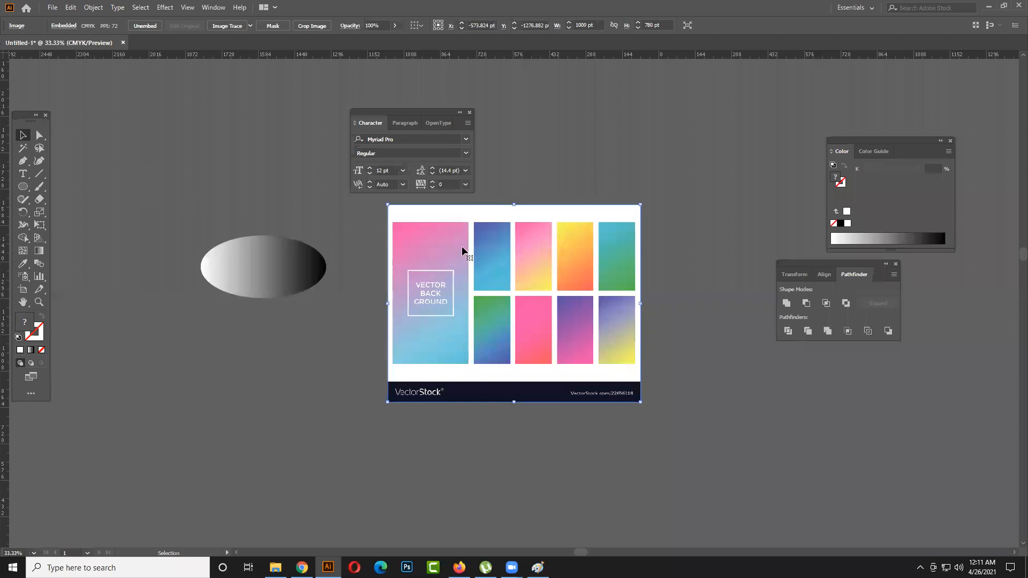
drag(543, 215, 267, 332)
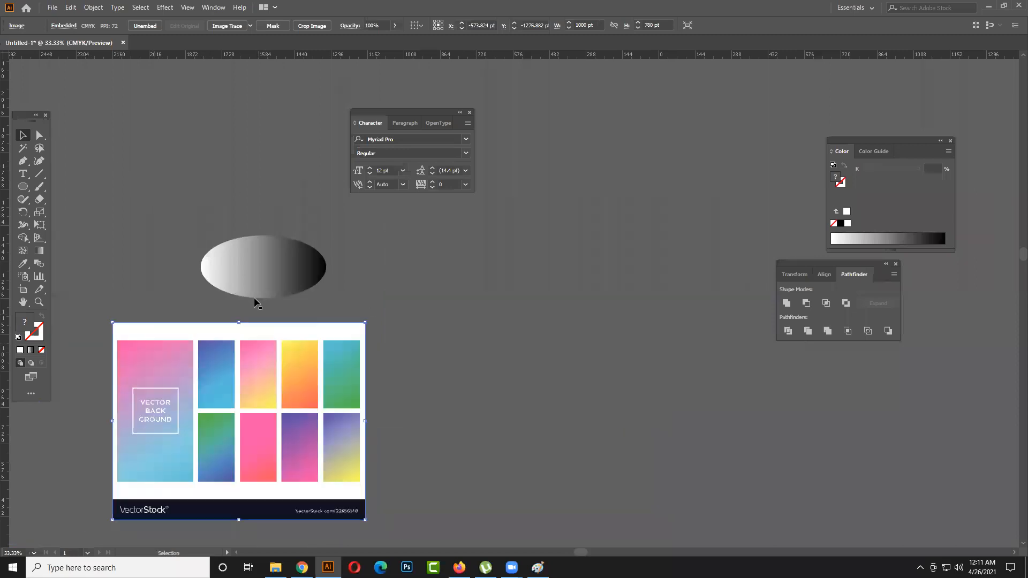
- Set the left gradient stop of the ellipse to a light grey of 12.94% K
click(256, 274)
click(45, 255)
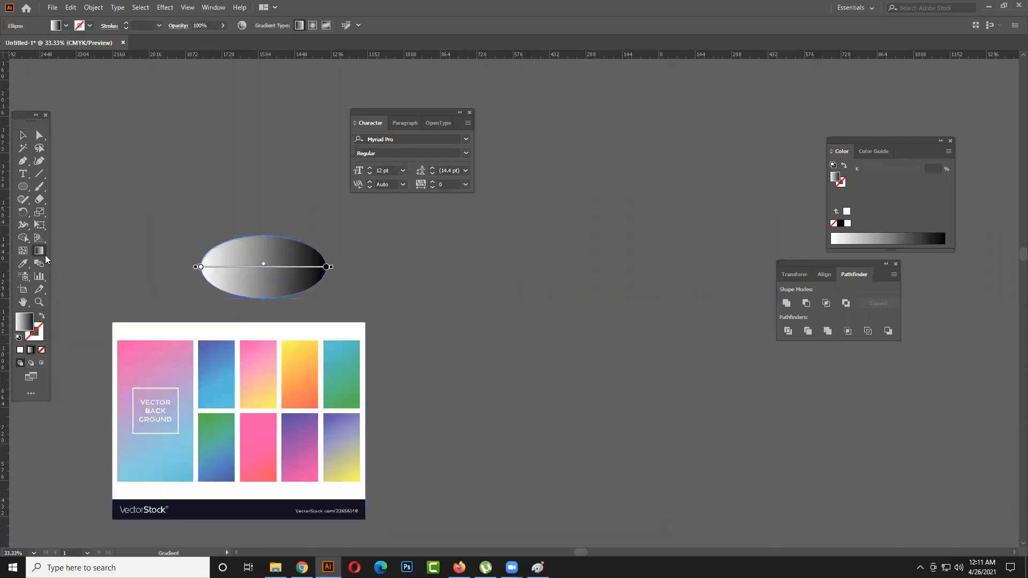
click(200, 267)
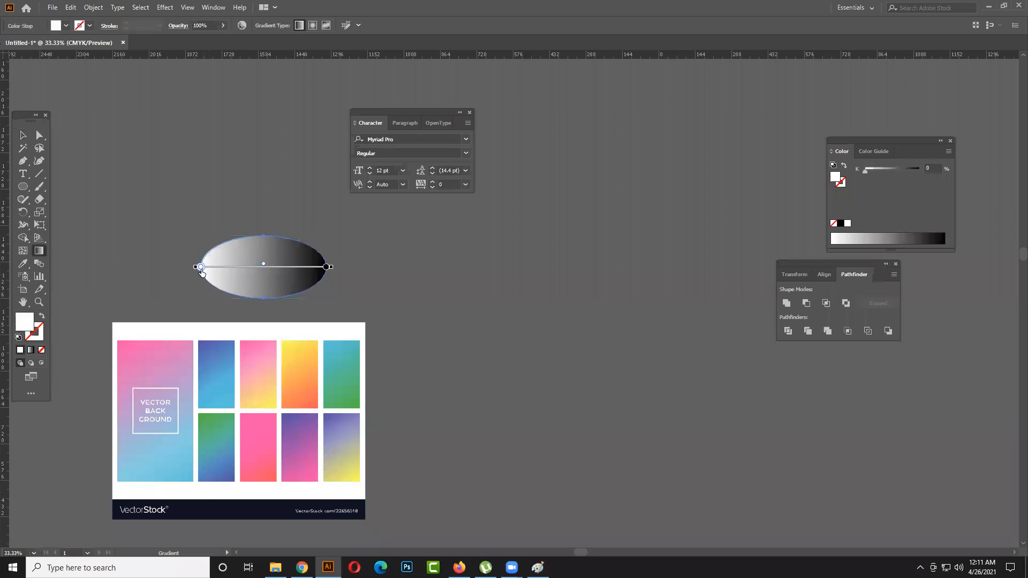
drag(867, 140, 135, 116)
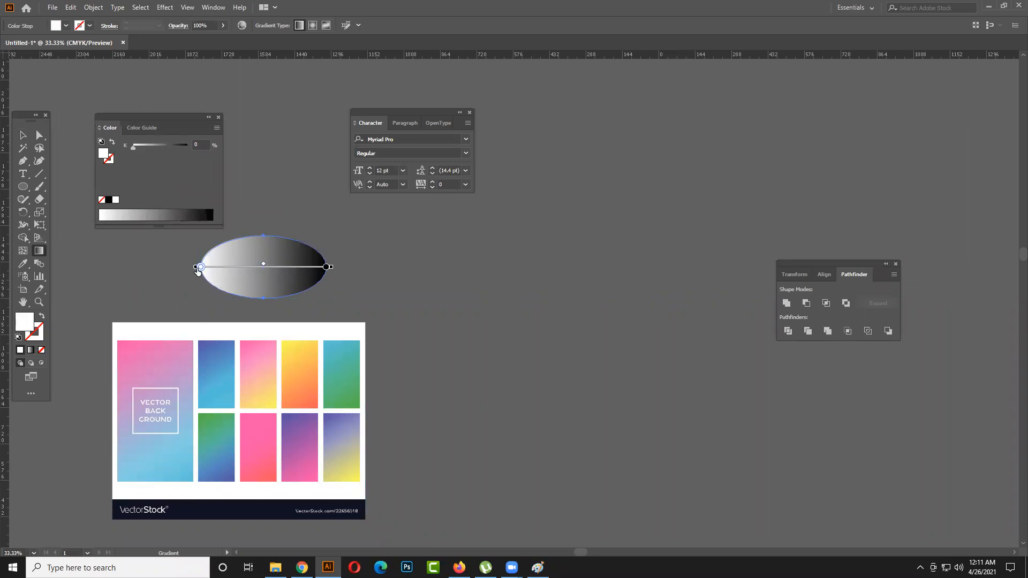
click(119, 215)
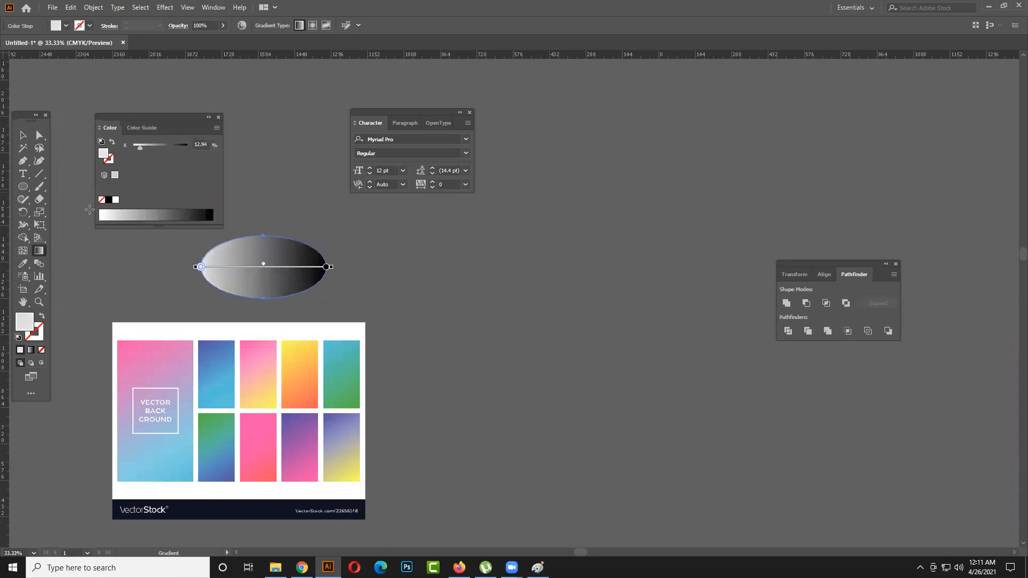
click(218, 117)
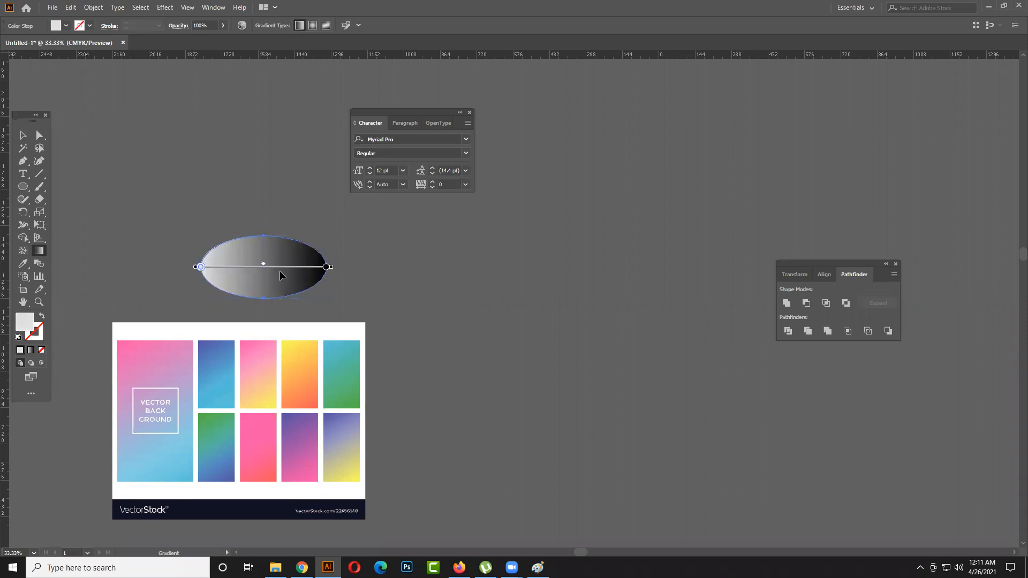
- Open the gradient settings beside the ellipse and undo the stray redraw of its gradient direction
double_click(38, 252)
drag(167, 245, 134, 169)
drag(188, 123, 209, 163)
drag(178, 241, 113, 154)
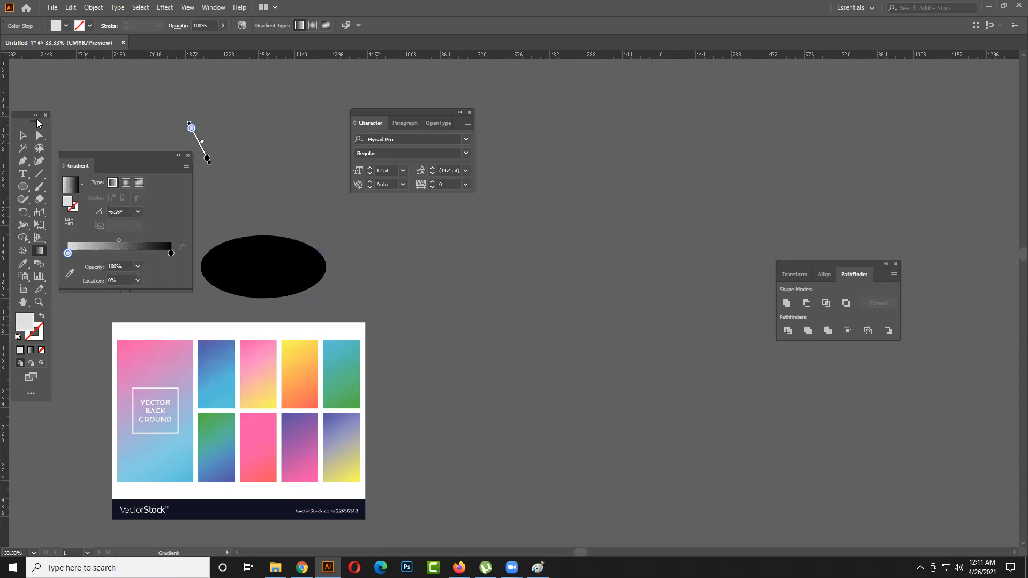
key(ctrl+z)
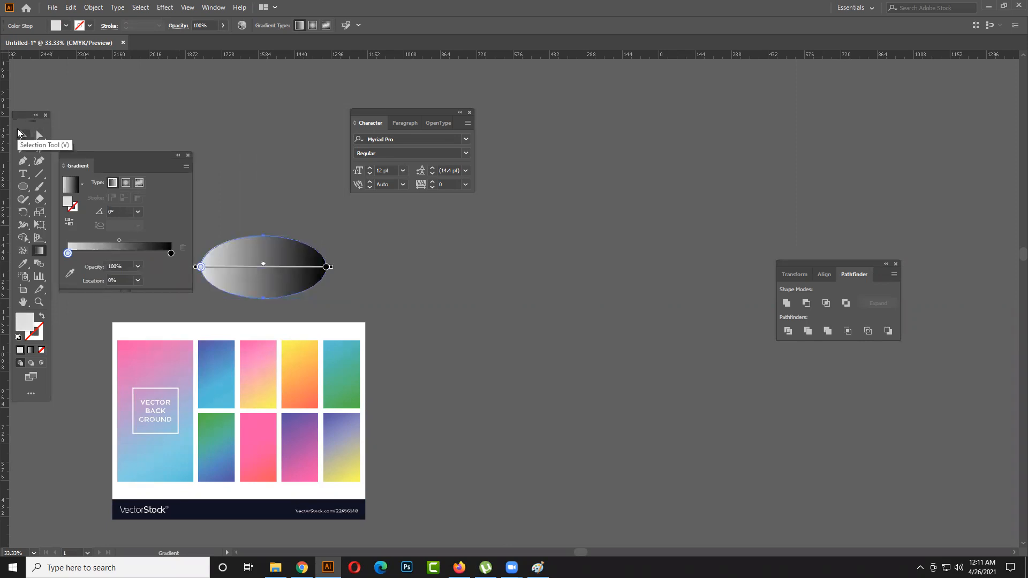
- Recolour the ellipse's gradient stops with colours sampled from the palette's blue swatch: violet-blue at the start, light blue at the end
click(70, 273)
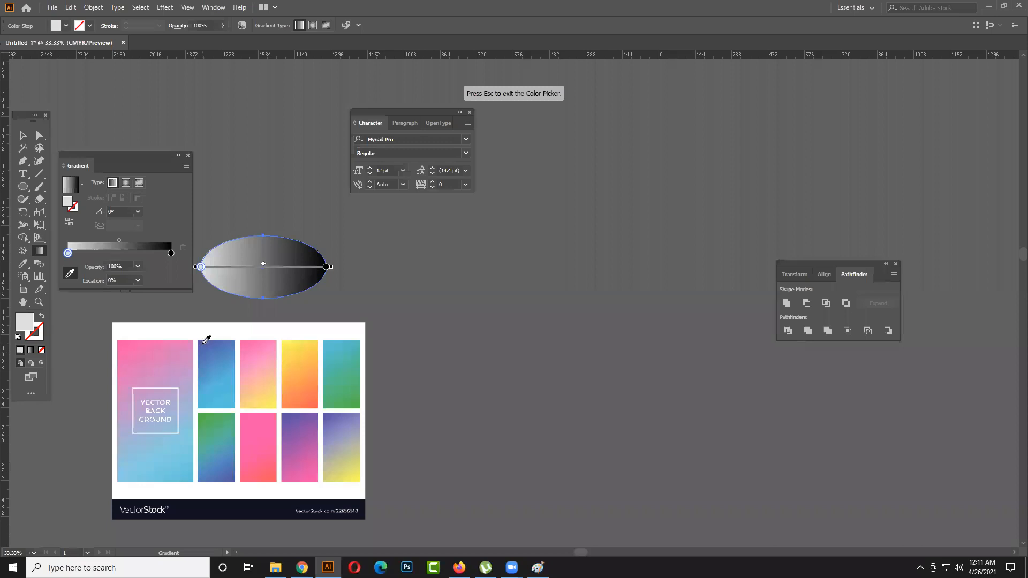
click(204, 342)
click(170, 252)
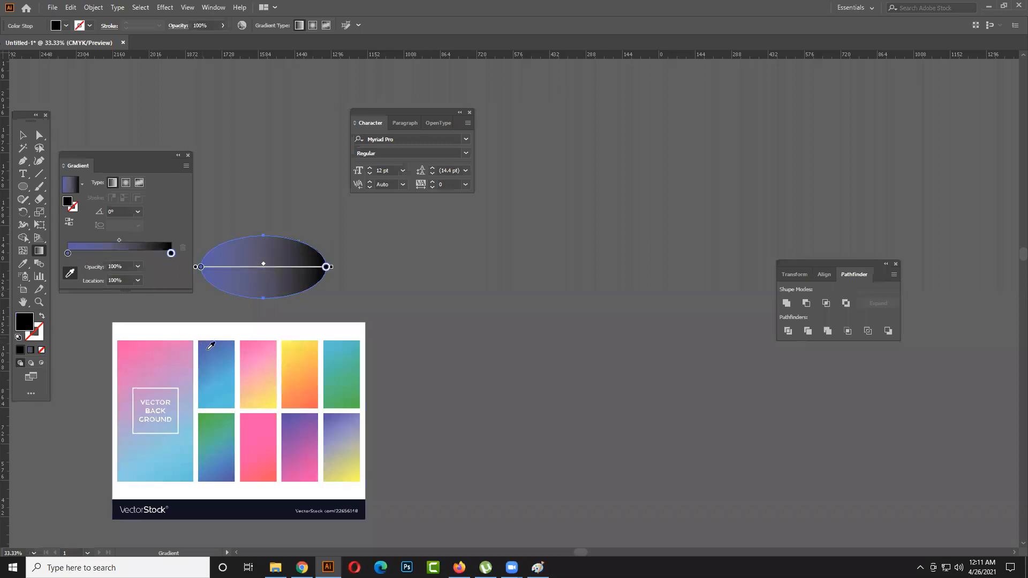
click(235, 401)
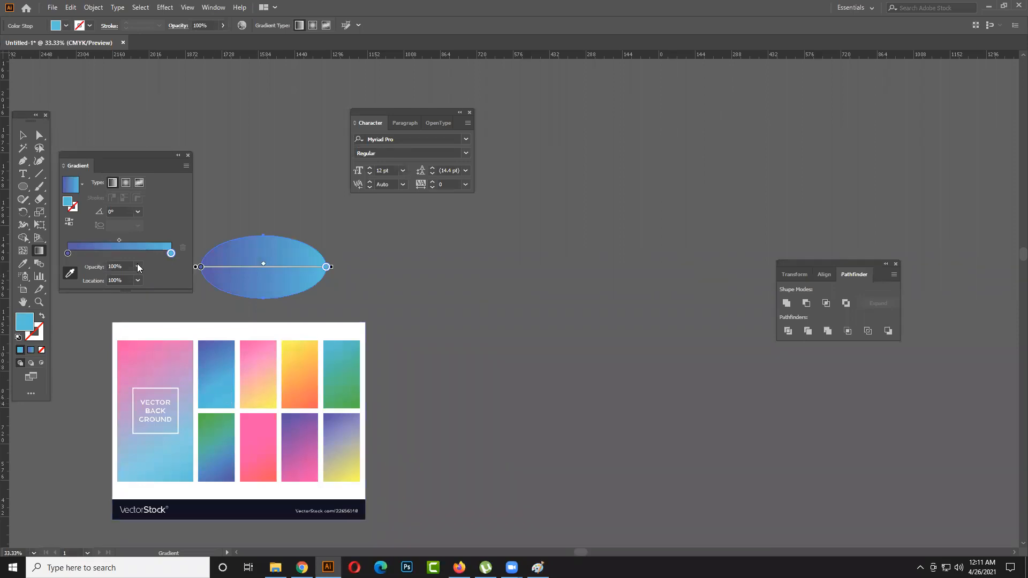
click(68, 252)
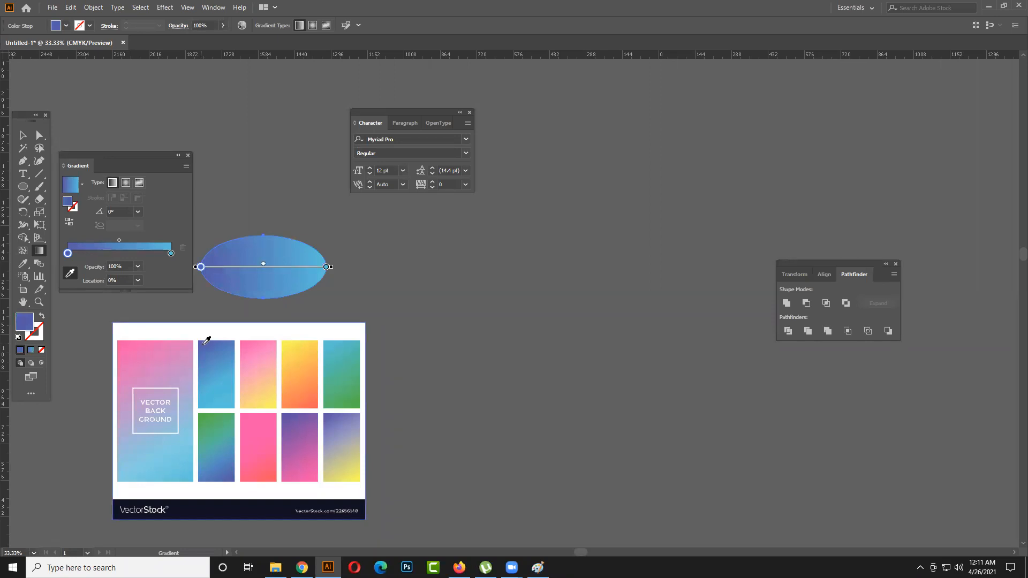
- Select all parts of the swirl and apply the ellipse's blue gradient to them with the Eyedropper
click(23, 135)
drag(634, 401, 636, 401)
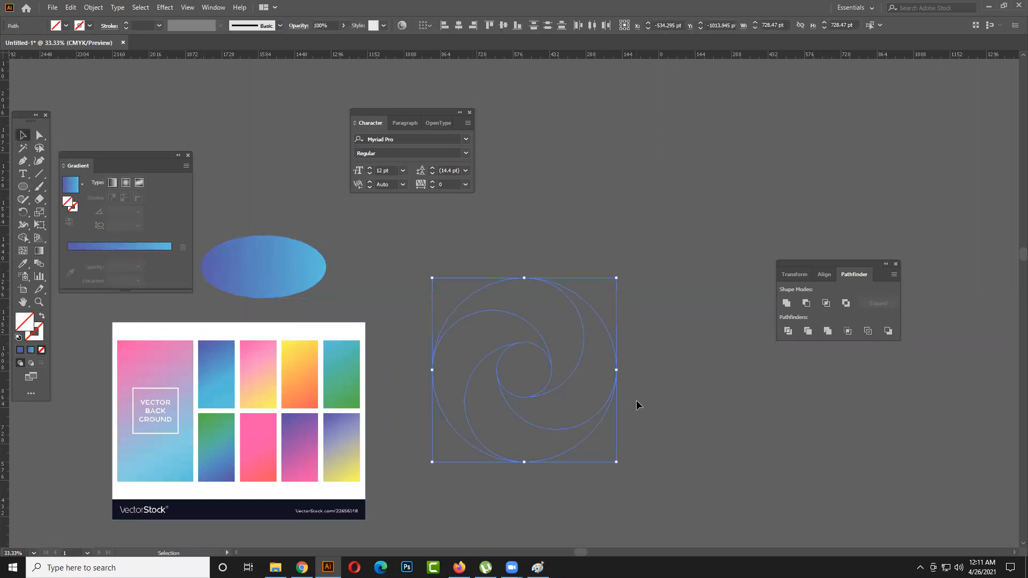
click(23, 264)
click(298, 269)
click(23, 135)
click(652, 267)
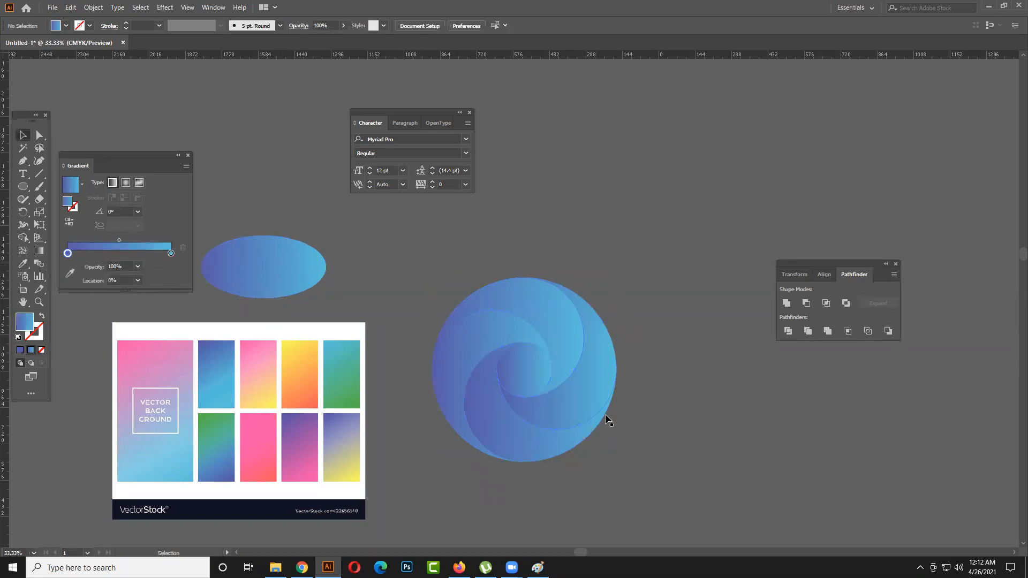
- Delete the circular pieces at the centre of the swirl to open up its middle
click(540, 368)
click(676, 404)
click(529, 386)
key(Delete)
drag(533, 375, 687, 371)
drag(749, 408, 749, 409)
key(Delete)
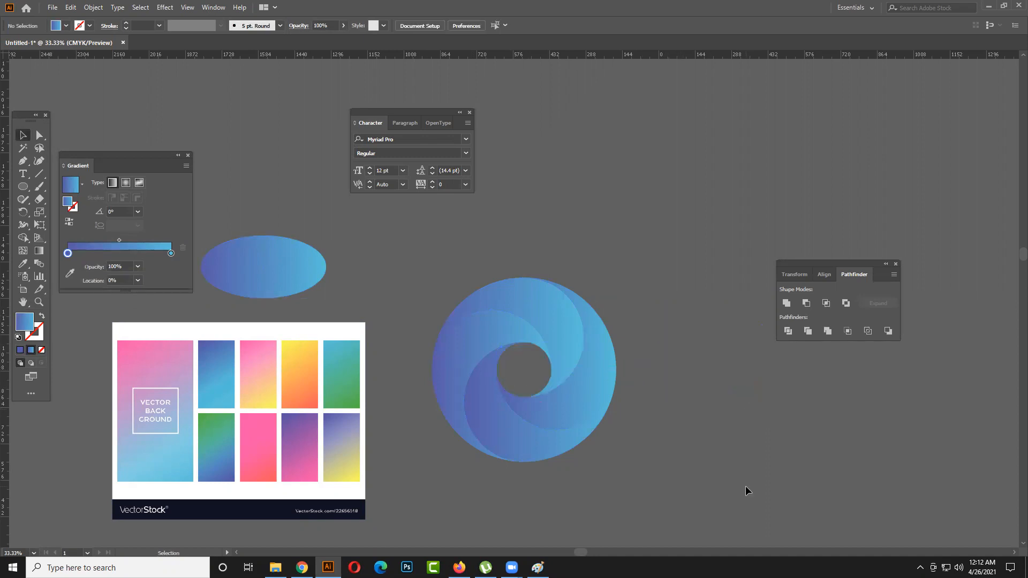
- Move the gradient settings closer to the swirl and show the gradient line on its left blade
scroll(573, 380, down, 4)
click(500, 377)
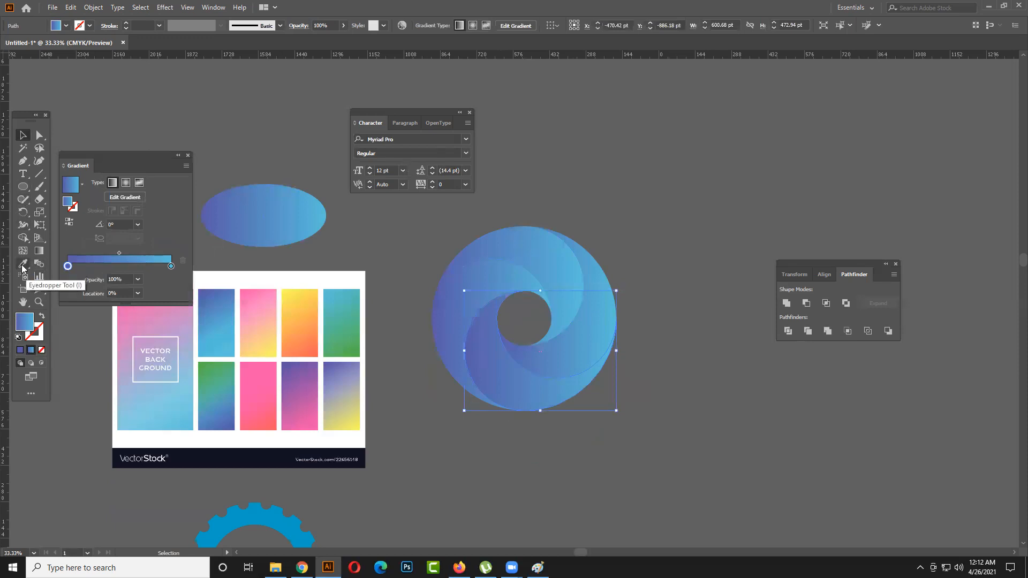
click(731, 348)
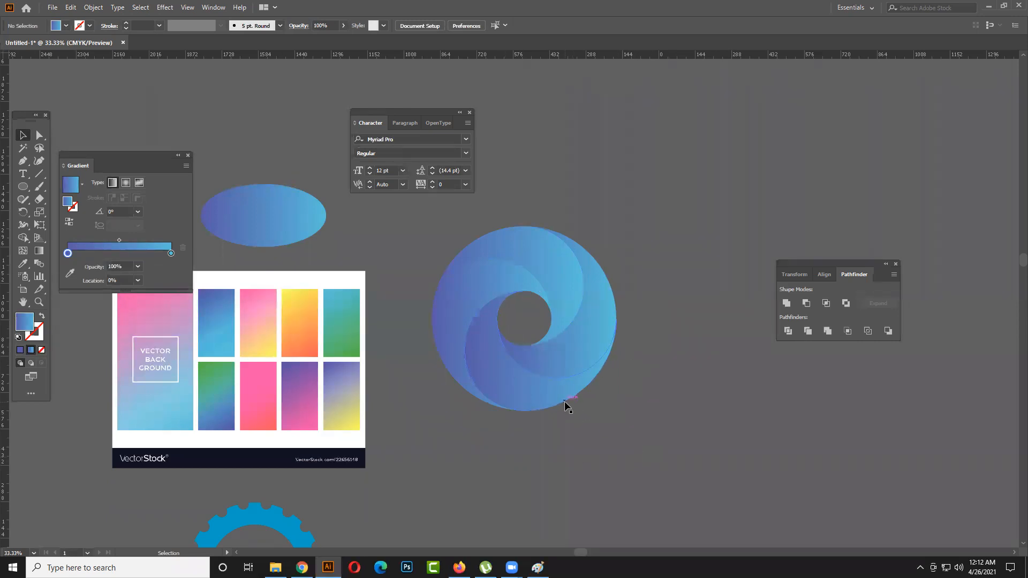
click(521, 283)
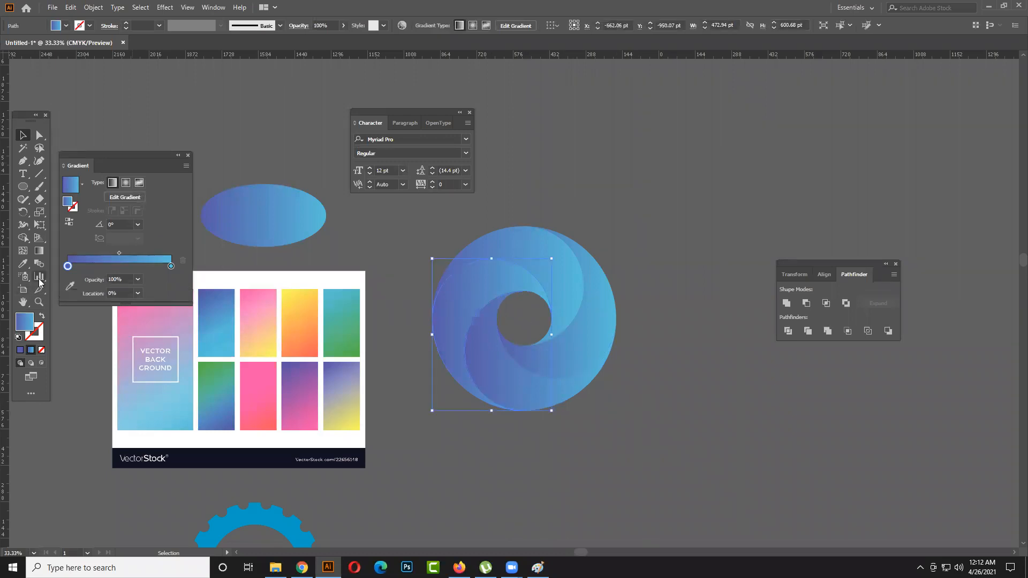
drag(110, 152, 234, 202)
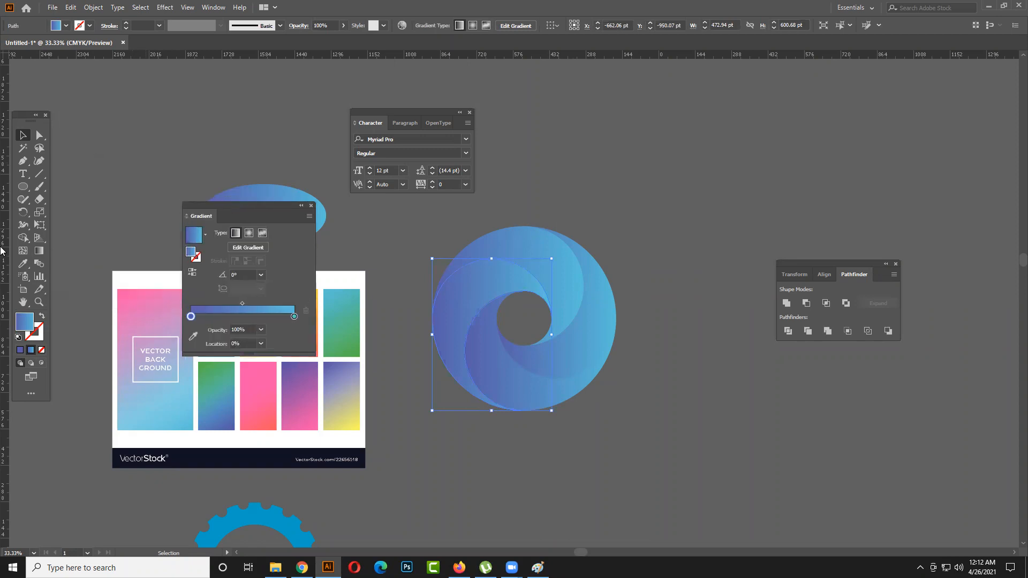
click(40, 252)
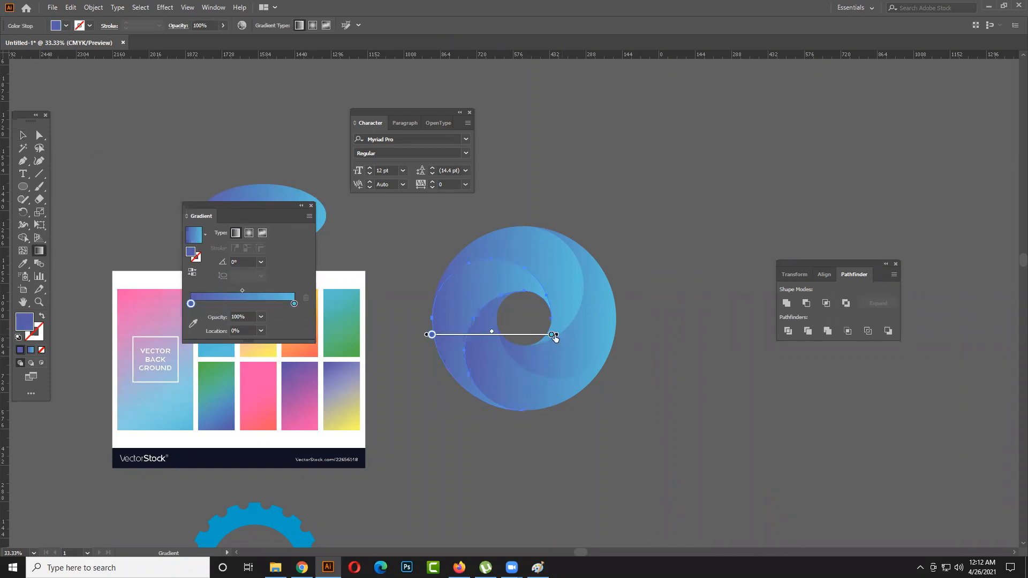
key(v)
- Reverse the bottom blade's gradient by swapping its stops, with light blue at 0% and violet-blue at 100%
click(483, 355)
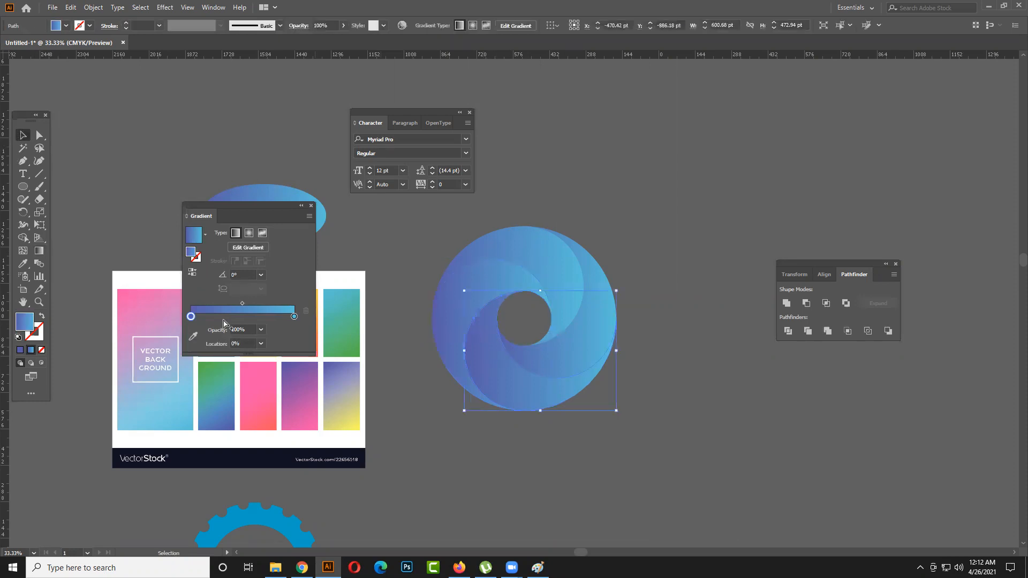
drag(191, 317, 271, 316)
drag(293, 317, 191, 316)
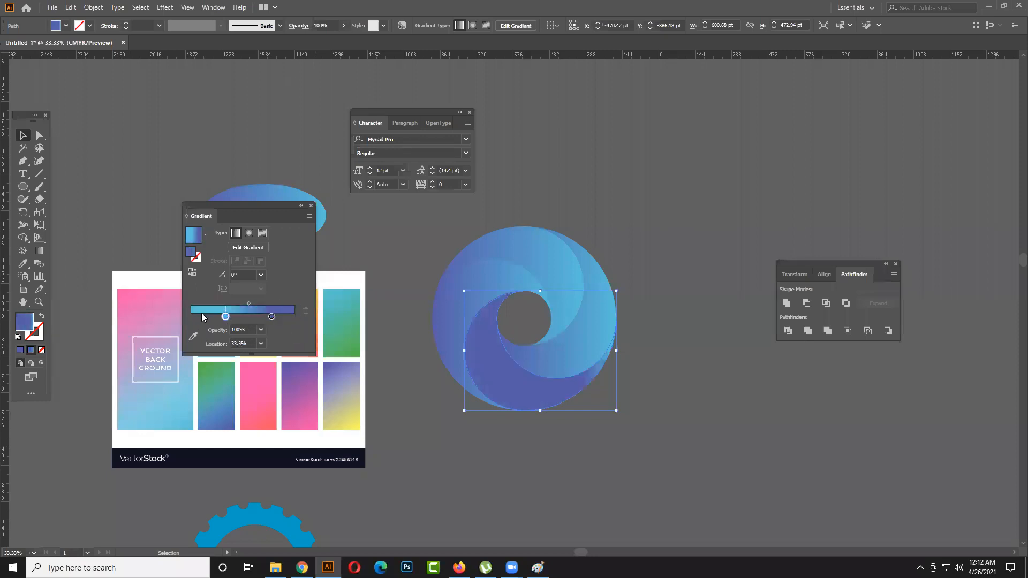
drag(271, 317, 294, 316)
click(627, 210)
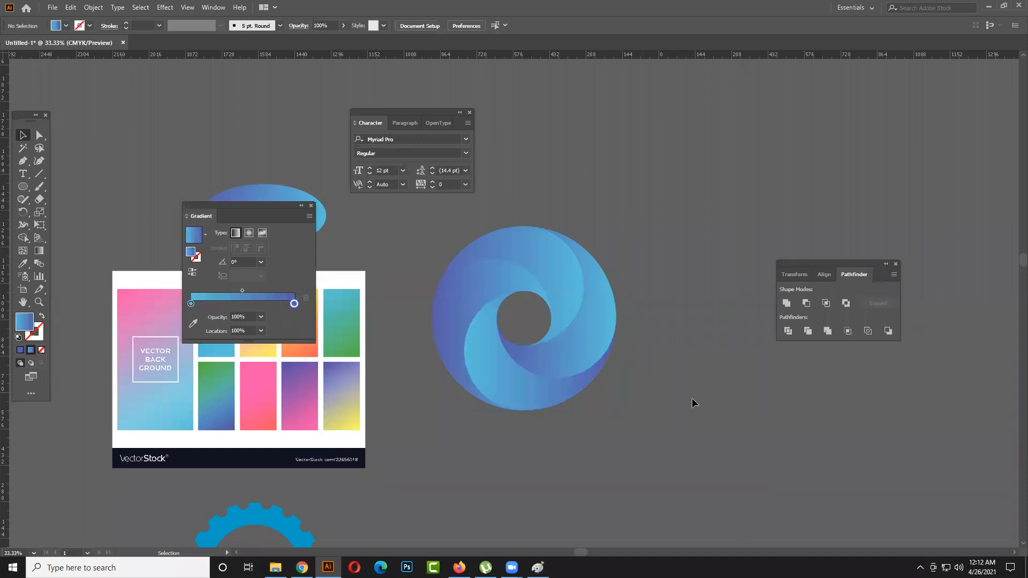
- Swap the top blade's gradient stops so light blue sits at 0% and violet-blue at the other end, and reselect the blade
click(563, 296)
drag(294, 317, 266, 317)
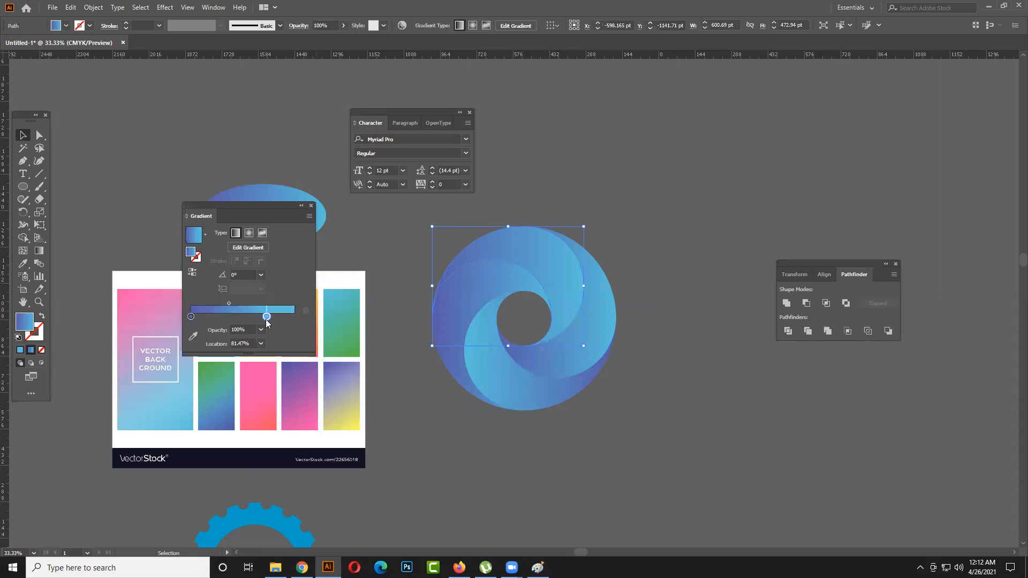
mouse_move(191, 316)
mouse_down()
mouse_move(293, 317)
mouse_move(190, 317)
mouse_up()
click(385, 264)
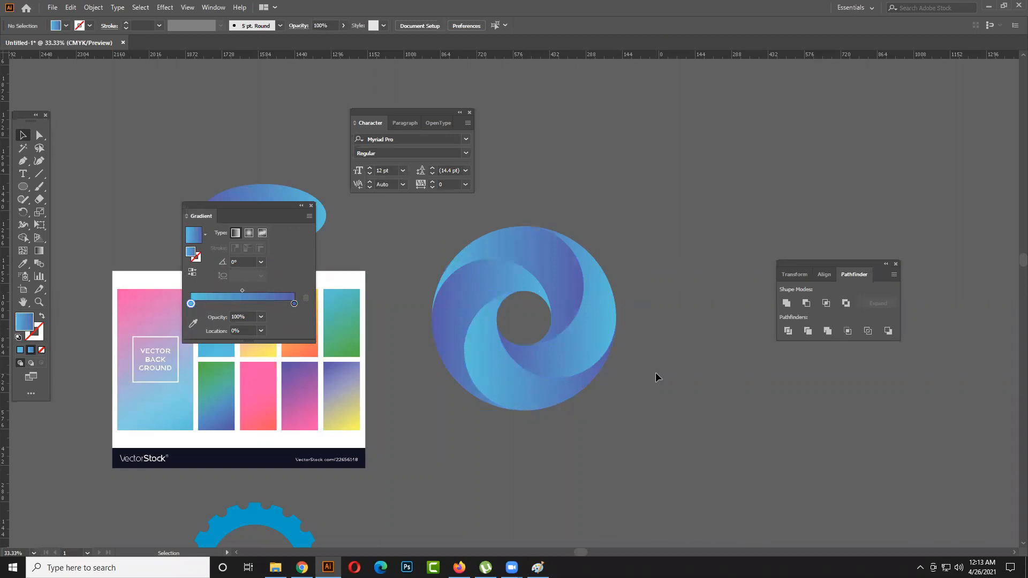
click(553, 277)
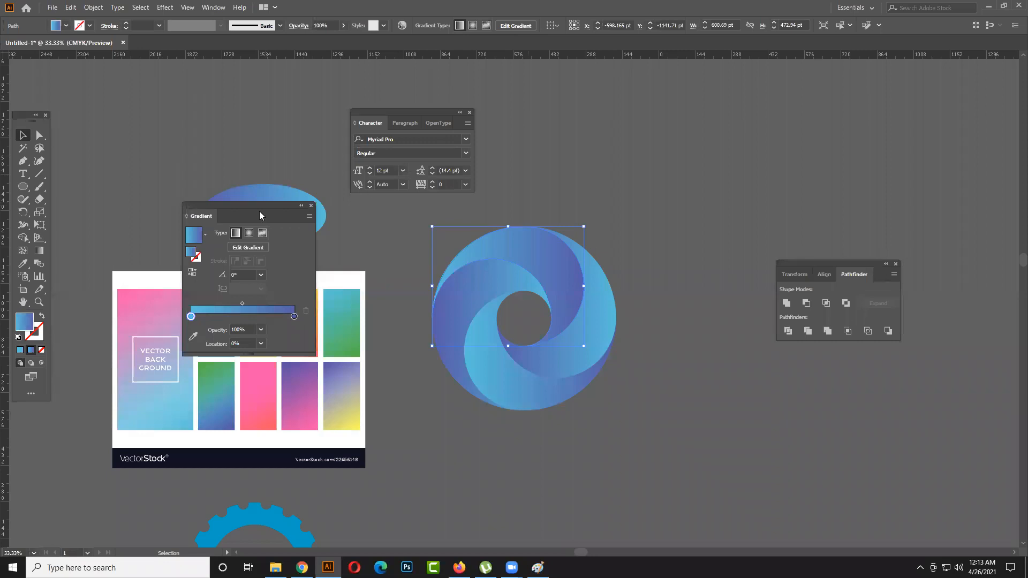
- Flip the top blade's gradient direction back and forth, ending with light blue at the 0% end
drag(259, 214, 266, 206)
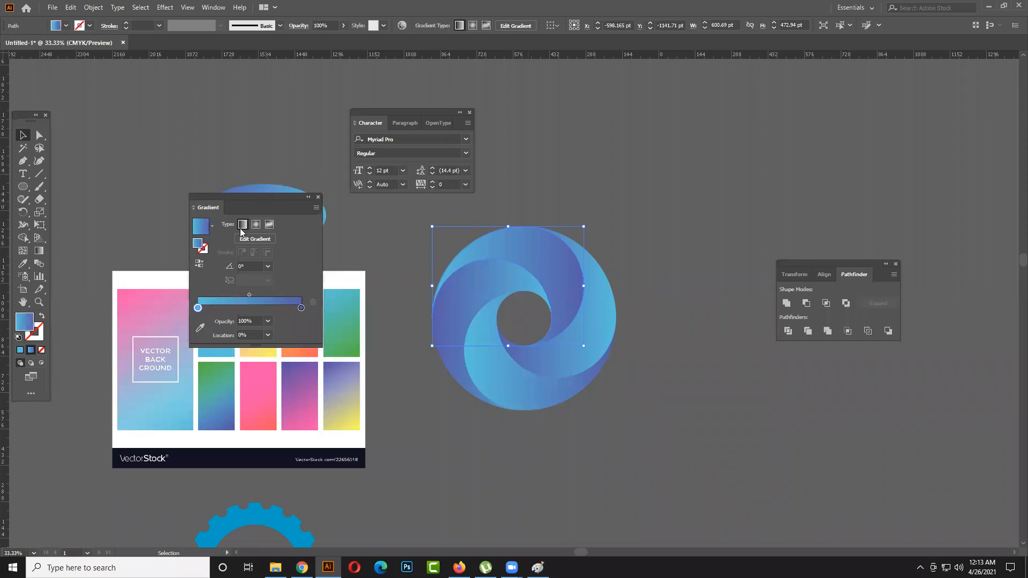
click(197, 265)
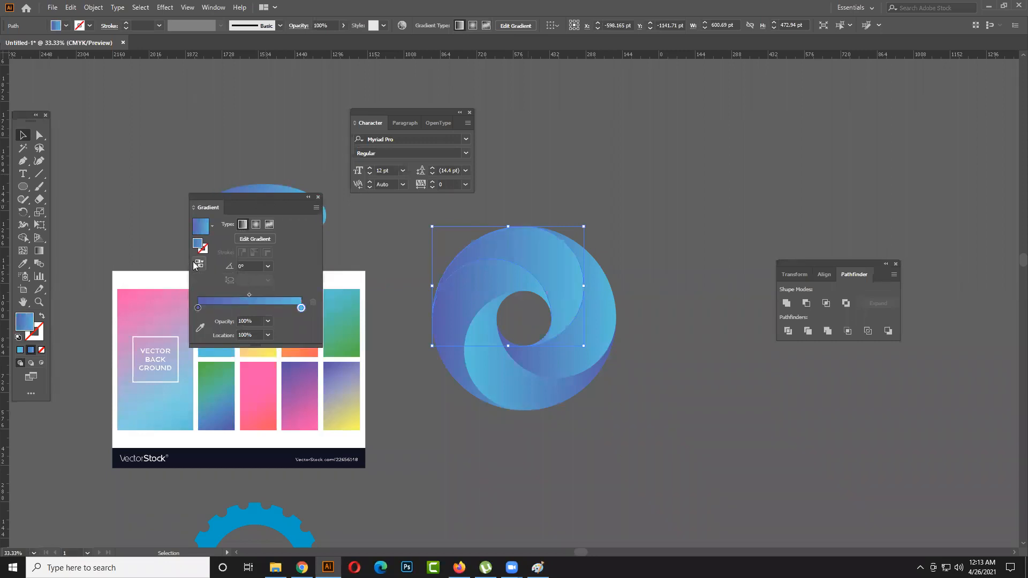
click(196, 265)
click(196, 264)
click(196, 265)
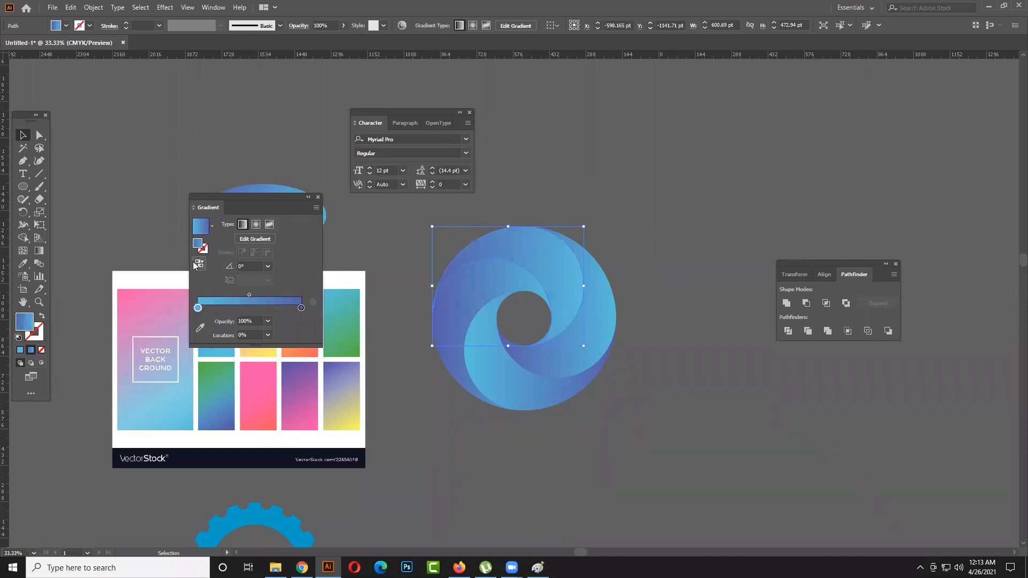
click(197, 264)
click(196, 264)
click(197, 264)
click(196, 264)
click(196, 264)
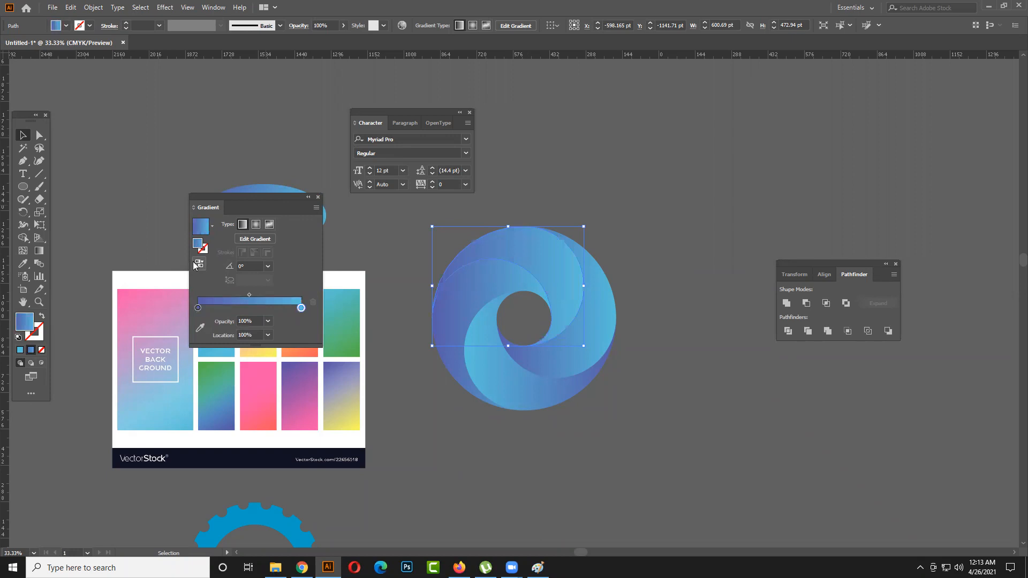
click(196, 265)
click(697, 337)
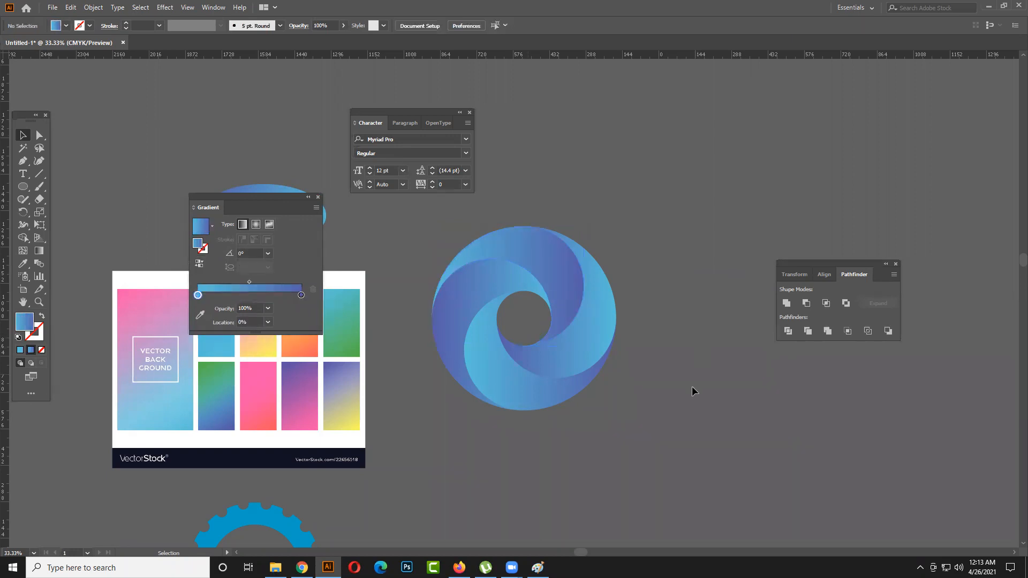
click(557, 297)
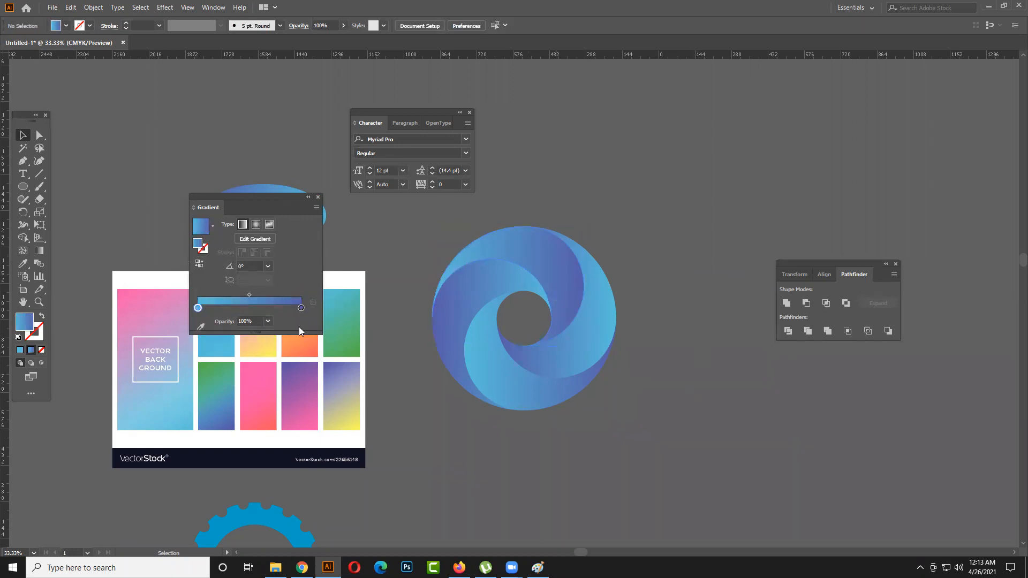
click(199, 266)
click(198, 266)
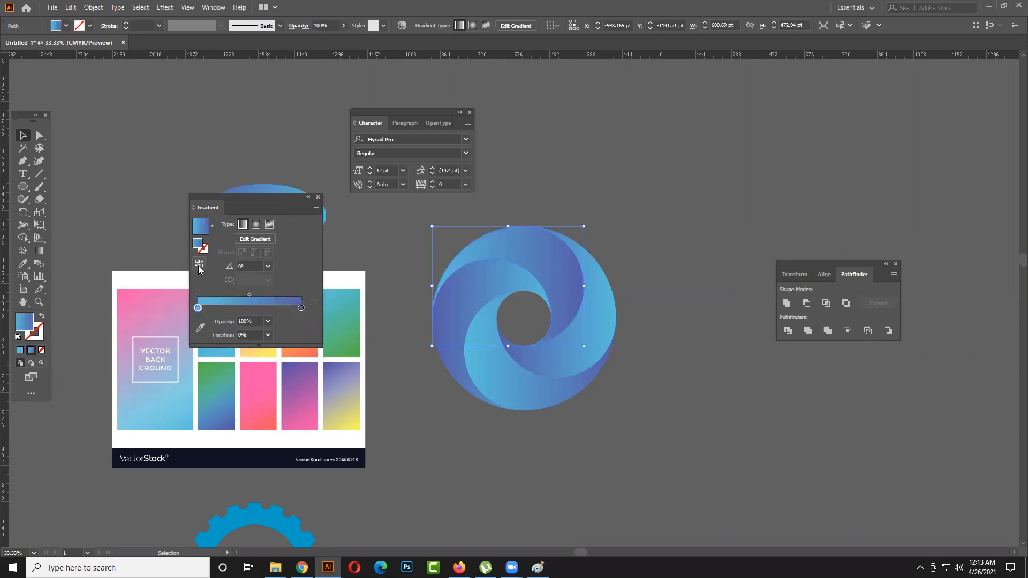
click(741, 345)
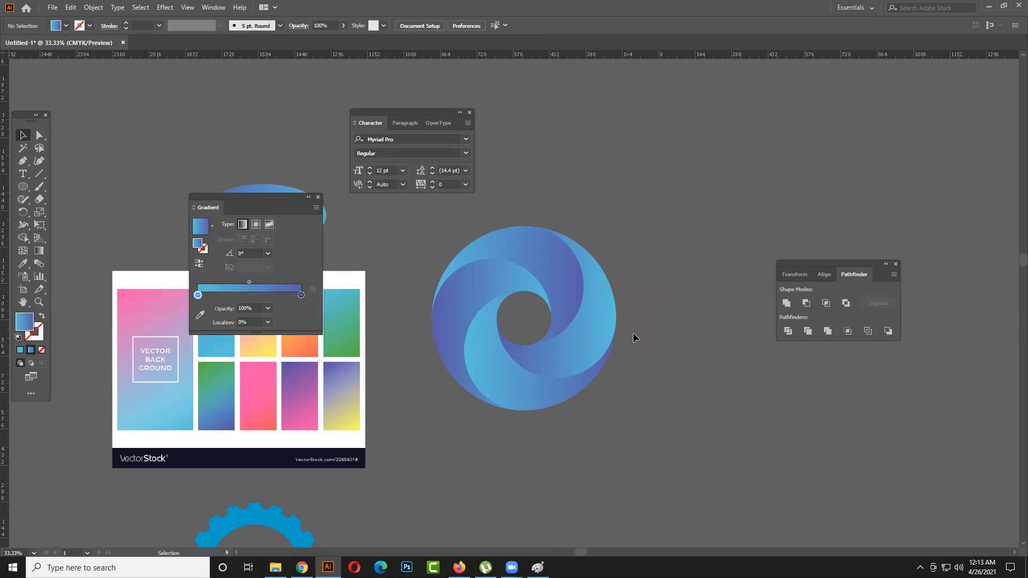
- Move the right blade out of the swirl into the empty area above and to its right
scroll(626, 337, up, 3)
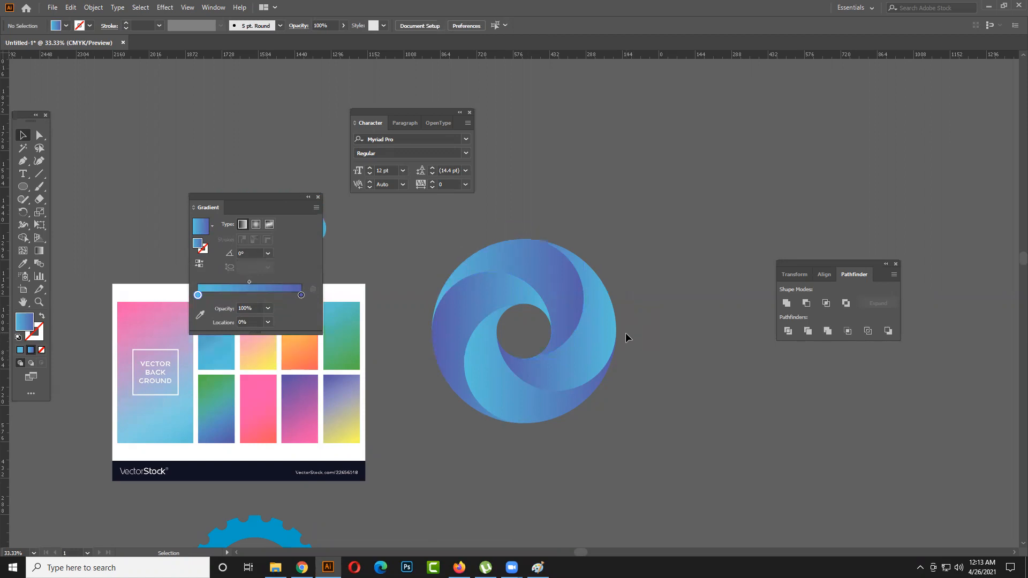
scroll(625, 420, down, 3)
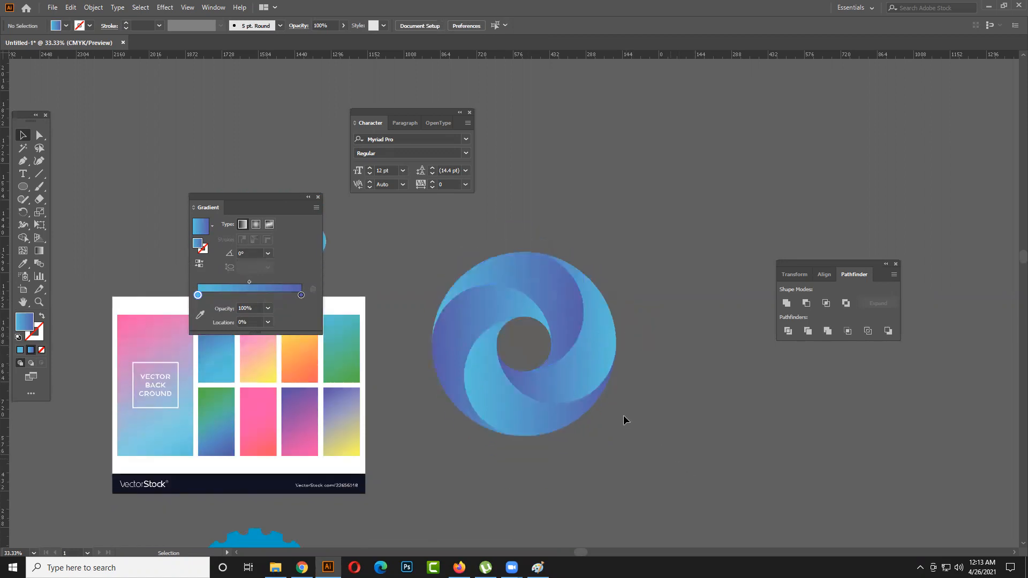
click(590, 327)
click(709, 260)
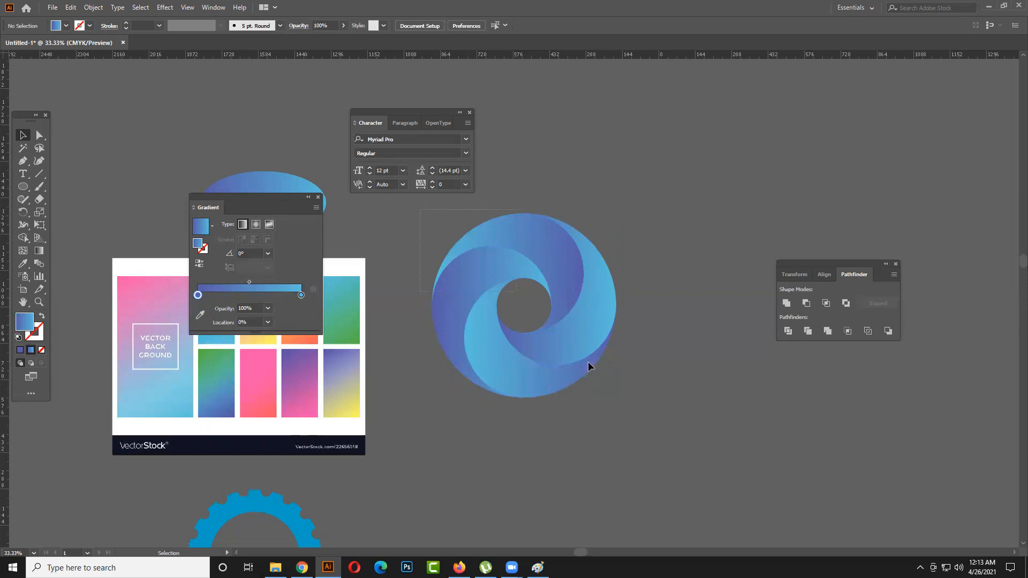
click(627, 400)
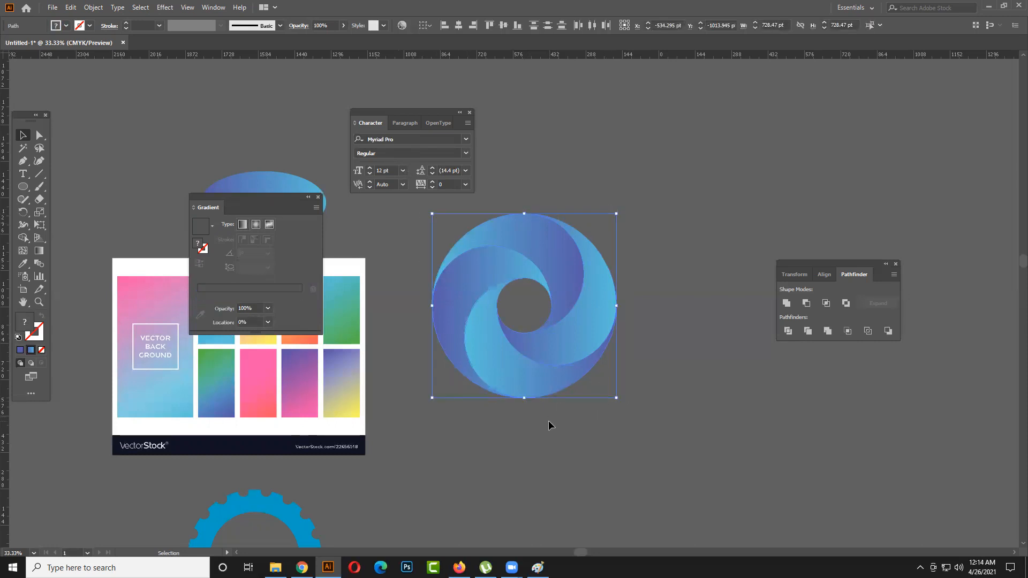
click(619, 416)
drag(548, 349, 783, 211)
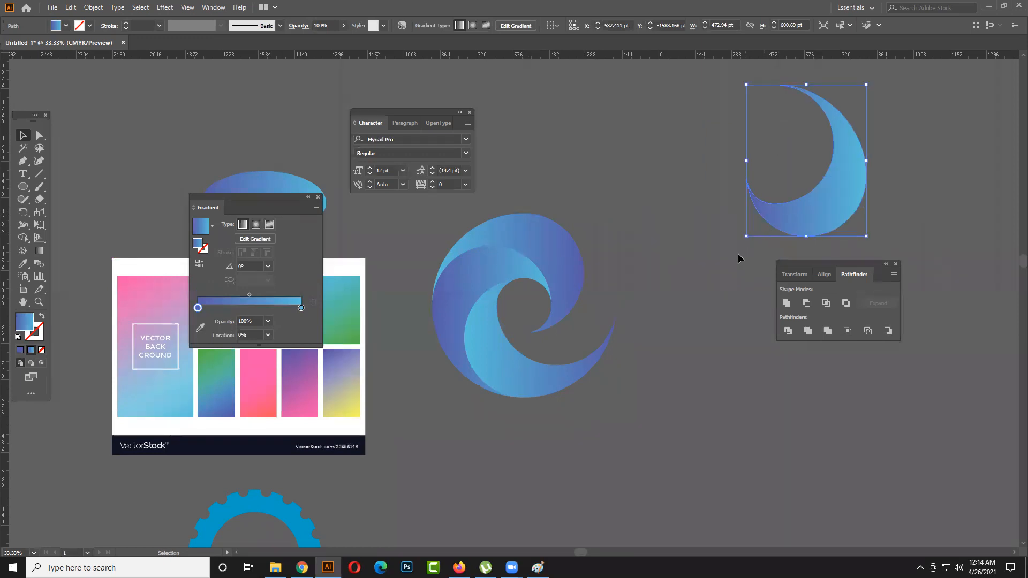
click(570, 426)
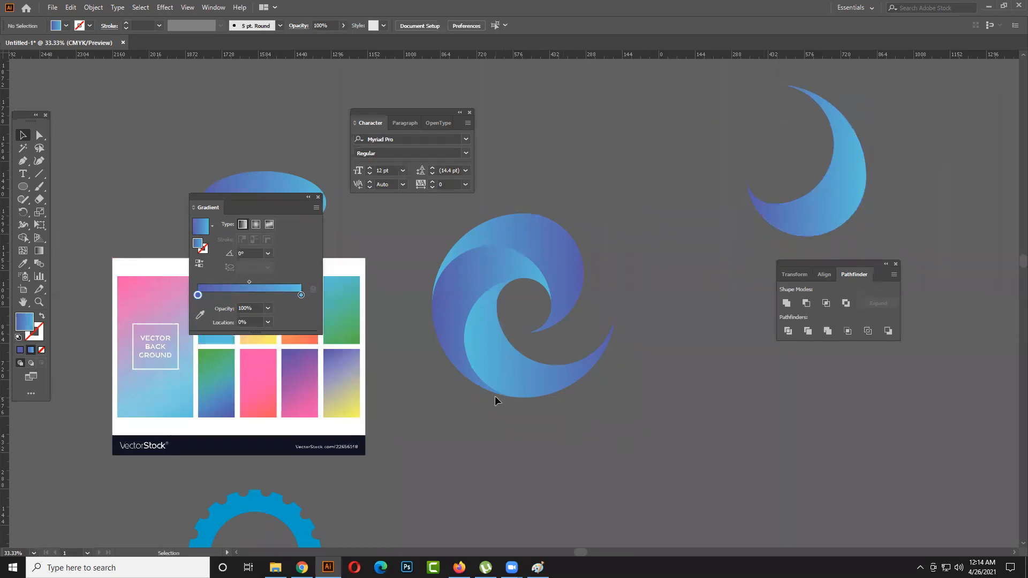
- Merge the swirl's top and left blades into one shape with the Shape Builder tool
click(501, 255)
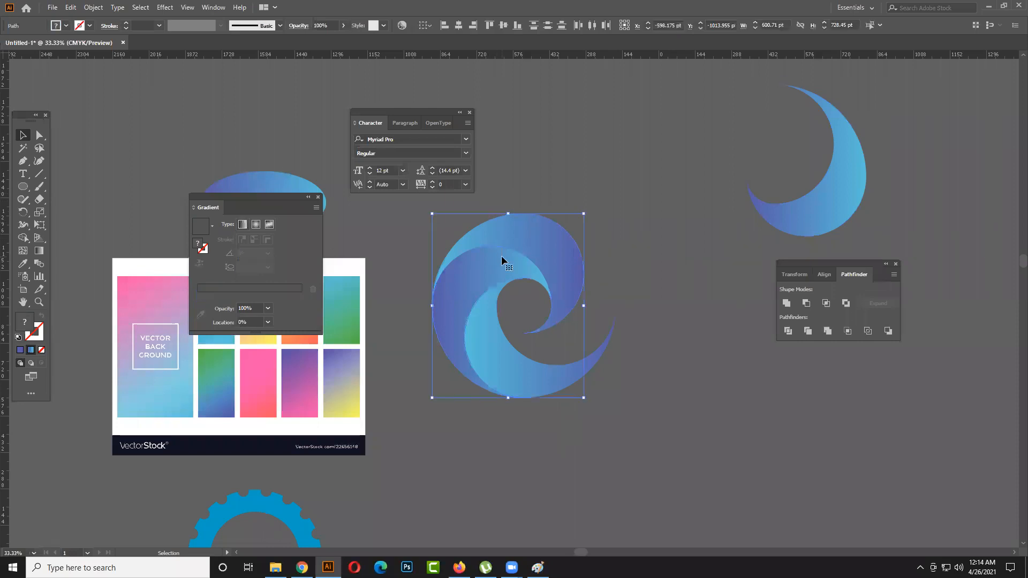
click(23, 238)
drag(525, 245, 501, 255)
click(23, 134)
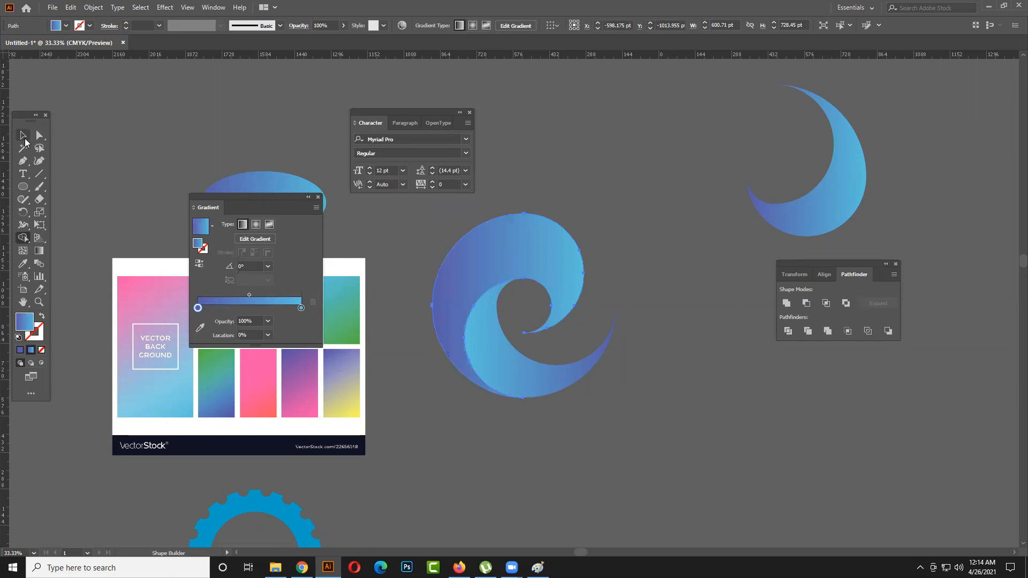
click(646, 279)
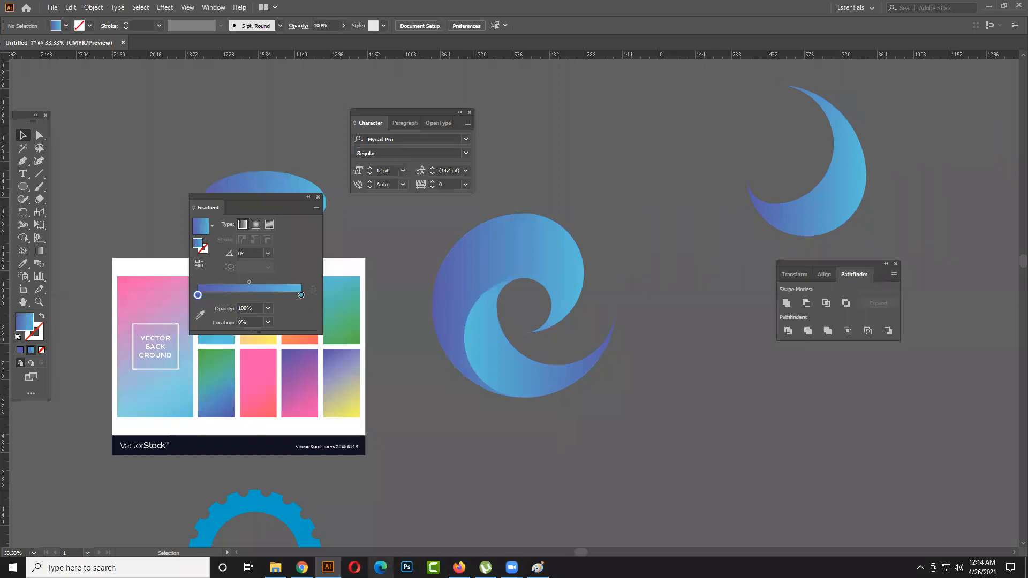
- Try to reshape the merged blade's tip at the swirl's centre by moving its anchor point and curve handle
click(569, 298)
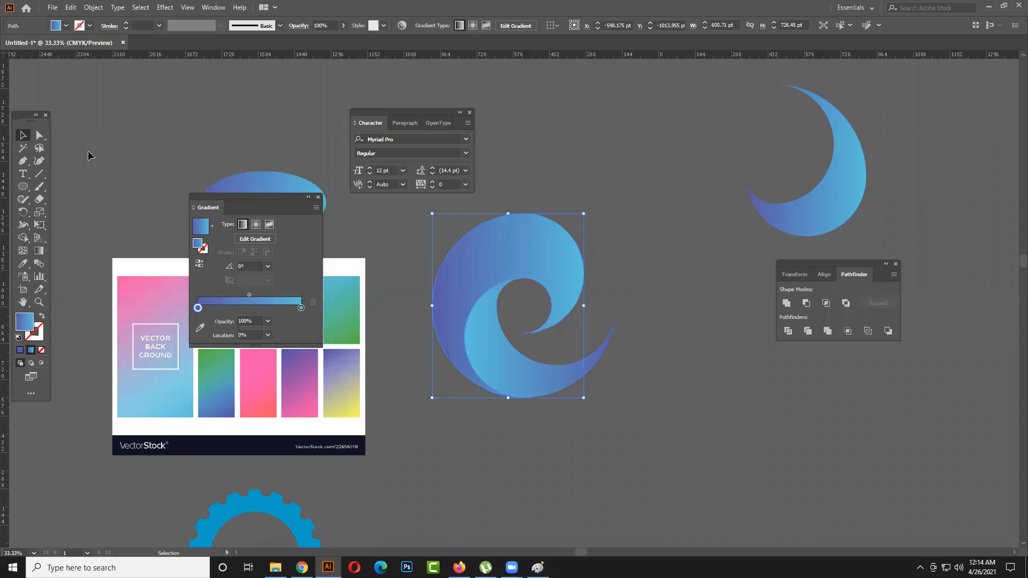
click(39, 135)
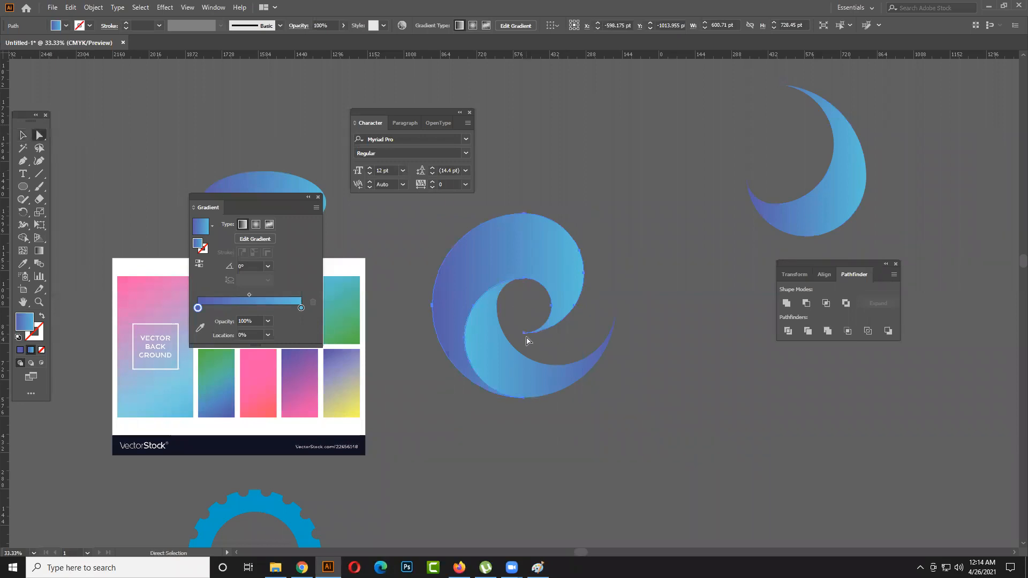
click(522, 332)
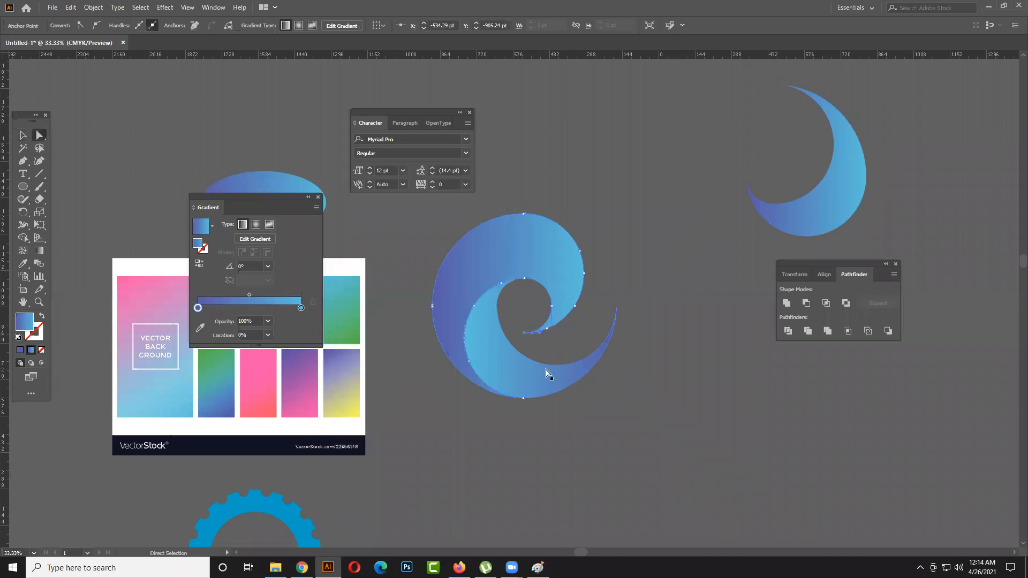
scroll(550, 374, up, 5)
drag(537, 218, 507, 413)
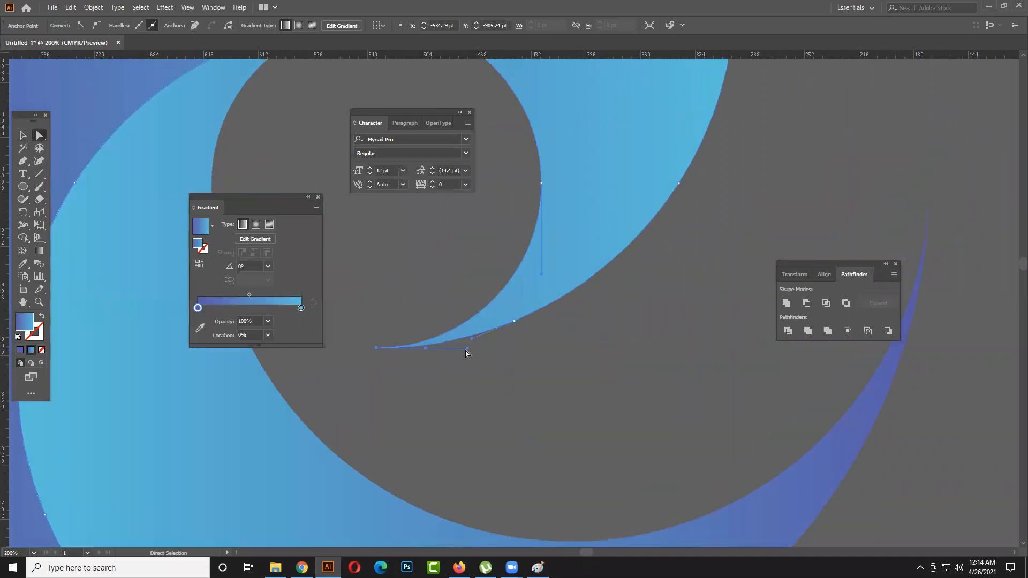
drag(467, 349, 295, 101)
alt+scroll(559, 362, down, 1)
drag(588, 370, 563, 372)
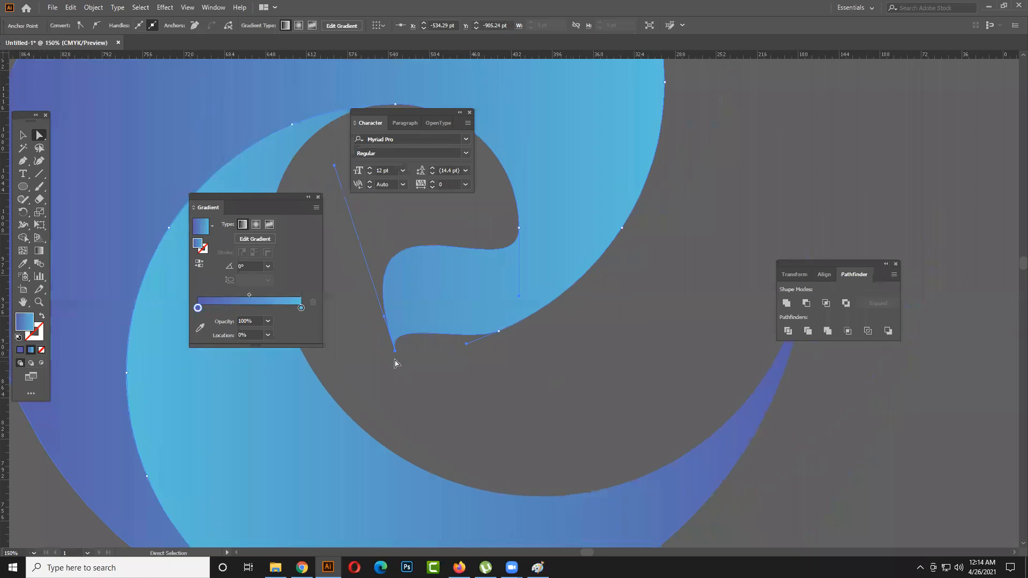
click(395, 351)
drag(395, 351, 382, 354)
key(ctrl+z)
key(ctrl+z)
key(ctrl+z)
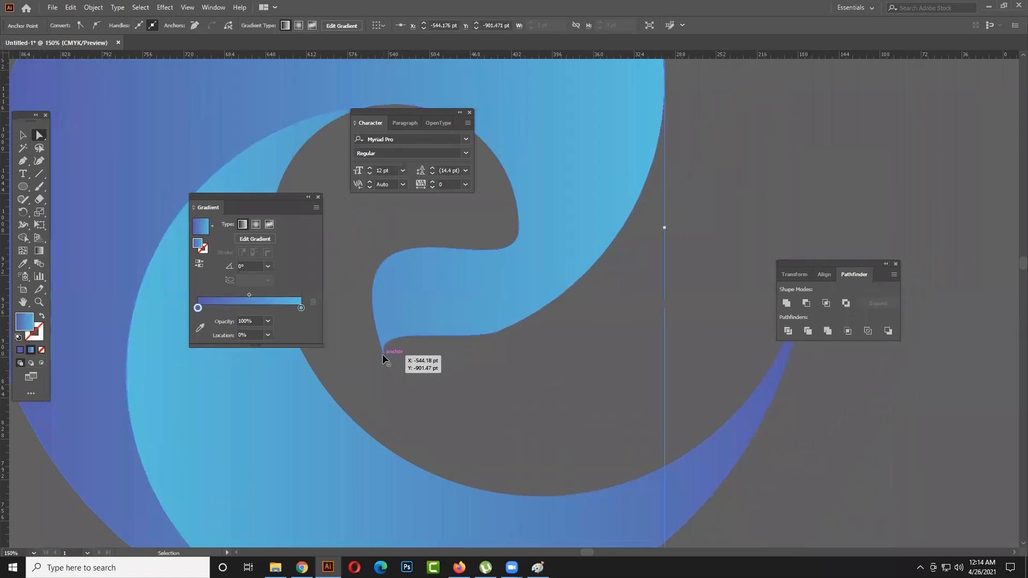
alt+scroll(563, 415, down, 4)
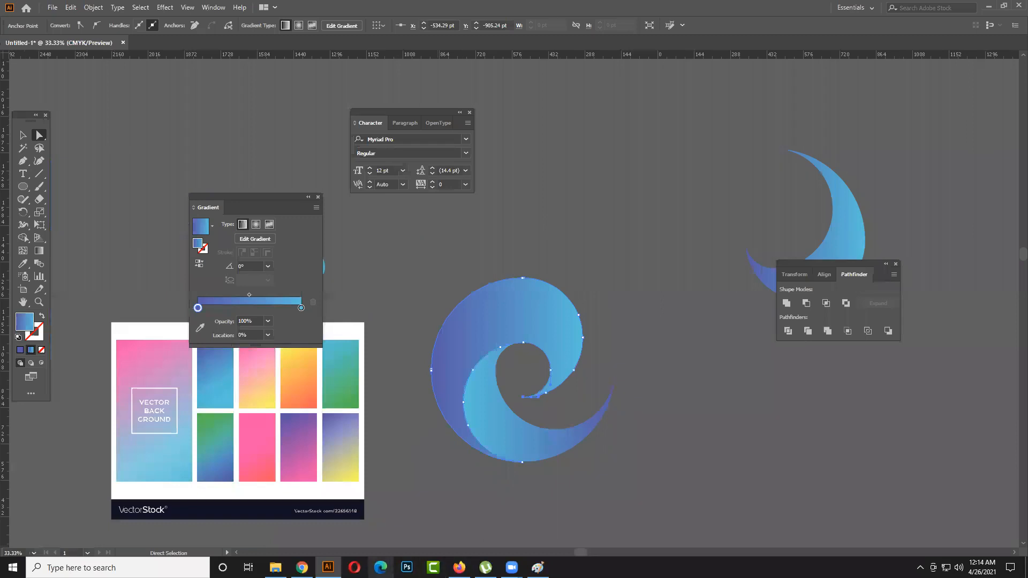
click(23, 135)
click(618, 358)
- Move the detached crescent blade down beside the remaining swirl, level with its right tip
scroll(618, 358, down, 1)
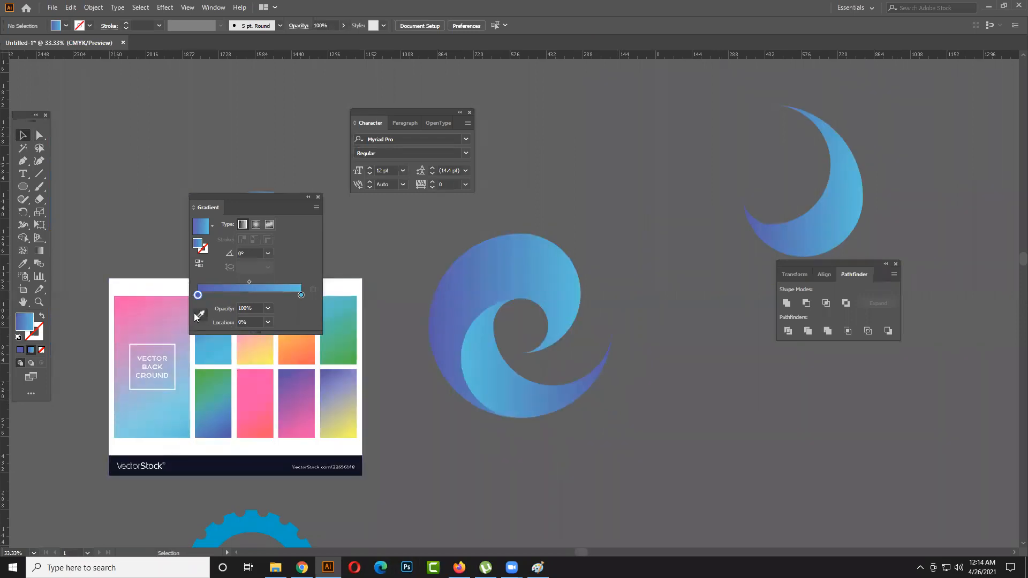
scroll(537, 417, down, 1)
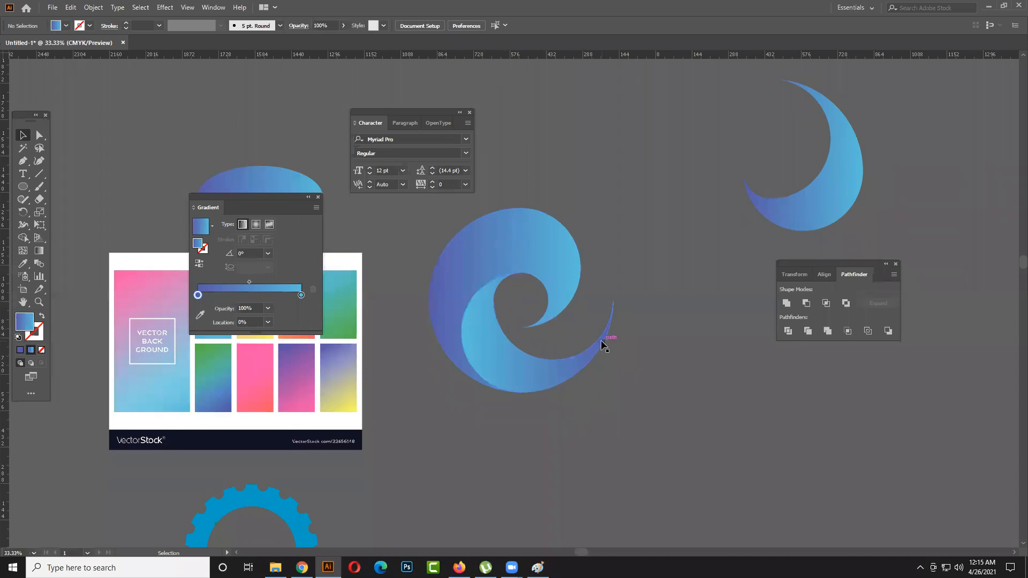
scroll(614, 372, down, 1)
scroll(614, 374, down, 1)
drag(614, 373, 480, 421)
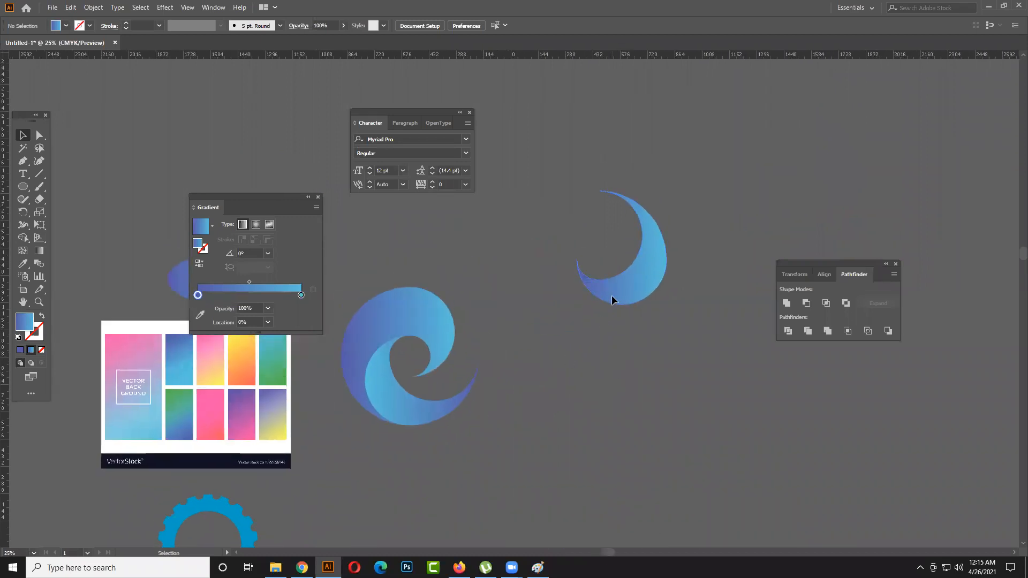
drag(620, 279, 555, 365)
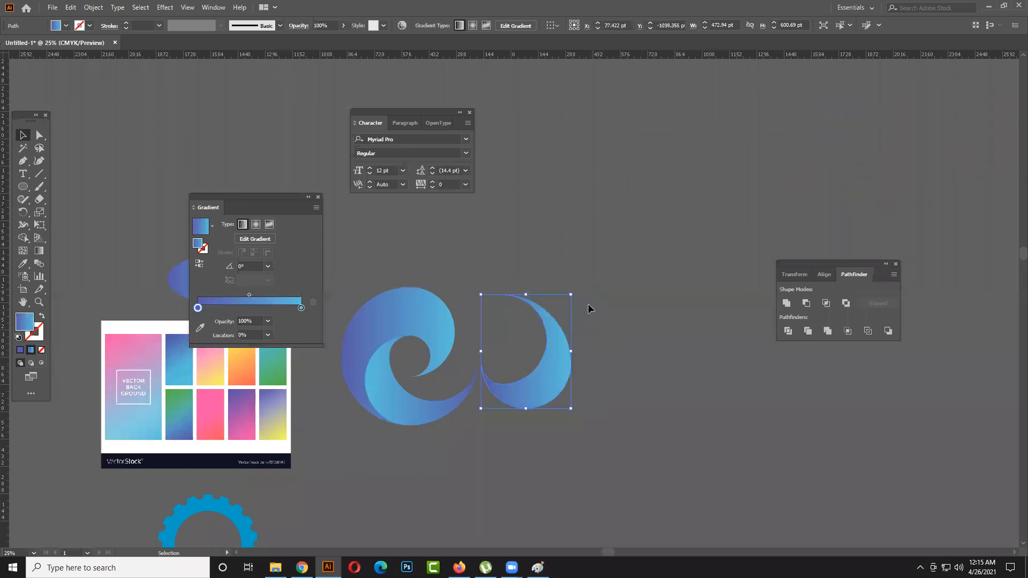
- Rotate the detached crescent about 116° clockwise and place it in the empty area farther right of the swirl
drag(577, 289, 633, 385)
drag(514, 391, 630, 391)
drag(632, 389, 829, 152)
drag(757, 191, 528, 206)
drag(634, 179, 598, 324)
drag(661, 281, 673, 353)
click(672, 353)
- Duplicate the crescent, turn the copy to face the opposite way and overlap it with the original back to back
drag(573, 309, 503, 360)
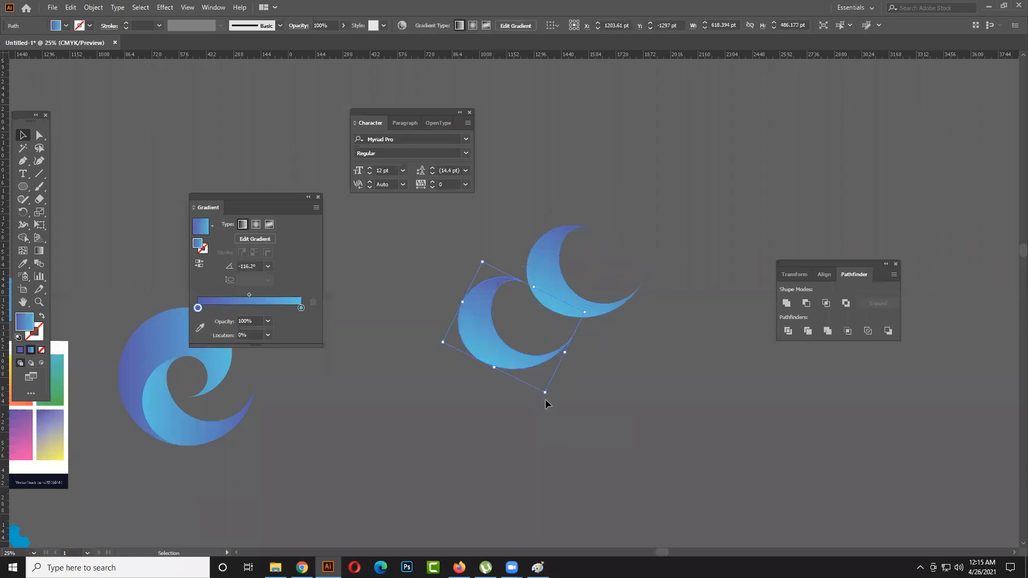
drag(547, 399, 501, 253)
click(629, 354)
mouse_move(552, 367)
mouse_down()
mouse_move(558, 316)
mouse_move(523, 303)
mouse_up()
key(ctrl+z)
click(611, 342)
click(663, 392)
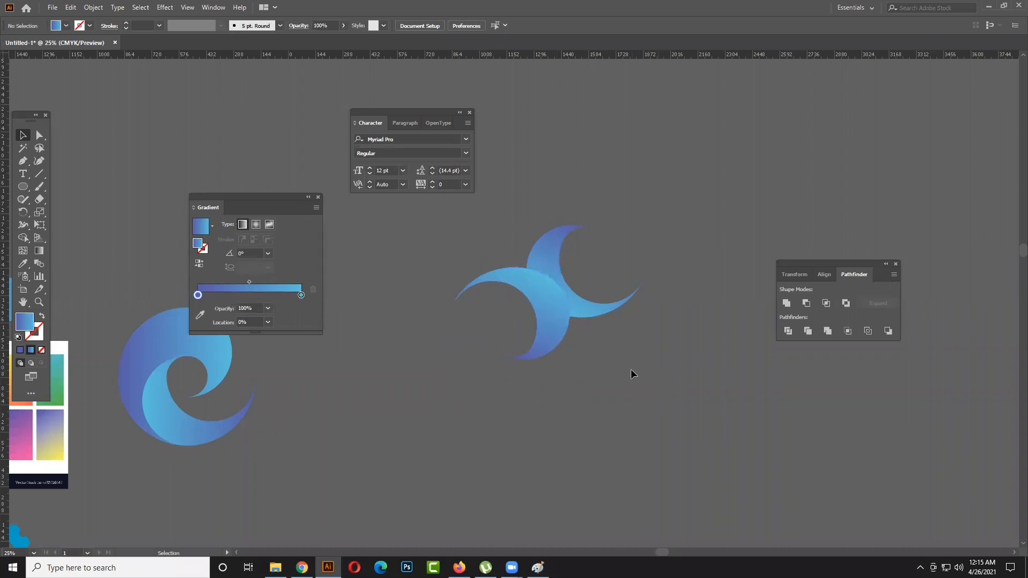
- Merge the two overlapping crescents into a single shape with the Shape Builder tool
click(533, 281)
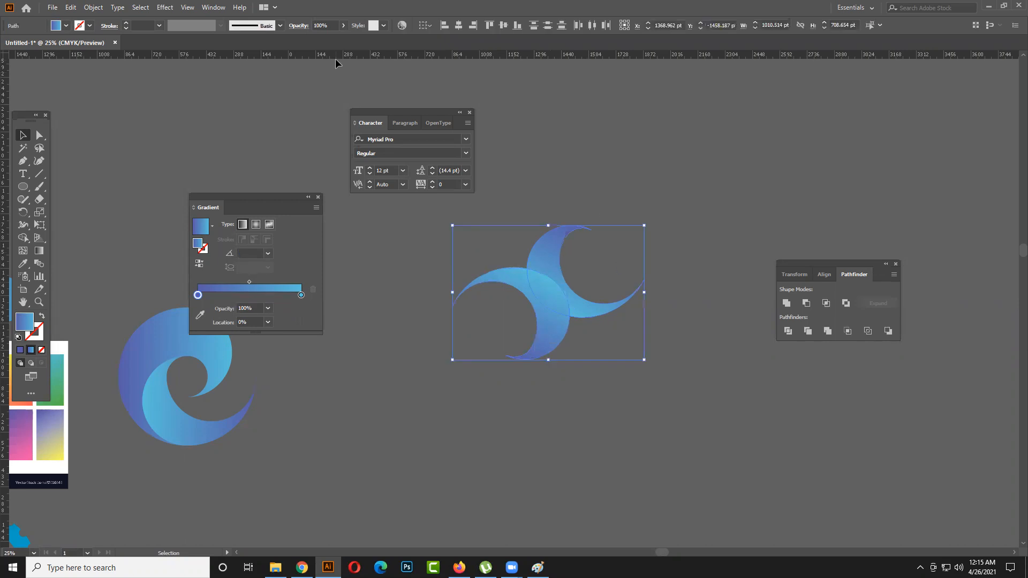
click(23, 238)
drag(546, 320, 557, 280)
click(23, 135)
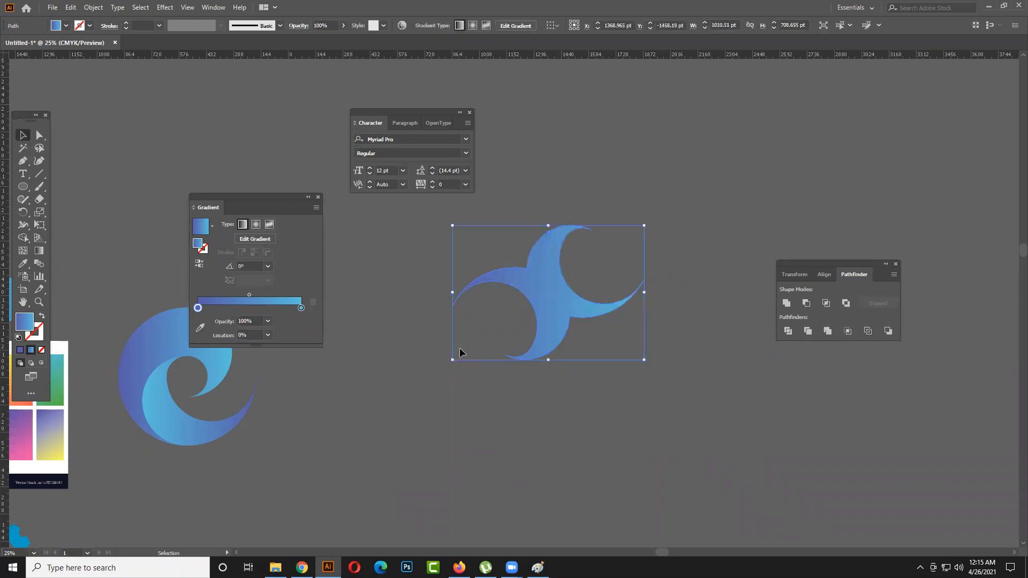
click(424, 422)
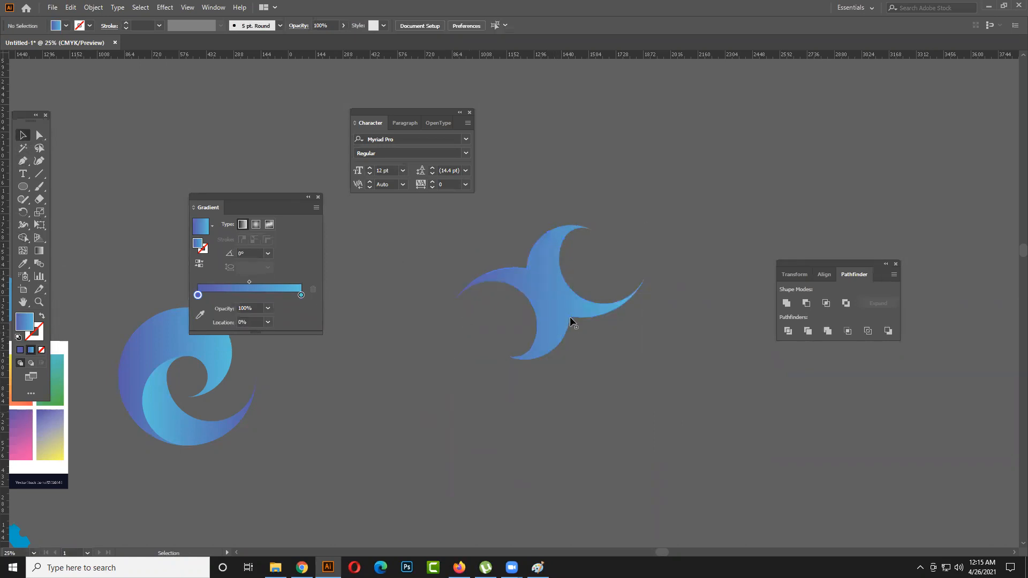
- Rotate the merged crescent shape about 27° clockwise and move it slightly down
click(550, 304)
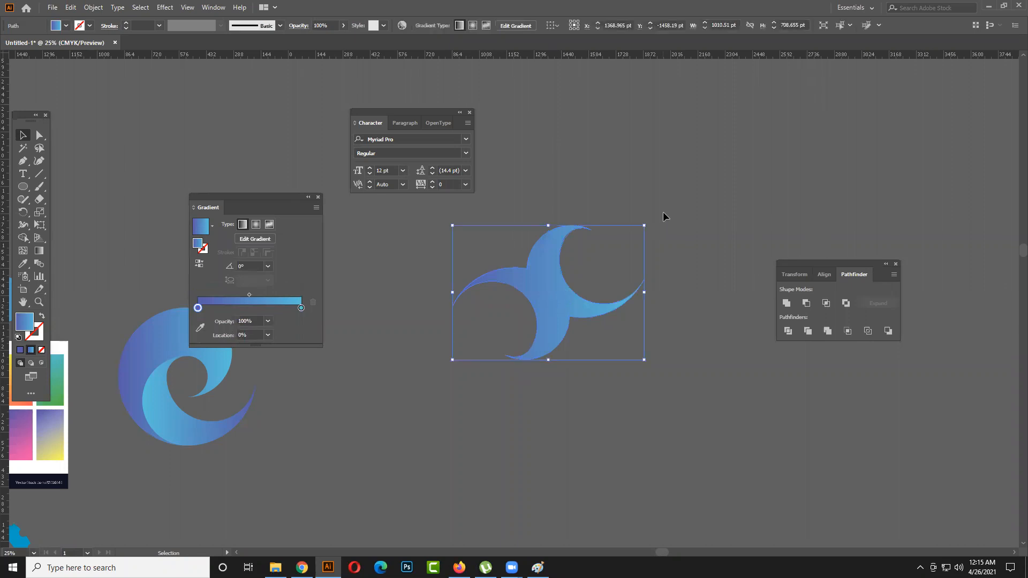
drag(646, 217, 672, 258)
click(623, 329)
drag(566, 310, 562, 364)
drag(650, 306, 654, 319)
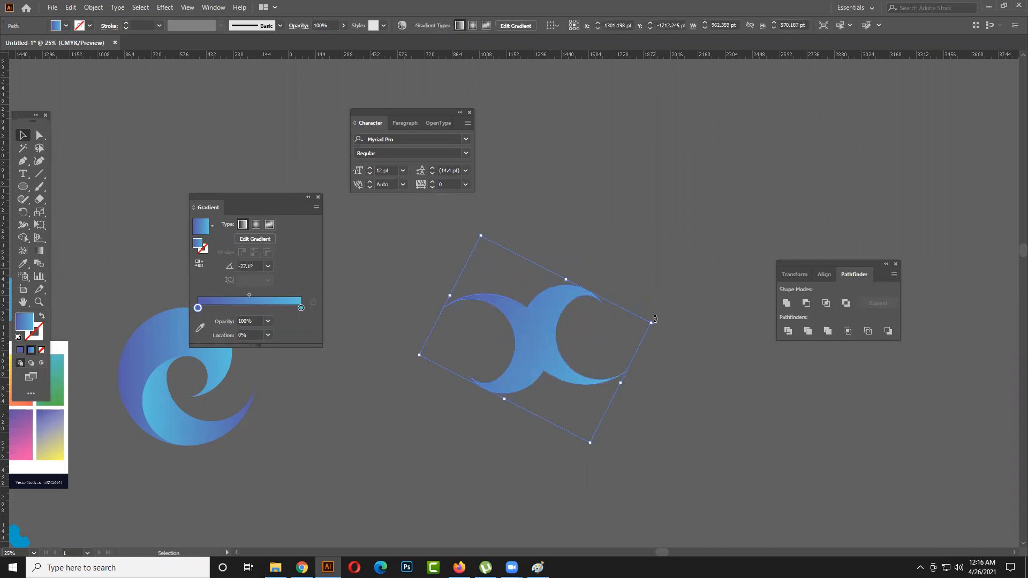
click(627, 394)
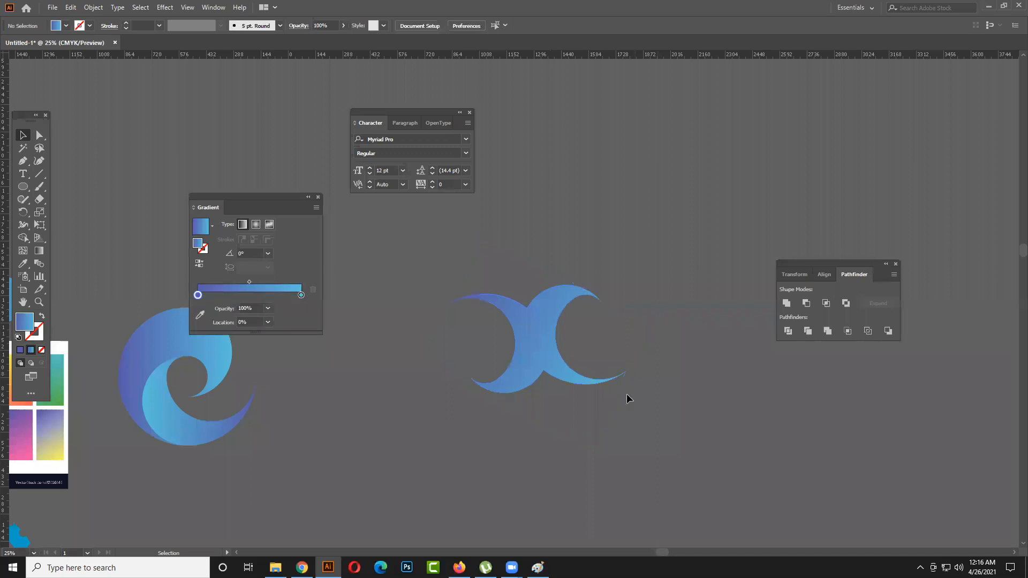
key(a)
key(v)
scroll(647, 364, right, 4)
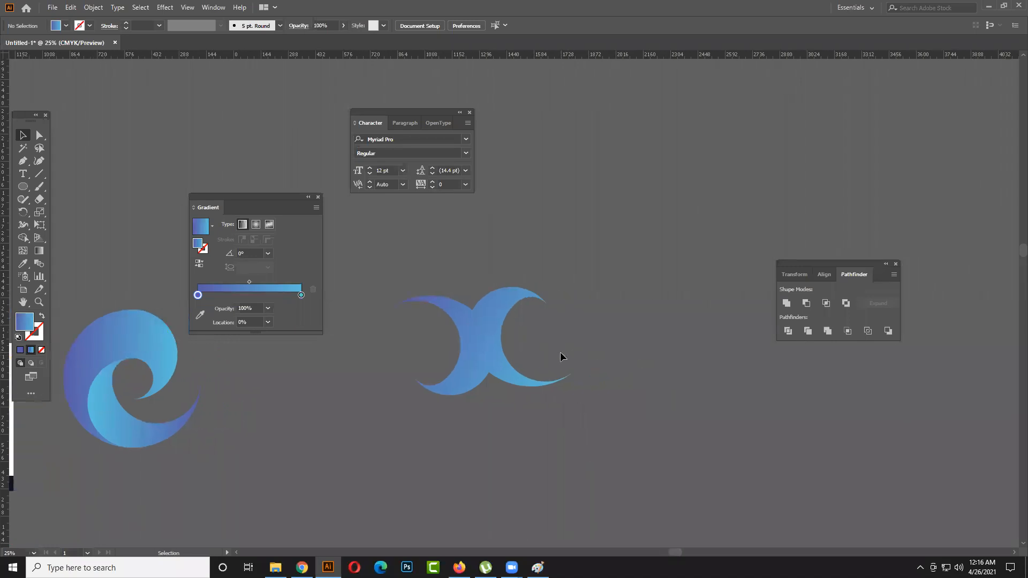
click(494, 363)
click(651, 376)
mouse_move(485, 346)
mouse_down()
mouse_move(475, 348)
mouse_move(505, 345)
mouse_up()
- Undo the rotation and merge of the crescent shape, back to the two separate overlapping crescents
key(ctrl+z)
key(ctrl+z)
click(645, 354)
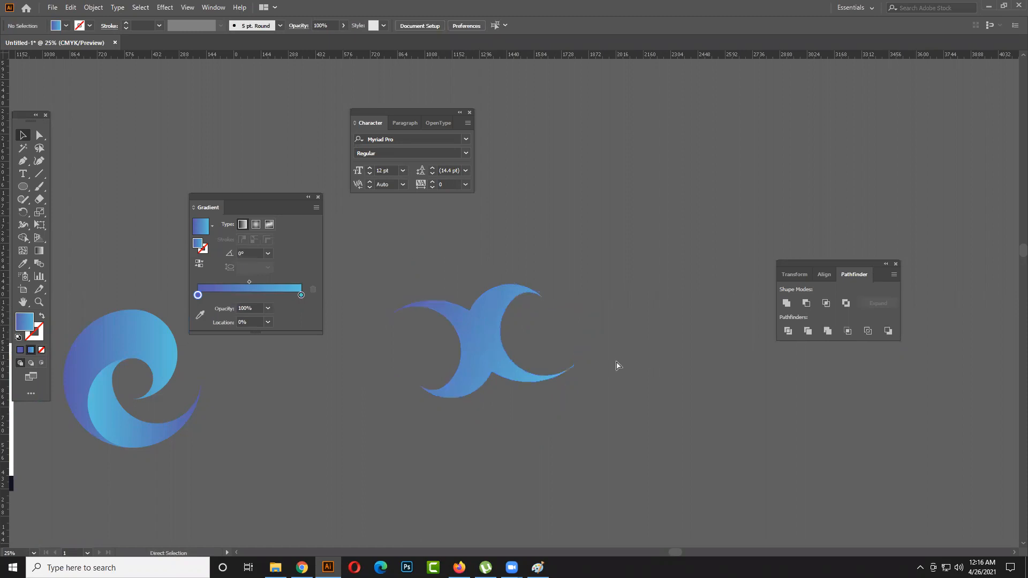
key(ctrl+shift+z)
key(ctrl+shift+z)
click(630, 357)
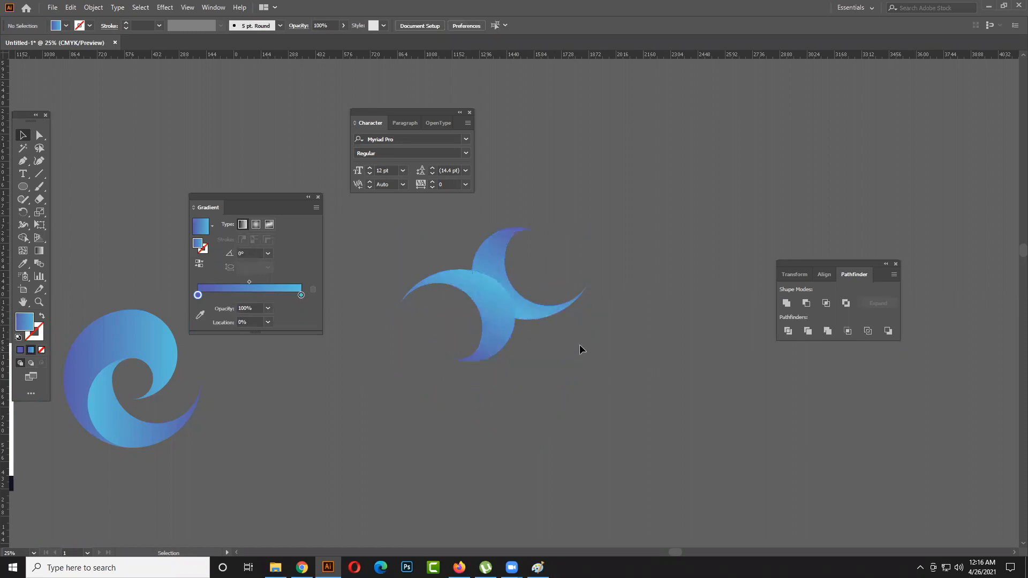
- Duplicate the overlapping crescent pair, scale the copy down to a bit over half size and place it right of the original
click(488, 326)
click(555, 347)
drag(539, 346, 693, 375)
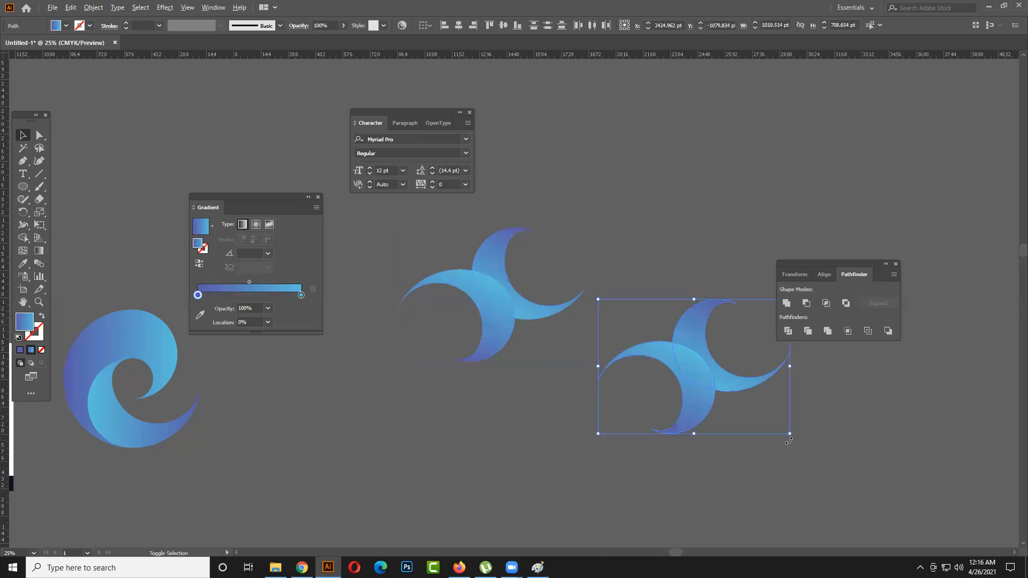
drag(789, 441, 745, 419)
click(745, 419)
drag(690, 367, 667, 337)
click(613, 390)
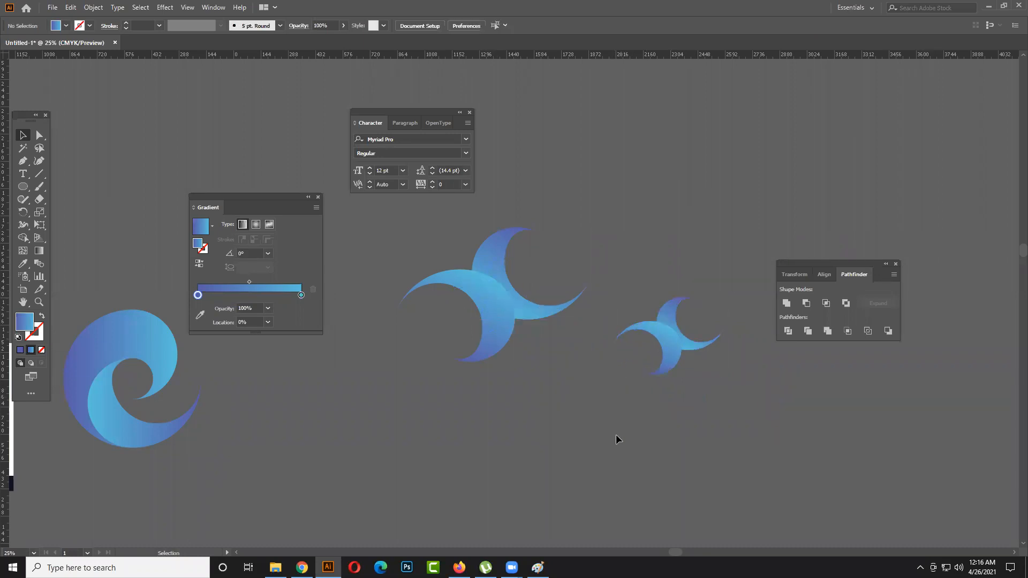
- Merge the two crescents of the smaller copy into one shape with the Shape Builder tool
click(666, 318)
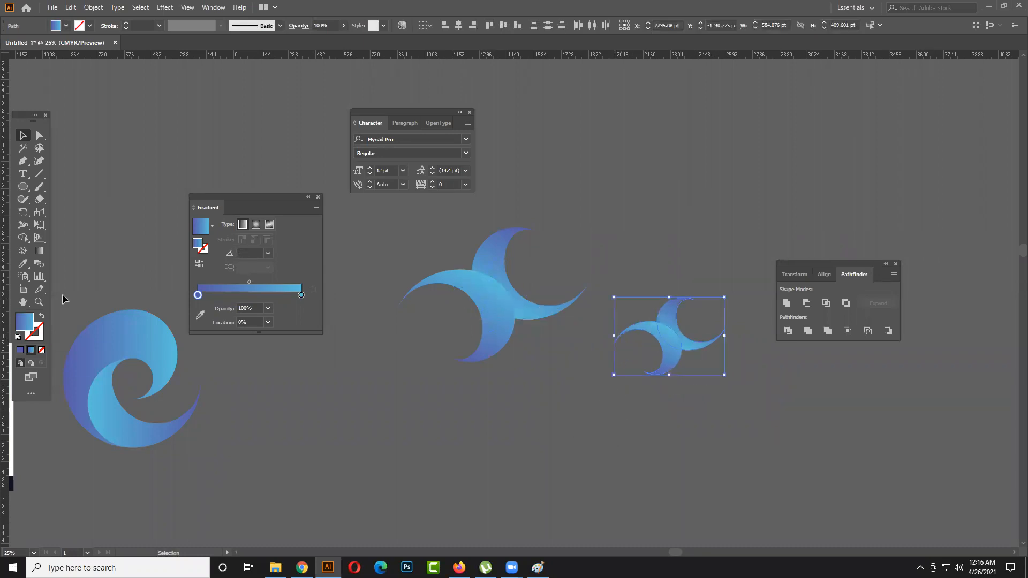
click(23, 237)
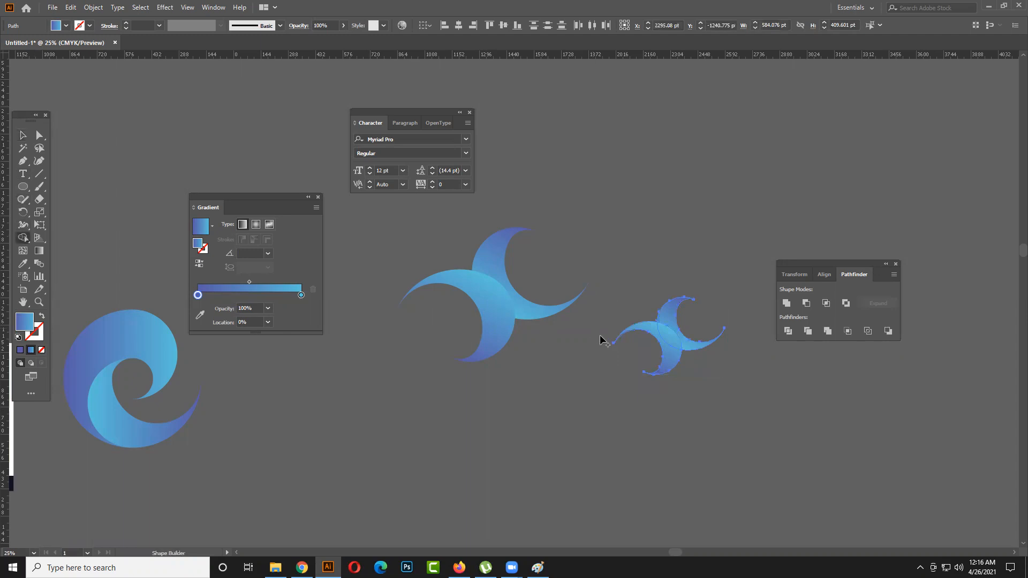
drag(665, 356, 670, 326)
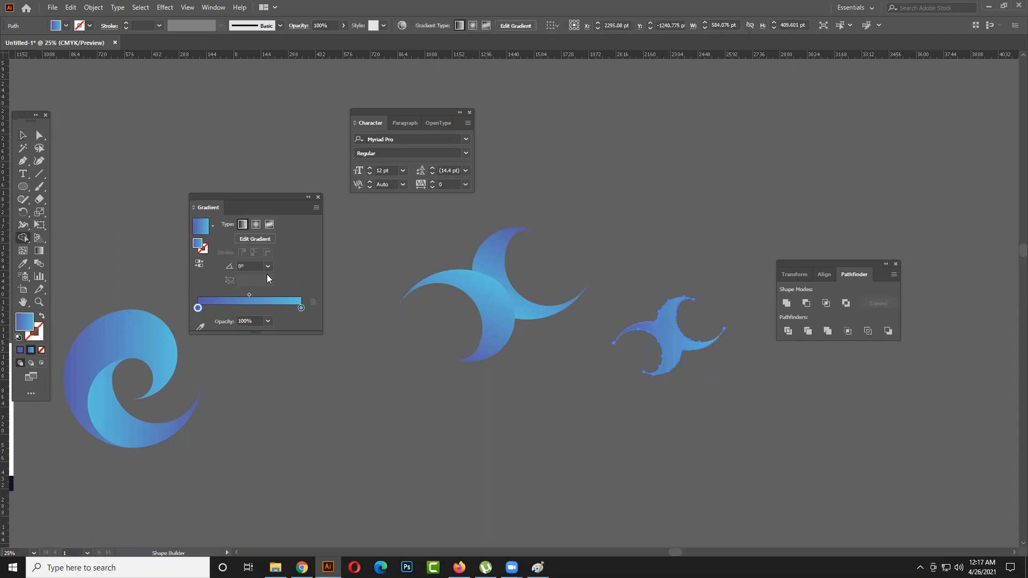
click(23, 135)
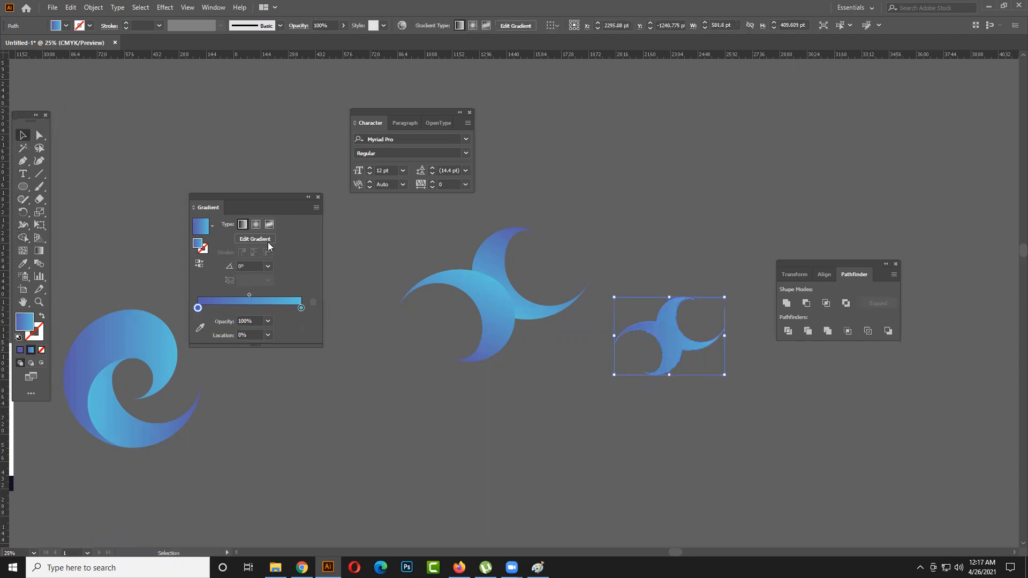
click(565, 435)
- Move the small merged shape just below the original pair and rotate it about 23° clockwise
drag(664, 349, 582, 388)
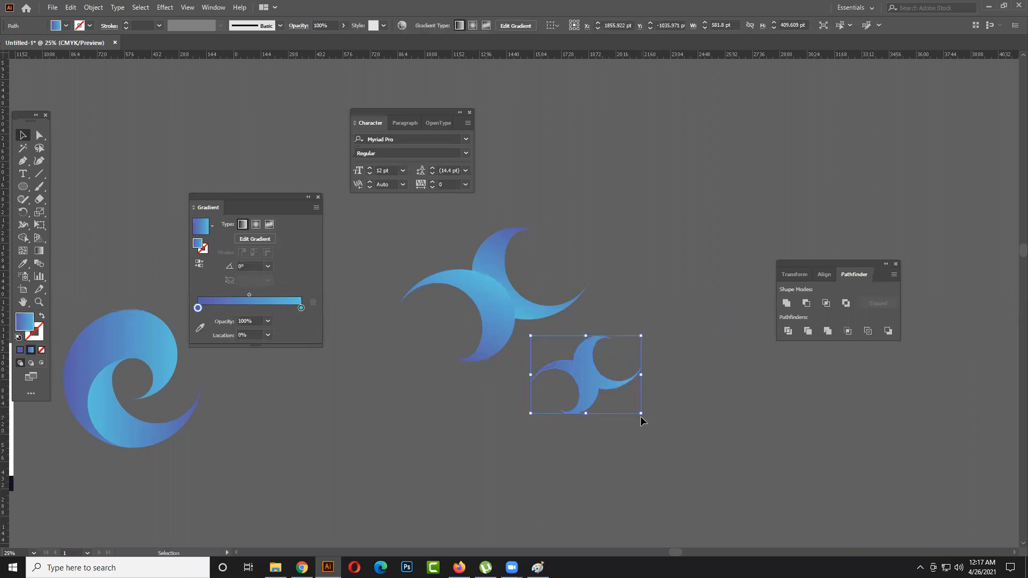
click(621, 418)
click(605, 389)
mouse_move(651, 421)
mouse_down()
mouse_move(603, 435)
mouse_move(642, 432)
mouse_up()
click(690, 435)
- Fill the small merged shape with white and move the Gradient panel clear of it
scroll(596, 394, up, 3)
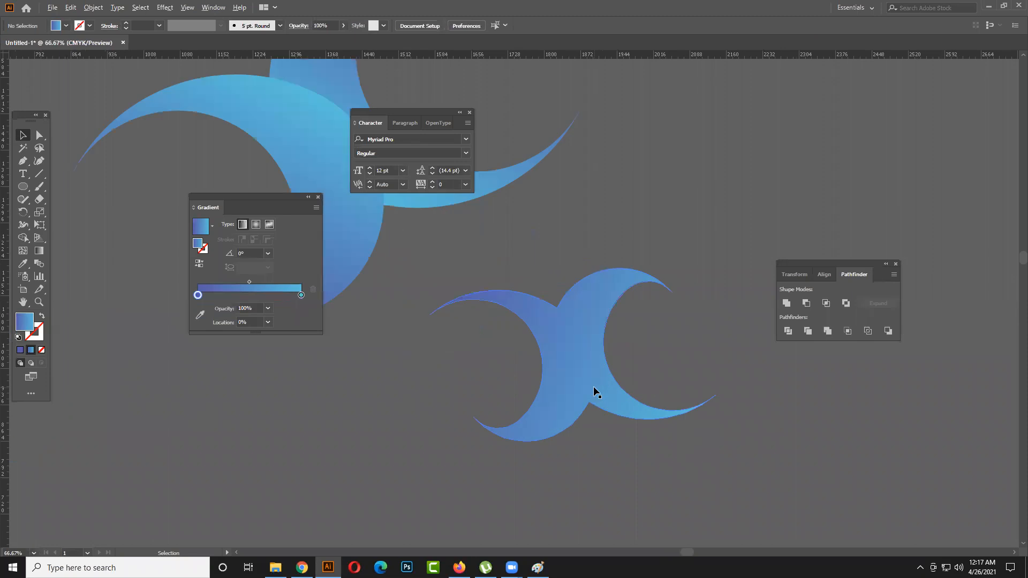
scroll(593, 386, up, 1)
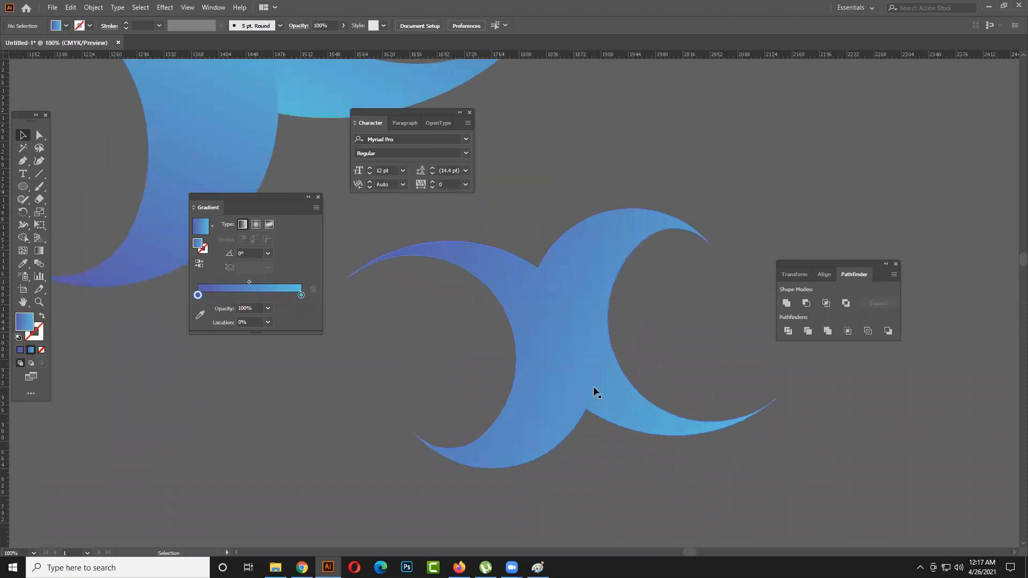
click(560, 348)
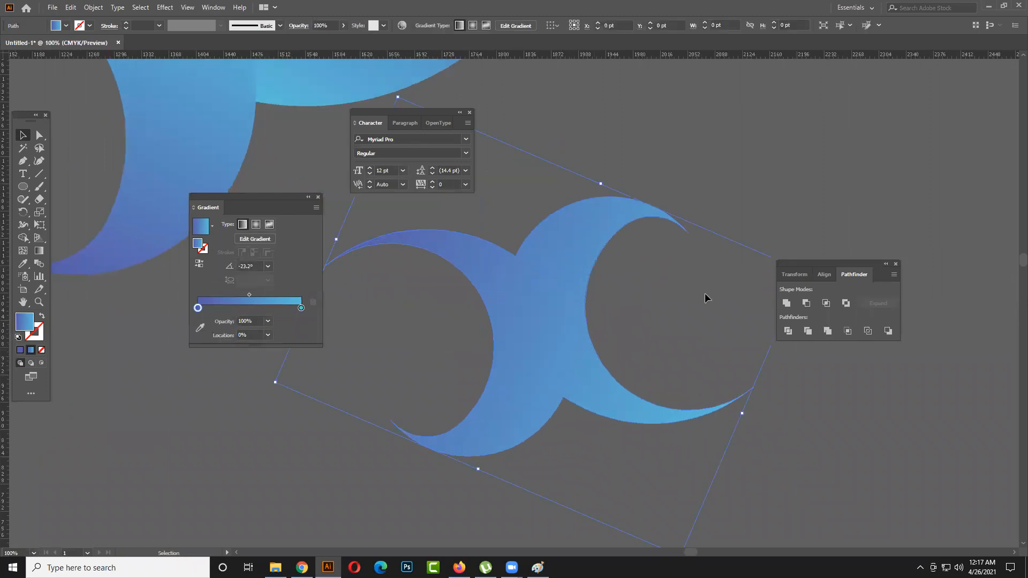
click(66, 25)
click(22, 43)
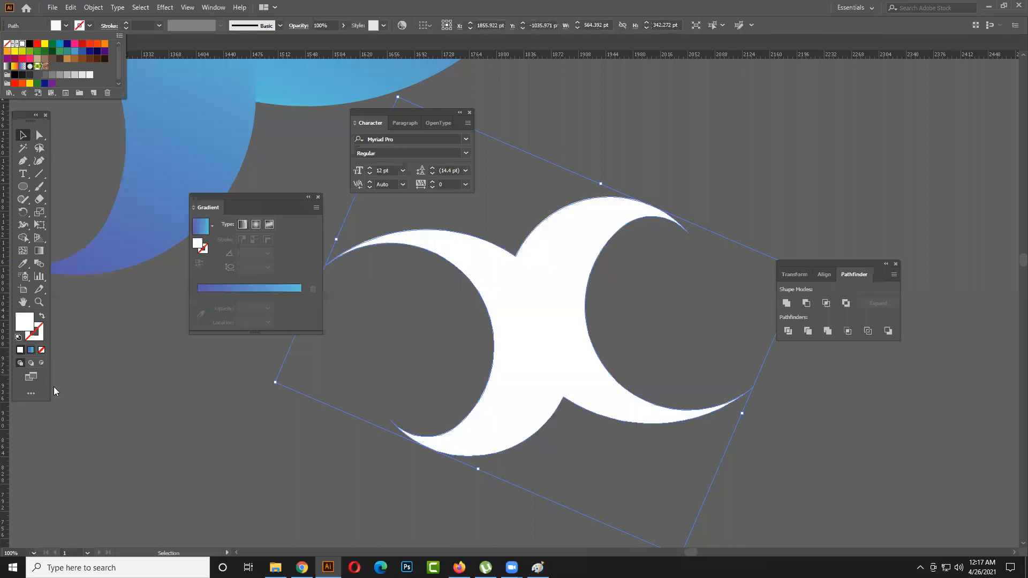
drag(246, 197, 129, 155)
click(172, 388)
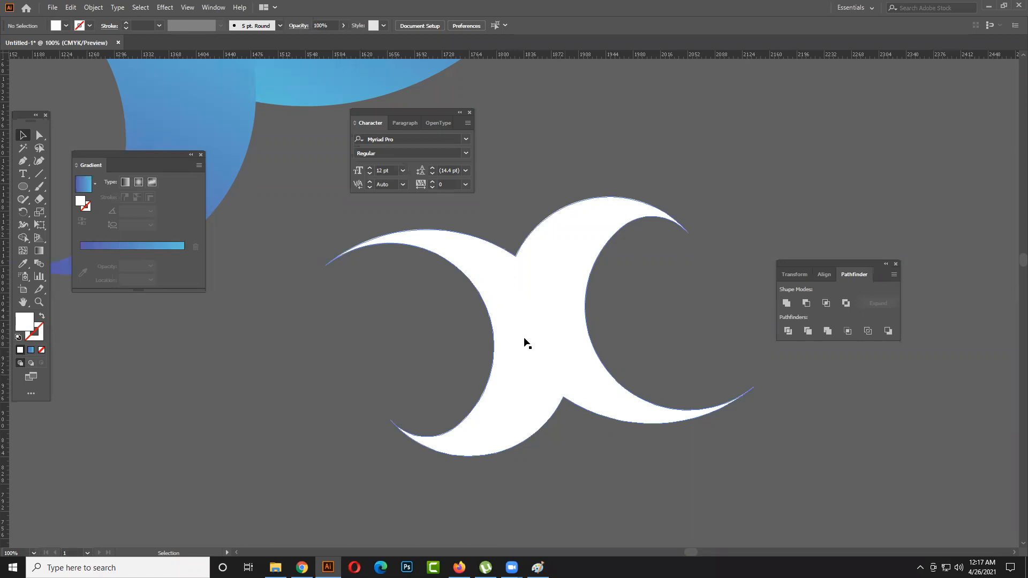
- Draw a closed, curved blade with the Pen tool diagonally across the white shape's middle, tapering to a point at its lower left
click(23, 161)
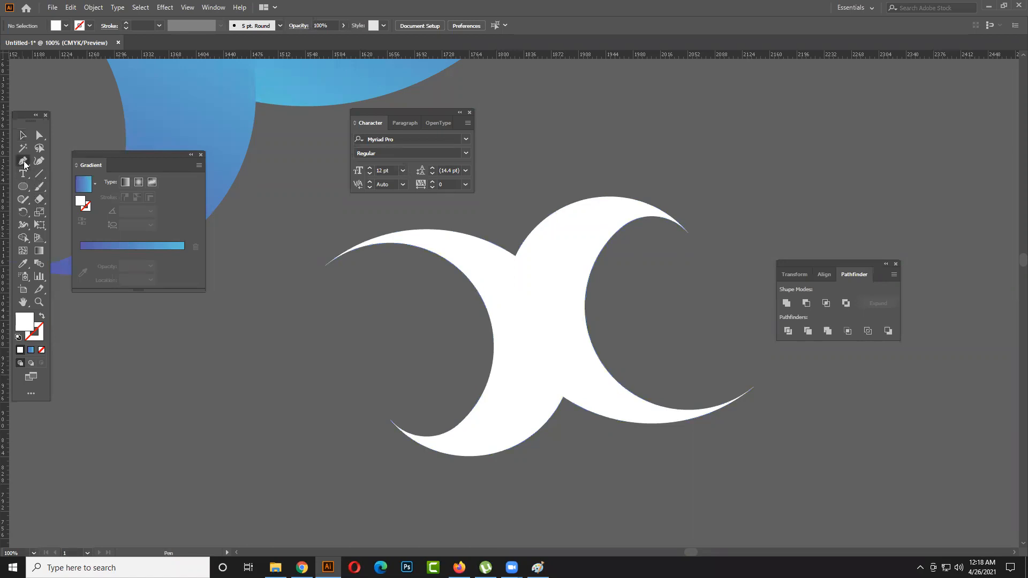
click(439, 365)
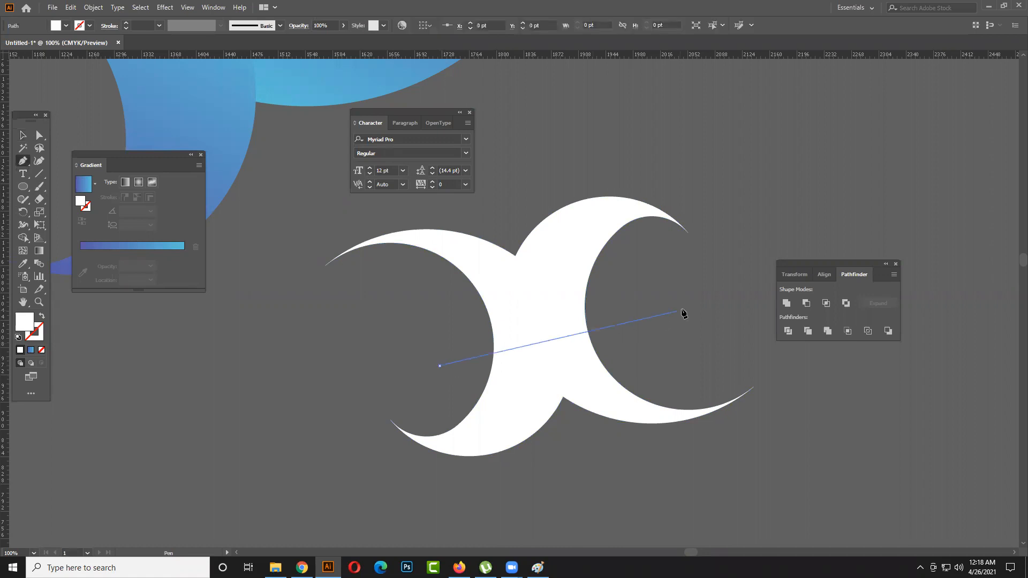
key(Escape)
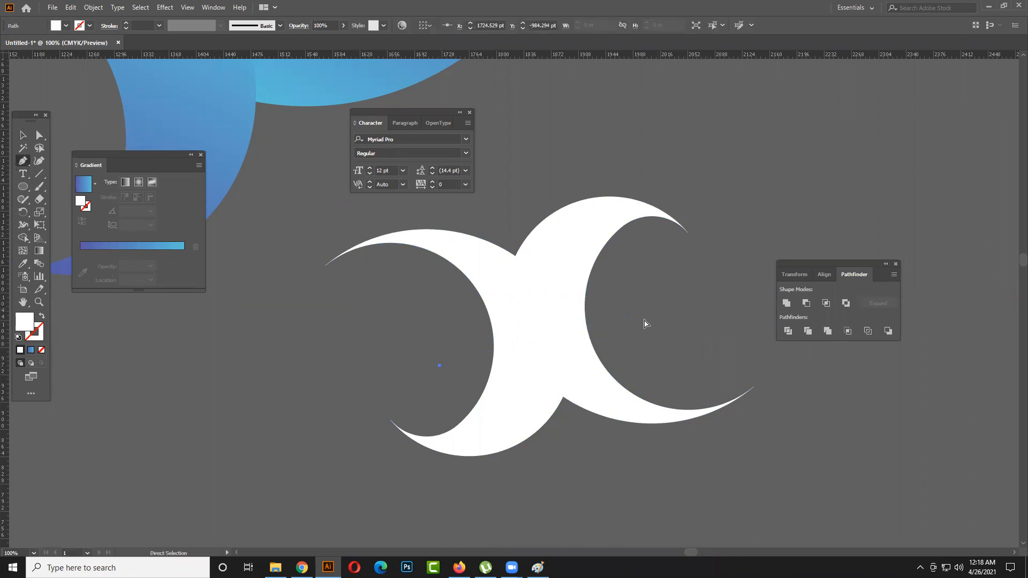
click(441, 373)
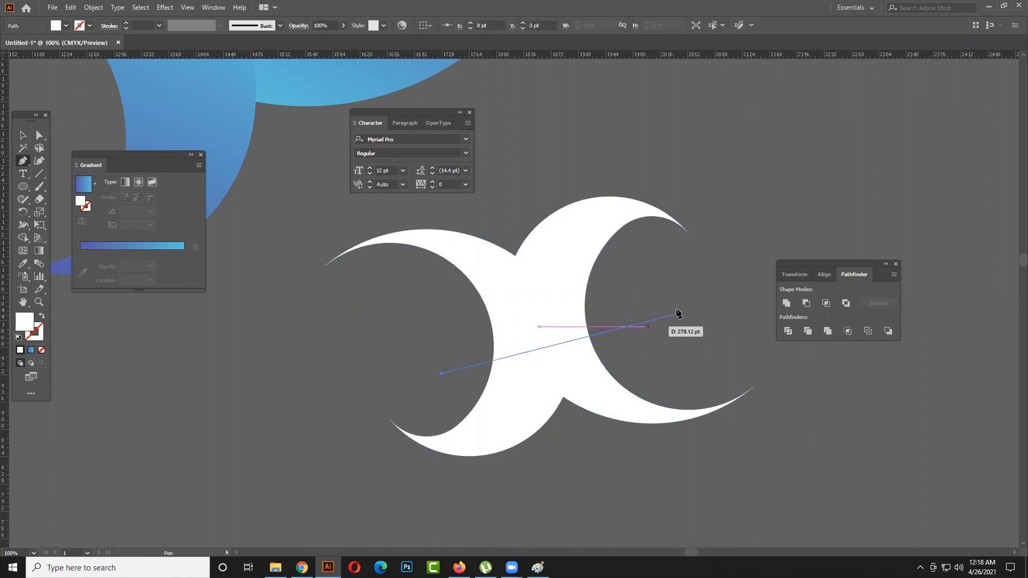
drag(704, 301, 782, 332)
click(705, 299)
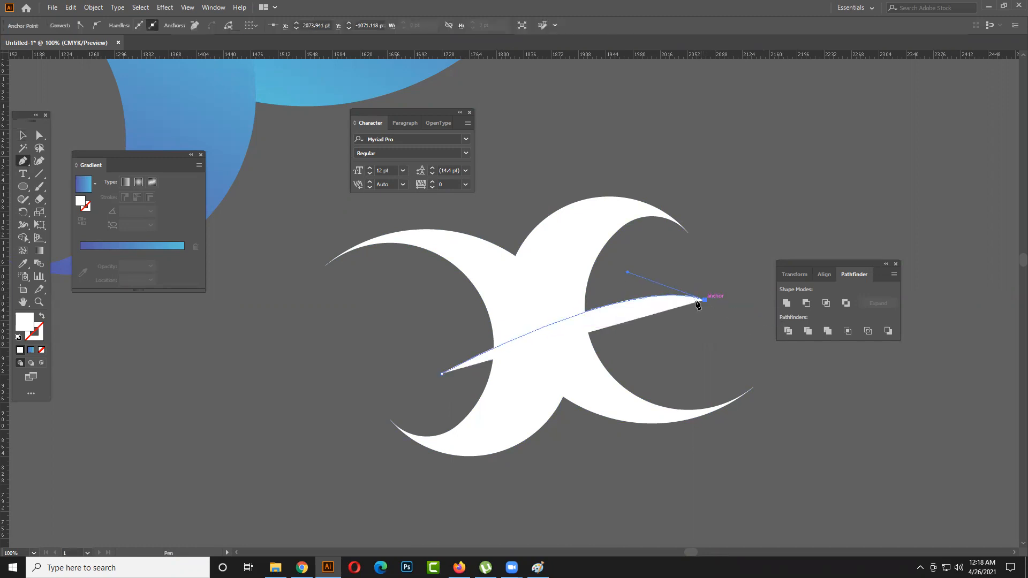
click(692, 252)
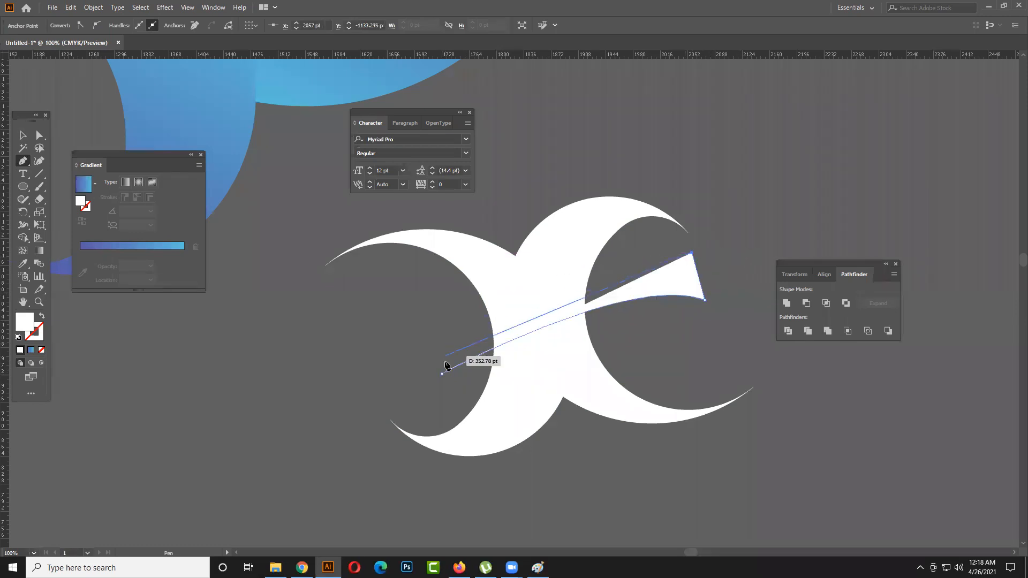
drag(440, 372, 267, 502)
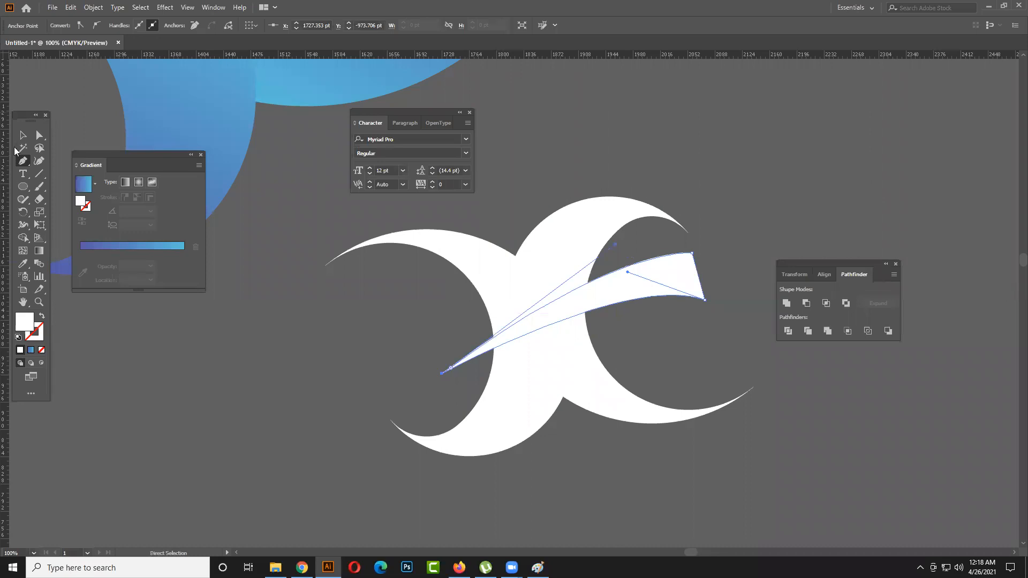
- Subtract the curved blade from the white shape with Minus Front, cutting it into upper and lower pieces
key(v)
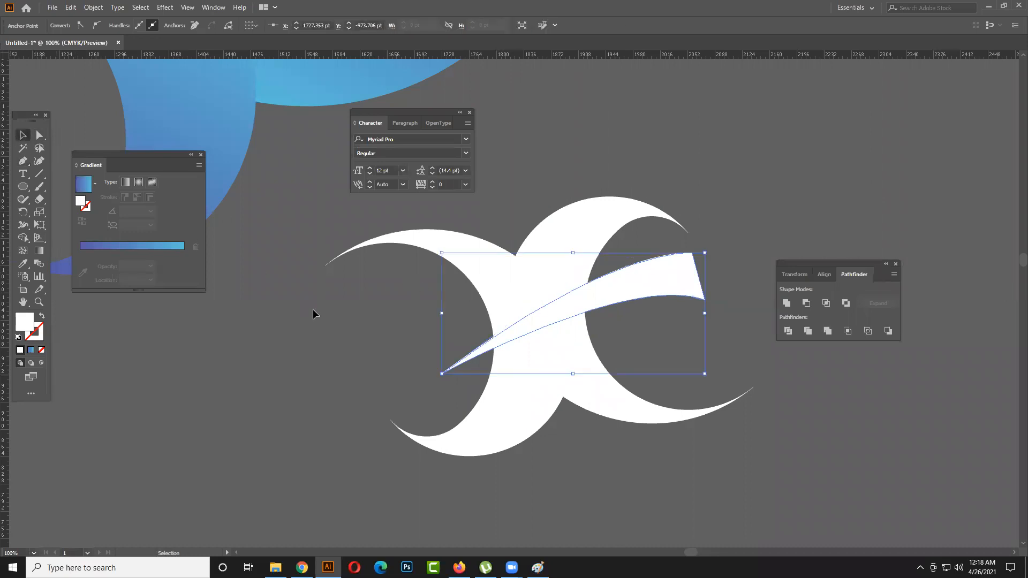
drag(372, 326, 556, 357)
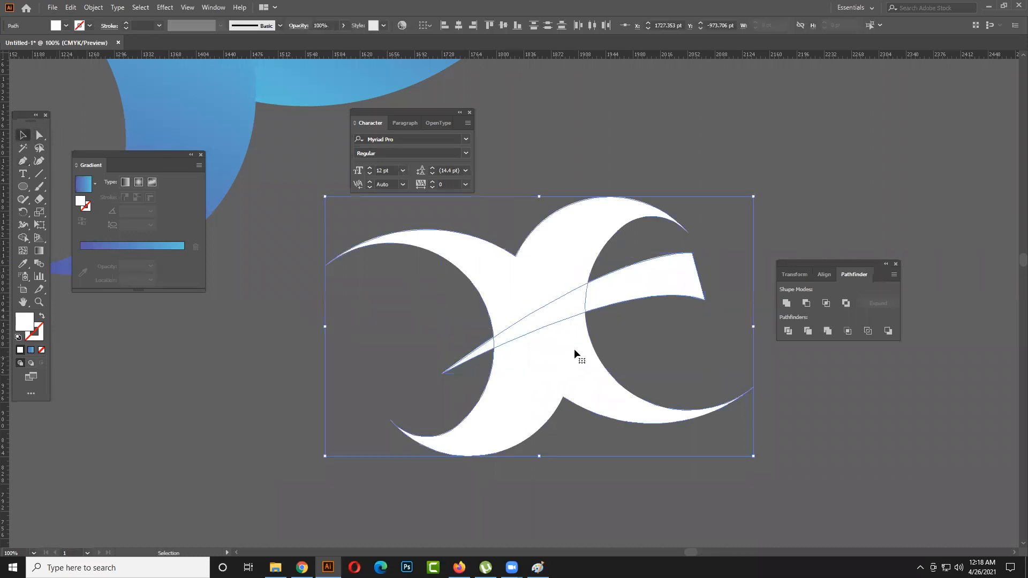
click(806, 303)
click(695, 327)
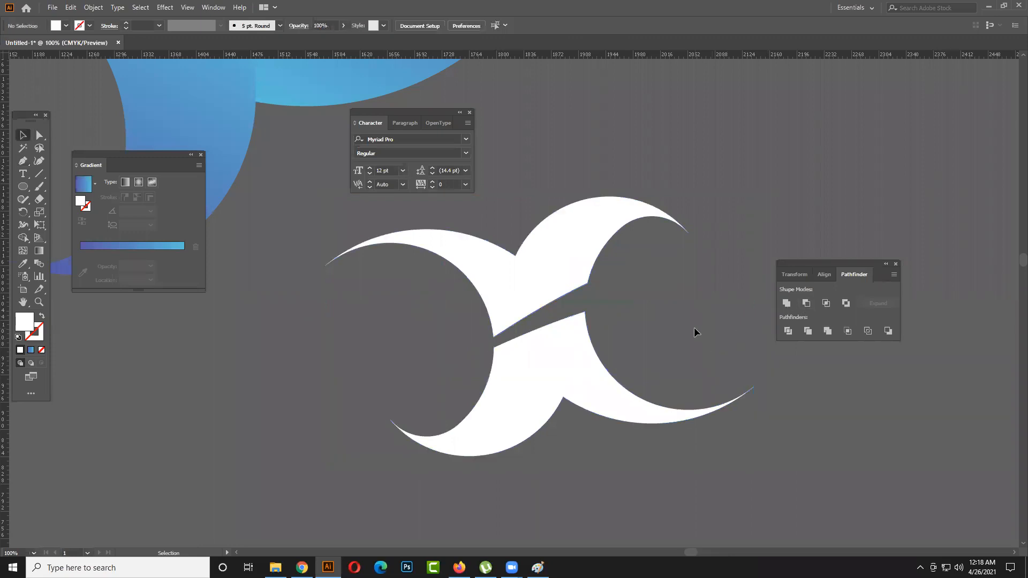
- Start a Pen tool path at the upper right corner of the lower white piece, beside the diagonal gap
drag(731, 317, 594, 317)
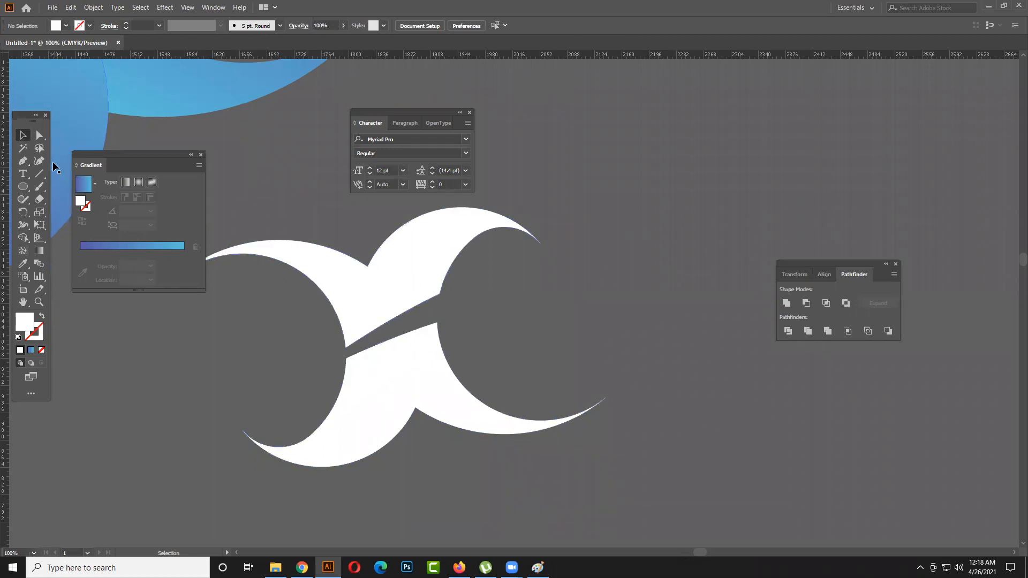
click(23, 161)
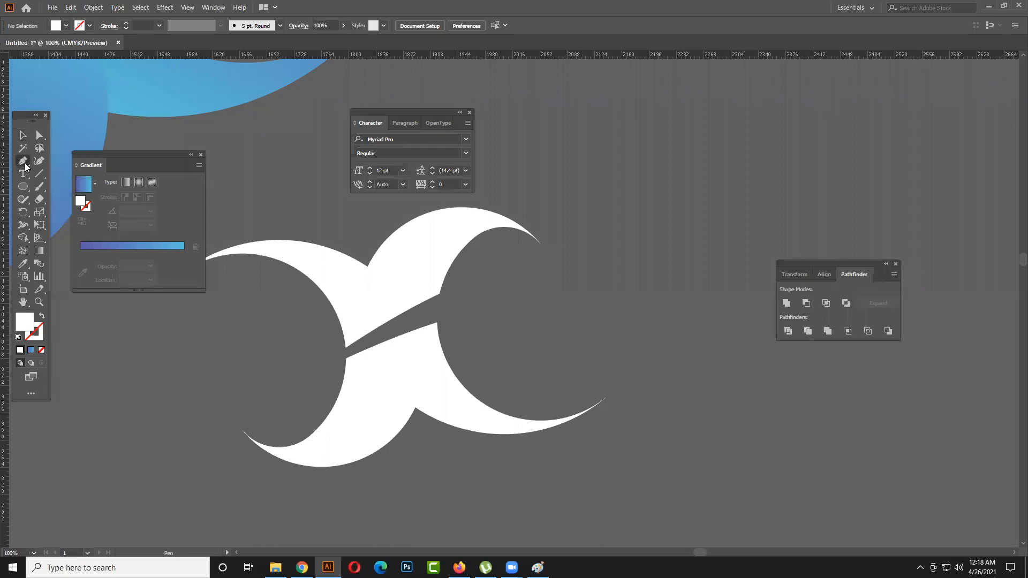
click(437, 323)
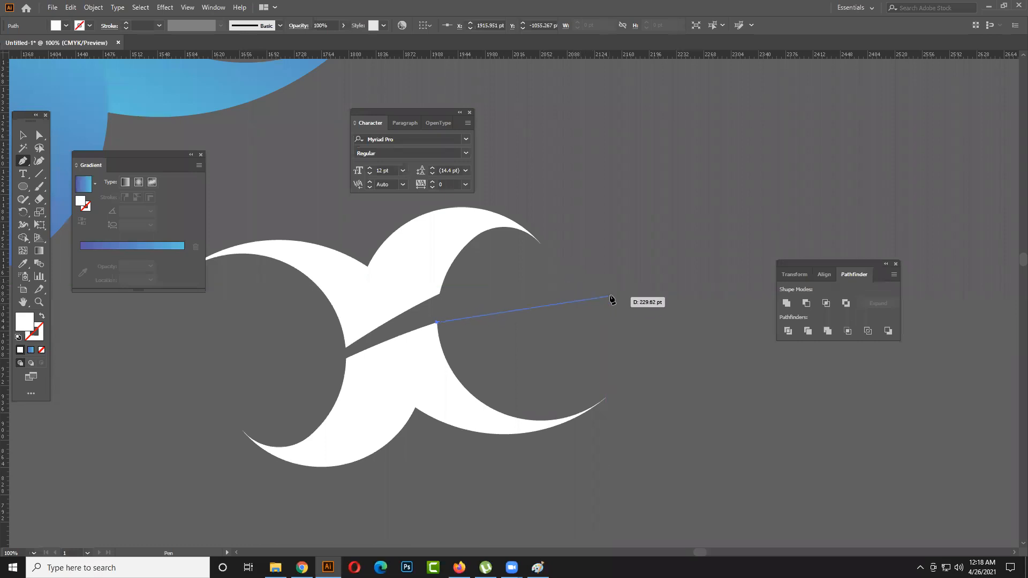
drag(605, 269, 618, 319)
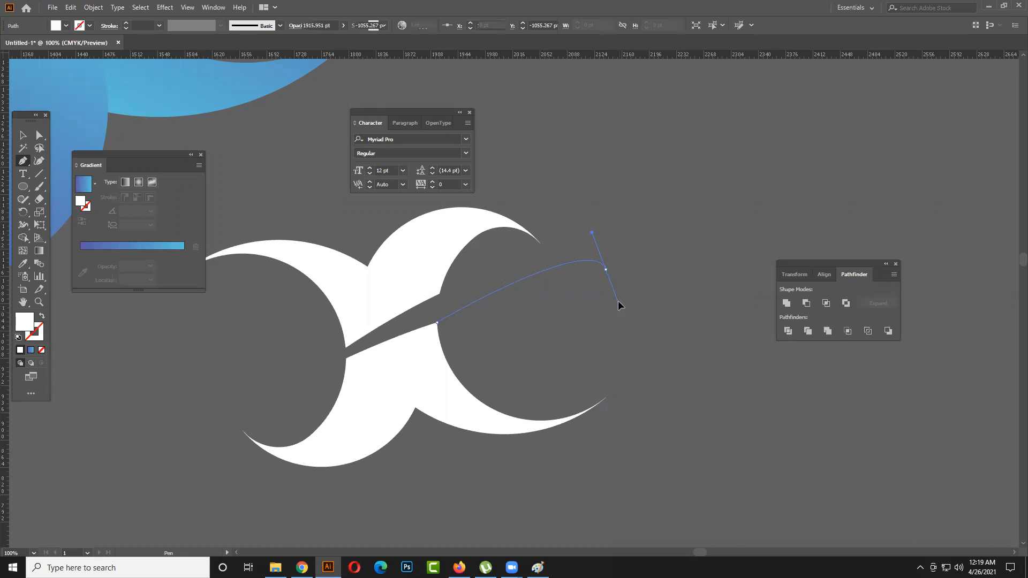
click(619, 304)
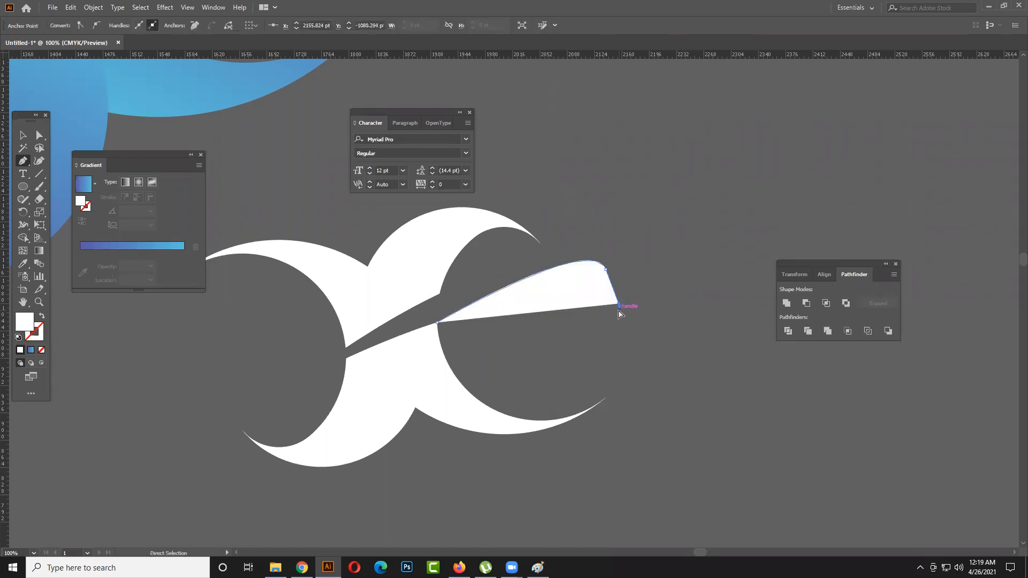
key(ctrl+z)
key(ctrl+z)
- Try to continue the Pen path with a rounded upper corner, a straight descent and a curved lobe sweeping upward at its far end
drag(621, 293, 624, 355)
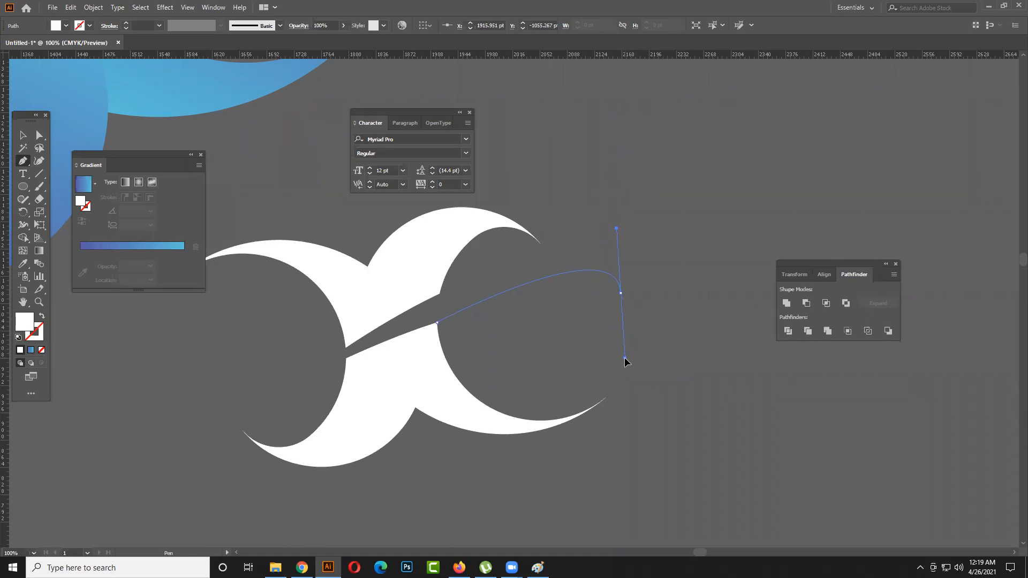
drag(624, 358, 624, 358)
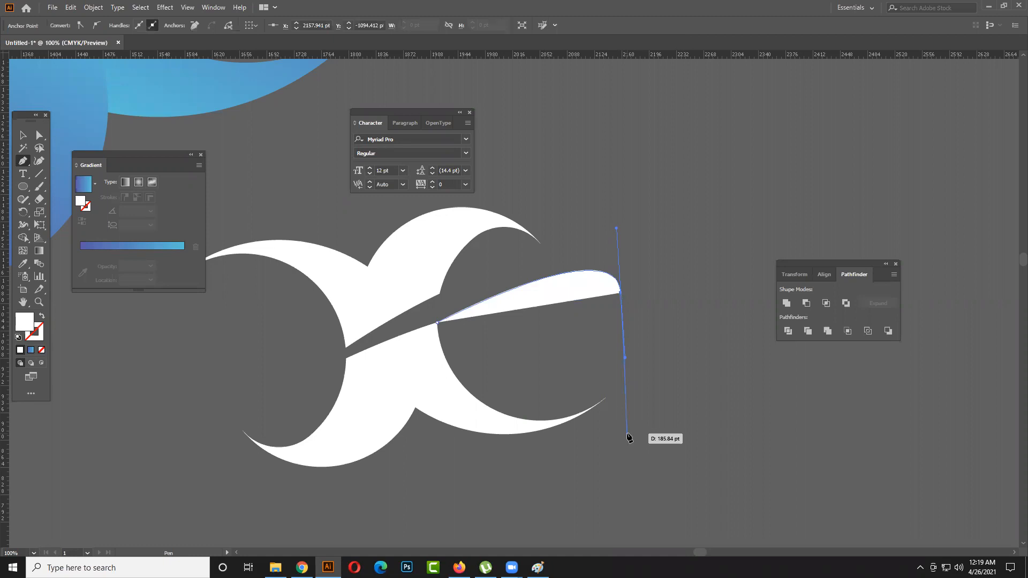
click(629, 404)
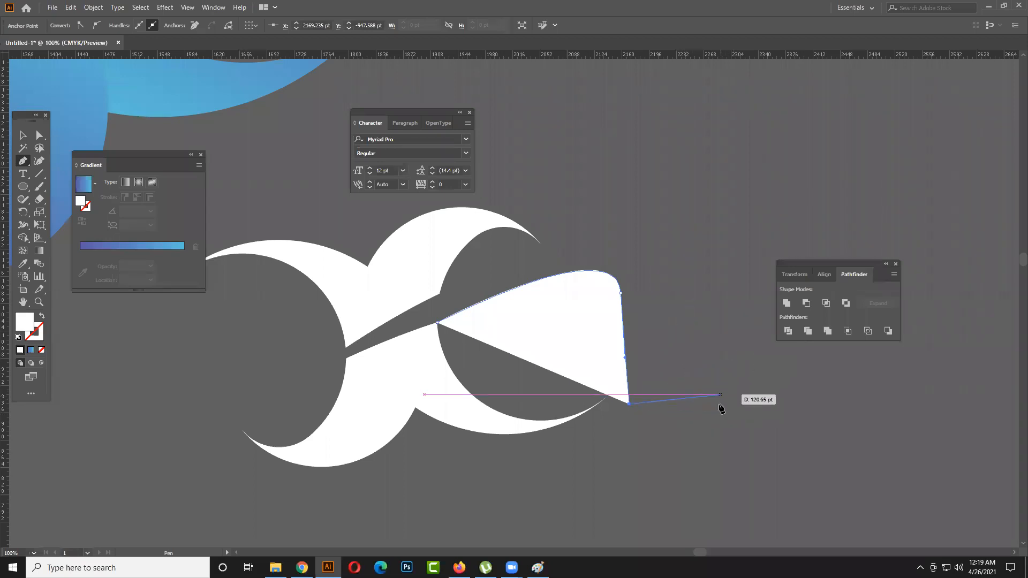
drag(721, 398, 728, 393)
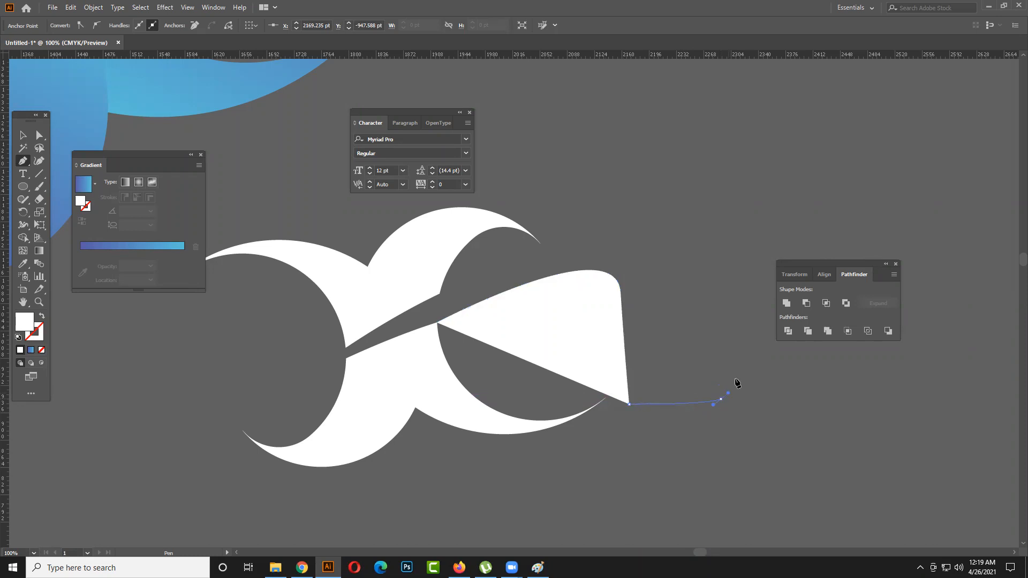
key(ctrl)
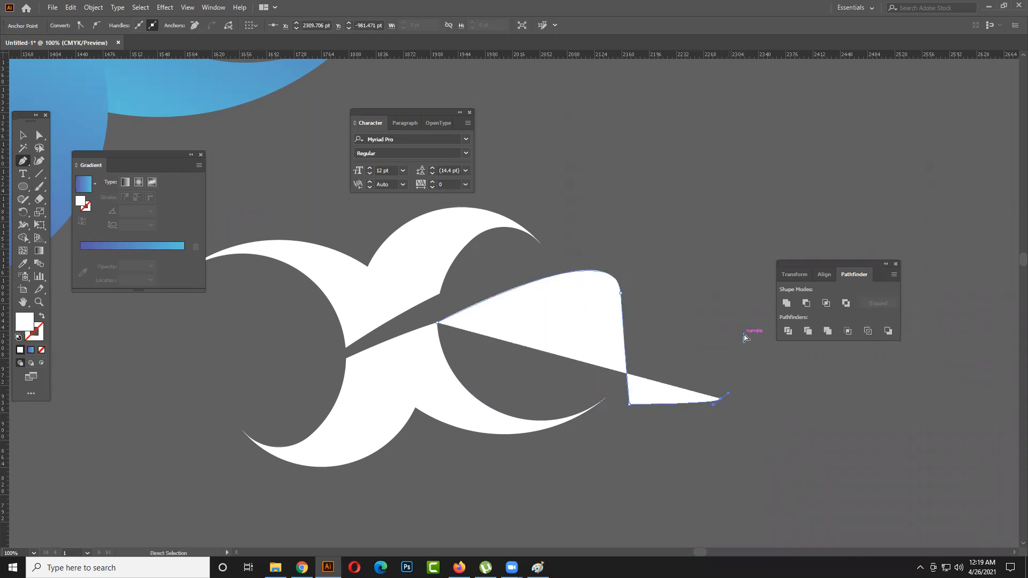
key(ctrl+z)
drag(728, 402, 751, 332)
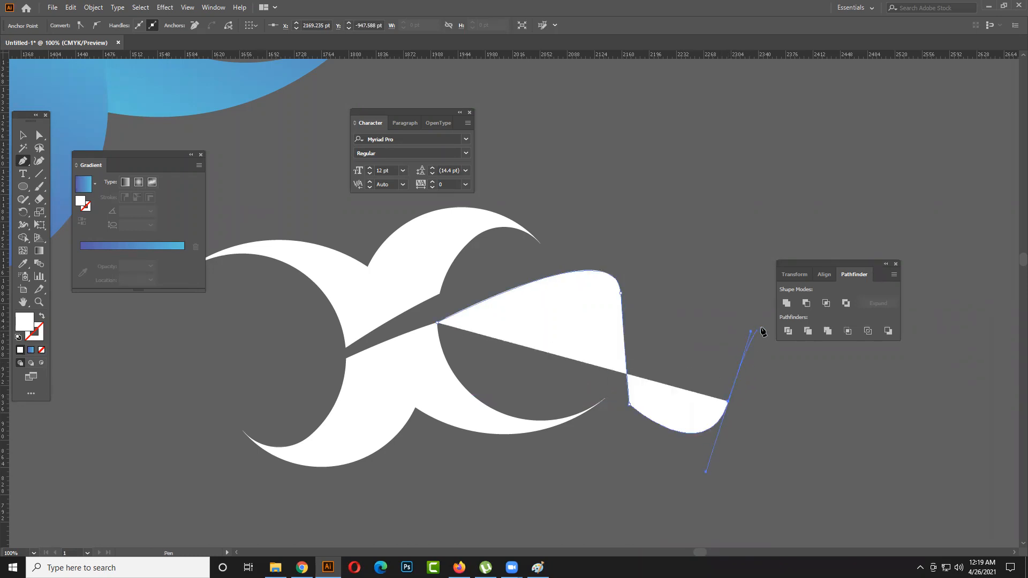
click(762, 326)
key(ctrl)
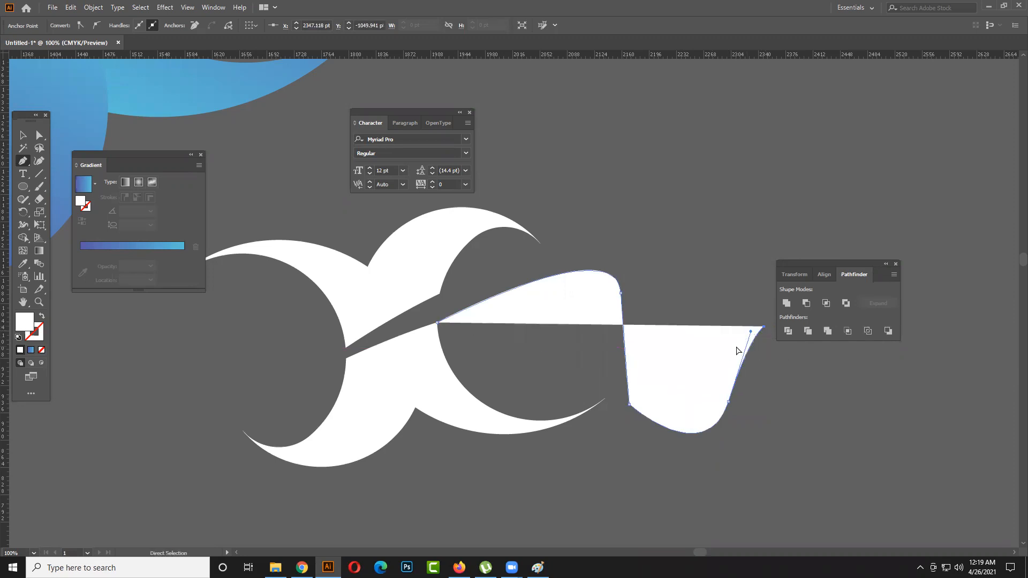
key(ctrl+z)
key(ctrl+z)
drag(738, 385, 776, 282)
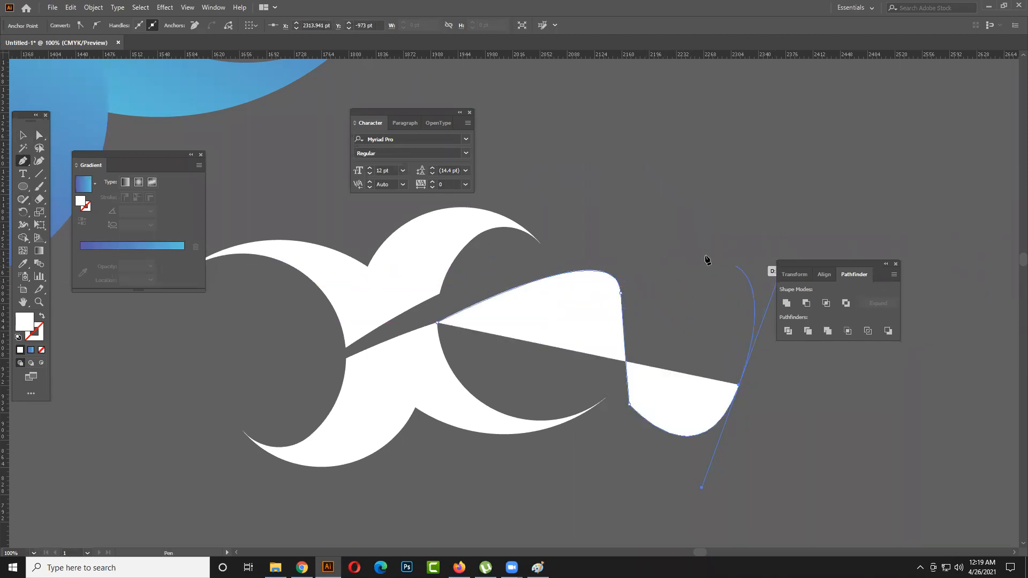
- Delete the unfinished pen-drawn shape beside the two white pieces
key(v)
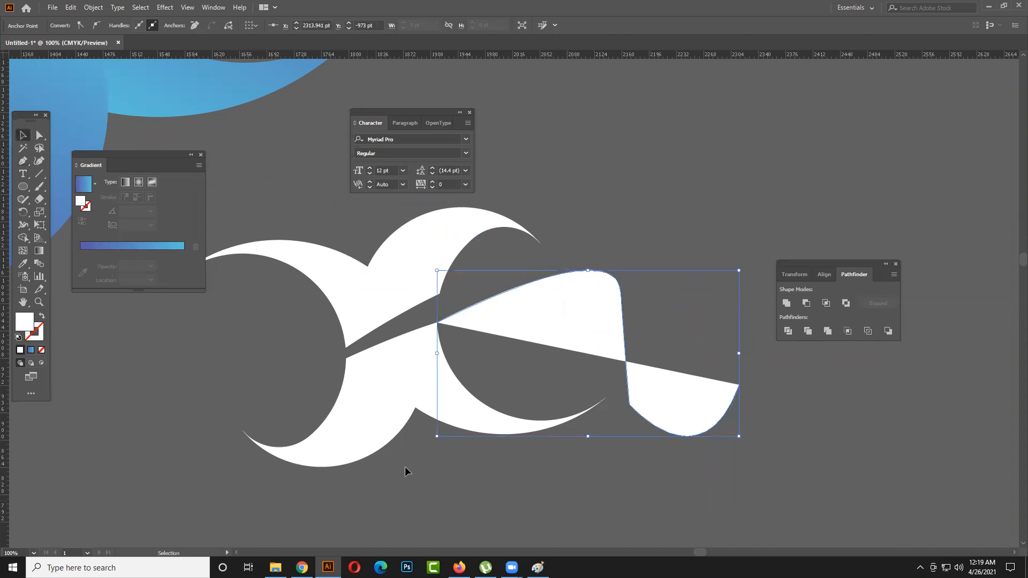
click(687, 412)
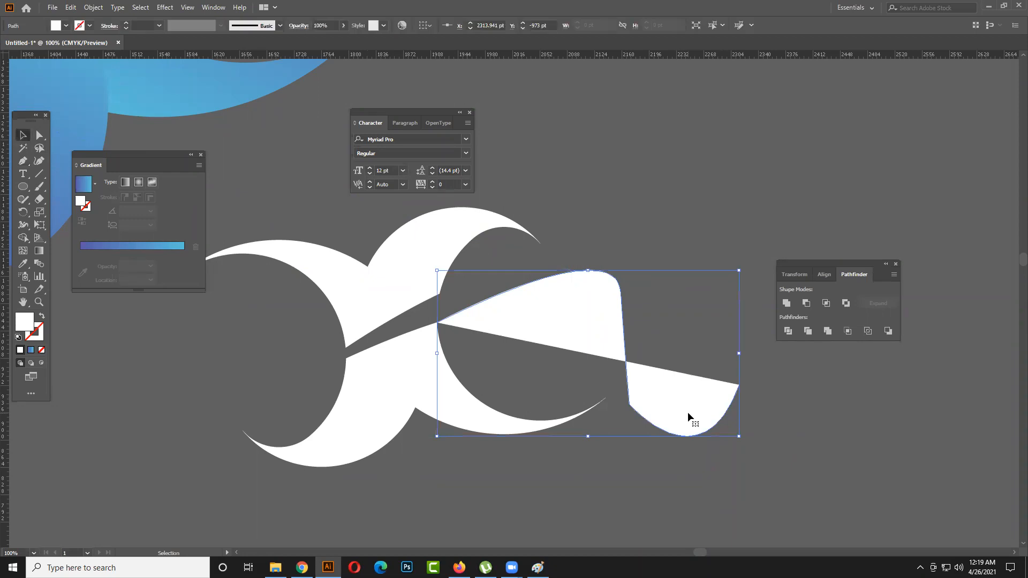
key(Delete)
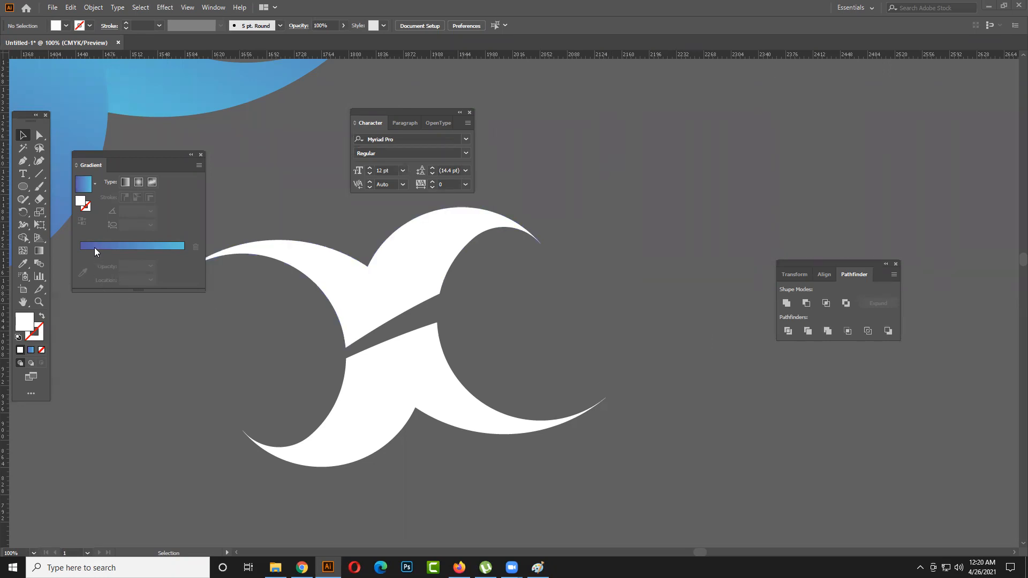
- Move the Gradient panel off the white pieces to the empty canvas between the Character and Pathfinder panels
click(20, 164)
scroll(594, 319, down, 1)
drag(602, 315, 475, 321)
scroll(475, 321, up, 2)
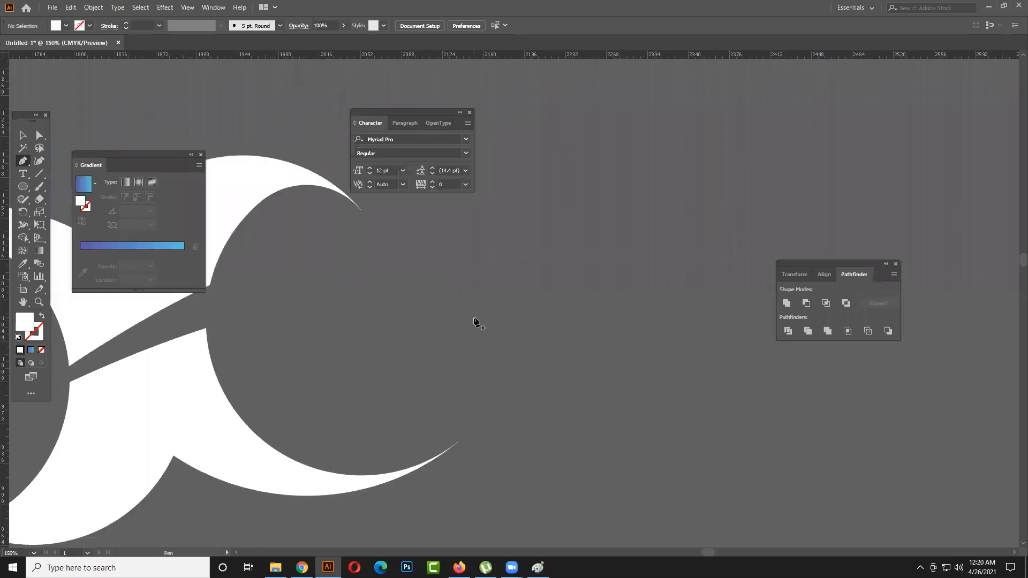
scroll(251, 221, down, 1)
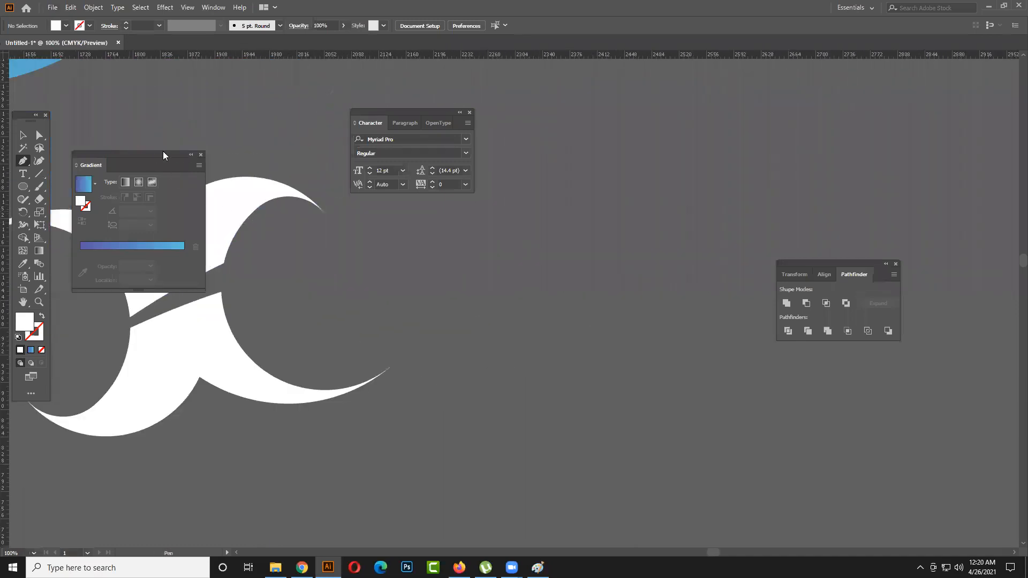
drag(166, 154, 654, 107)
click(660, 75)
drag(509, 199, 532, 230)
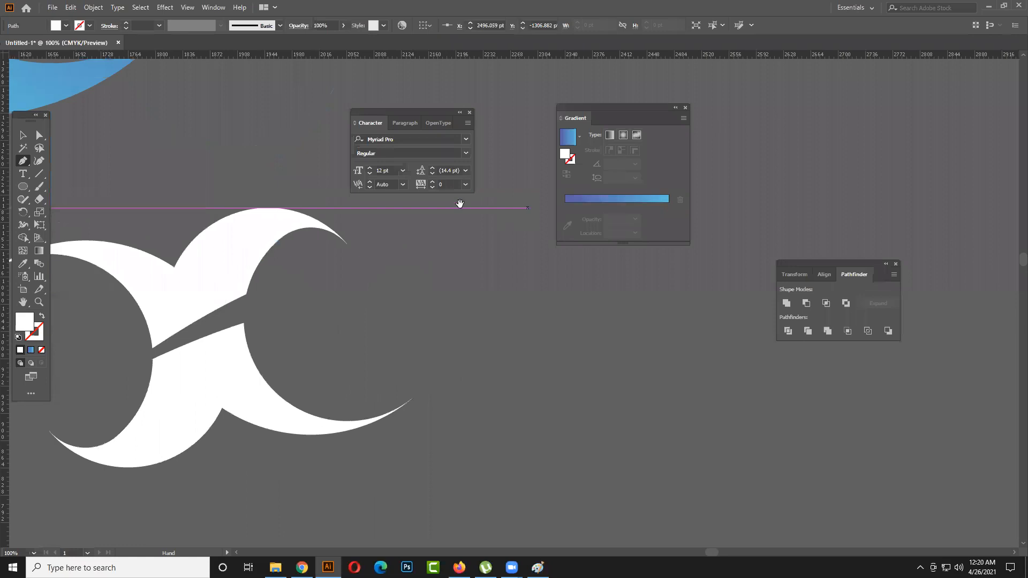
- Add a line of point text with a lowercase first name beside the white pieces
click(23, 174)
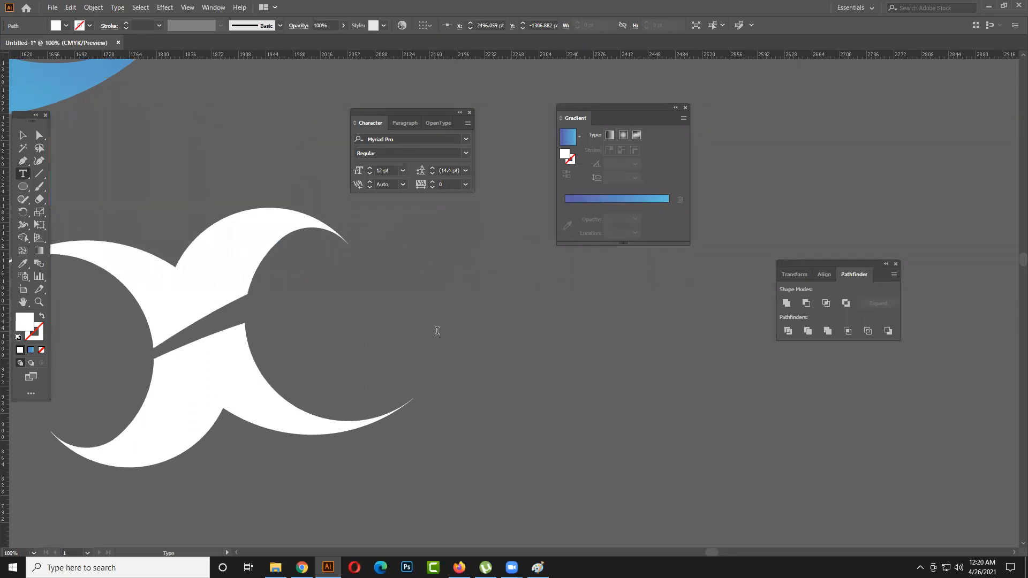
click(434, 321)
text(aldrin)
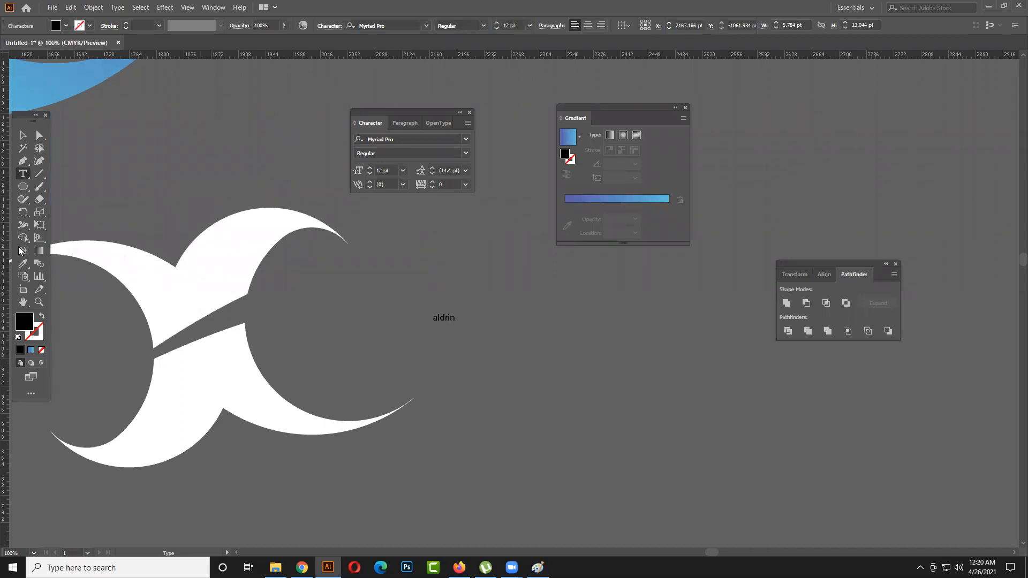
click(23, 138)
- Select the whole name and set its font size to 72 pt
key(ctrl+a)
click(440, 139)
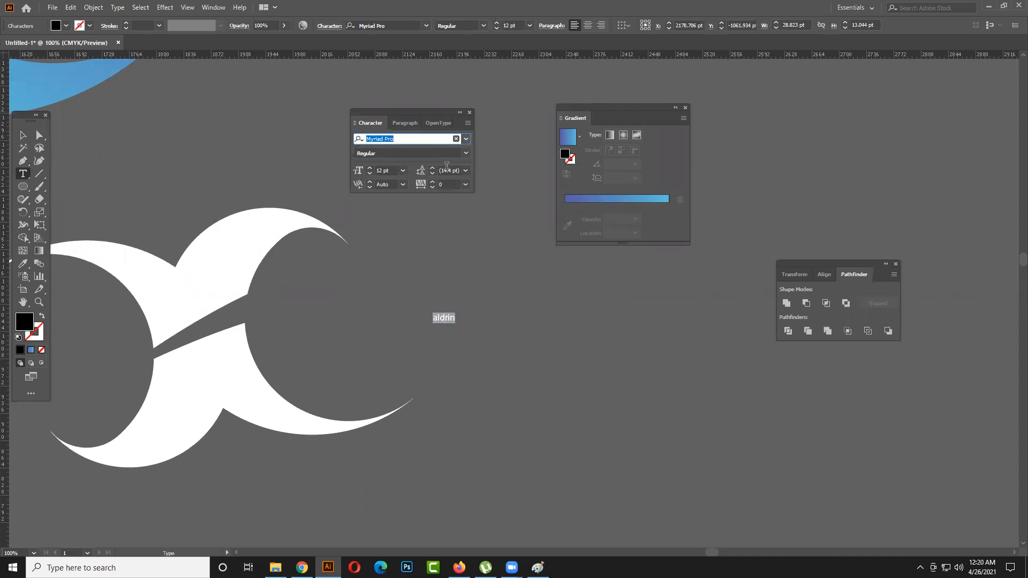
click(403, 171)
click(407, 363)
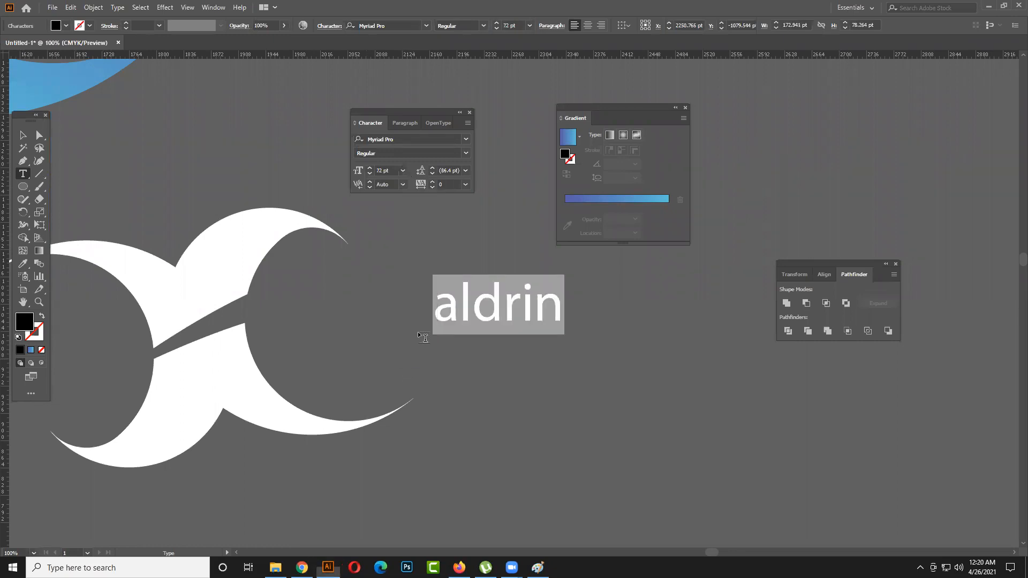
- Try the fonts that follow Myriad Pro on the selected name one by one, as far as Roboto
click(411, 140)
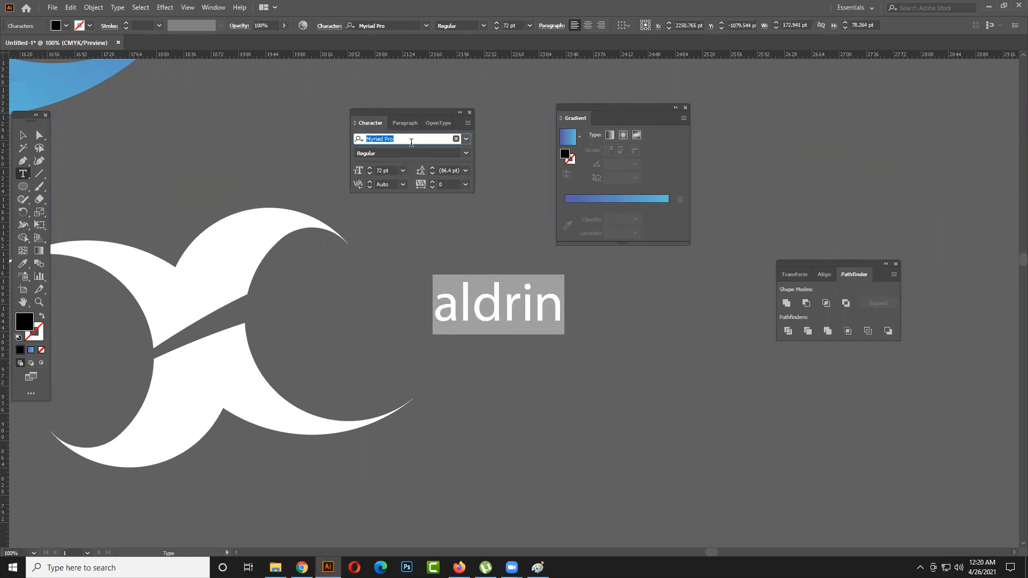
key(Down)
key(Down)
key(Down)
key(Down)
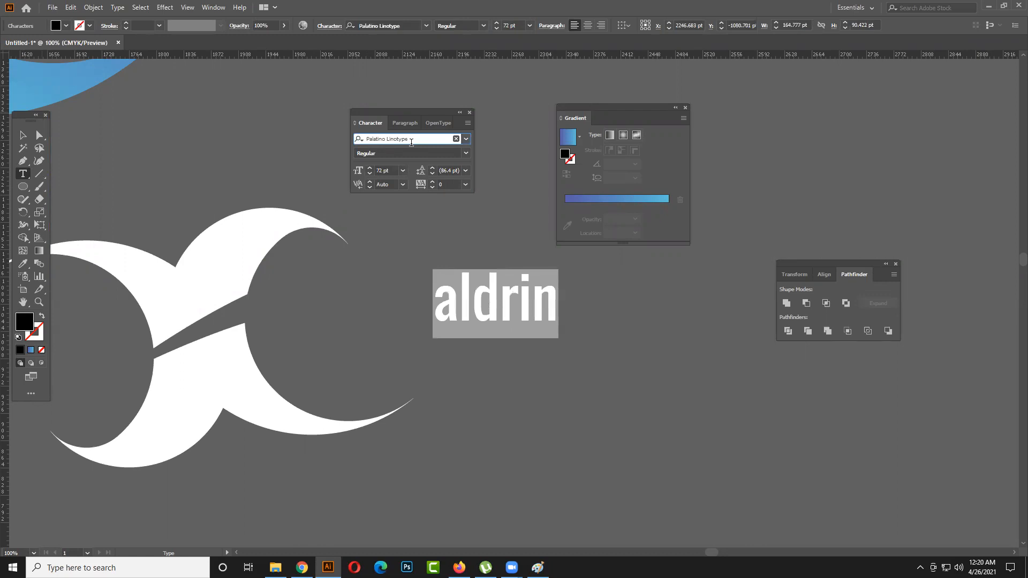
key(Down)
key(Down)
key(Down)
key(Down)
key(Down)
key(Down)
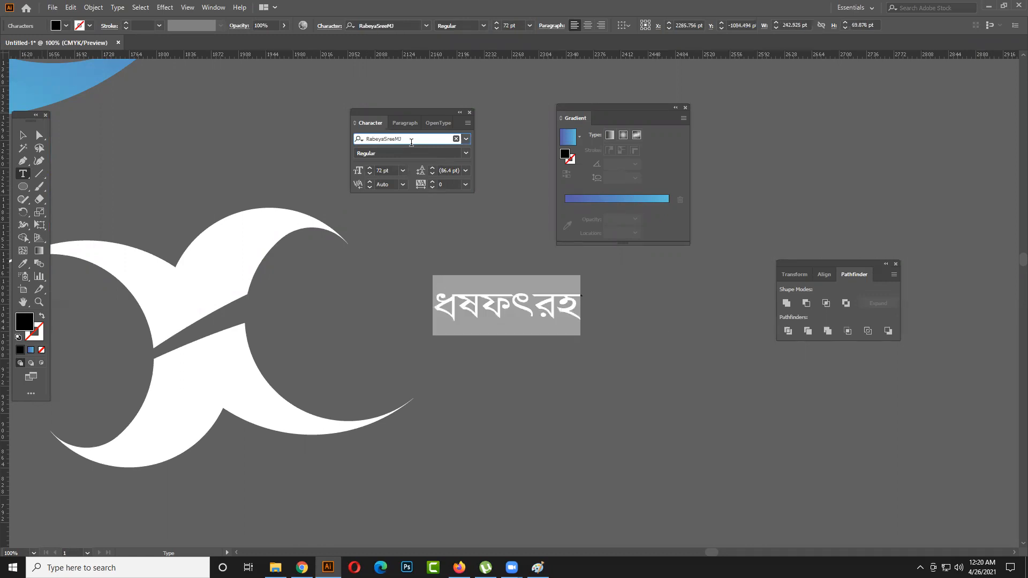
key(Down)
key(Down)
key(Down)
key(Down)
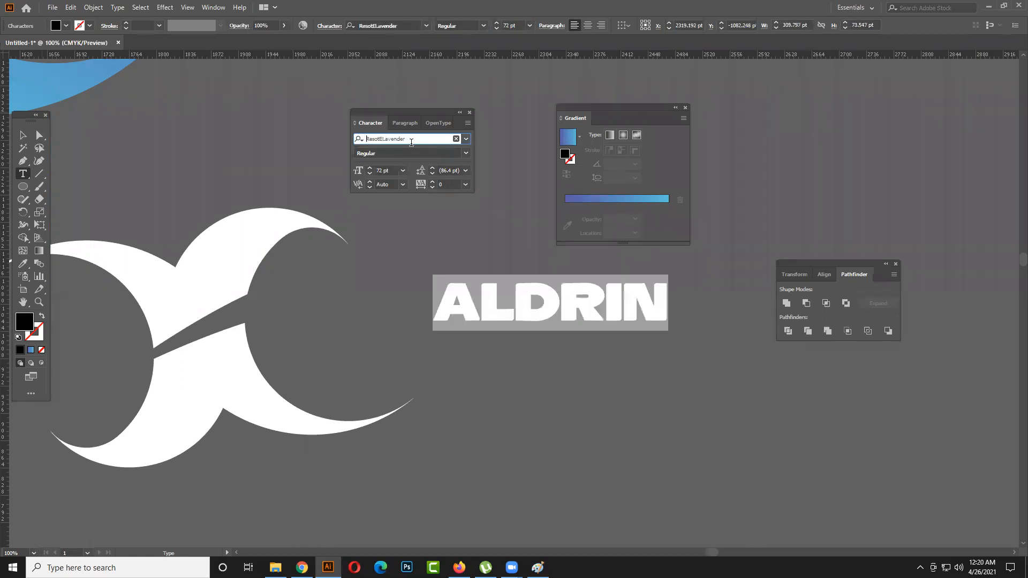
key(Down)
key(Up)
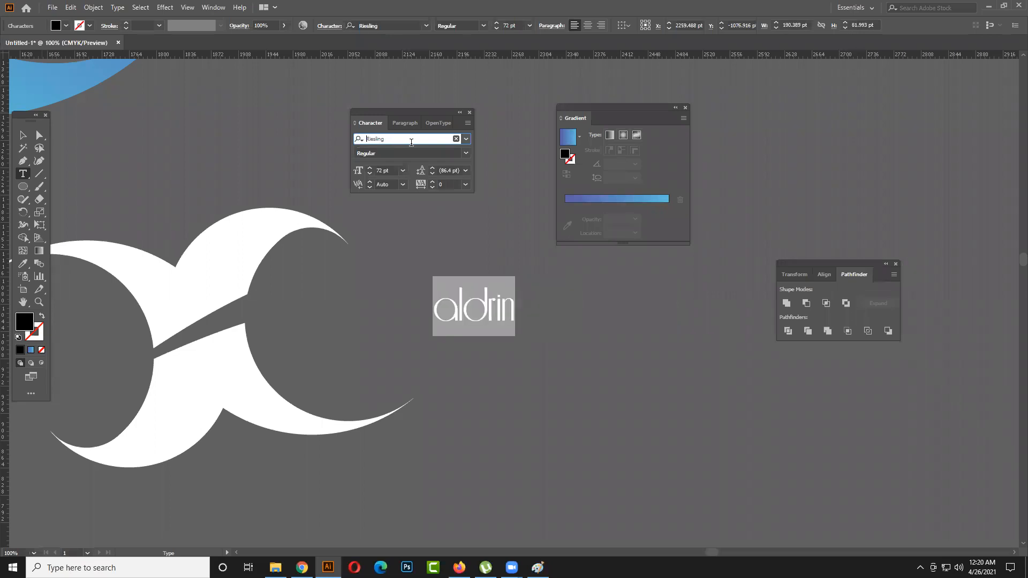
key(Down)
key(Down)
key(Down)
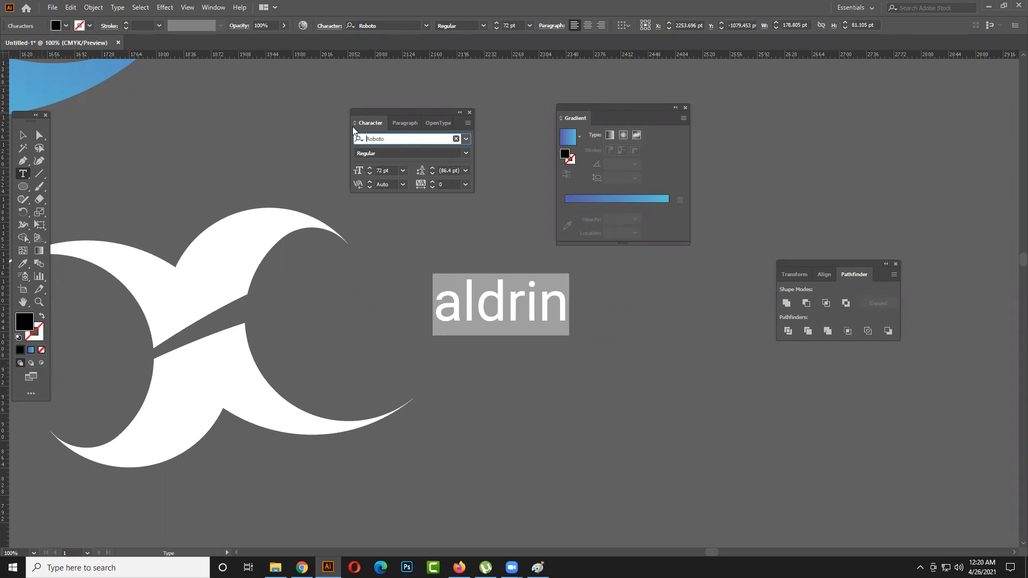
- Step back through the alphabetical fonts on the selected name and set it in Impact Regular
key(Up)
key(Up)
key(Up)
key(Up)
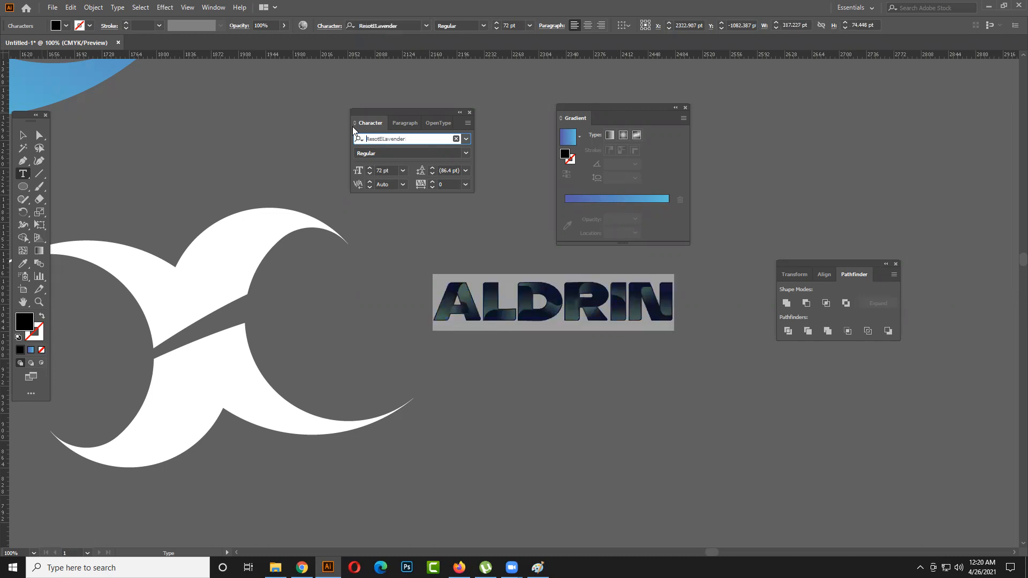
key(Up)
key(Up)
key(Up)
key(Up)
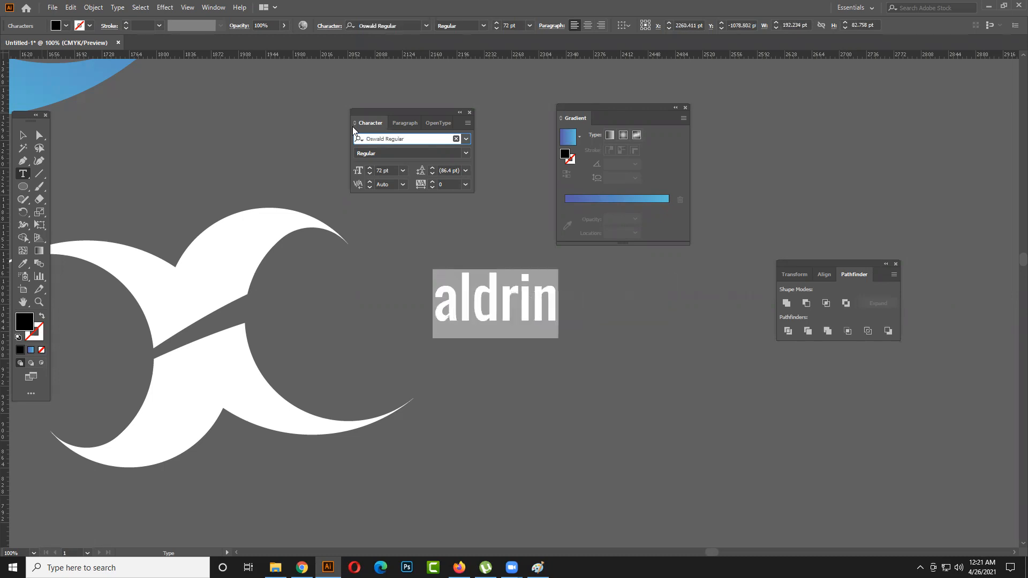
key(Up)
key(Up)
key(Up)
key(Up)
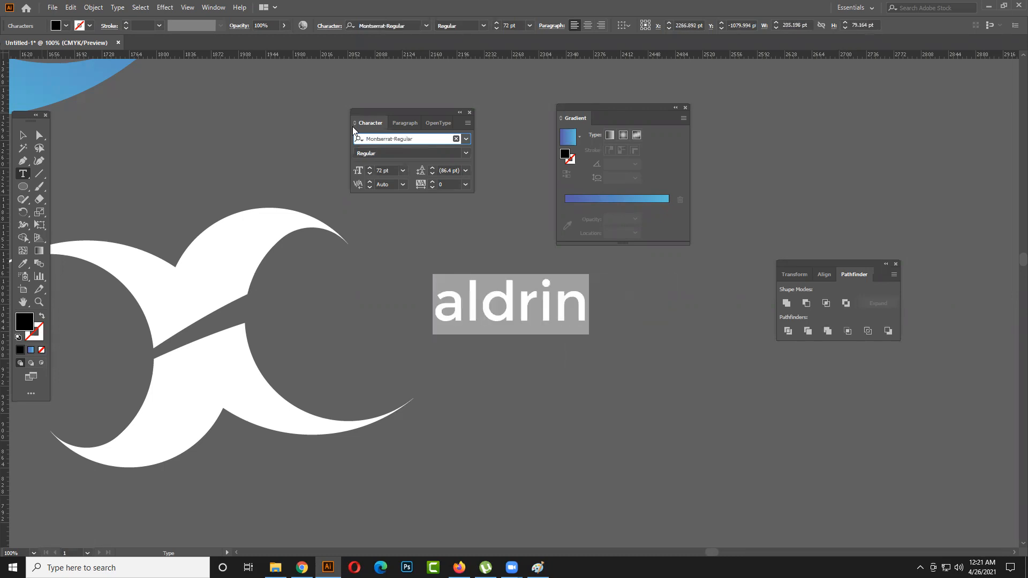
key(Up)
key(Up)
key(Up)
key(Up)
key(Up)
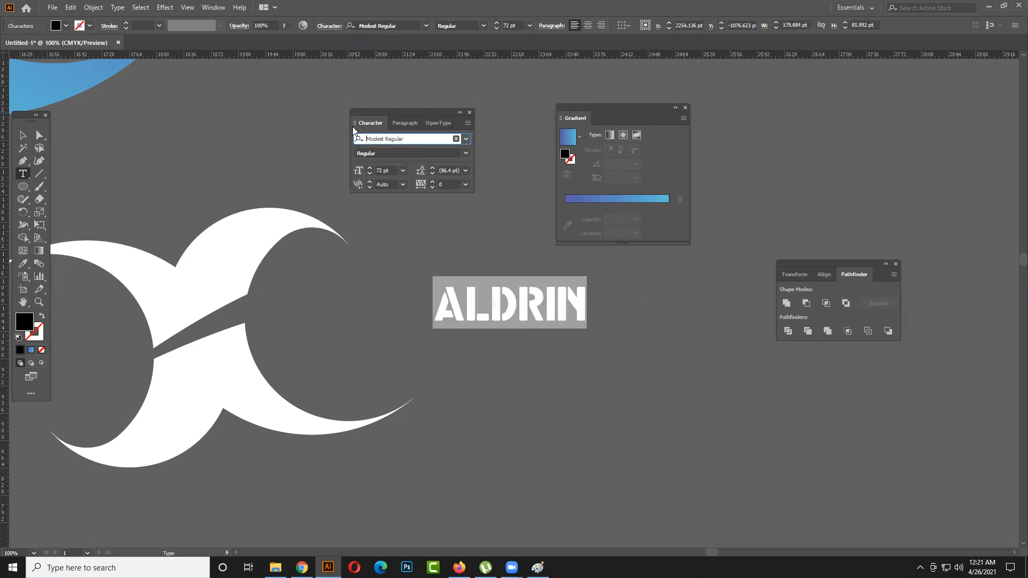
key(Up)
key(Up)
key(Up)
key(Up)
key(Up)
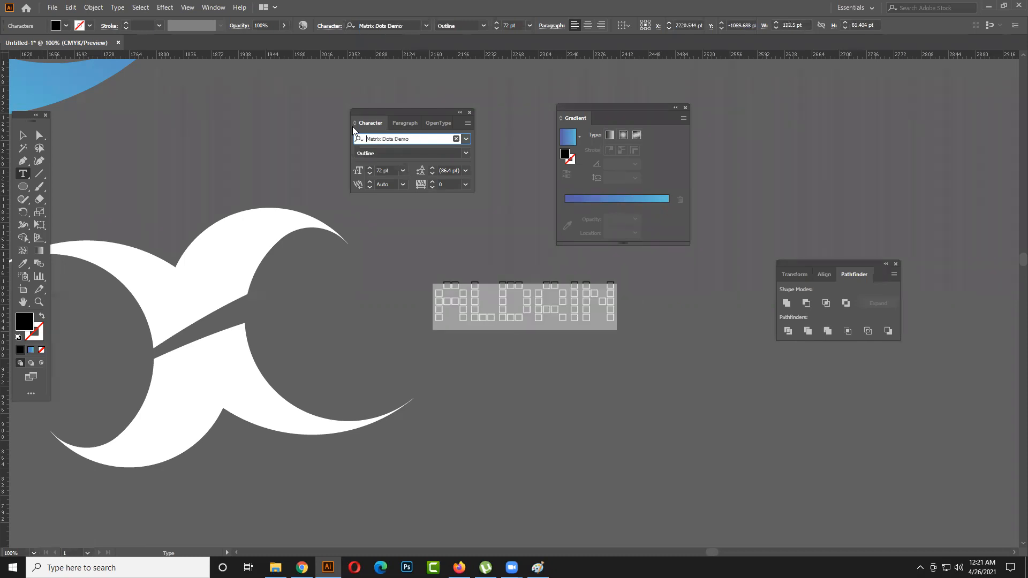
key(Up)
key(Up)
key(Up)
key(Up)
key(Up)
key(Up)
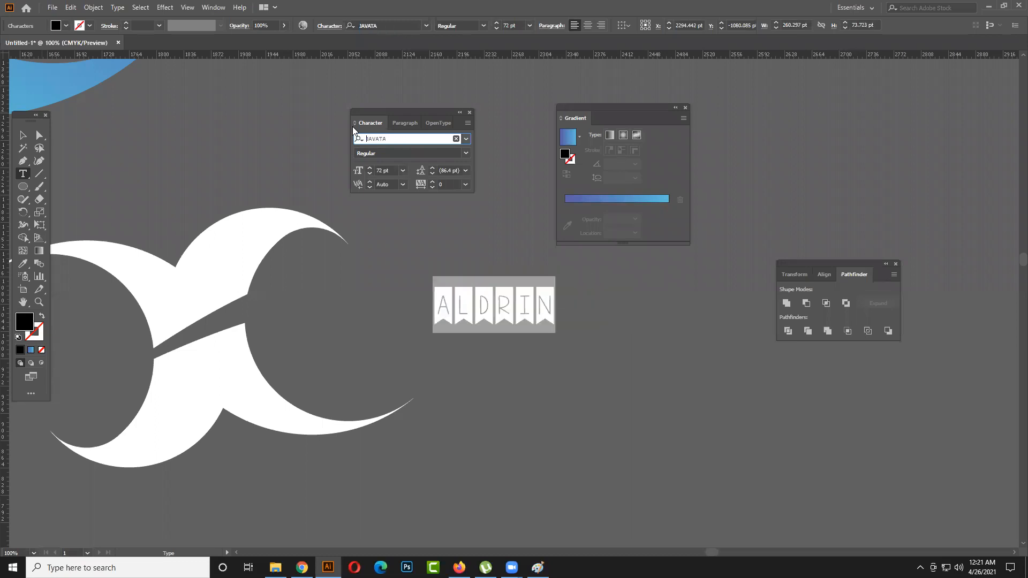
key(Up)
key(Up)
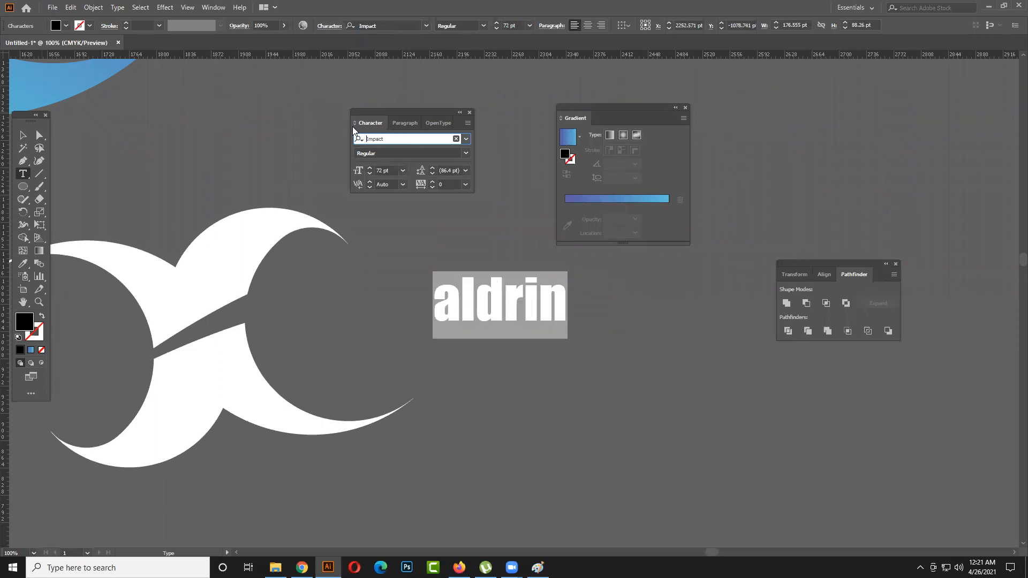
- Browse the installed fonts previewed with the selected name and set the name in Chopsic
click(466, 138)
scroll(525, 270, down, 20)
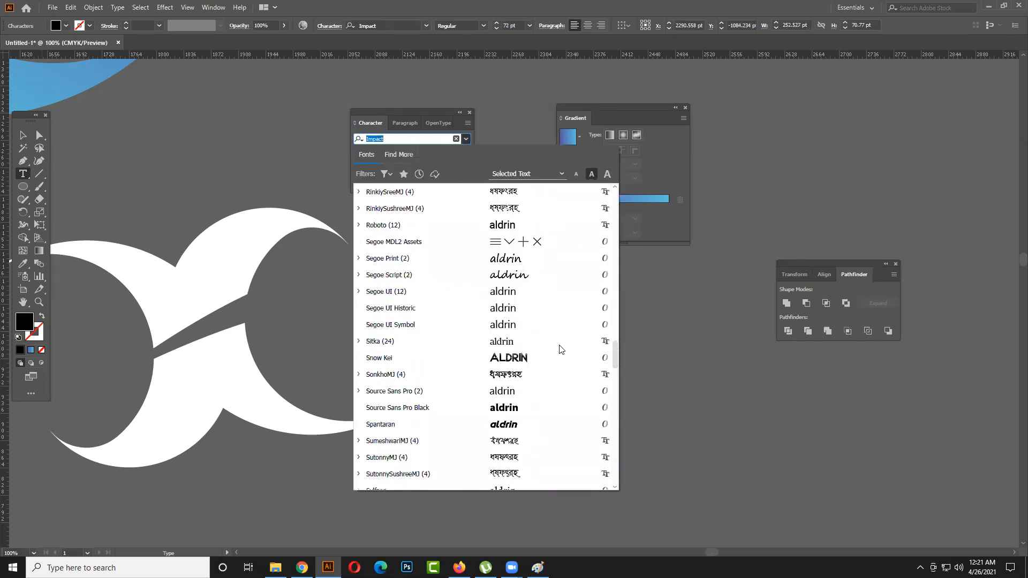
scroll(568, 349, down, 3)
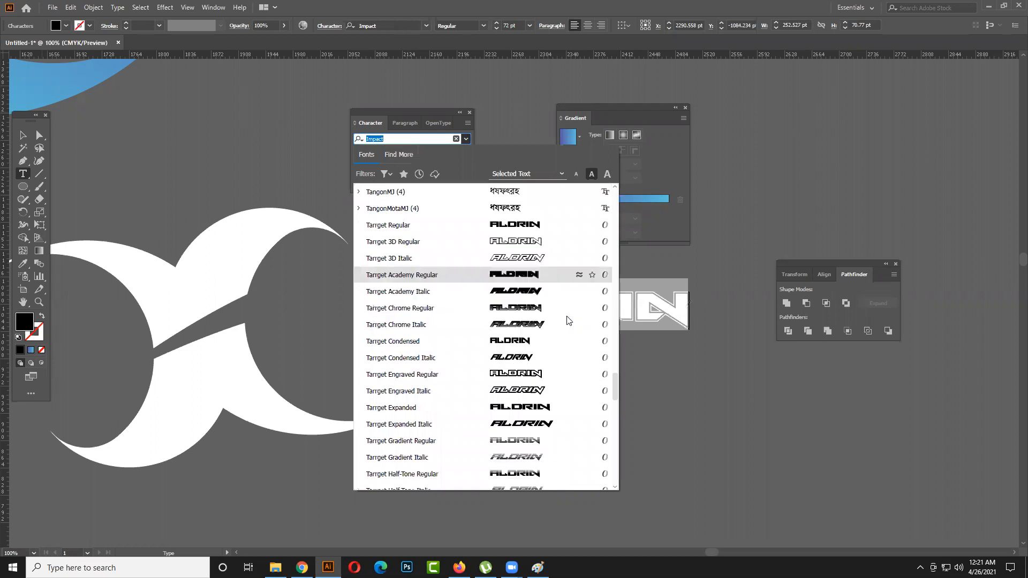
scroll(574, 348, down, 7)
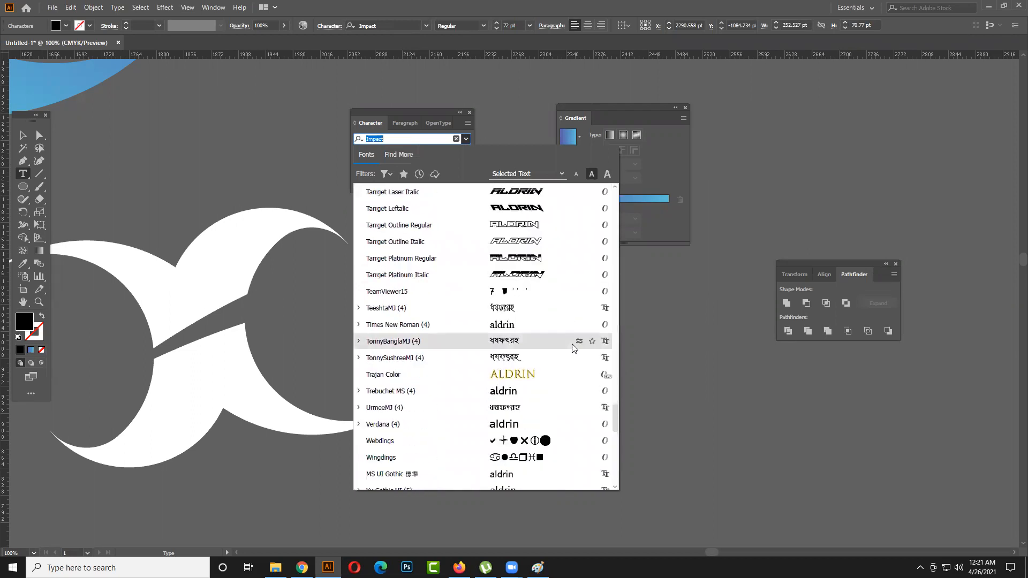
scroll(574, 348, down, 1)
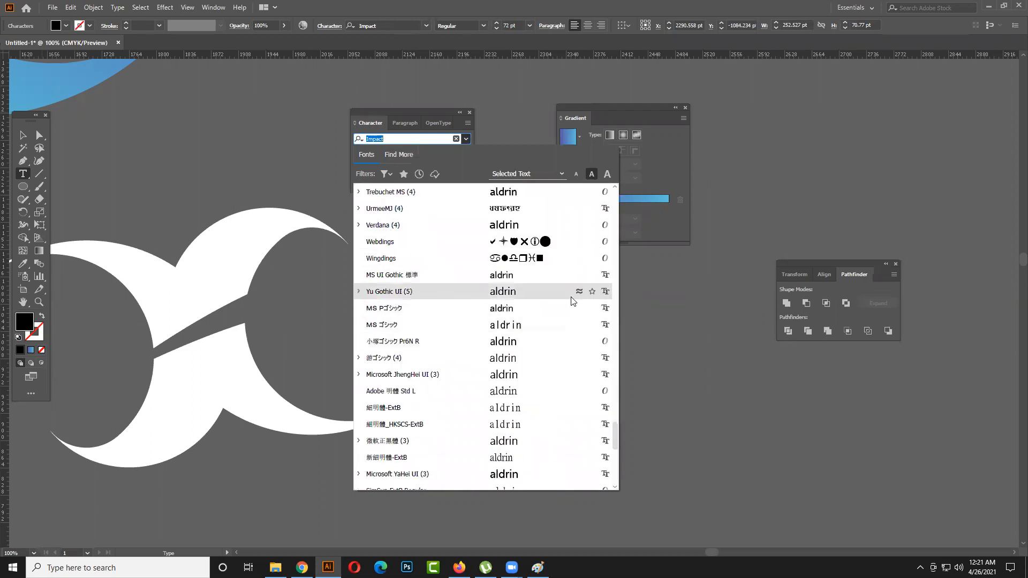
scroll(557, 270, down, 1)
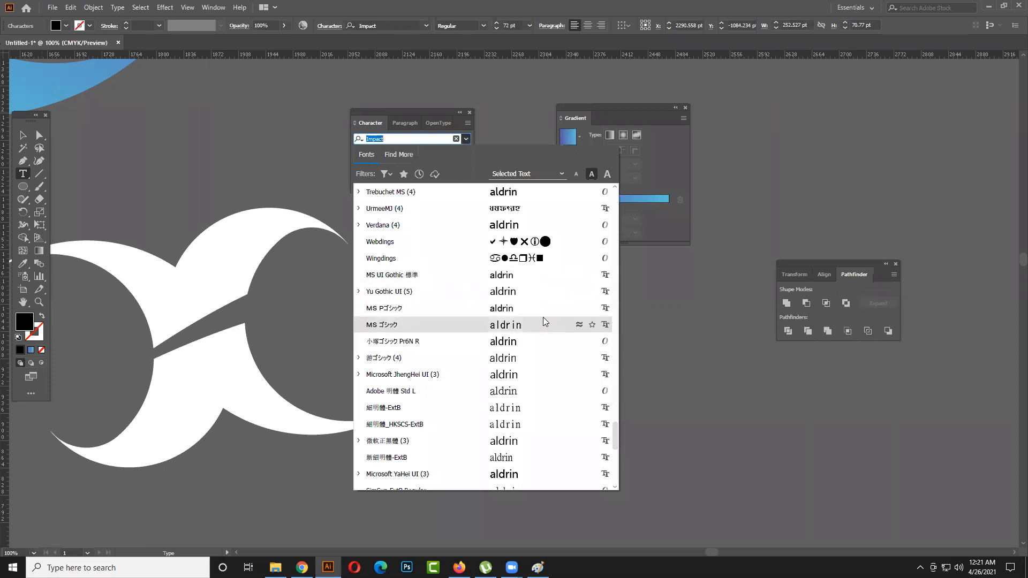
scroll(542, 320, down, 1)
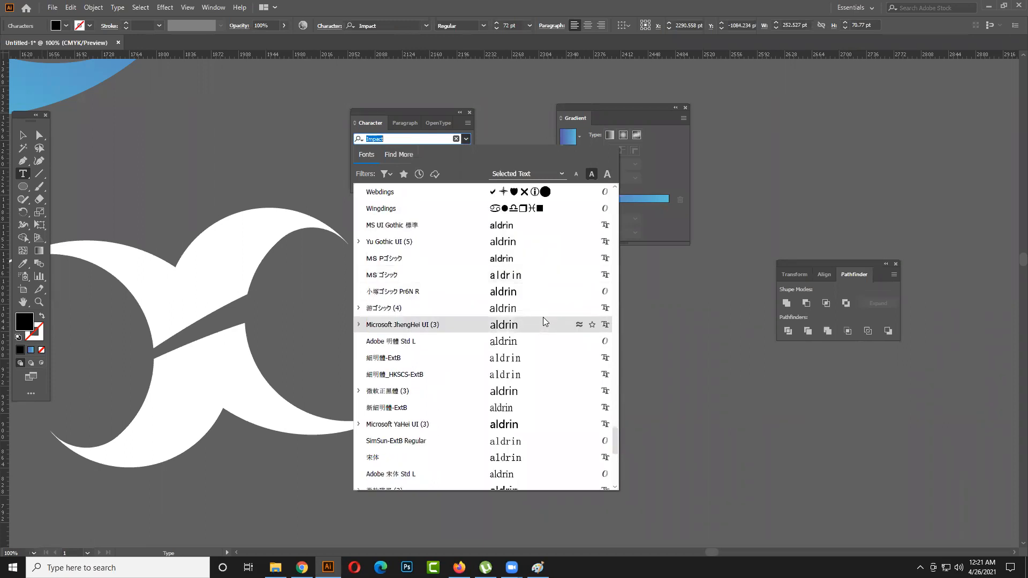
scroll(543, 320, down, 3)
scroll(543, 320, down, 3)
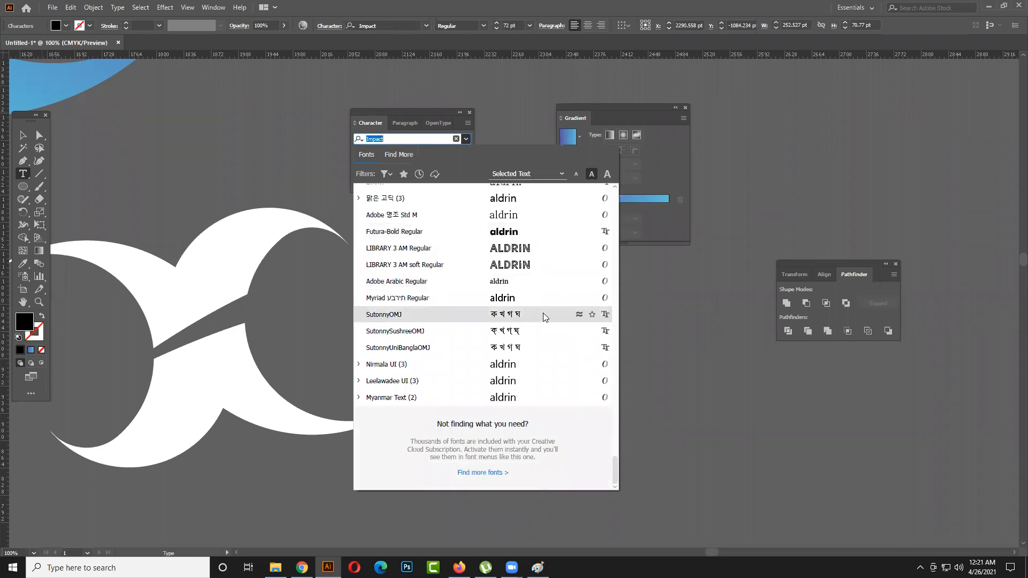
scroll(543, 315, up, 2)
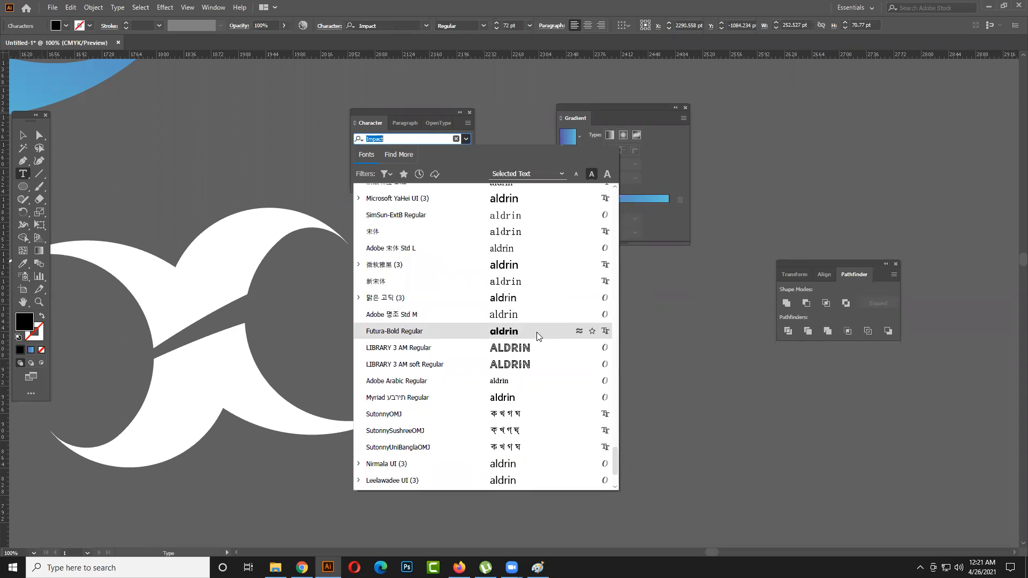
scroll(536, 332, up, 3)
scroll(535, 332, up, 6)
scroll(536, 332, up, 8)
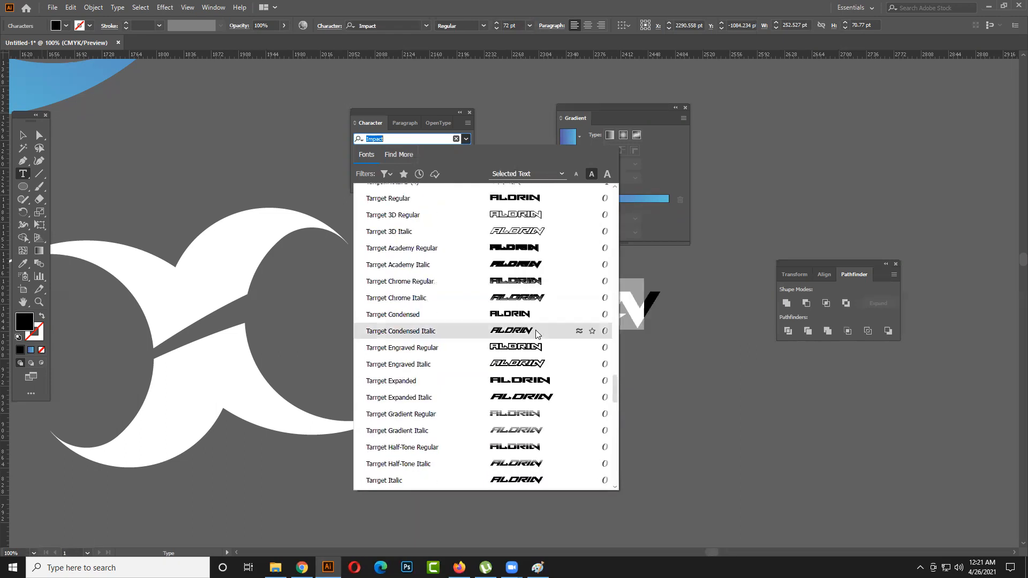
scroll(536, 332, up, 8)
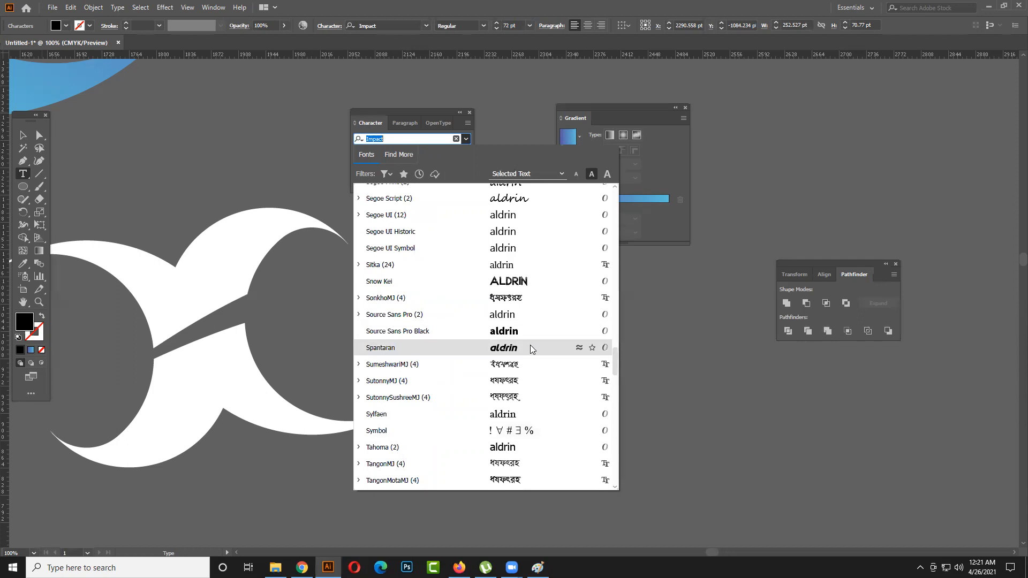
scroll(530, 347, up, 2)
scroll(527, 374, up, 4)
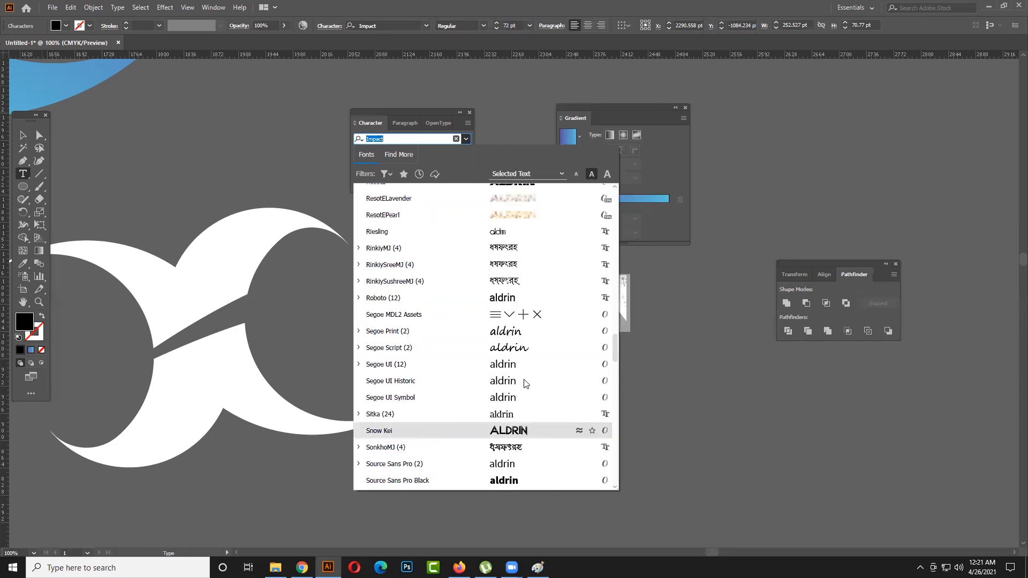
scroll(530, 368, up, 1)
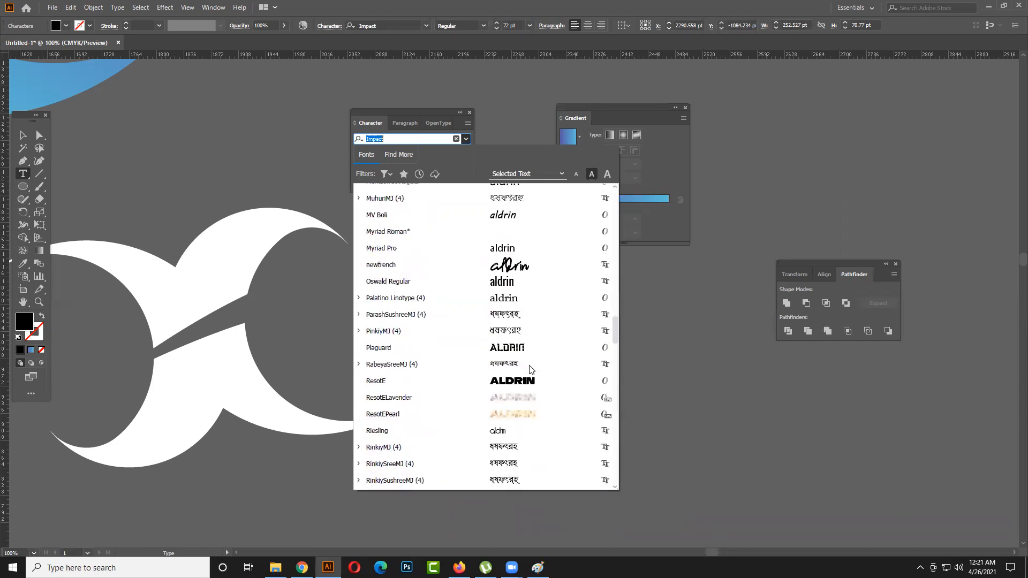
scroll(530, 368, up, 9)
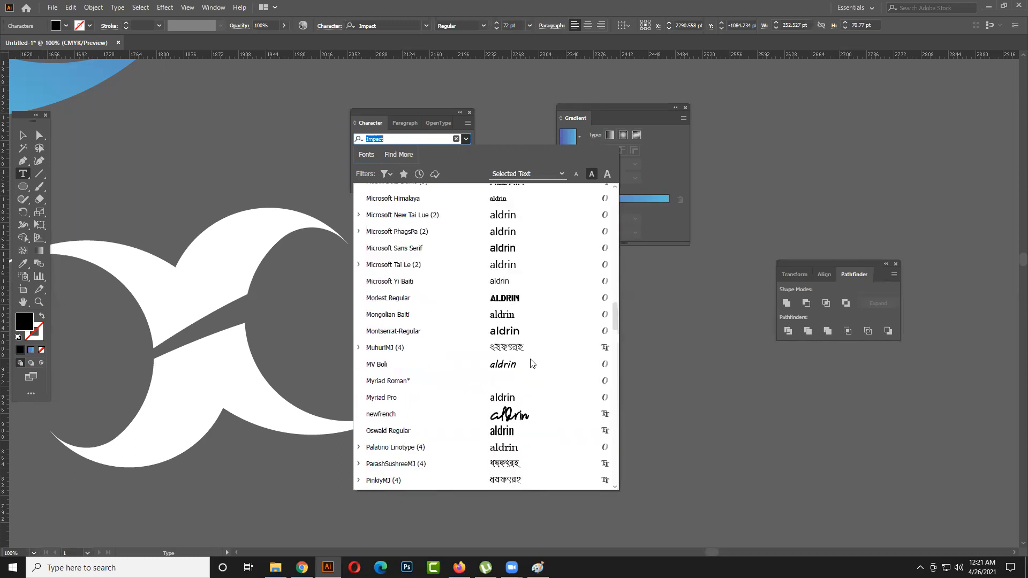
scroll(532, 363, up, 10)
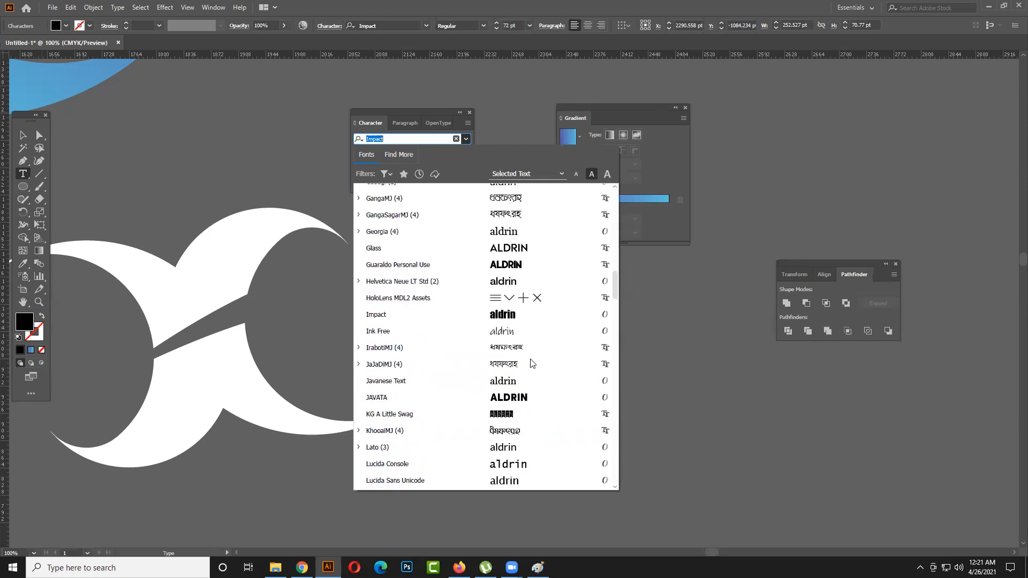
scroll(532, 364, up, 1)
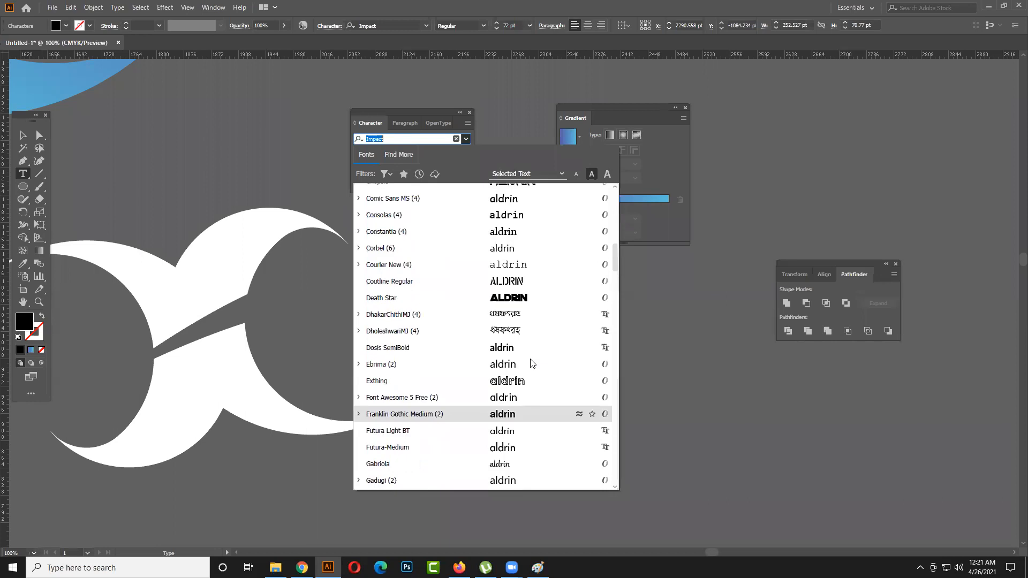
scroll(524, 381, up, 2)
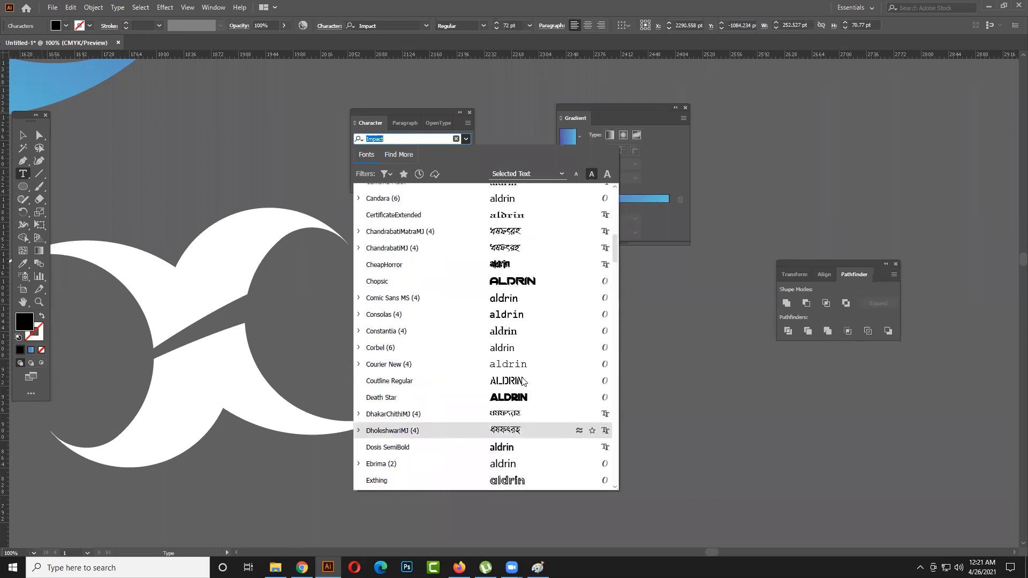
click(555, 281)
- Scale the name up proportionally to about 137.5 pt and deselect it
click(23, 135)
drag(675, 335, 899, 446)
key(ctrl+minus)
drag(732, 411, 581, 372)
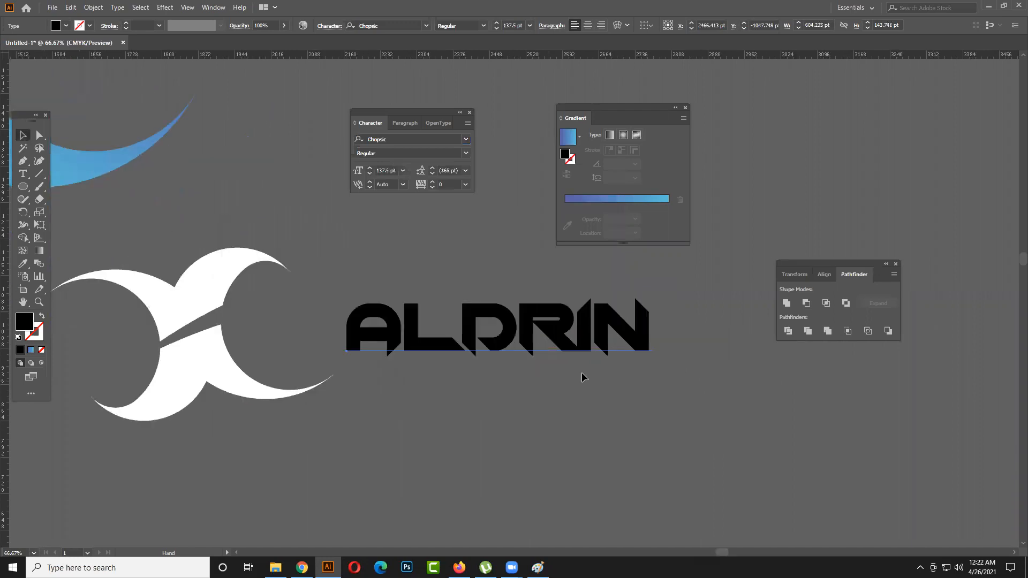
click(664, 374)
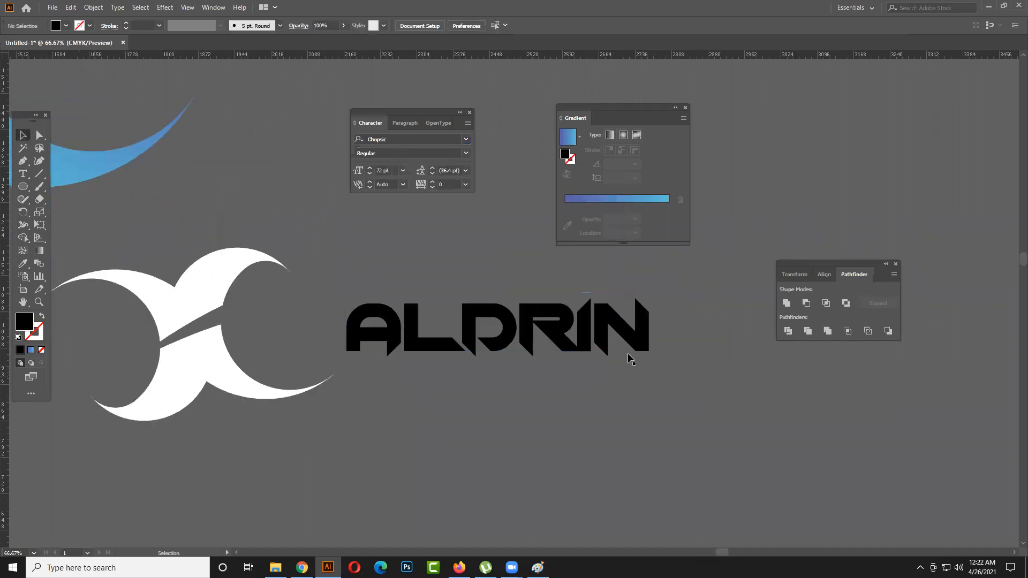
- Enlarge the name further to about 192 pt, position it beside the white shapes and clear the Gradient panel out of the way
click(642, 351)
drag(649, 355, 694, 354)
click(531, 360)
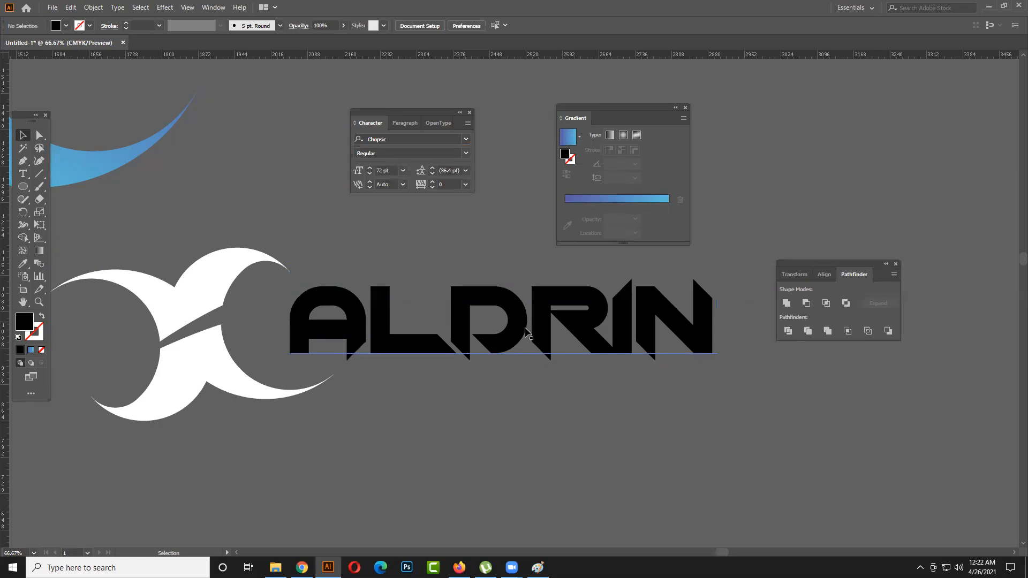
drag(415, 316, 428, 332)
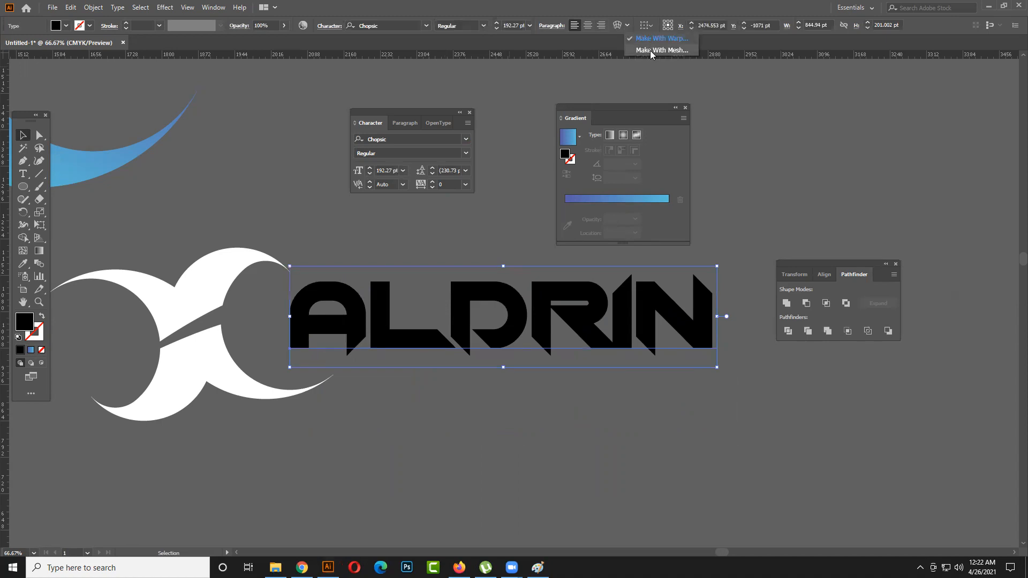
drag(623, 114, 817, 107)
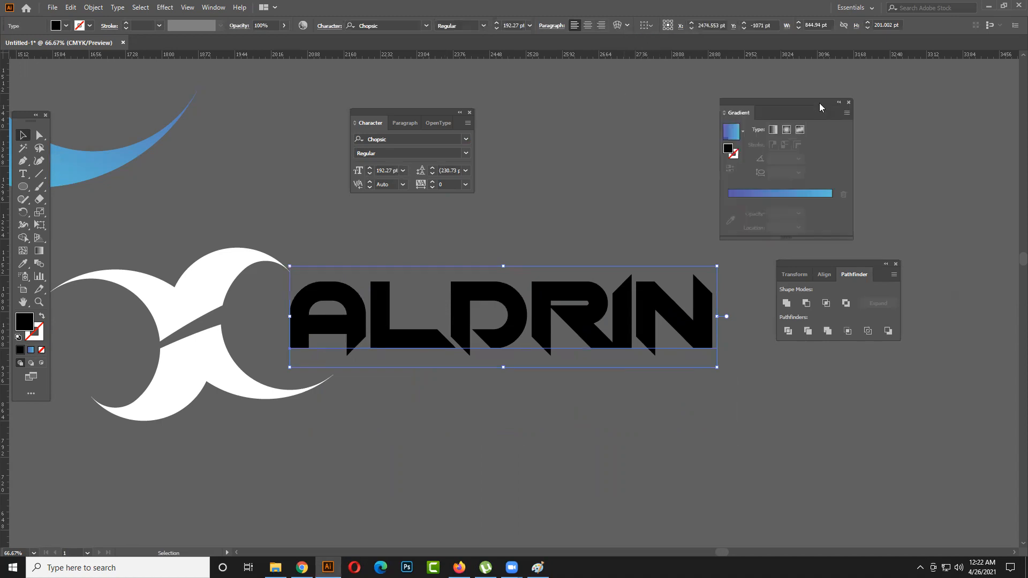
drag(513, 350, 512, 339)
- Start a warp envelope on the name with a horizontal Arc and set its bend to 11%
click(646, 25)
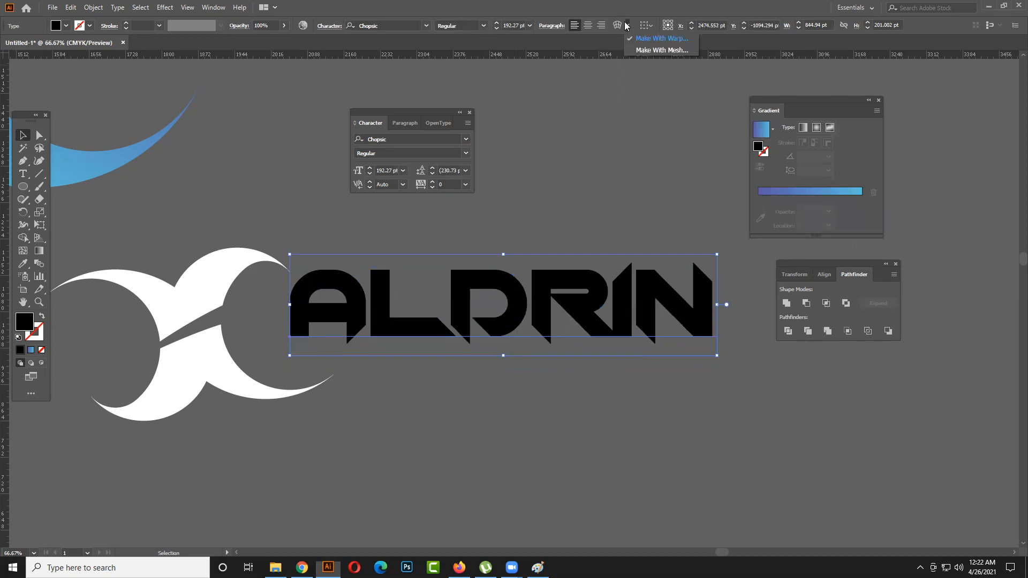
click(648, 38)
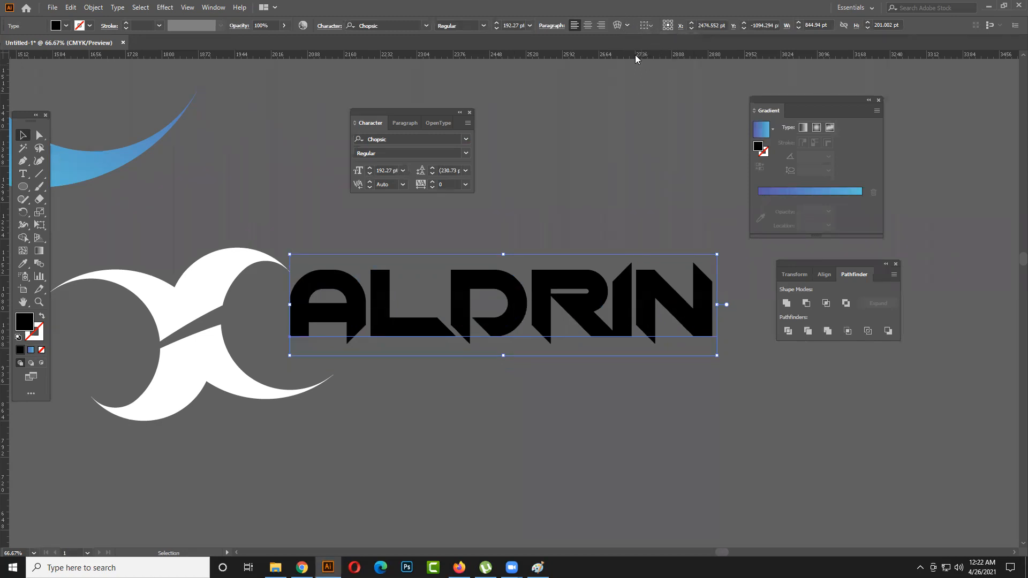
click(627, 26)
click(620, 26)
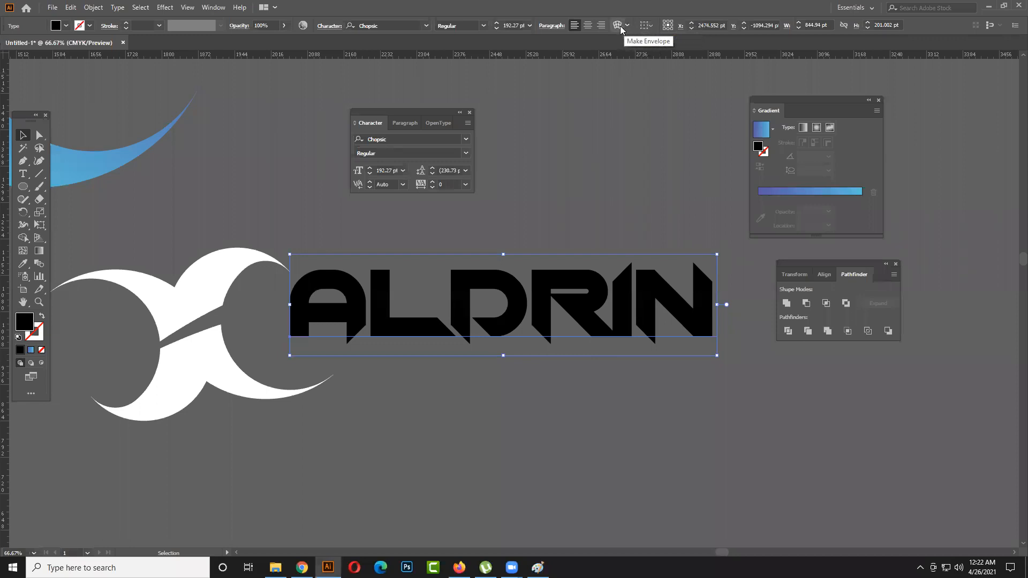
click(617, 28)
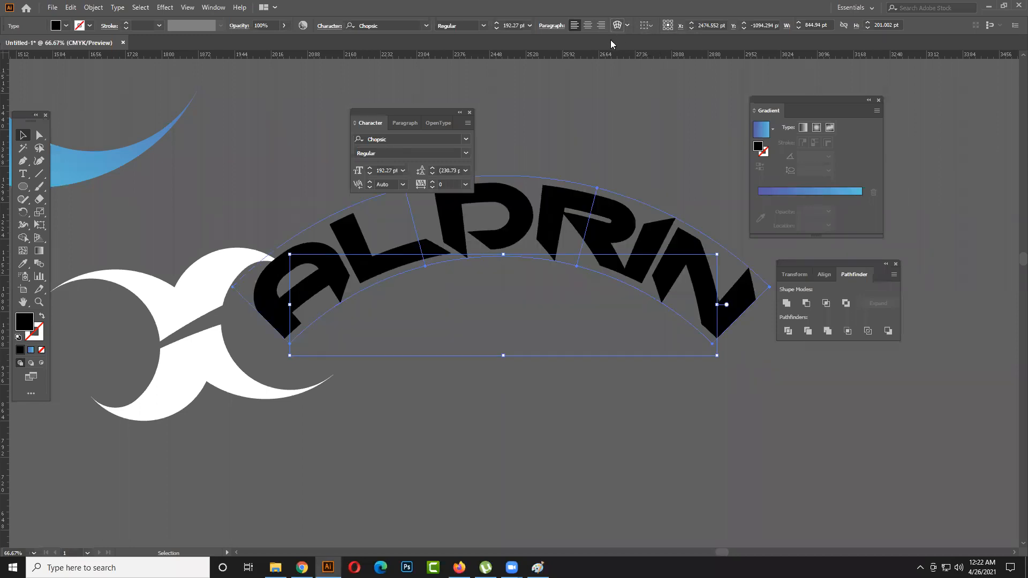
drag(565, 105, 916, 161)
drag(900, 211, 883, 213)
drag(881, 213, 880, 213)
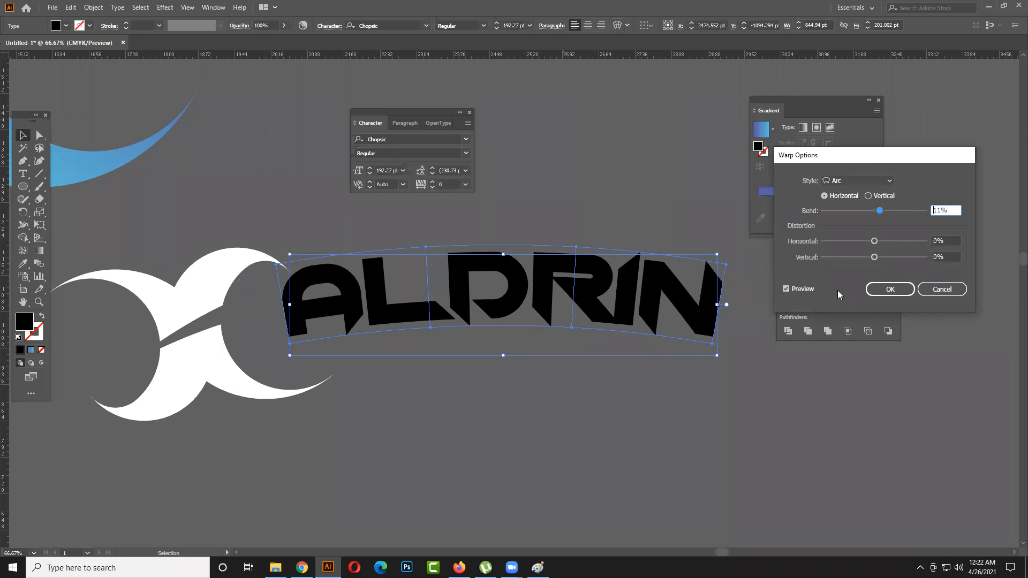
- Preview the Arch warp style on the name and return to the Arc style
click(891, 177)
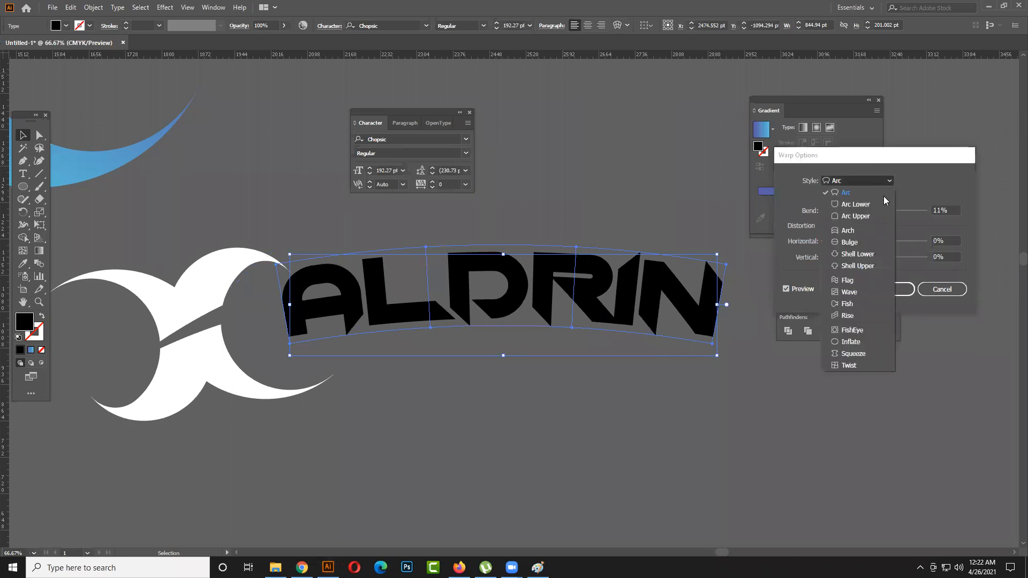
click(858, 232)
click(891, 181)
click(865, 194)
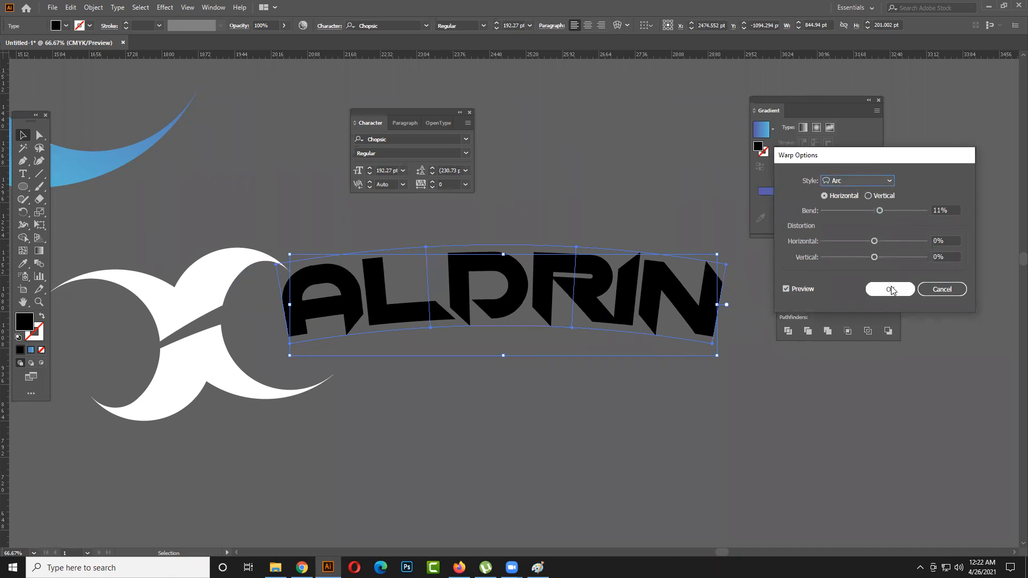
- Try a horizontal distortion of -21%, reset it to 0% and apply the warp to the name
mouse_move(877, 241)
mouse_down()
mouse_move(887, 242)
mouse_move(848, 247)
mouse_move(863, 245)
mouse_up()
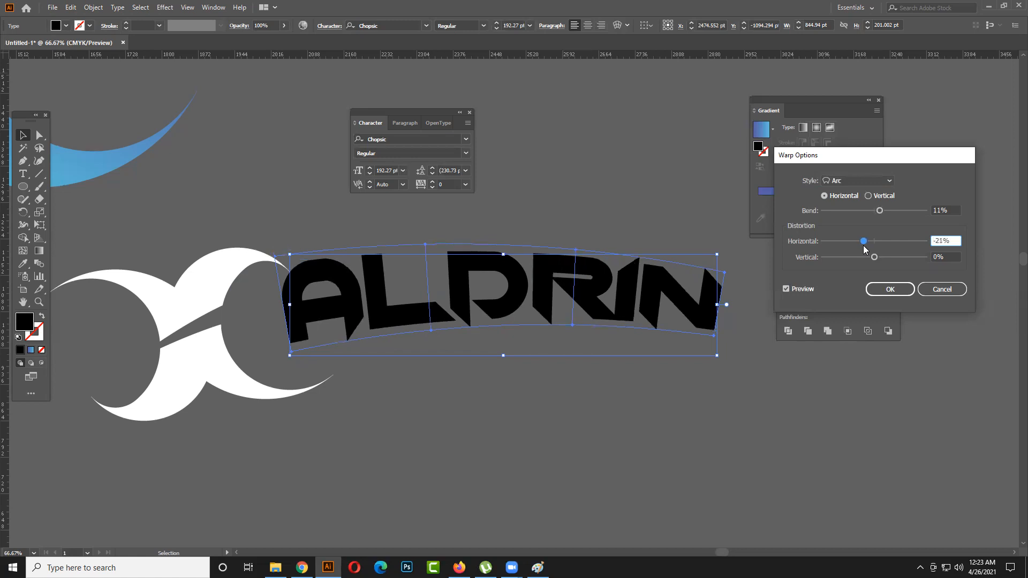
click(875, 242)
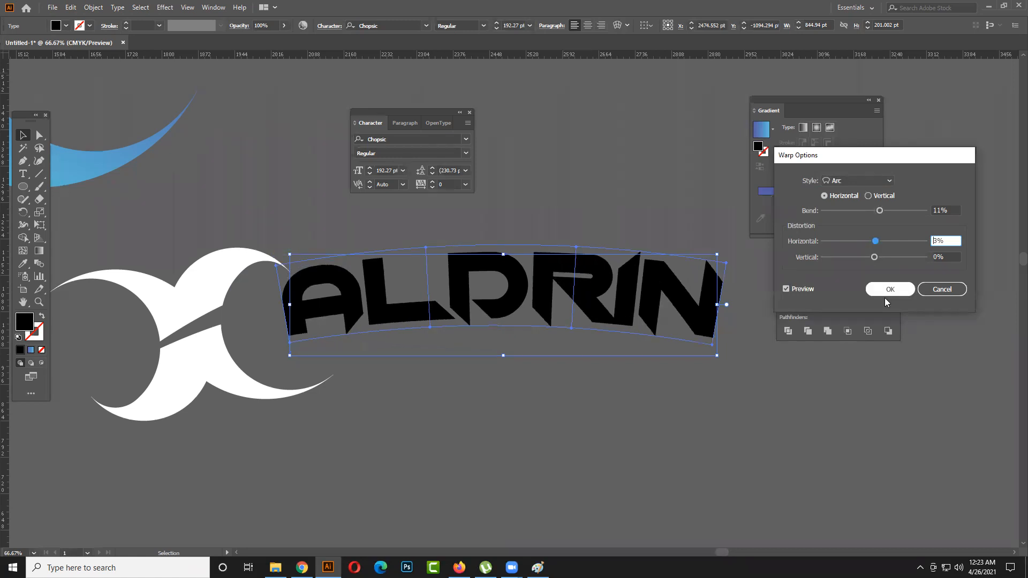
text(0)
click(867, 291)
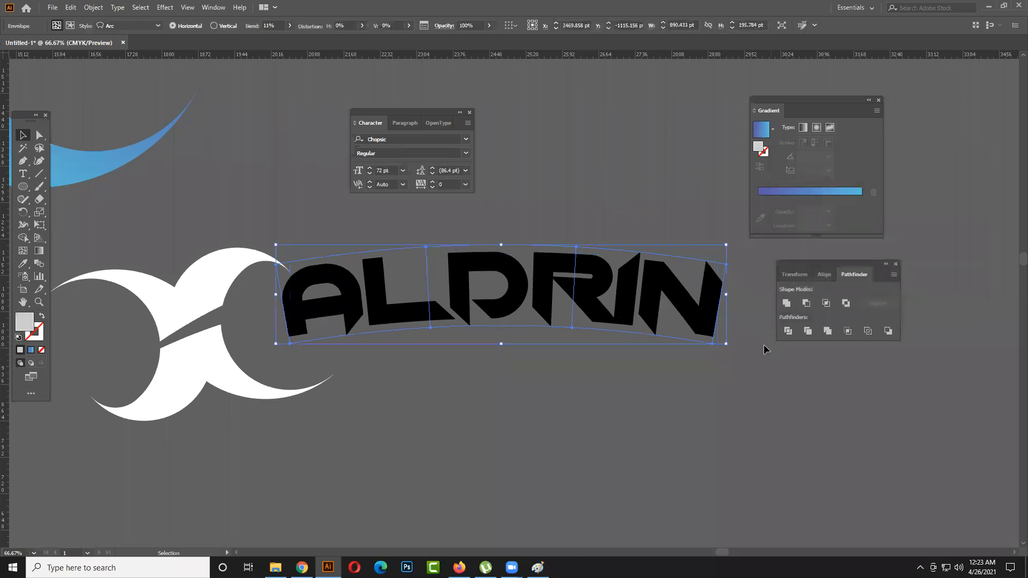
- Enlarge the arched name to about 1030 pt wide, shift it beside the white shapes and deselect it
drag(725, 343, 748, 348)
drag(687, 356, 650, 338)
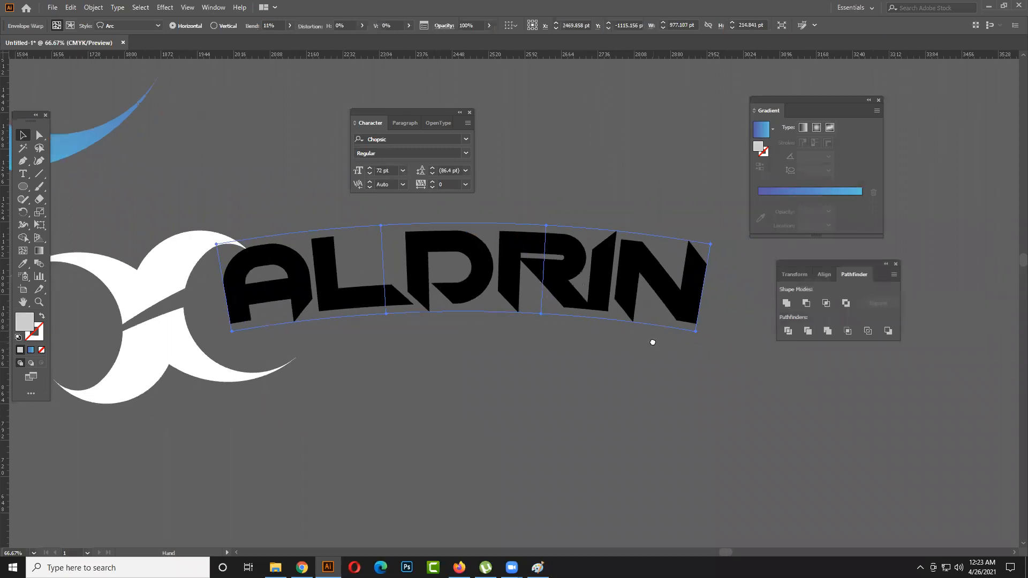
drag(548, 267, 566, 279)
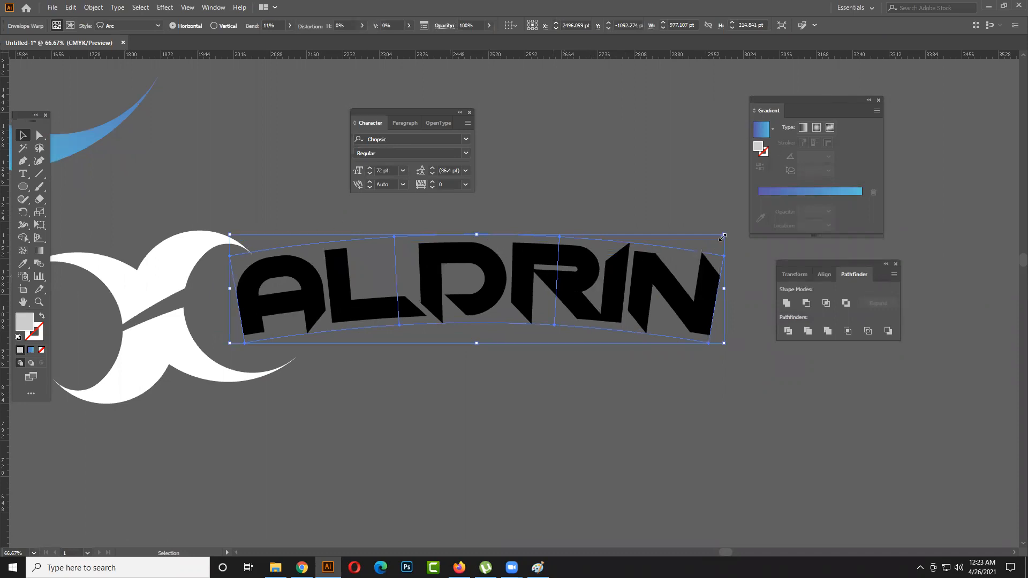
drag(726, 233, 751, 229)
scroll(607, 312, down, 1)
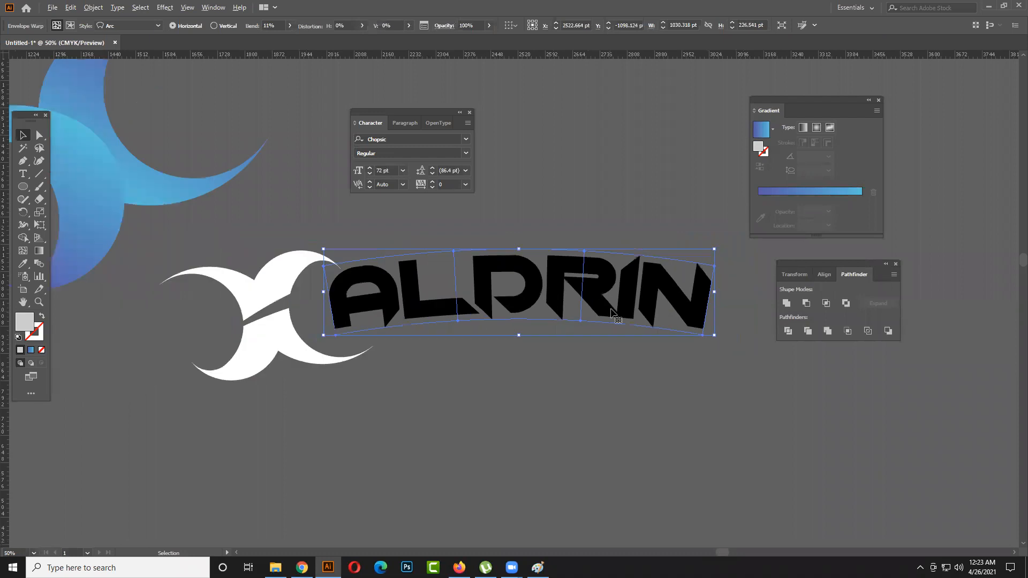
drag(597, 328, 561, 343)
drag(677, 349, 734, 385)
click(728, 397)
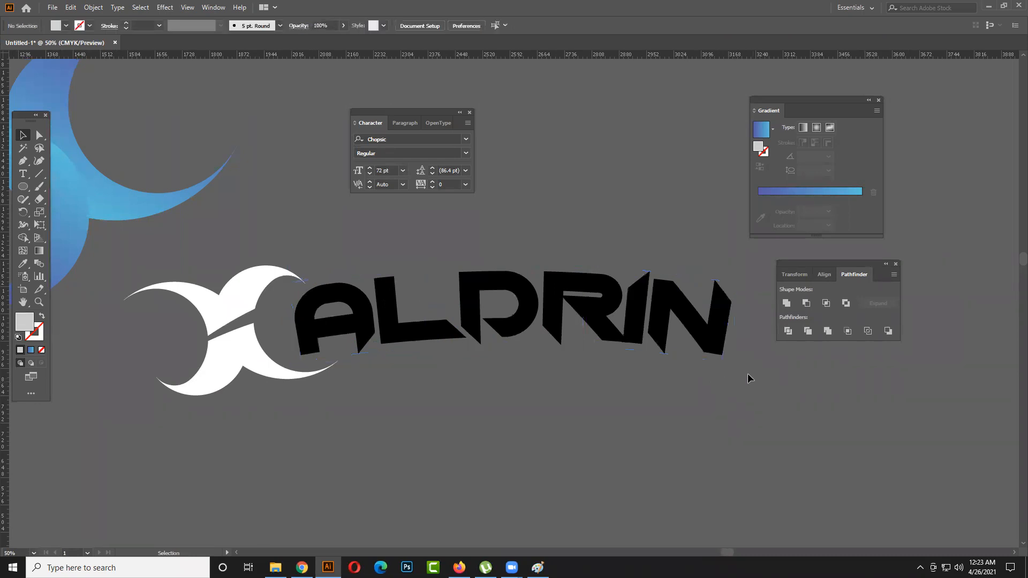
- Nudge the white shapes a few points to the right, closer to the arched name, and deselect them
scroll(696, 366, right, 2)
click(681, 328)
click(717, 367)
key(space)
drag(712, 372, 703, 374)
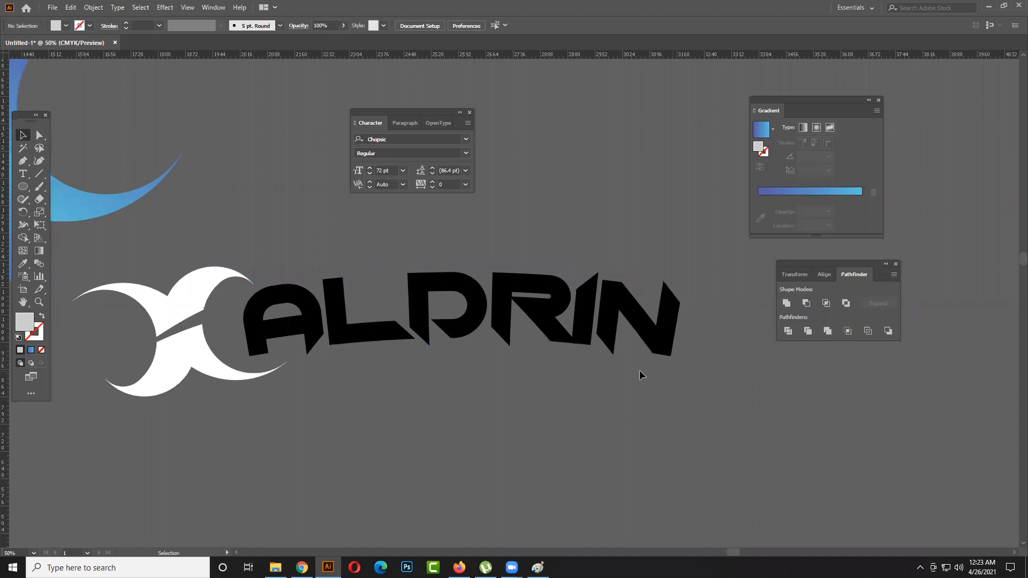
click(198, 332)
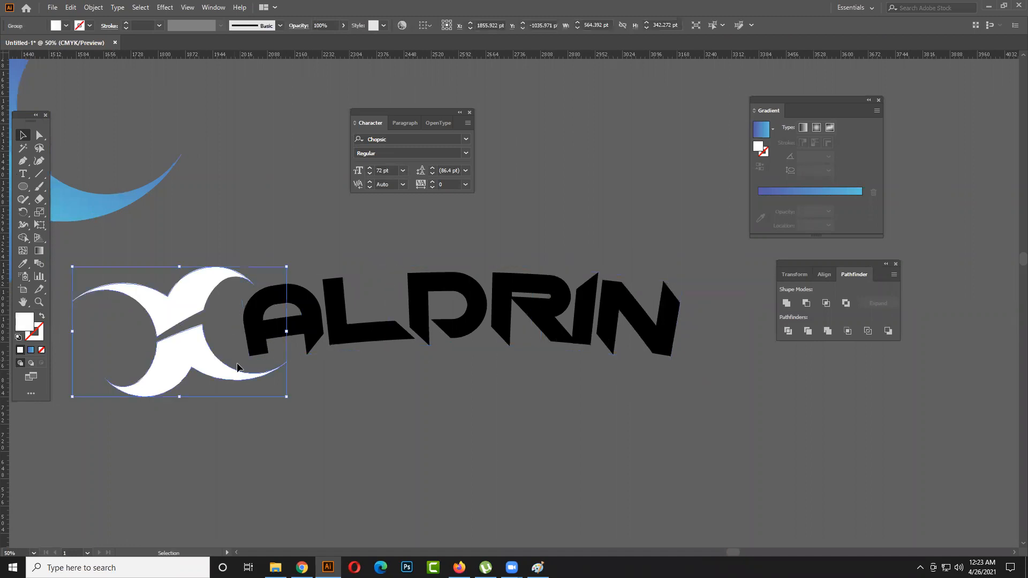
key(Right)
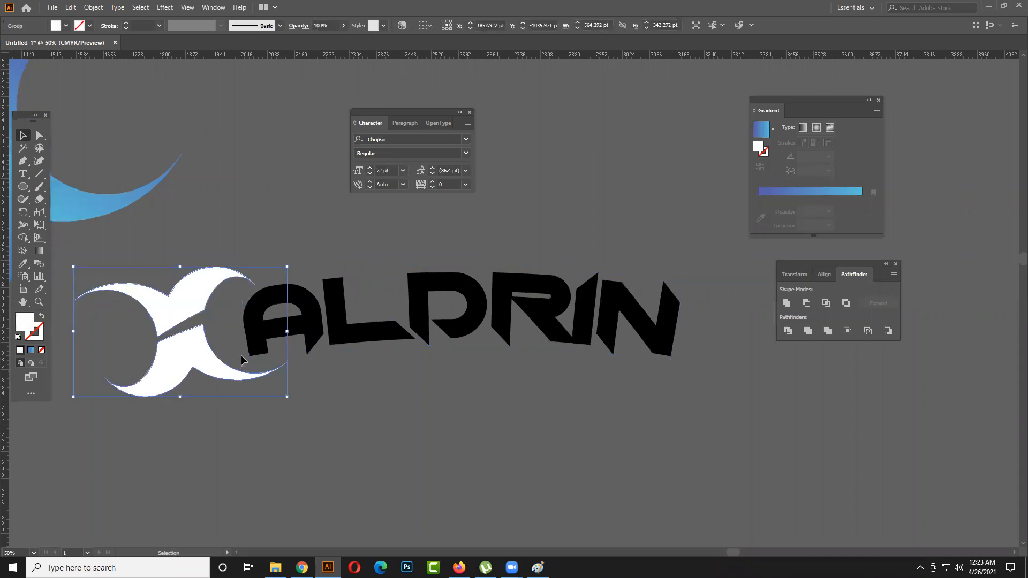
key(Right)
key(Right)
key(Right)
key(Right)
key(Right)
key(Right)
key(Right)
key(Right)
key(Right)
key(Right)
key(Right)
key(Right)
key(Right)
key(Right)
key(Right)
key(Right)
click(330, 383)
- Expand the arched name's warp envelope into editable letter shapes and deselect it
click(445, 327)
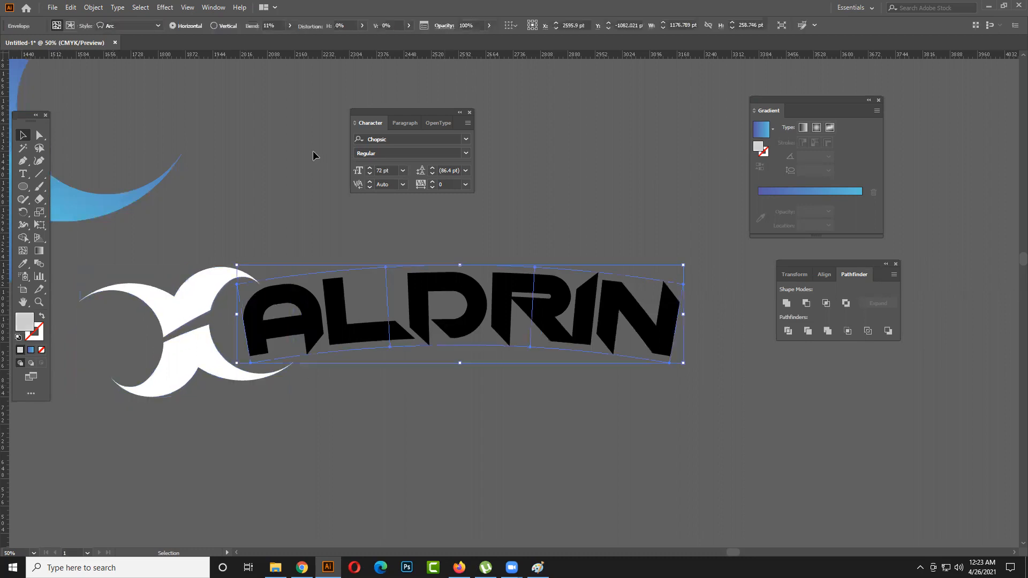
right_click(492, 289)
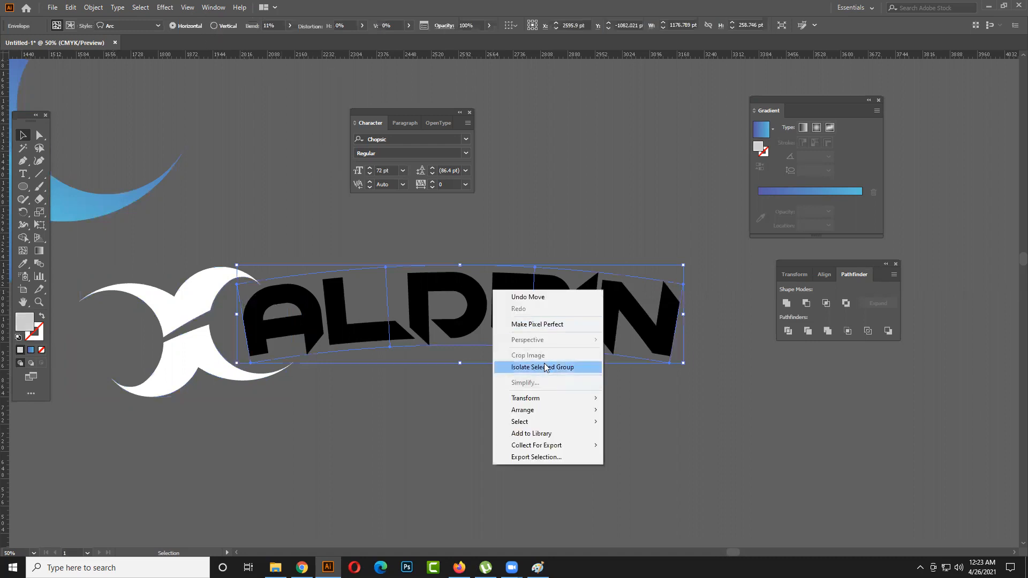
click(664, 300)
right_click(584, 323)
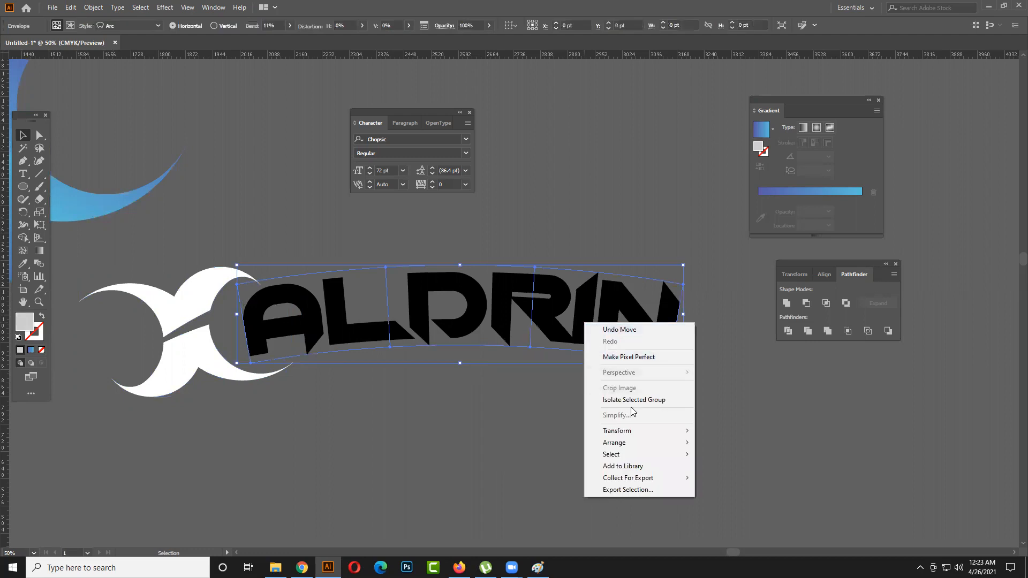
click(555, 348)
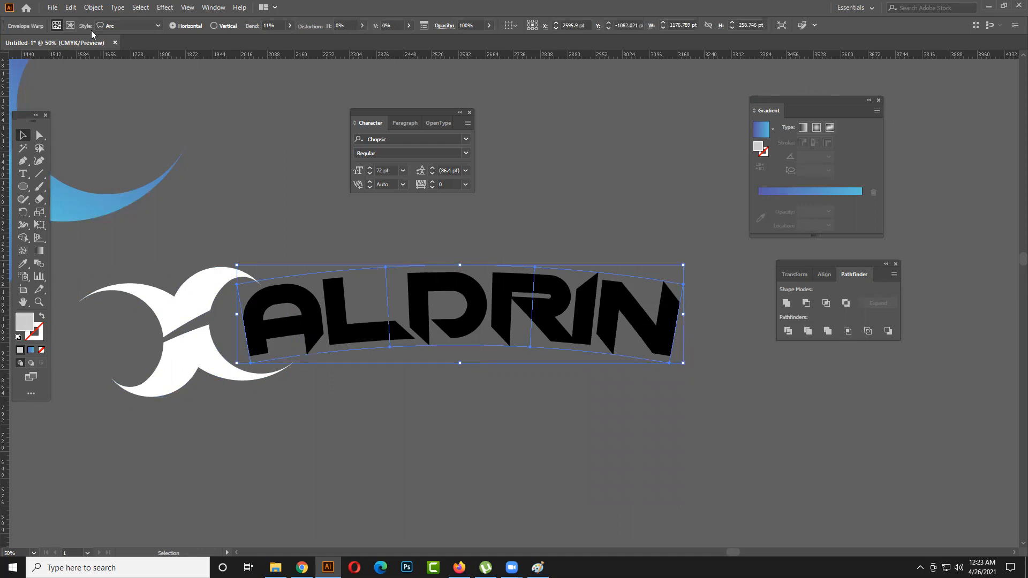
click(83, 7)
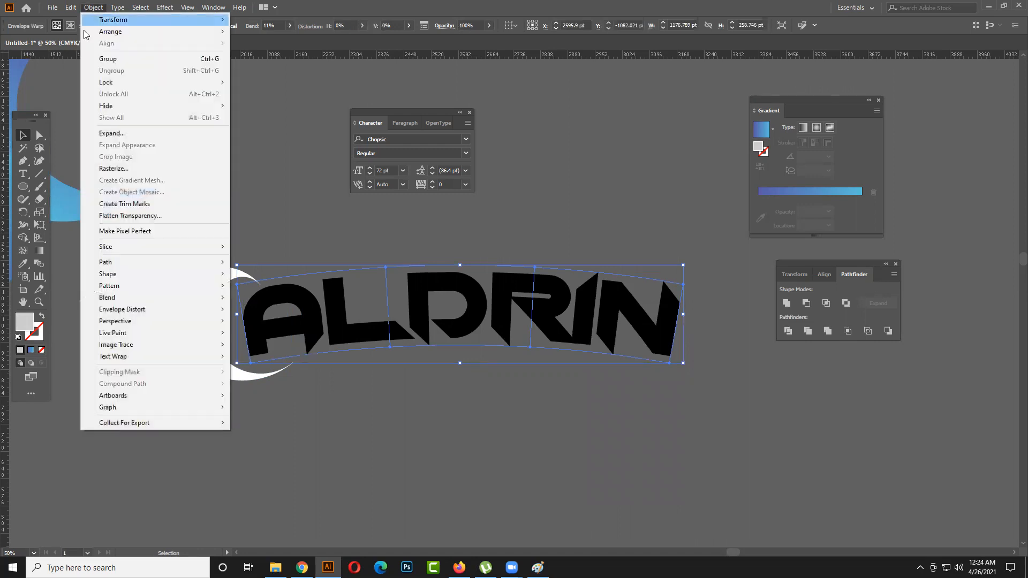
click(117, 133)
click(485, 343)
click(484, 412)
click(25, 163)
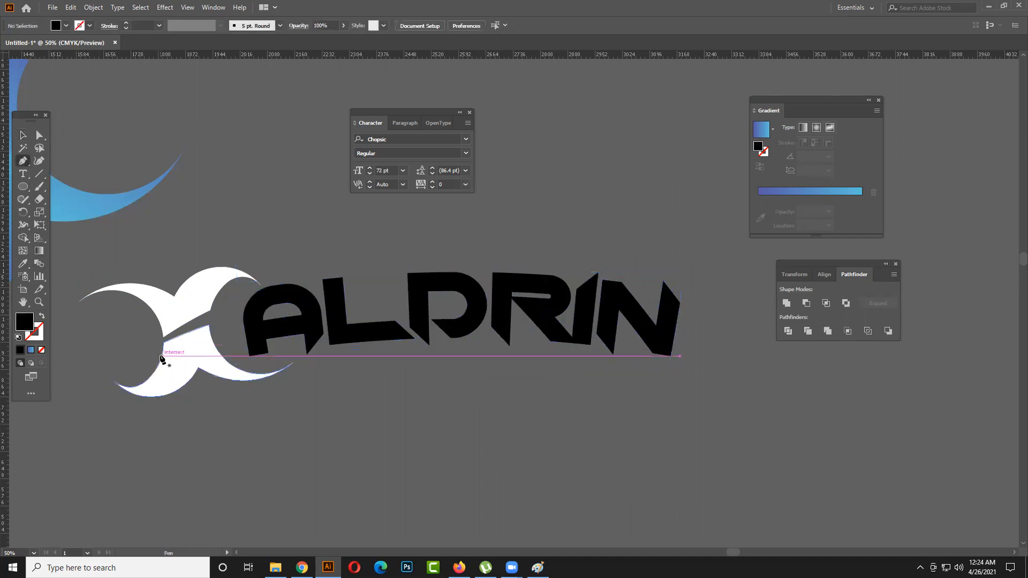
click(162, 341)
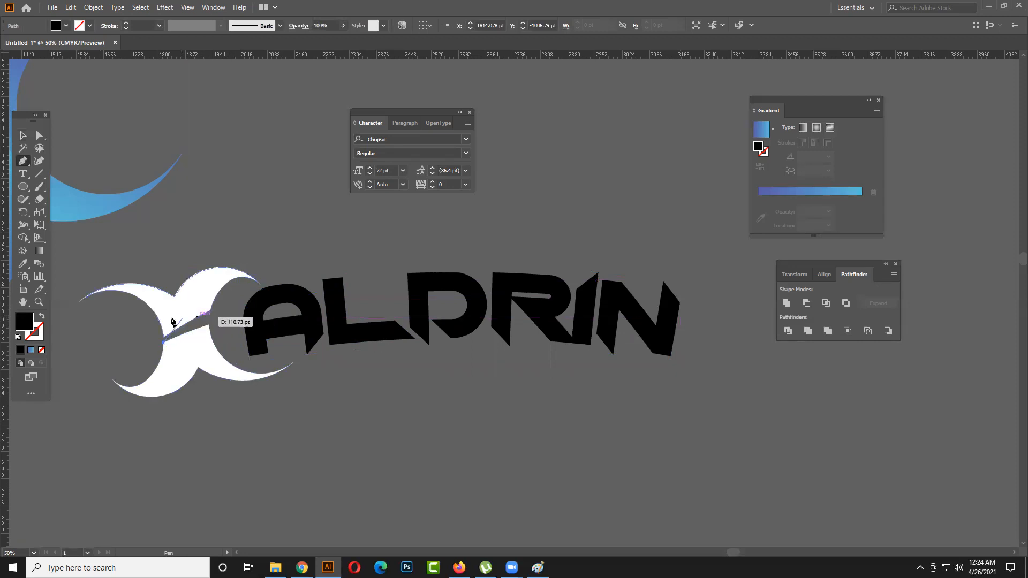
drag(676, 328, 948, 434)
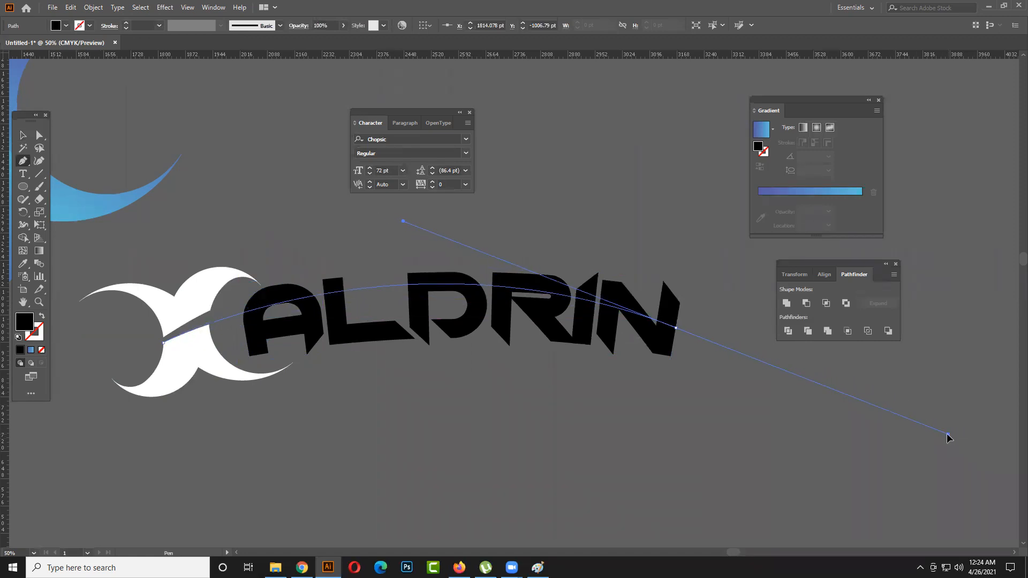
drag(946, 436, 948, 444)
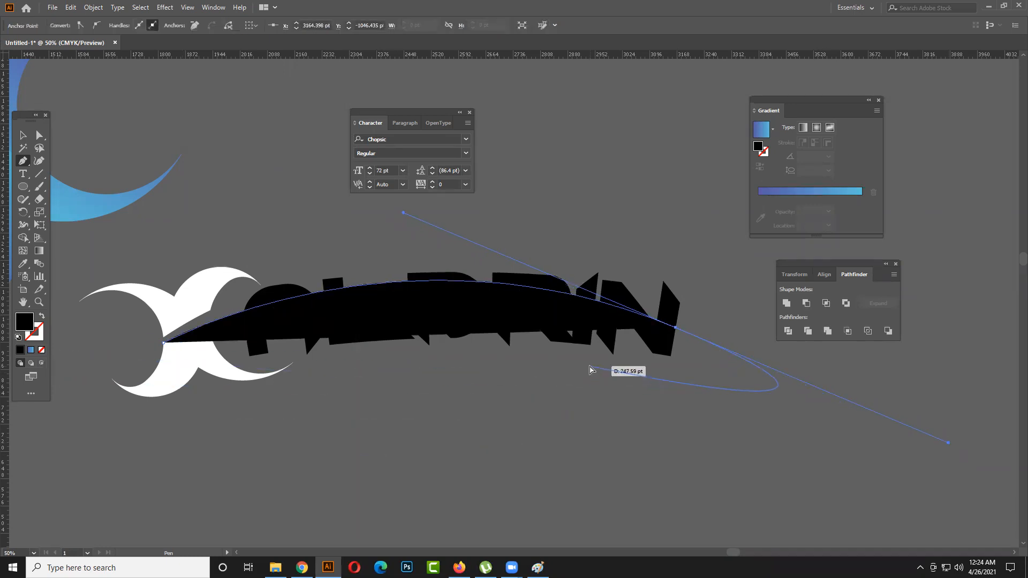
key(ctrl+z)
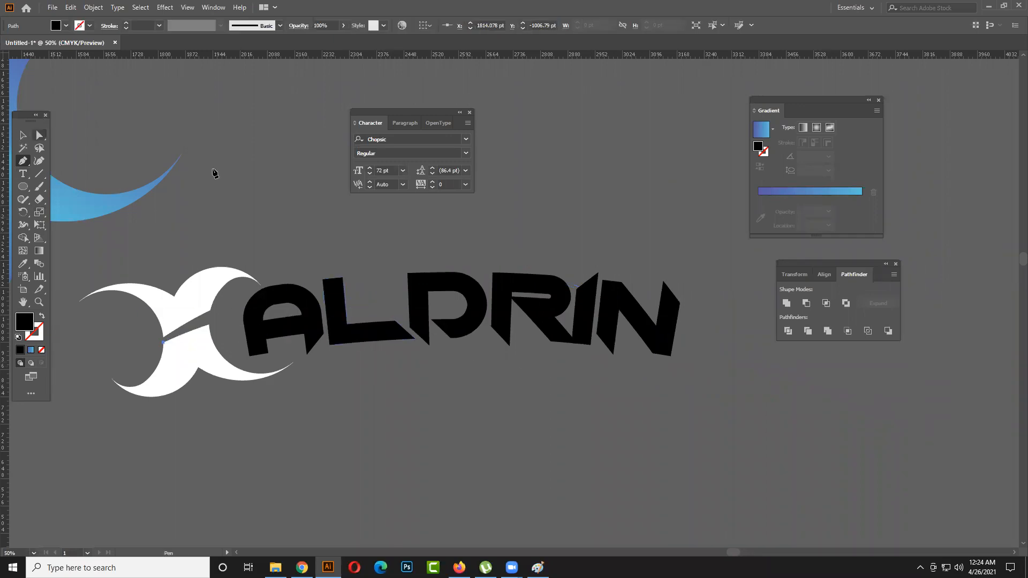
click(22, 137)
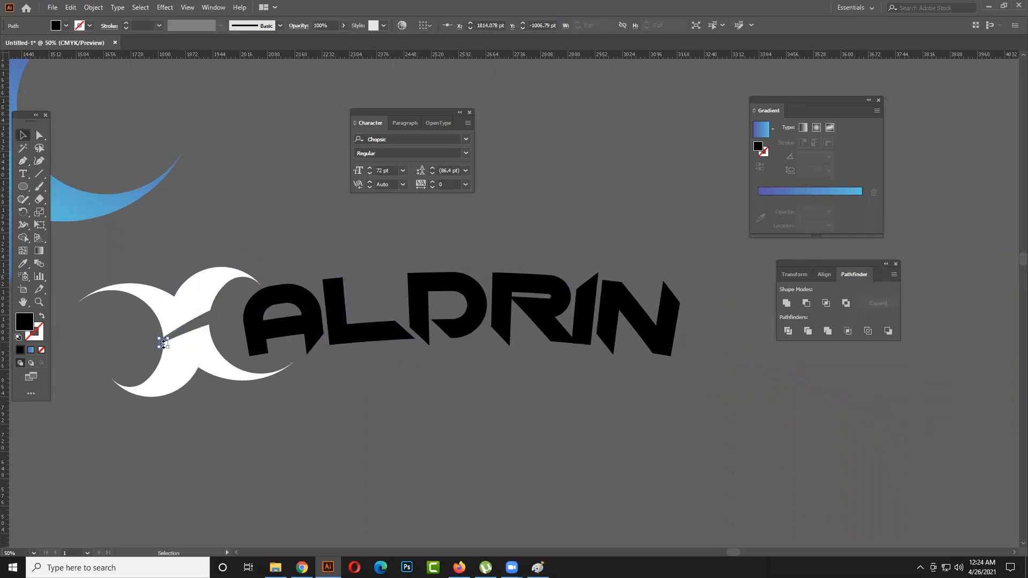
click(251, 185)
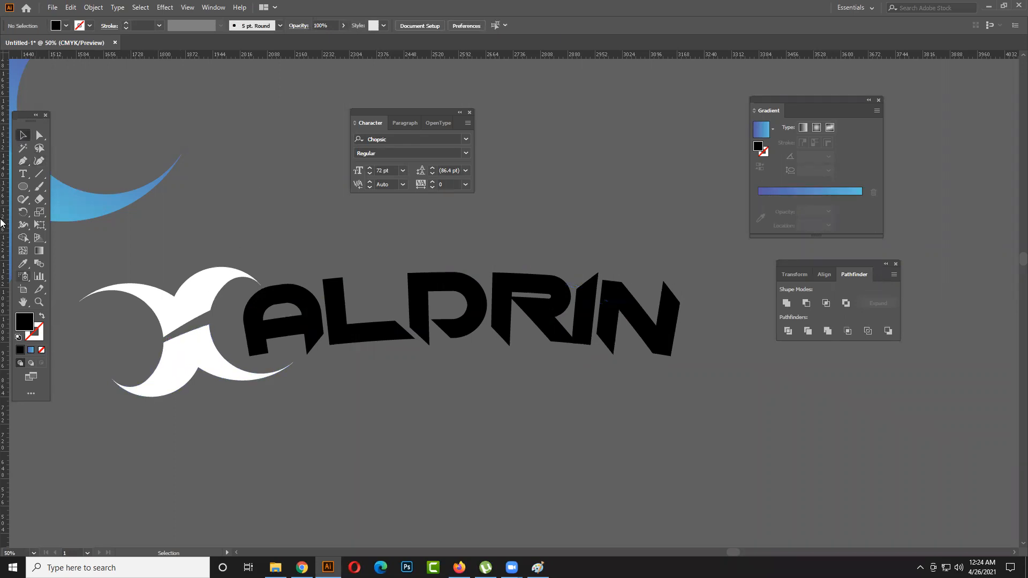
- Start a Pen path at the narrow end of the gap between the white shapes and trace its upper edge
click(24, 162)
scroll(150, 357, up, 4)
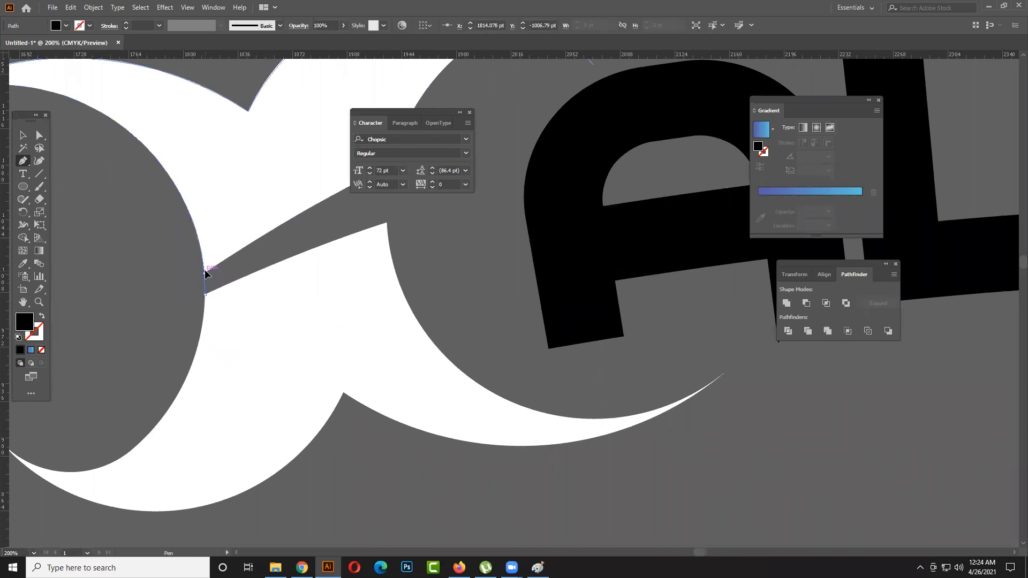
click(206, 282)
drag(240, 225, 167, 271)
click(313, 215)
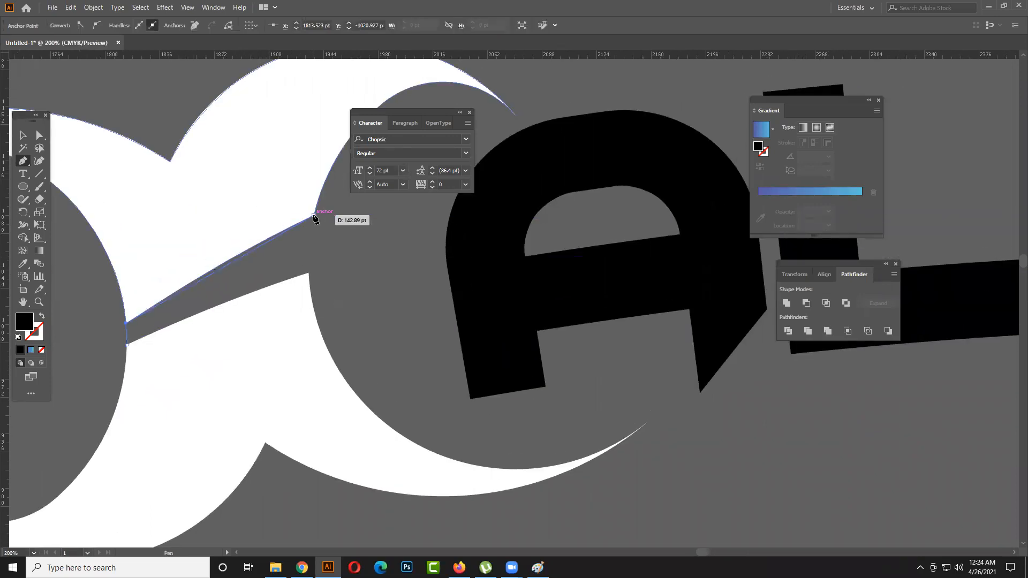
drag(314, 216, 332, 226)
click(314, 216)
- Continue the path across the gap's open end, overlap the lower white shape and close it at its starting corner
drag(308, 273, 313, 308)
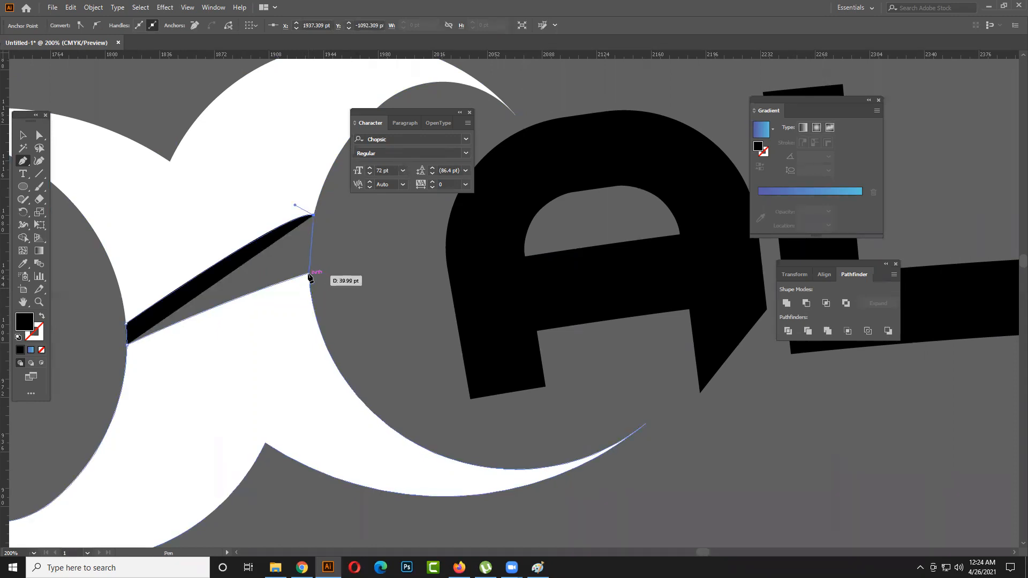
key(ctrl+z)
click(308, 274)
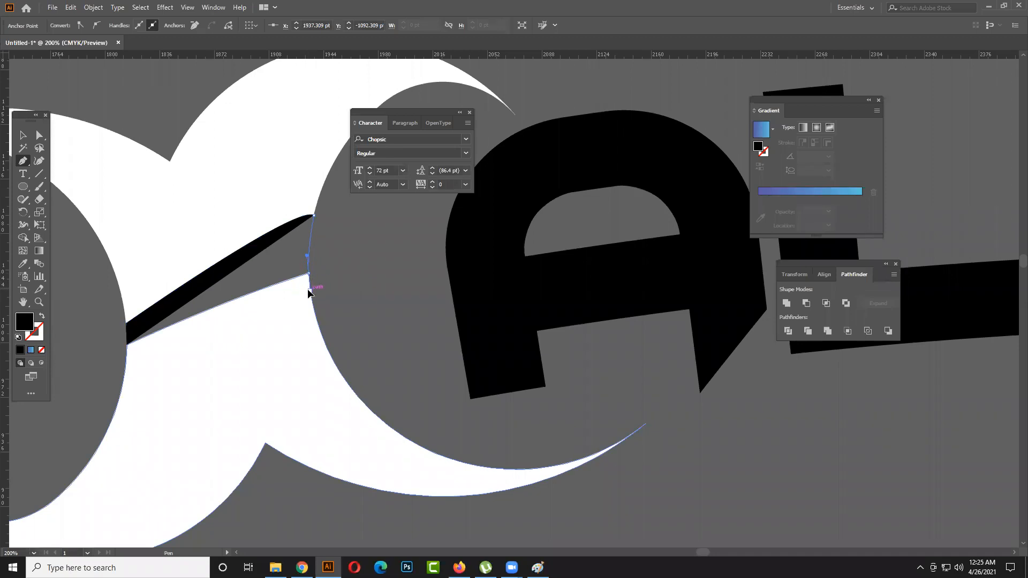
click(289, 323)
click(92, 386)
key(ctrl+z)
click(145, 370)
click(126, 346)
- Select the gap filler together with the white shapes, unite them into one shape and deselect it
click(23, 135)
shift+click(195, 202)
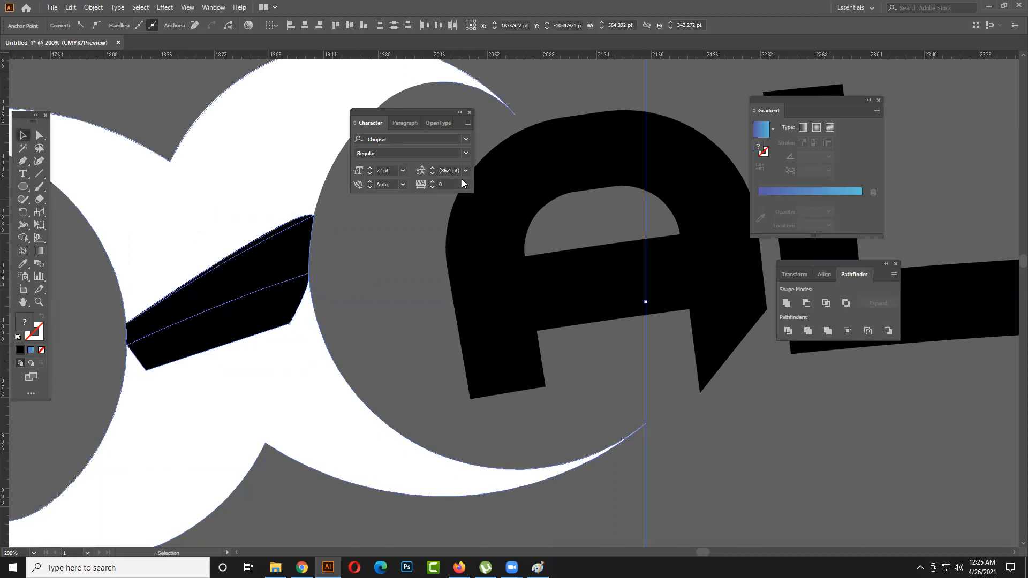
click(787, 303)
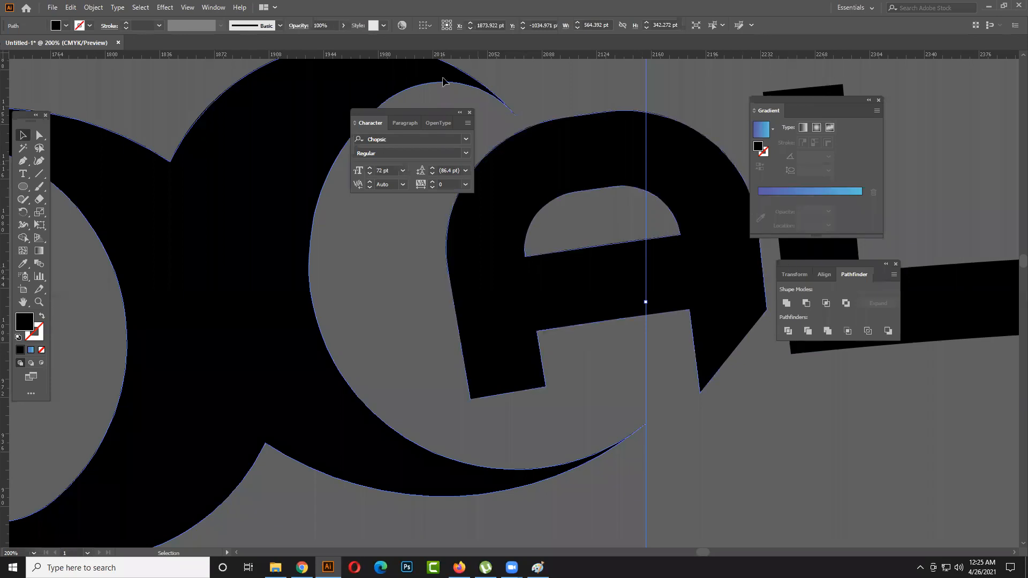
click(66, 26)
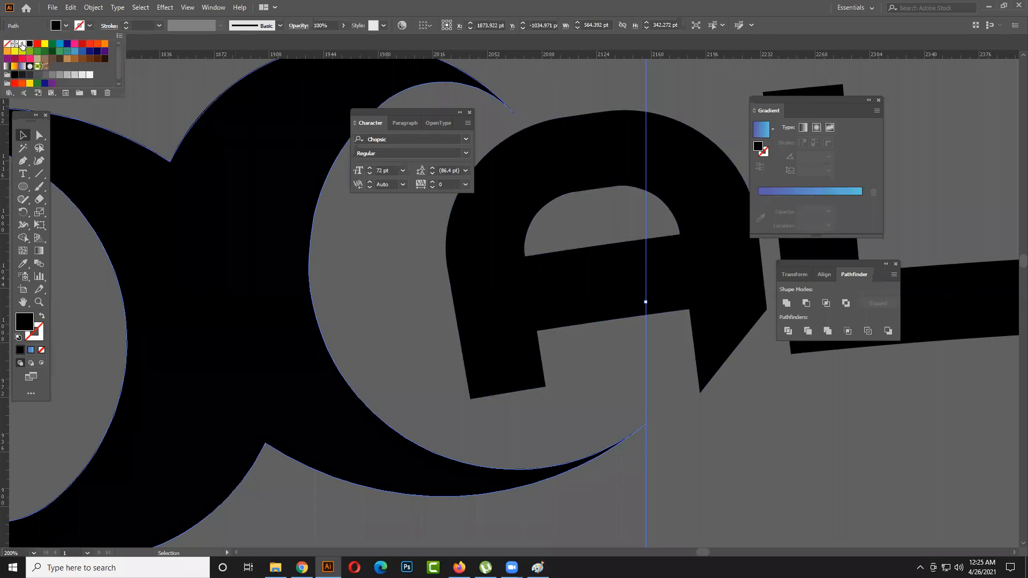
scroll(409, 271, down, 4)
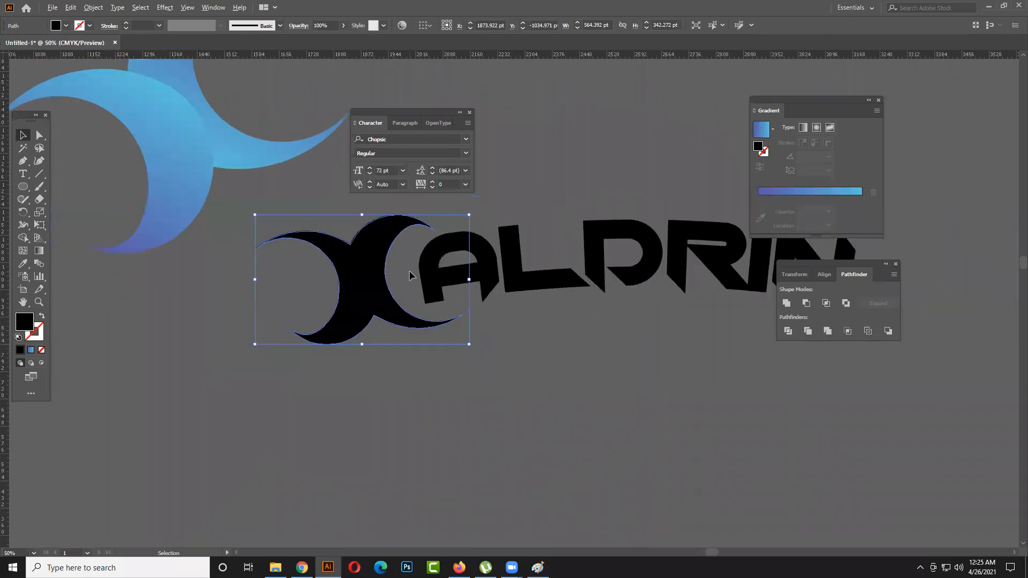
click(631, 381)
- Draw a curved Pen path from the united shape's middle across the name to its last letter and remove its fill
drag(669, 376, 485, 401)
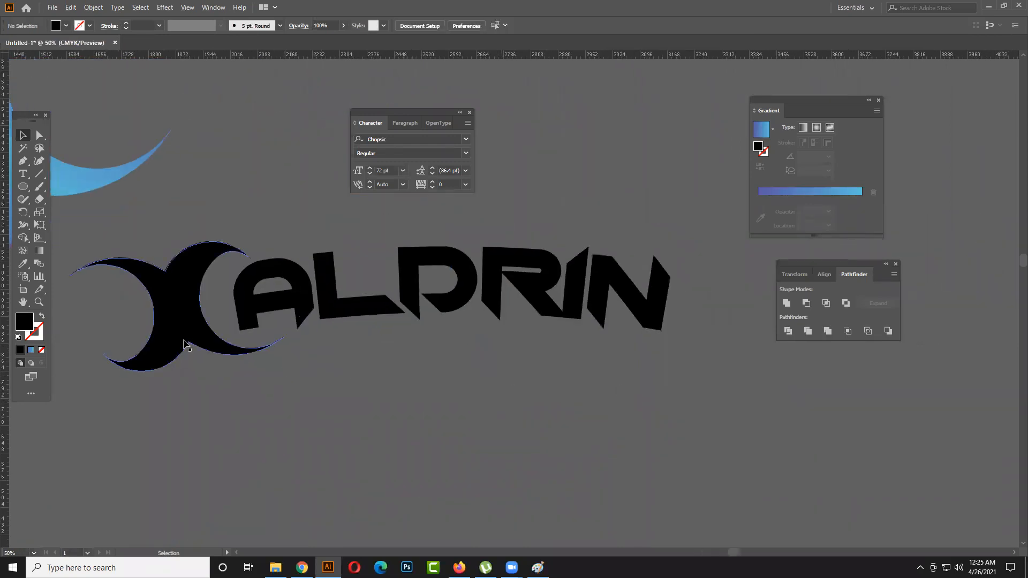
click(23, 160)
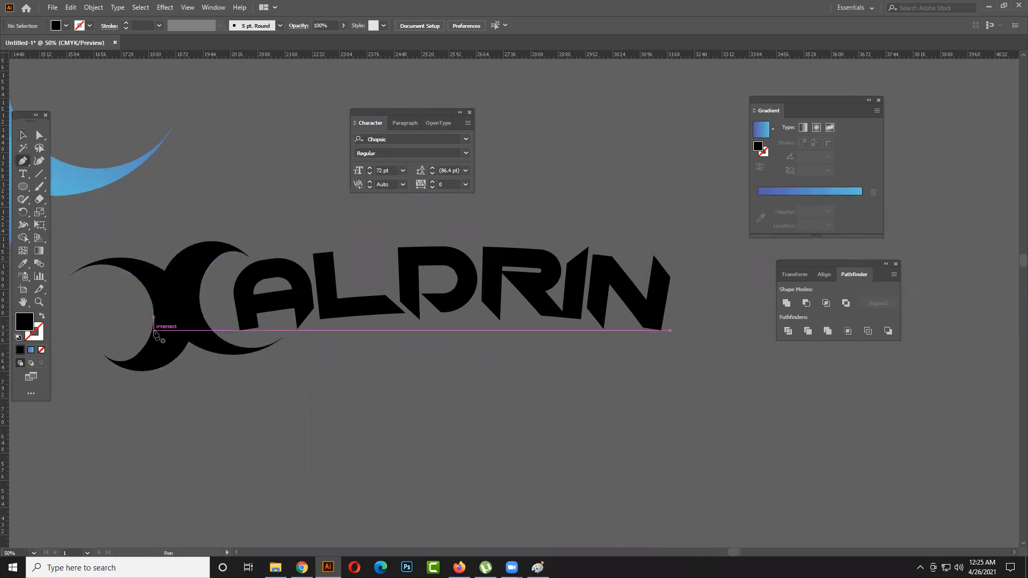
click(152, 330)
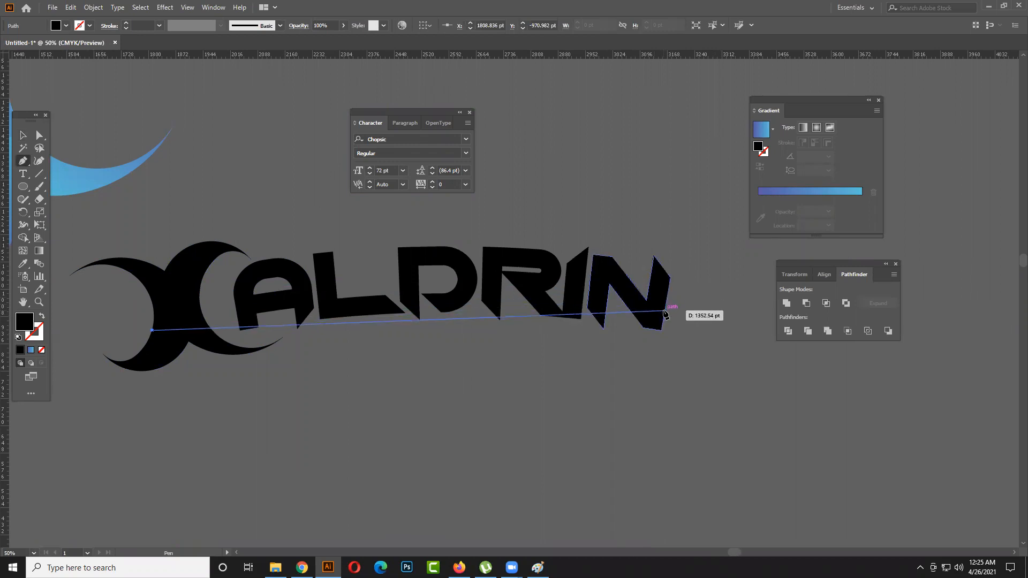
drag(670, 309, 908, 367)
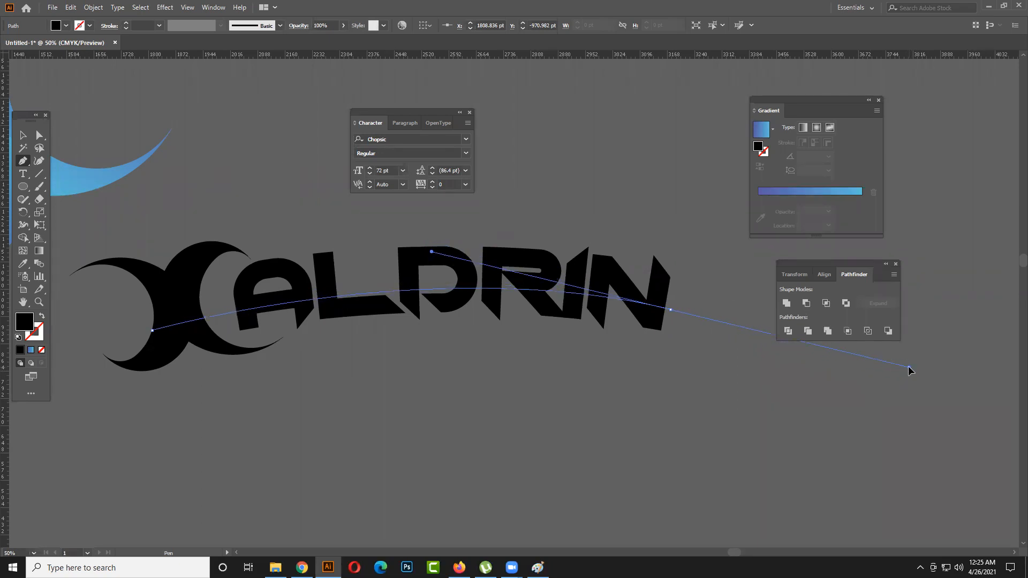
drag(910, 368, 910, 368)
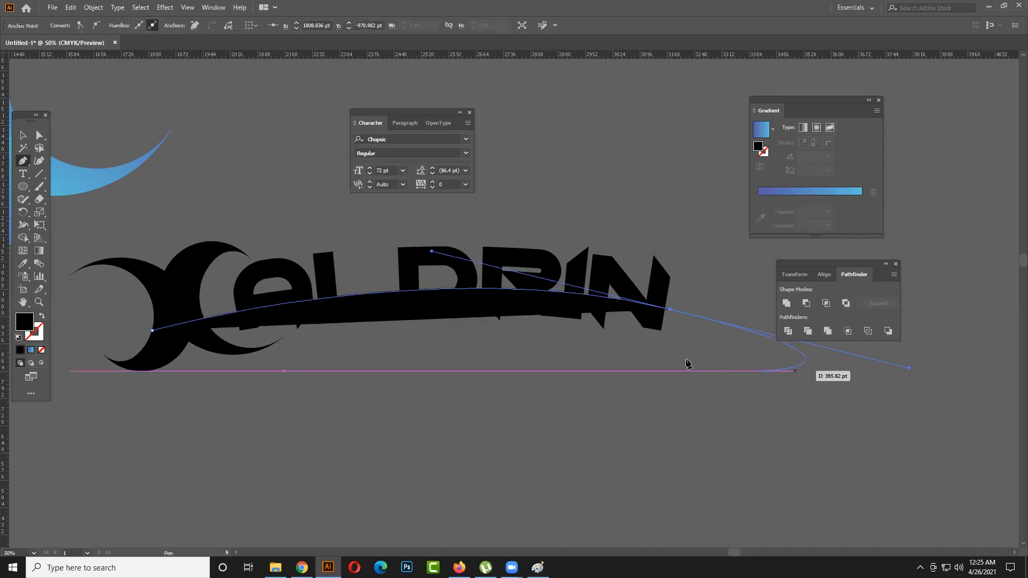
click(42, 349)
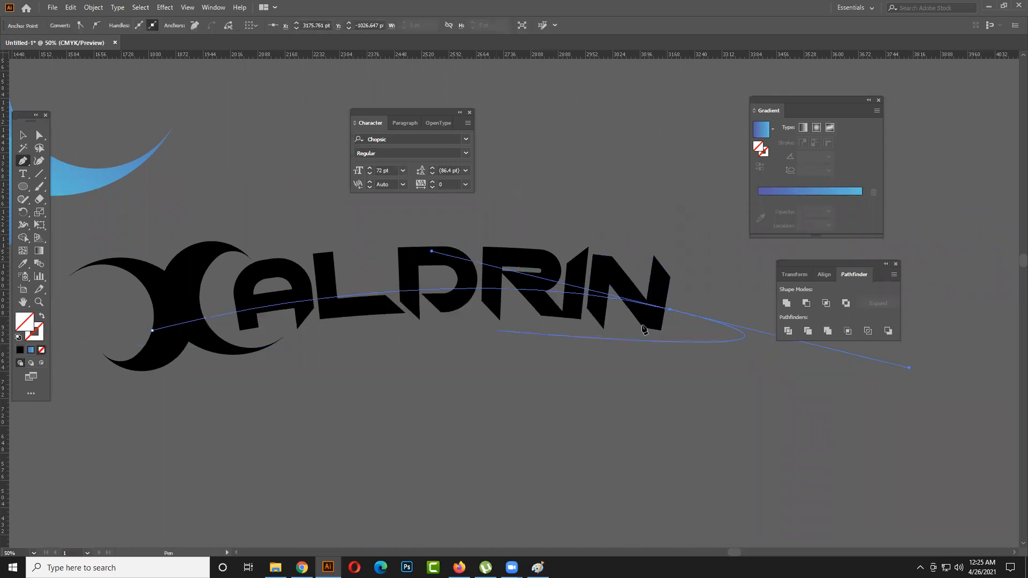
- Extend the path to a point just below its end on the last letter and curve it back to the united shape as a thin band
drag(671, 315, 674, 325)
click(674, 324)
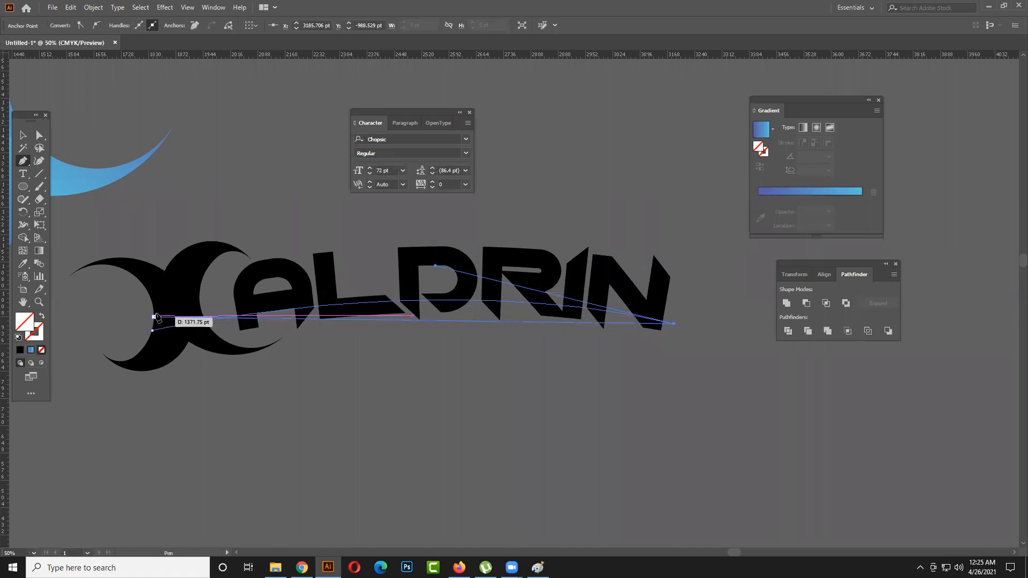
drag(155, 311, 136, 333)
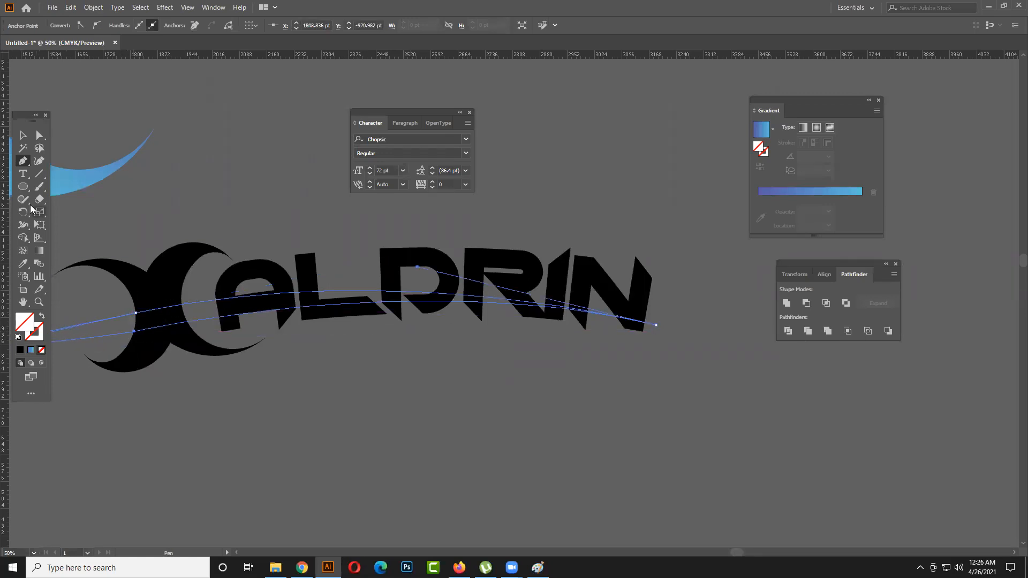
- Nudge the whole curved band upward by a few points
click(20, 135)
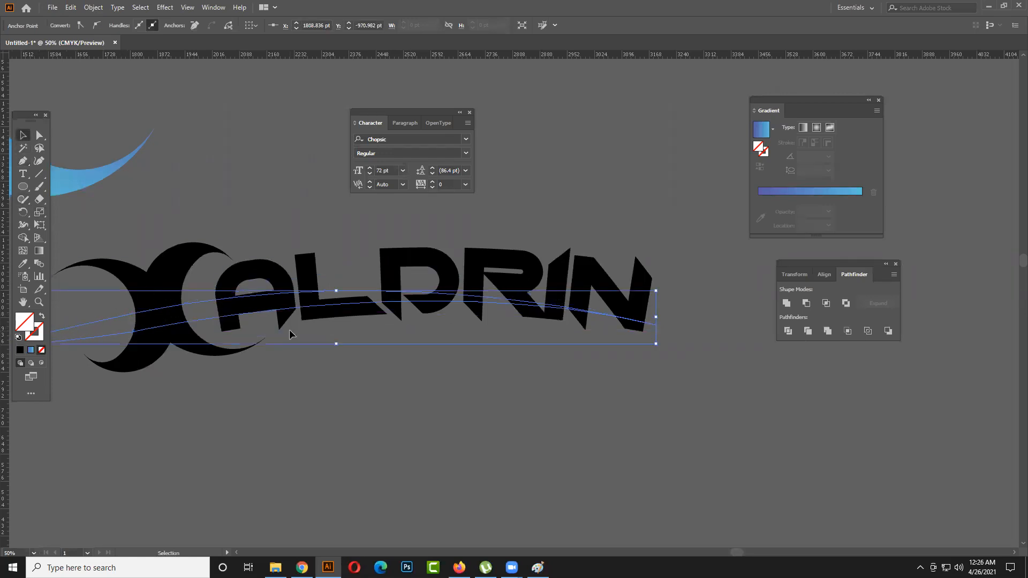
key(Up)
key(Up)
key(Up)
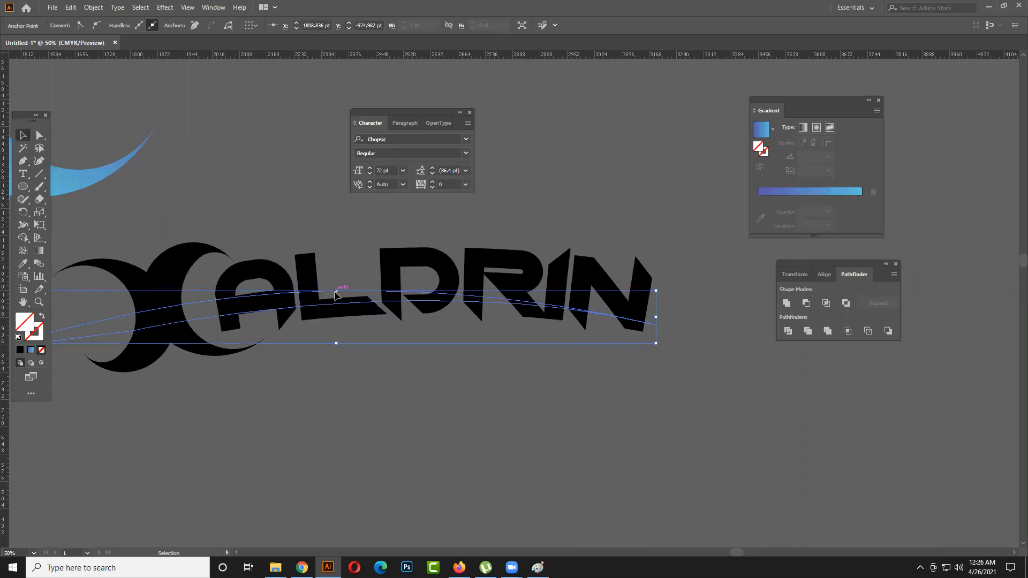
- Nudge the whole curved band about 20 pt further up across the name and deselect it
click(39, 135)
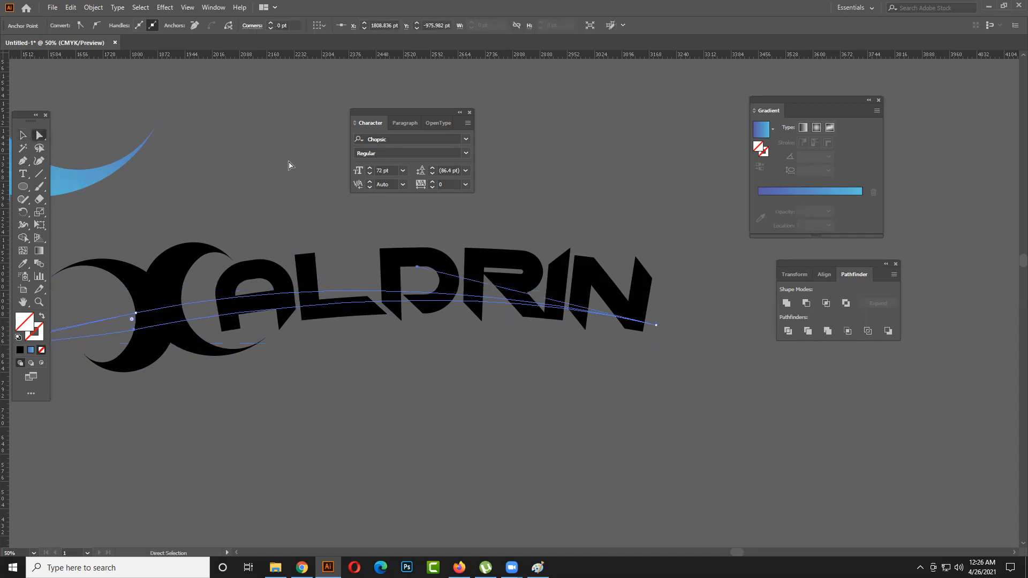
click(328, 282)
click(342, 290)
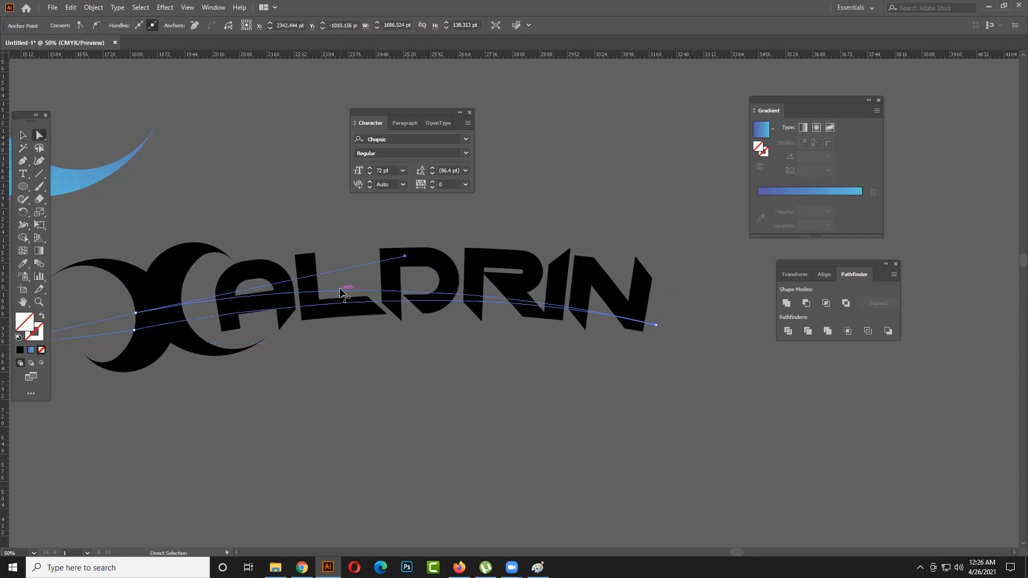
key(v)
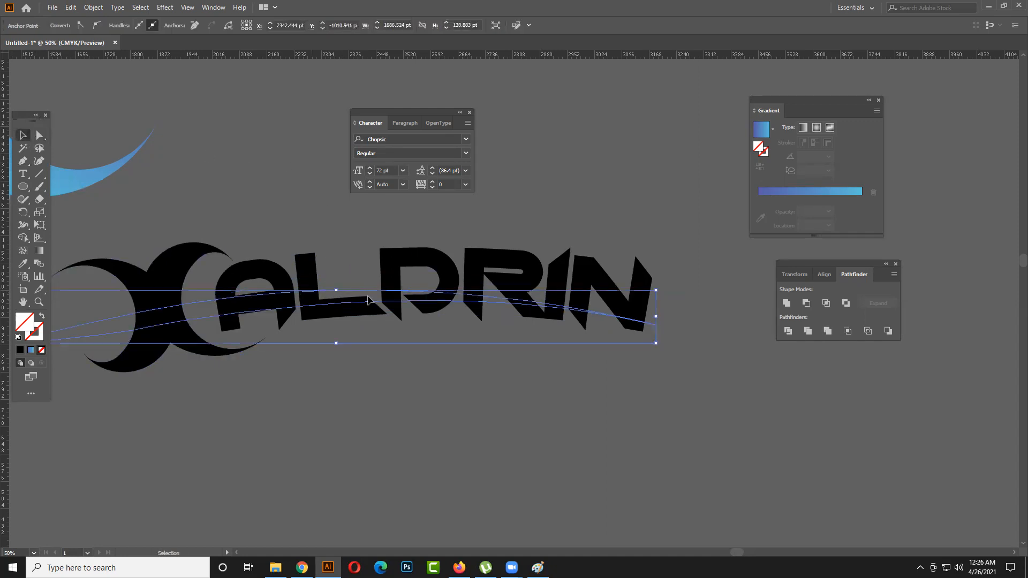
click(349, 293)
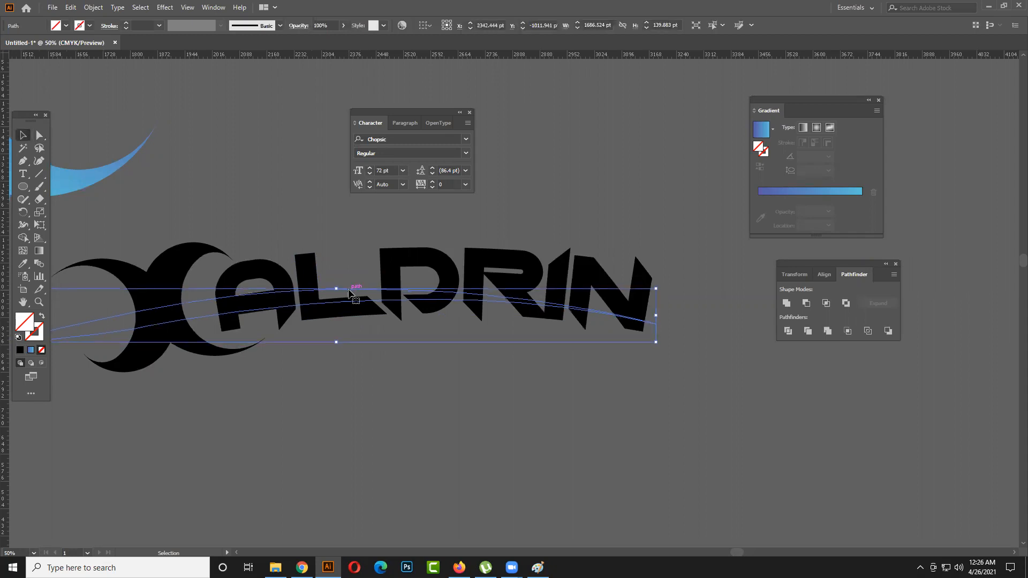
key(Up)
key(Up)
key(Up)
key(Up)
key(Up)
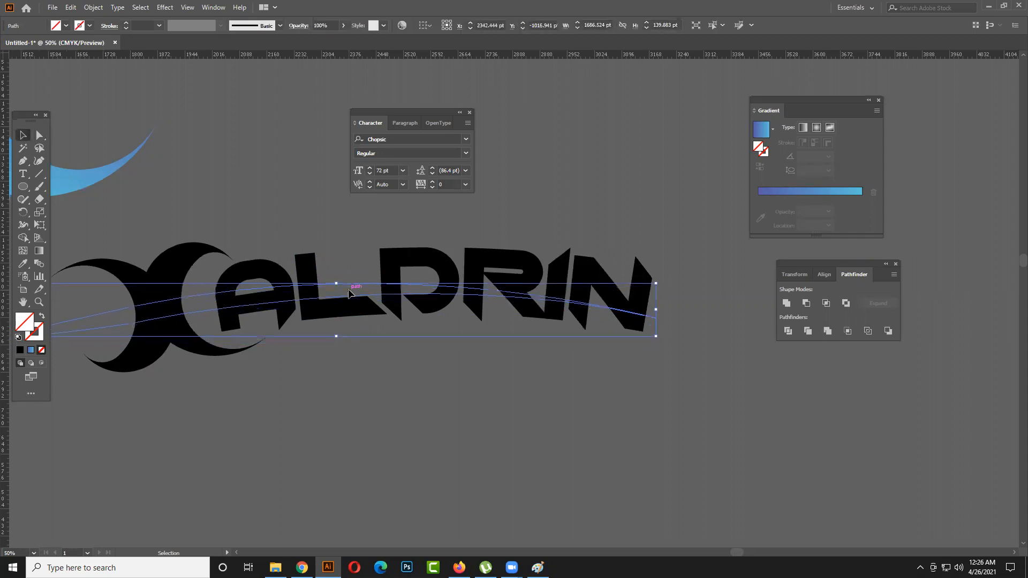
key(Up)
key(Up)
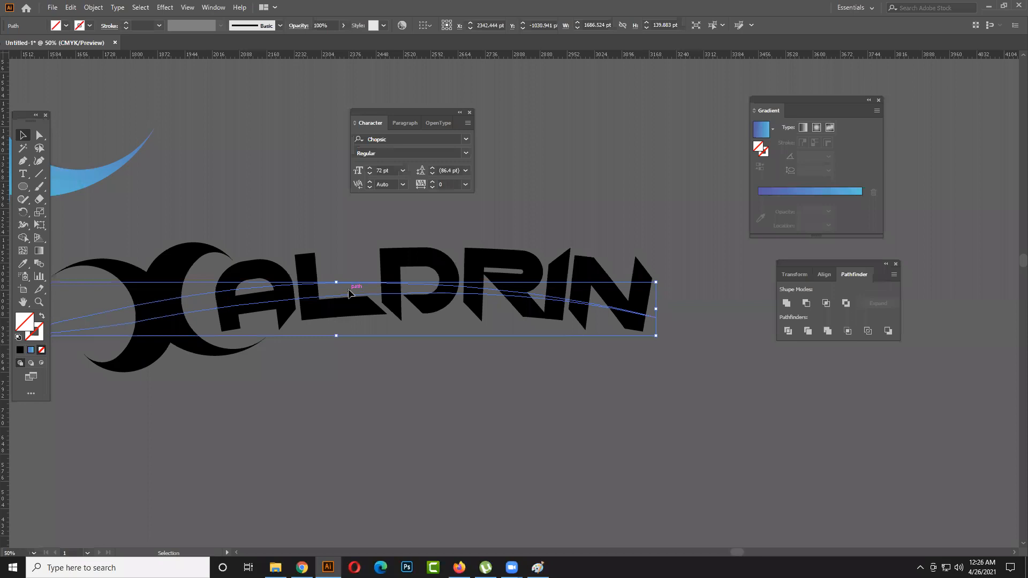
key(Up)
click(364, 393)
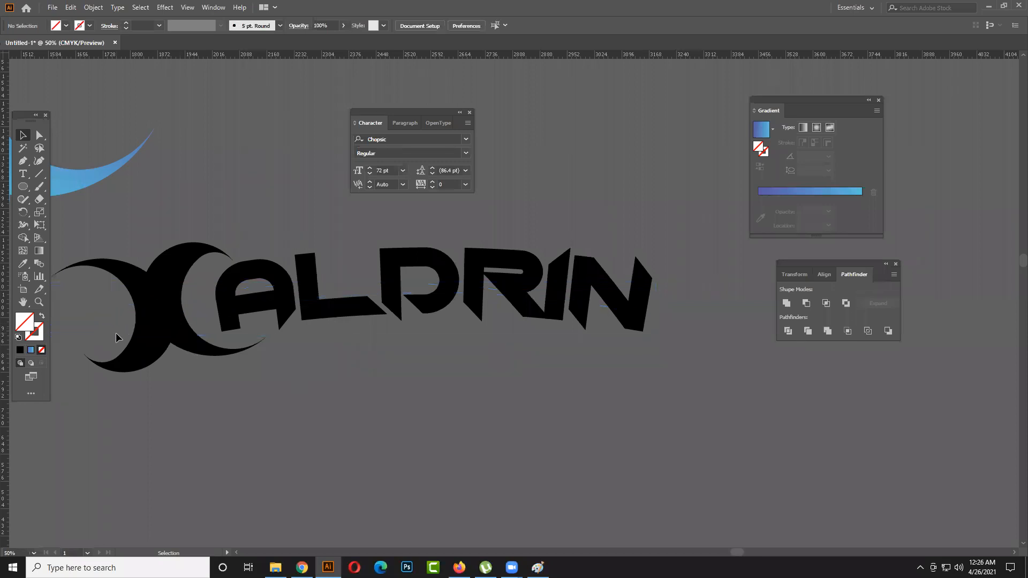
- Fill the curved band with the blue linear gradient and deselect it
click(116, 323)
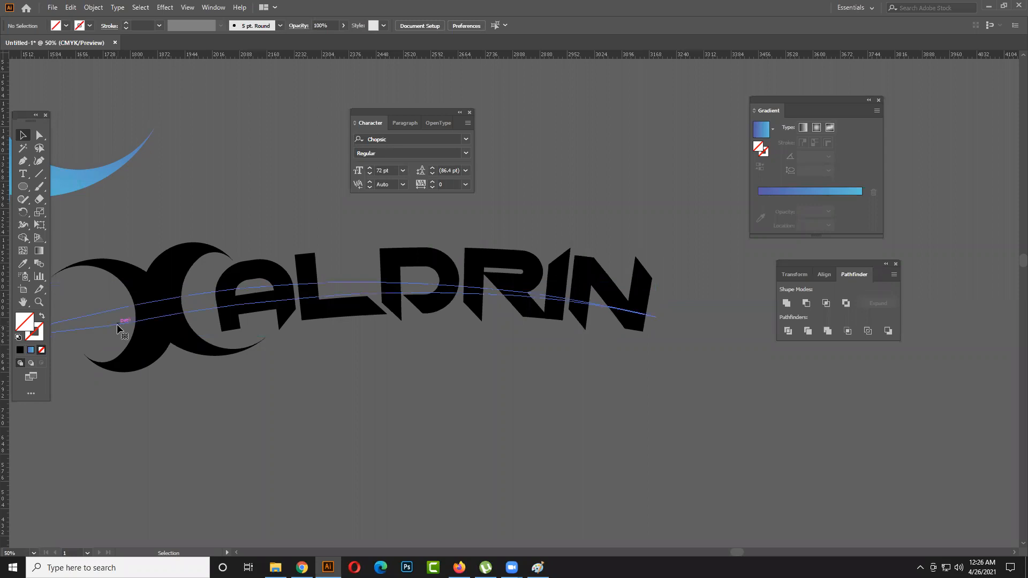
click(31, 349)
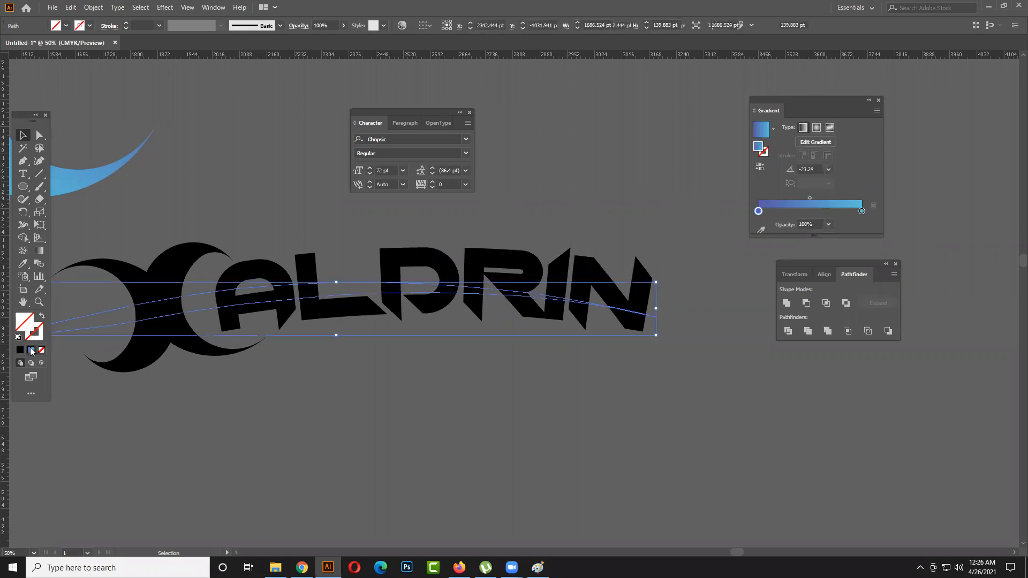
click(271, 402)
- Try to unite the crescent shape, the name and the curved band into one shape
drag(175, 403, 631, 267)
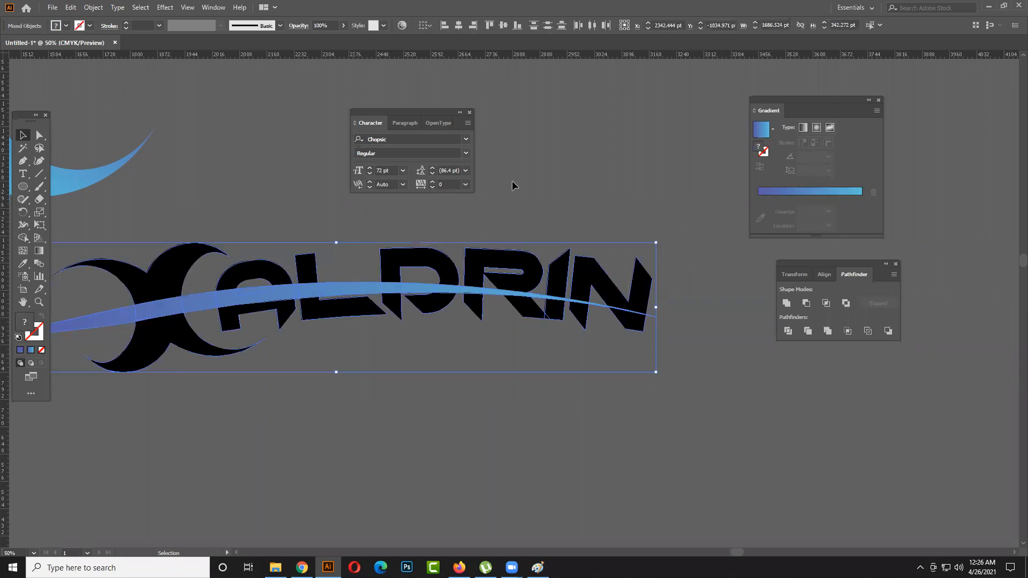
click(786, 304)
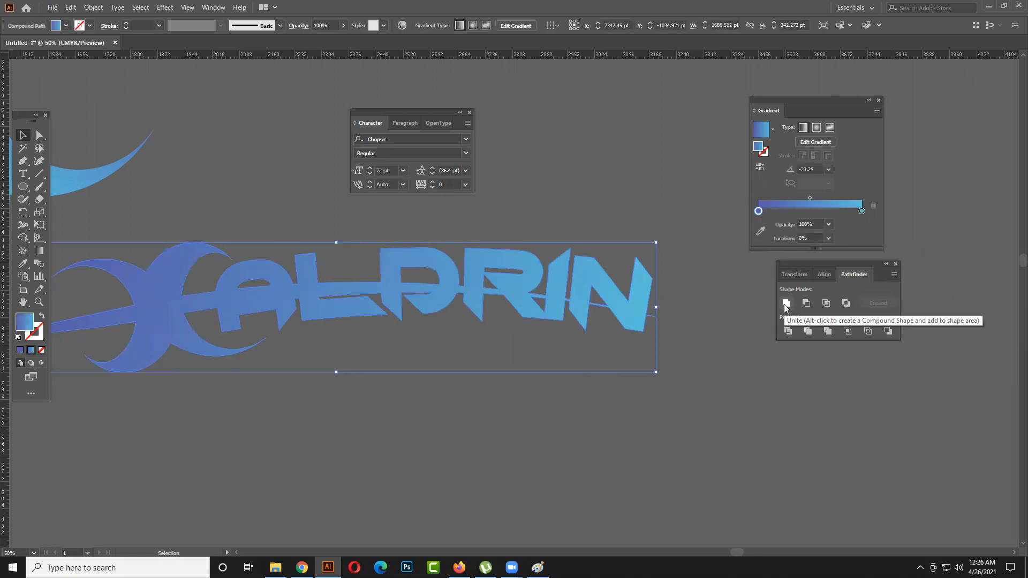
key(ctrl+z)
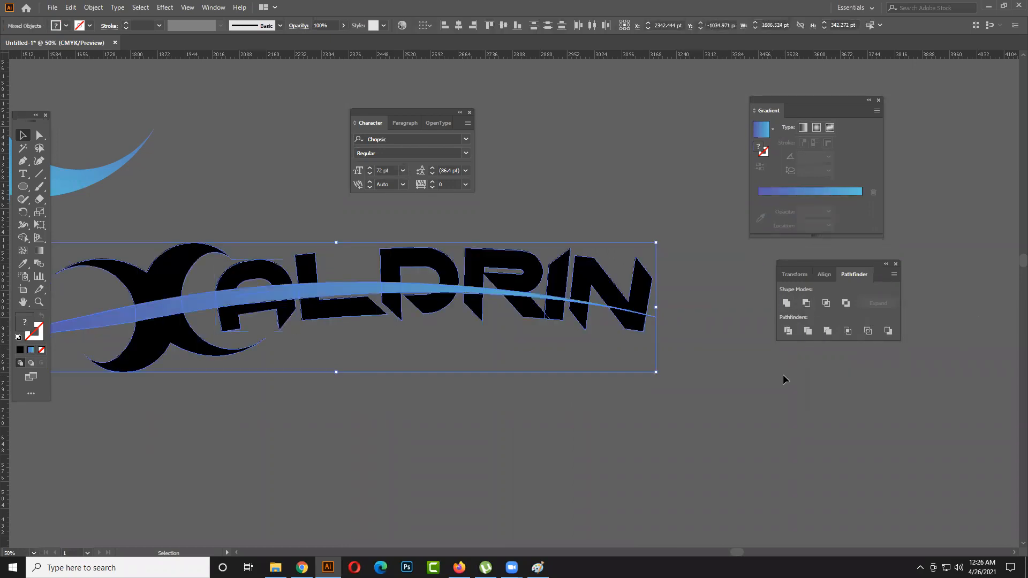
click(732, 373)
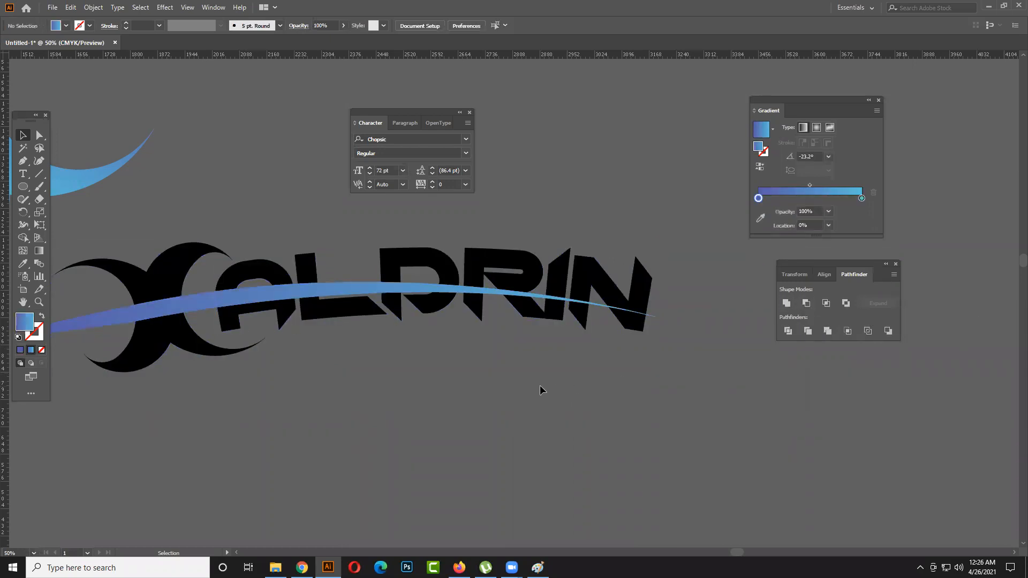
- Ungroup the expanded name into separate letters
click(290, 314)
click(301, 345)
click(322, 314)
right_click(321, 312)
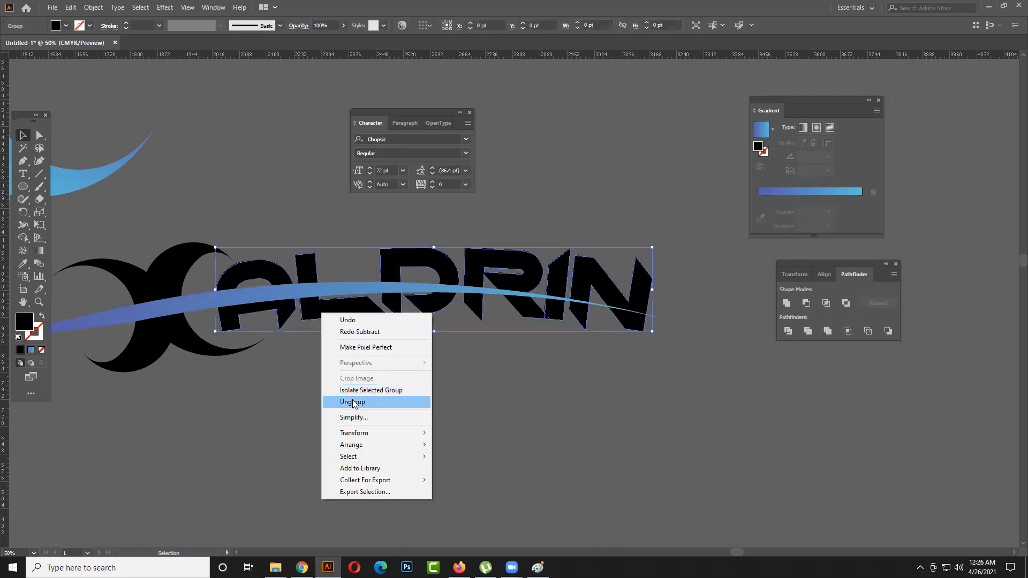
click(352, 401)
click(215, 390)
drag(129, 395, 248, 362)
click(258, 361)
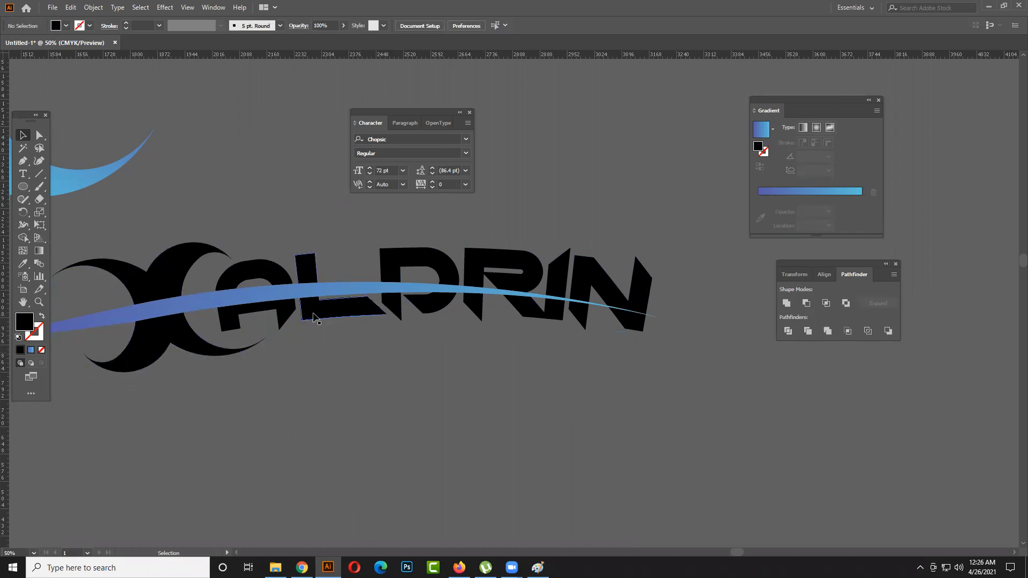
click(434, 321)
right_click(435, 317)
click(482, 408)
click(434, 308)
- Try to cut the curved band out of the crescent shape and the letters with Minus Front
drag(175, 395, 663, 271)
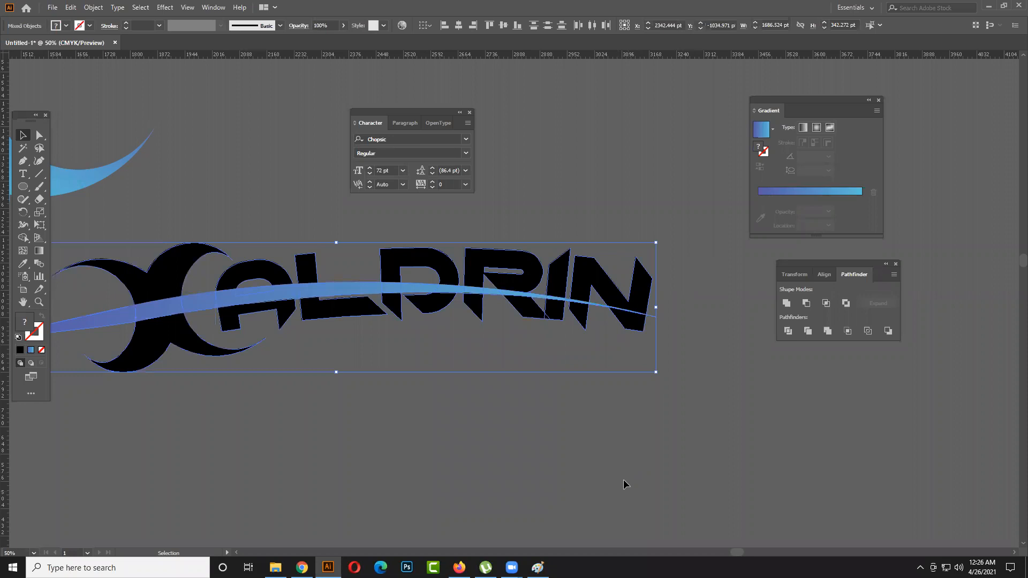
click(806, 304)
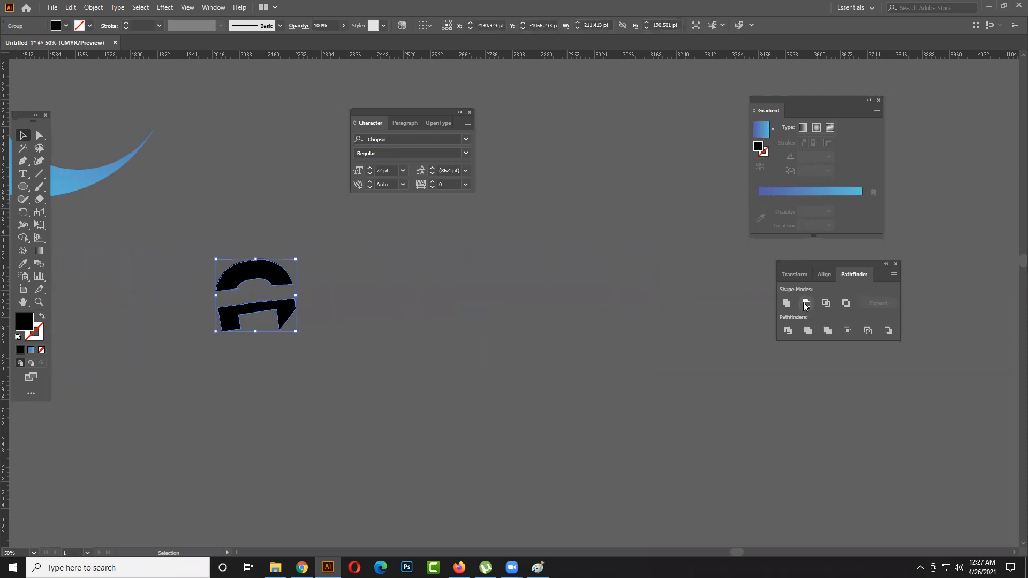
key(ctrl+z)
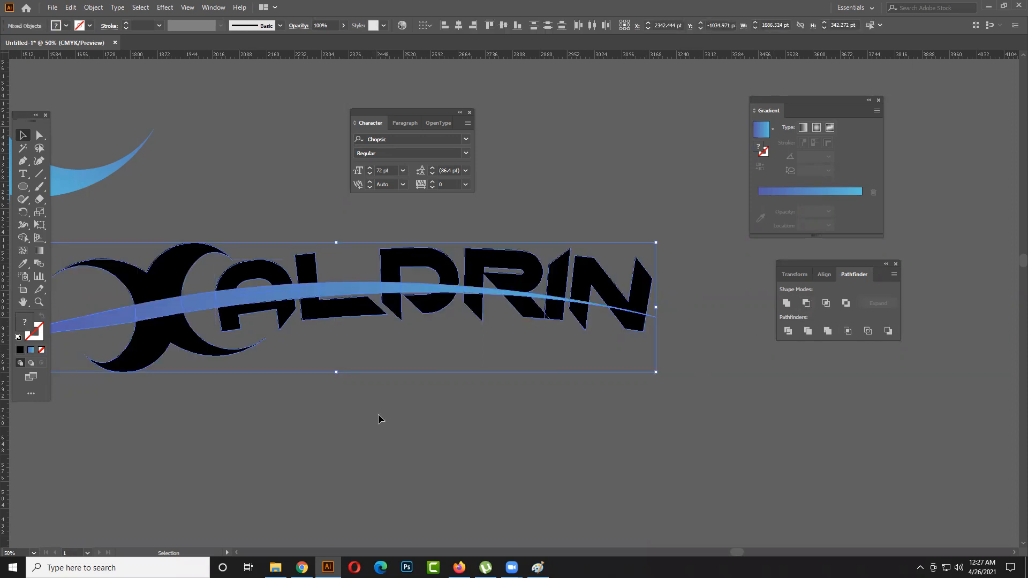
scroll(714, 320, left, 2)
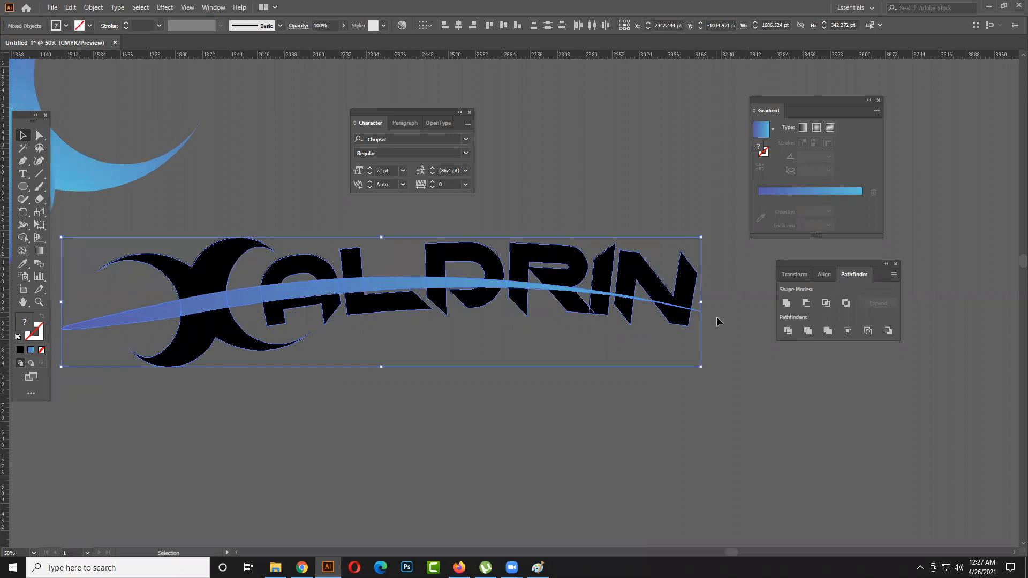
drag(566, 263, 670, 262)
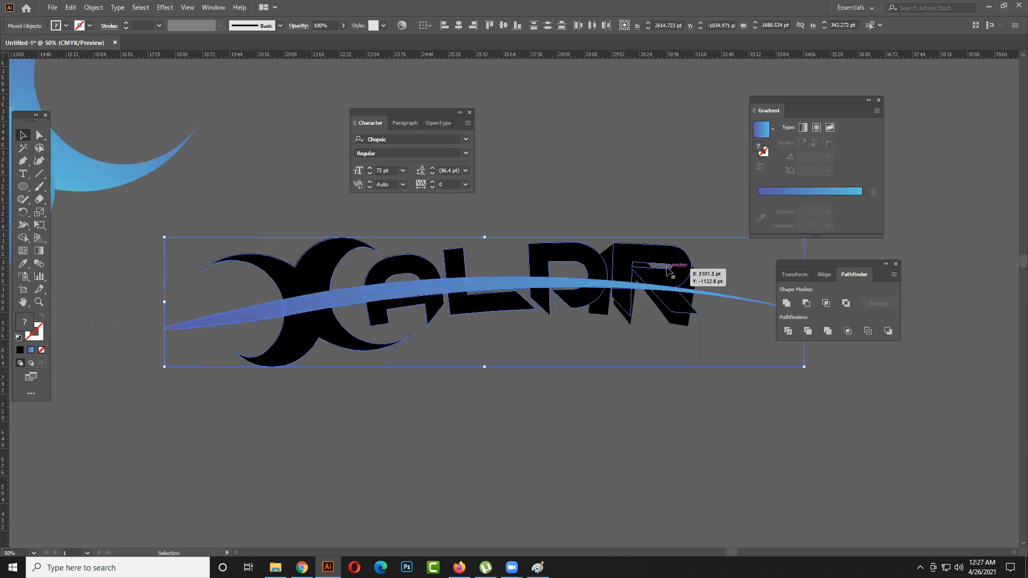
key(ctrl+z)
click(496, 434)
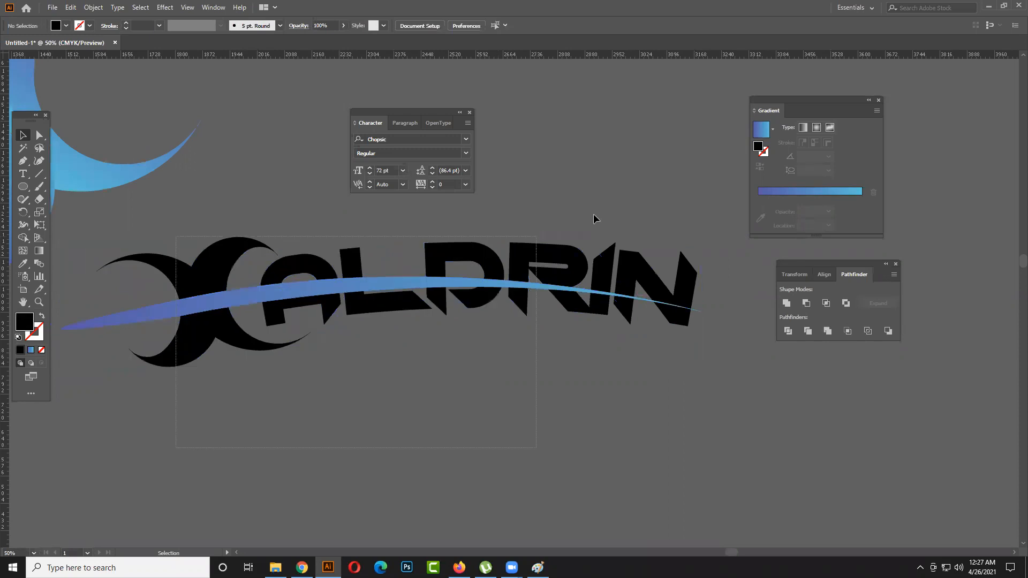
- Select the whole logo and delete the band from the crescent shape up to the name's fourth letter with Shape Builder
drag(593, 214, 626, 208)
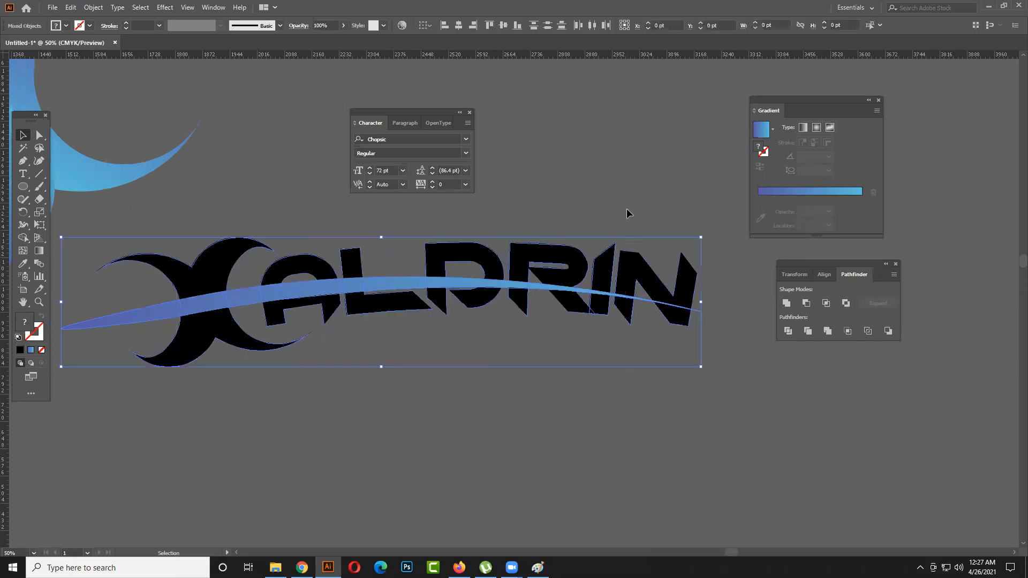
click(803, 303)
key(ctrl+z)
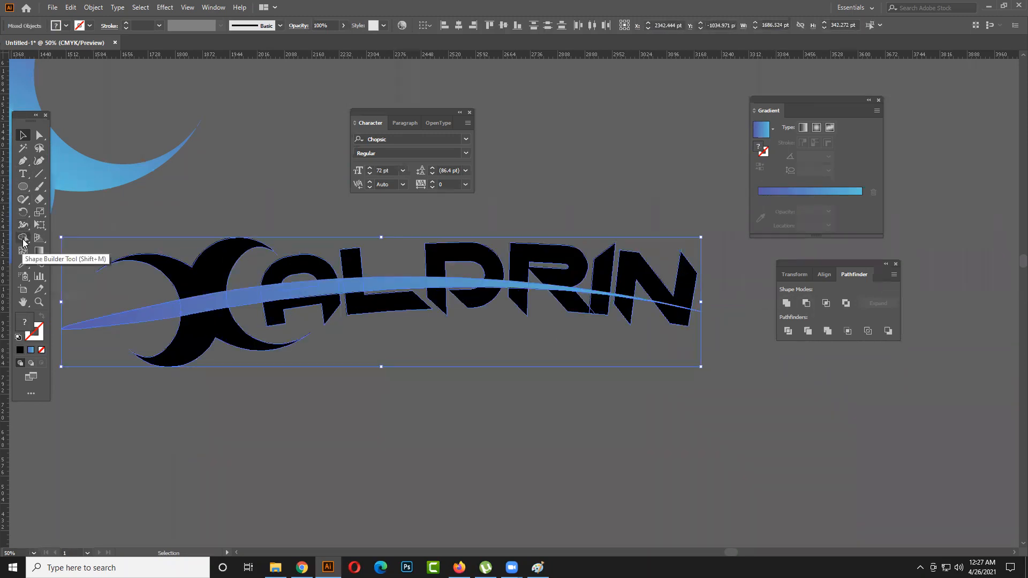
click(23, 238)
mouse_move(159, 316)
mouse_down()
mouse_move(376, 288)
mouse_move(363, 280)
mouse_move(484, 292)
mouse_up()
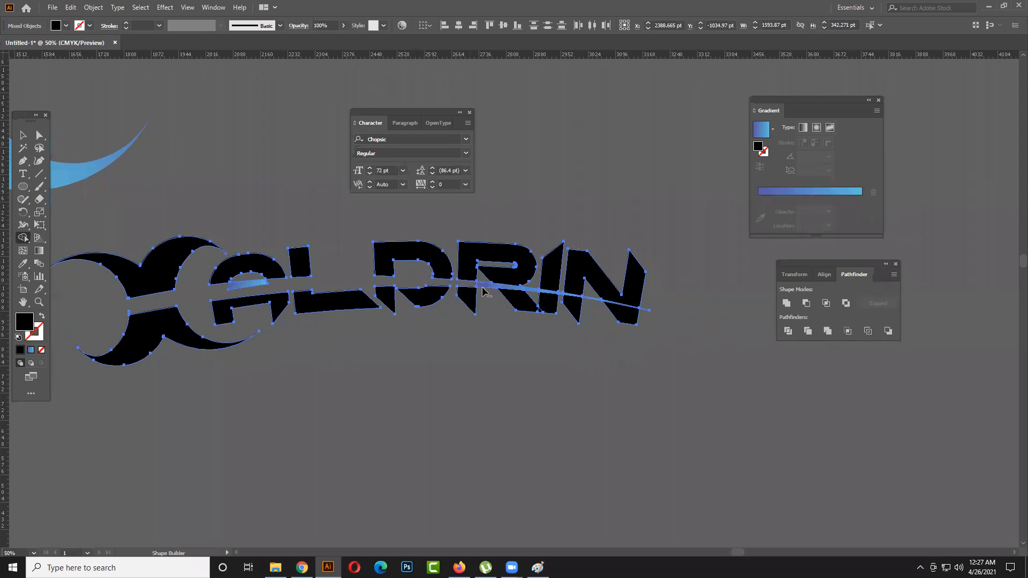
alt+click(485, 285)
alt+click(496, 286)
- Delete the band's remaining pieces from the fourth letter to beyond the last letter with Shape Builder and deselect the logo
scroll(523, 295, up, 2)
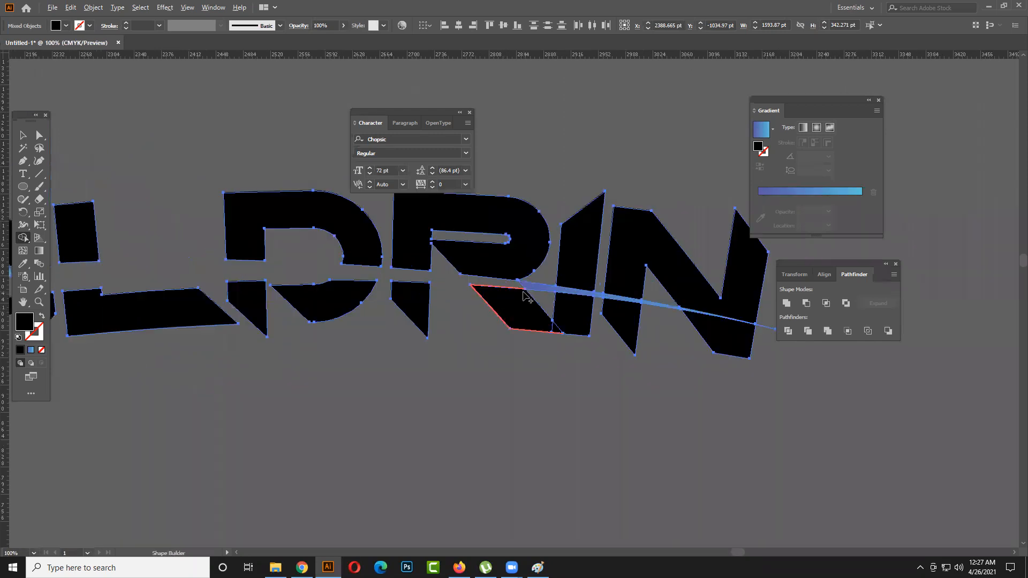
key(super)
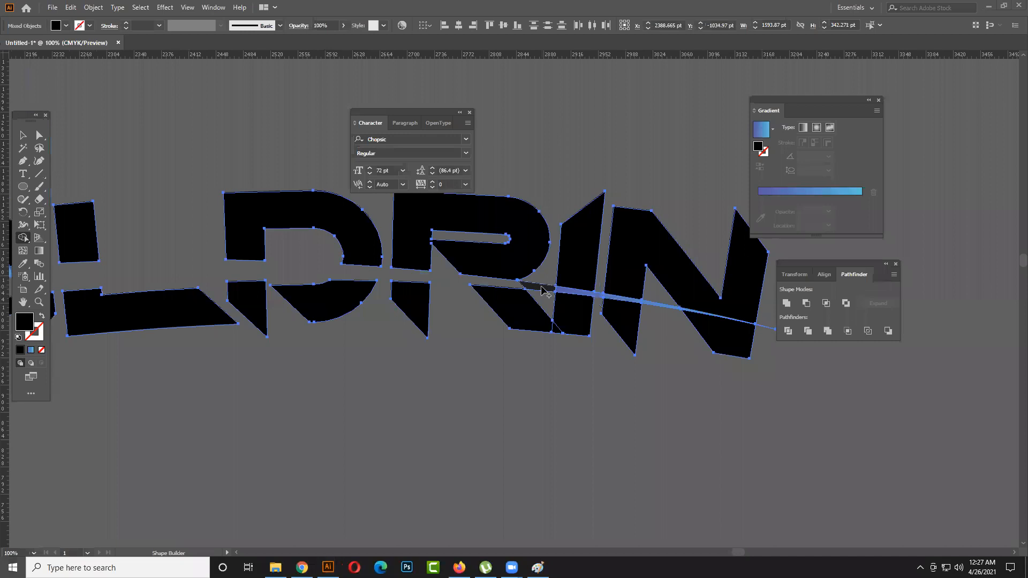
key(super)
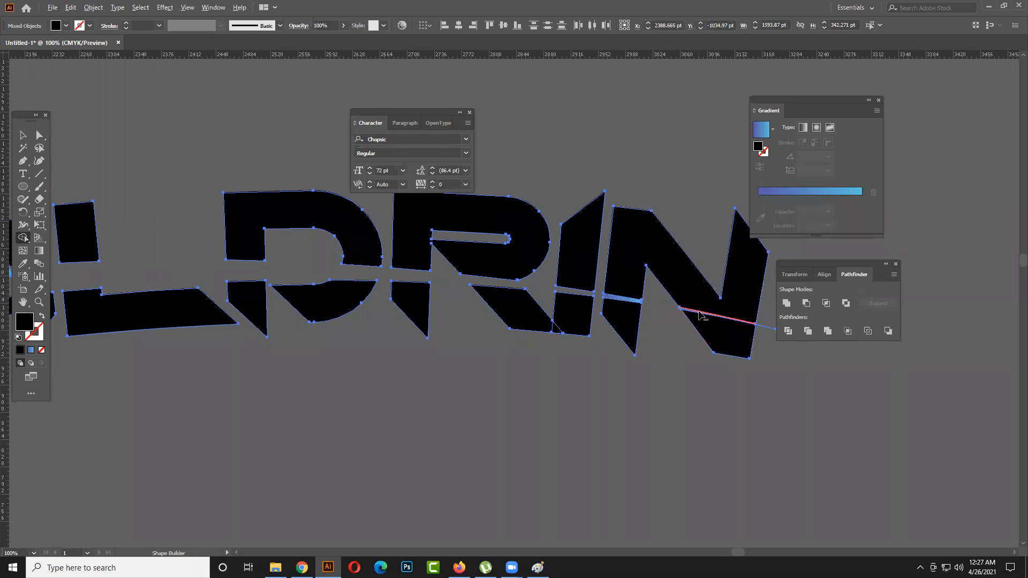
scroll(643, 348, up, 3)
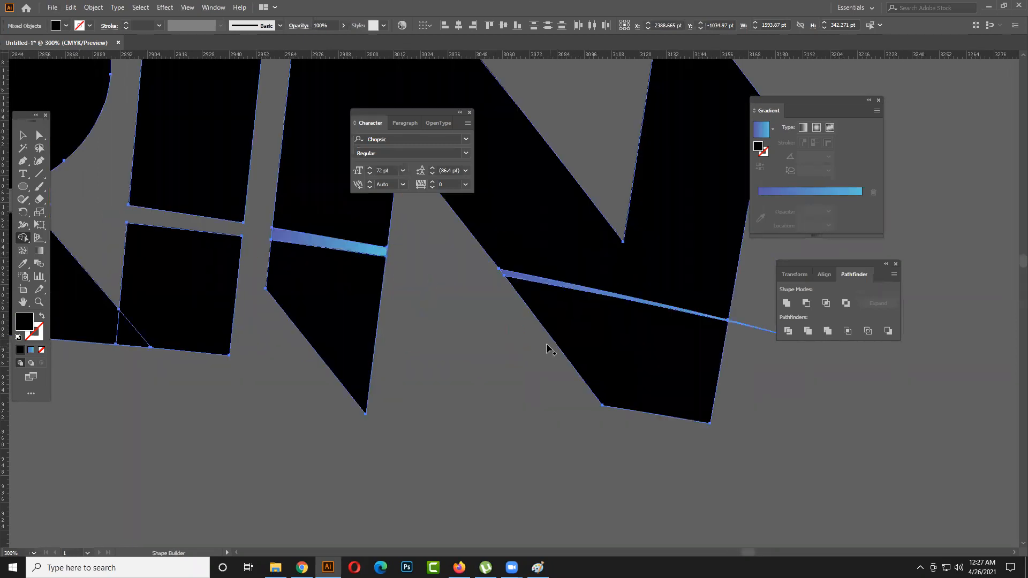
alt+click(356, 252)
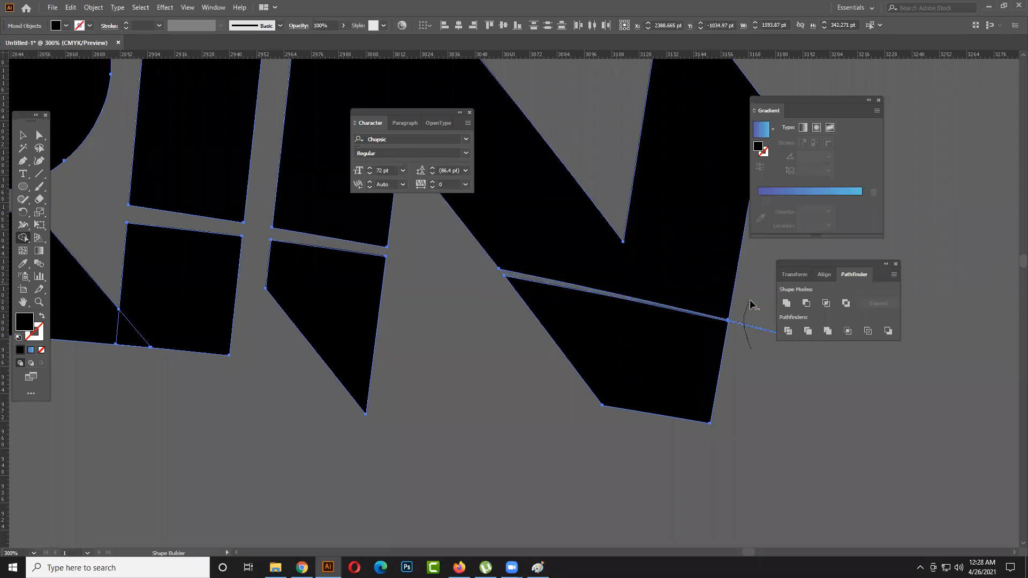
key(ctrl+0)
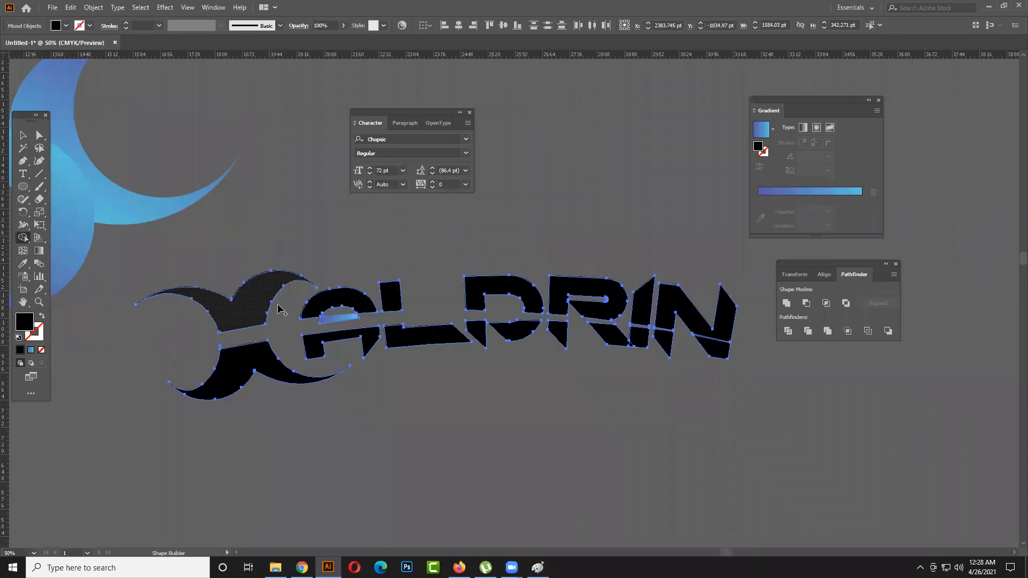
key(v)
click(339, 252)
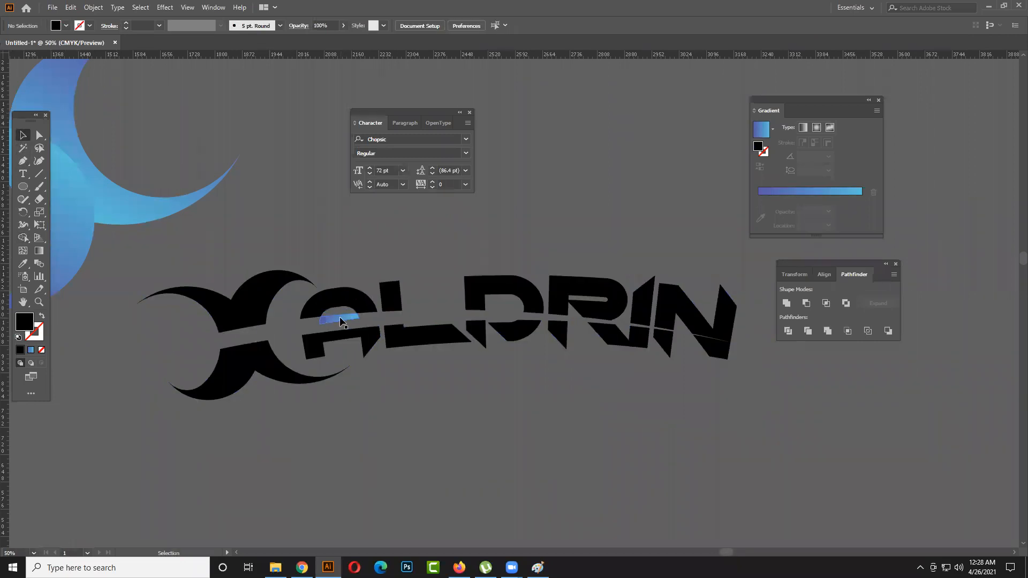
- Fill the leftover gradient piece inside the name's first letter with black and deselect it
click(339, 317)
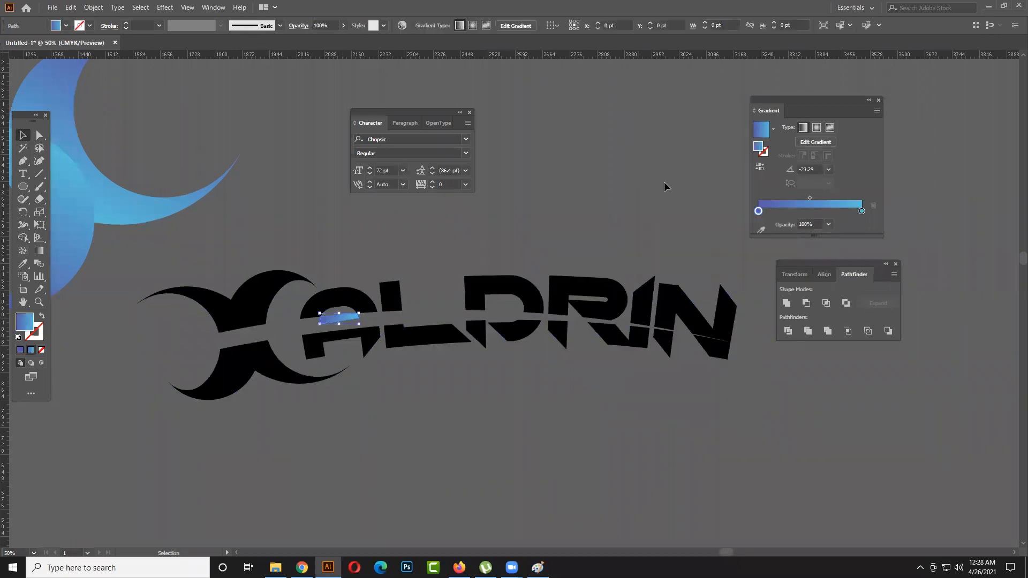
click(66, 26)
click(31, 43)
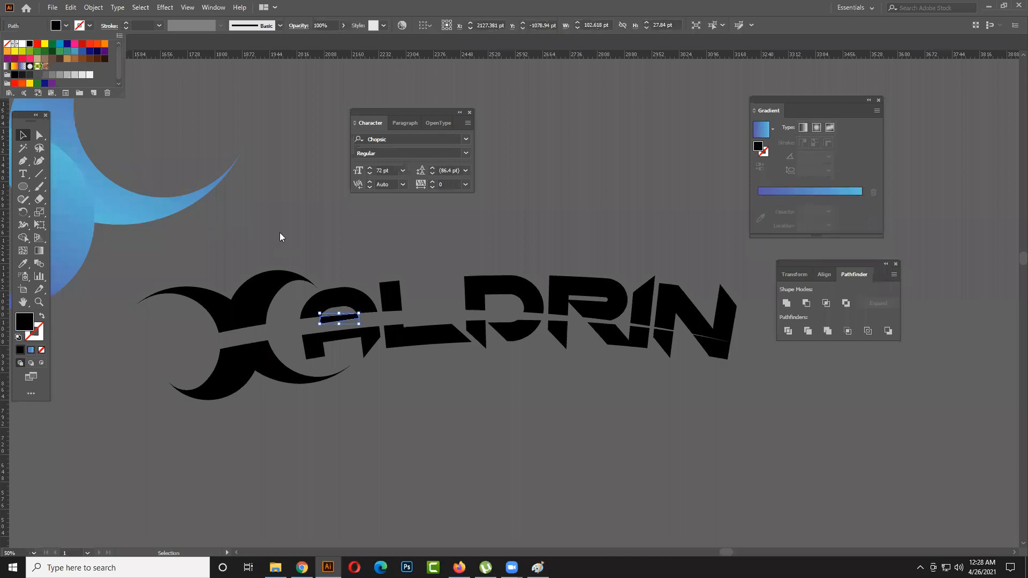
scroll(401, 262, down, 1)
click(548, 267)
drag(569, 246, 457, 287)
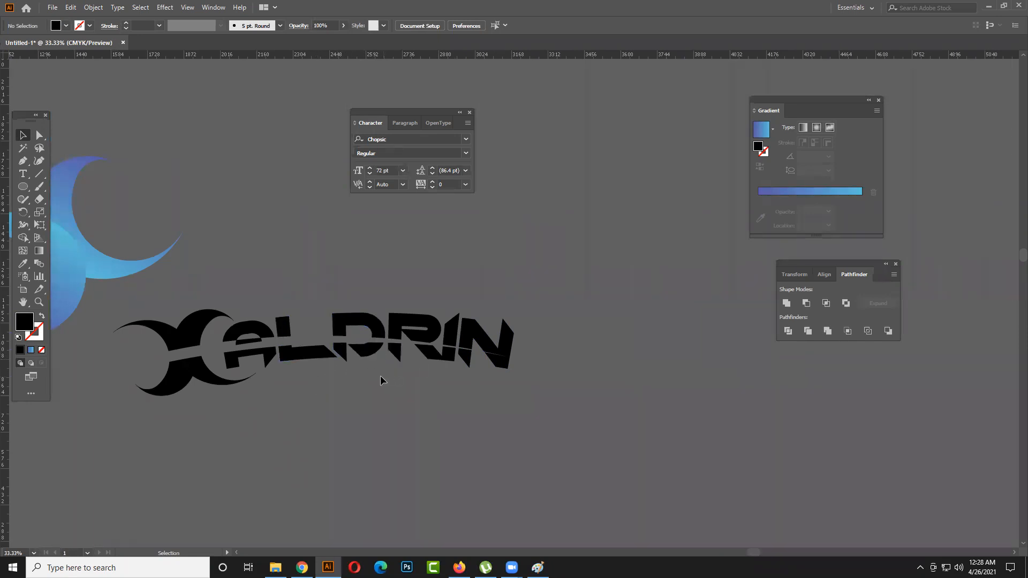
- Try to shorten the foot of the name's second letter by moving its lower corner anchor
click(316, 355)
click(39, 135)
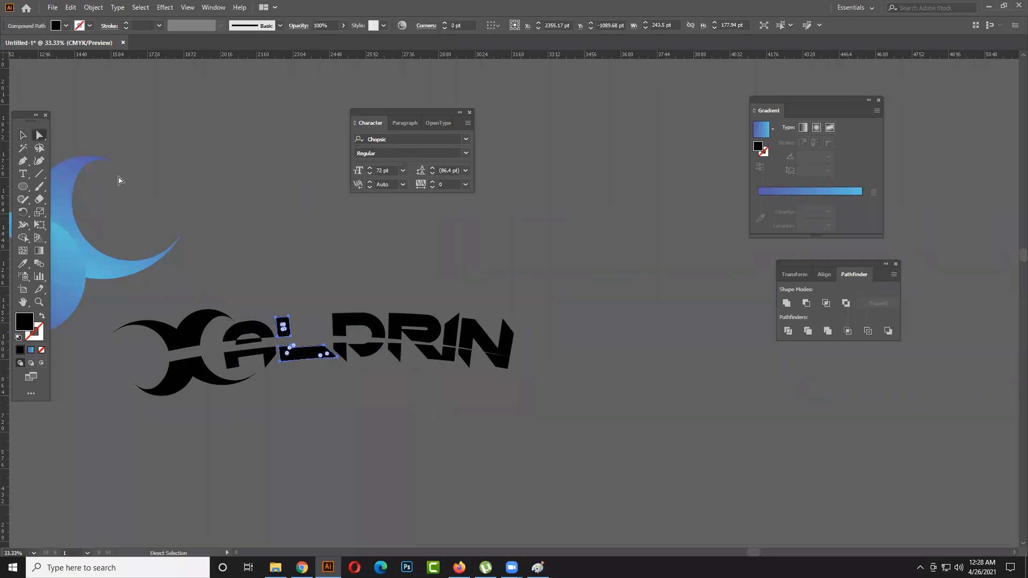
click(322, 386)
drag(337, 357, 325, 358)
key(ctrl+z)
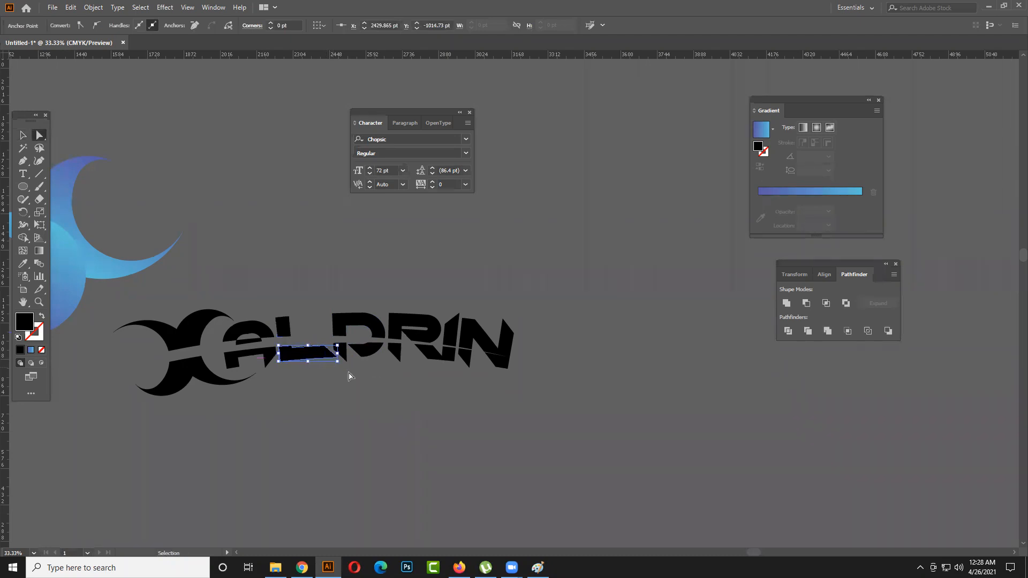
- Try to draw a slanted cutting line through the foot of the name's second letter
click(39, 173)
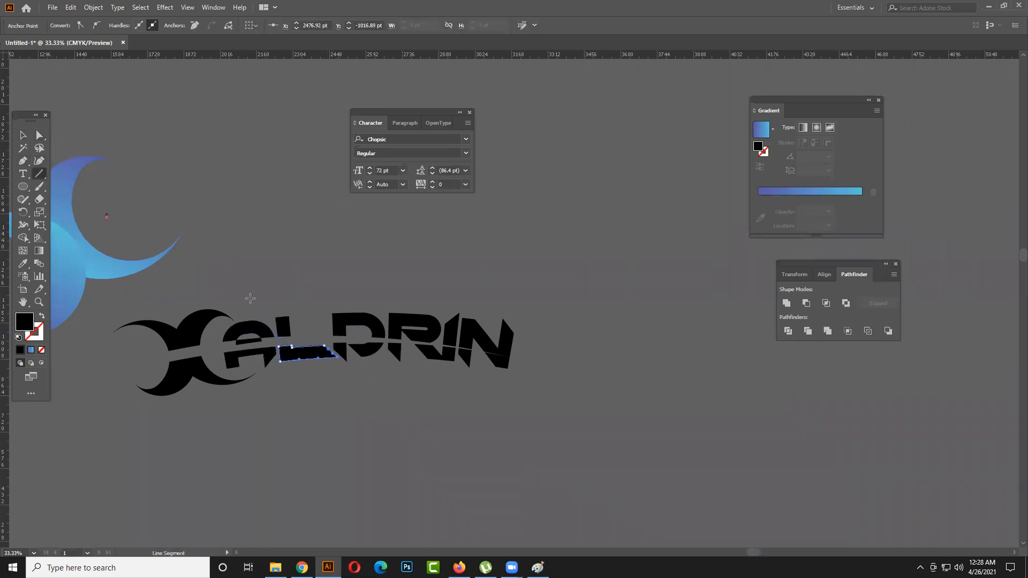
click(308, 353)
click(558, 312)
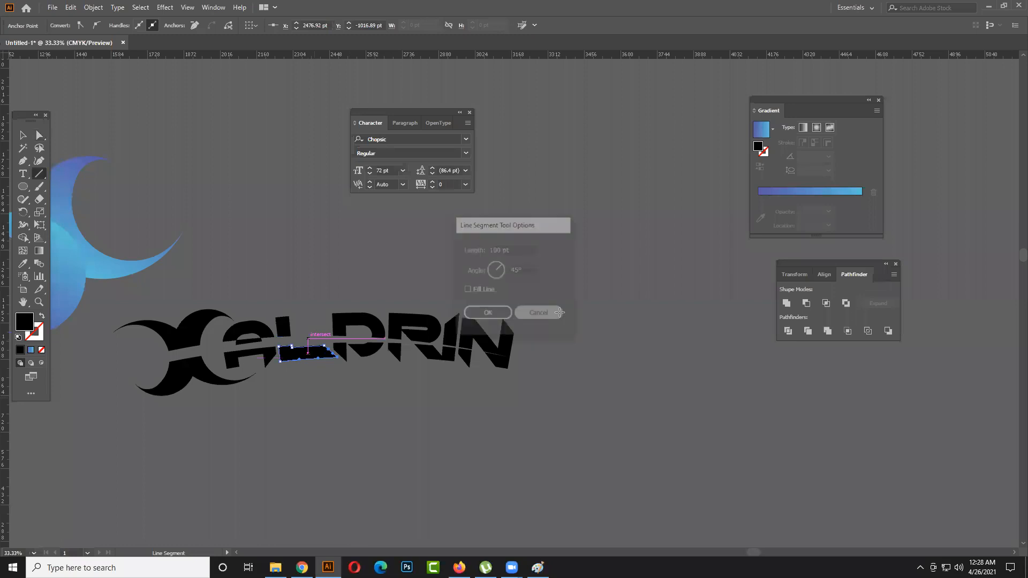
drag(309, 337, 325, 369)
key(ctrl+z)
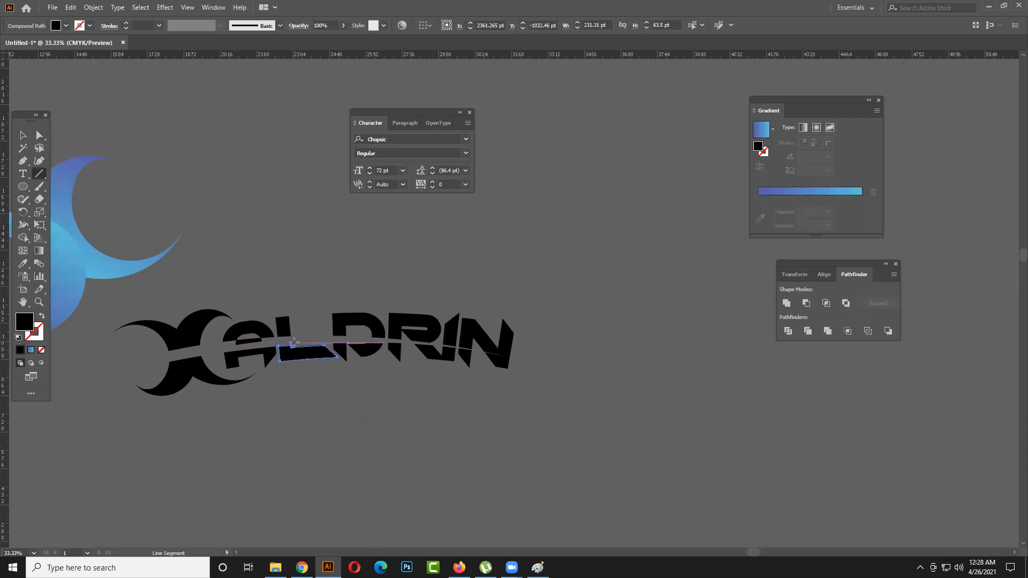
- Draw a slanted line about 78 pt wide and 142 pt high across the second letter's foot and remove the end beyond it with Shape Builder
drag(291, 343, 324, 373)
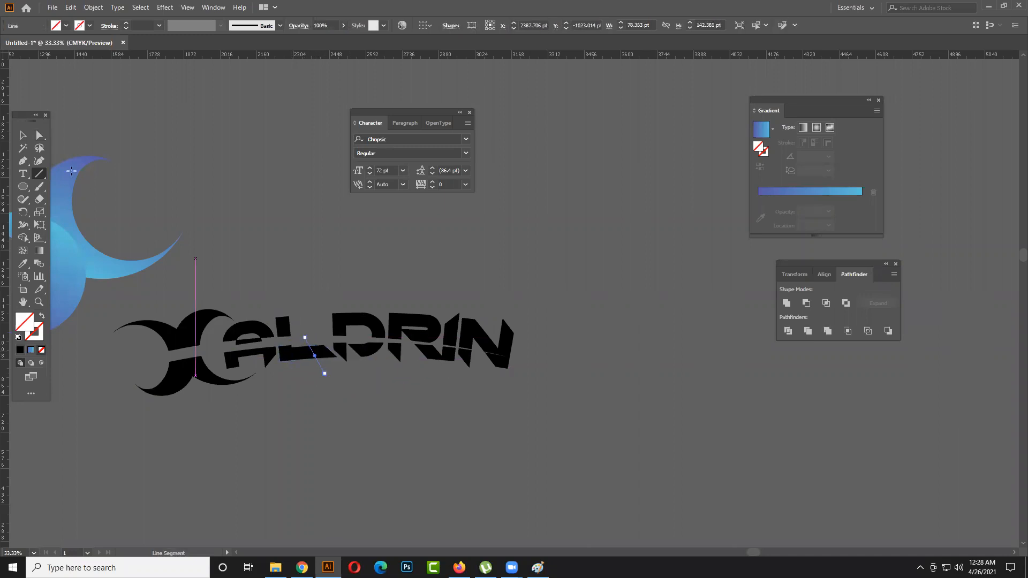
key(v)
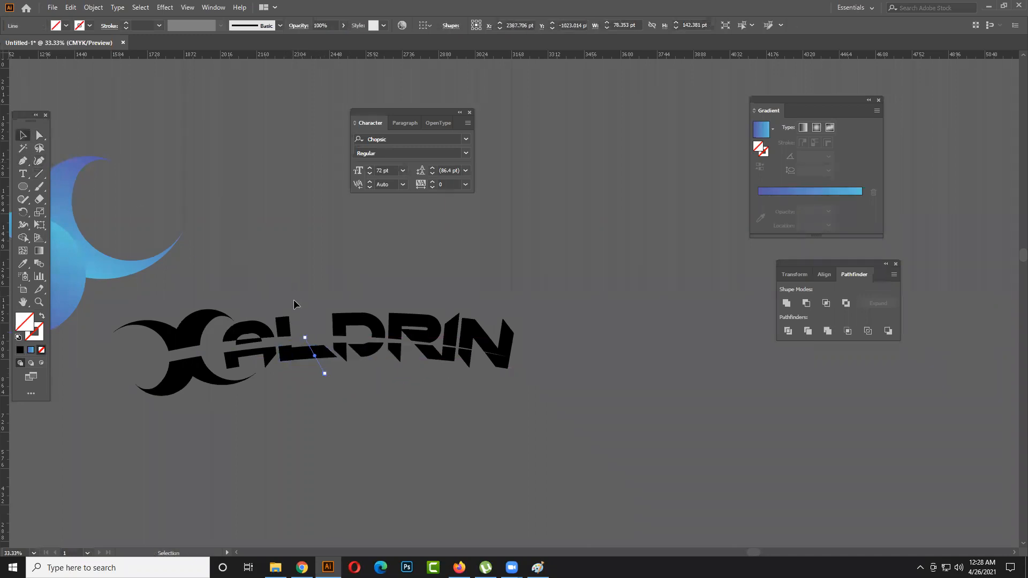
shift+click(317, 361)
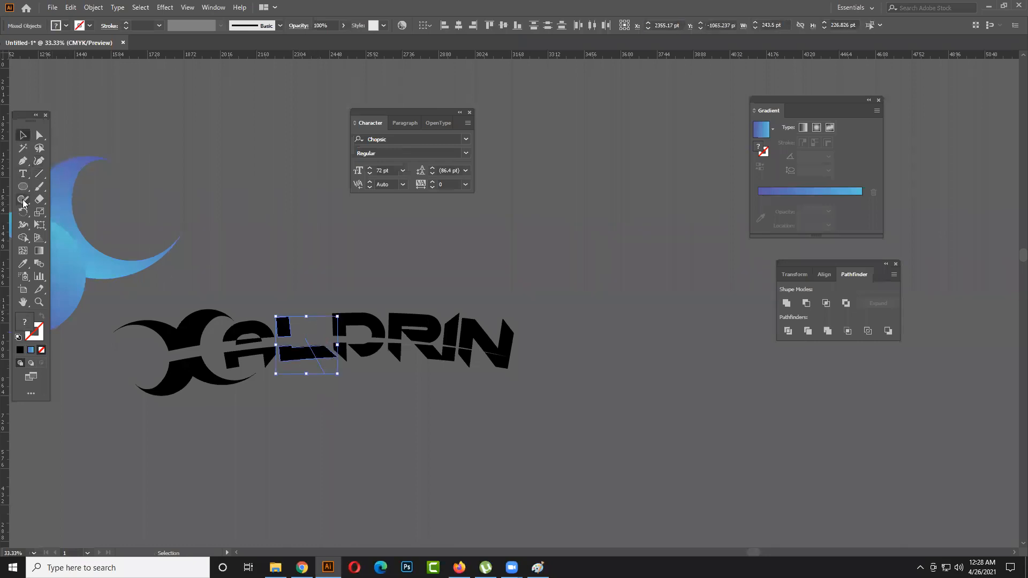
click(23, 237)
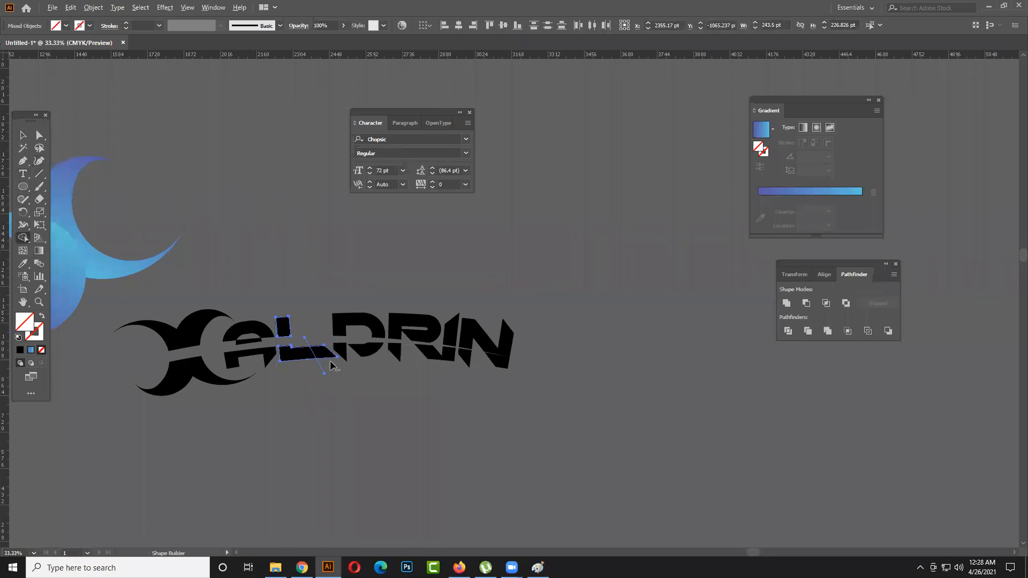
alt+click(326, 352)
alt+click(315, 349)
key(v)
click(325, 287)
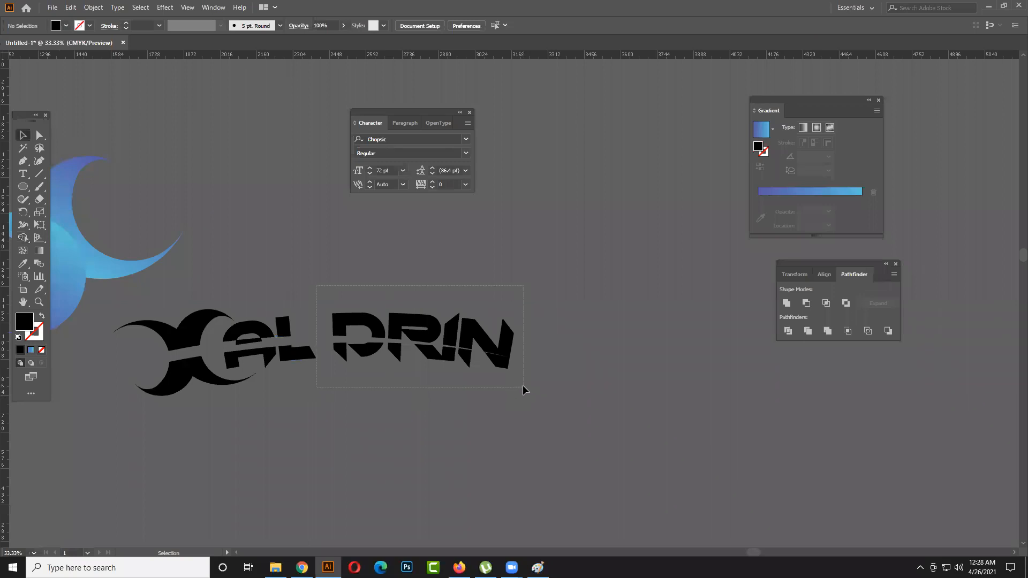
- Select the name's last four letters, nudge them left to close the gap after the second letter, and deselect them
drag(522, 385, 524, 387)
key(Left)
key(Left)
key(Left)
key(Left)
key(Left)
key(Left)
key(Left)
key(Left)
key(Left)
key(Left)
key(Left)
key(Left)
key(Left)
key(Left)
key(Left)
key(Left)
key(Left)
key(Left)
key(Left)
key(Left)
key(Left)
key(Left)
key(Left)
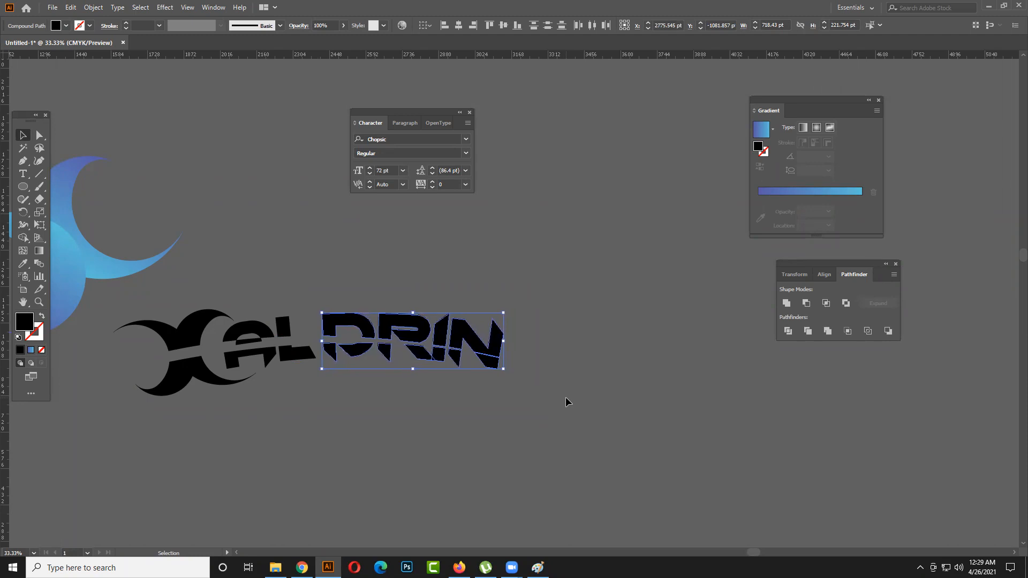
key(Left)
key(Left)
key(Left)
key(Left)
key(Left)
key(Left)
key(Left)
key(Left)
click(562, 374)
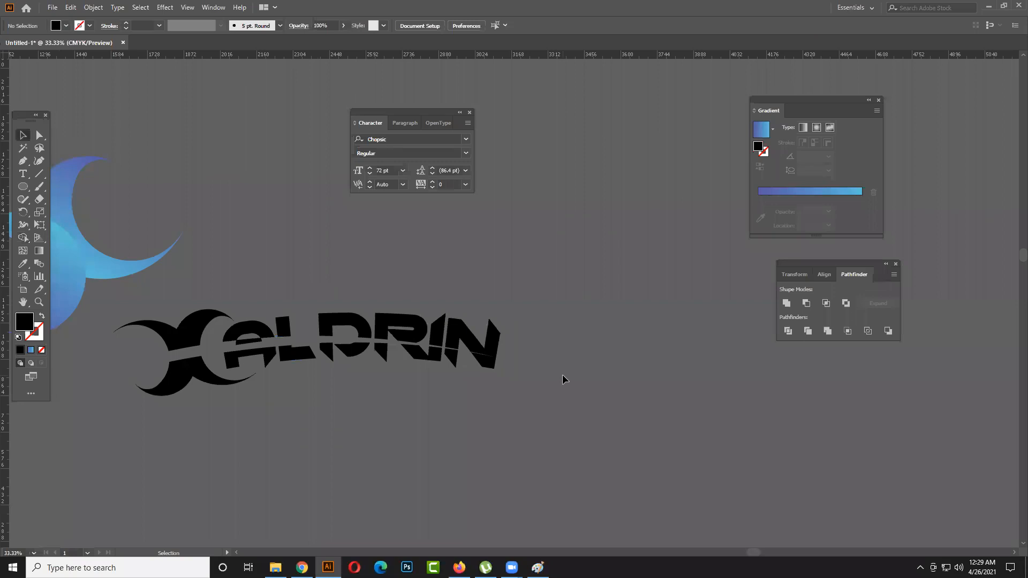
- Draw a rectangle about 1711 by 557 pt over the whole logo and fill it with white
scroll(561, 374, down, 3)
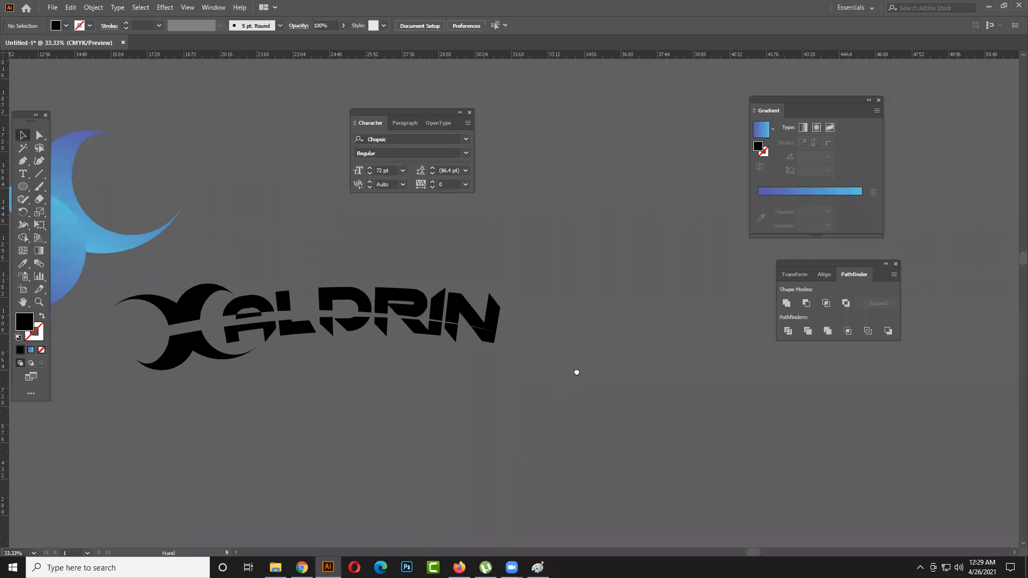
click(103, 226)
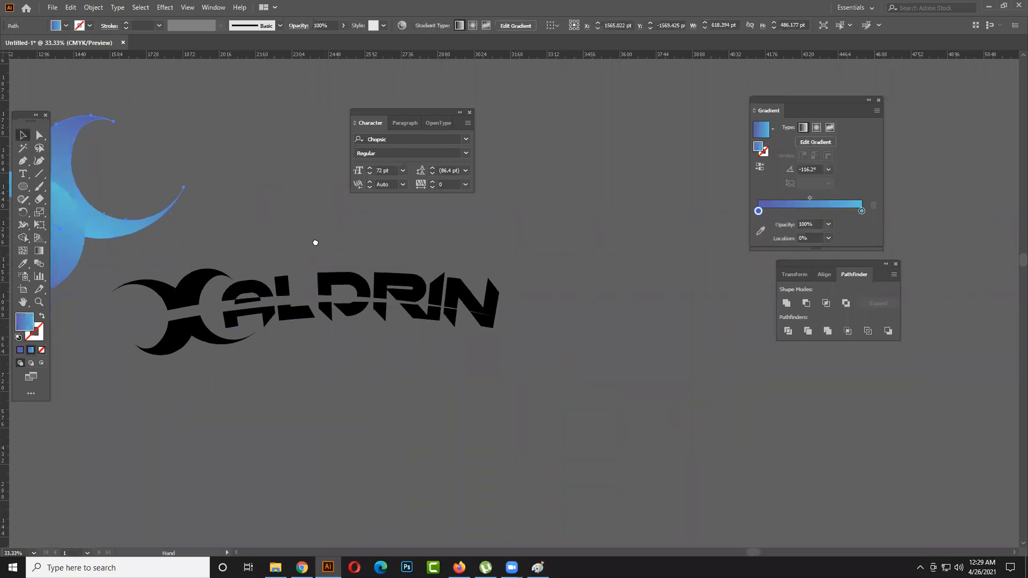
scroll(313, 235, down, 1)
drag(22, 189, 80, 188)
mouse_move(84, 228)
mouse_down()
mouse_move(299, 340)
mouse_move(517, 394)
mouse_move(517, 369)
mouse_up()
click(66, 26)
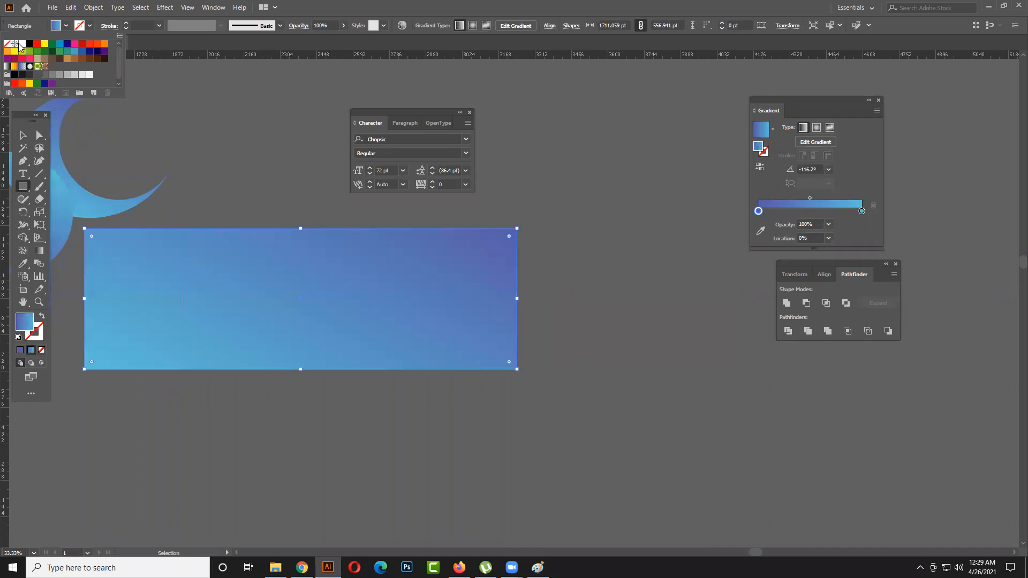
click(19, 45)
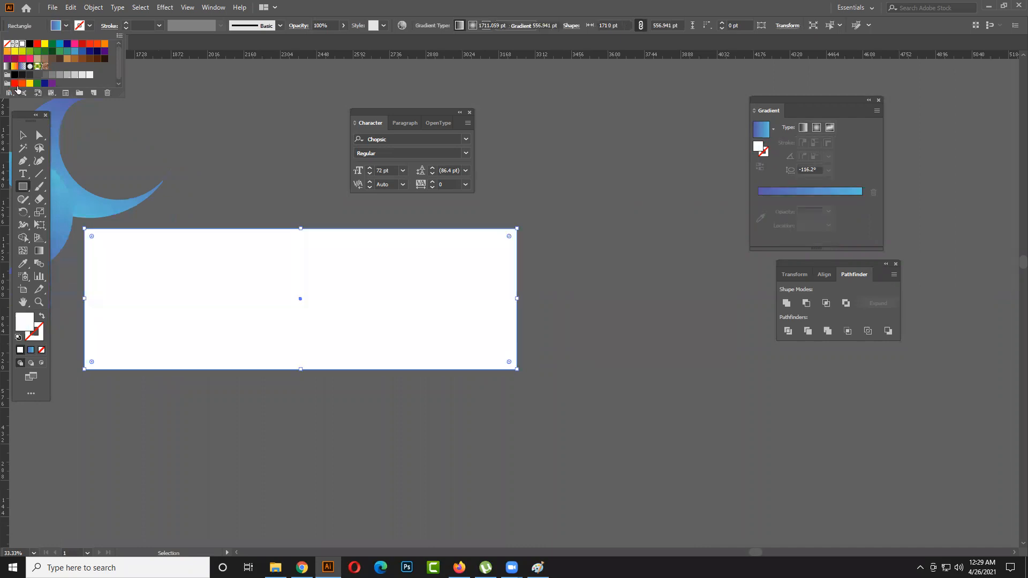
- Send the white rectangle to the back, shift it up slightly to center it behind the logo, and deselect it
right_click(238, 288)
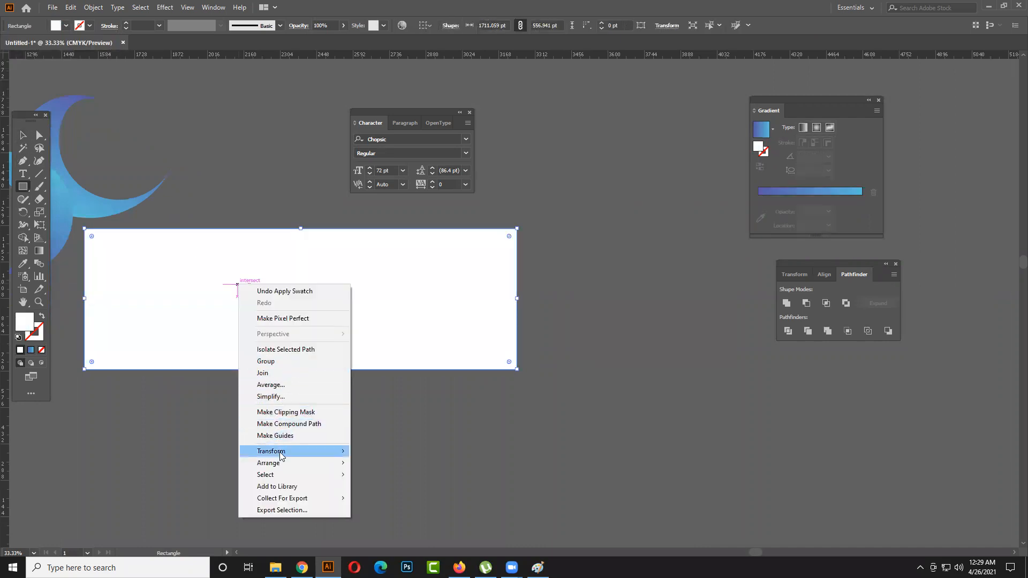
mouse_move(280, 453)
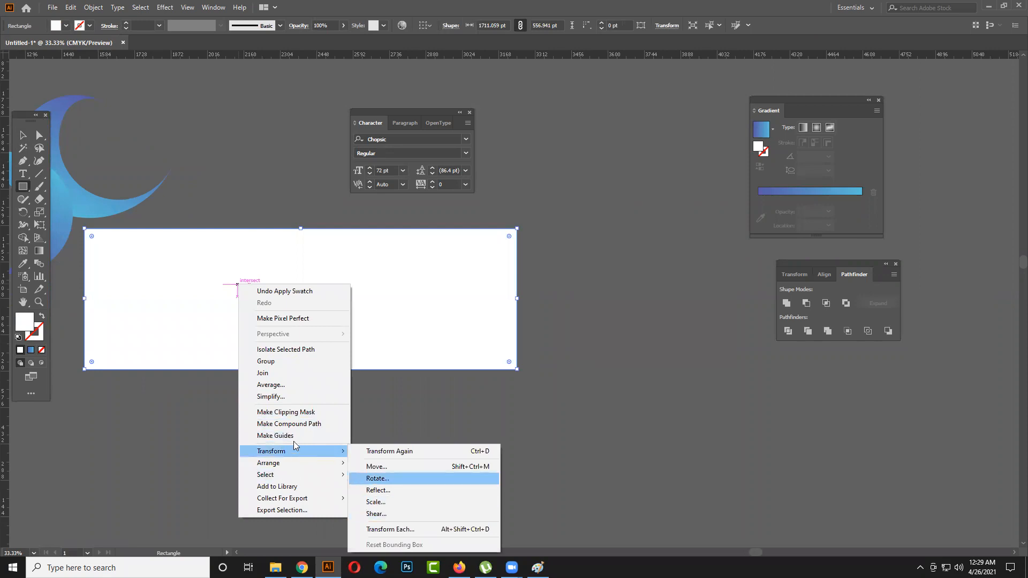
mouse_move(314, 463)
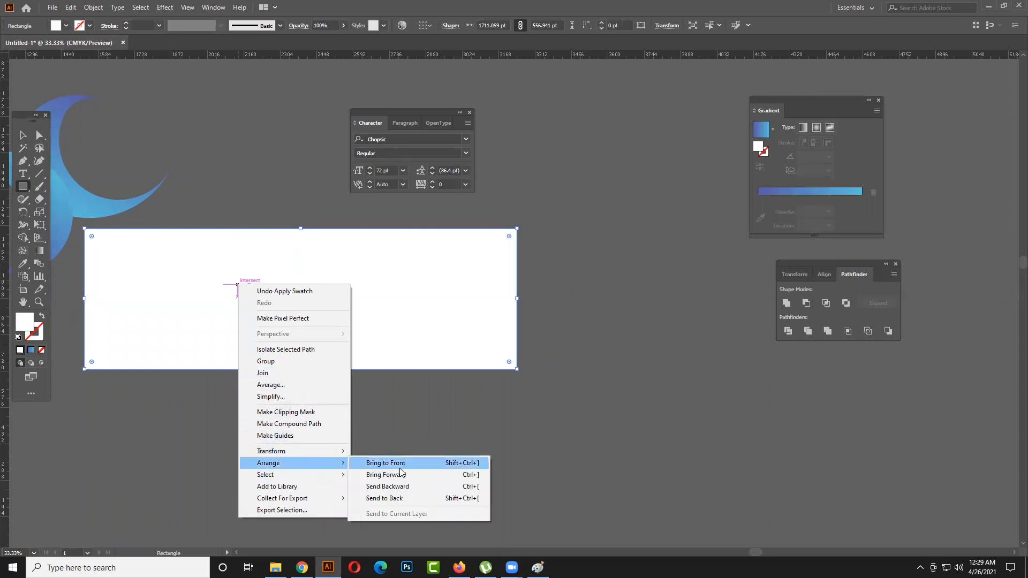
click(394, 498)
click(23, 137)
click(283, 199)
drag(355, 350, 355, 337)
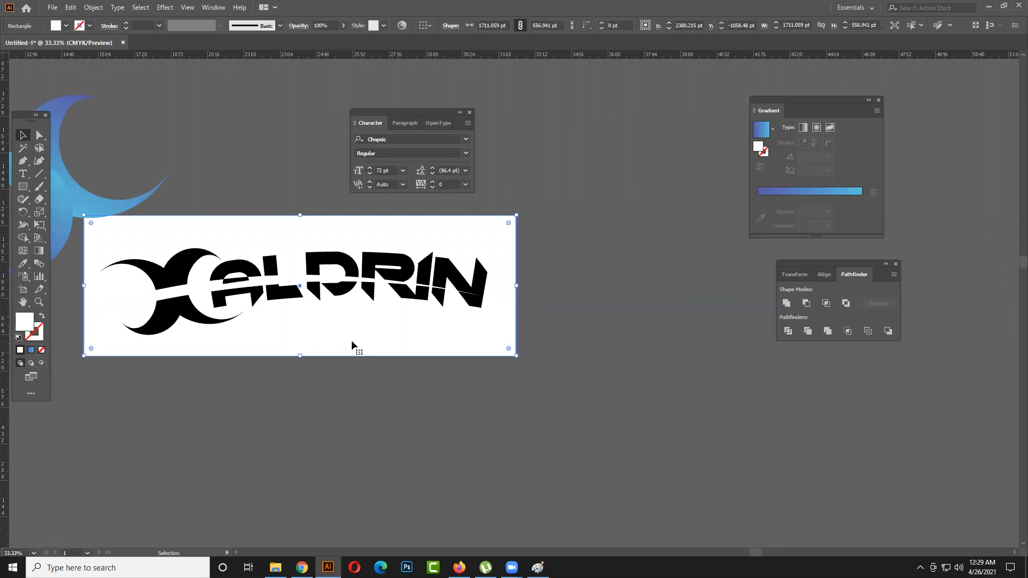
click(594, 381)
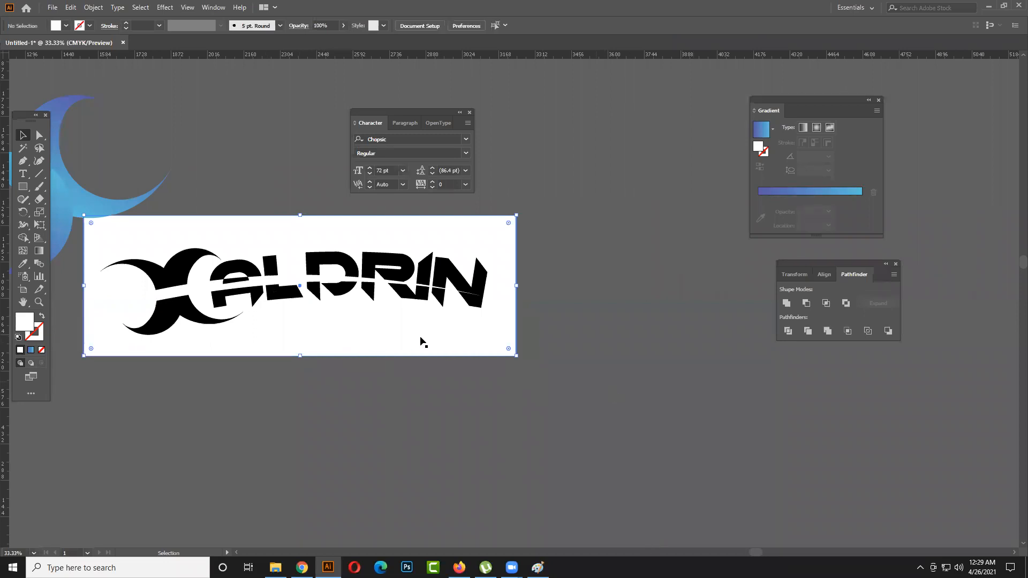
- Narrow the gap in the crescent shape by nudging its lower piece up and its upper piece slightly down
scroll(419, 337, up, 1)
drag(416, 337, 573, 379)
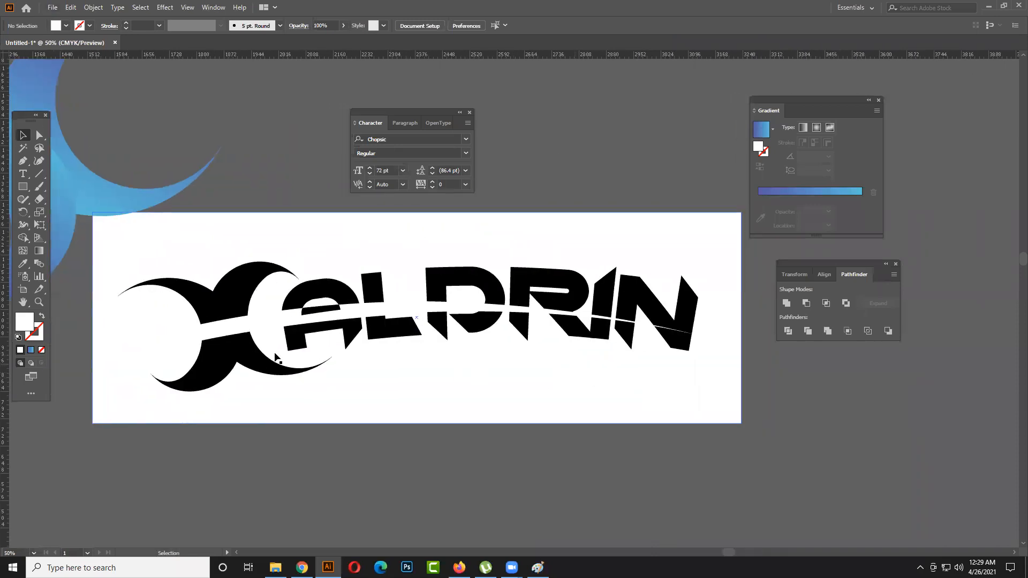
click(242, 355)
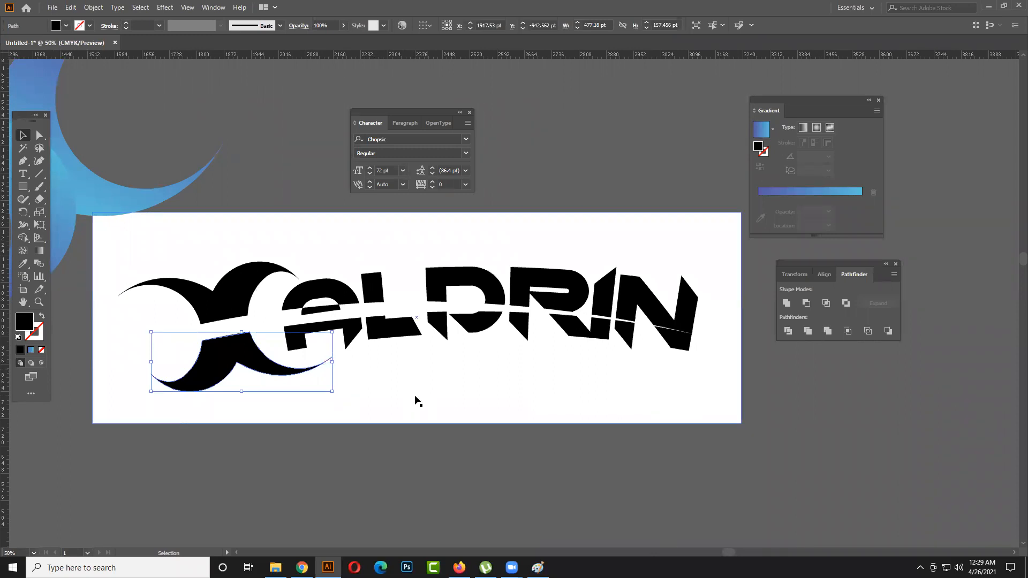
key(Up)
key(Up)
key(Up)
key(Up)
key(Up)
key(Up)
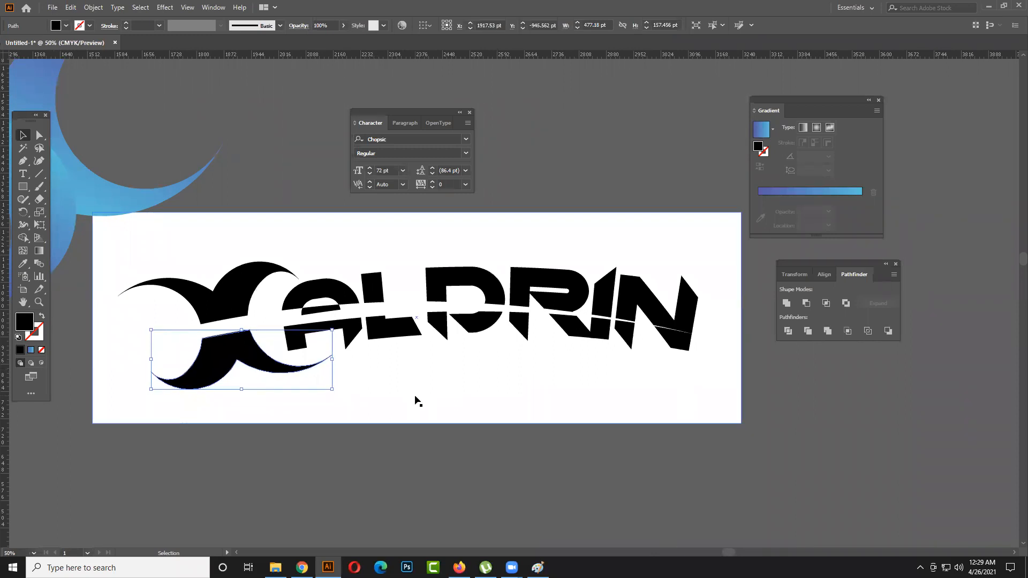
click(415, 399)
click(229, 302)
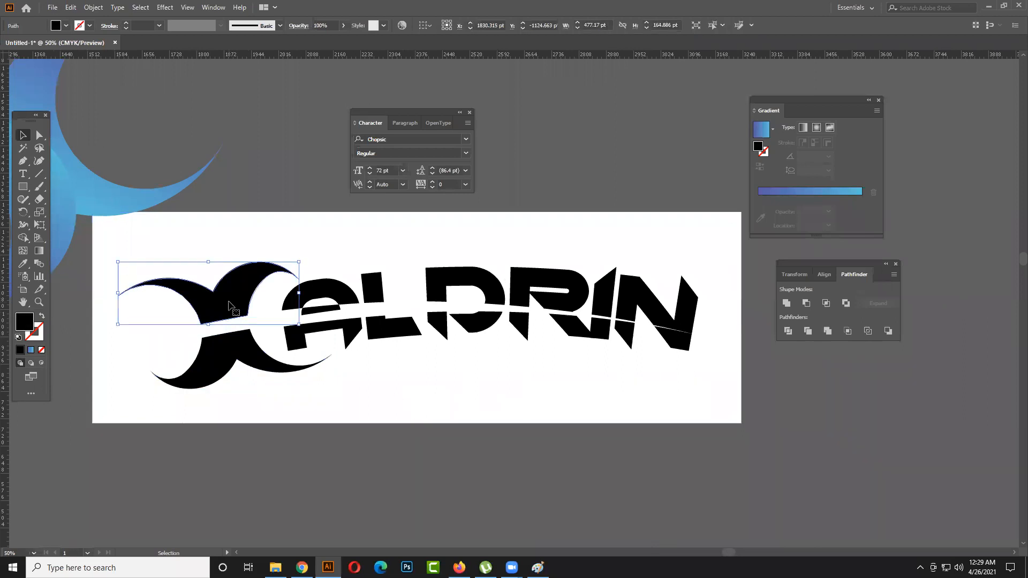
click(382, 380)
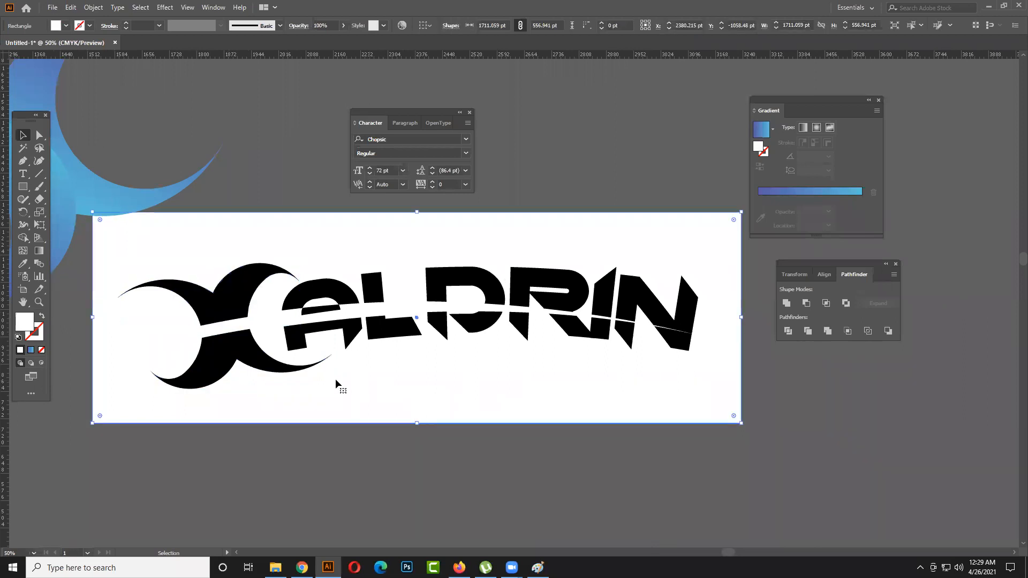
- Select both crescent pieces together and nudge them slightly right toward the name
click(230, 356)
click(409, 386)
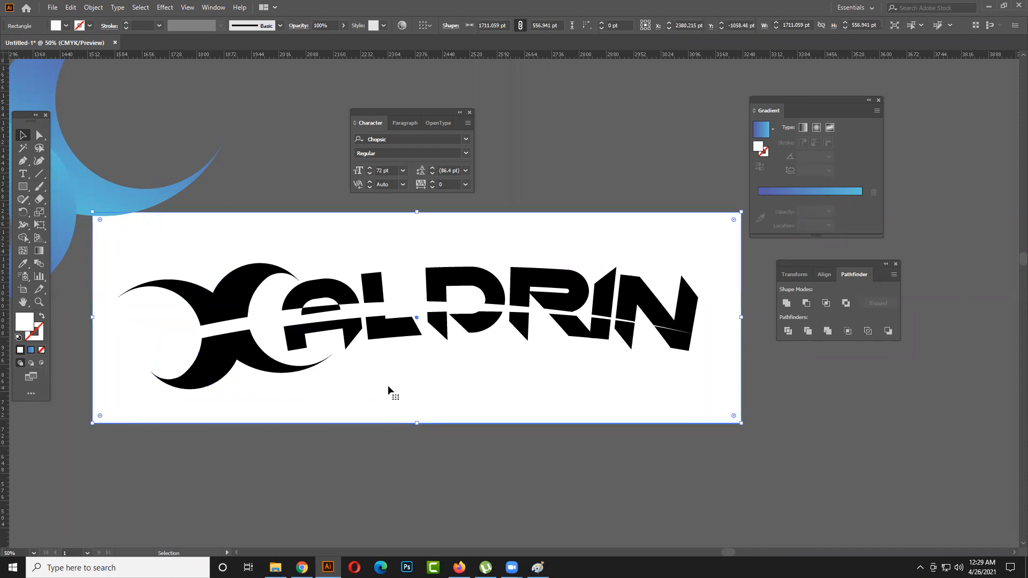
click(218, 315)
shift+click(242, 354)
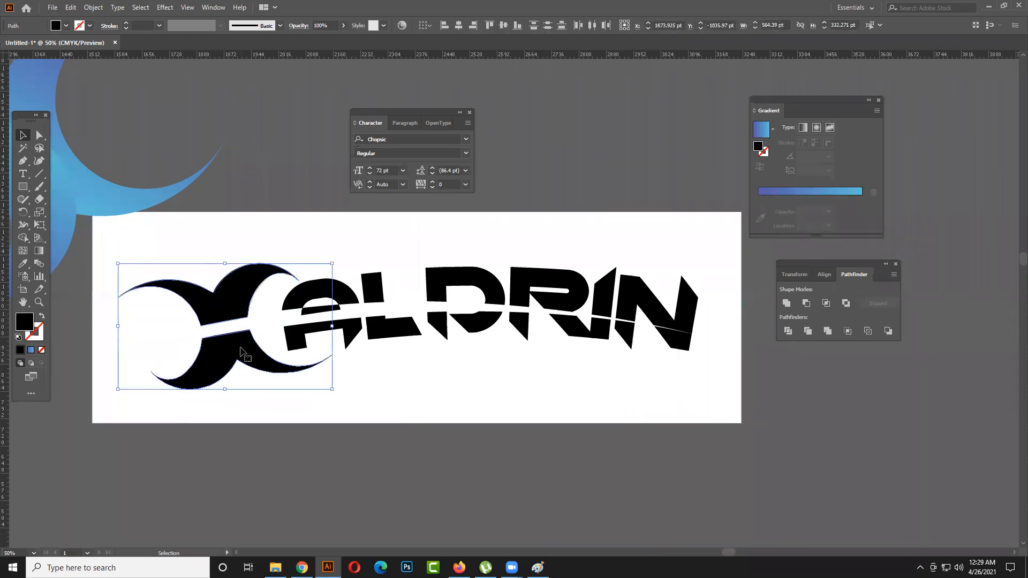
key(Right)
key(Right)
key(Right)
key(Right)
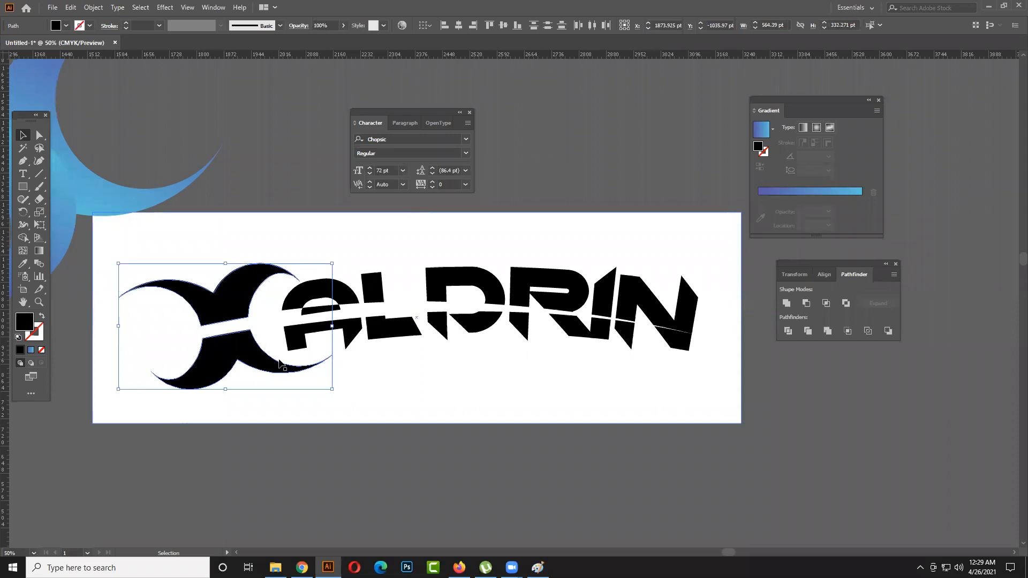
click(391, 386)
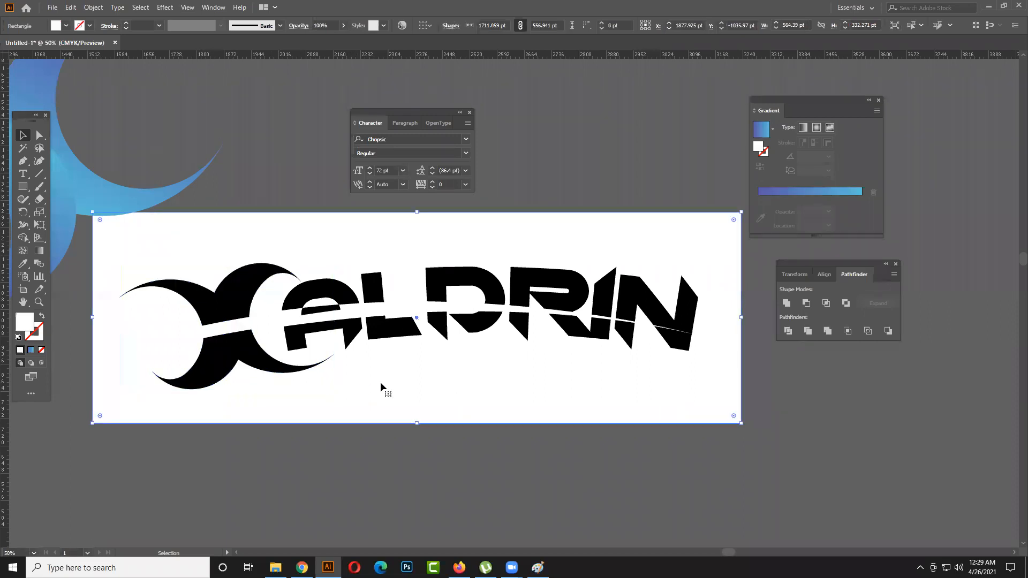
- Nudge the lower crescent piece slightly down to widen the gap below the upper piece
click(265, 370)
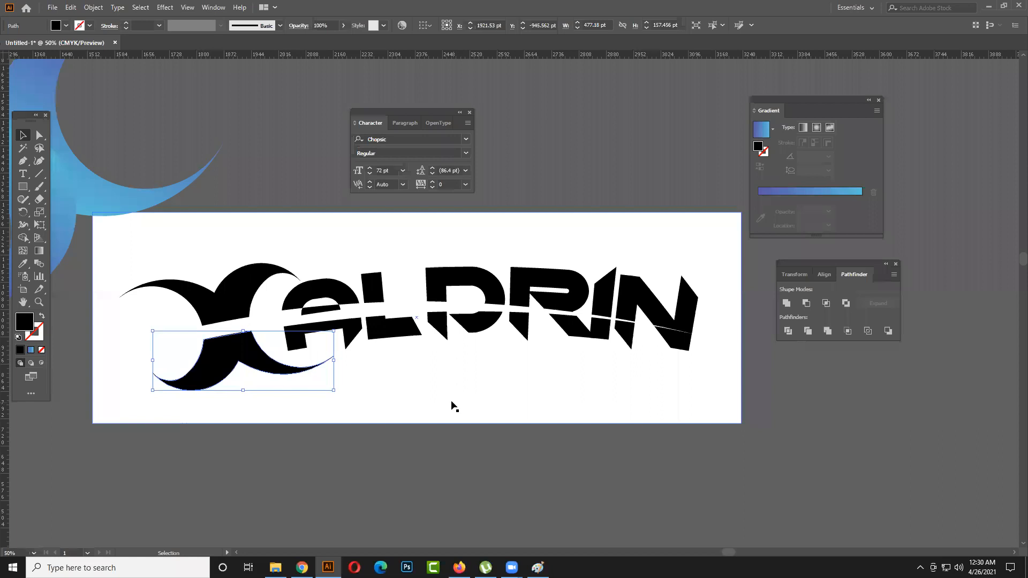
click(448, 399)
click(286, 374)
click(302, 380)
click(267, 374)
click(360, 361)
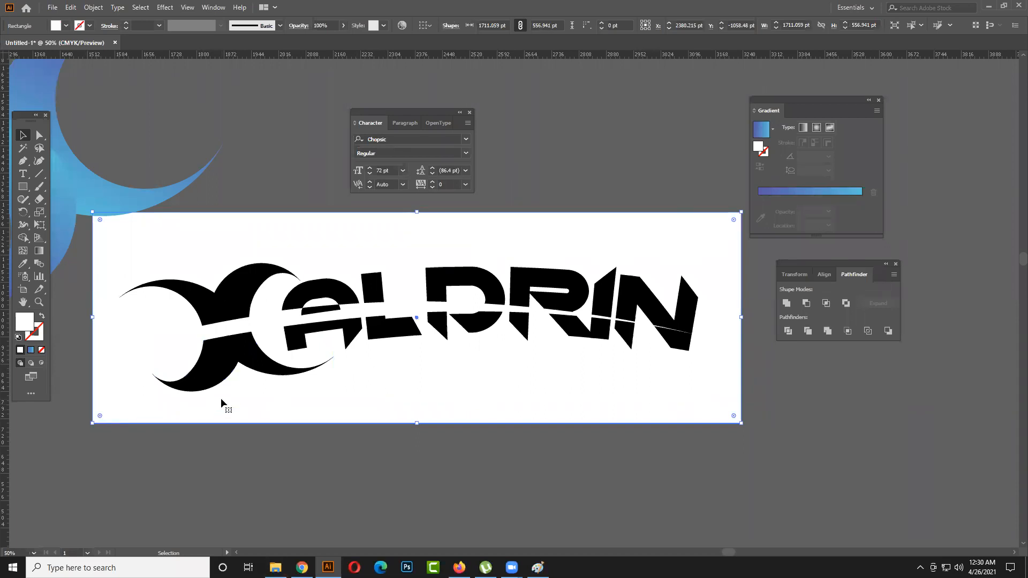
- Check the small piece inside the name's first letter and shift the white background rectangle about 114 pt up and 24 pt left
click(321, 309)
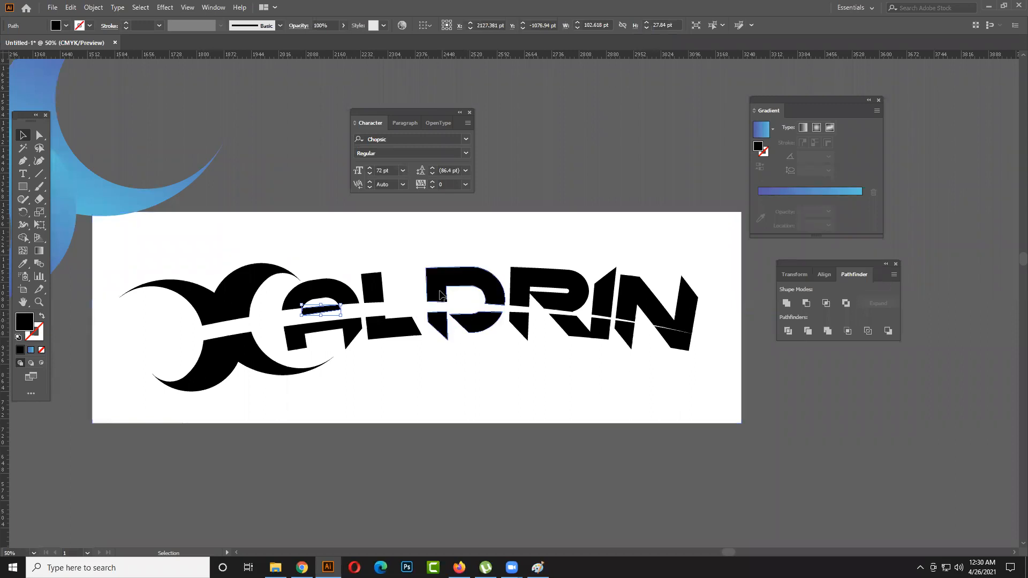
click(388, 388)
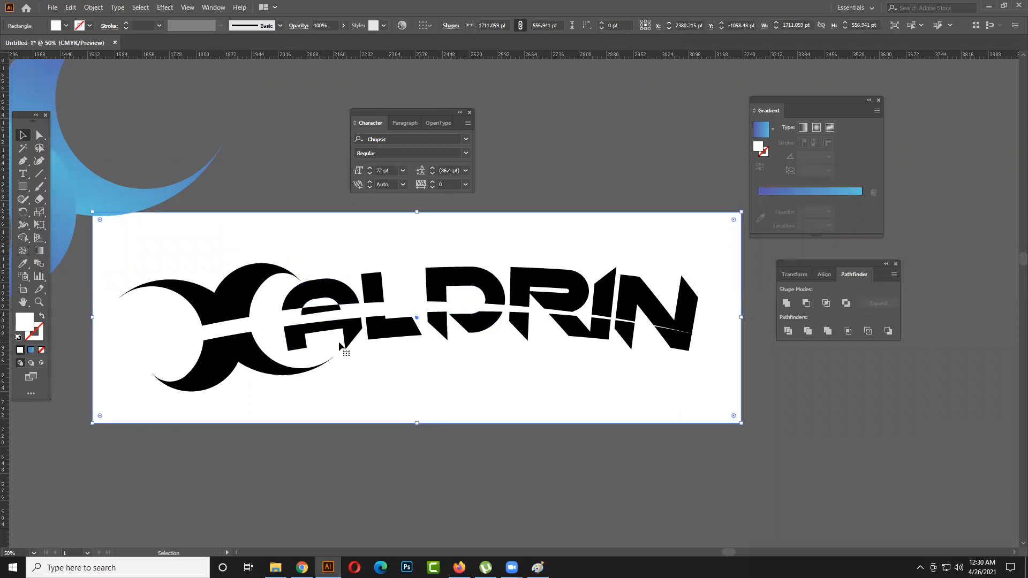
drag(337, 336, 327, 290)
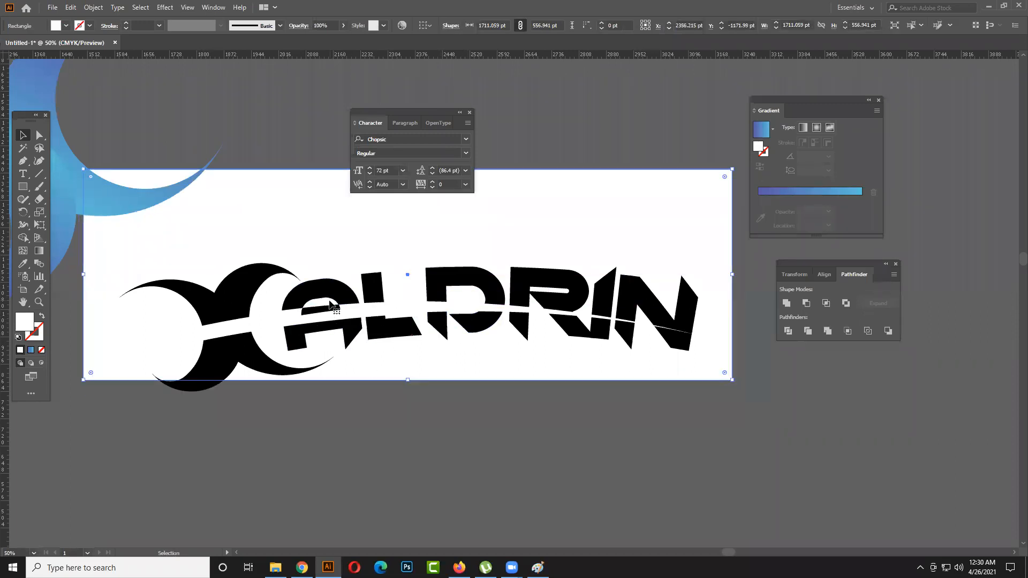
- Undo the last shift of the white background rectangle and clear the selection
key(ctrl+z)
key(ctrl+shift+a)
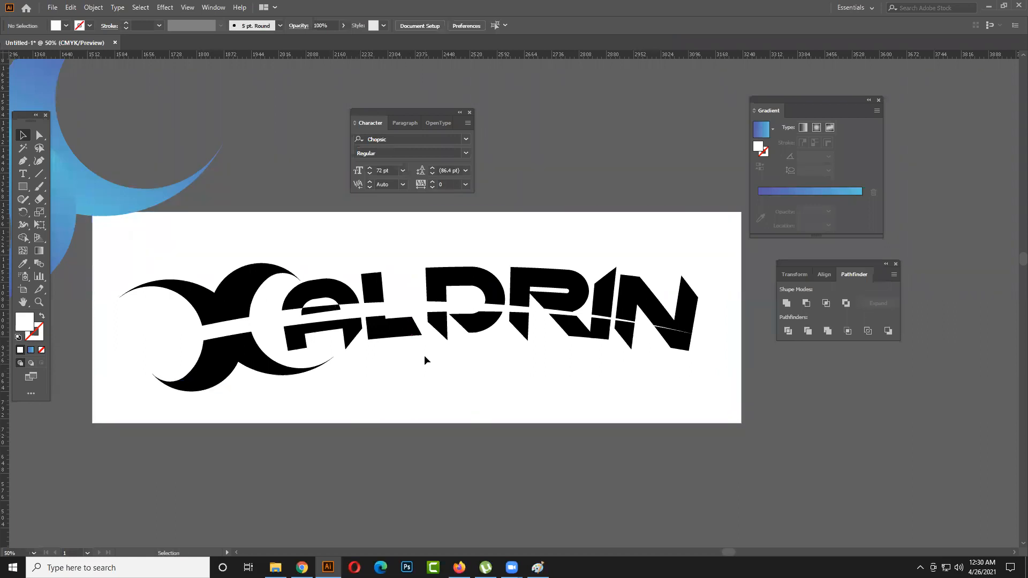
- Examine the whole logo on its white background, checking the crescent's gap and how the first letter sits beside it
scroll(424, 355, down, 1)
scroll(408, 364, up, 1)
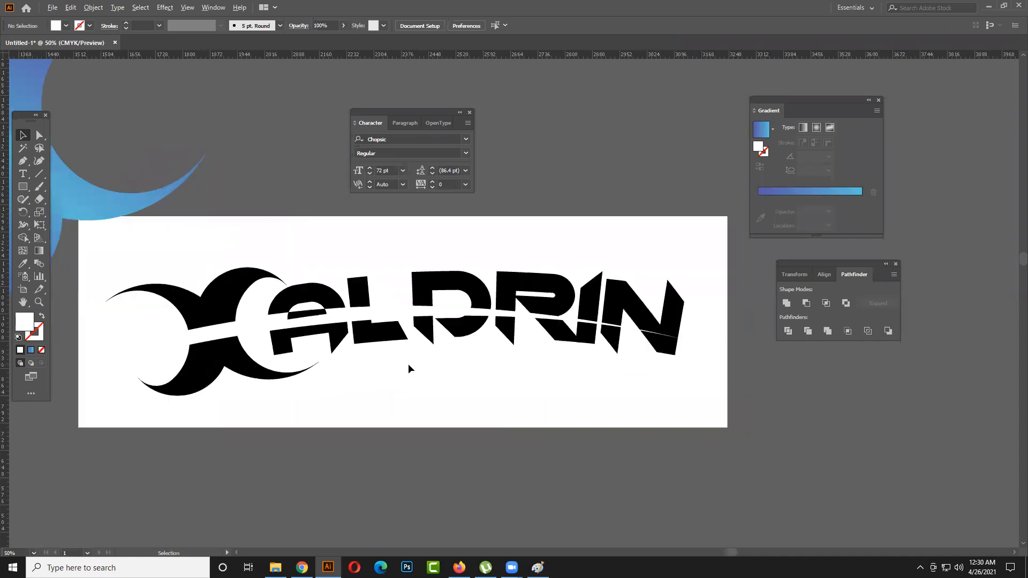
scroll(407, 364, up, 1)
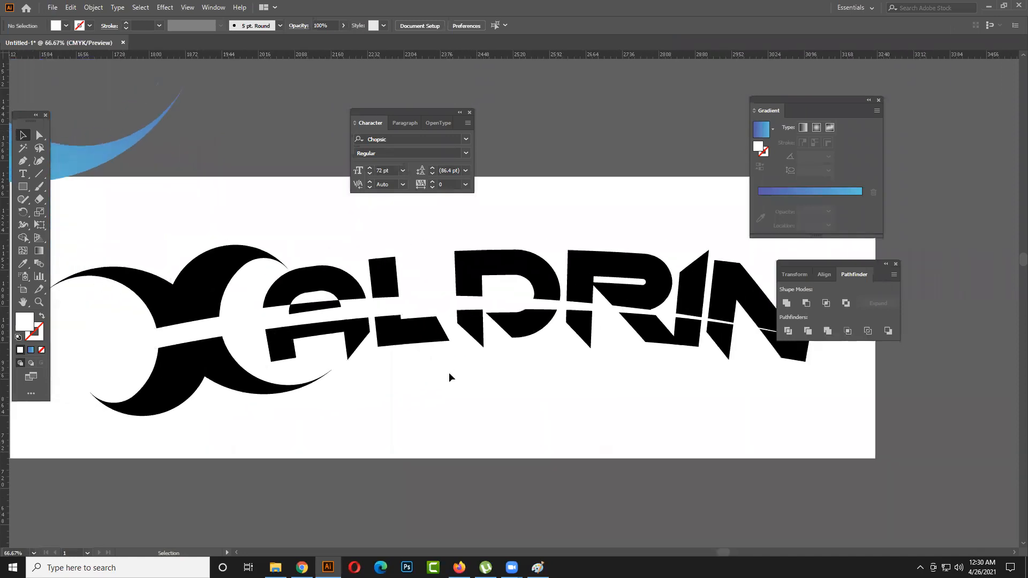
scroll(449, 372, down, 1)
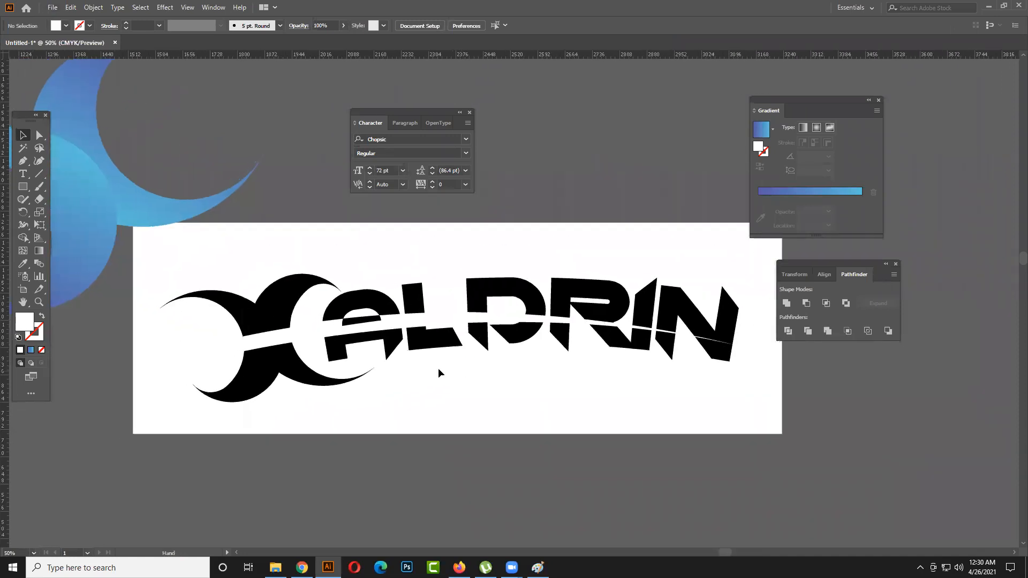
click(379, 340)
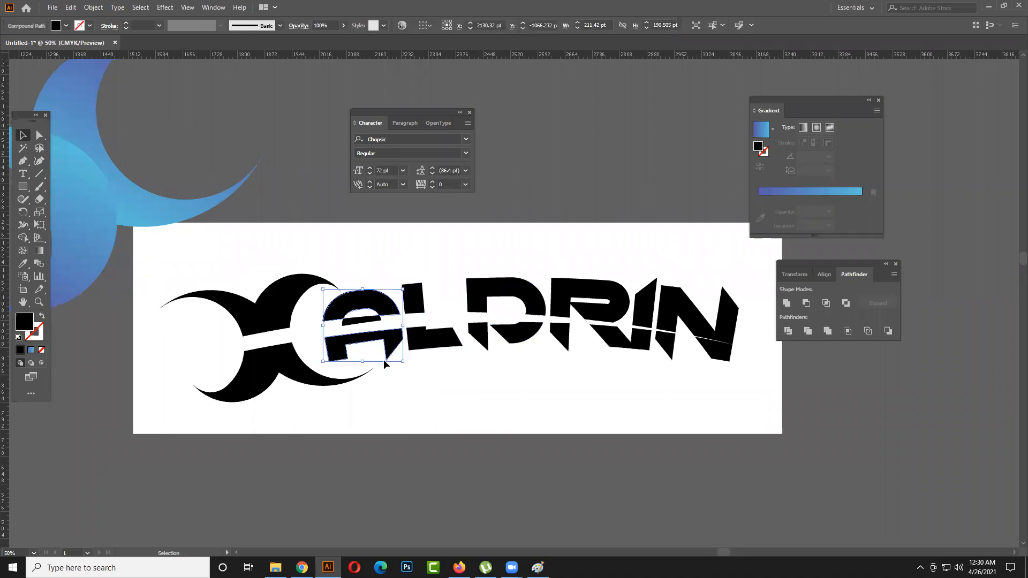
click(364, 351)
scroll(375, 351, down, 1)
key(super)
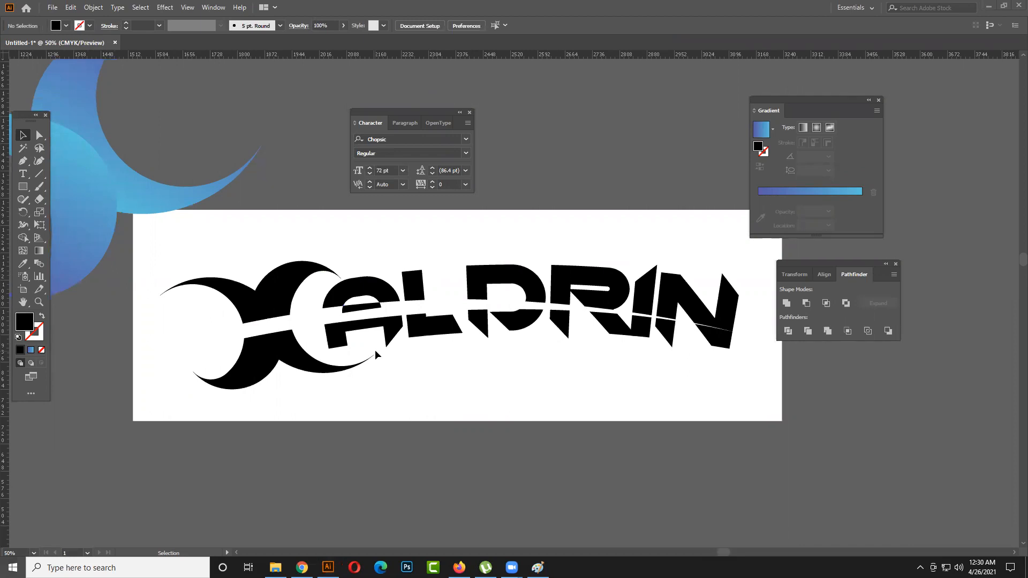
scroll(375, 351, down, 1)
click(449, 484)
scroll(396, 452, up, 2)
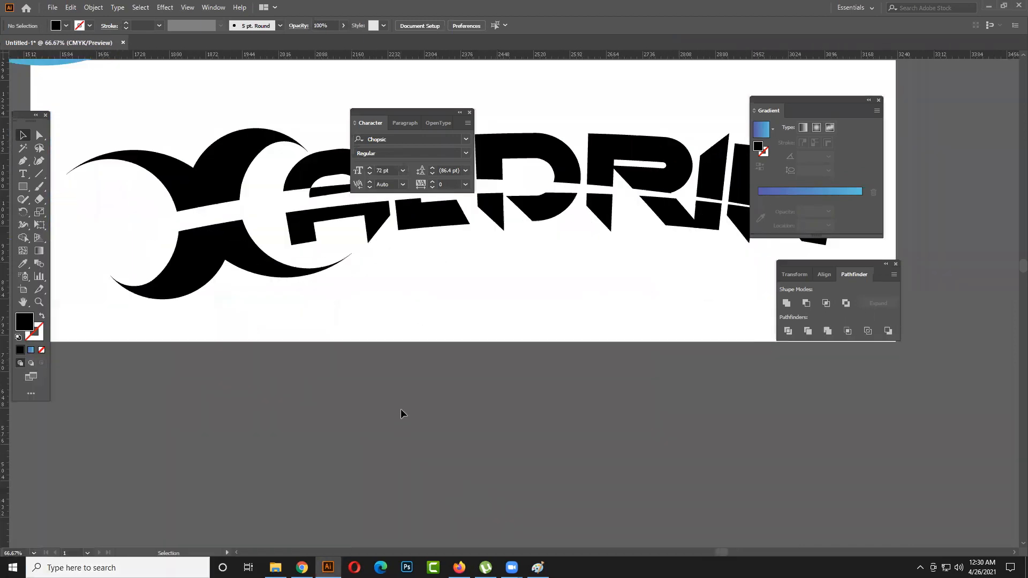
scroll(394, 352, down, 1)
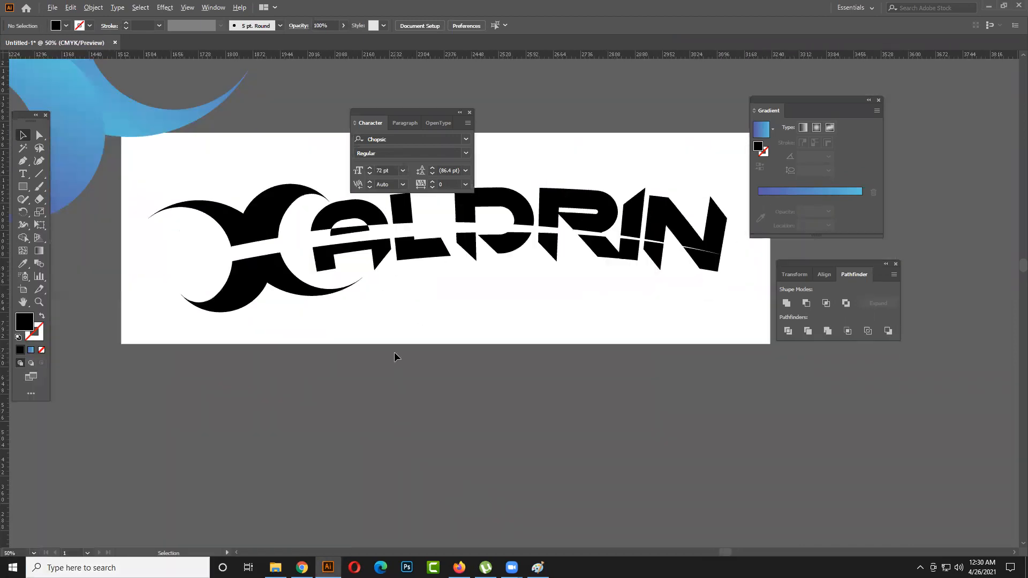
scroll(394, 351, down, 1)
drag(435, 337, 410, 338)
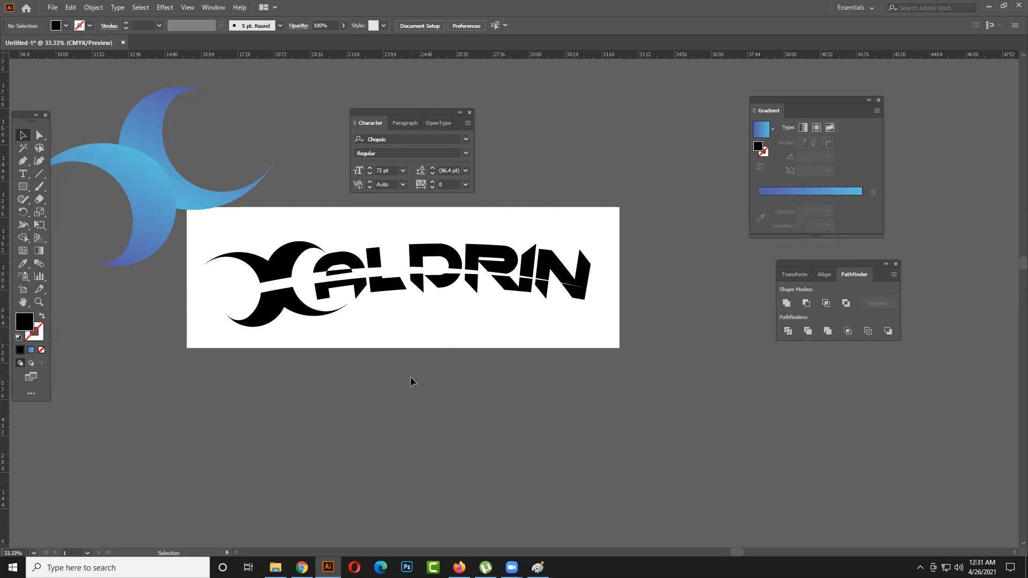
- Delete the small black piece inside the upper half of the name's first letter
click(38, 136)
click(352, 299)
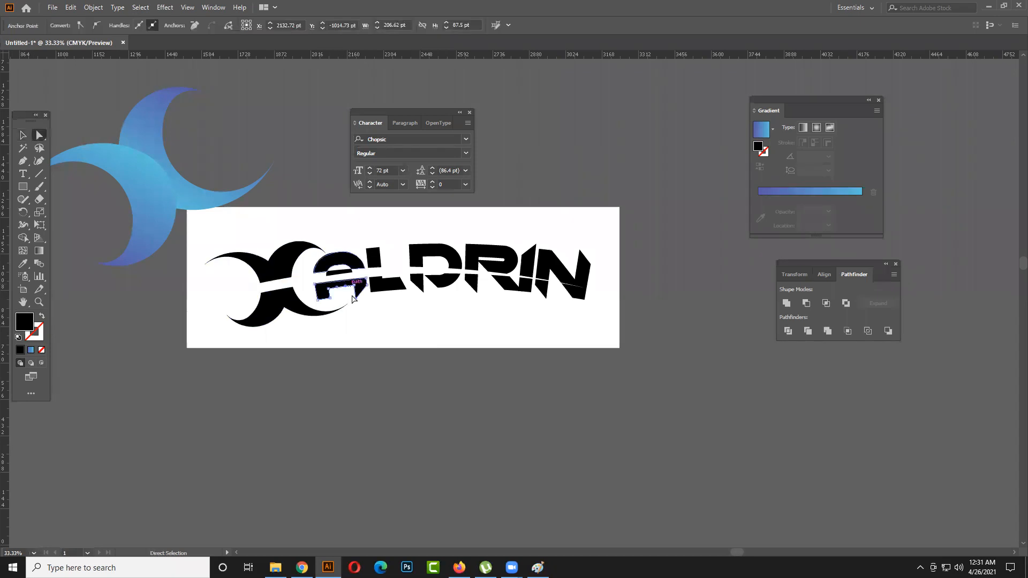
click(22, 135)
click(297, 154)
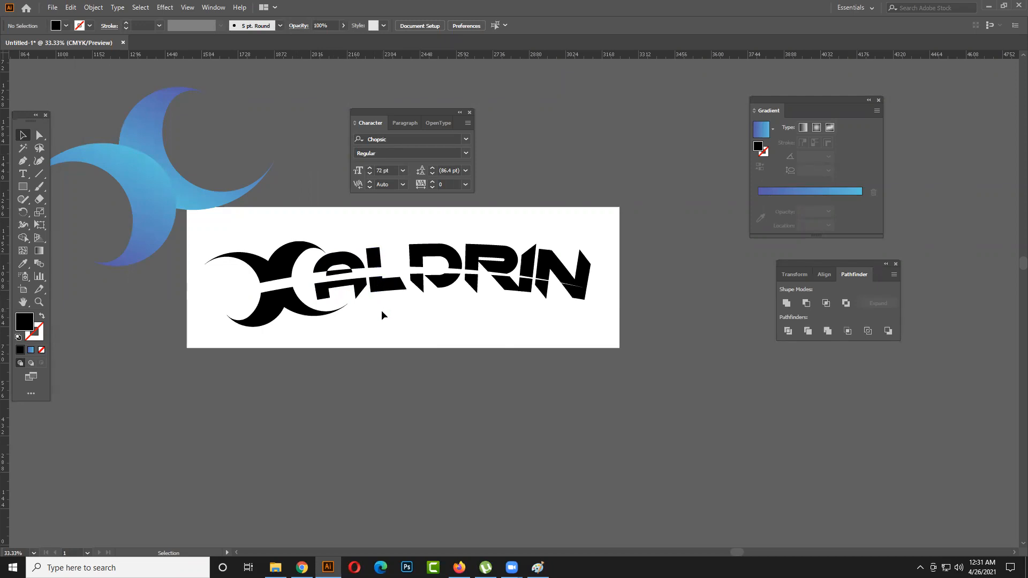
click(331, 275)
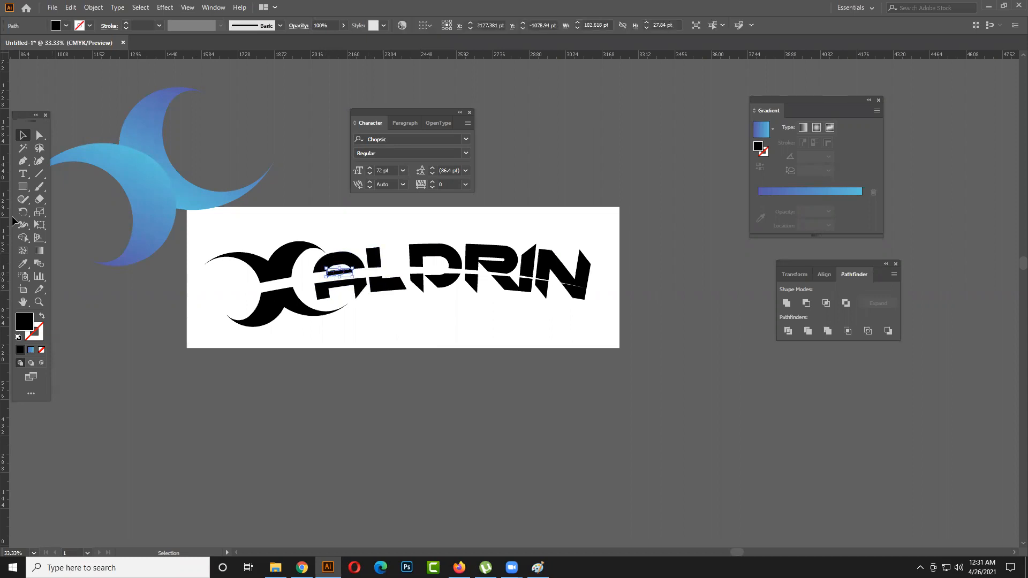
key(Delete)
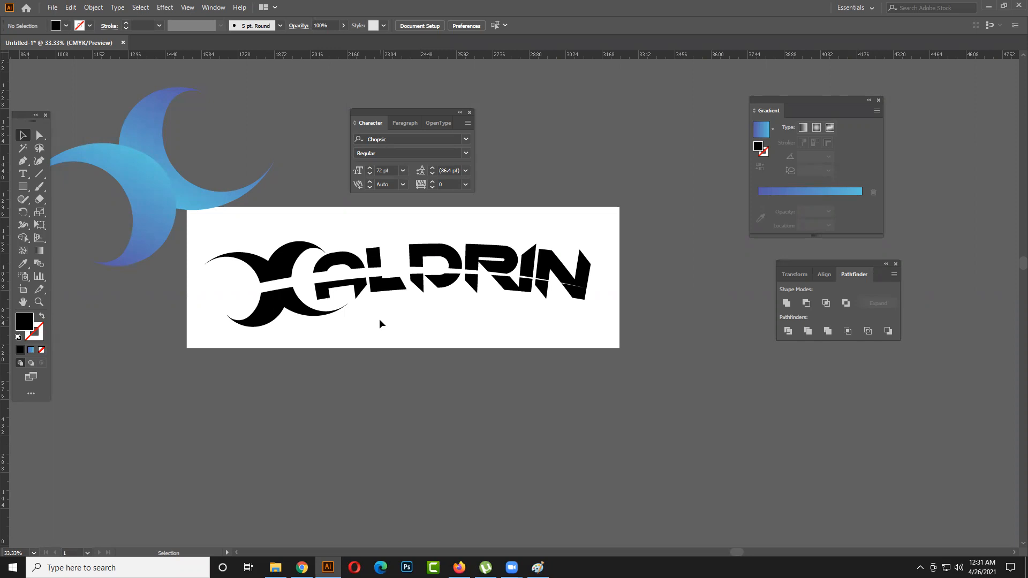
- Try to remove the extra point on the slanted edge of the right leg in the first letter's lower half
click(39, 135)
click(362, 295)
click(362, 293)
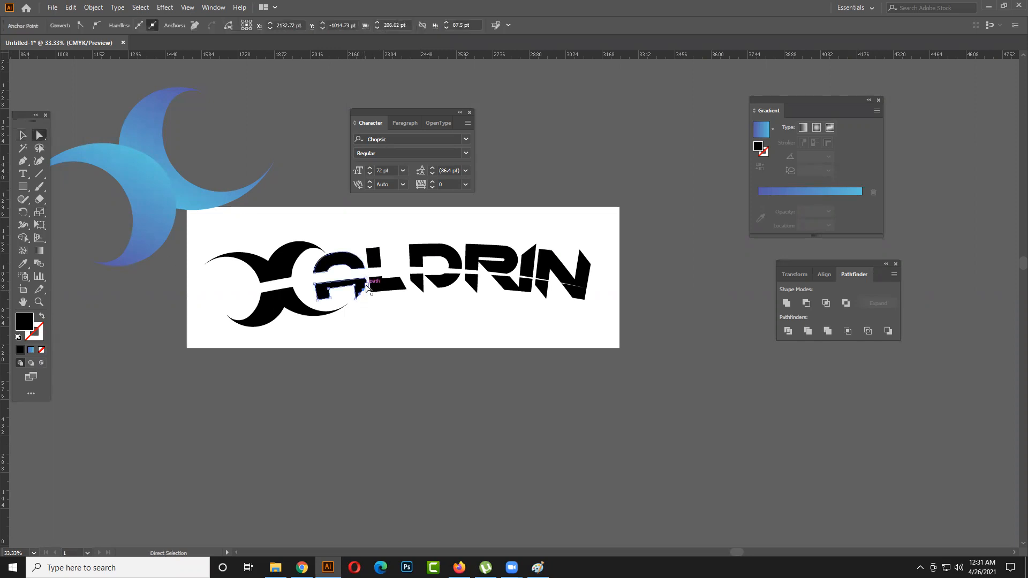
scroll(362, 289, up, 2)
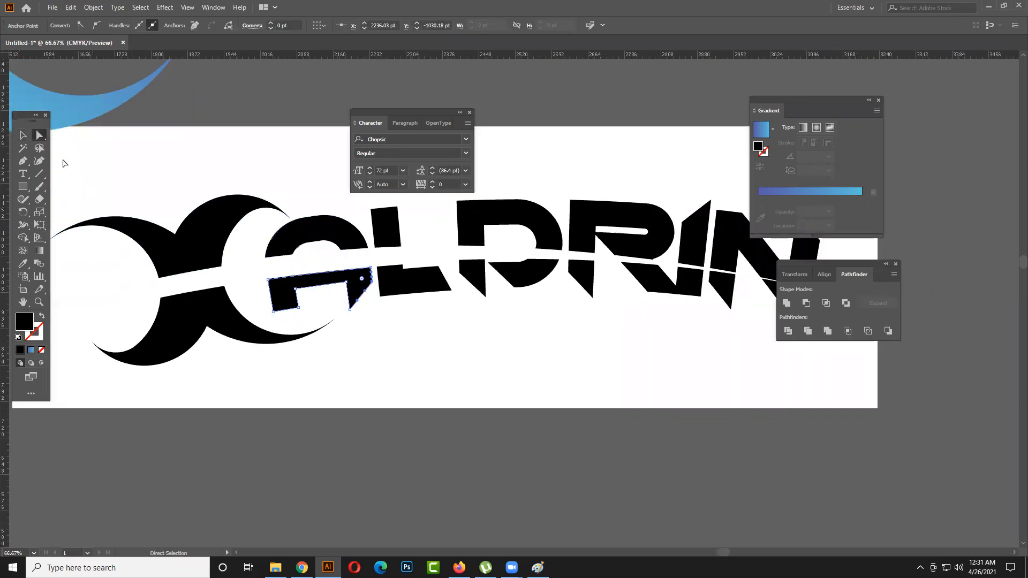
click(23, 160)
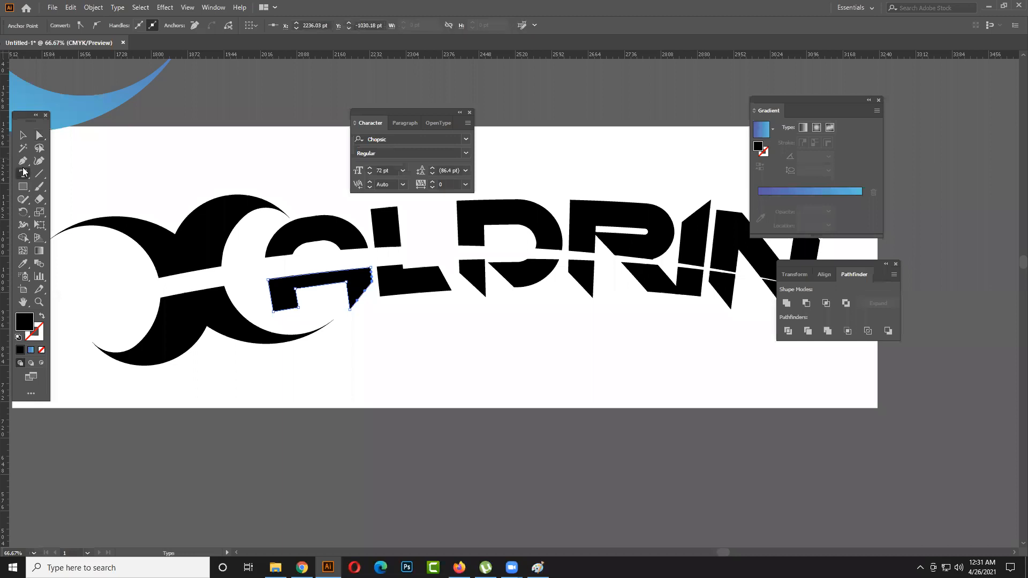
drag(23, 161, 60, 200)
click(62, 189)
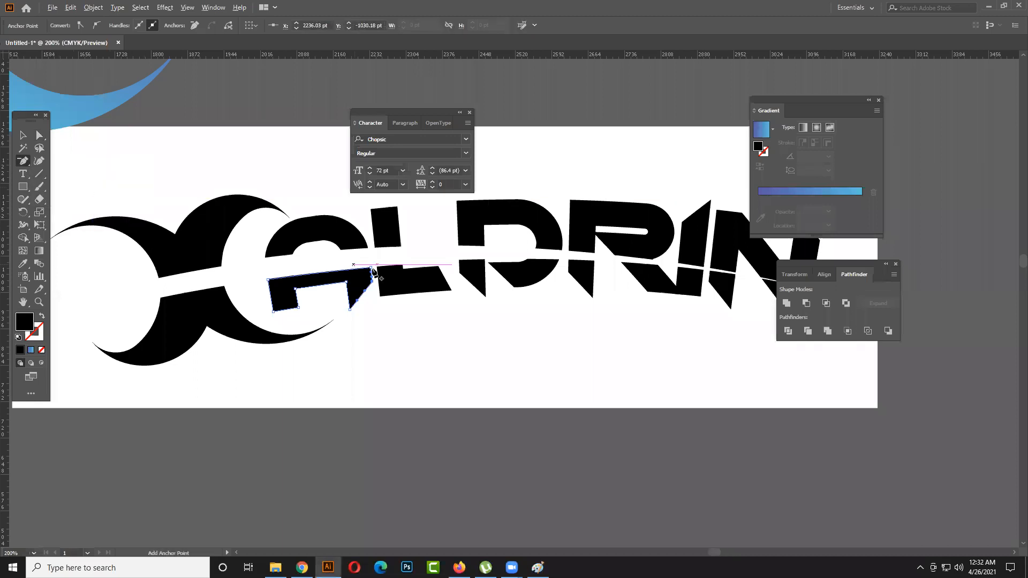
scroll(361, 267, up, 3)
click(371, 365)
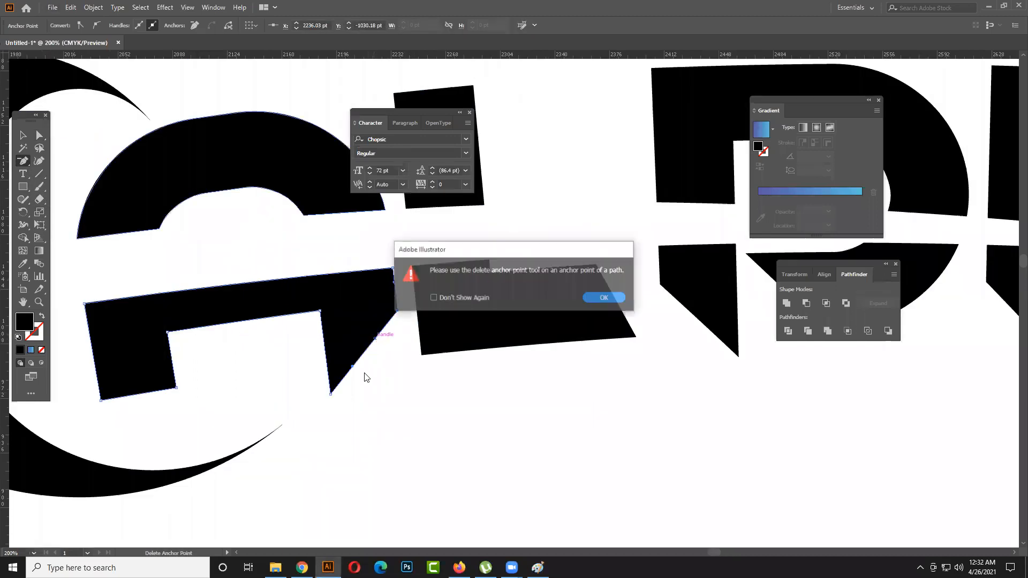
key(Return)
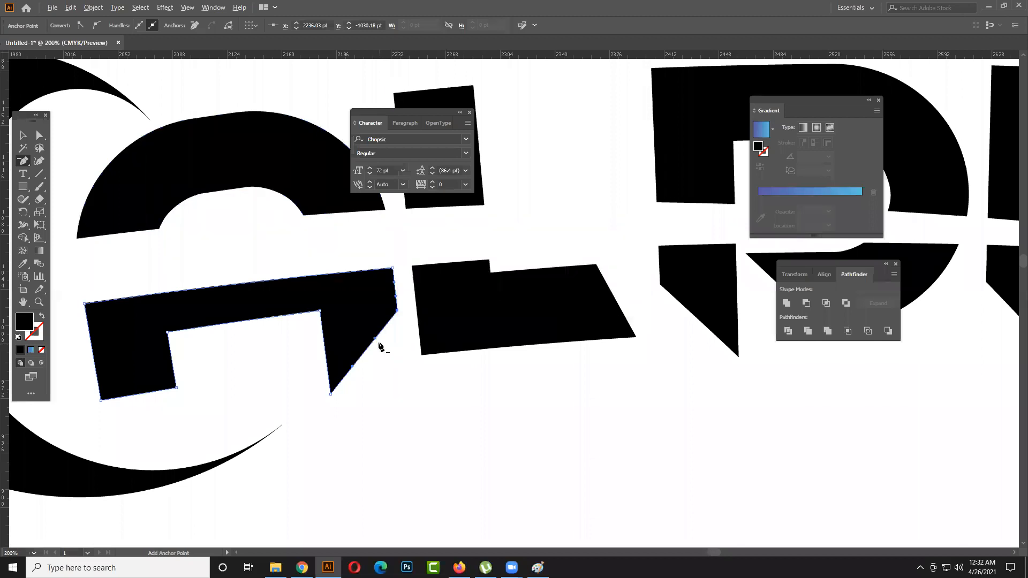
click(375, 341)
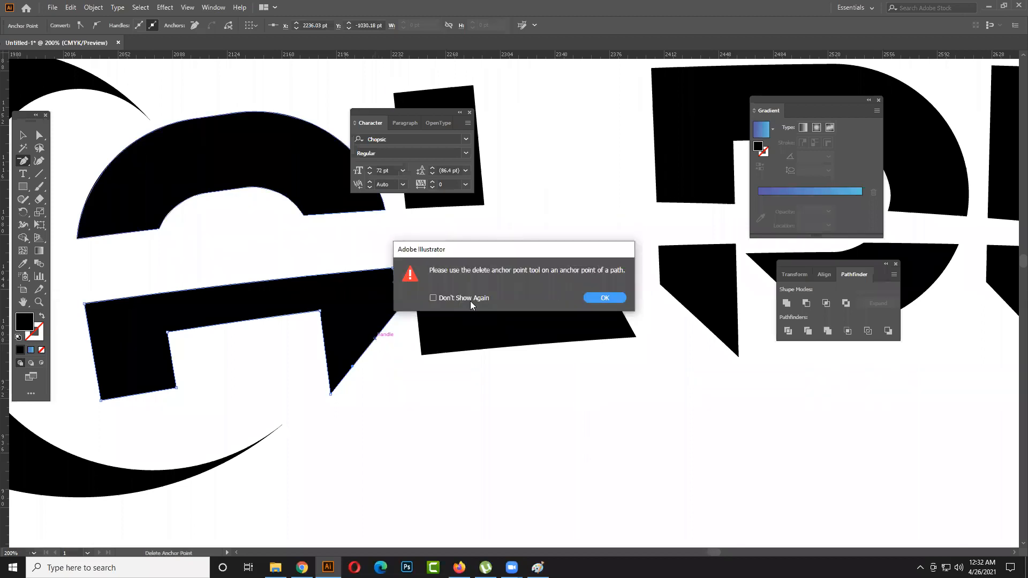
click(601, 297)
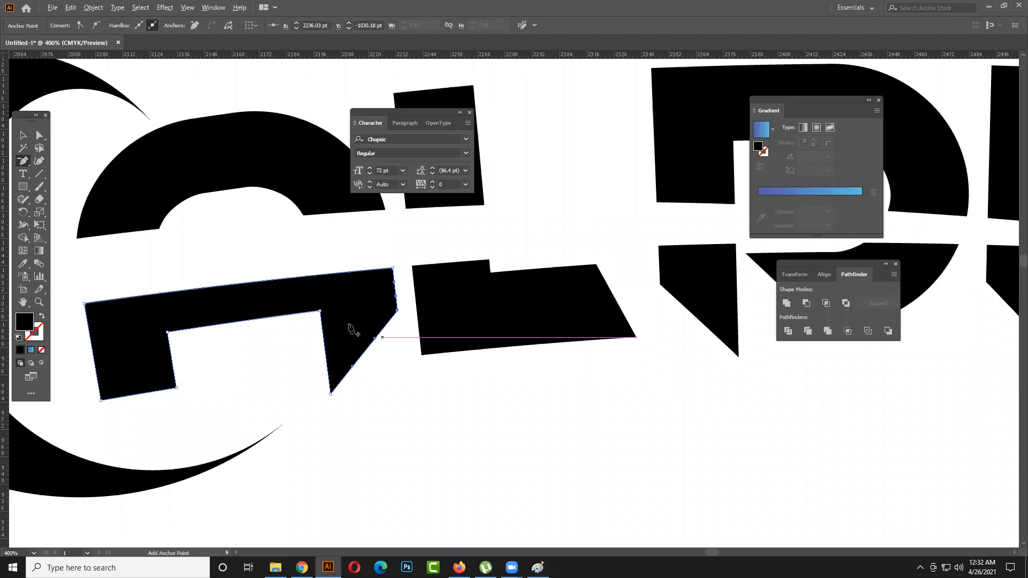
- Try to bend the slanted edge of the first letter's right leg with its direction handles and undo the changes
scroll(375, 338, up, 2)
key(a)
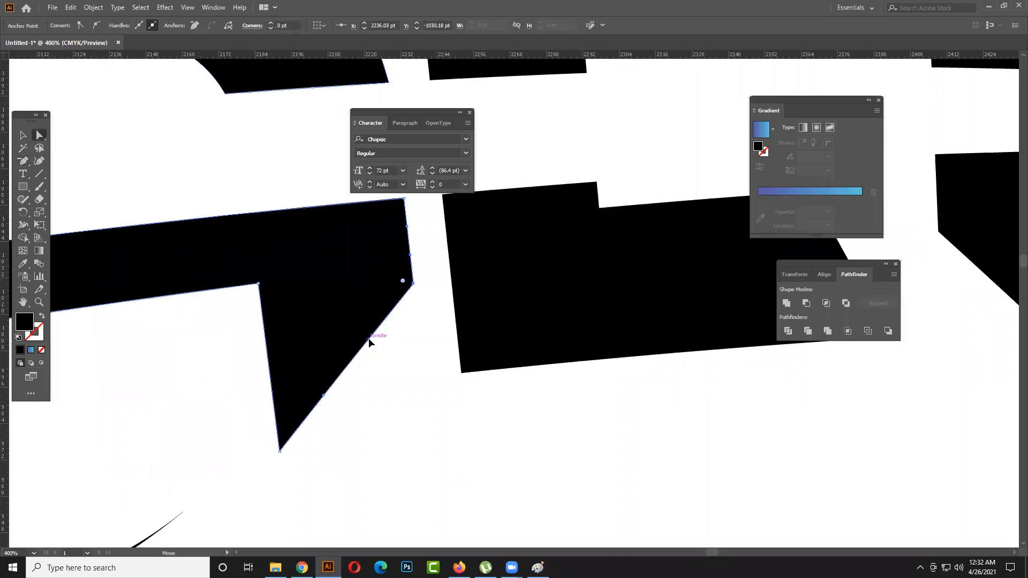
drag(368, 341, 380, 346)
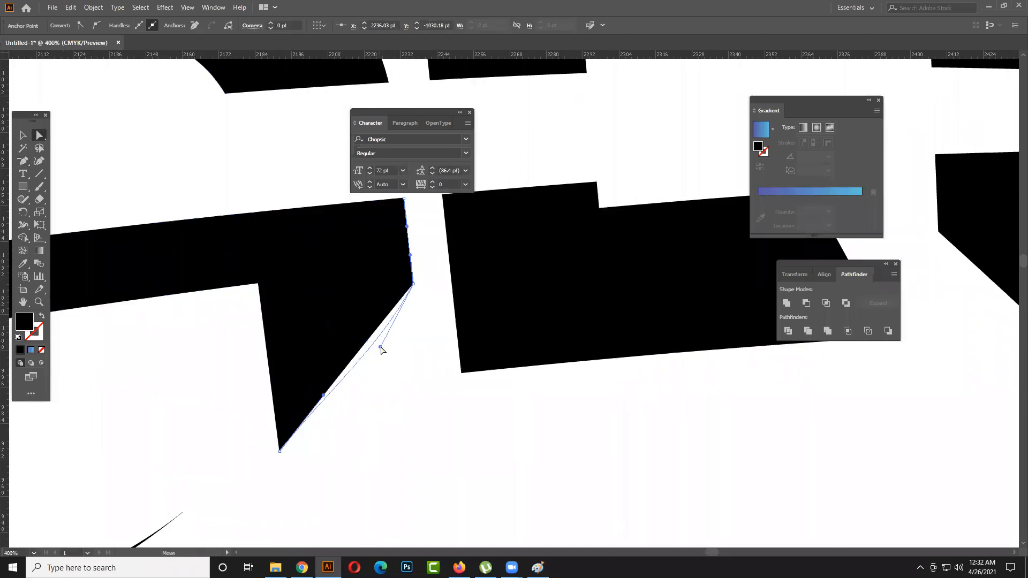
key(ctrl+z)
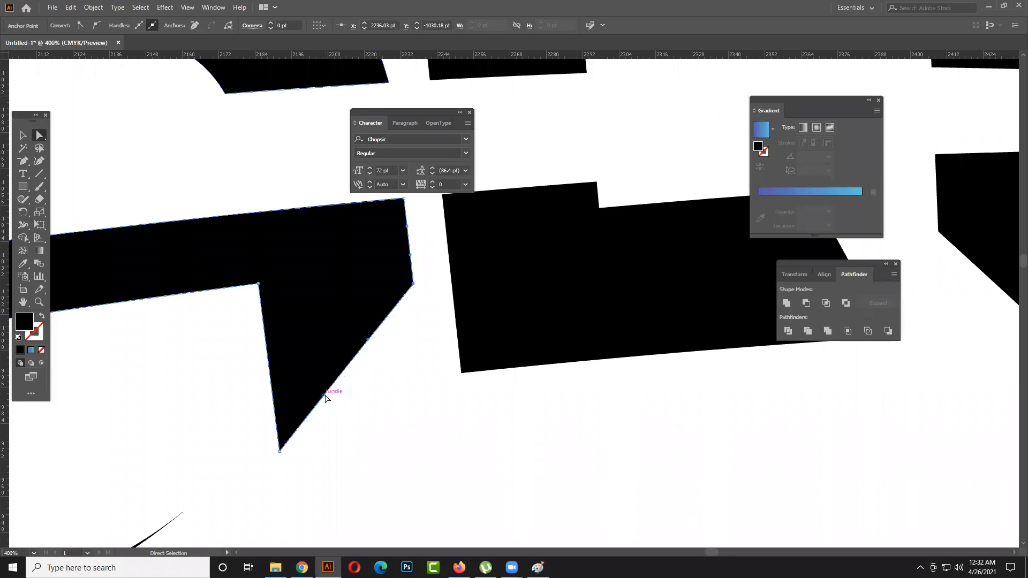
drag(327, 401, 340, 413)
key(ctrl+z)
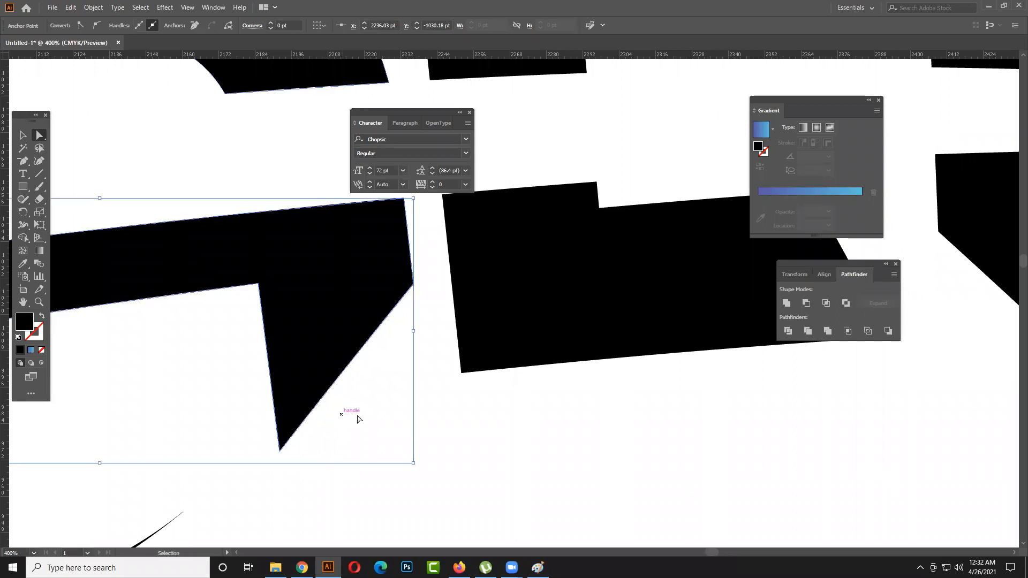
- Move the outer corner of the first letter's right leg about 39 pt down and 5 pt right, forming a wavy bottom edge
click(417, 359)
drag(414, 285, 427, 401)
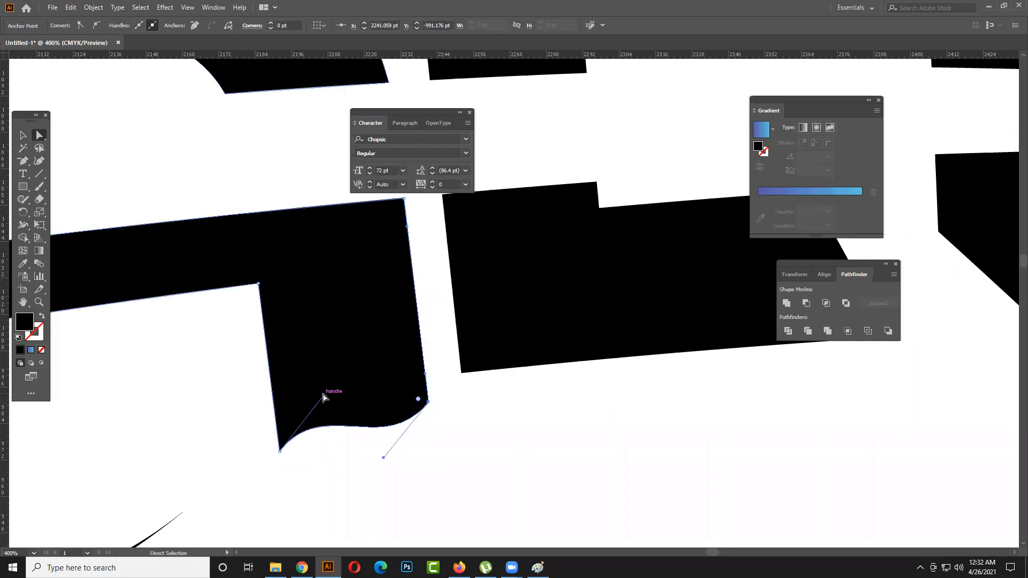
drag(323, 397, 312, 426)
key(ctrl+z)
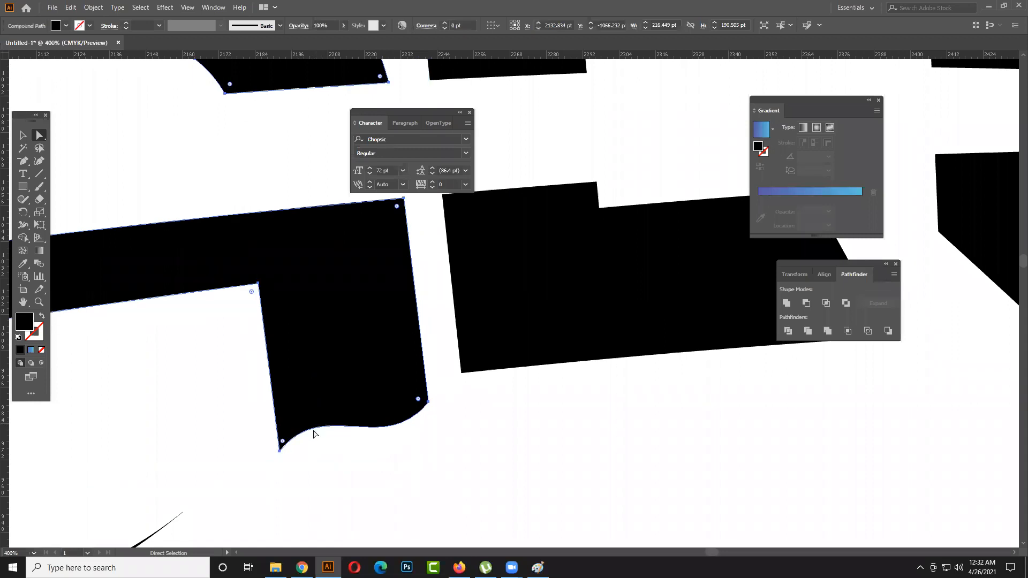
click(279, 450)
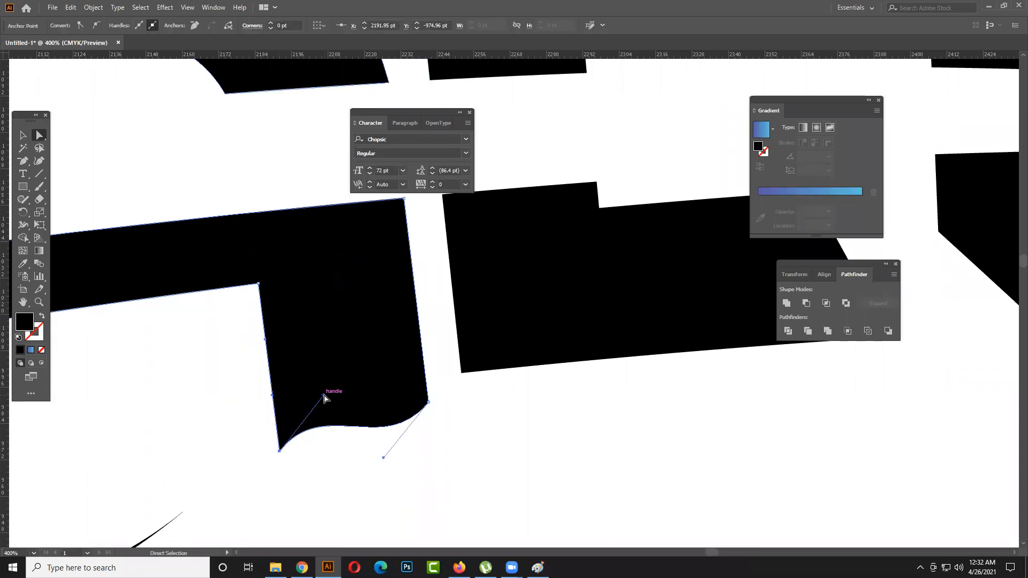
scroll(328, 397, down, 4)
click(422, 440)
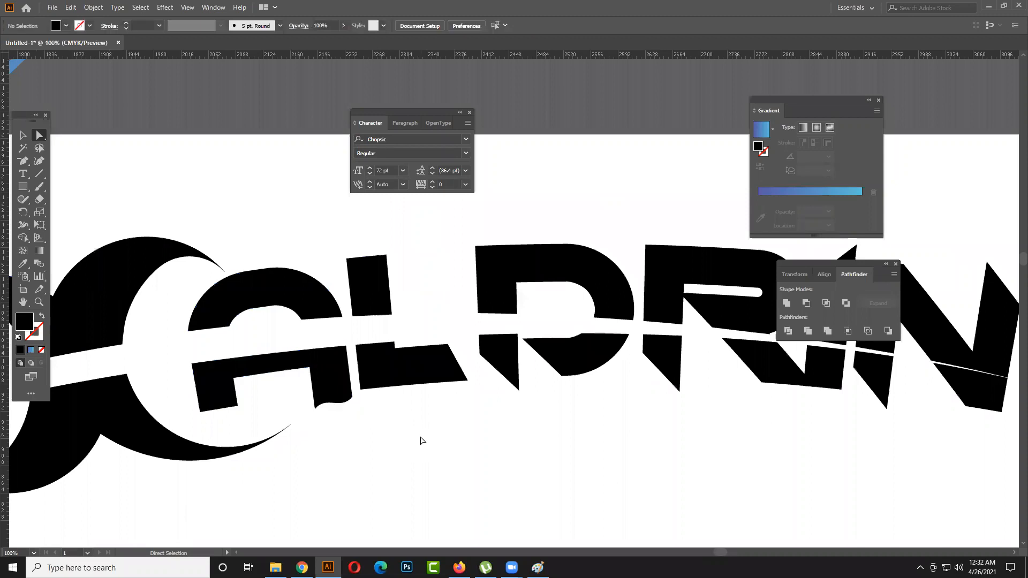
- Try to bend the bottom edge of the second letter's lower half and undo the changes
drag(424, 429, 424, 400)
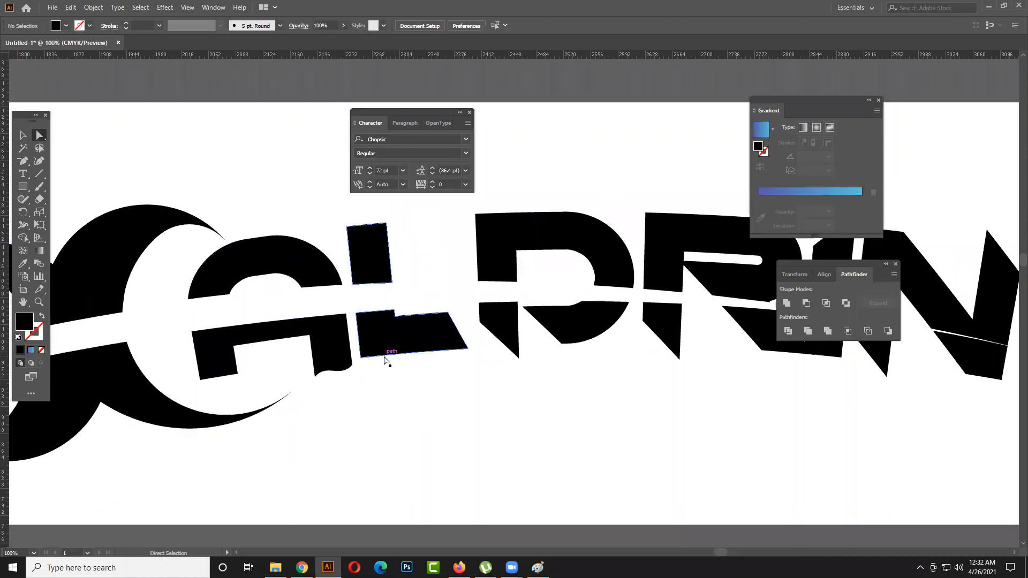
click(391, 354)
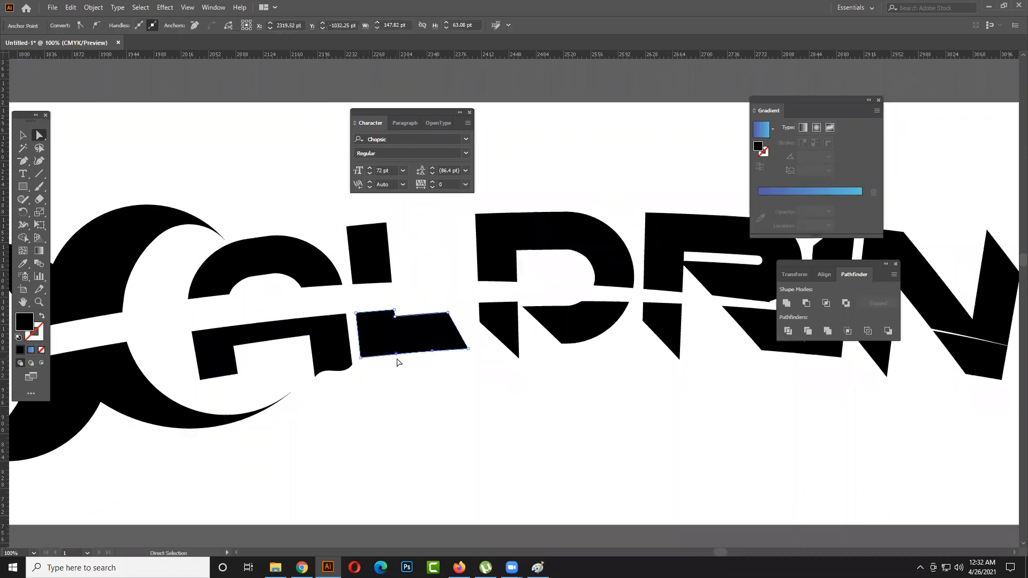
mouse_move(394, 355)
mouse_down()
mouse_move(386, 368)
mouse_move(393, 344)
mouse_up()
key(ctrl+z)
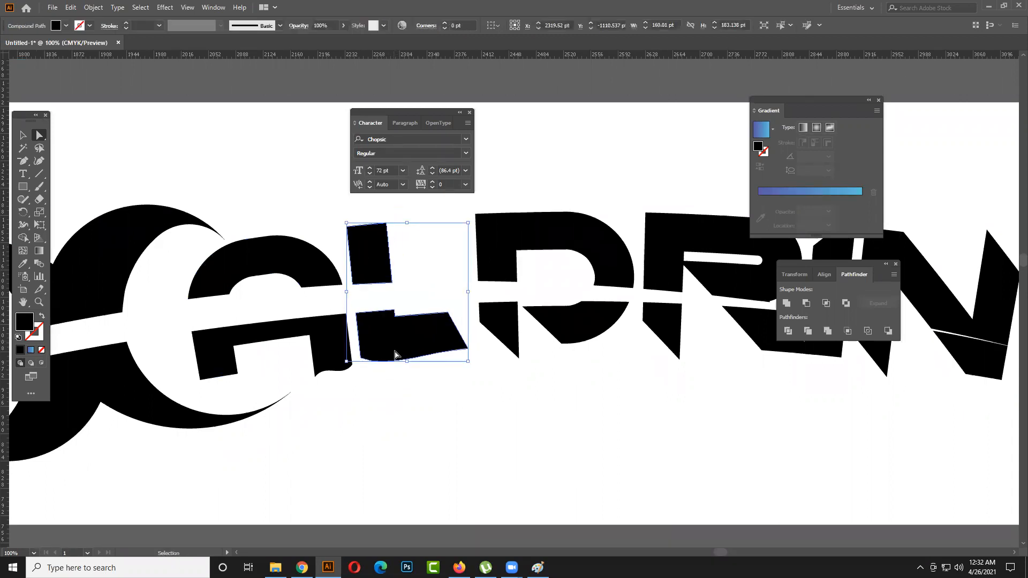
click(388, 368)
key(ctrl+z)
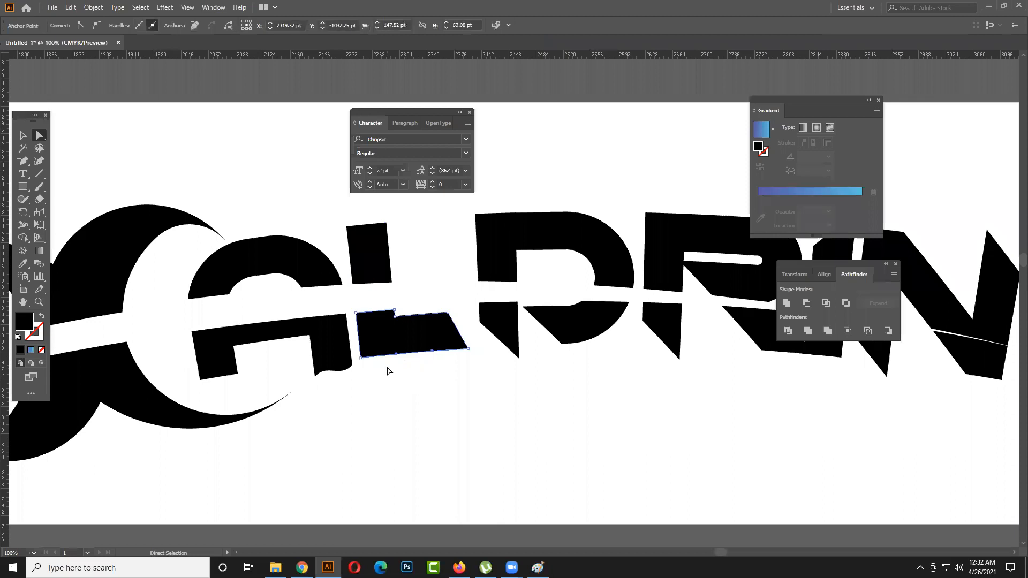
- Curve the bottom edge of the second letter's lower half into a shallow wave using both of its direction handles
drag(397, 358, 396, 341)
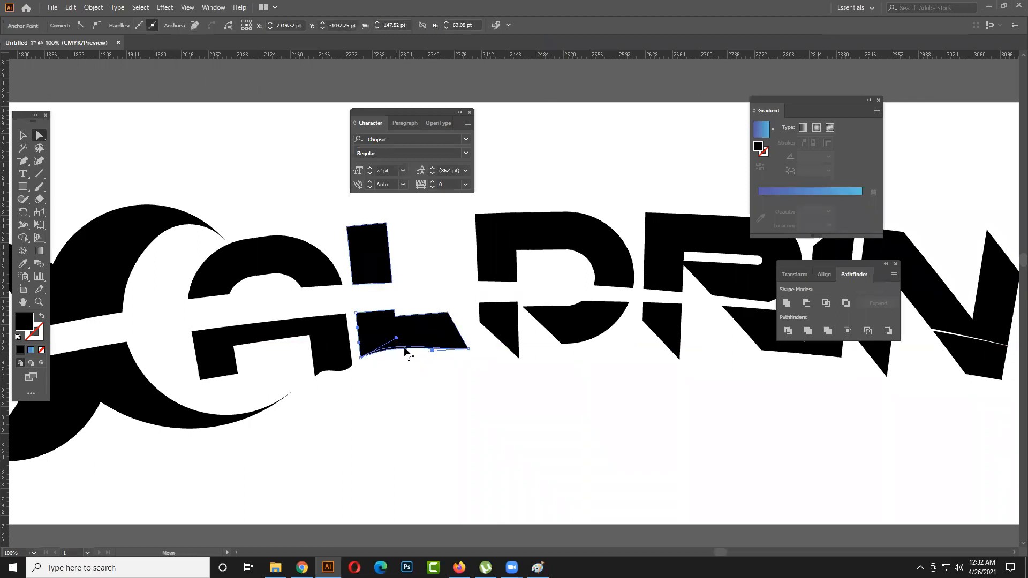
drag(431, 351, 430, 364)
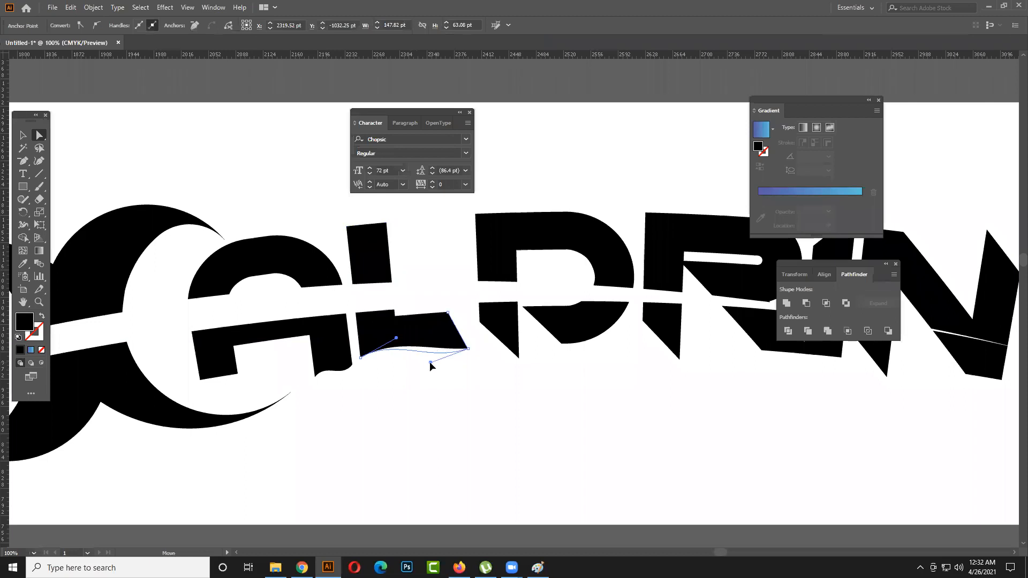
click(439, 374)
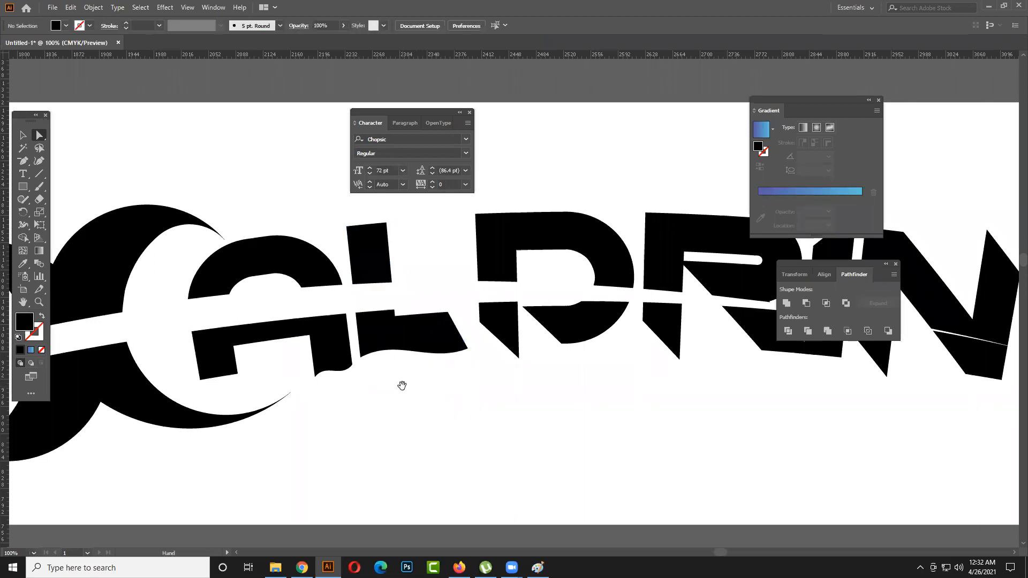
- Lower the inner bottom corner of the first letter's left leg and curve that bottom edge into a small wave
drag(402, 386, 421, 375)
click(257, 363)
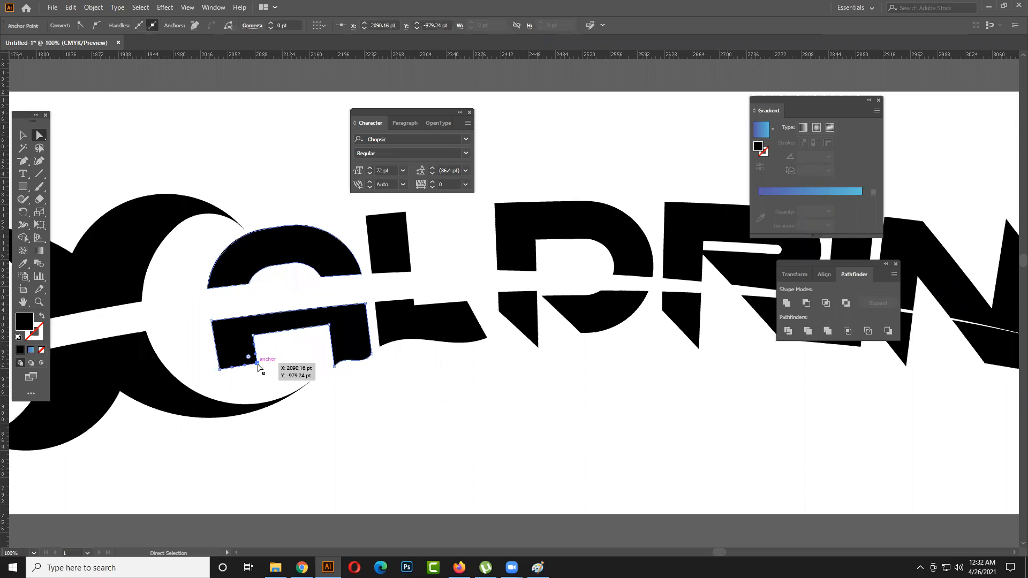
click(342, 416)
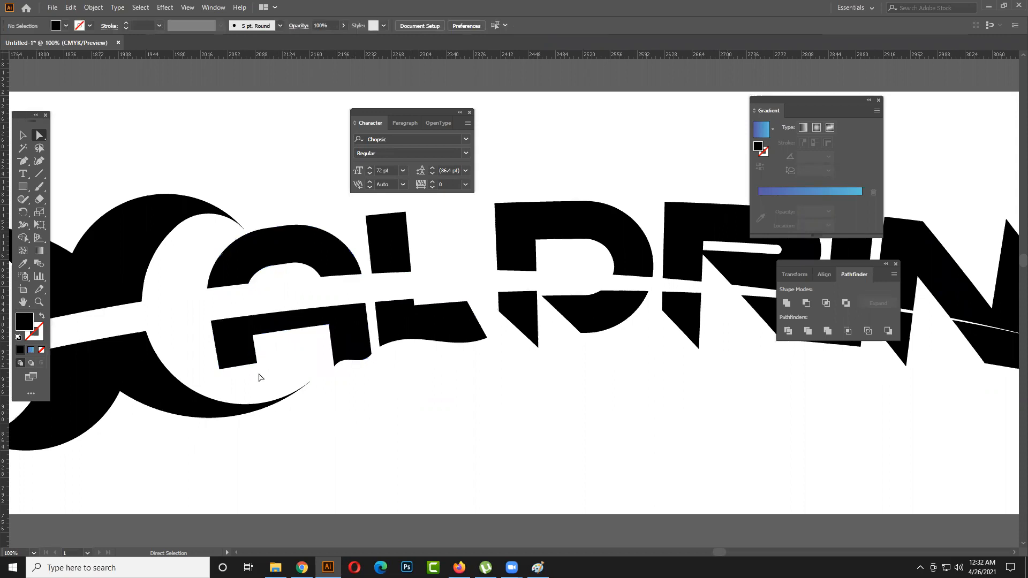
drag(256, 368, 232, 367)
click(228, 369)
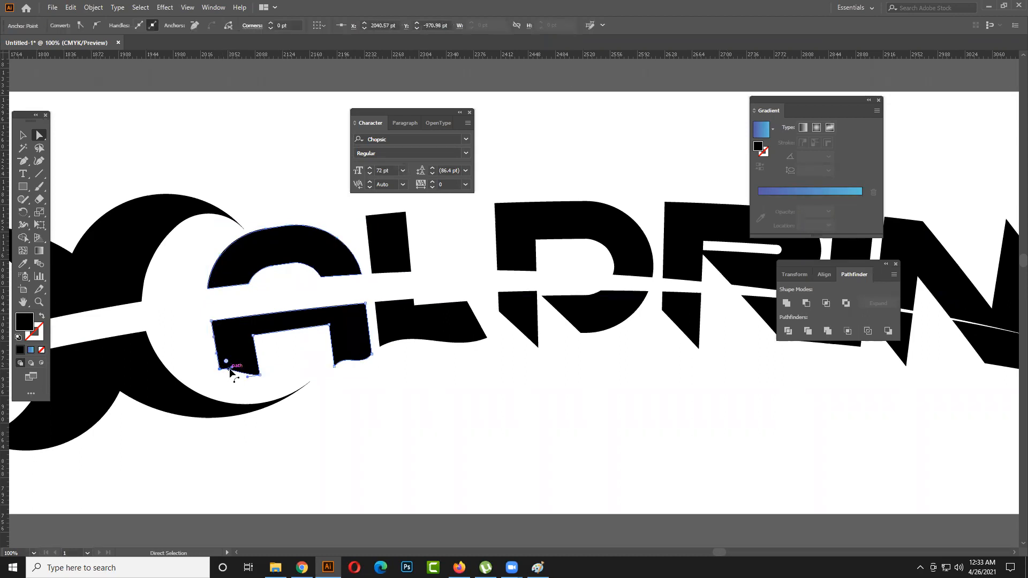
mouse_move(233, 370)
mouse_down()
mouse_move(239, 356)
mouse_move(223, 380)
mouse_up()
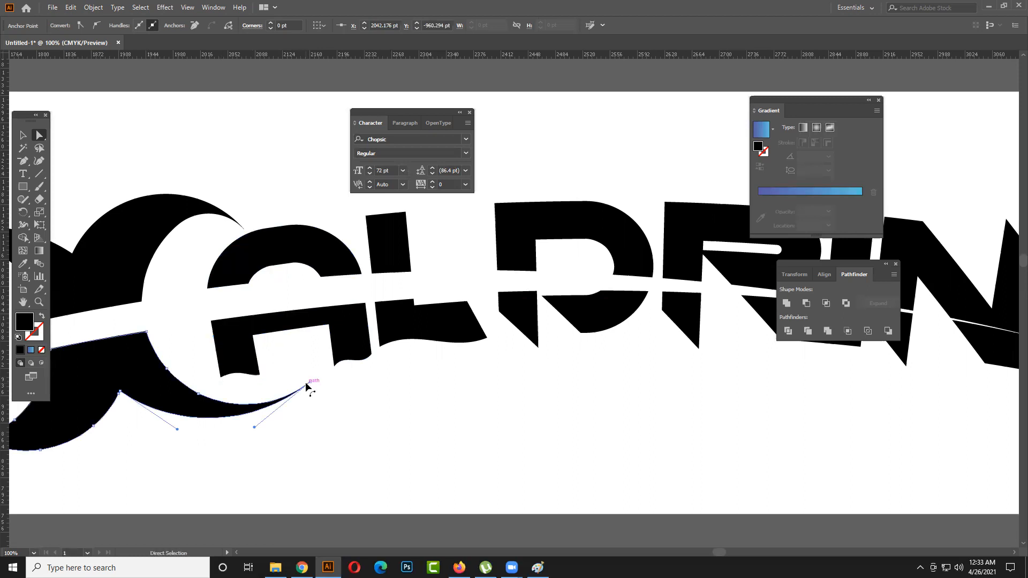
click(358, 419)
- Try the crescent's lower half beside the name's last letter, undo the move and clear the selection
scroll(360, 420, down, 1)
mouse_move(392, 427)
mouse_down()
mouse_move(367, 433)
mouse_move(398, 431)
mouse_up()
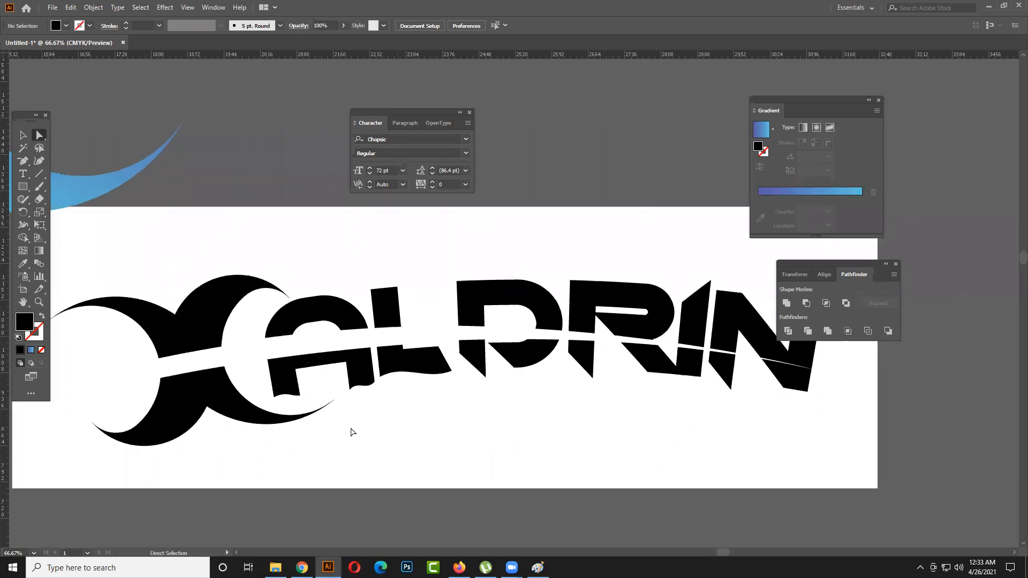
click(184, 389)
drag(185, 389, 696, 390)
scroll(448, 435, down, 1)
click(608, 433)
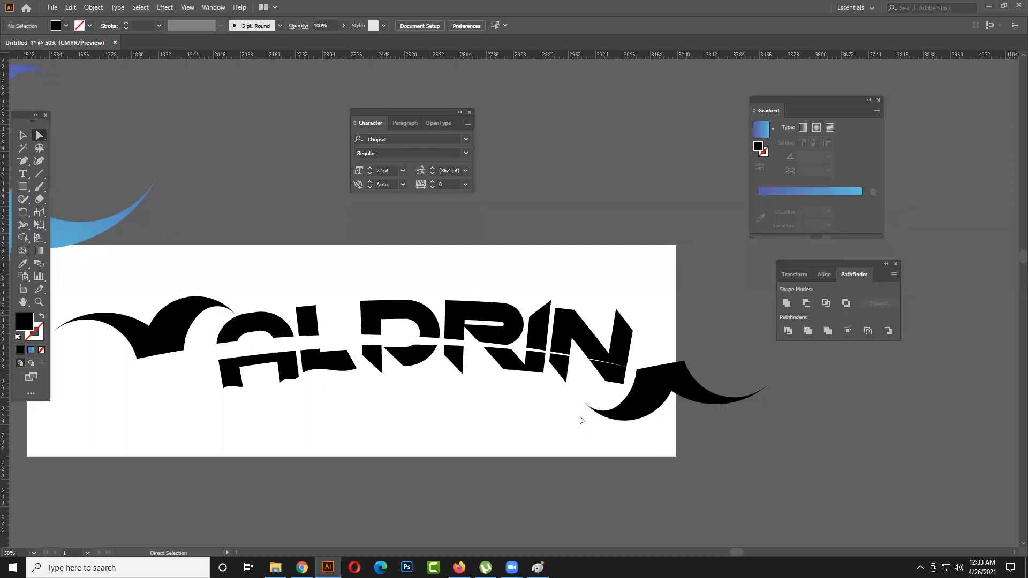
key(v)
key(ctrl+z)
key(ctrl+z)
key(ctrl+z)
key(a)
click(535, 436)
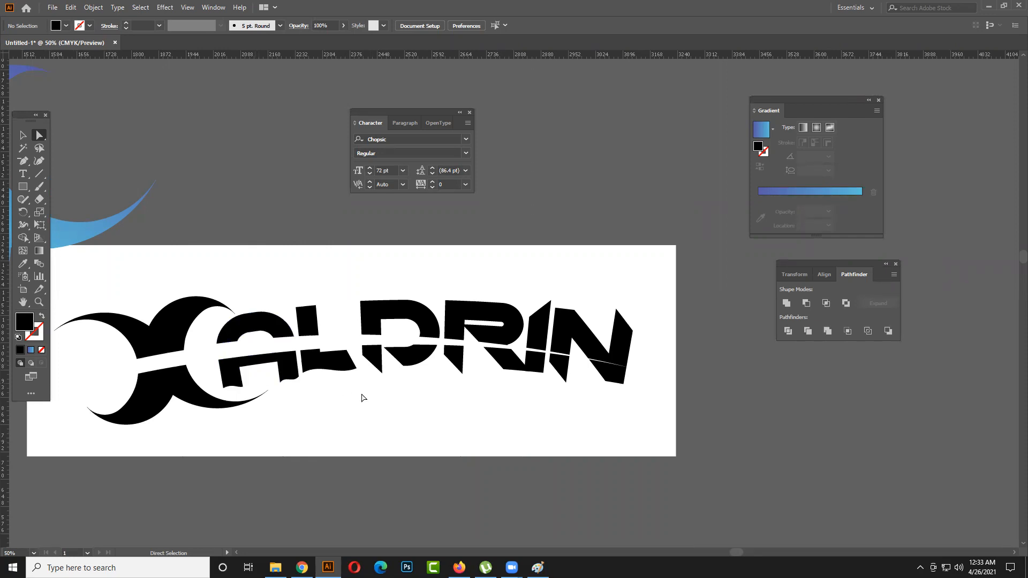
- Lower the outer corner of the left piece in the third letter's lower half to give it a wavy bottom edge
scroll(340, 374, up, 2)
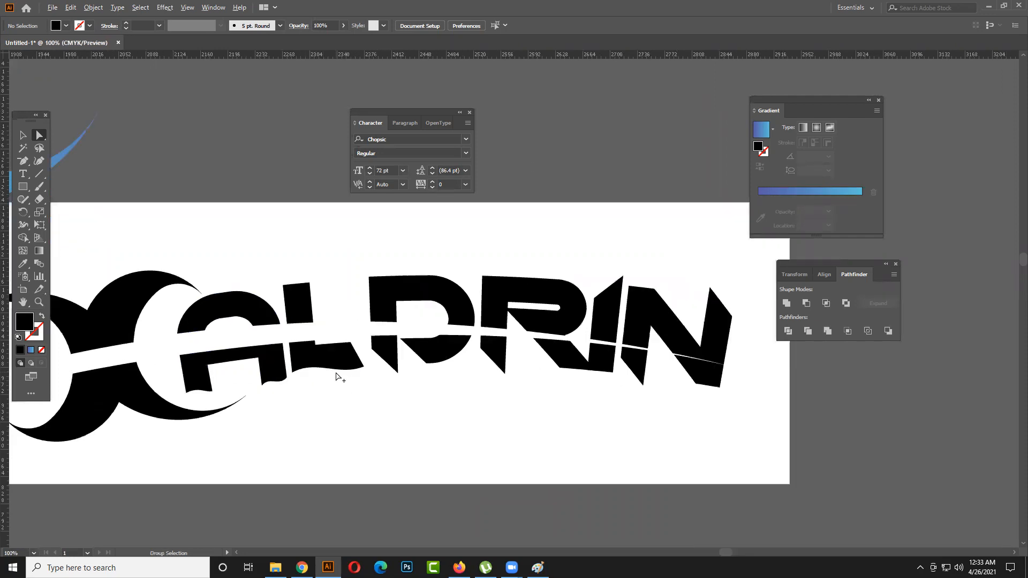
drag(391, 349, 389, 367)
click(476, 376)
- Lower the outer corner of the left piece in the fourth letter's lower half to match the third letter's wavy bottom edge
drag(478, 372, 427, 370)
scroll(469, 374, down, 1)
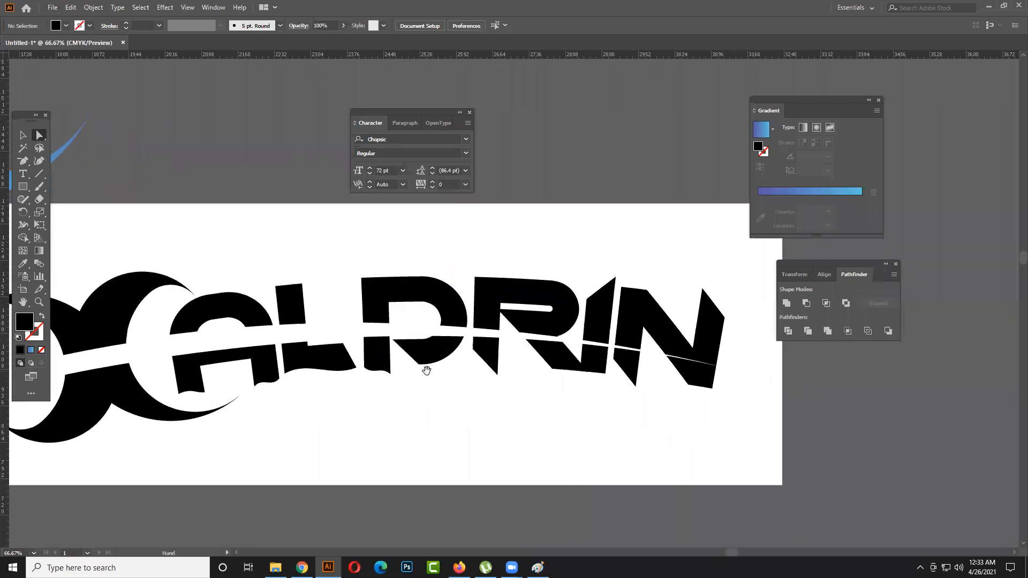
click(474, 348)
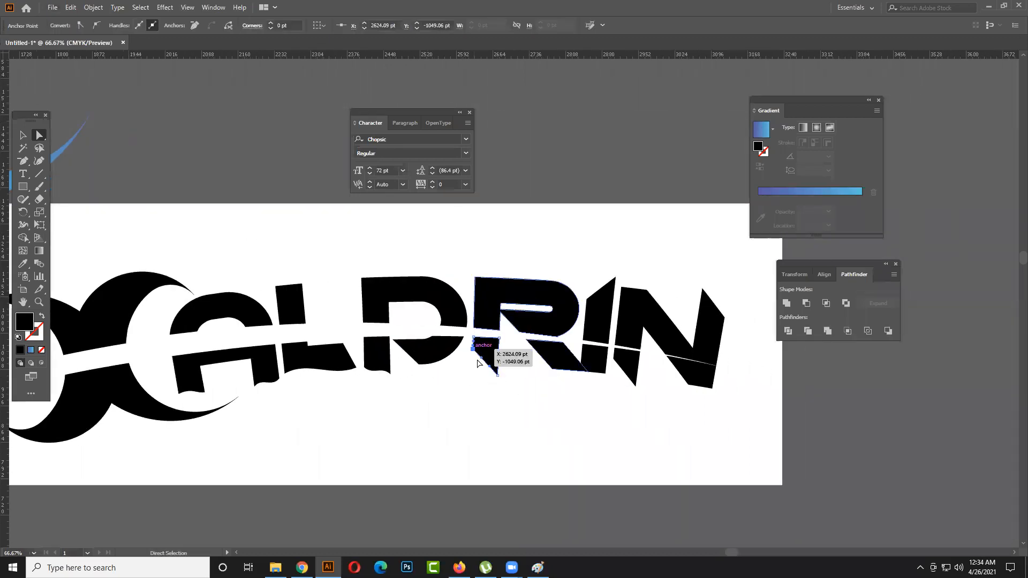
click(476, 368)
click(473, 348)
drag(473, 349, 473, 364)
click(477, 375)
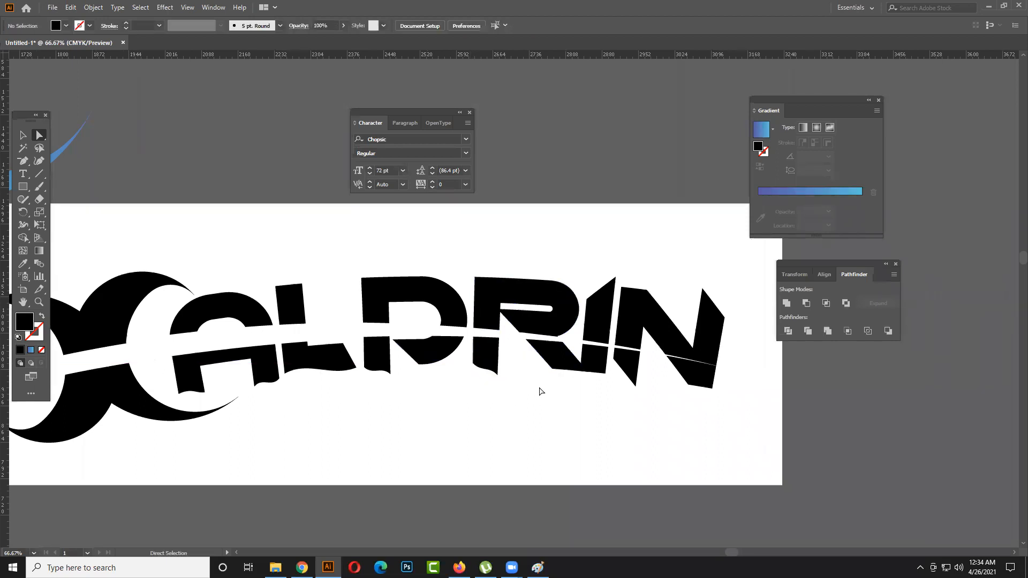
scroll(514, 383, right, 3)
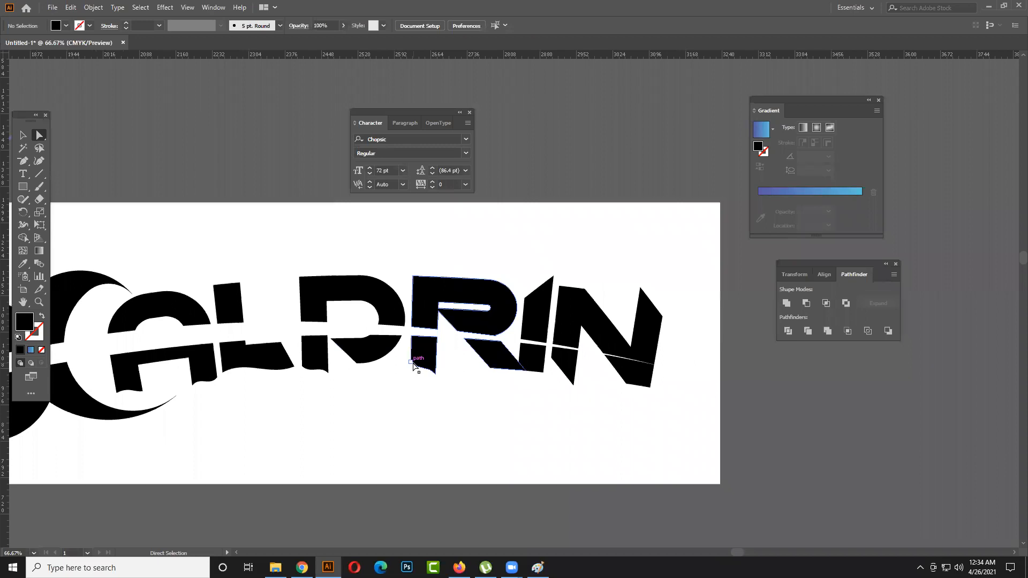
- Finish the wavy bottom edge on the left piece of the fourth letter's lower half and clear the selection
click(411, 362)
click(409, 368)
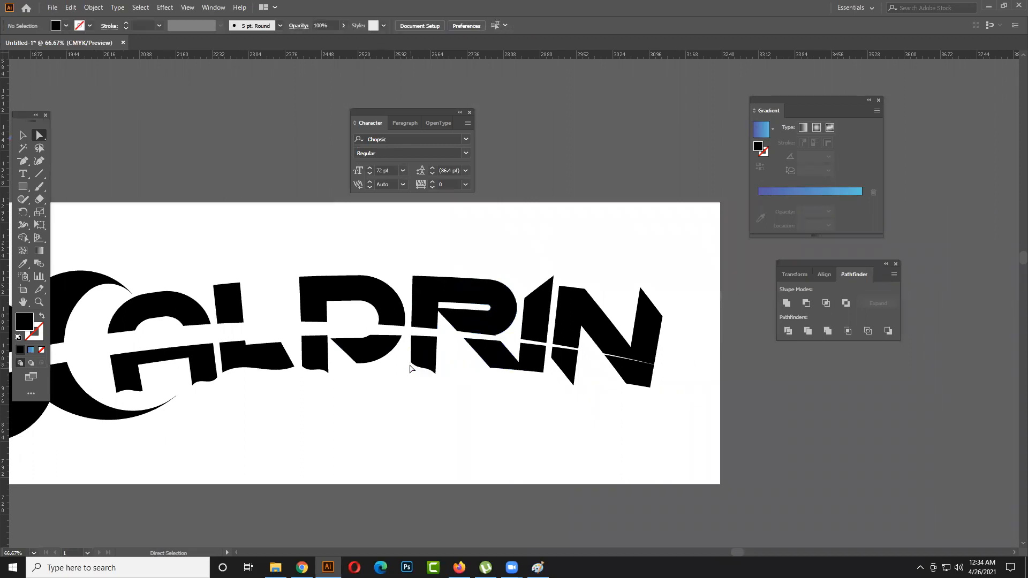
click(411, 368)
- Reshape the bottom corner of the fourth letter's diagonal leg so its lower edge curves into a wave
click(495, 378)
drag(493, 378, 444, 360)
click(426, 359)
click(448, 375)
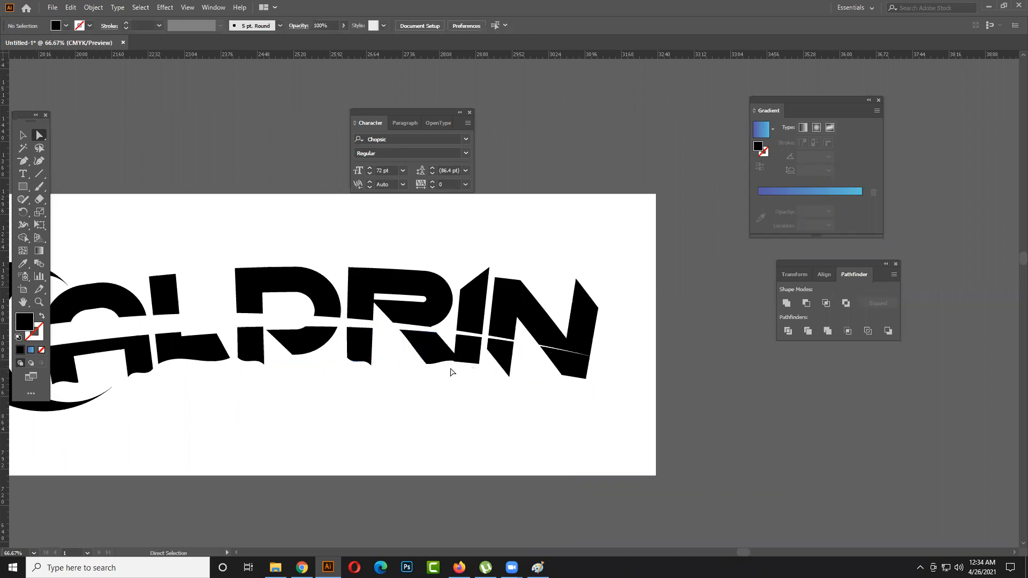
click(459, 361)
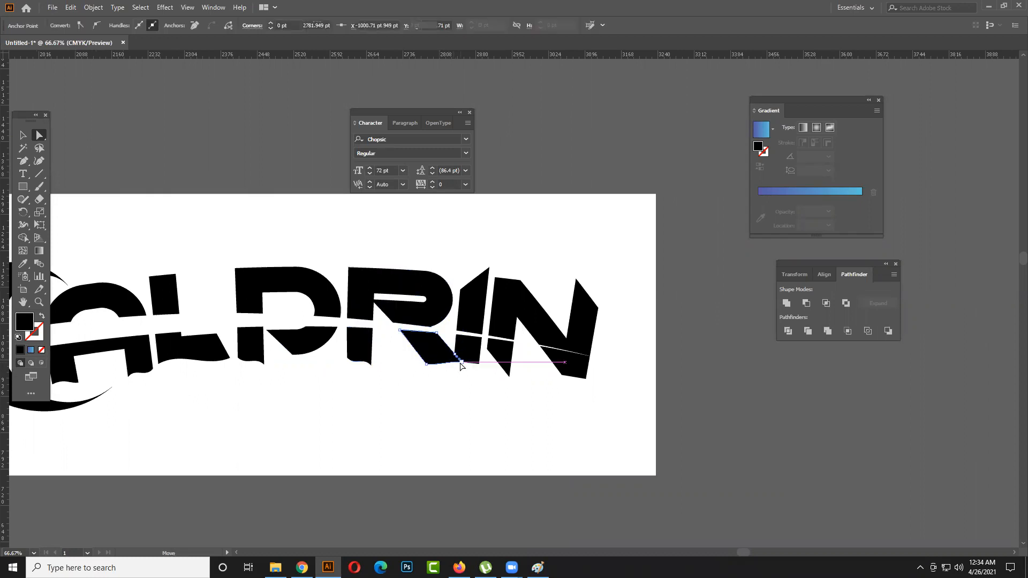
drag(461, 363, 310, 400)
- Curve the bottom edges of the fifth letter and the last letter's left leg into small waves
scroll(461, 368, up, 2)
click(458, 378)
mouse_move(392, 375)
mouse_down()
mouse_move(397, 391)
mouse_move(390, 378)
mouse_move(344, 406)
mouse_up()
key(ctrl+z)
click(369, 419)
click(411, 400)
drag(362, 340, 354, 380)
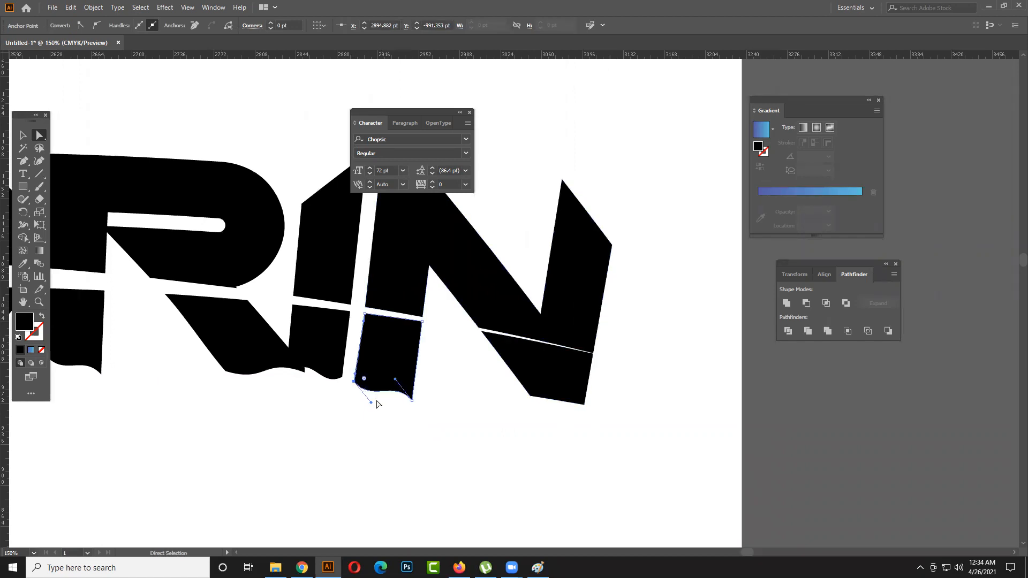
click(375, 407)
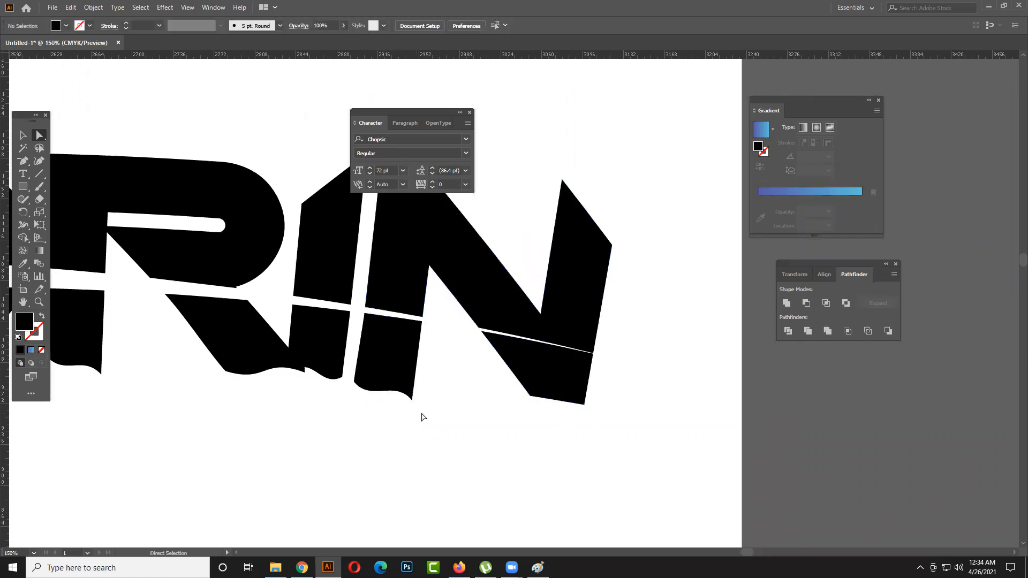
- Bend the bottom edge of the last letter's right leg into a wave using its two corner points and clear the selection
drag(419, 396, 335, 383)
mouse_move(399, 381)
mouse_down()
mouse_move(393, 396)
mouse_move(399, 388)
mouse_up()
key(ctrl+z)
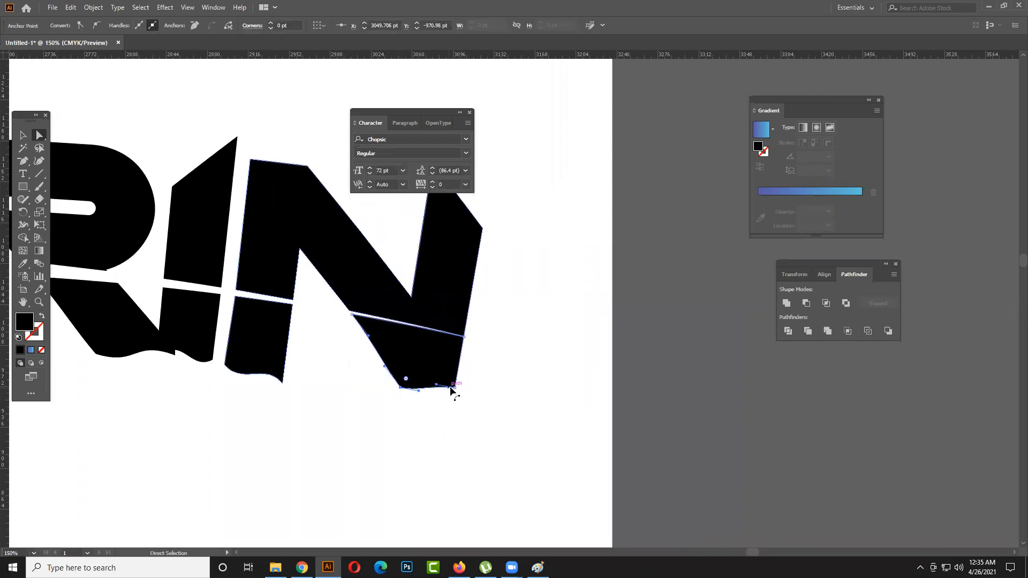
click(454, 387)
mouse_move(436, 384)
mouse_down()
mouse_move(426, 374)
mouse_move(434, 378)
mouse_up()
click(420, 392)
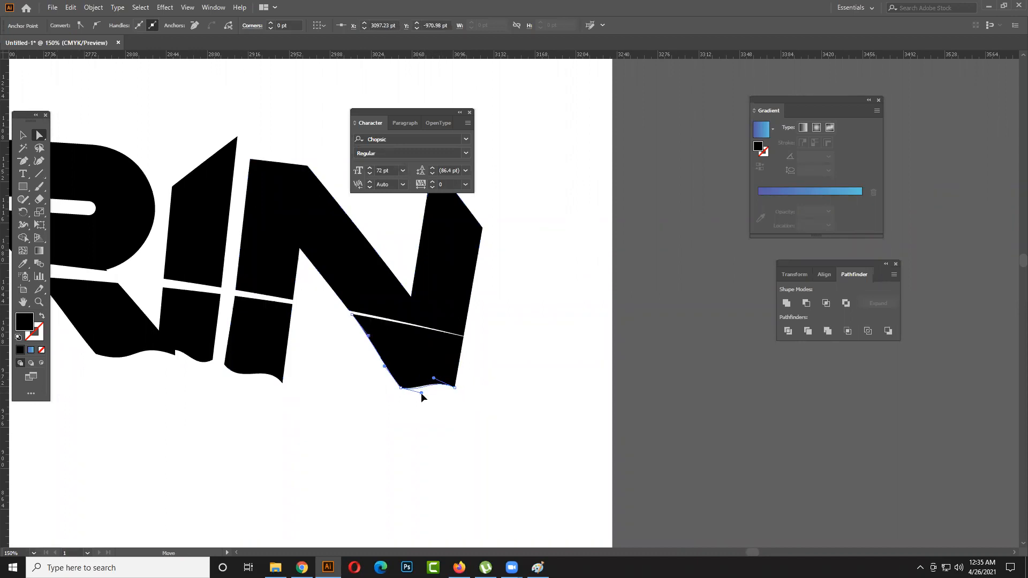
click(456, 417)
scroll(458, 416, down, 3)
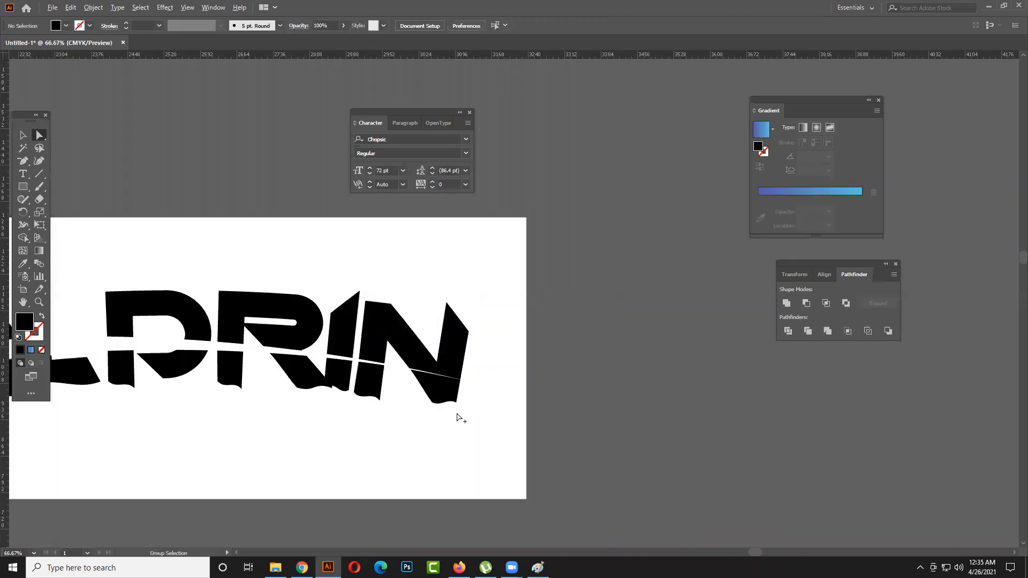
drag(492, 417, 605, 387)
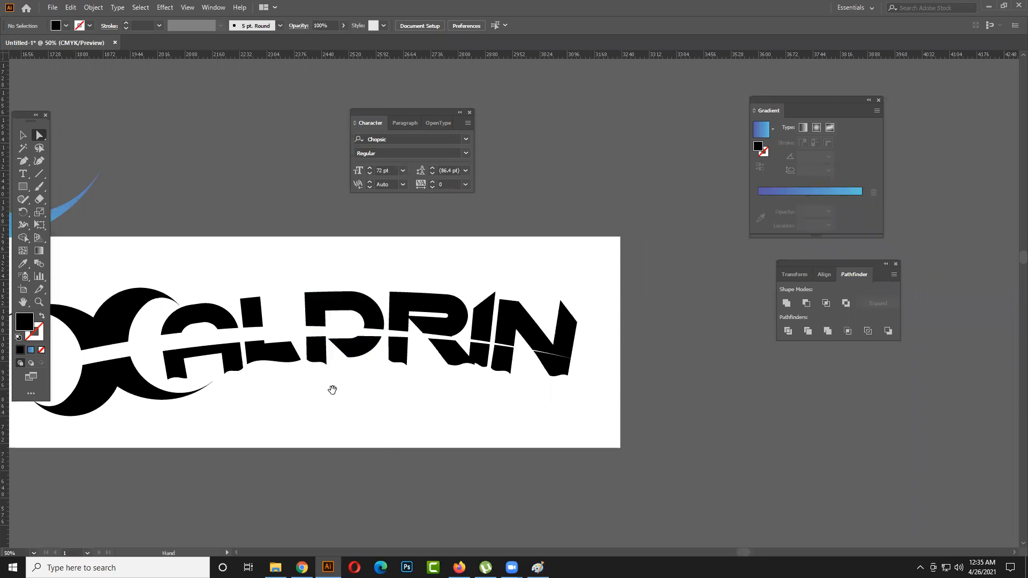
drag(332, 390, 412, 398)
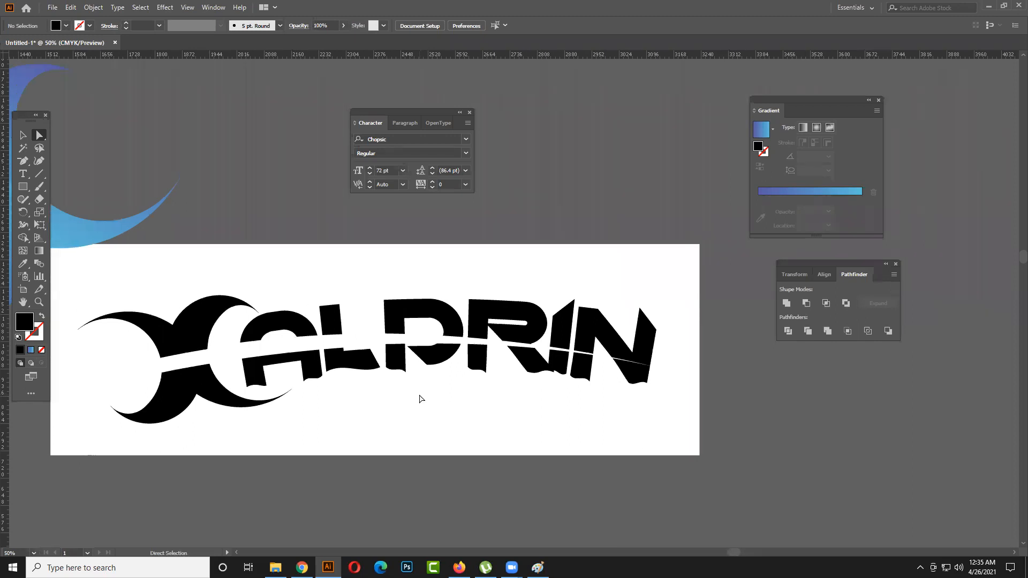
click(23, 134)
scroll(302, 383, down, 1)
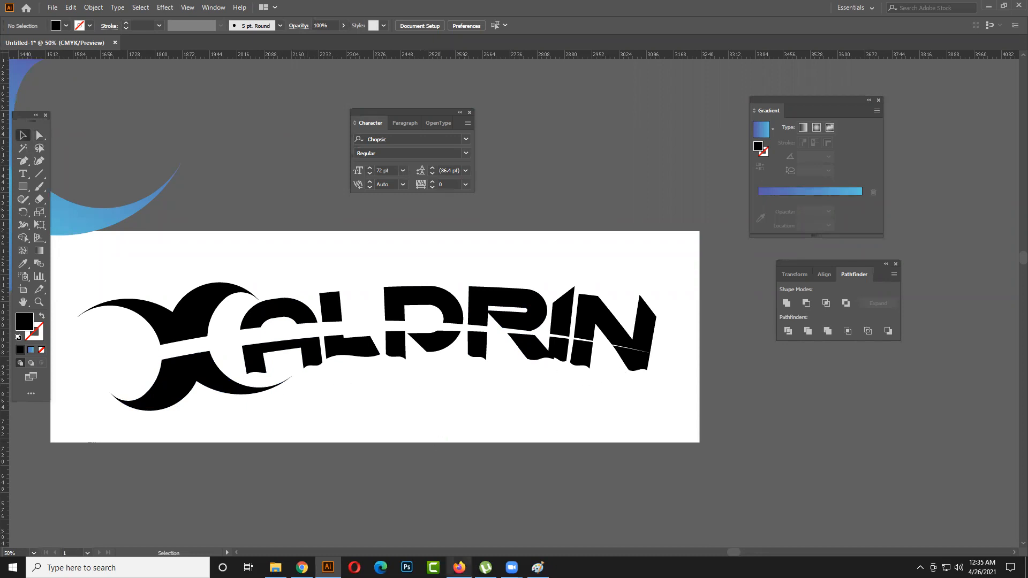
- Switch to Firefox and search the web for "wives meaning in bengali" in the blank tab
click(459, 567)
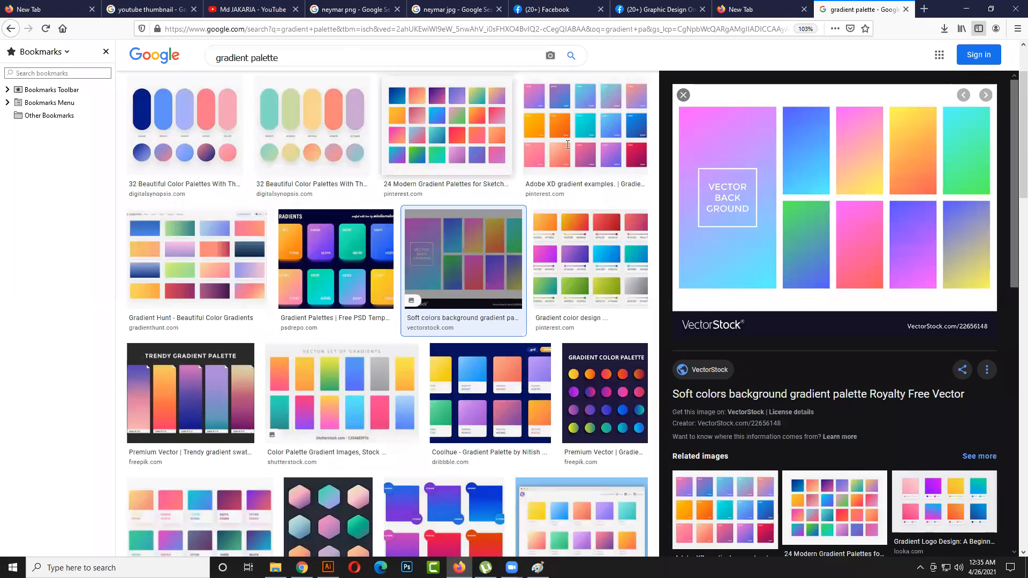
key(ctrl+shift+Tab)
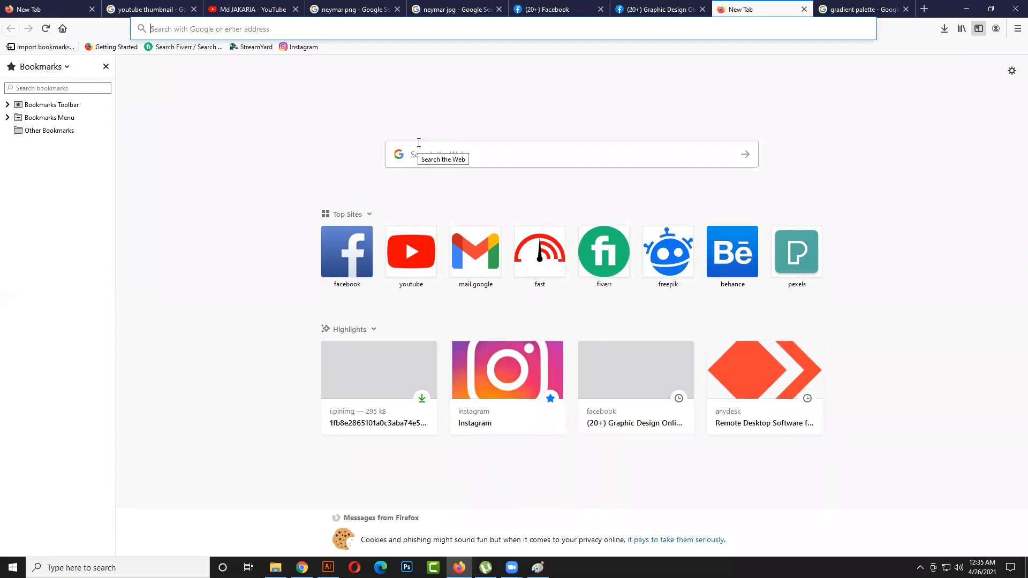
text(wive)
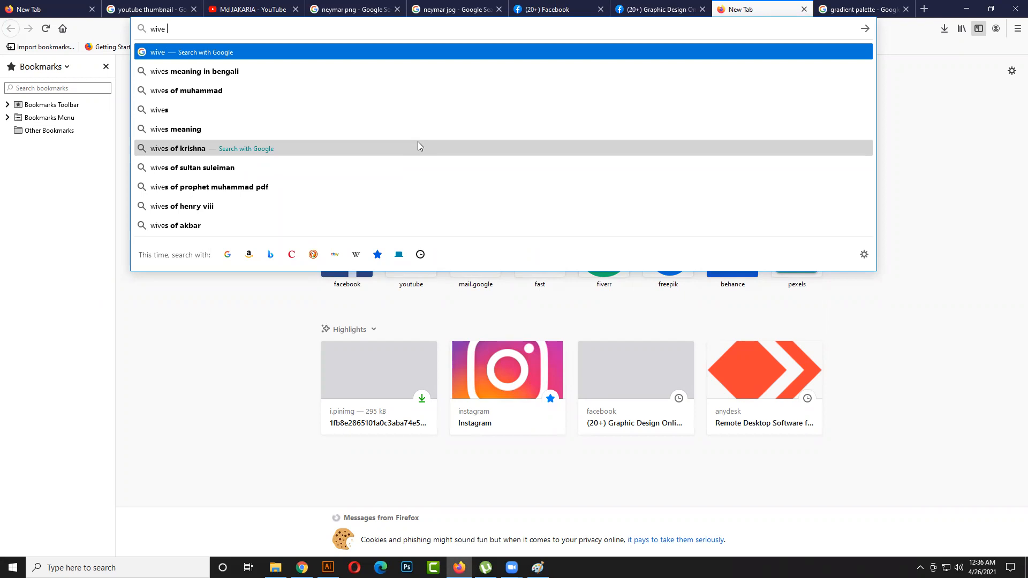
text(010)
key(BackSpace)
key(BackSpace)
key(Down)
key(Return)
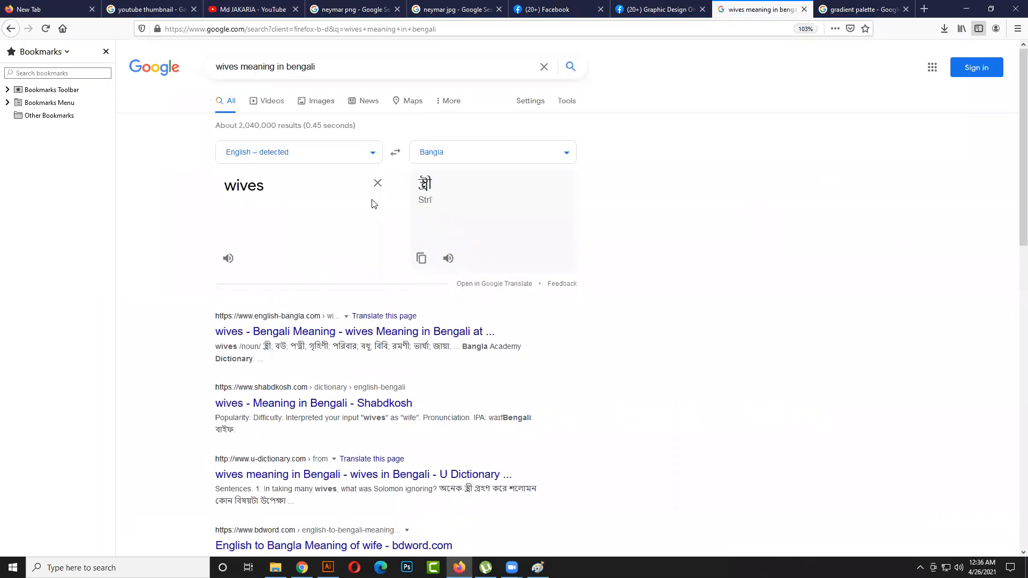
- Correct the word in the English-to-Bangla translation box to "waves"
double_click(298, 184)
click(241, 187)
text(a)
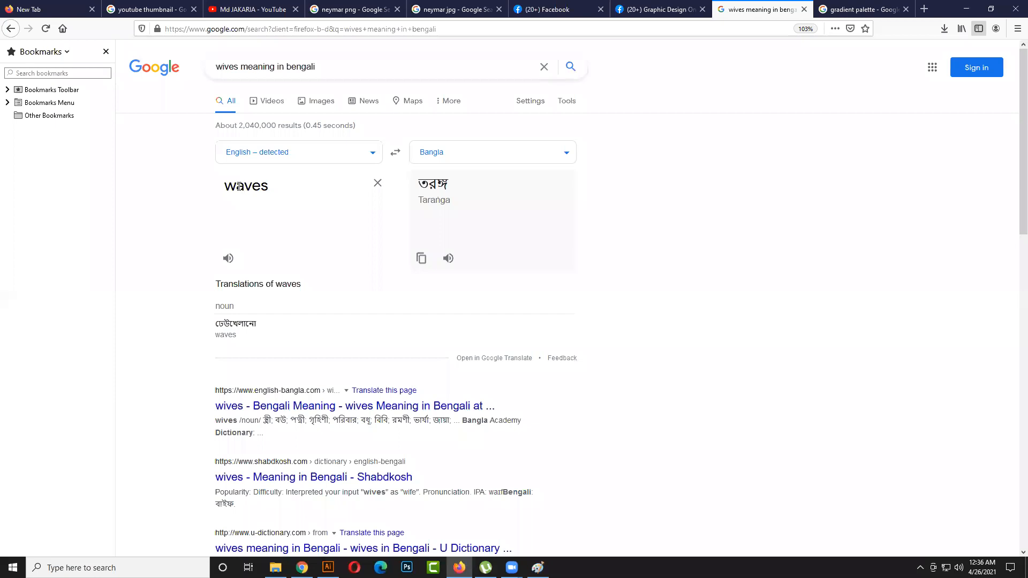
drag(263, 183, 230, 183)
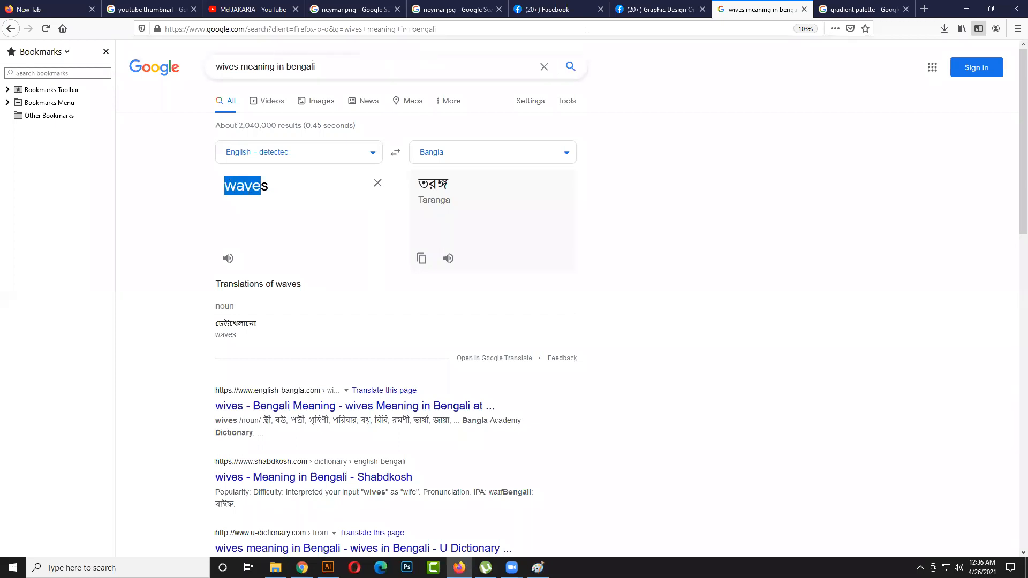
- Replace the gradient palette image search with "wave vector"
click(870, 9)
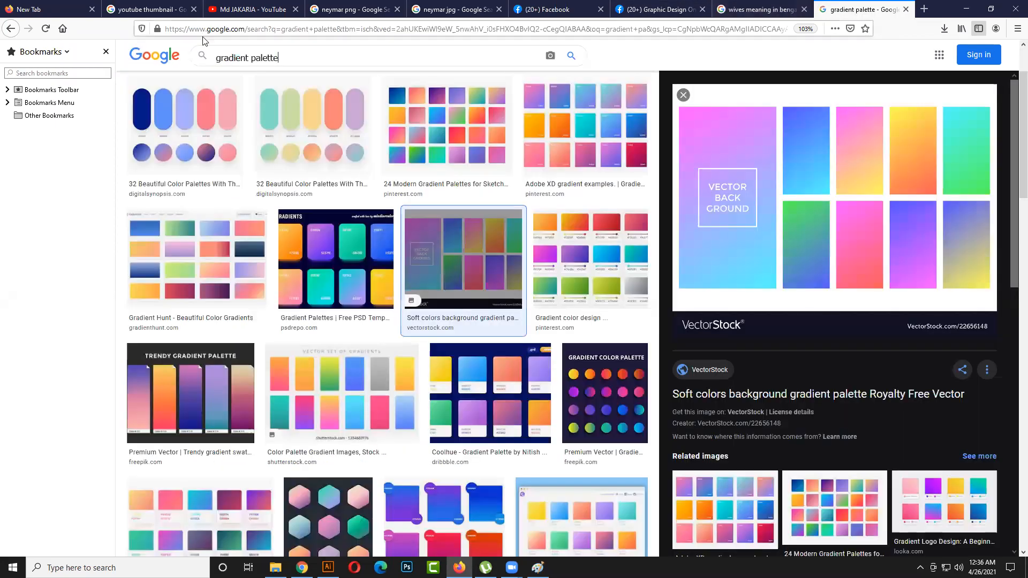
drag(193, 48, 196, 41)
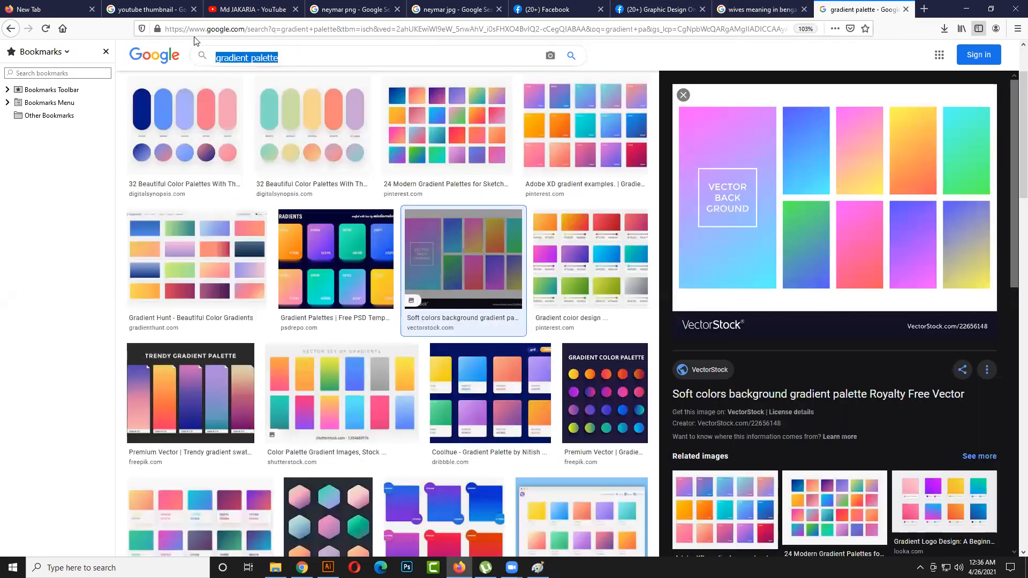
text(wave)
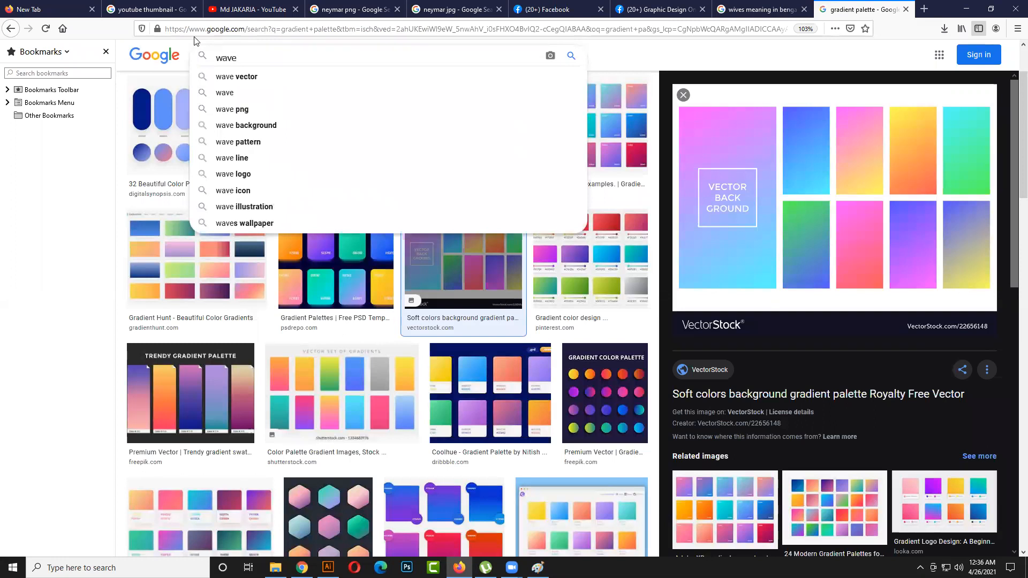
key(Down)
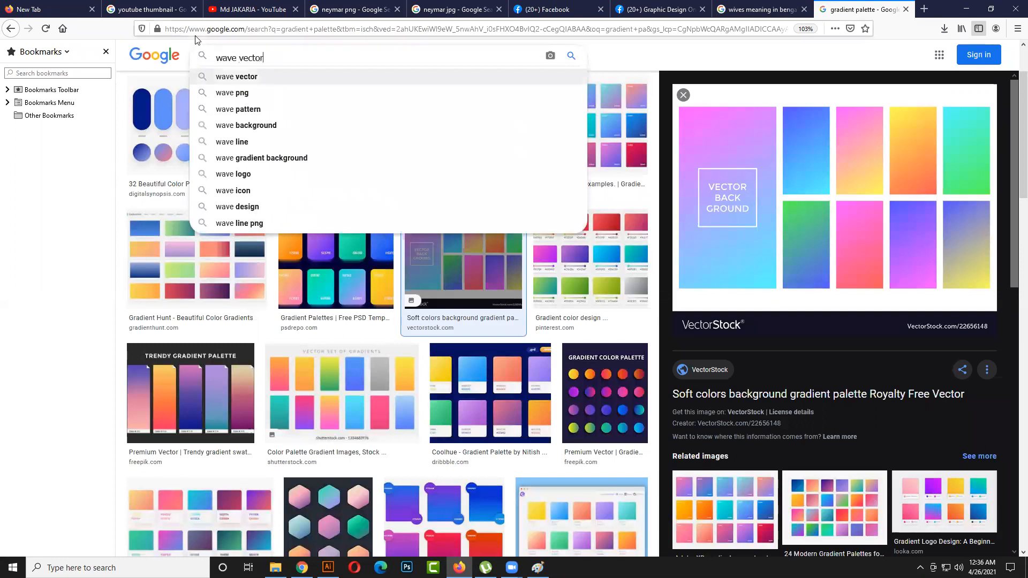
key(Return)
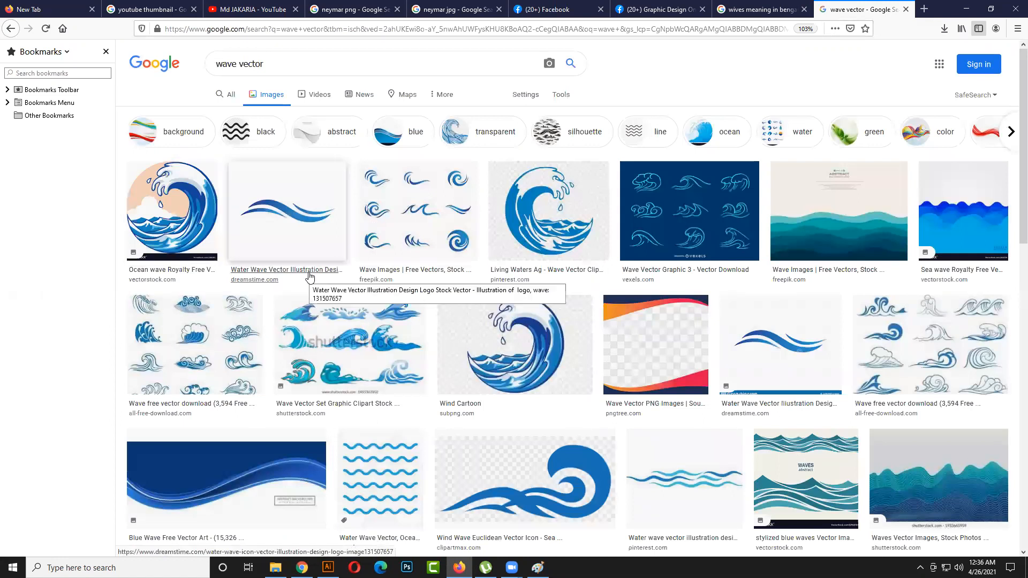
- Preview the "Abstract Water Wave Vector Illustration Design Background" image and look over its related images
scroll(309, 276, down, 5)
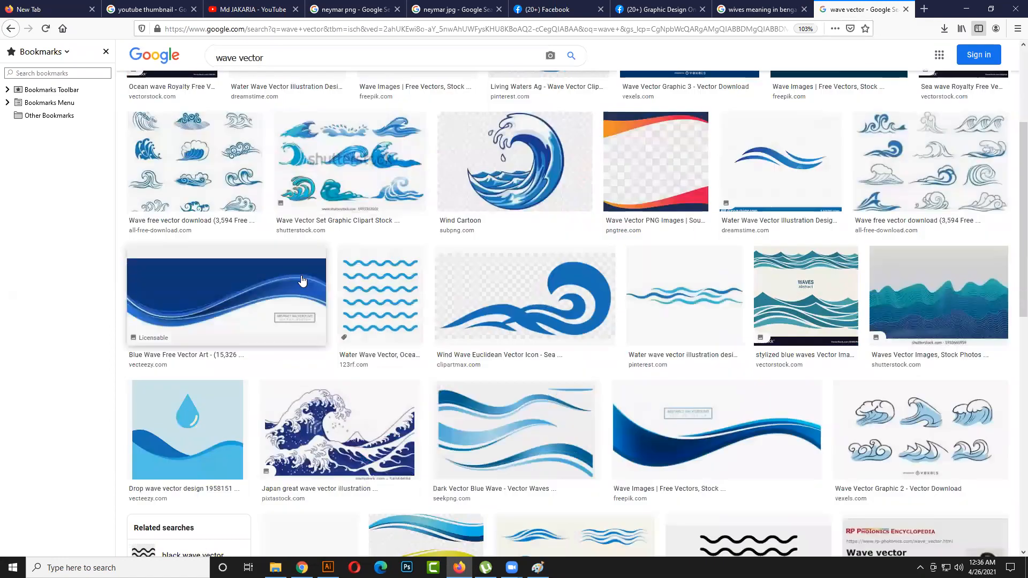
scroll(303, 280, down, 4)
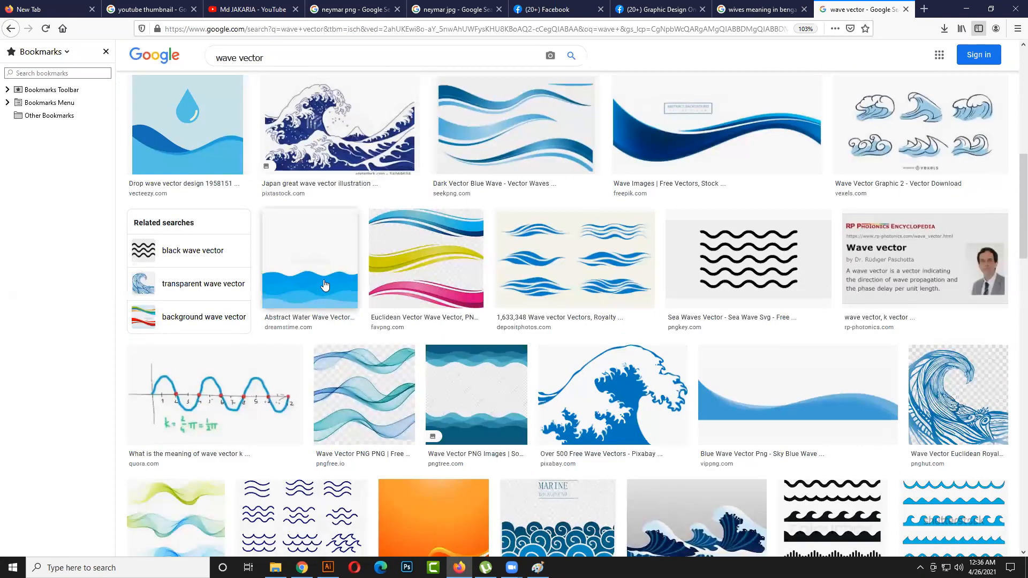
click(324, 285)
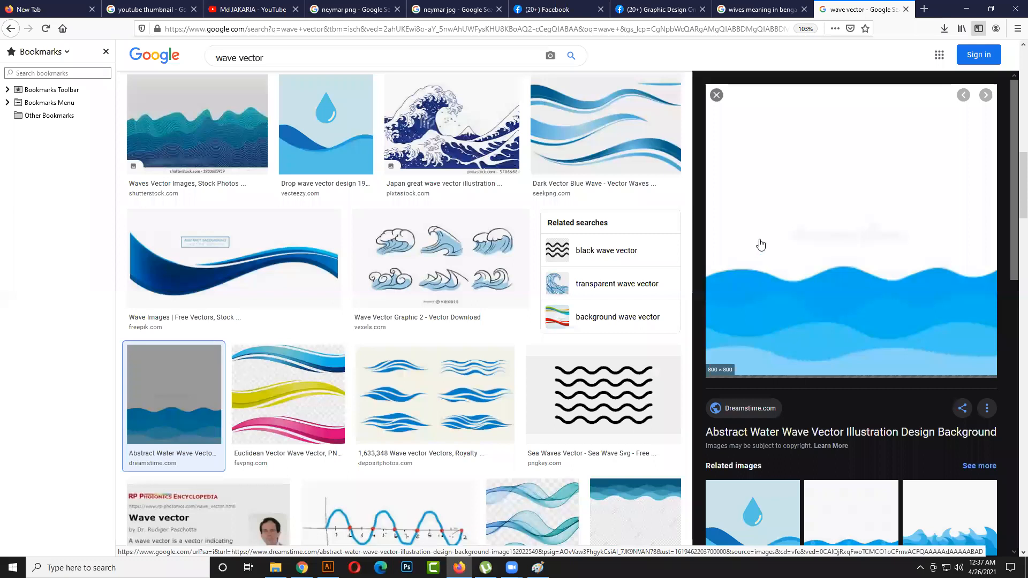
scroll(803, 372, down, 5)
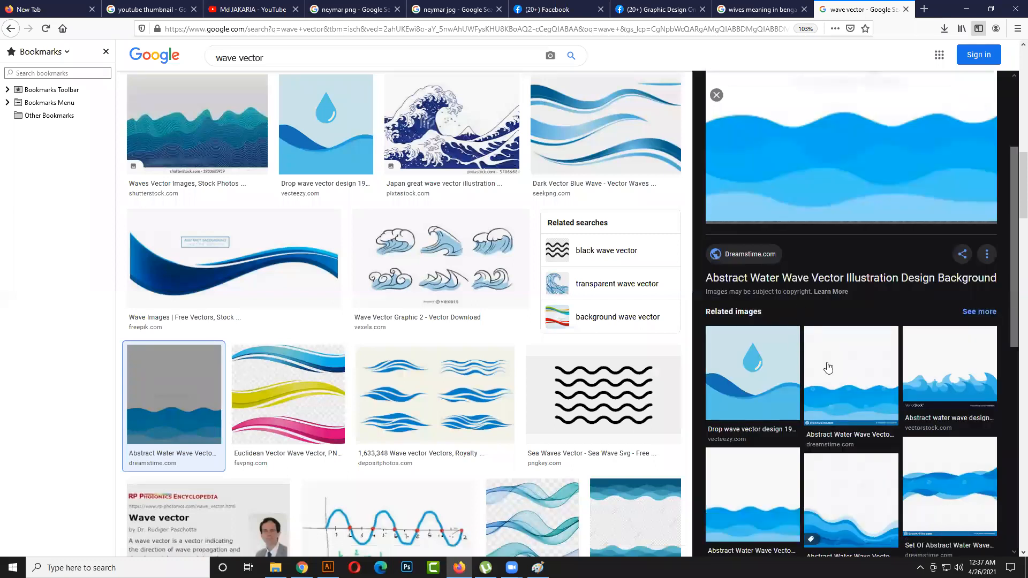
scroll(806, 276, down, 3)
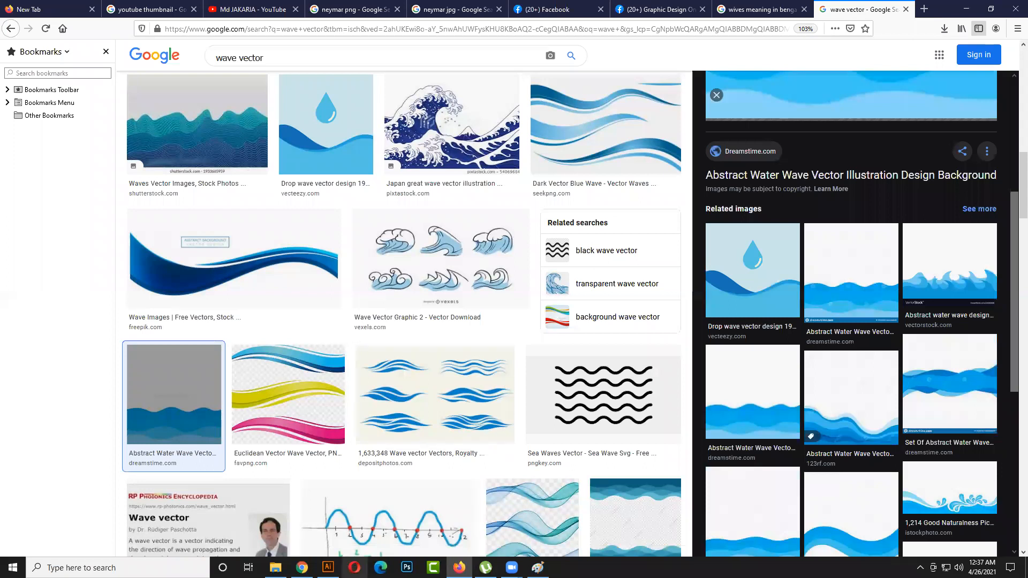
- Check the logo in Illustrator, return to the Firefox image results and copy the previewed blue water wave image
click(328, 567)
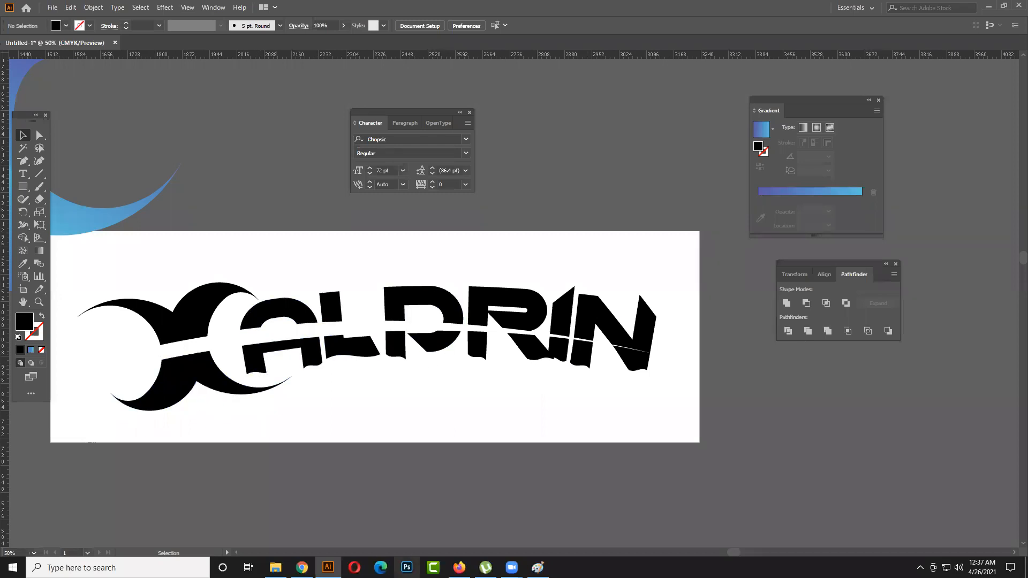
click(459, 567)
scroll(794, 382, up, 4)
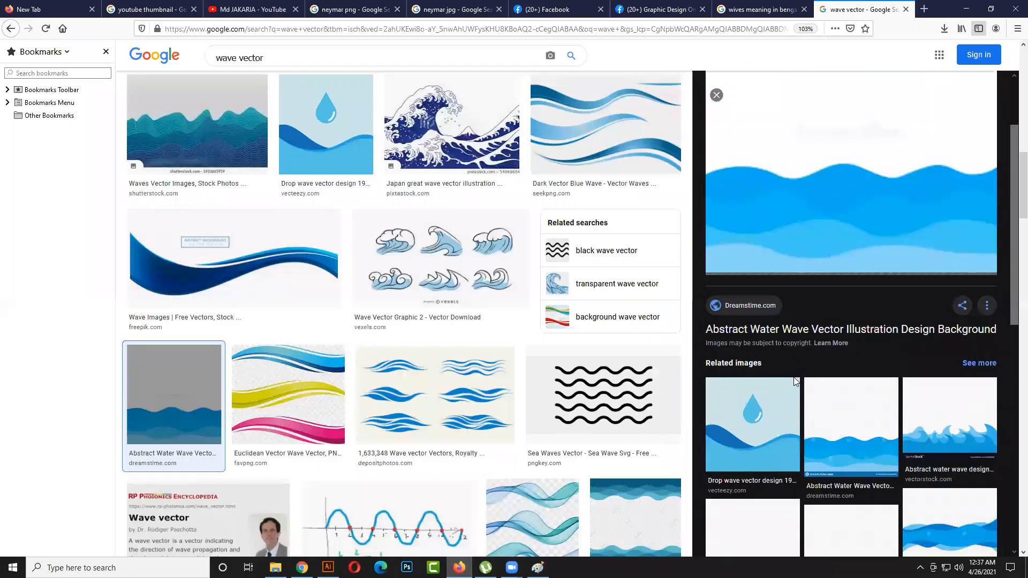
right_click(780, 243)
click(819, 366)
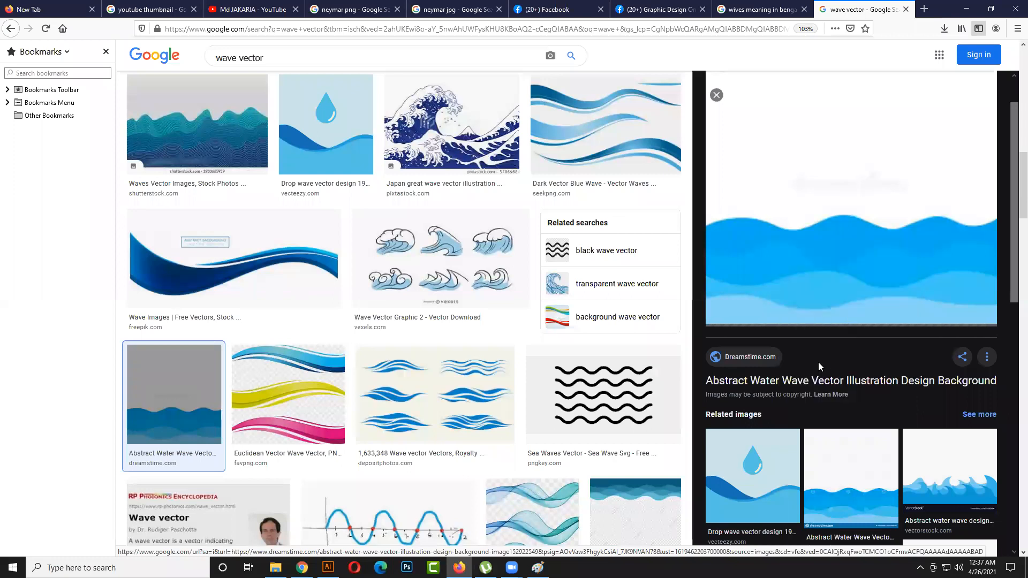
- Examine the wave vector results and the preview's related images for reference wave shapes
scroll(668, 204, up, 2)
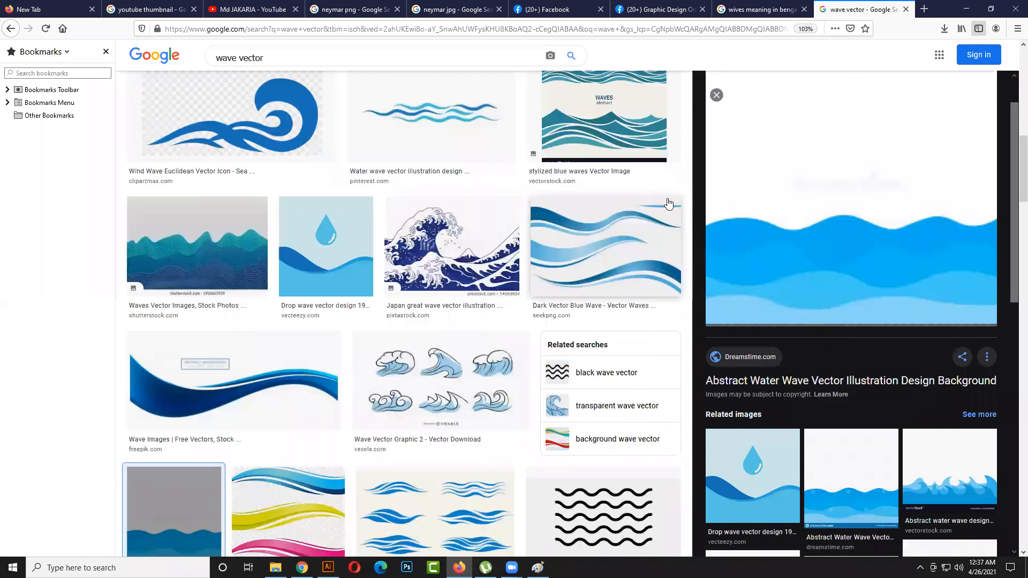
scroll(668, 203, up, 6)
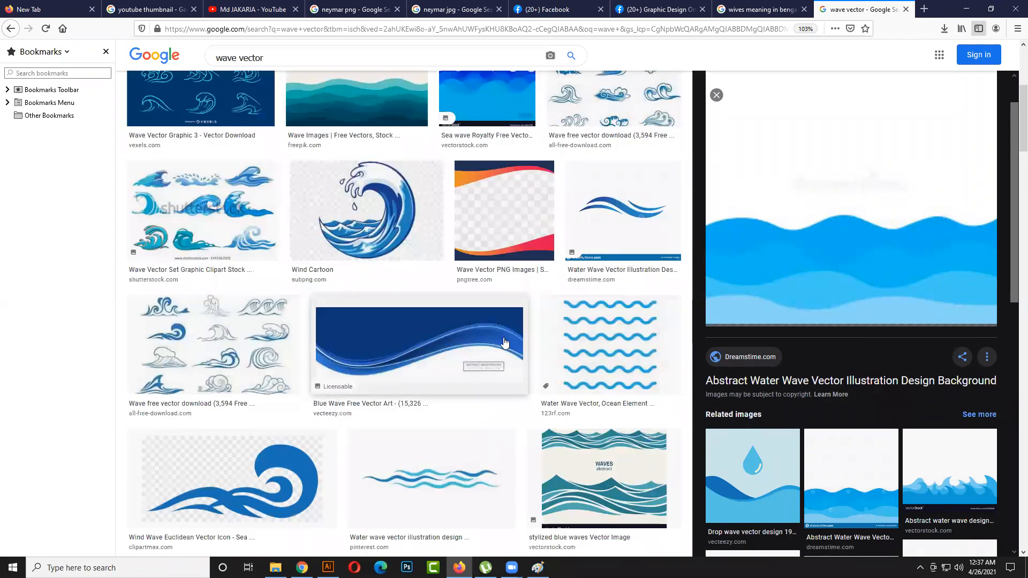
scroll(504, 343, up, 2)
scroll(354, 345, up, 2)
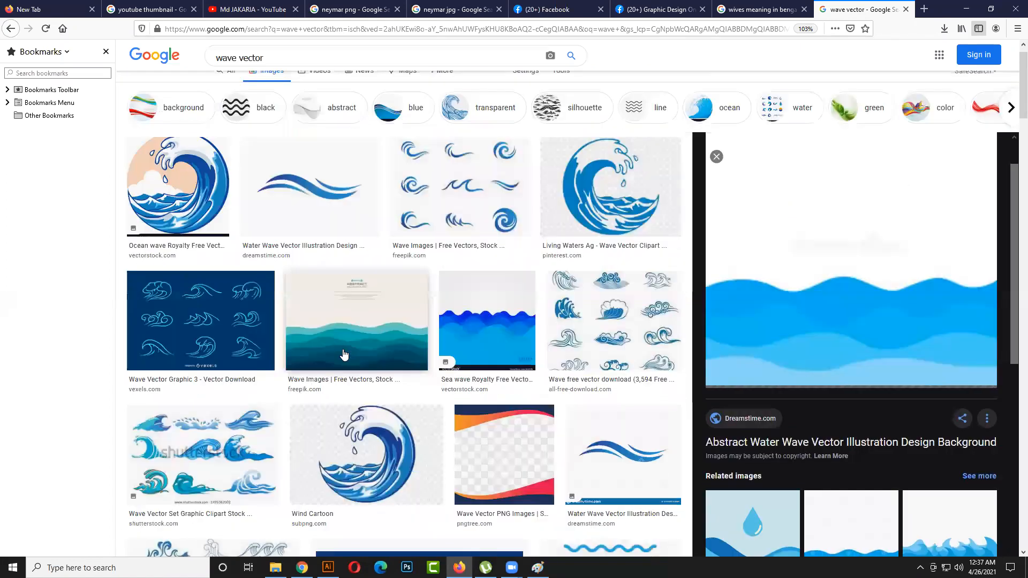
scroll(574, 370, up, 1)
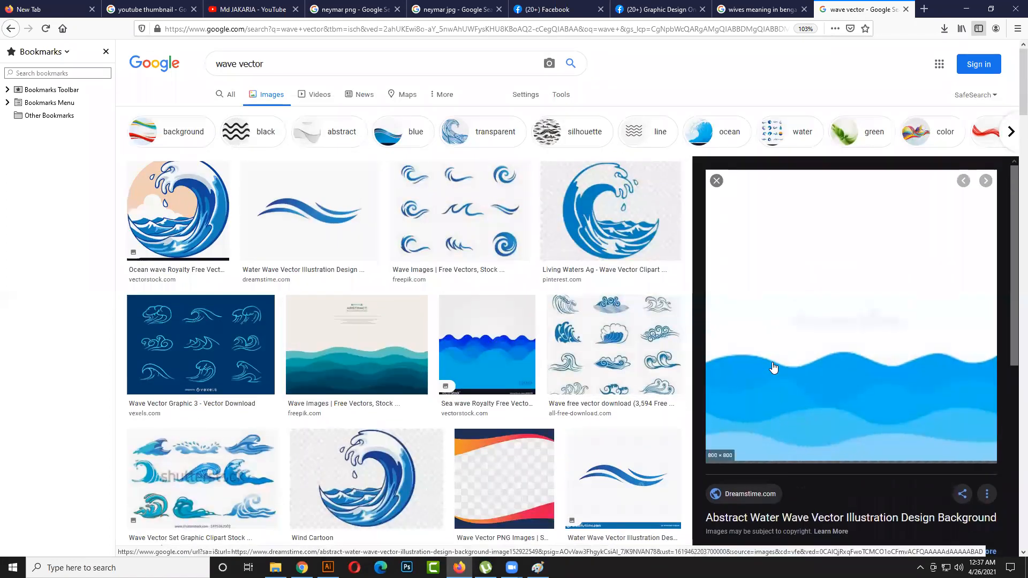
scroll(777, 300, down, 6)
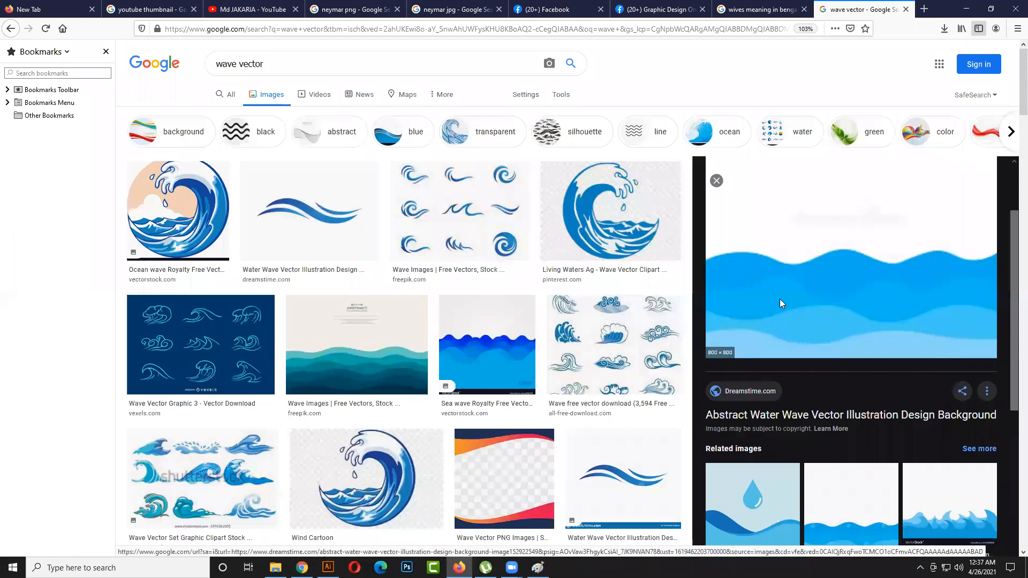
scroll(773, 294, down, 8)
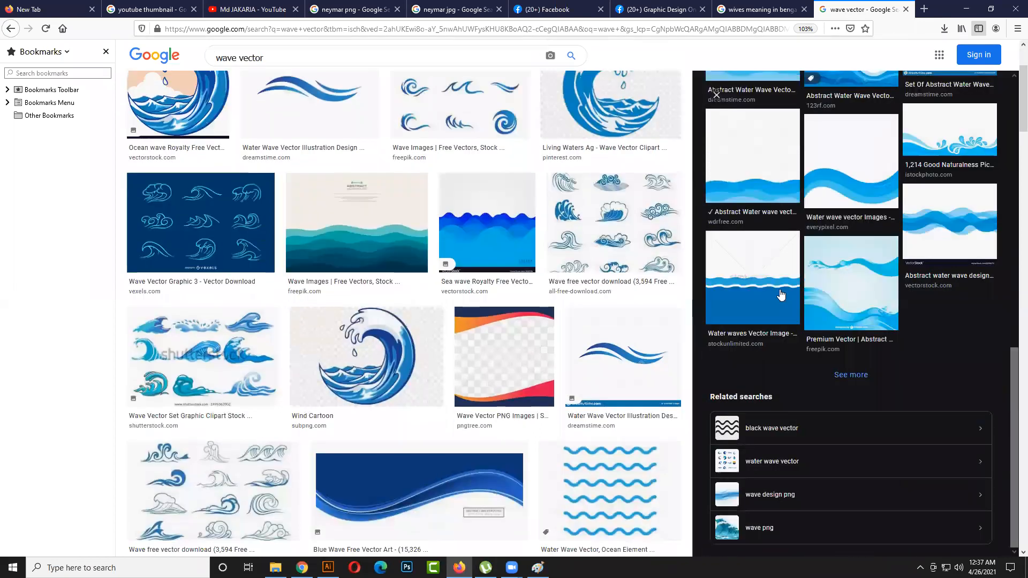
- Examine further wave vector image results for reference wave shapes
scroll(642, 321, down, 1)
scroll(622, 335, down, 8)
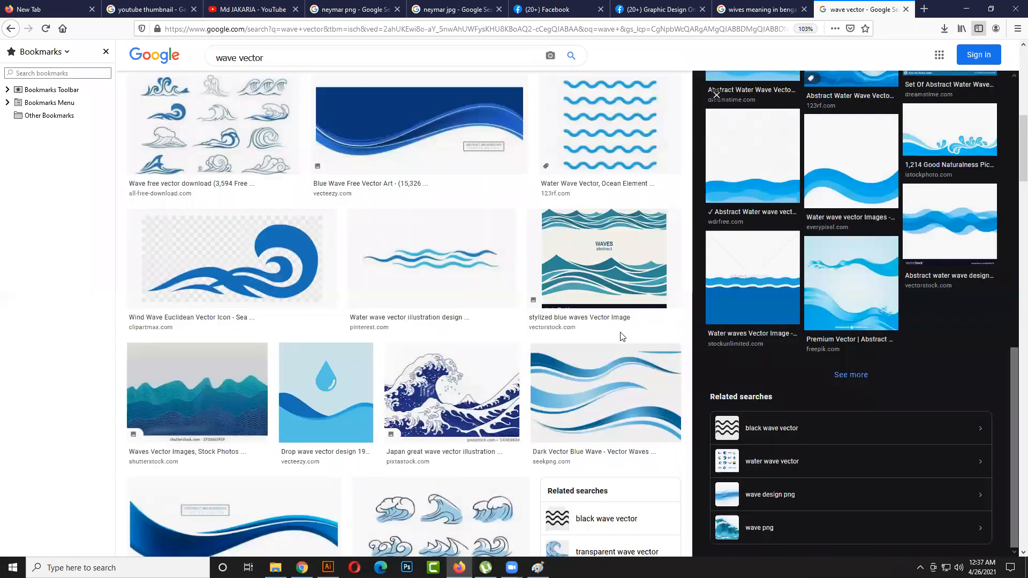
scroll(622, 335, down, 10)
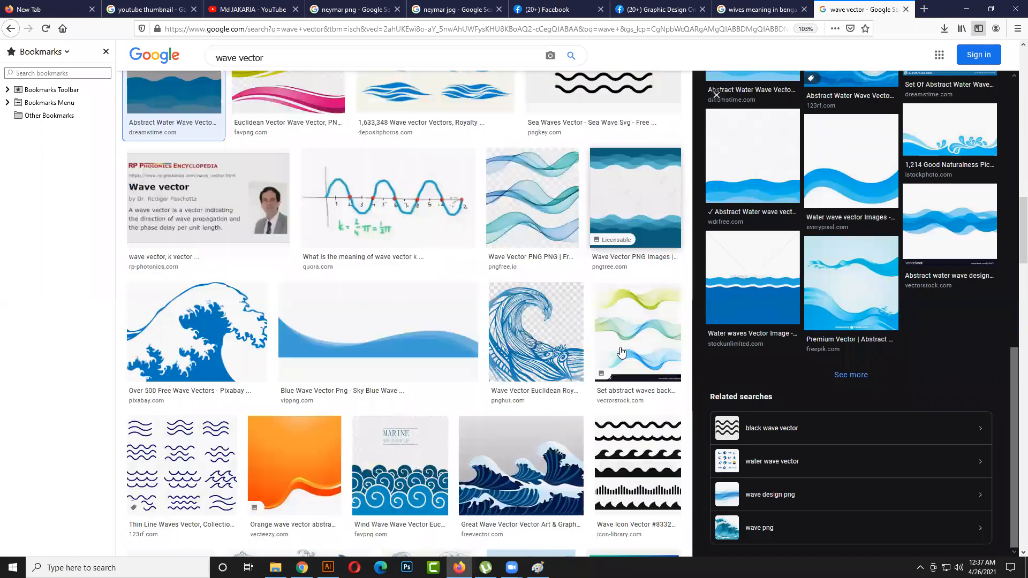
scroll(617, 342, down, 7)
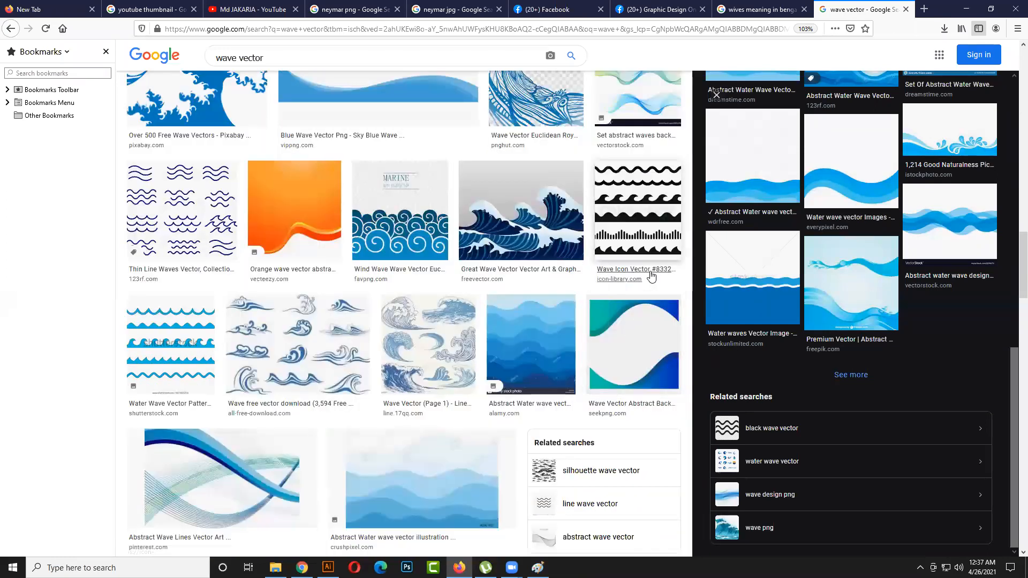
scroll(651, 279, down, 8)
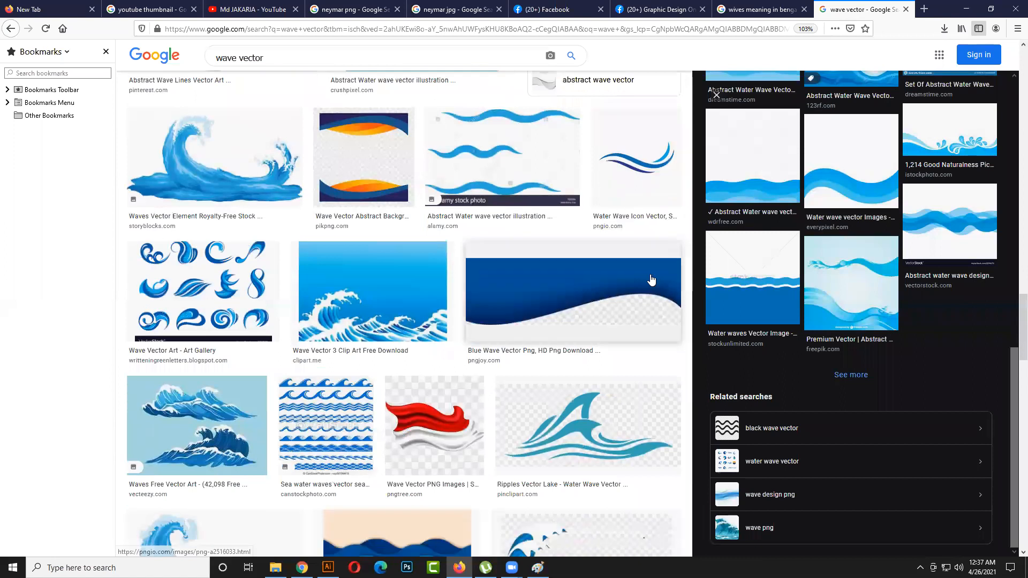
scroll(433, 255, down, 2)
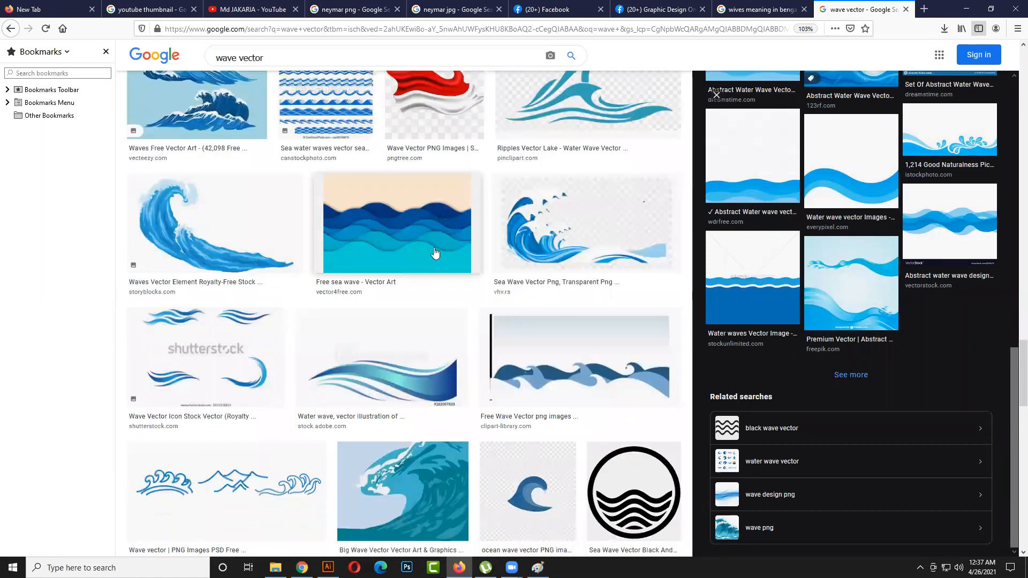
scroll(438, 300, down, 2)
scroll(439, 311, down, 3)
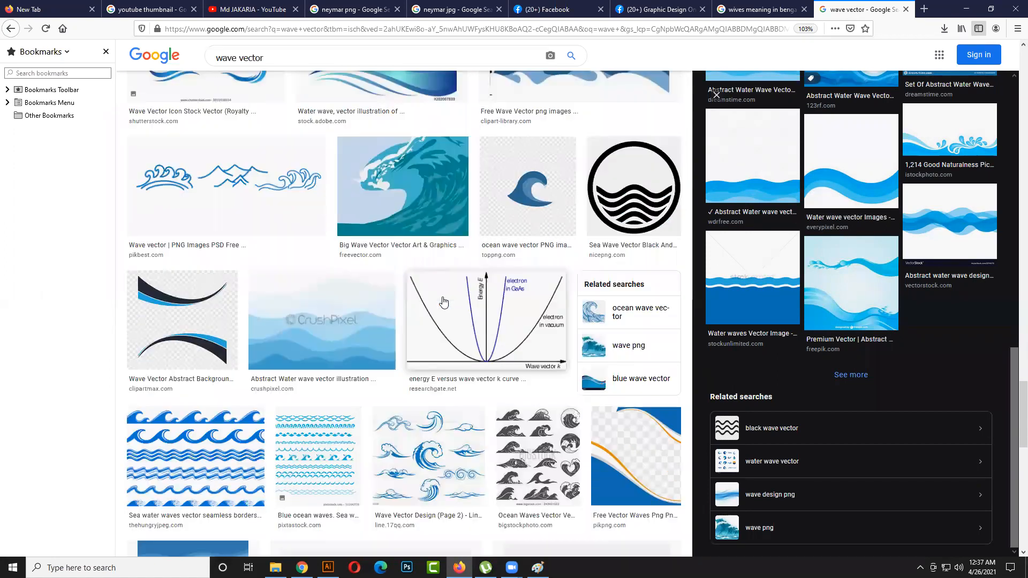
scroll(468, 474, down, 2)
scroll(438, 471, down, 2)
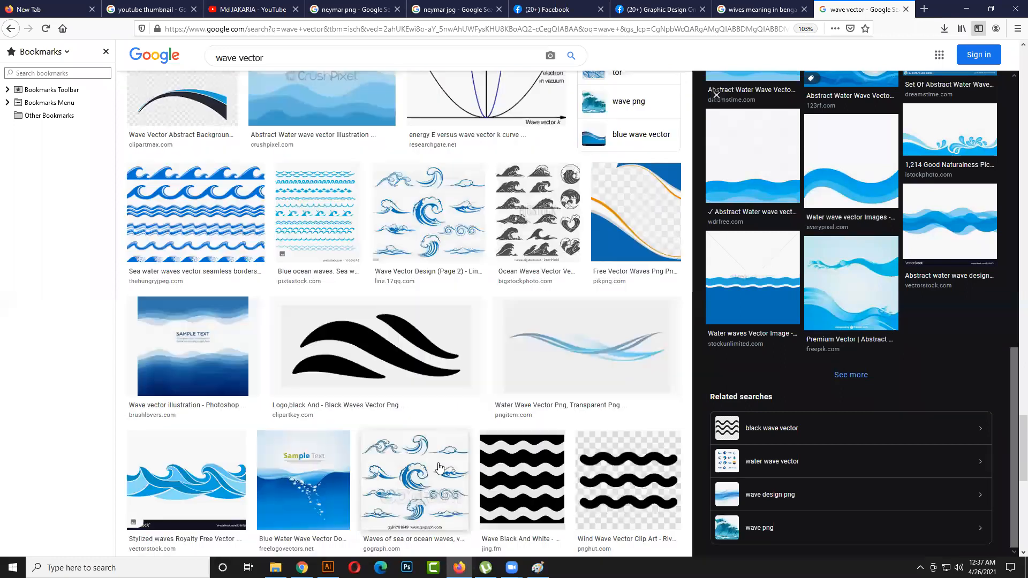
scroll(439, 467, down, 7)
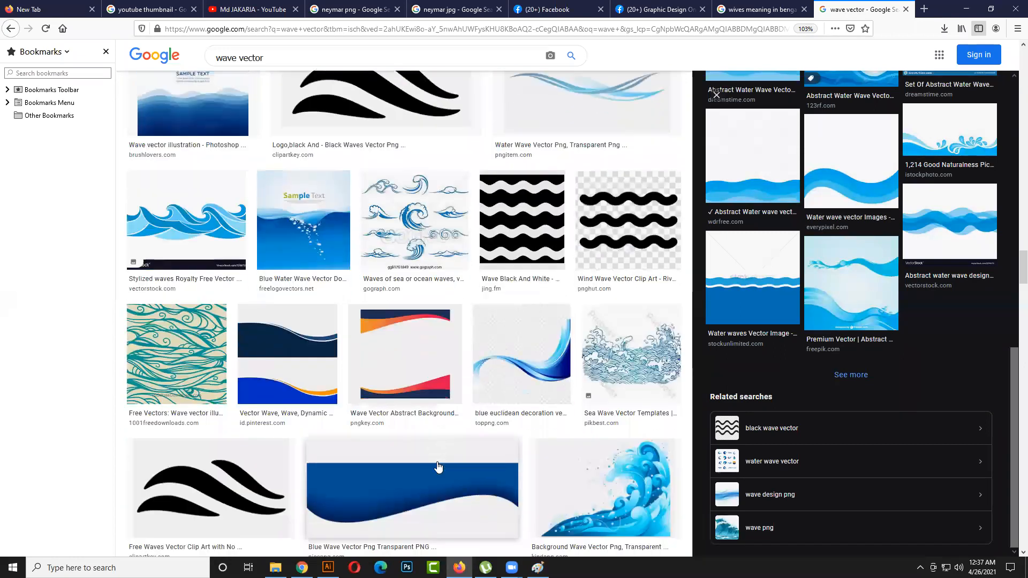
scroll(438, 467, down, 7)
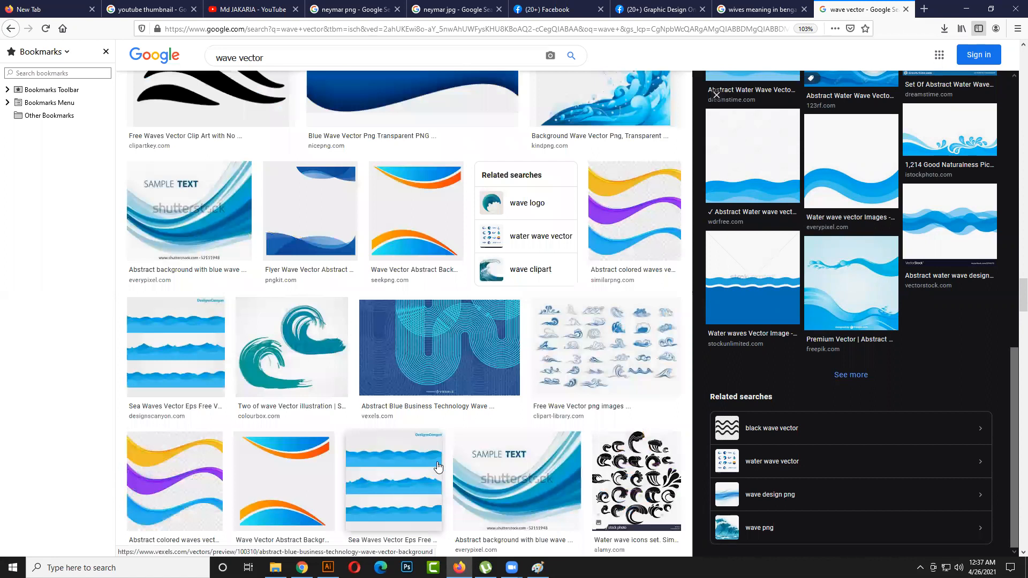
scroll(626, 321, down, 3)
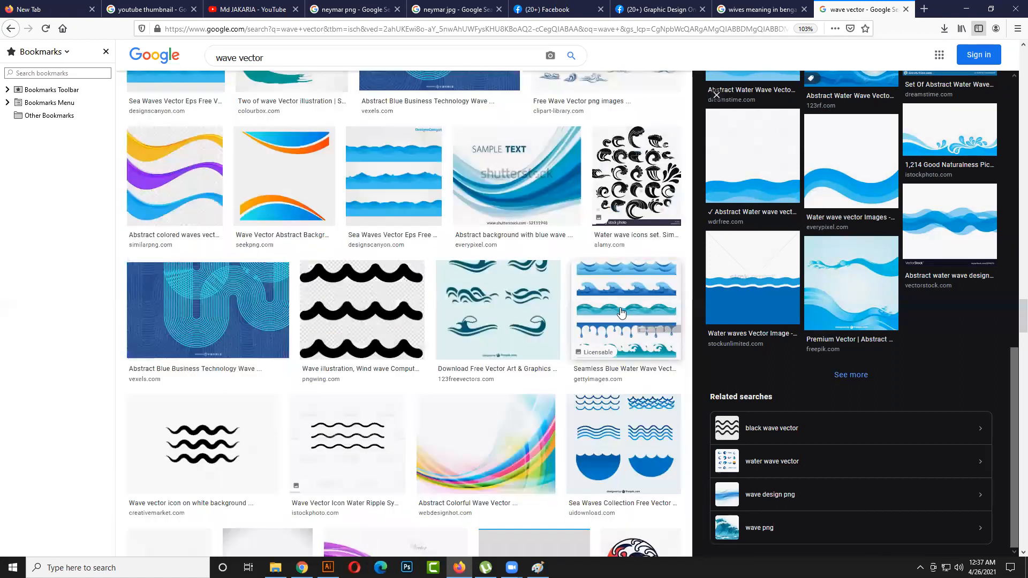
scroll(594, 309, down, 3)
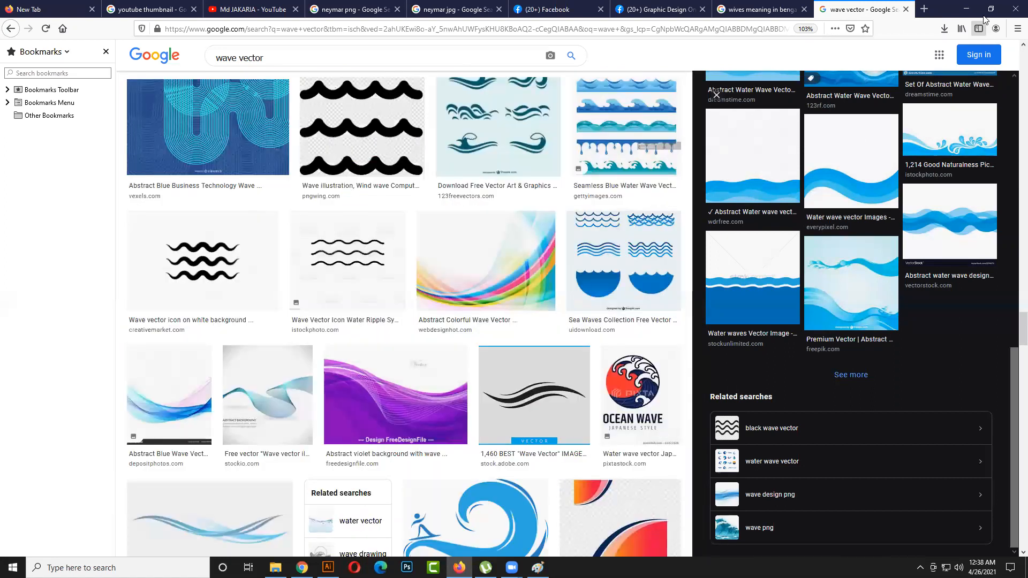
- Copy the previewed "Abstract Water Wave Vector Illustration Design Background" image and switch back to Illustrator
scroll(888, 288, up, 3)
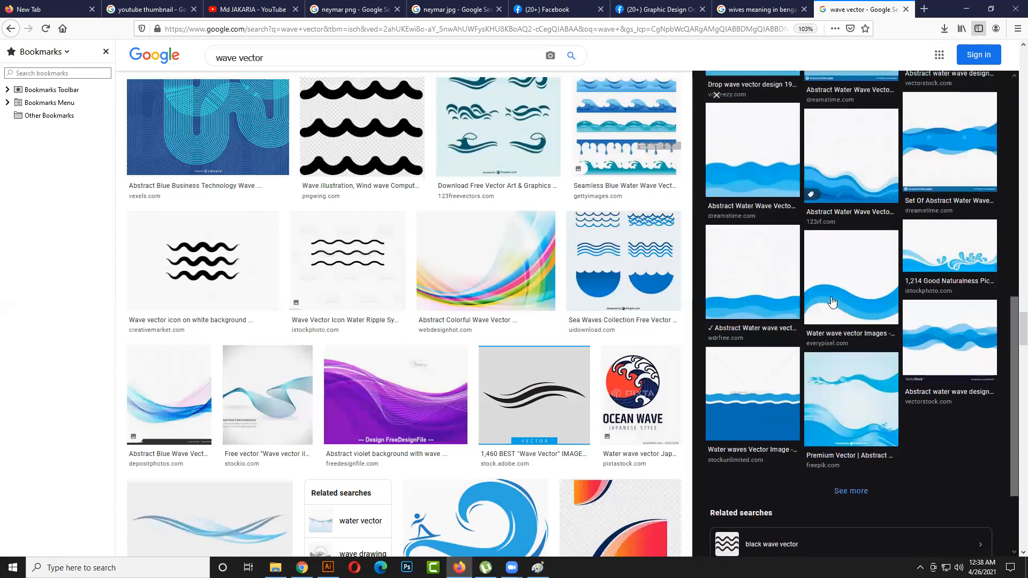
scroll(831, 302, up, 3)
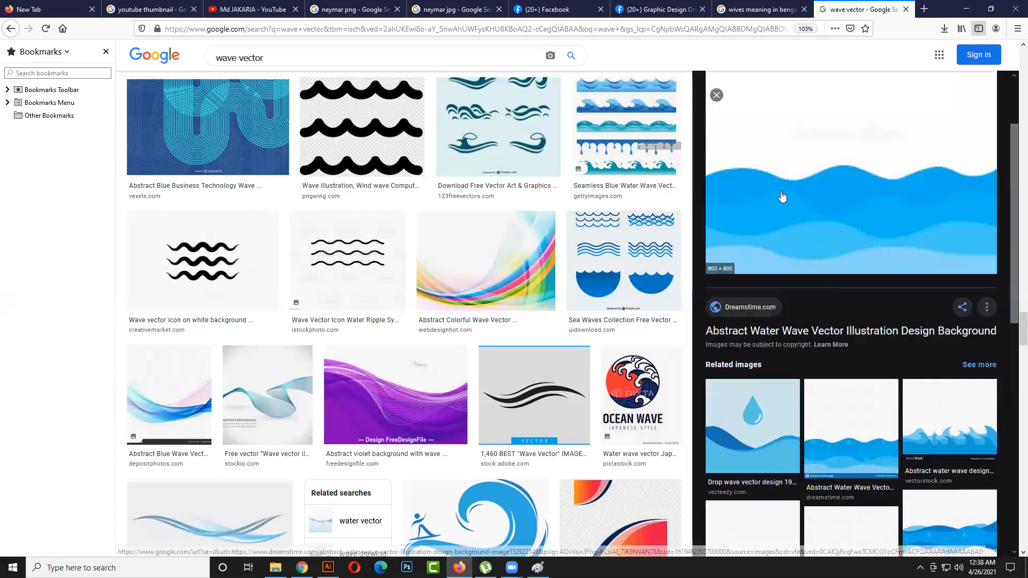
right_click(808, 301)
click(818, 311)
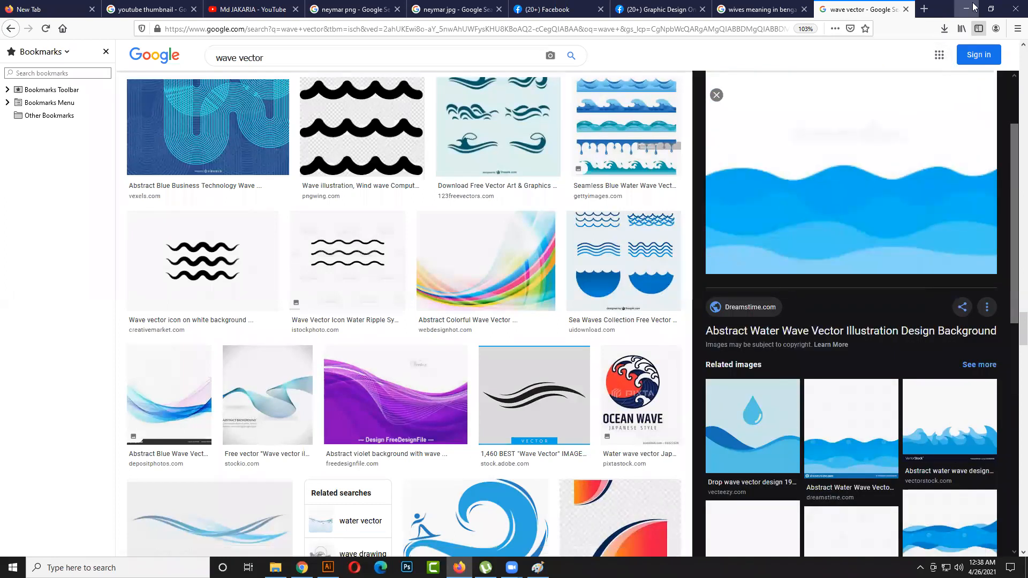
click(966, 9)
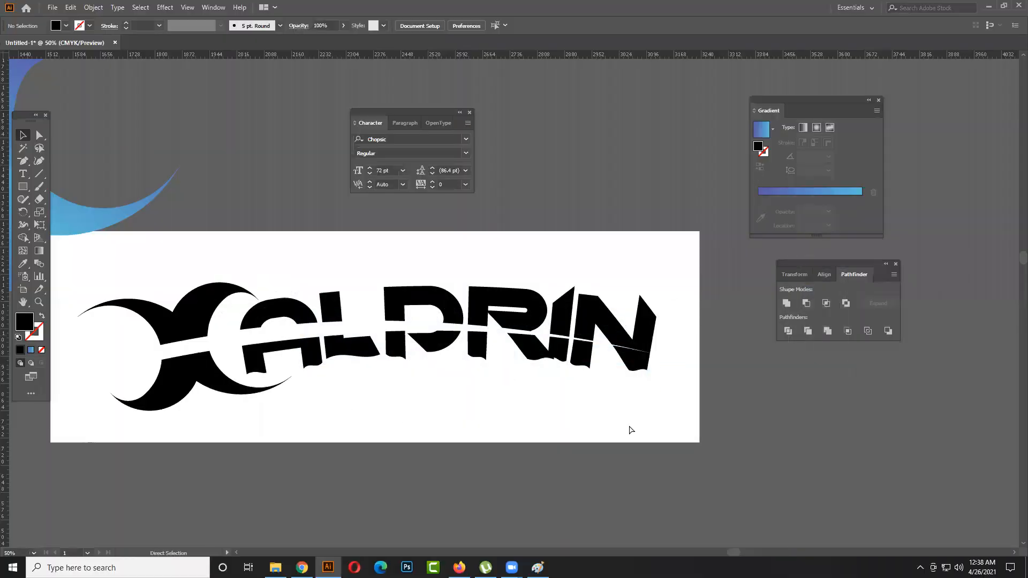
- Paste the blue water wave image into the document and position it over the logo artboard's lower part
key(ctrl+v)
drag(514, 336, 776, 453)
scroll(619, 294, down, 2)
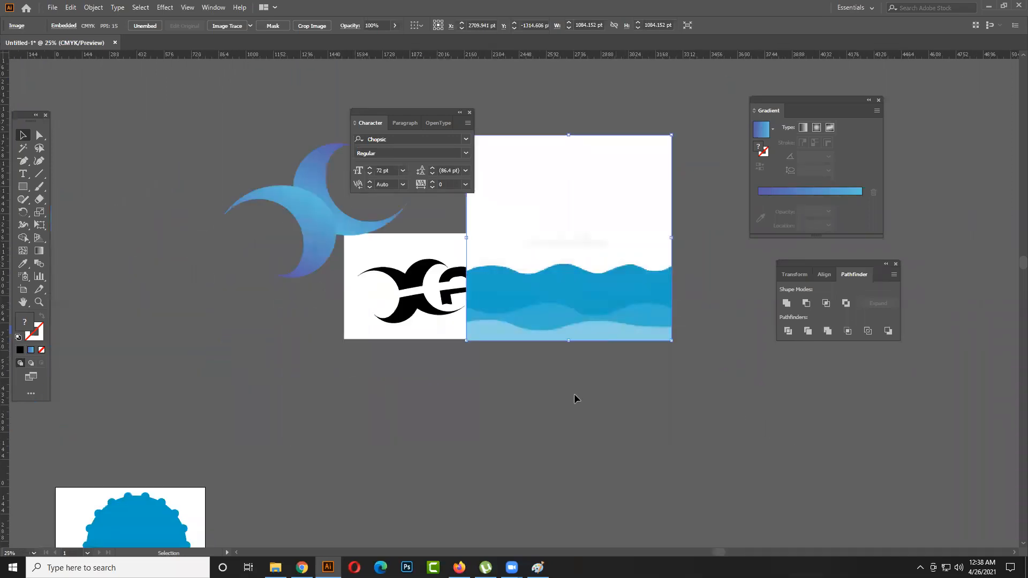
drag(666, 290, 620, 385)
scroll(555, 328, up, 1)
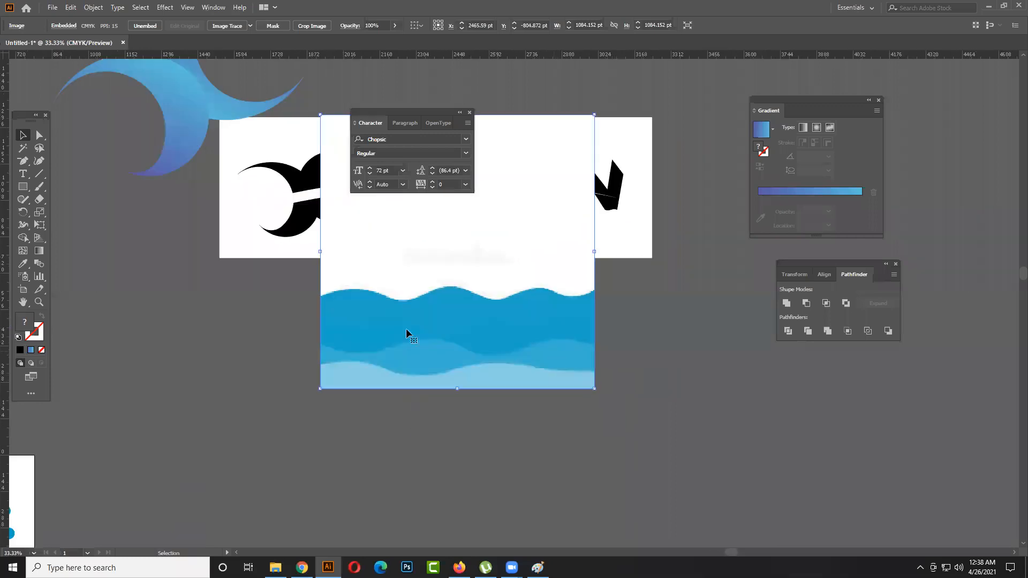
drag(23, 161, 59, 162)
scroll(346, 331, up, 1)
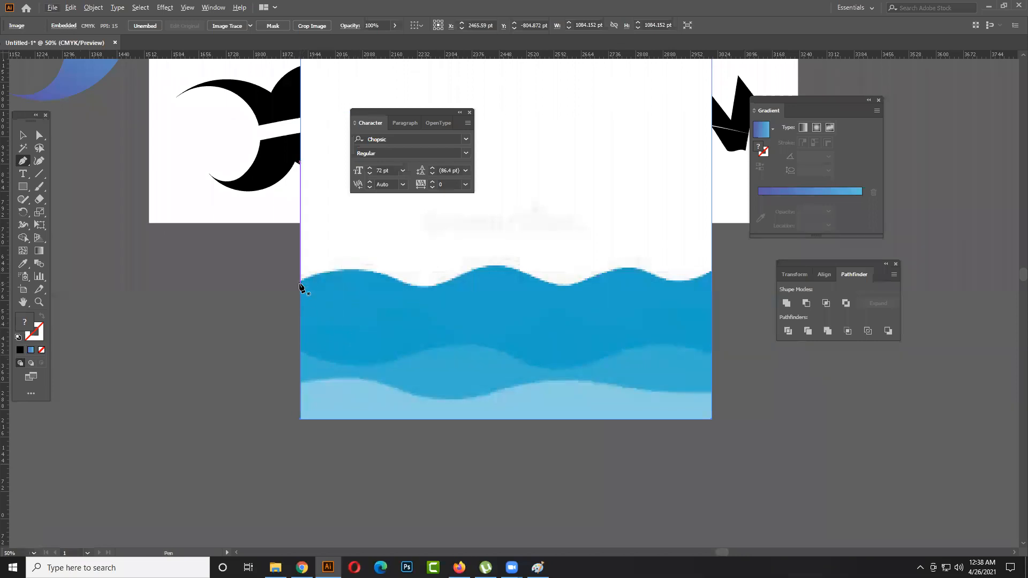
click(300, 281)
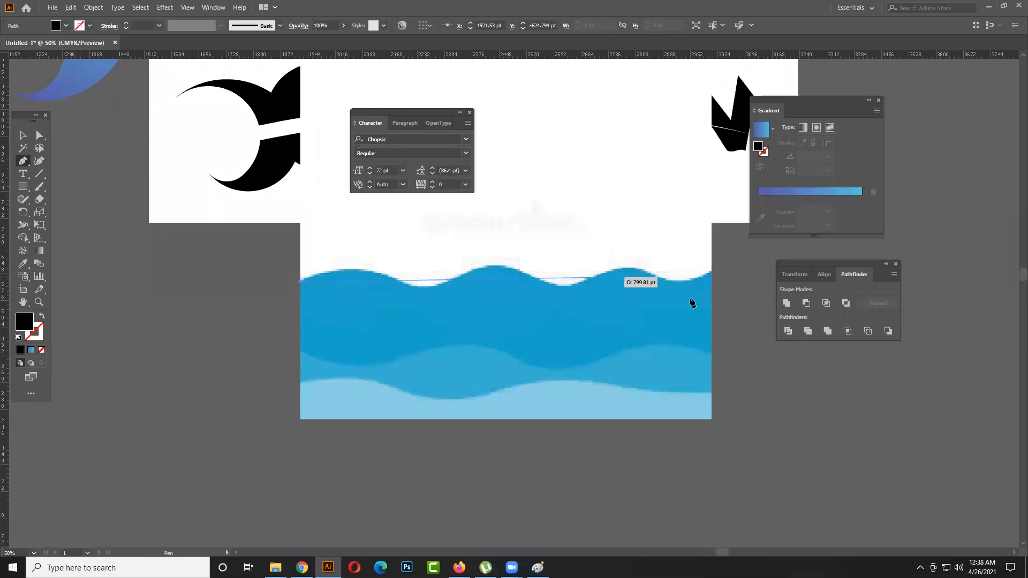
click(29, 138)
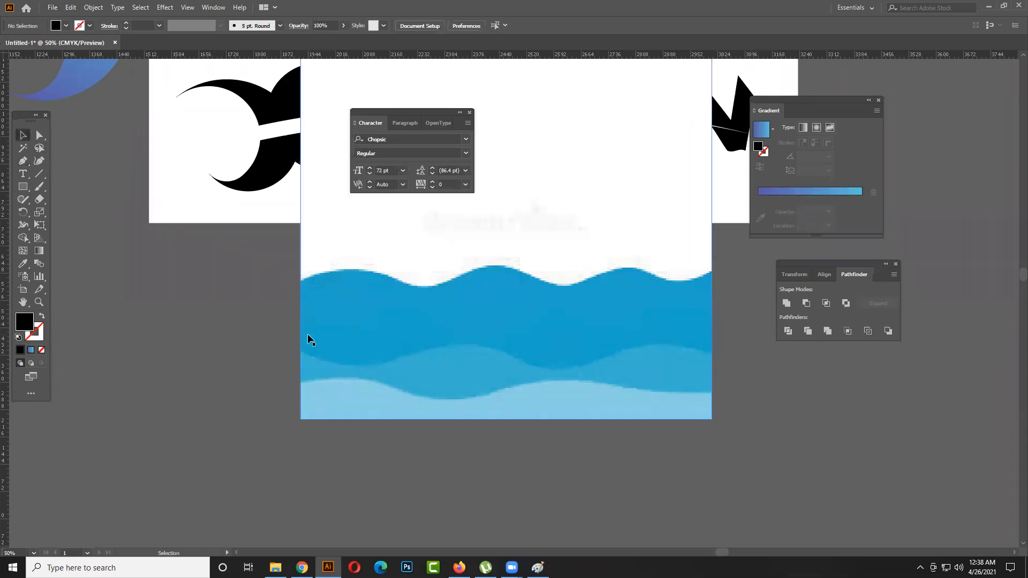
- Move the wave image toward the artboard's right end and draw a black rectangle about 1127 by 491 pt below the logo artboard
scroll(326, 335, down, 1)
mouse_move(599, 343)
mouse_down()
mouse_move(575, 348)
mouse_move(593, 346)
mouse_up()
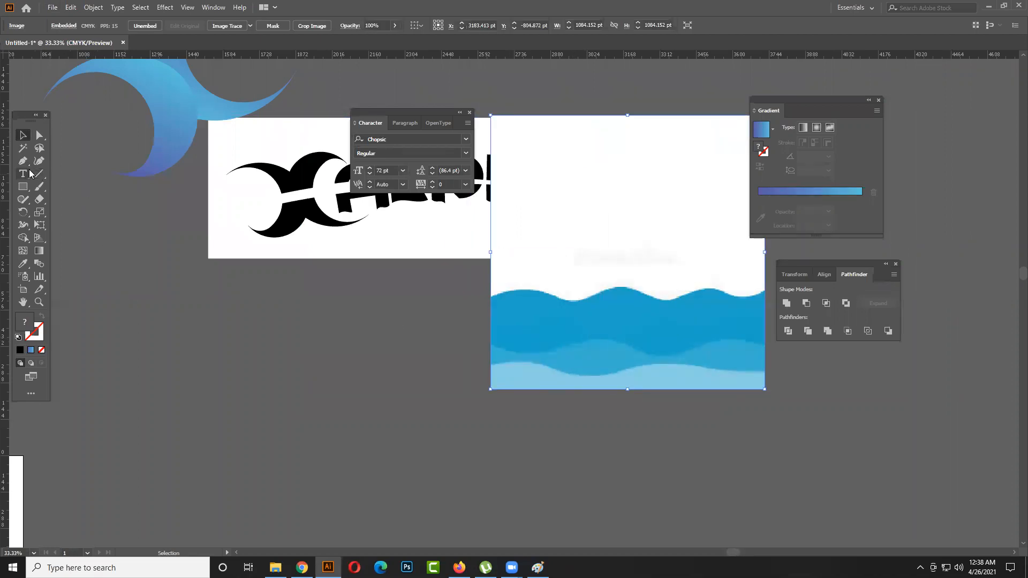
click(23, 186)
click(81, 185)
drag(104, 311, 389, 434)
key(v)
- Apply a Zig Zag effect to the black rectangle with 35 pt absolute size, 6 ridges per segment and smooth points
click(99, 8)
mouse_move(141, 9)
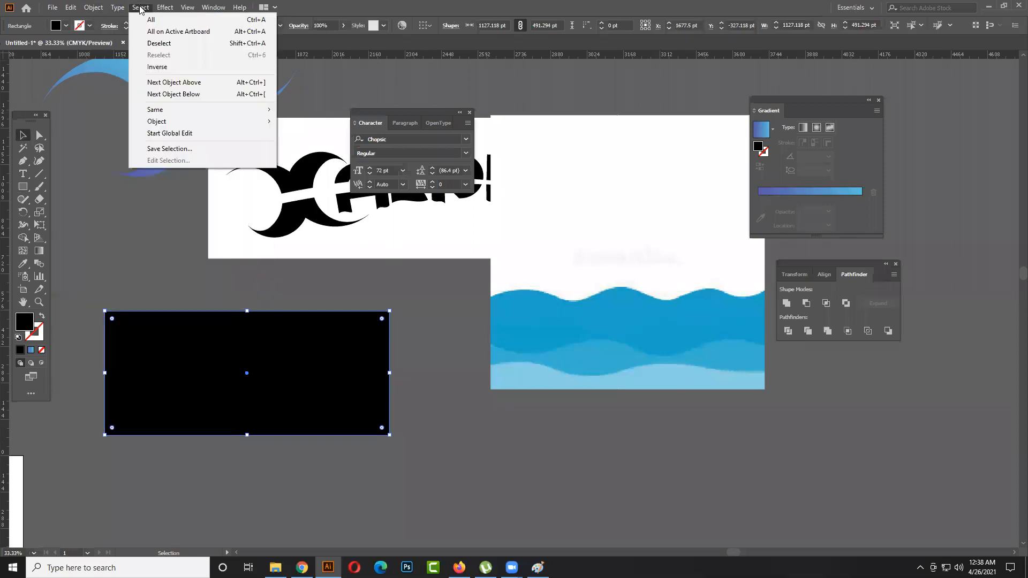
click(155, 8)
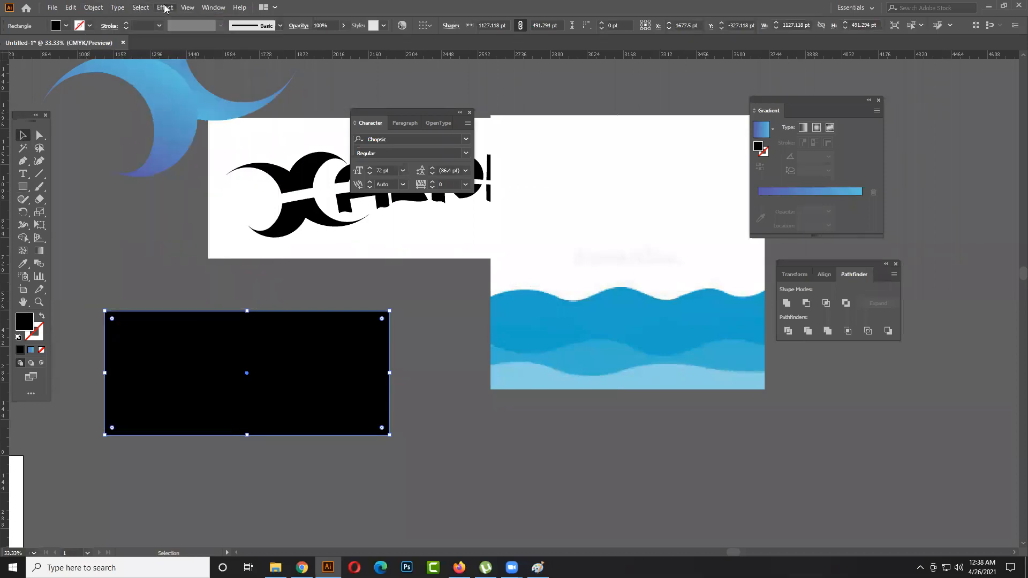
click(166, 7)
mouse_move(202, 96)
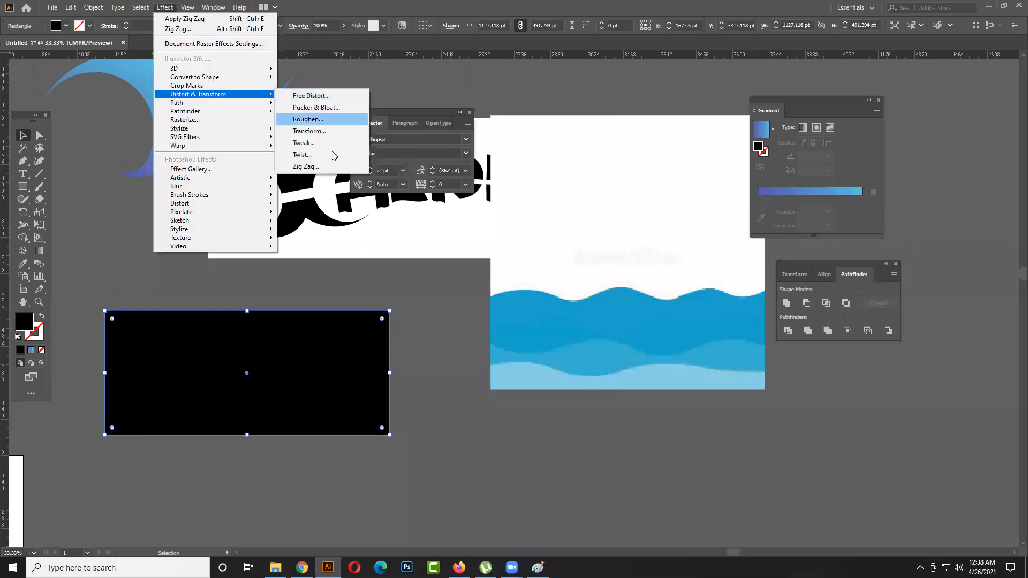
click(310, 171)
click(421, 339)
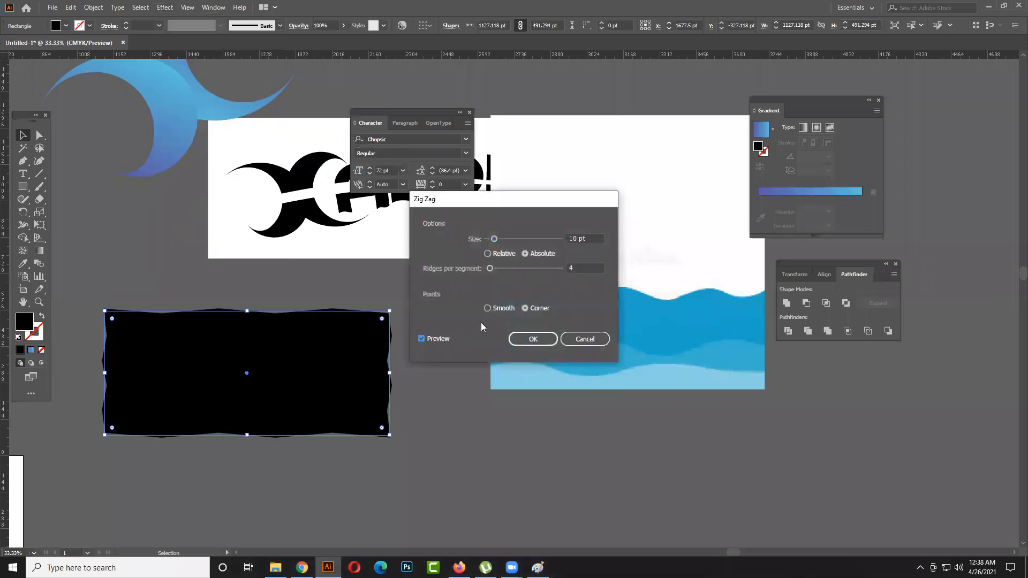
click(488, 308)
drag(493, 239, 493, 271)
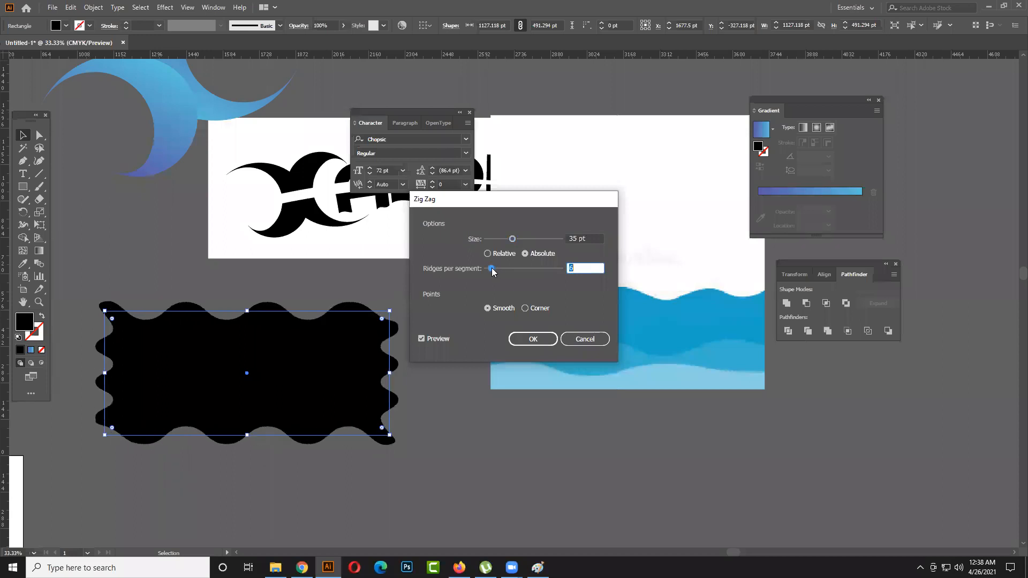
click(533, 339)
- Expand the appearance of the black wavy rectangle
click(459, 388)
click(330, 381)
click(93, 7)
click(127, 144)
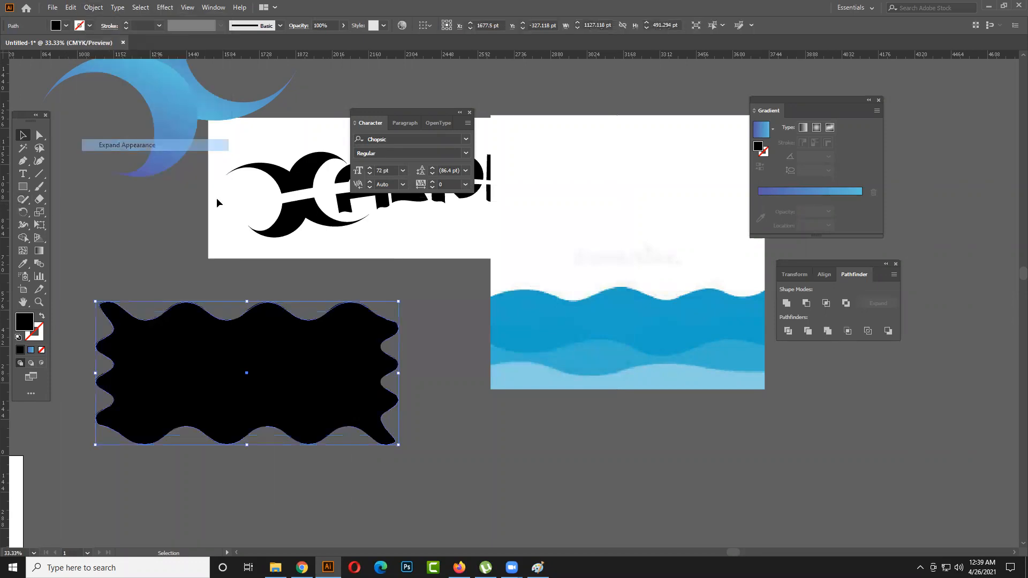
- Draw vertical lines across the wavy shape near both ends, divide the shape along them with Pathfinder and ungroup the pieces
click(39, 174)
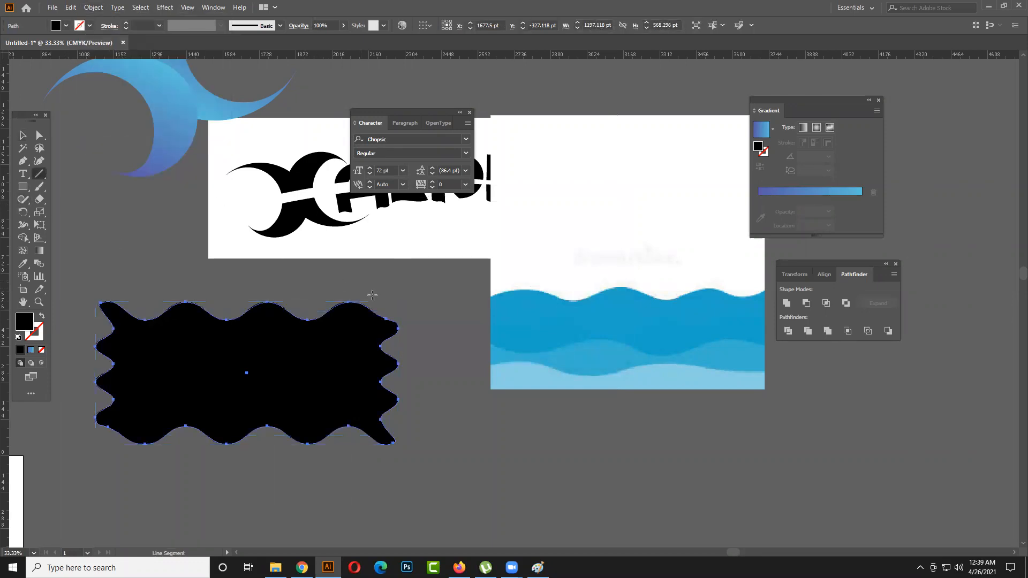
drag(371, 293, 371, 460)
drag(123, 287, 124, 460)
click(21, 134)
drag(101, 317, 417, 423)
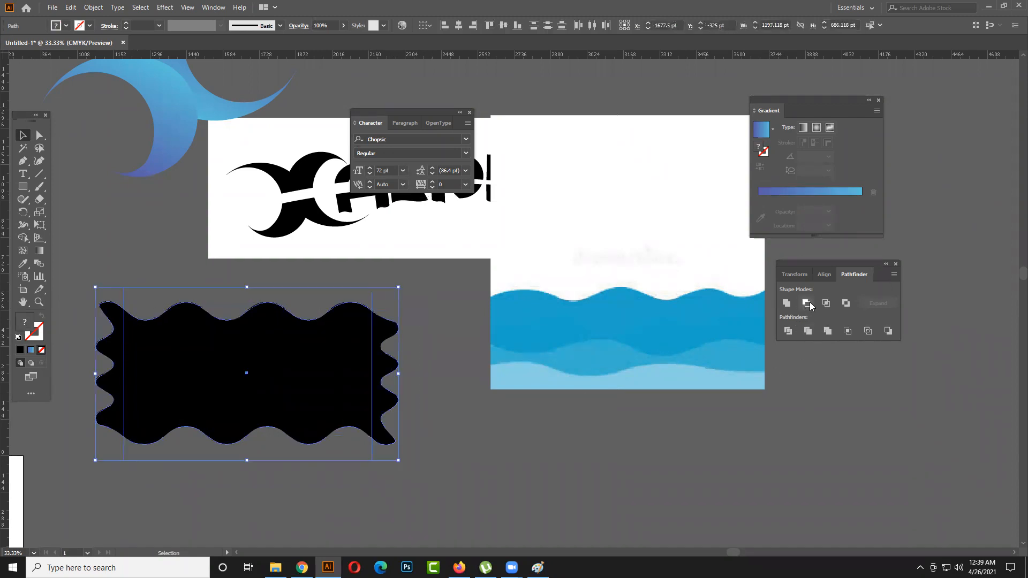
click(788, 330)
right_click(306, 401)
click(344, 303)
- Delete the narrow wavy pieces at both ends of the divided shape, keeping the straight-sided middle piece
click(423, 384)
drag(383, 376, 393, 375)
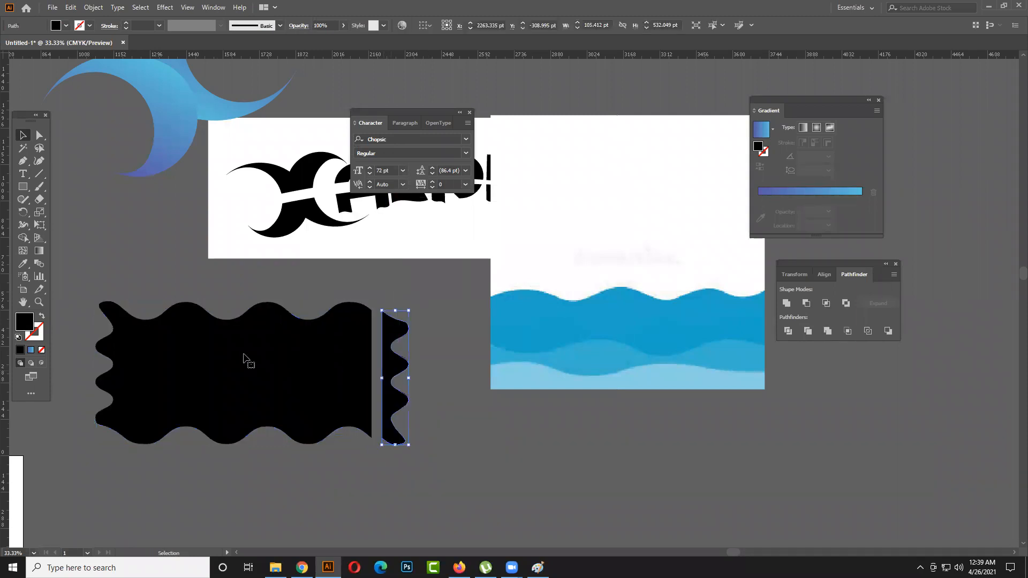
key(Delete)
click(110, 340)
key(Delete)
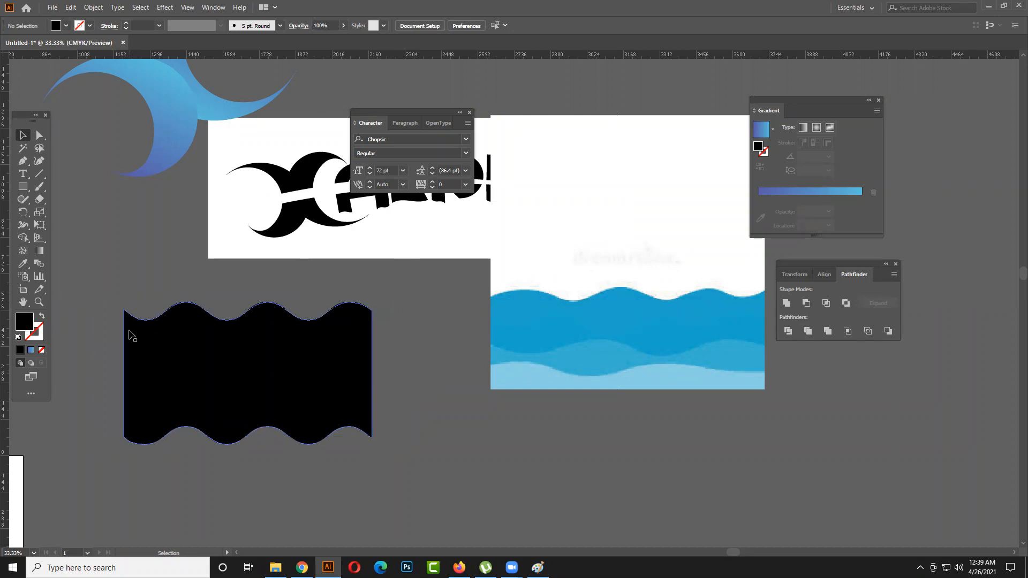
- Move the reference wave image clear of the logo artboard and place the black wavy shape just beneath the artboard
click(210, 370)
scroll(438, 347, down, 1)
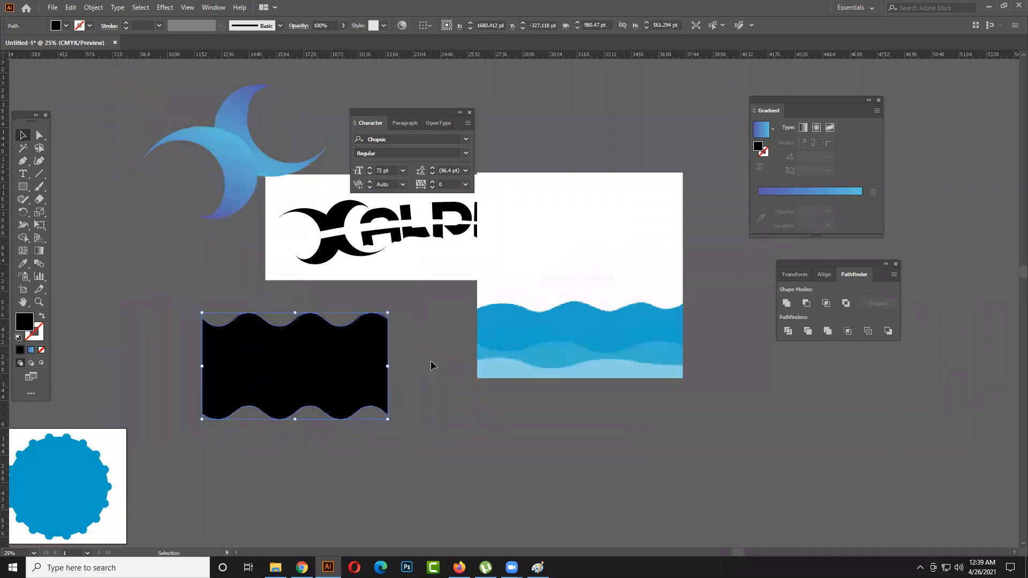
drag(449, 319, 374, 342)
drag(516, 337, 670, 342)
drag(169, 419, 235, 392)
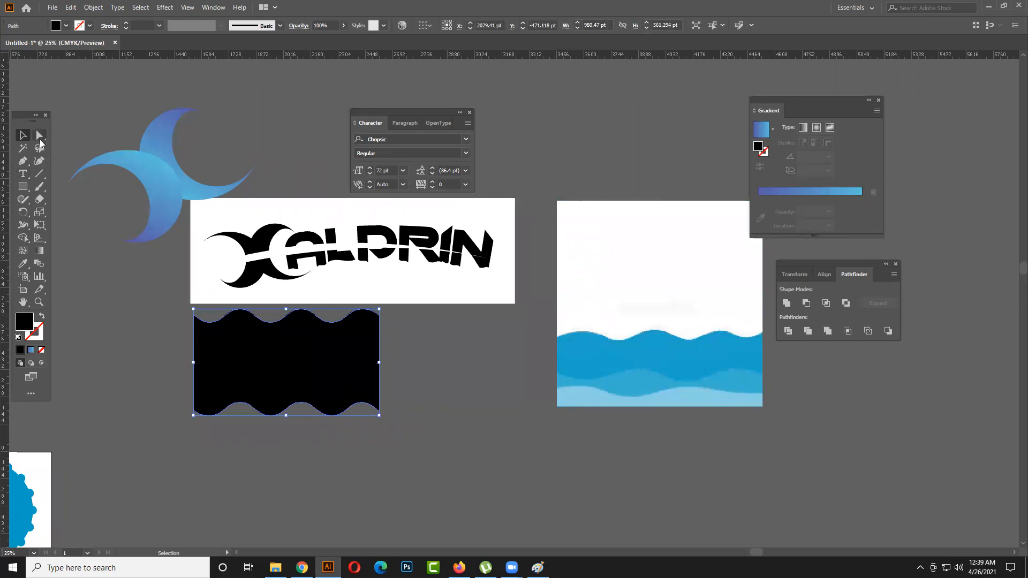
- Shift the black wavy shape slightly right and adjust the rightmost and middle trough anchor points on its top edge with Direct Selection
click(40, 139)
drag(333, 325, 342, 325)
drag(346, 321, 351, 322)
click(305, 333)
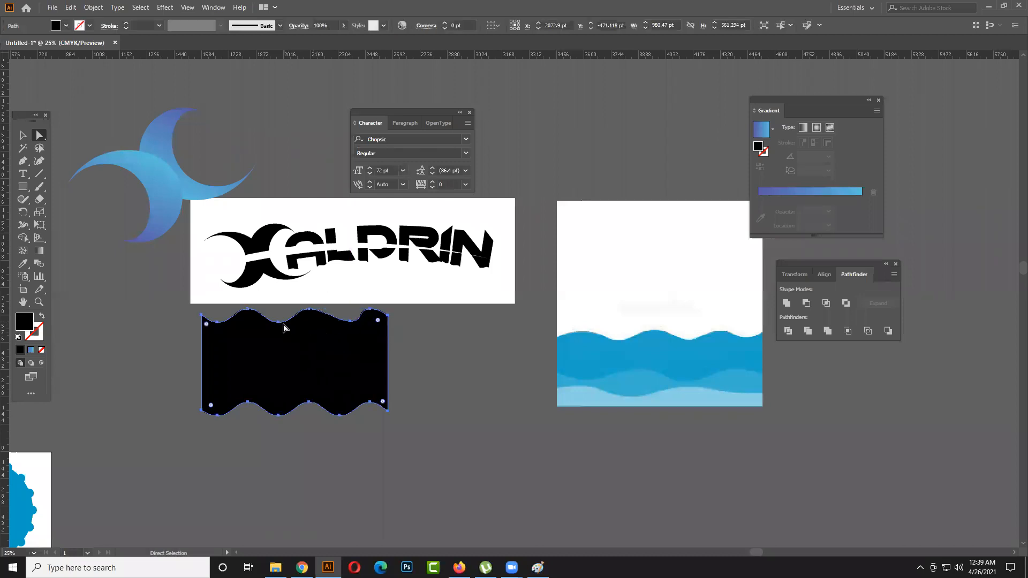
drag(282, 324, 282, 323)
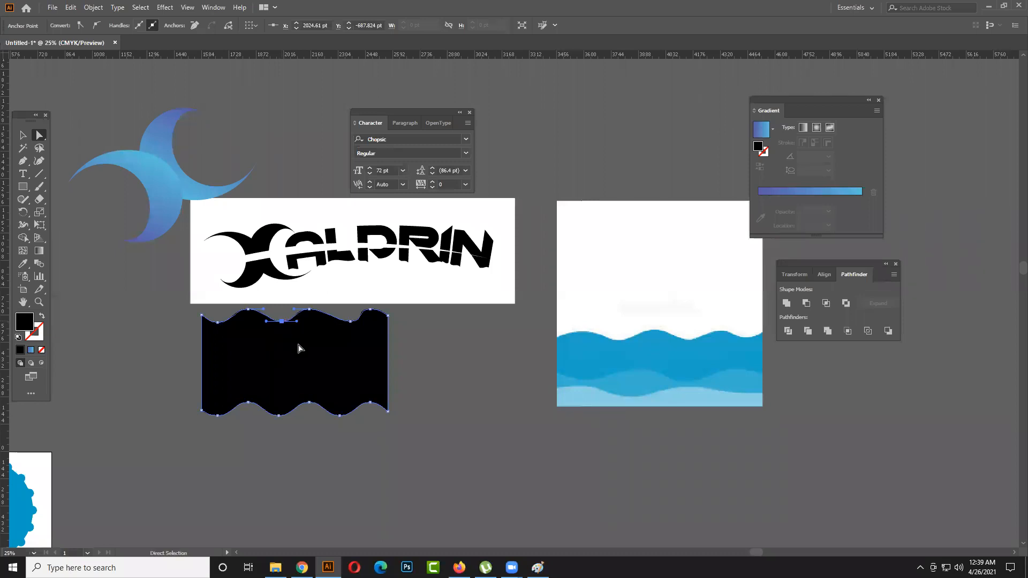
- Adjust the rightmost trough anchor point on the top edge of the black wavy shape
click(341, 357)
click(413, 362)
click(350, 323)
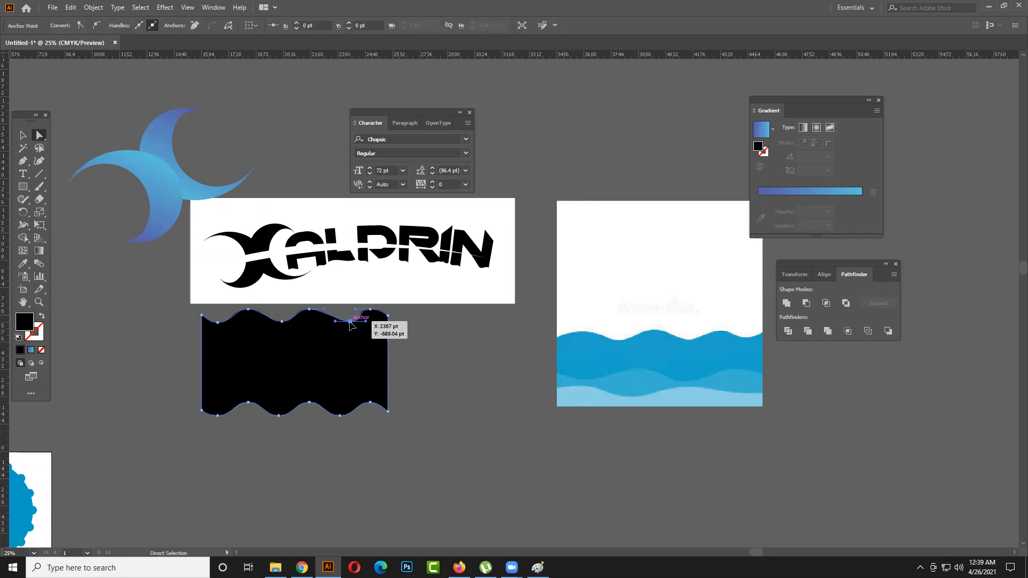
drag(348, 319, 350, 323)
click(433, 346)
click(399, 344)
- Recolour the black wavy shape with the deep blue sampled from the upper wave of the reference image
click(354, 351)
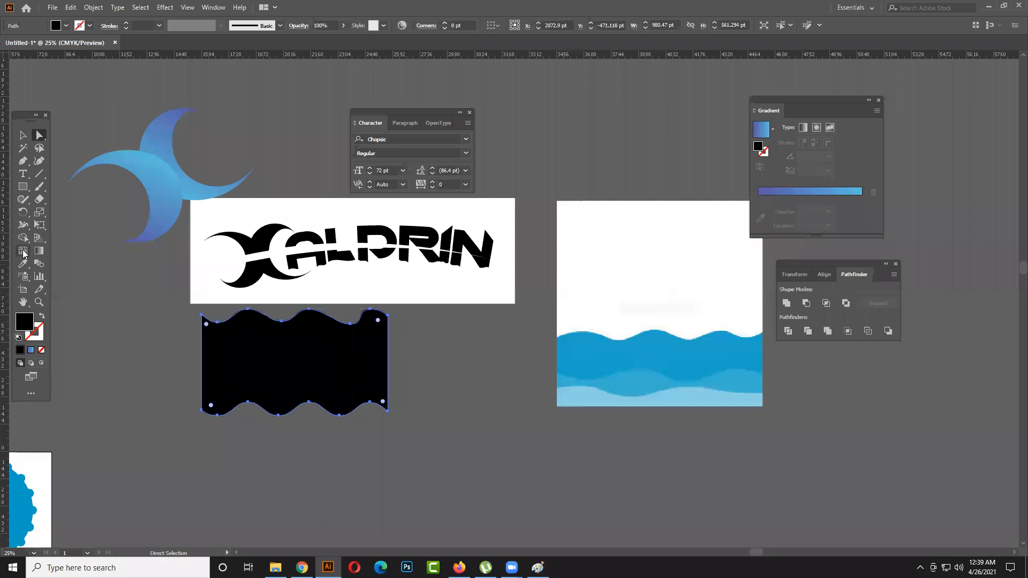
click(24, 264)
click(633, 351)
click(23, 135)
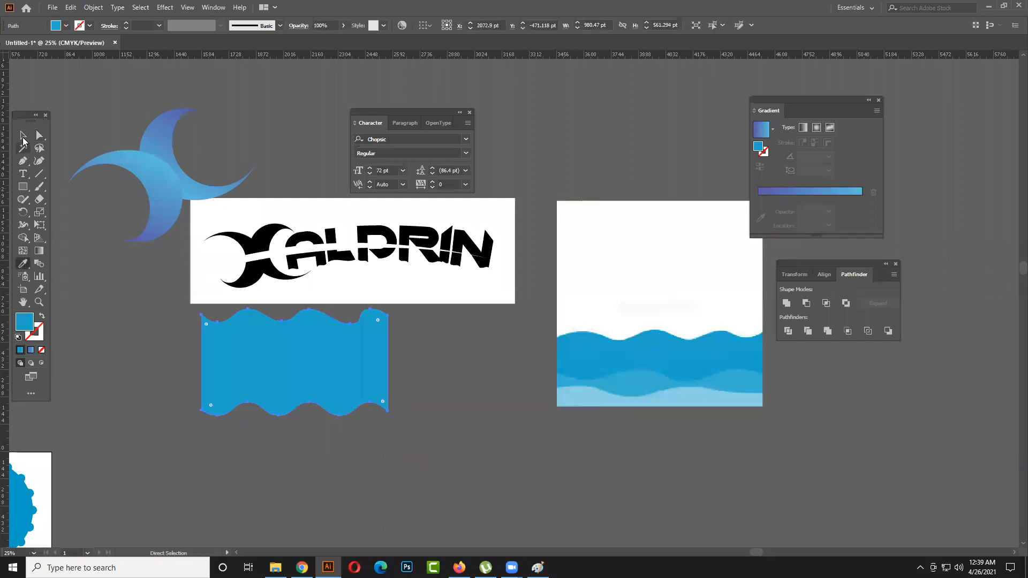
- Duplicate the blue wavy shape slightly down and to the right, and stretch the copy to about 1117 pt wide
drag(348, 344, 346, 348)
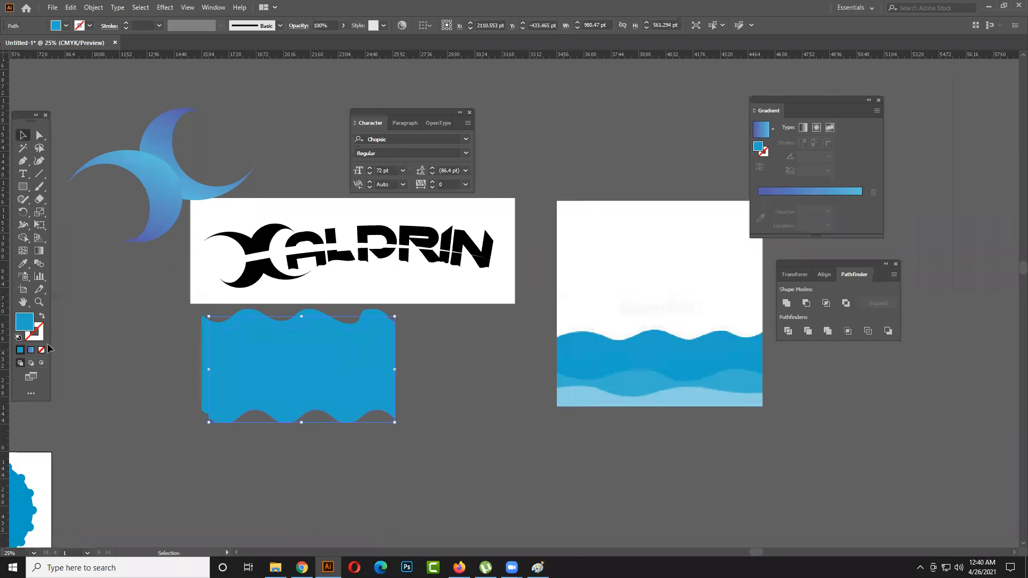
drag(209, 370, 202, 369)
drag(395, 369, 415, 368)
- Recolour the widened copy with the lighter blue sampled from the middle wave of the reference image
key(ctrl+shift+a)
click(257, 371)
click(23, 263)
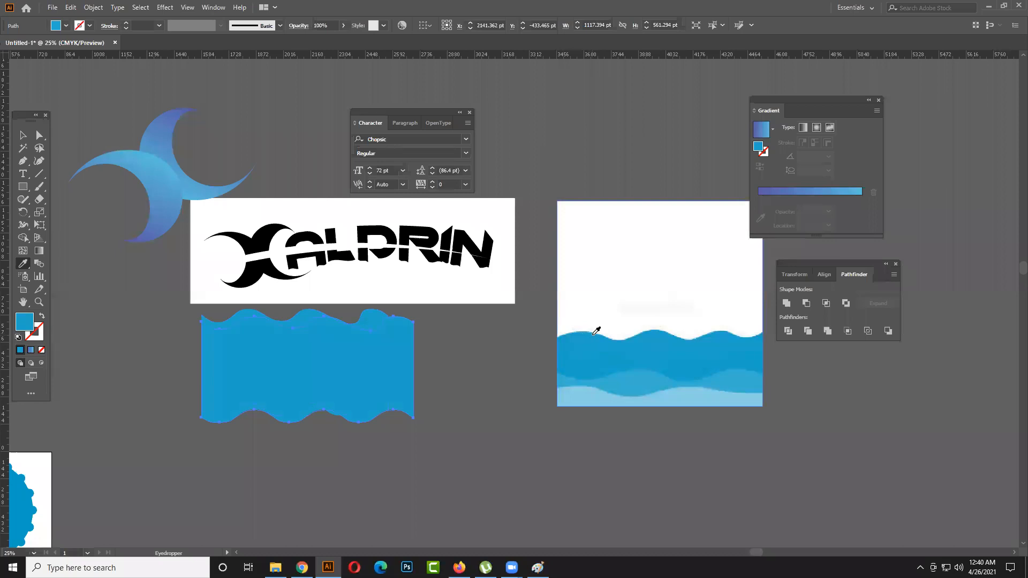
click(613, 375)
- Shift the lighter wavy shape left and slightly up so its crests are staggered against the darker one behind
key(v)
drag(354, 381, 338, 381)
click(501, 425)
click(334, 320)
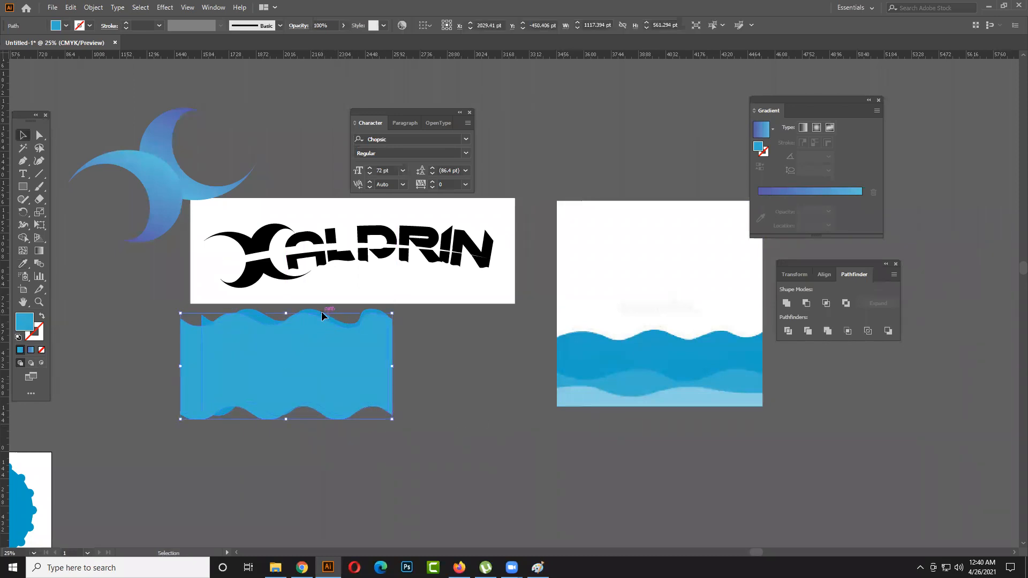
drag(320, 328, 324, 370)
click(471, 383)
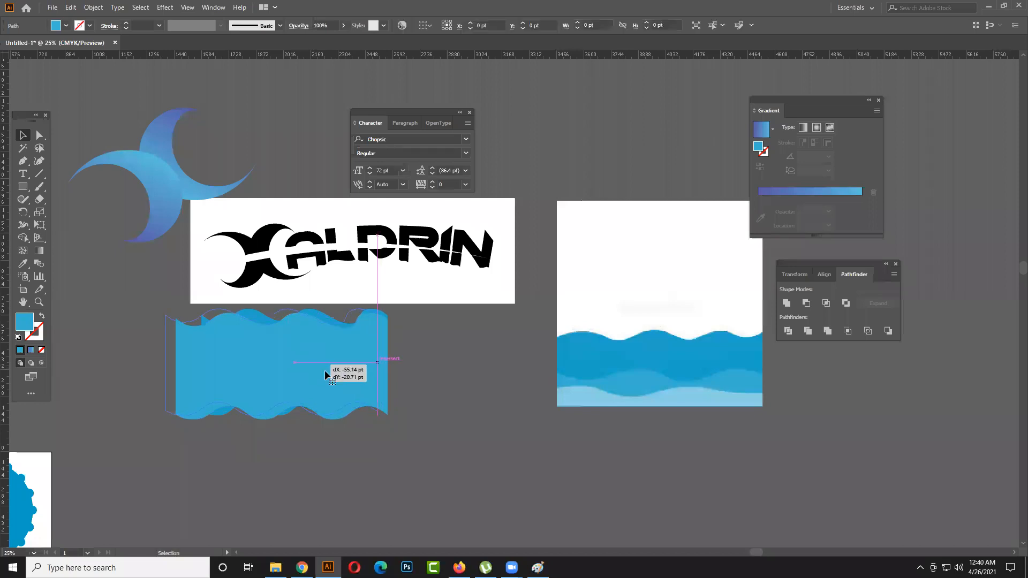
- Duplicate the darker and then the lighter wavy shape to the right, extending the wave band past the logo artboard
click(394, 364)
drag(388, 366, 541, 379)
click(450, 381)
click(386, 384)
click(387, 436)
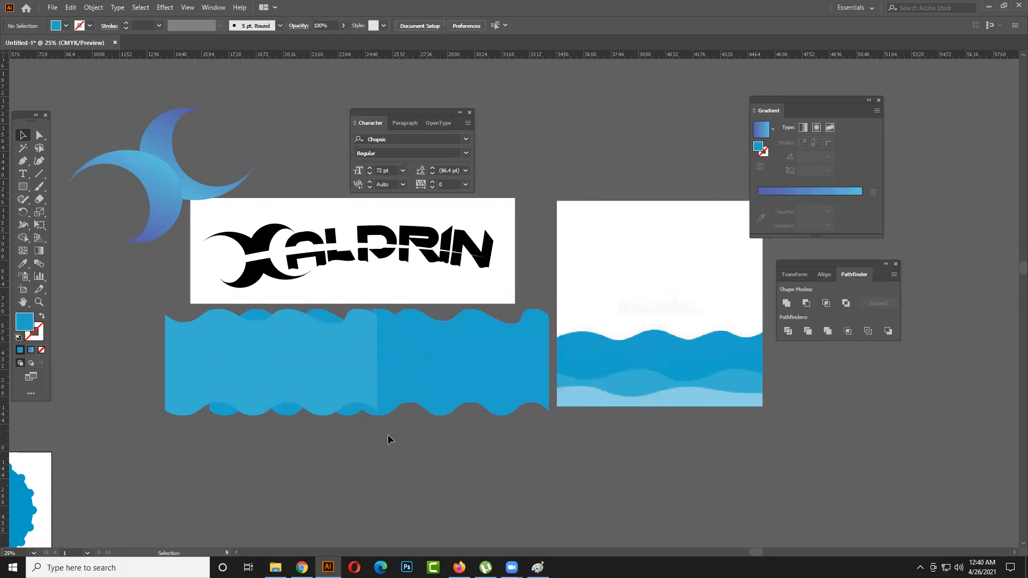
drag(300, 386, 466, 390)
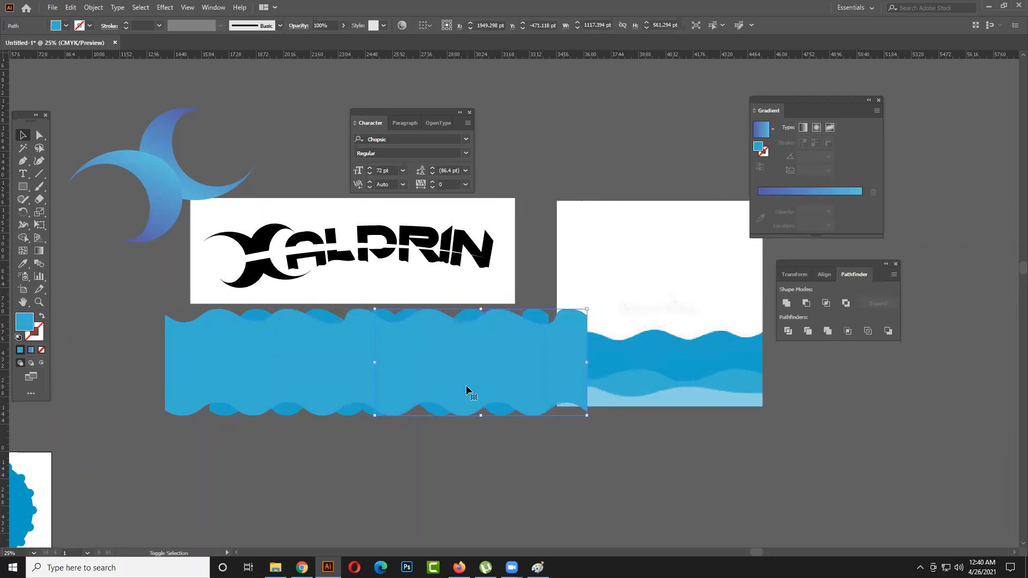
click(457, 472)
- Move the reference wave image further right, clear of the extended wave band
scroll(457, 468, down, 1)
drag(643, 379, 760, 376)
drag(484, 479, 344, 396)
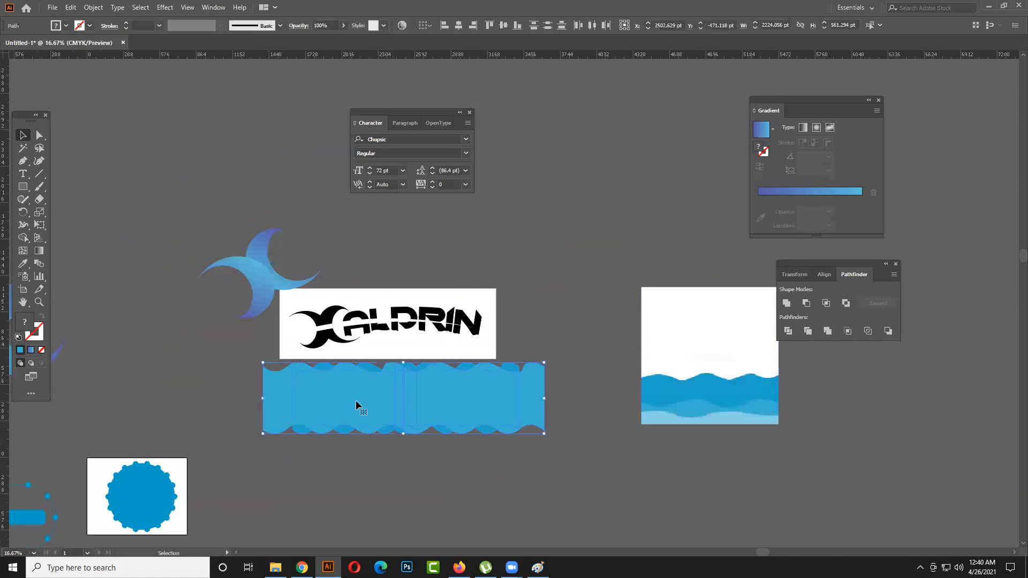
click(592, 450)
scroll(549, 429, up, 2)
scroll(482, 428, up, 1)
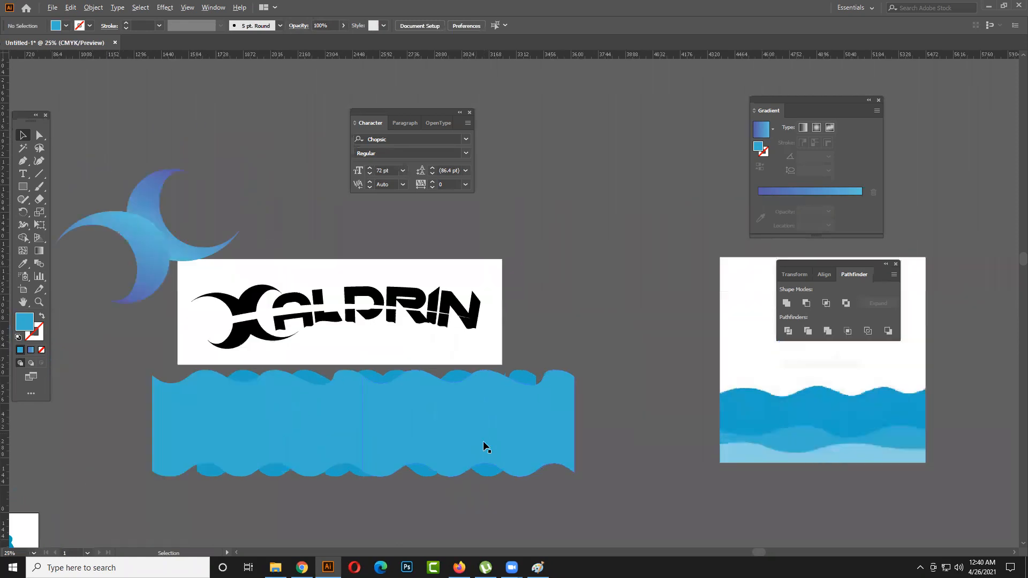
scroll(606, 413, down, 2)
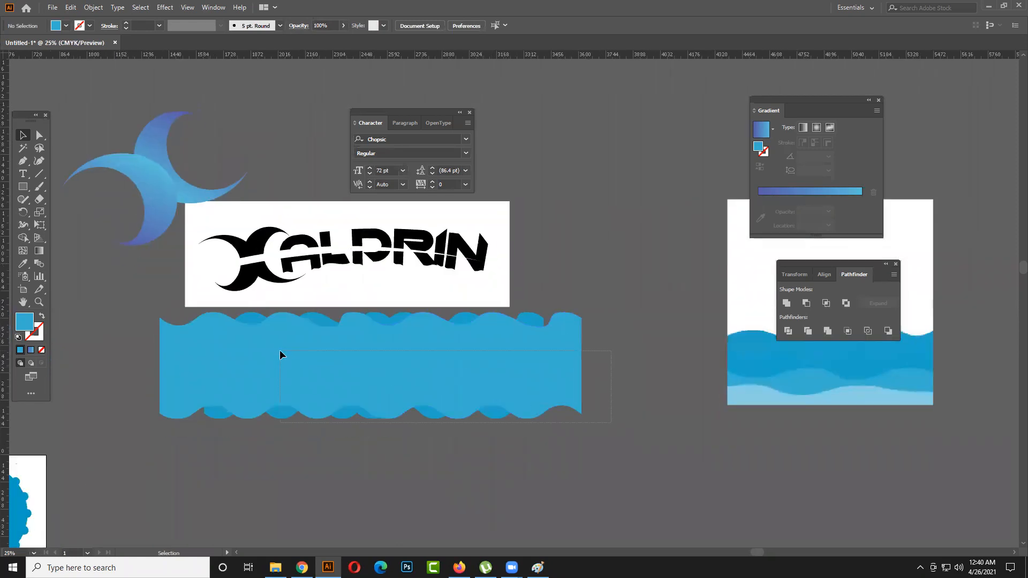
- Lower the crescent pieces and each letter of the name so their bases sit behind the crests of the wave band
drag(279, 351, 280, 350)
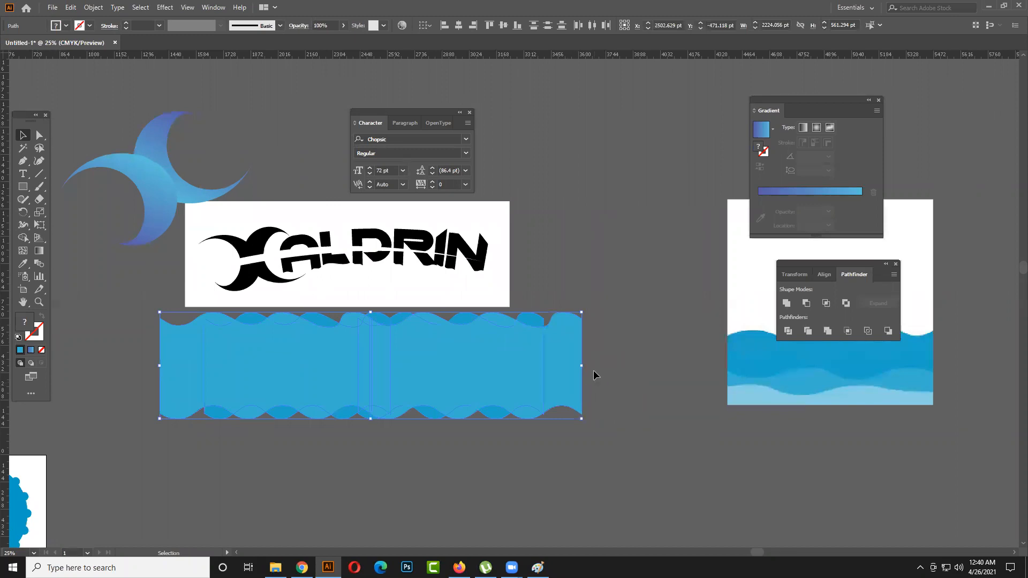
click(604, 368)
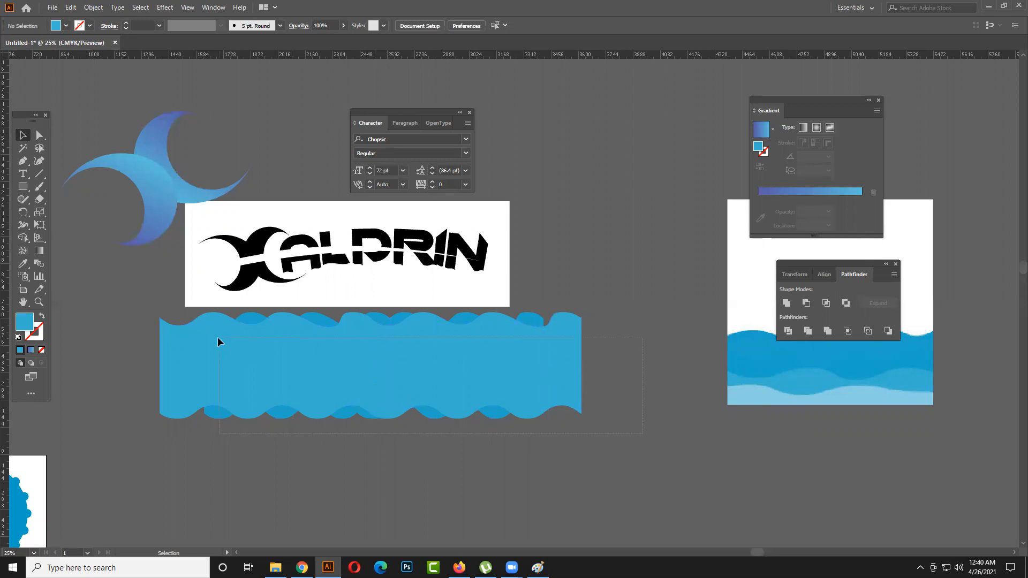
drag(218, 337, 217, 337)
drag(258, 272, 322, 316)
click(300, 281)
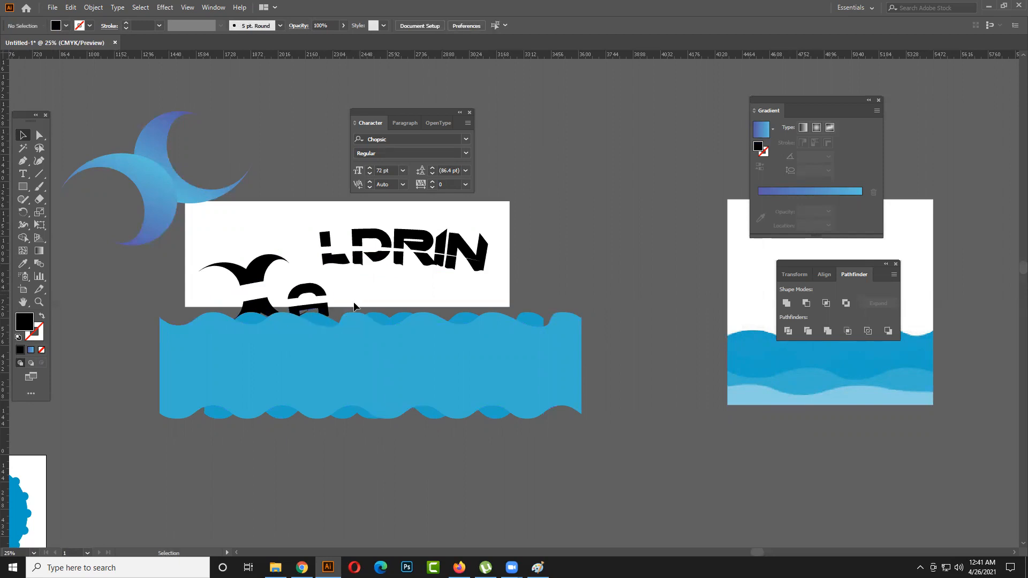
drag(336, 261, 347, 317)
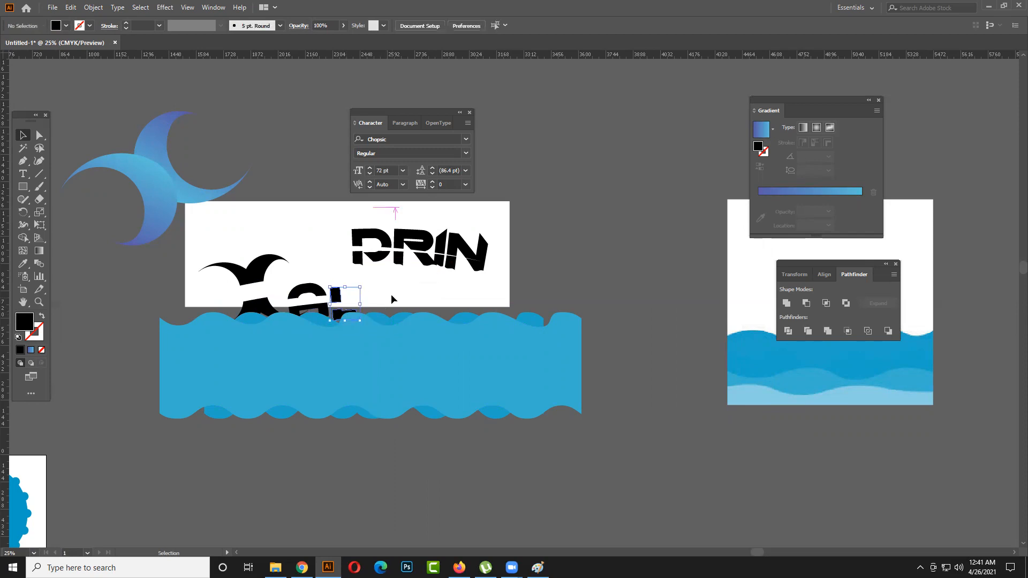
drag(358, 274, 364, 313)
drag(400, 268, 404, 311)
drag(441, 274, 448, 316)
click(460, 296)
drag(453, 259, 464, 307)
- Try to trim the submerged part of the last letter with the Shape Builder
click(550, 305)
click(462, 311)
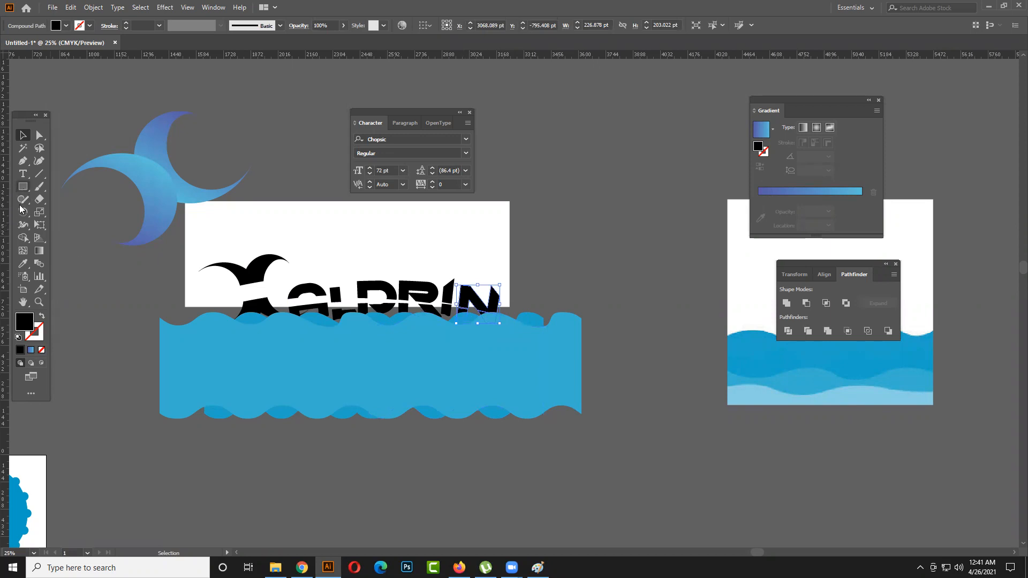
click(23, 238)
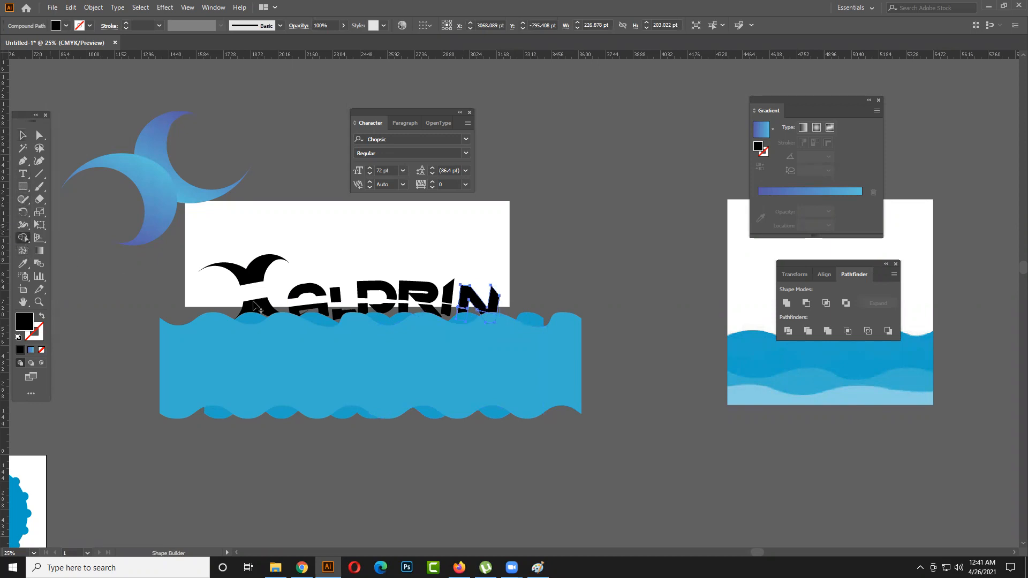
click(462, 317)
key(v)
click(649, 234)
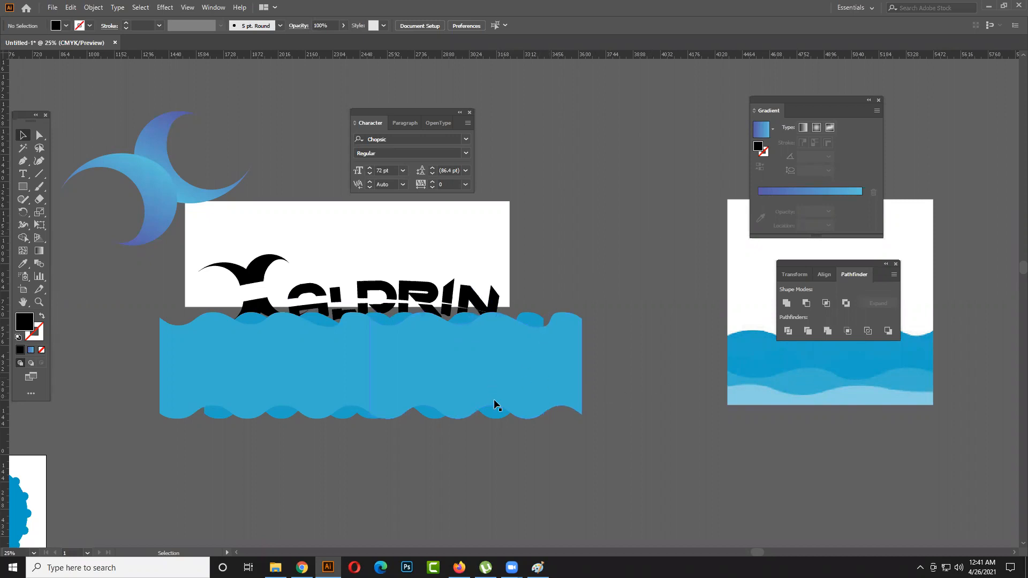
- Duplicate the four wavy shapes about 79 pt lower, leaving the letters out of the selection
click(229, 320)
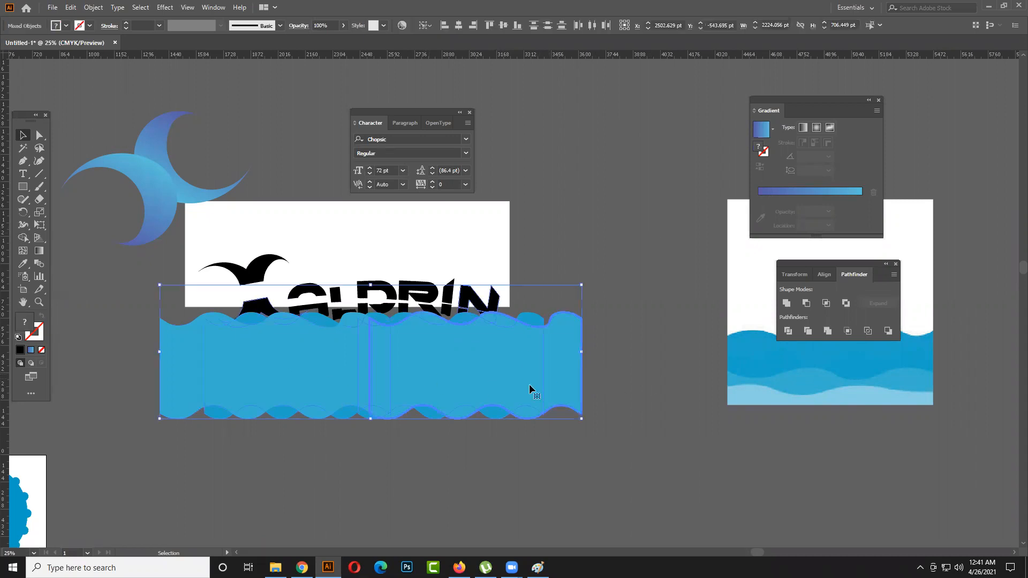
drag(275, 385, 267, 384)
drag(358, 364, 355, 378)
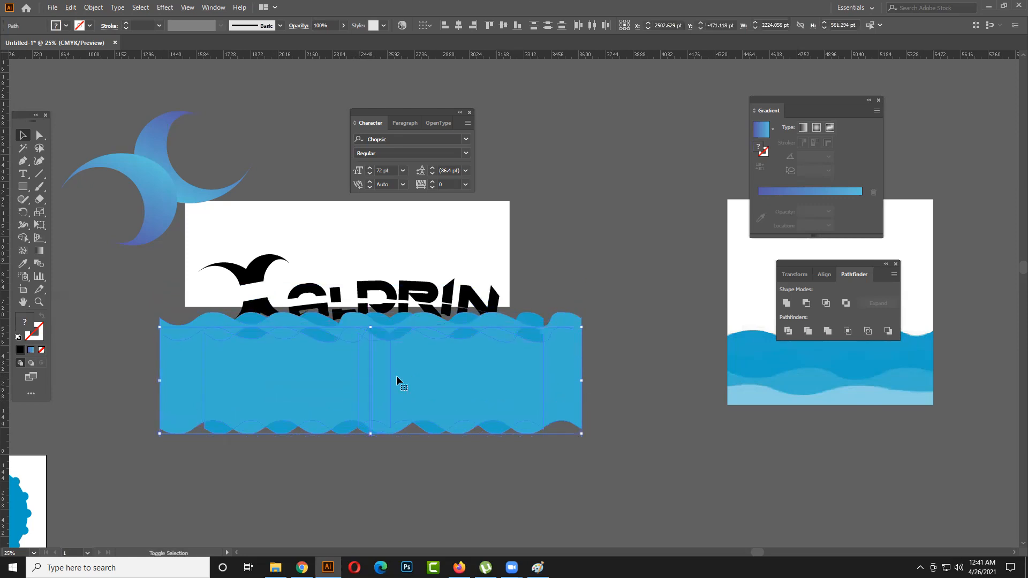
- Select both sets of wavy shapes and erase the areas below the top ripple with the Shape Builder
click(640, 385)
drag(146, 353, 127, 361)
click(24, 237)
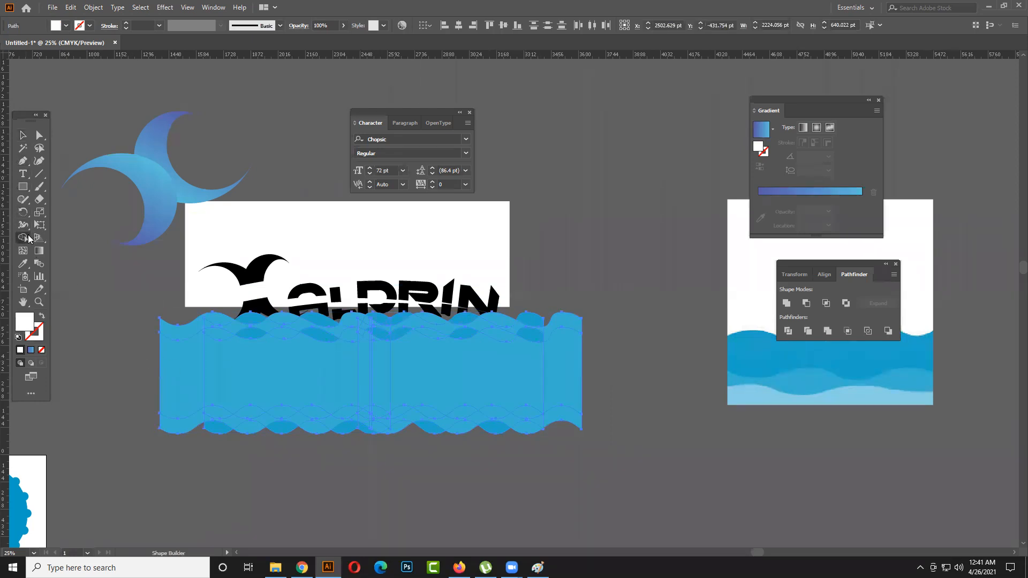
mouse_move(149, 367)
mouse_down()
mouse_move(613, 380)
mouse_move(585, 412)
mouse_move(303, 430)
mouse_move(119, 415)
mouse_up()
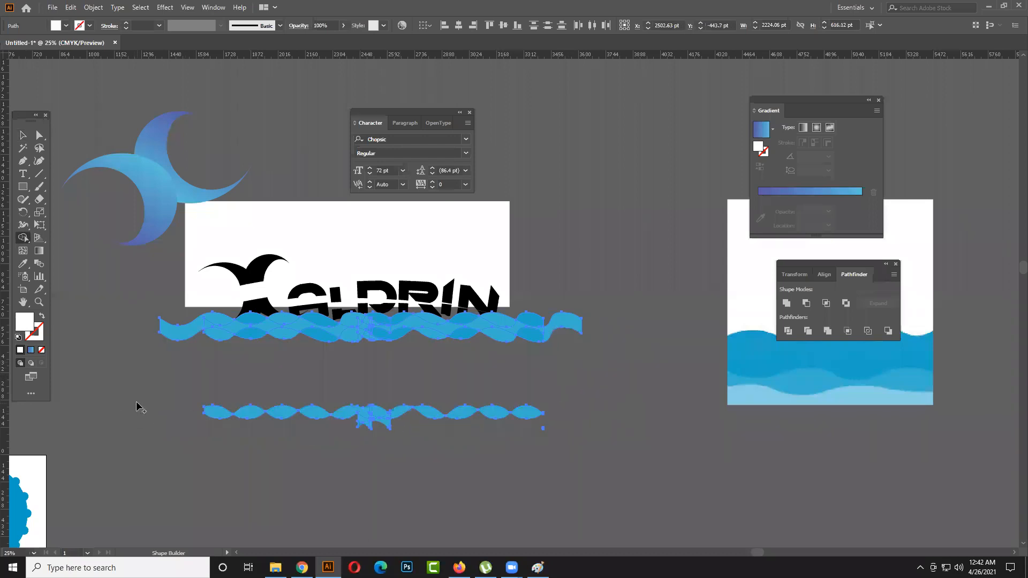
- Delete the leftover wavy strip beneath the trimmed wave band
key(v)
click(136, 365)
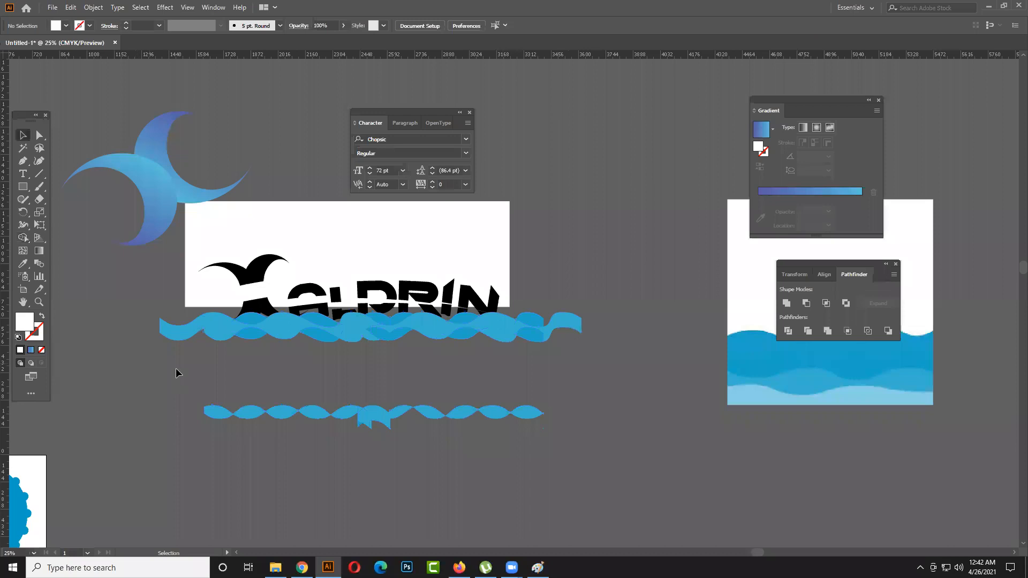
drag(570, 432, 570, 433)
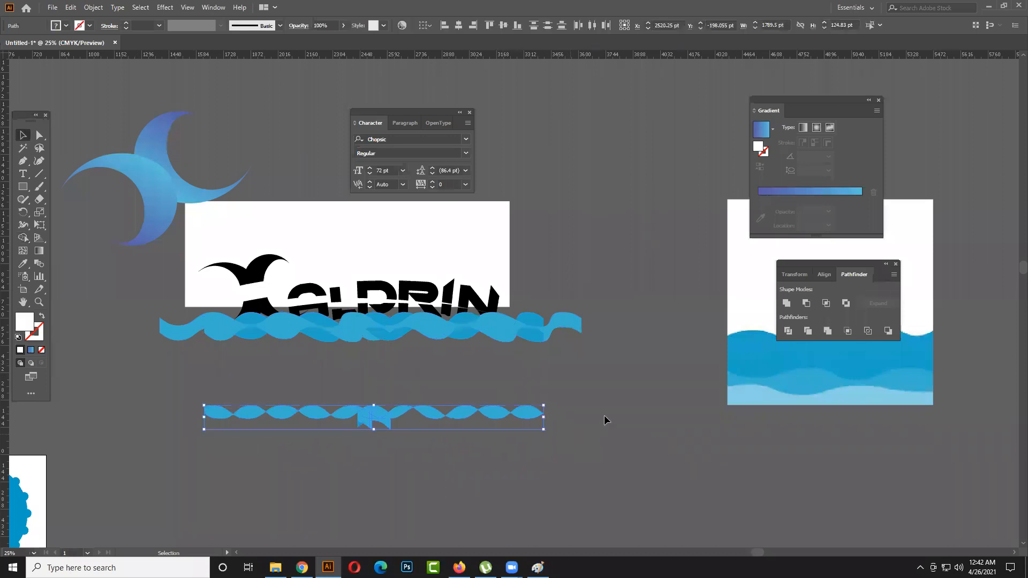
key(Delete)
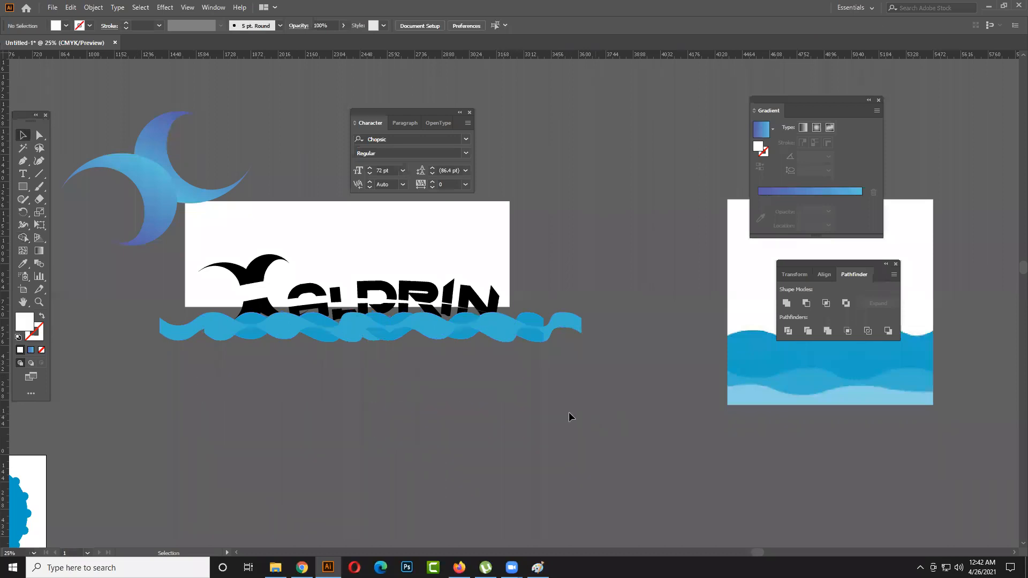
- Move the upper crescent piece slightly right and down, closer to the piece beneath it
click(374, 334)
click(329, 388)
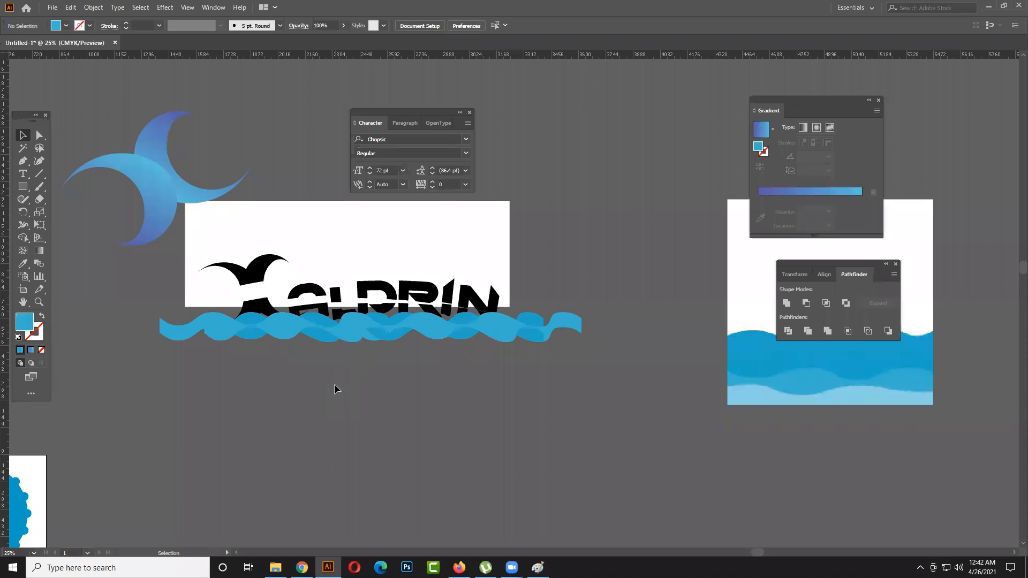
scroll(336, 388, down, 1)
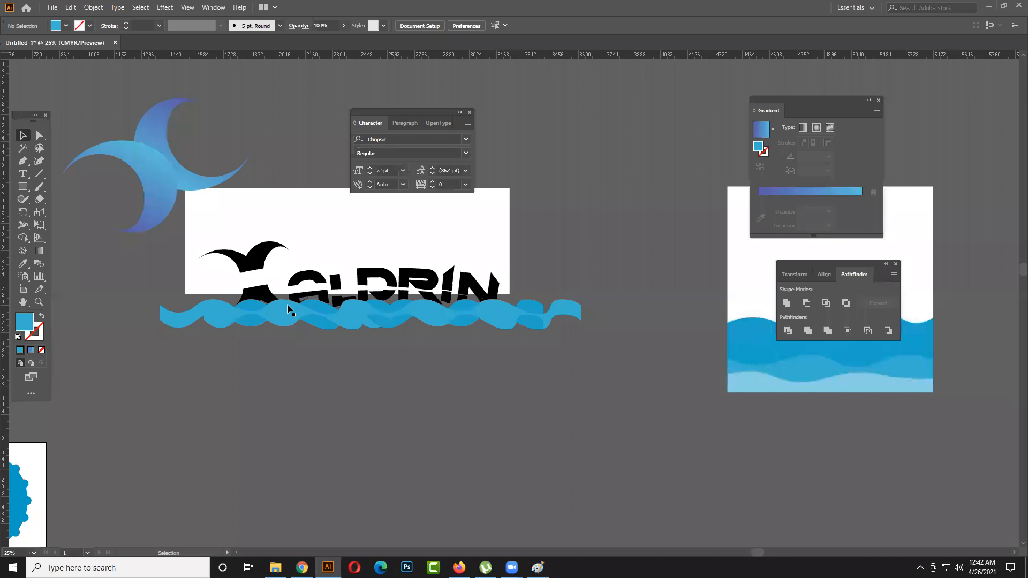
scroll(355, 293, down, 2)
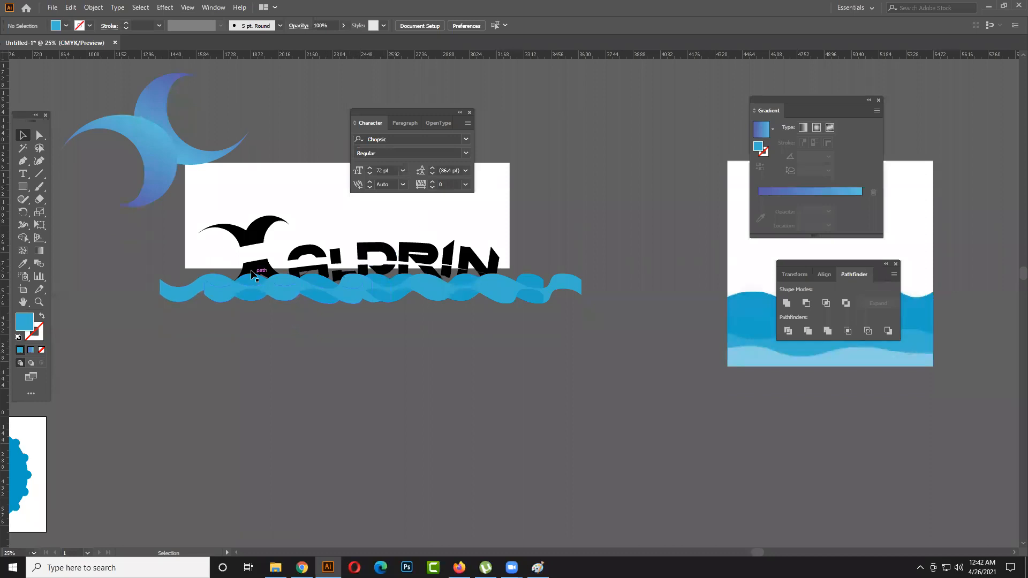
click(249, 241)
click(294, 315)
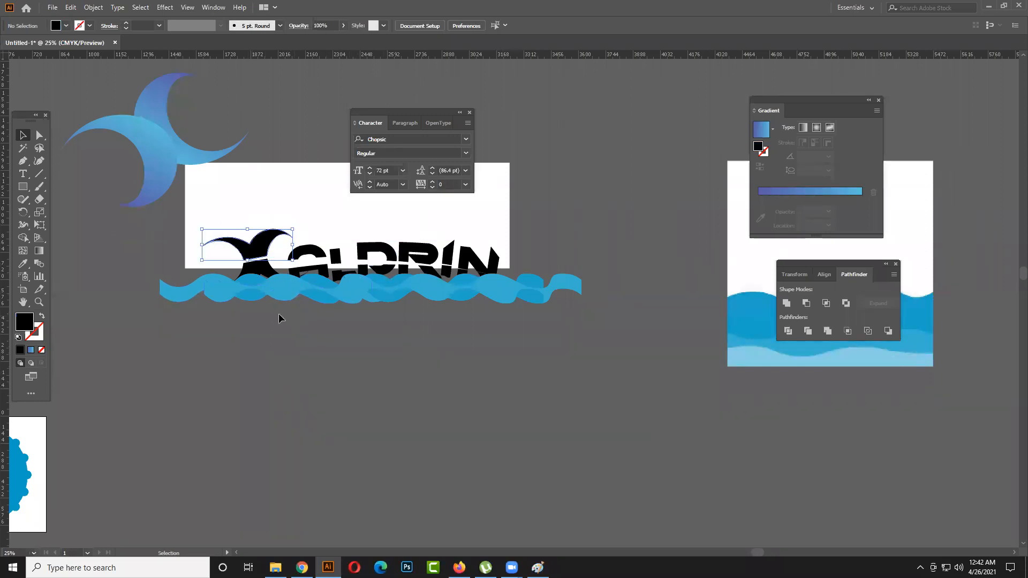
- Place a point-text line with the placeholder text LOREM IPSUM in the empty area beyond the gradient swatch image
key(space)
drag(265, 350, 477, 353)
drag(369, 373, 443, 355)
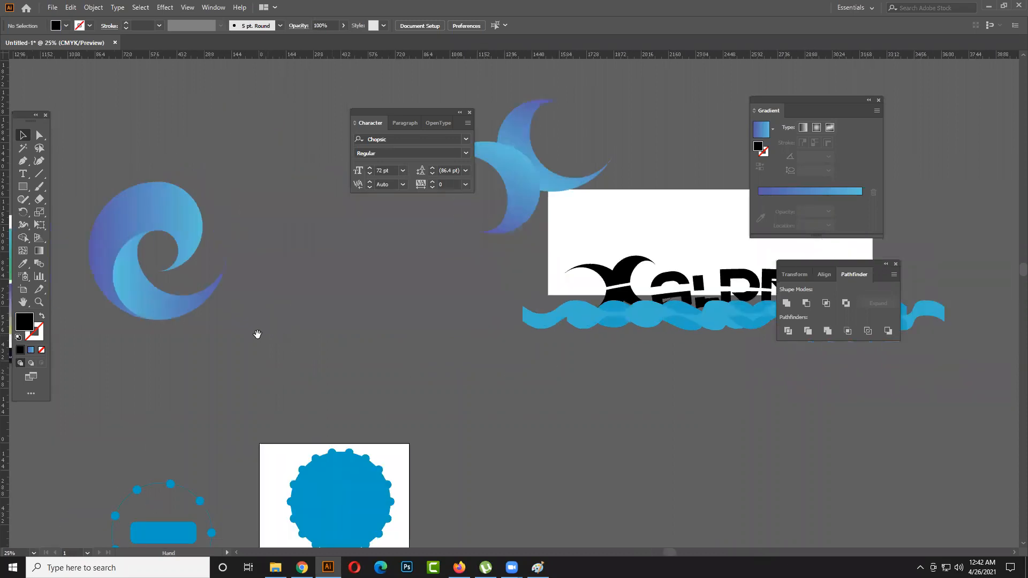
drag(257, 334, 376, 354)
drag(279, 313, 423, 354)
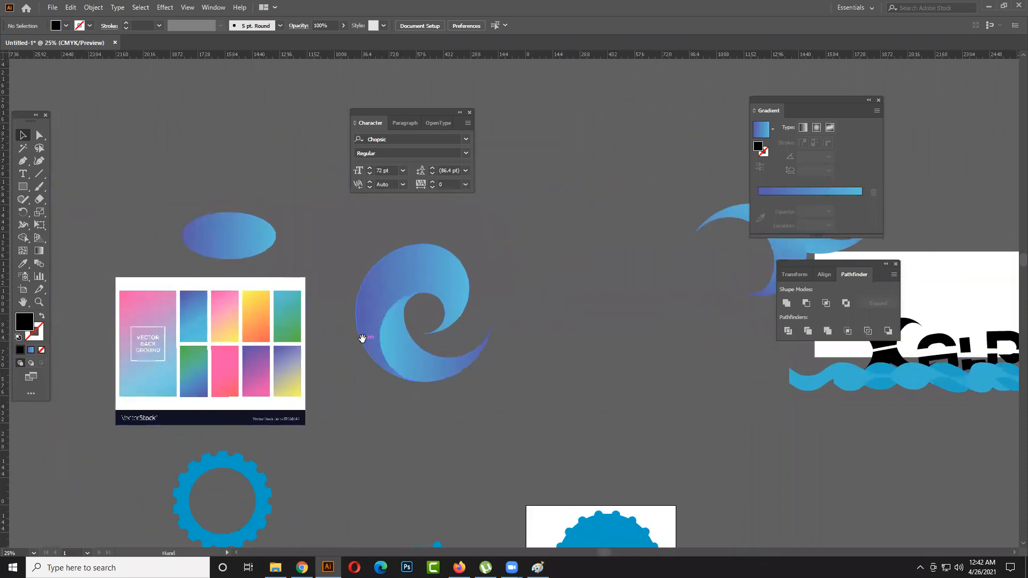
drag(360, 338, 437, 349)
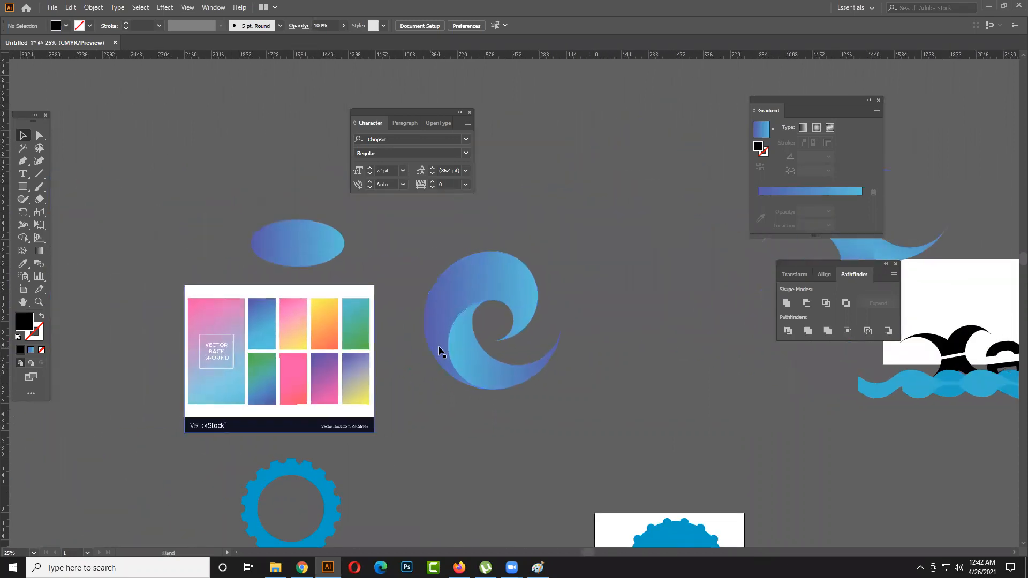
click(359, 342)
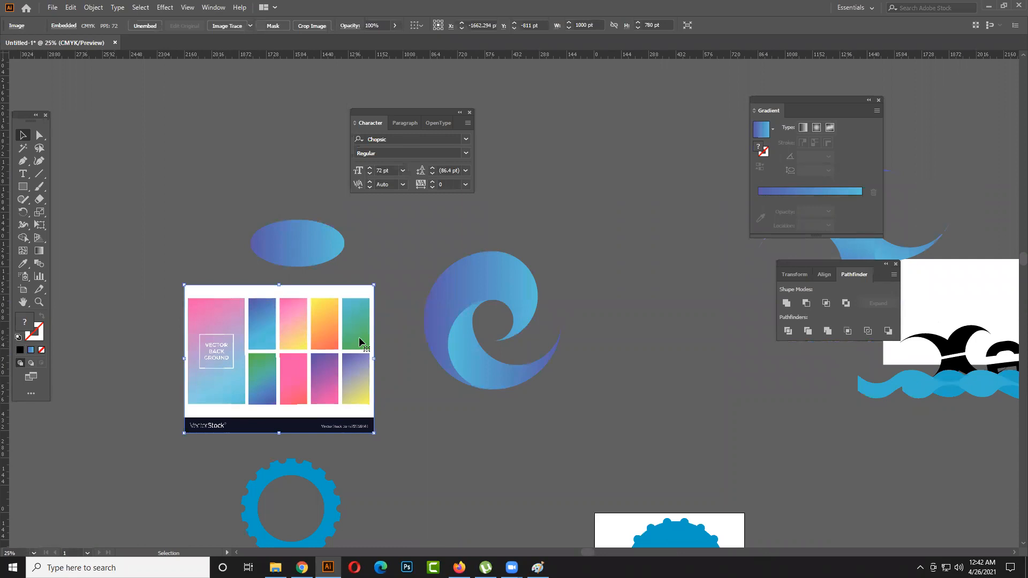
click(438, 369)
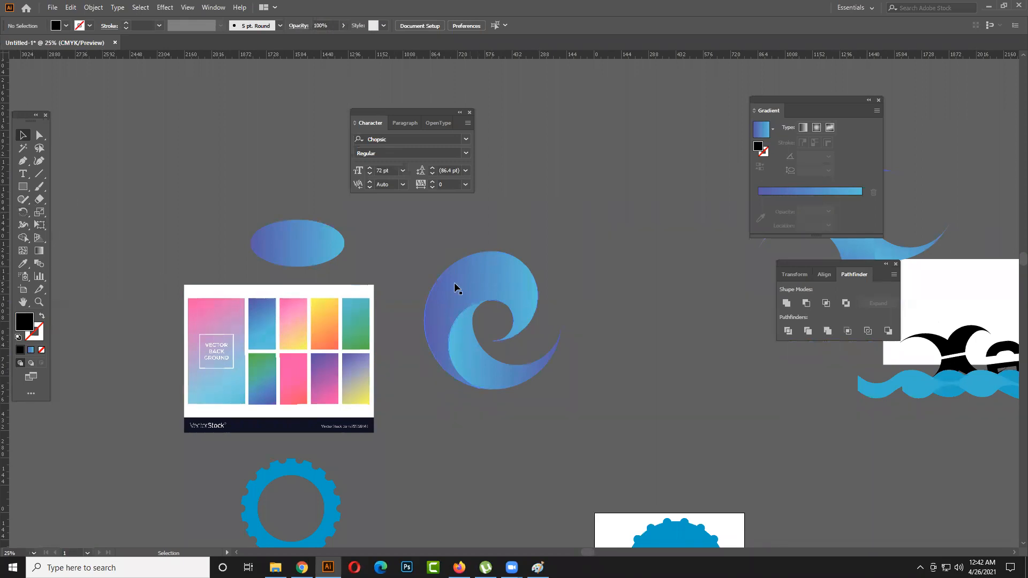
drag(384, 276, 598, 287)
click(23, 174)
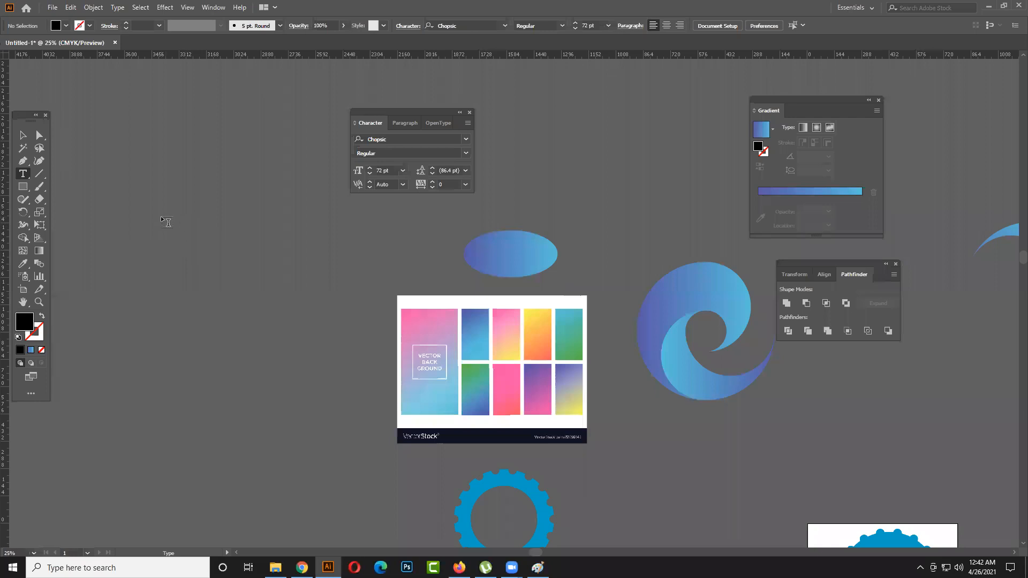
click(162, 217)
key(Escape)
click(216, 261)
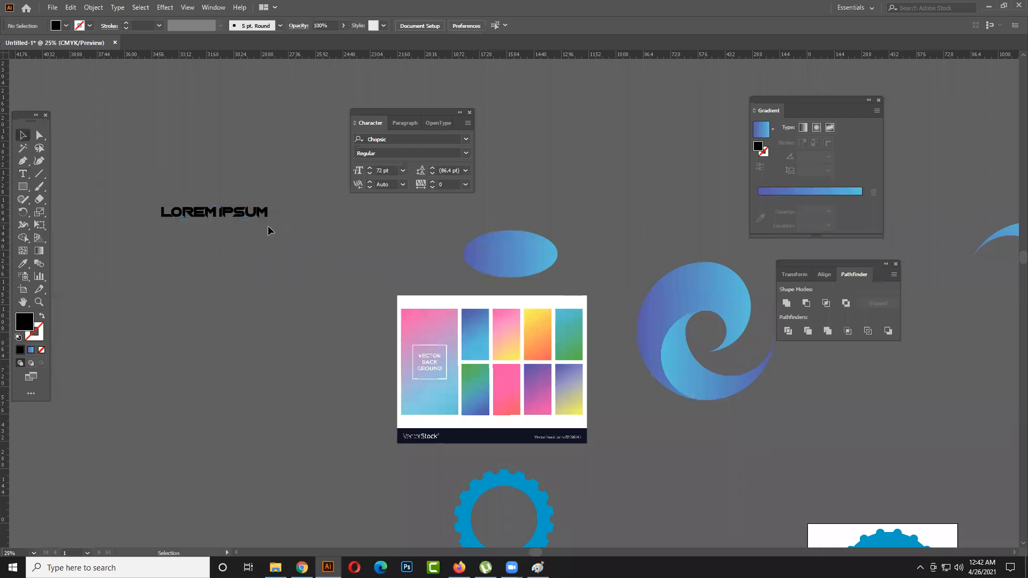
- Scale the LOREM IPSUM text up to about 157 pt
drag(269, 222, 321, 265)
scroll(321, 292, left, 5)
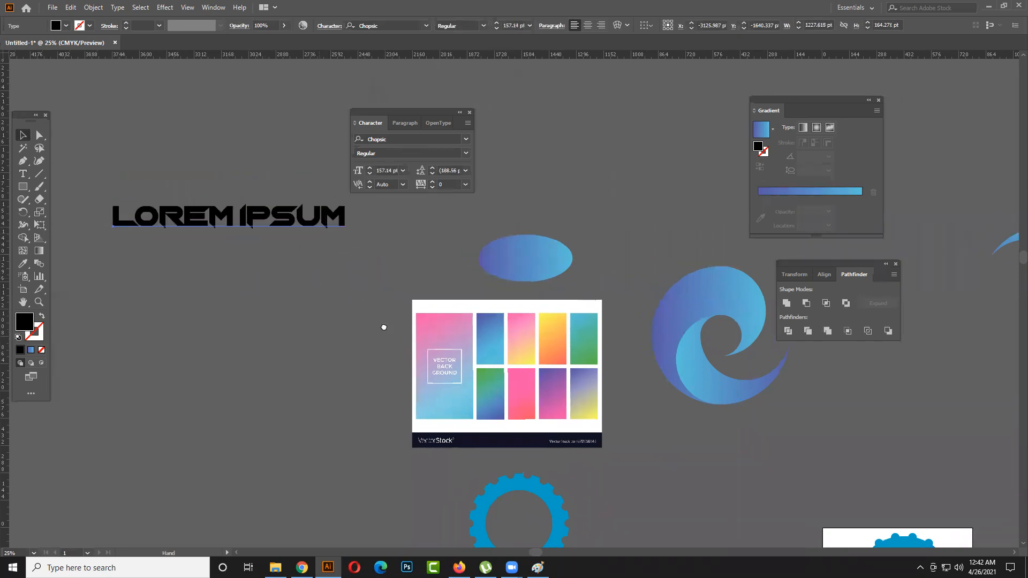
scroll(356, 307, up, 1)
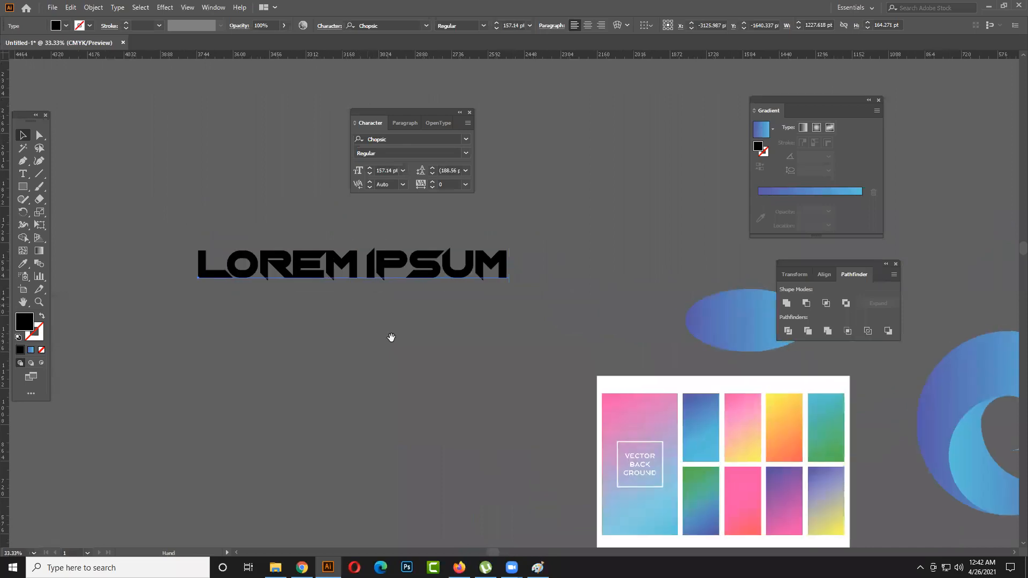
scroll(390, 337, up, 1)
scroll(390, 337, left, 1)
right_click(401, 300)
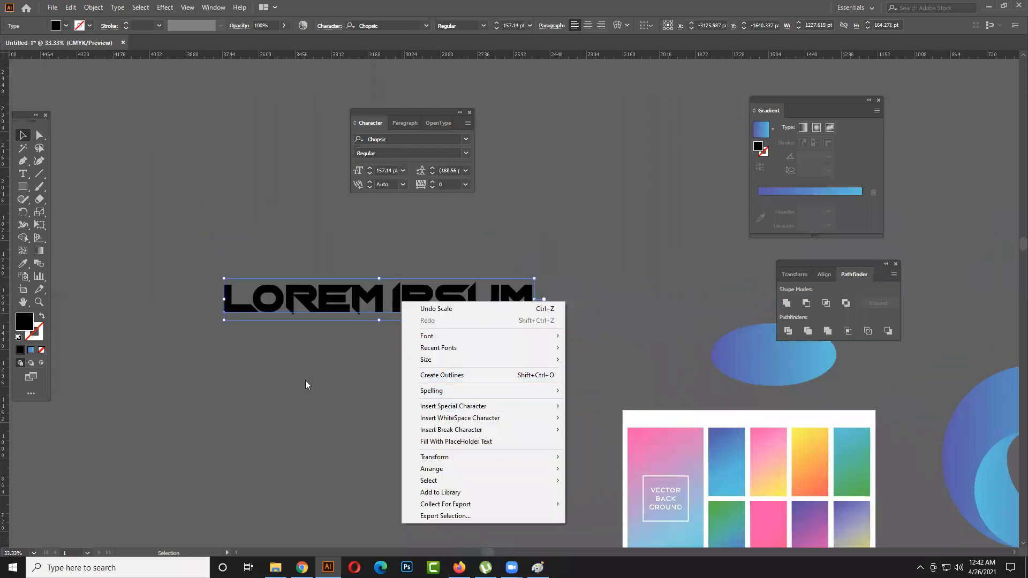
click(433, 380)
- Switch to Firefox, search for "what types of logo" in a new tab, and view the logo examples in 99designs' "The 7 types of logos" article
click(459, 567)
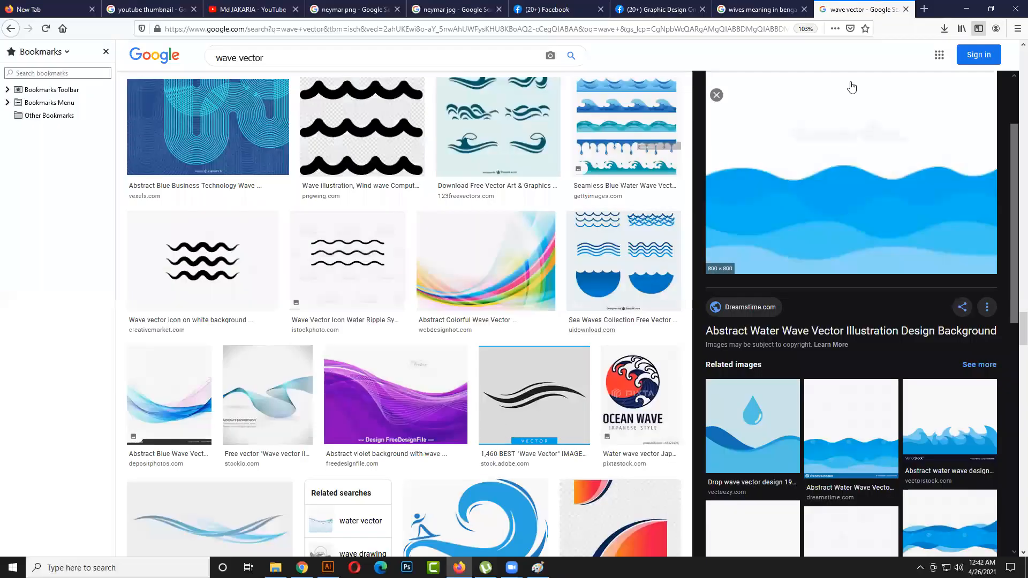
click(922, 11)
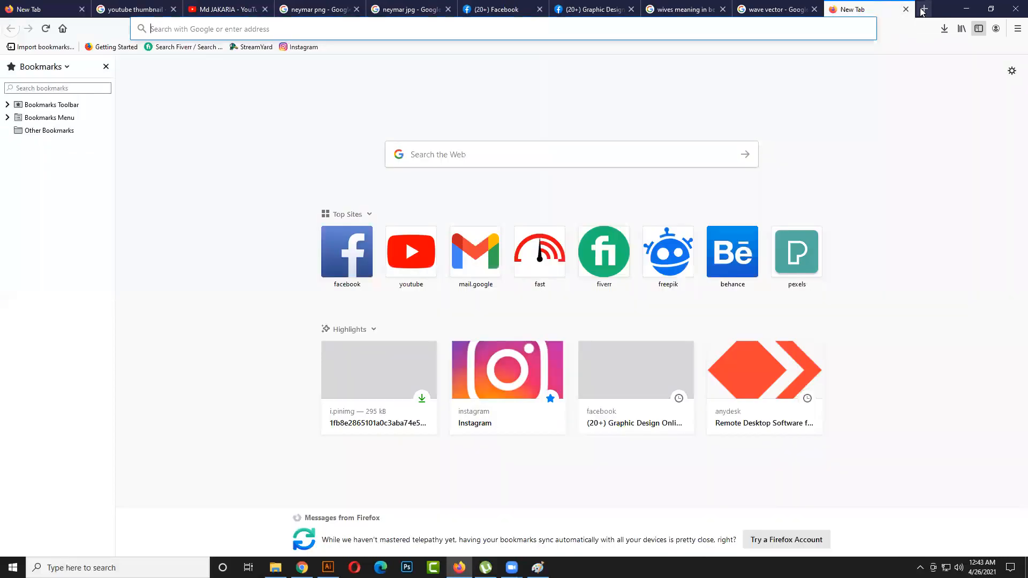
text(lo)
key(BackSpace)
key(BackSpace)
text(t)
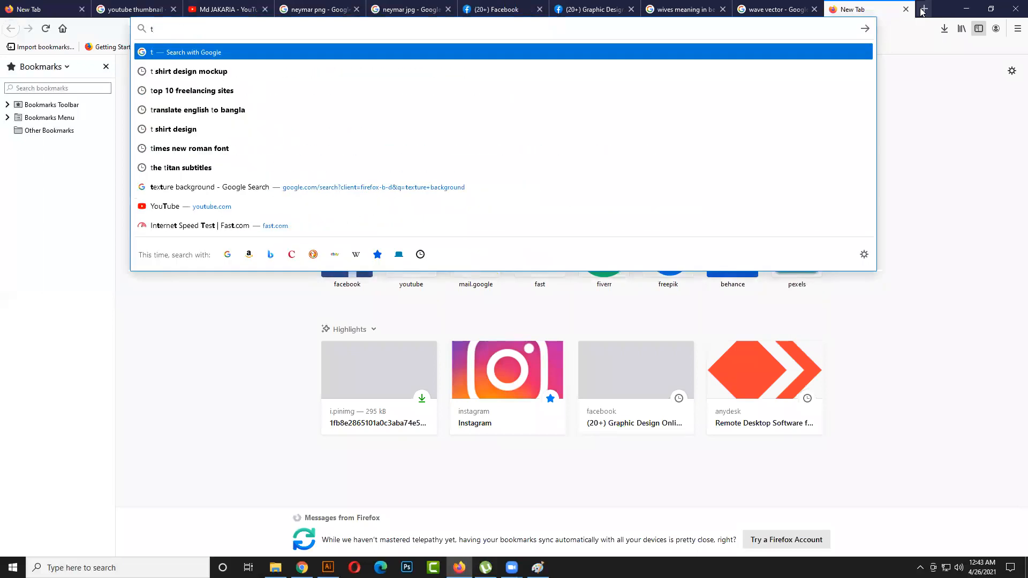
text(ypes)
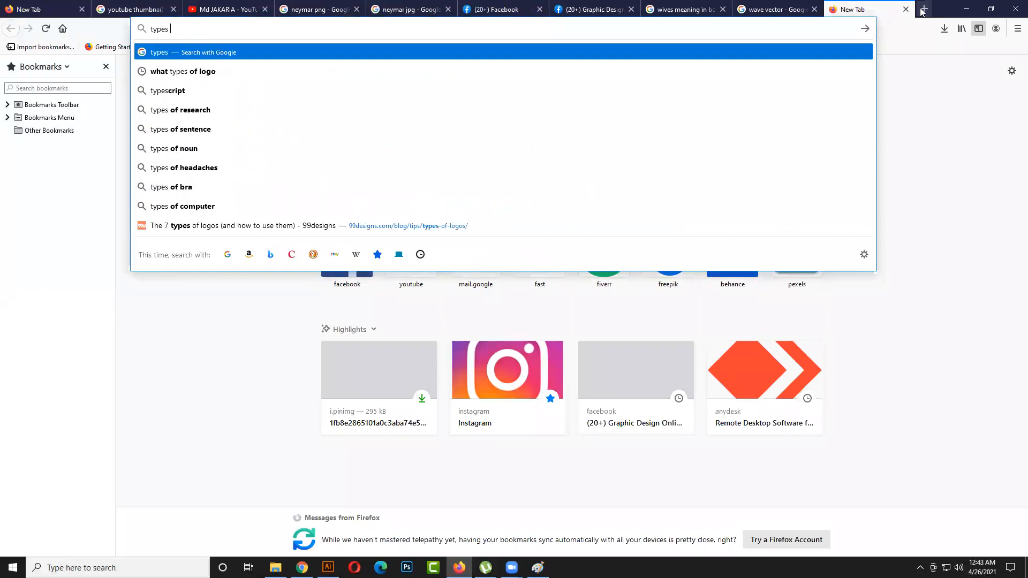
key(Down)
key(Return)
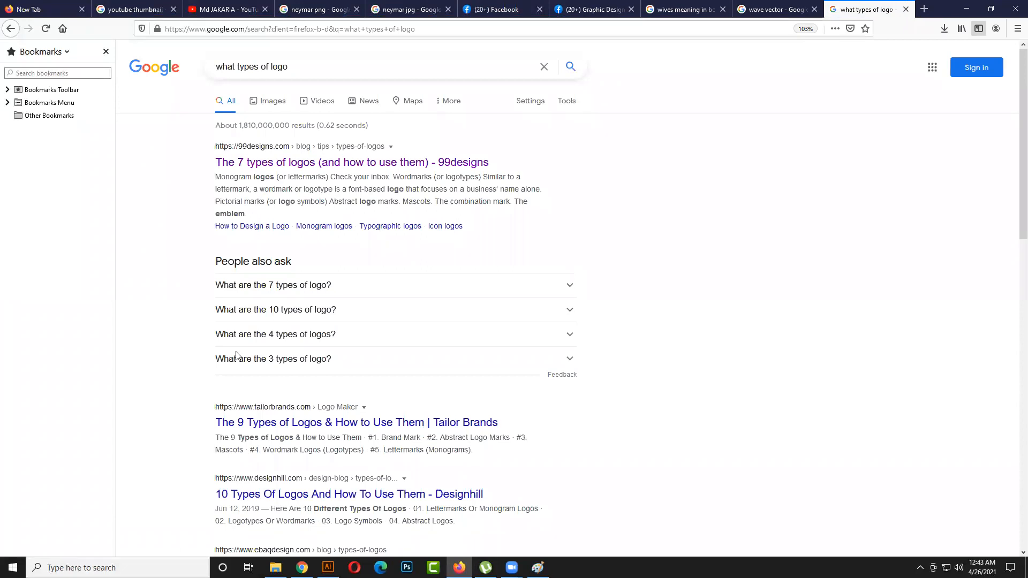
click(291, 169)
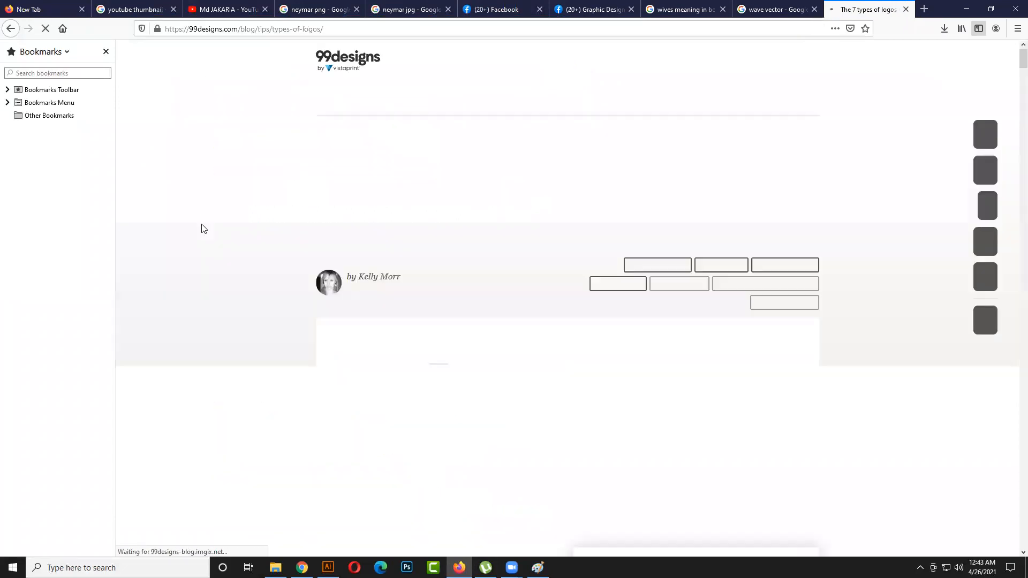
scroll(306, 305, down, 4)
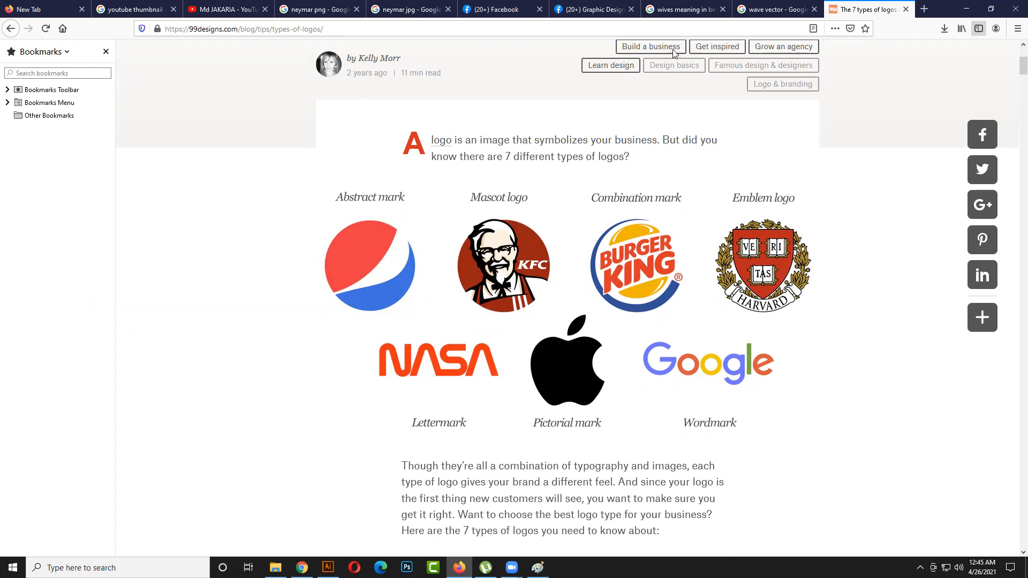
- Return to Illustrator and convert the LOREM IPSUM text to outlines
click(963, 9)
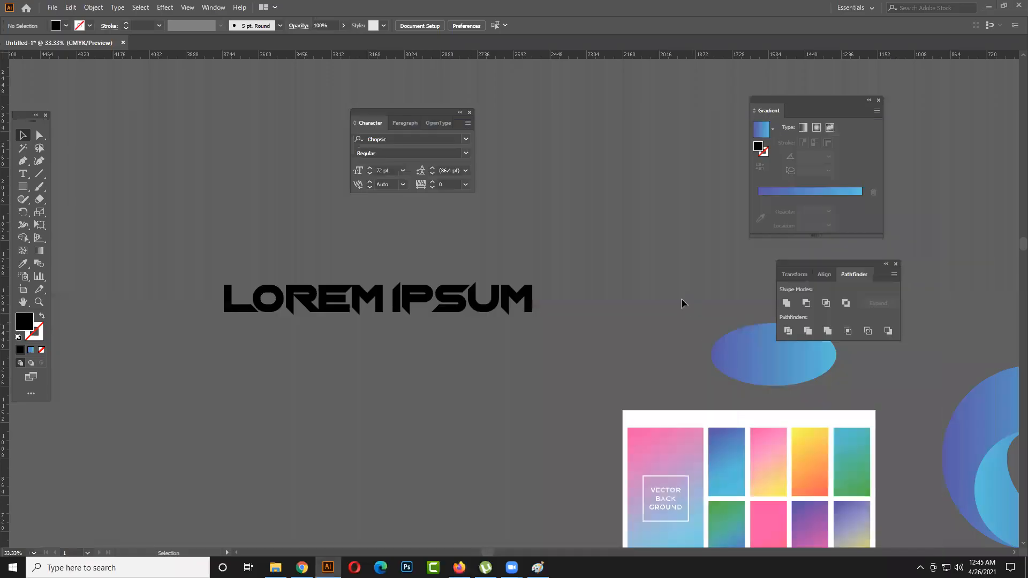
click(337, 311)
right_click(324, 309)
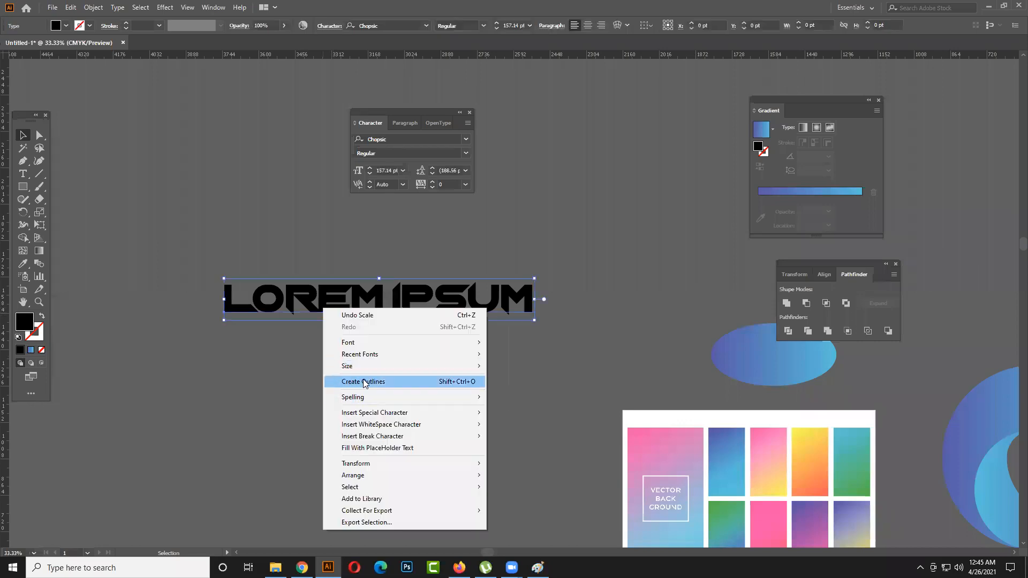
click(364, 381)
click(323, 361)
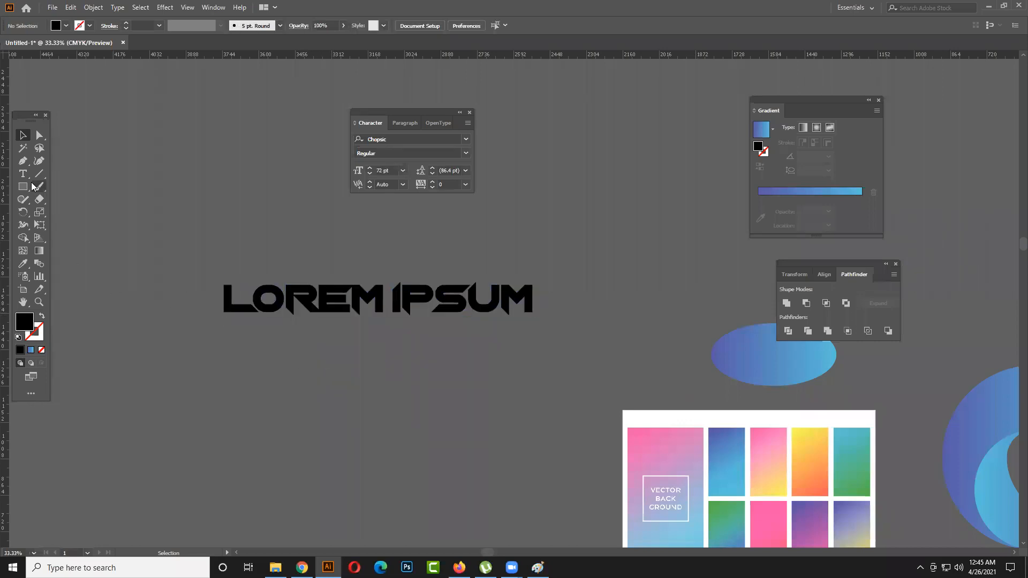
- Draw a closed black bar about 1254 by 98 pt with the Pen tool over the upper half of the outlined lettering
click(25, 161)
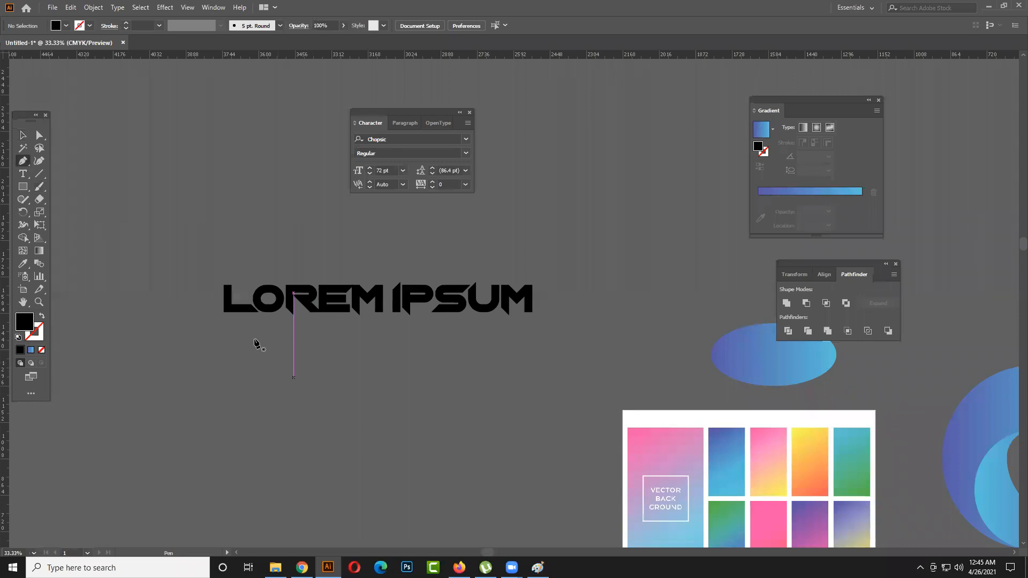
click(225, 297)
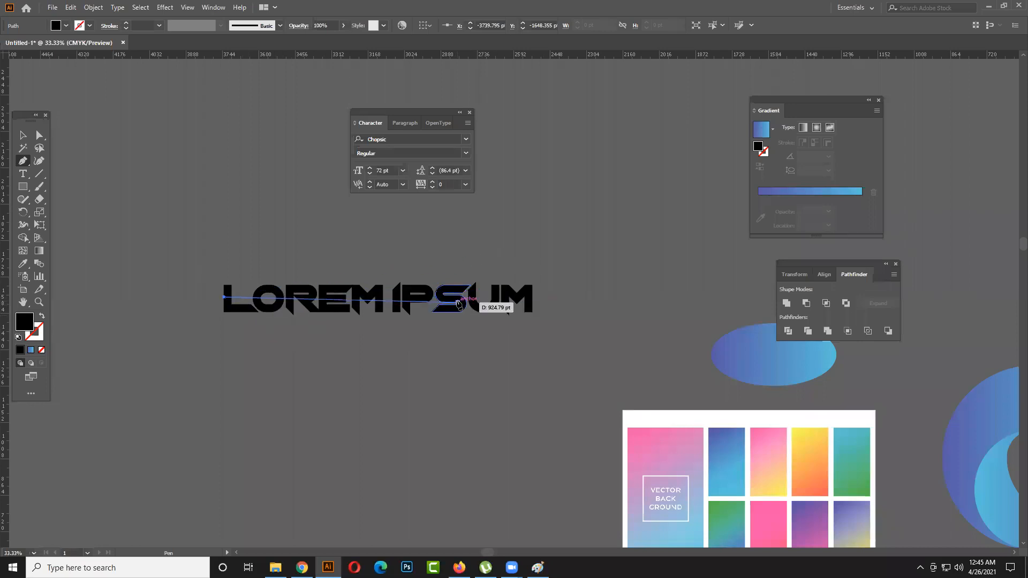
click(537, 297)
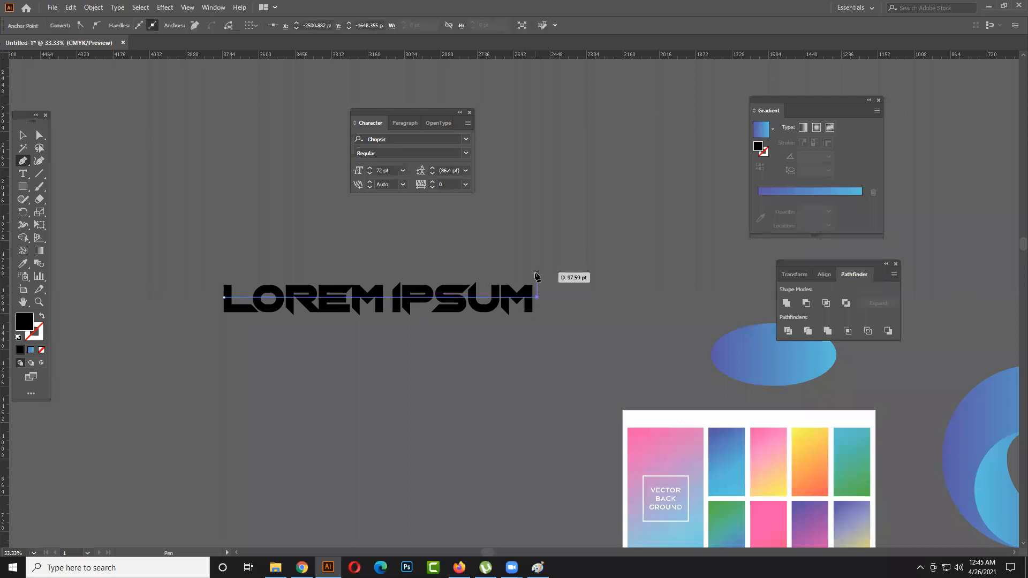
click(537, 273)
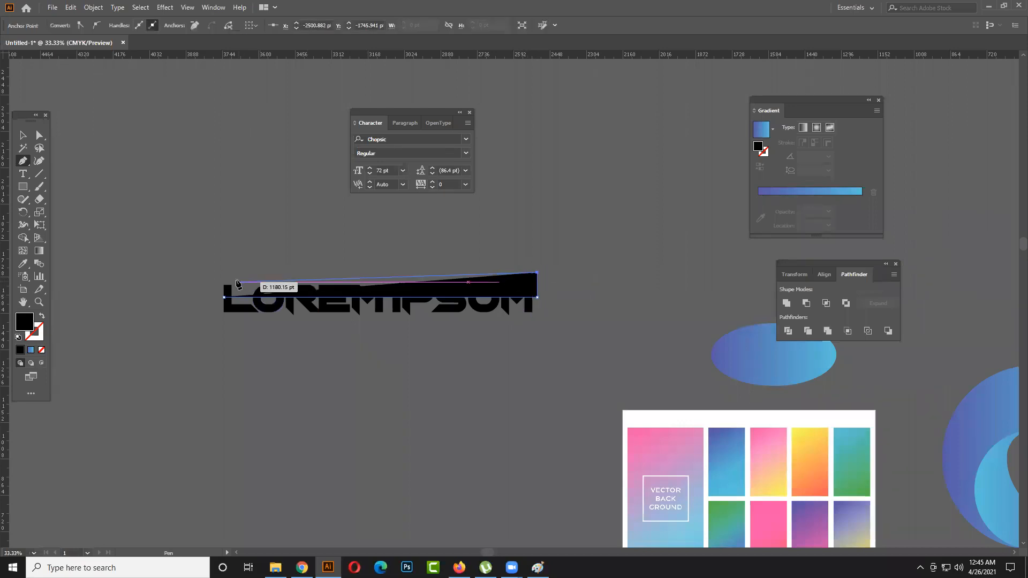
click(221, 273)
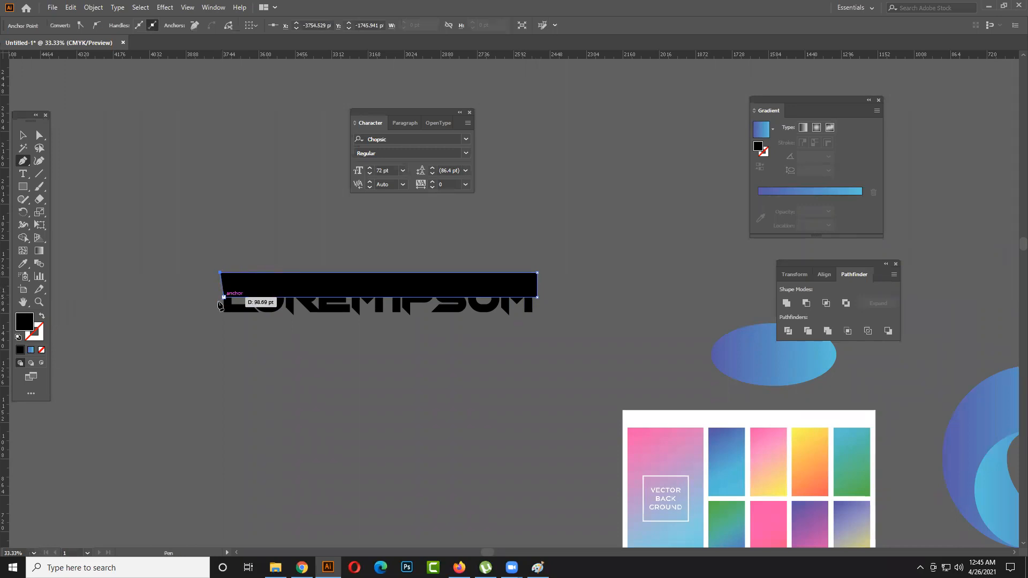
click(221, 298)
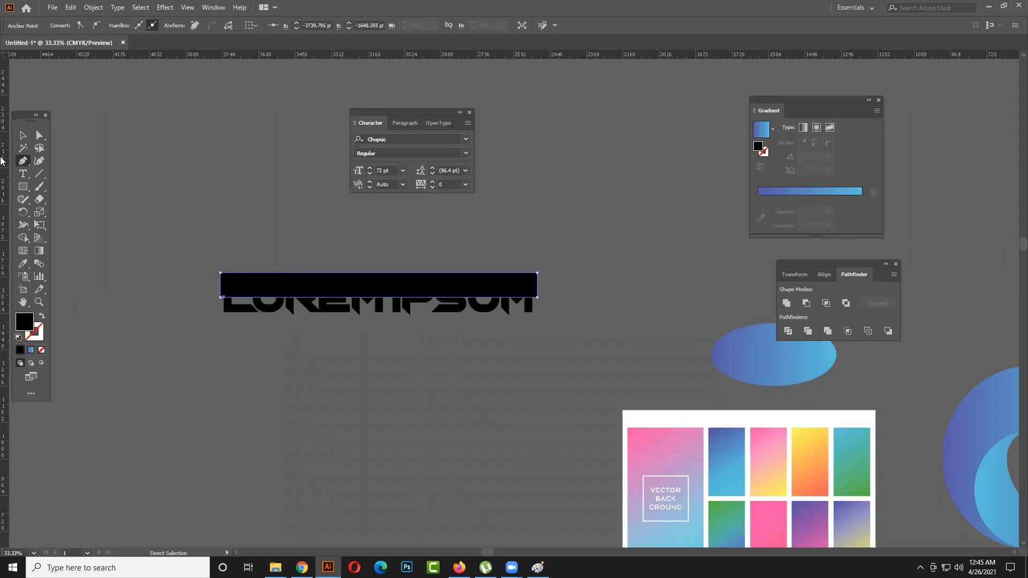
click(20, 137)
click(277, 266)
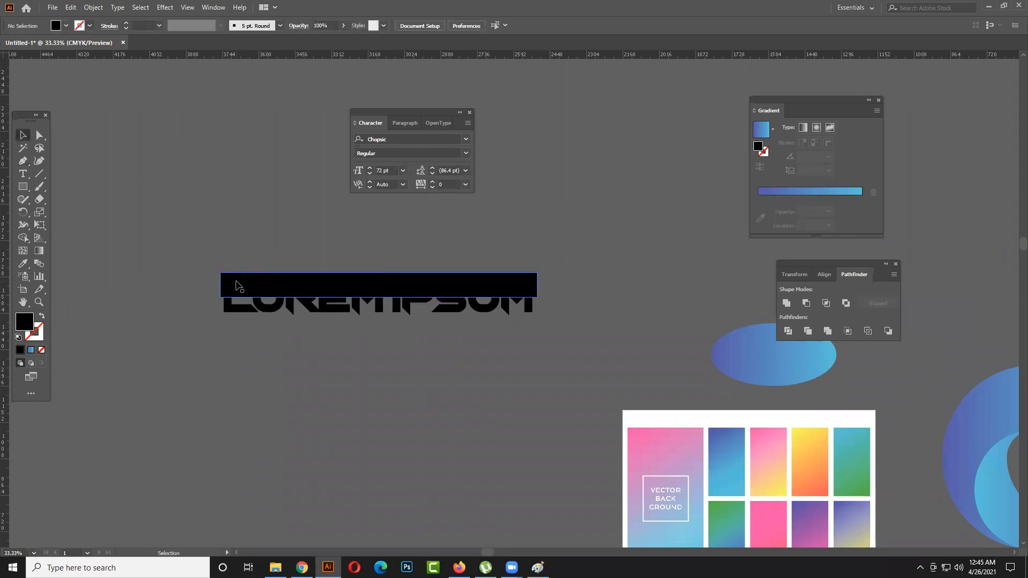
- Move the black bar about 235 pt up and slightly right, clear of the LOREM IPSUM lettering
drag(188, 261, 560, 298)
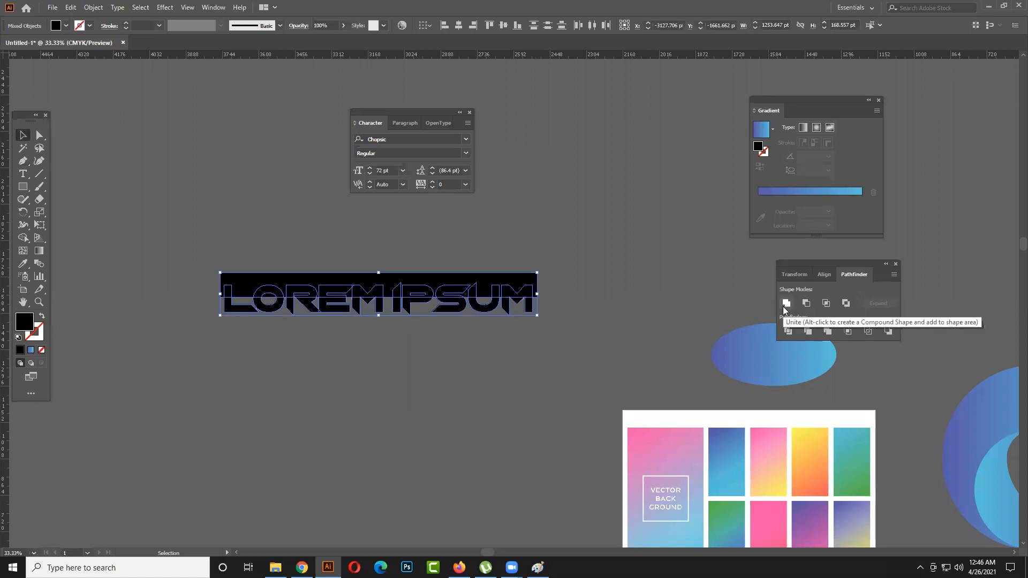
click(606, 345)
drag(505, 276, 519, 216)
- Draw a horizontal line segment about 1415 pt long through the middle of the LOREM IPSUM lettering
click(39, 173)
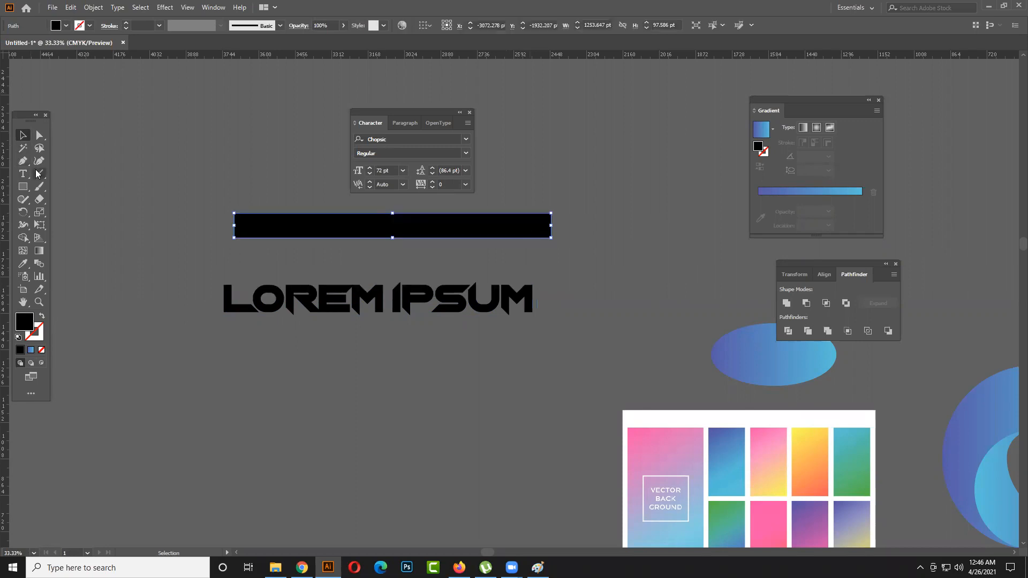
drag(196, 299, 551, 292)
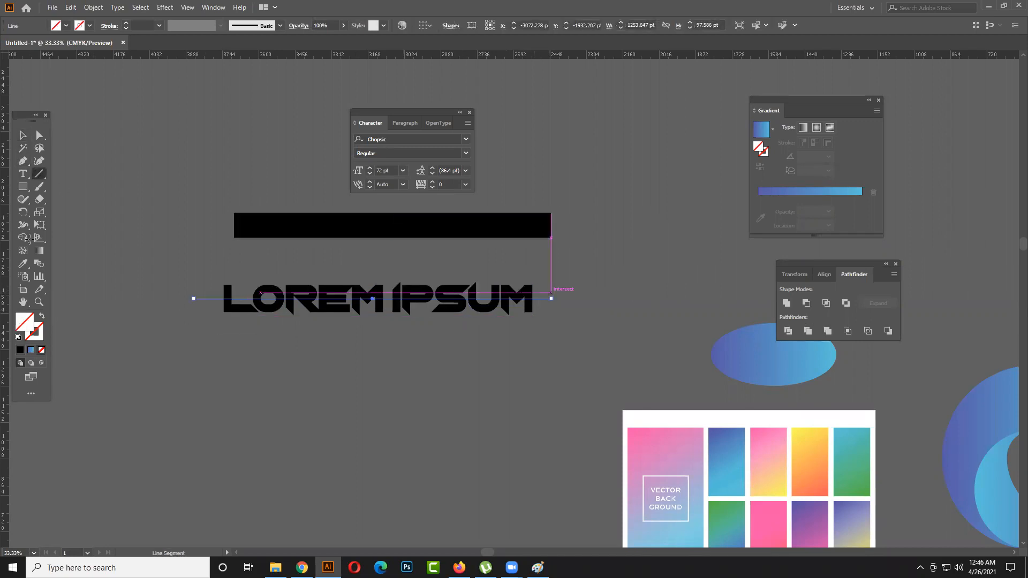
click(22, 137)
drag(176, 328, 537, 268)
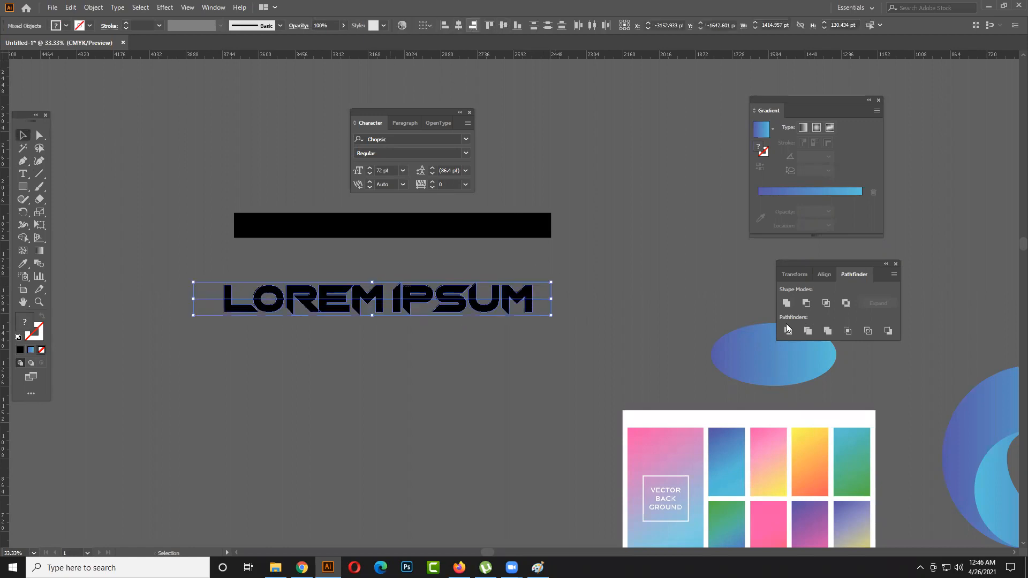
drag(556, 340, 242, 289)
key(a)
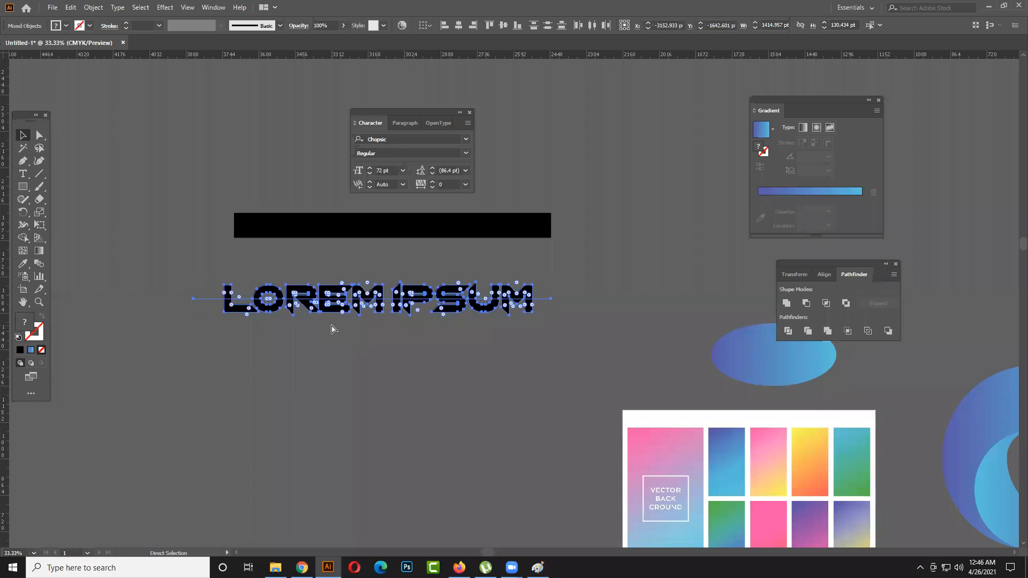
key(ctrl+v)
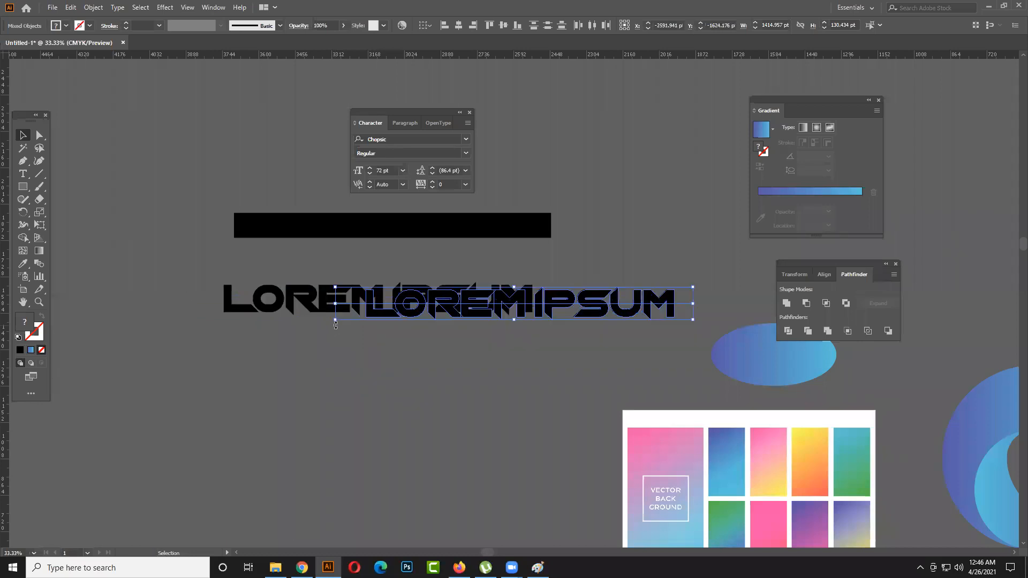
key(ctrl+z)
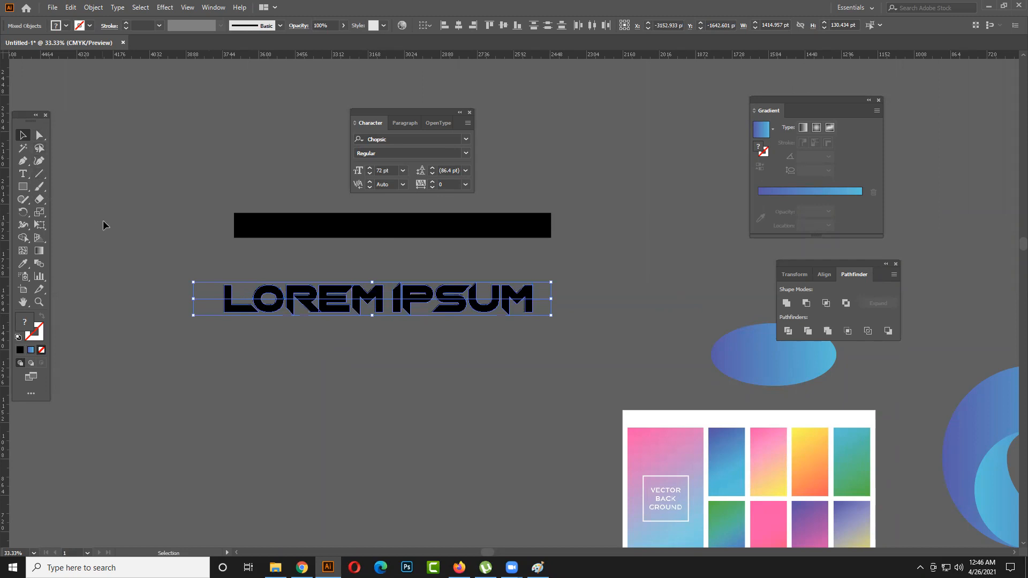
key(ctrl+z)
- Merge the lower halves of the LOREM IPSUM letters below the horizontal line with the Shape Builder tool
drag(194, 290, 557, 323)
key(shift+m)
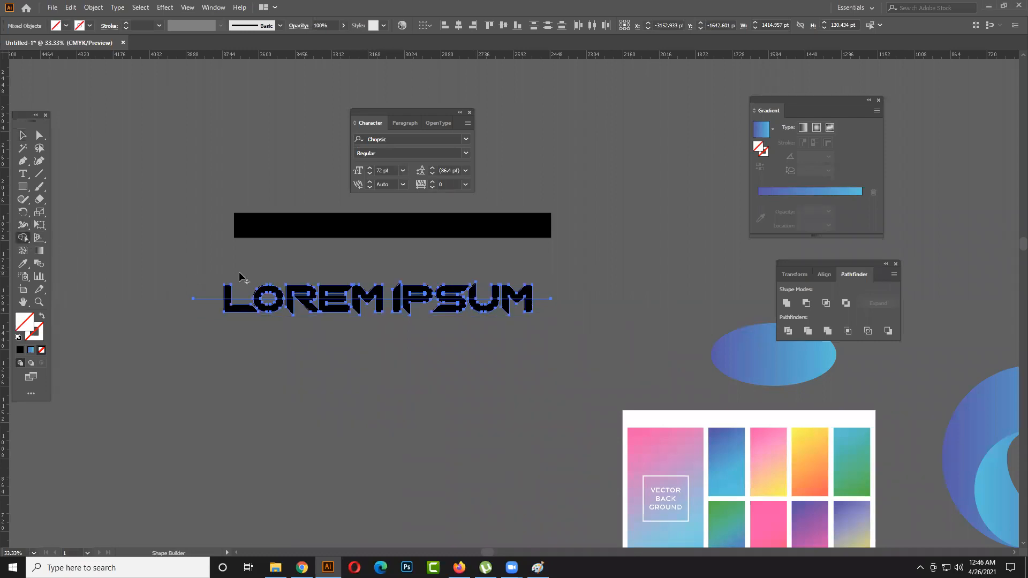
drag(190, 286, 218, 291)
click(578, 306)
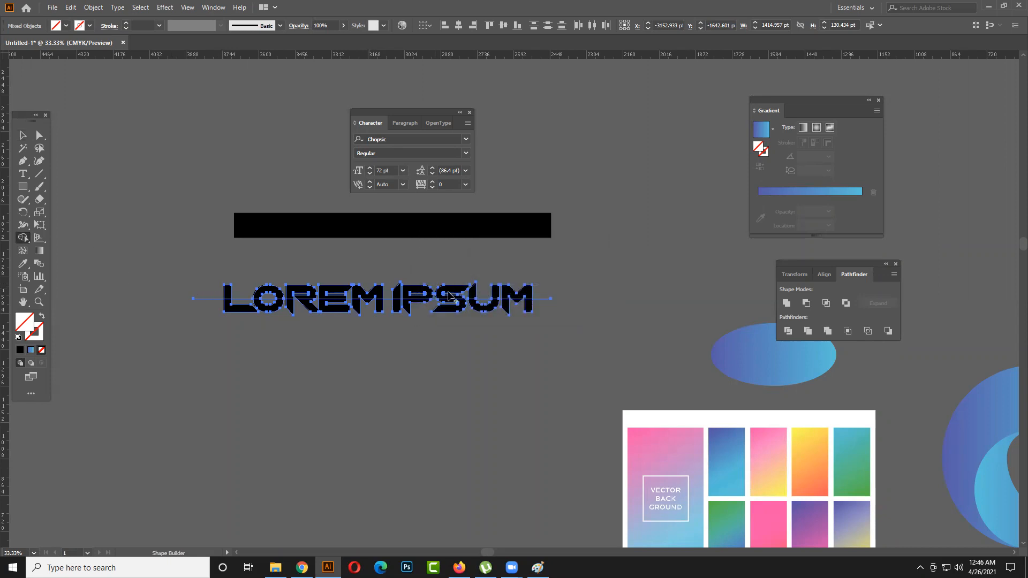
click(26, 243)
click(59, 238)
drag(214, 296, 549, 293)
key(v)
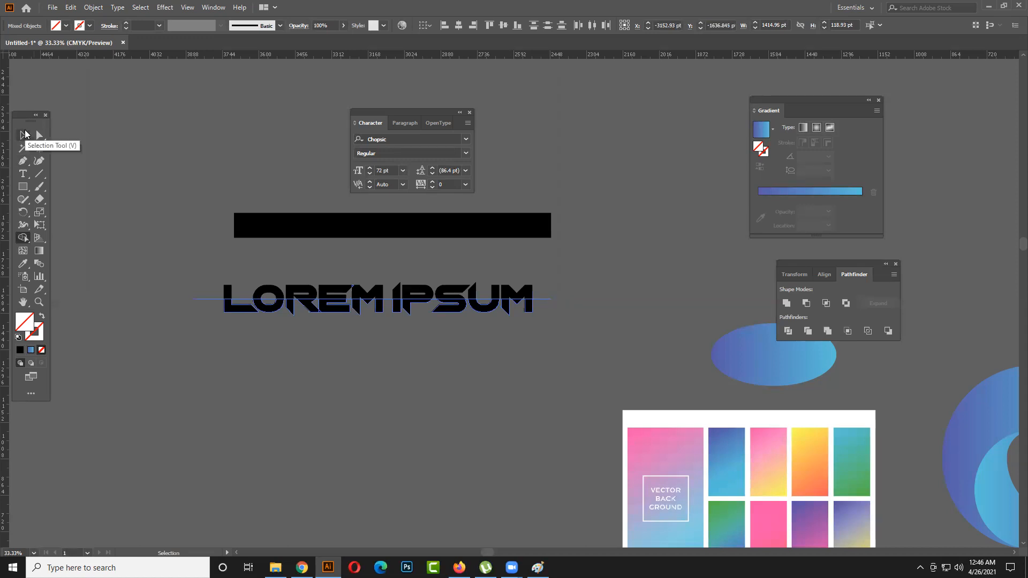
click(24, 134)
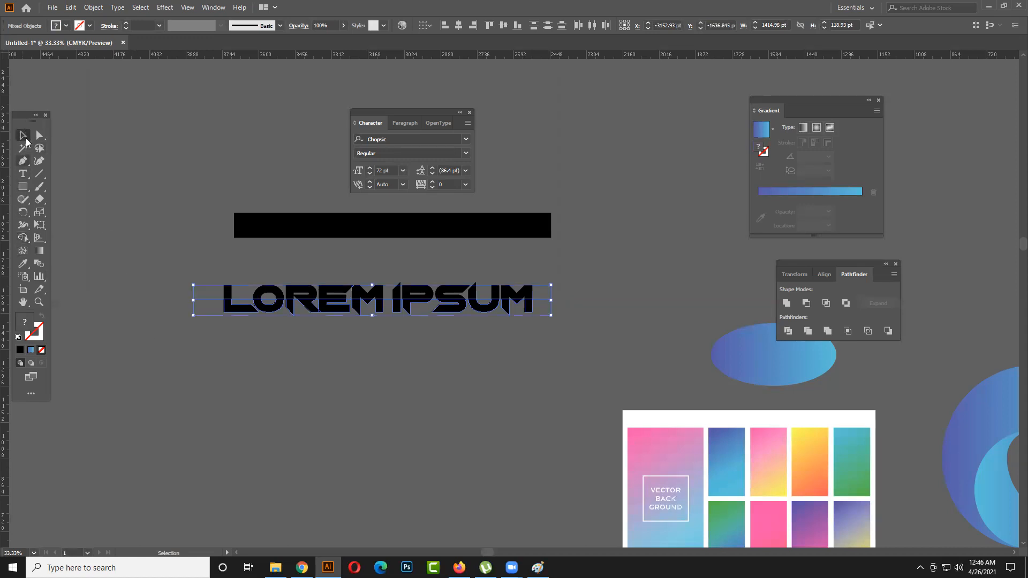
click(123, 241)
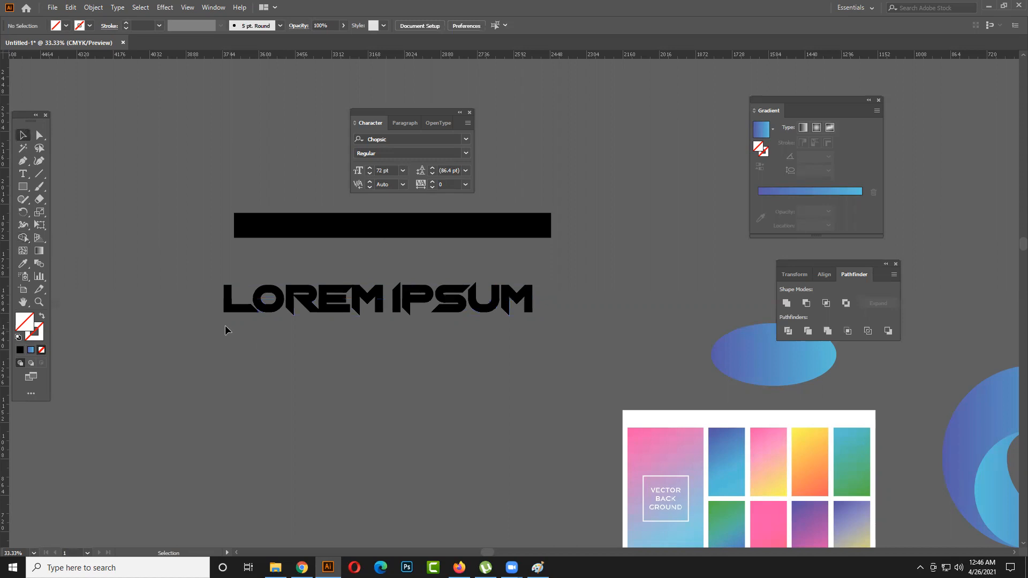
- Fill the merged lower half of the LOREM IPSUM lettering with the blue linear gradient
drag(515, 316, 536, 306)
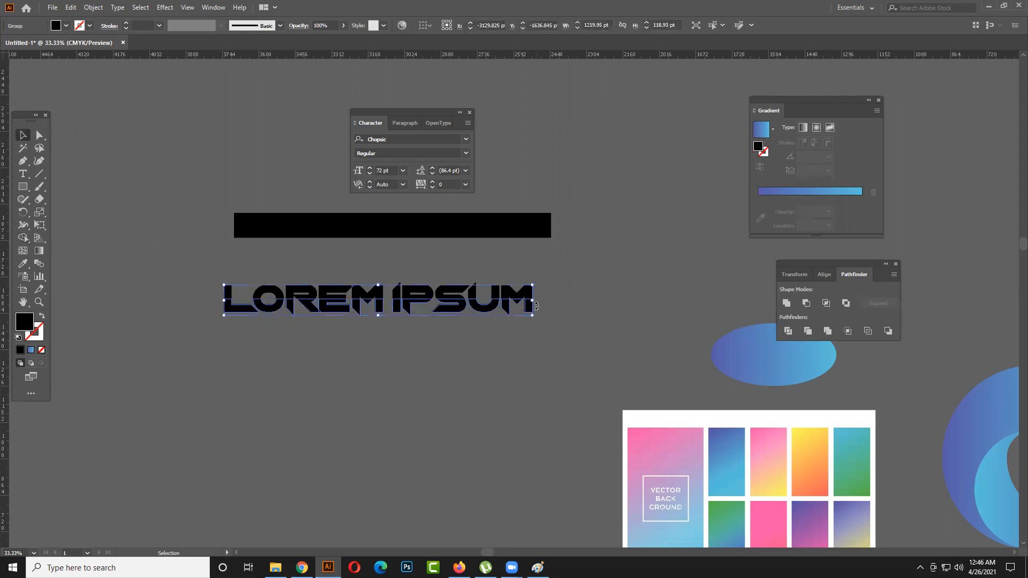
click(31, 349)
click(209, 380)
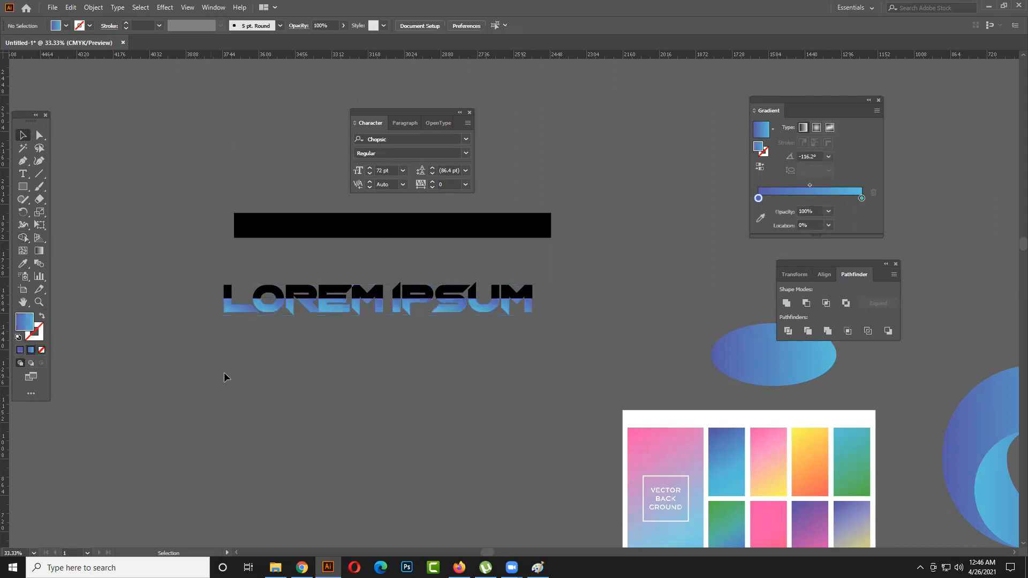
- Apply the blue linear gradient to the upper half too, so the entire LOREM IPSUM lettering uses it
scroll(378, 346, up, 1)
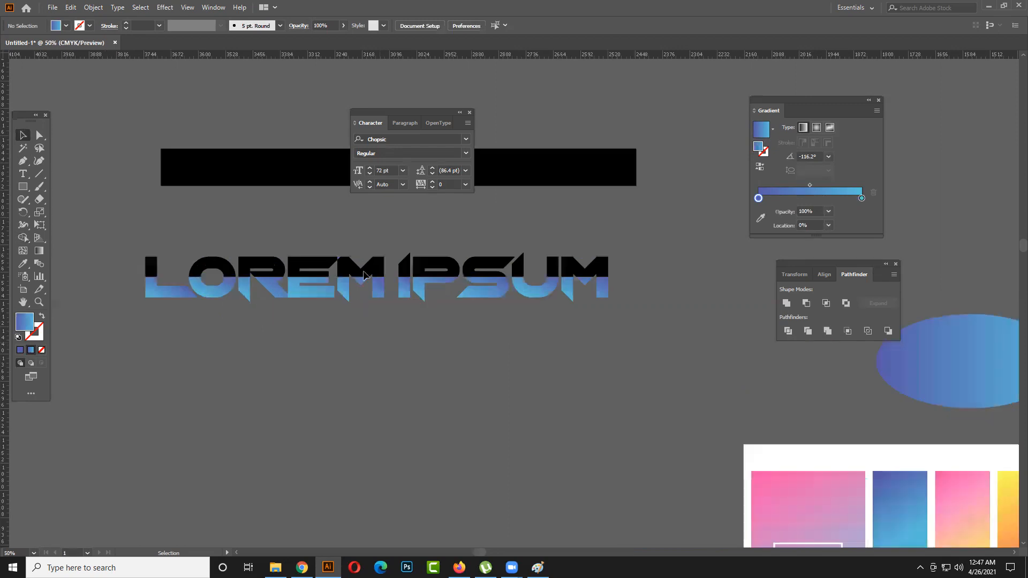
key(ctrl+alt+2)
click(328, 362)
click(130, 277)
key(Delete)
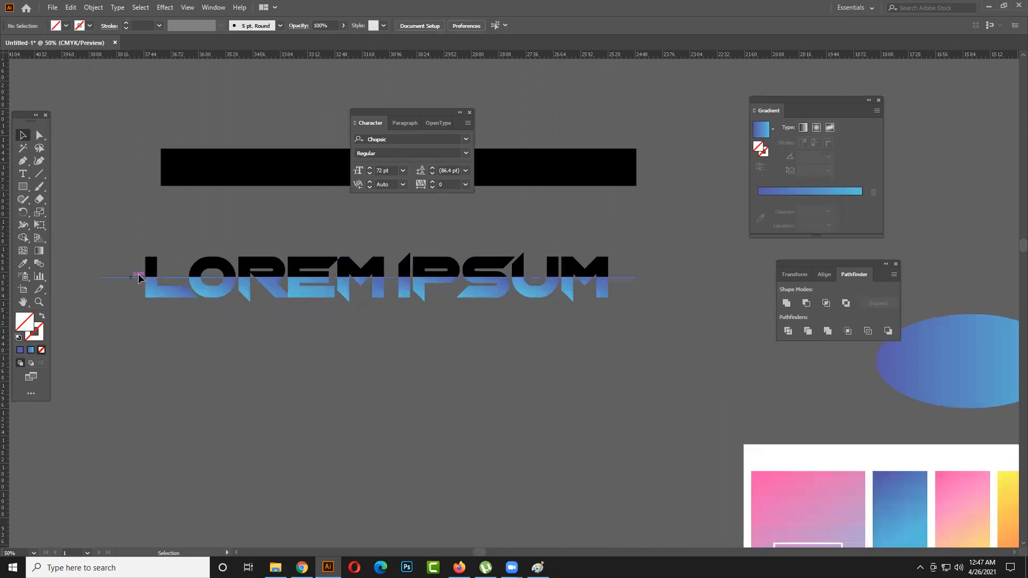
drag(138, 236, 633, 269)
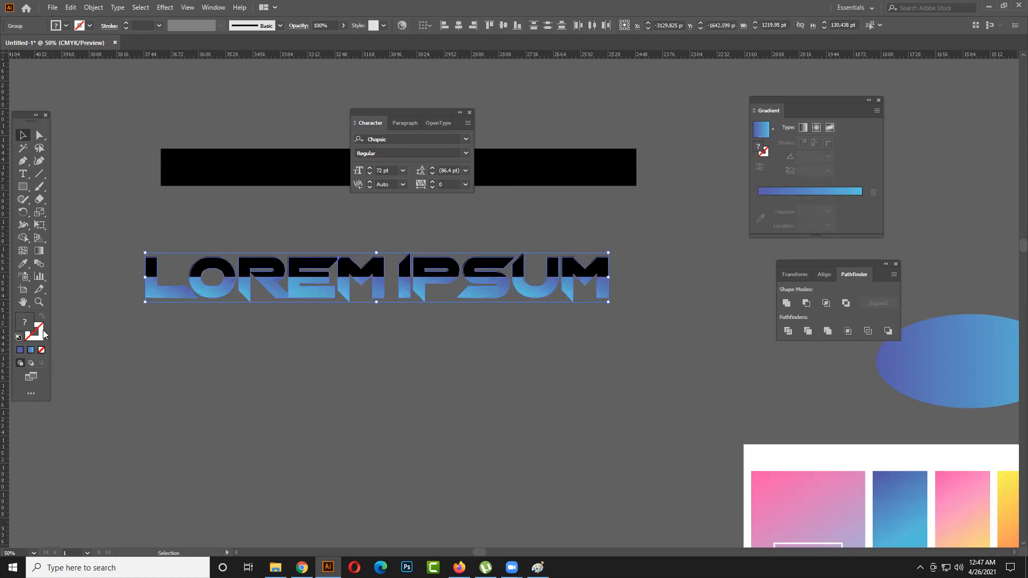
click(378, 249)
drag(95, 246, 620, 268)
click(31, 350)
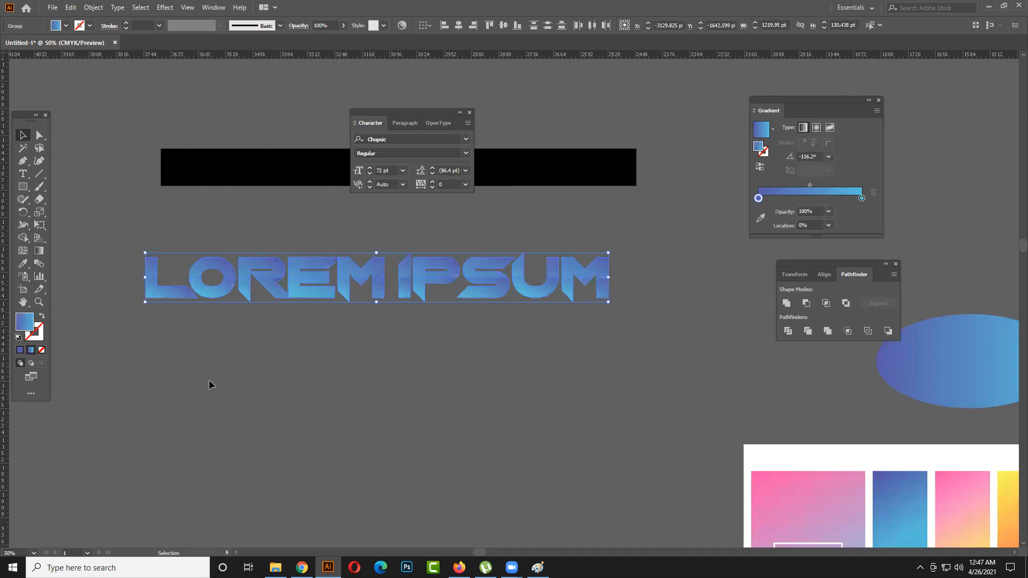
click(272, 388)
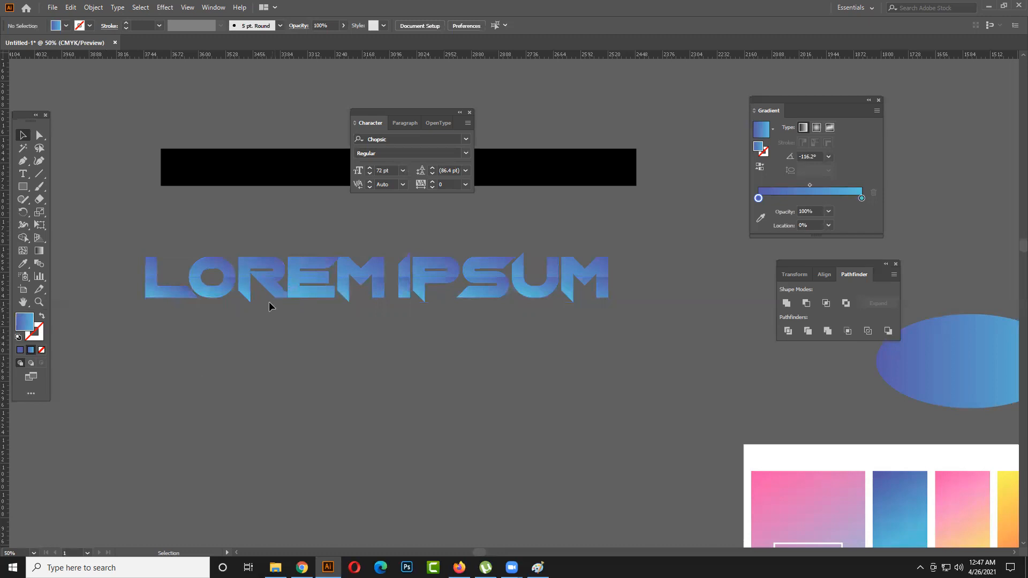
- Move the lower half of the sliced lettering about 196 pt down, and undo the move
drag(231, 296, 230, 362)
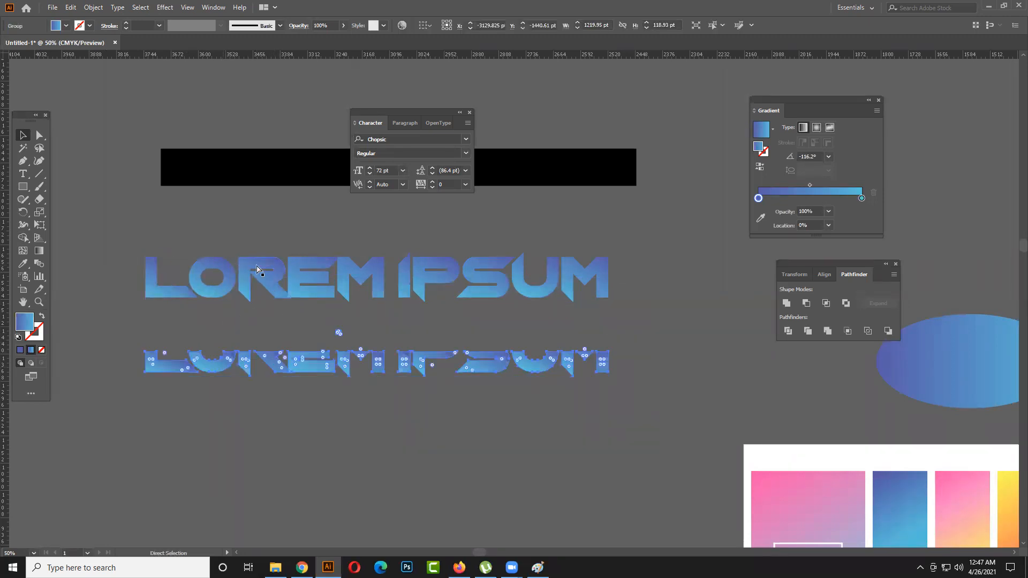
key(ctrl+z)
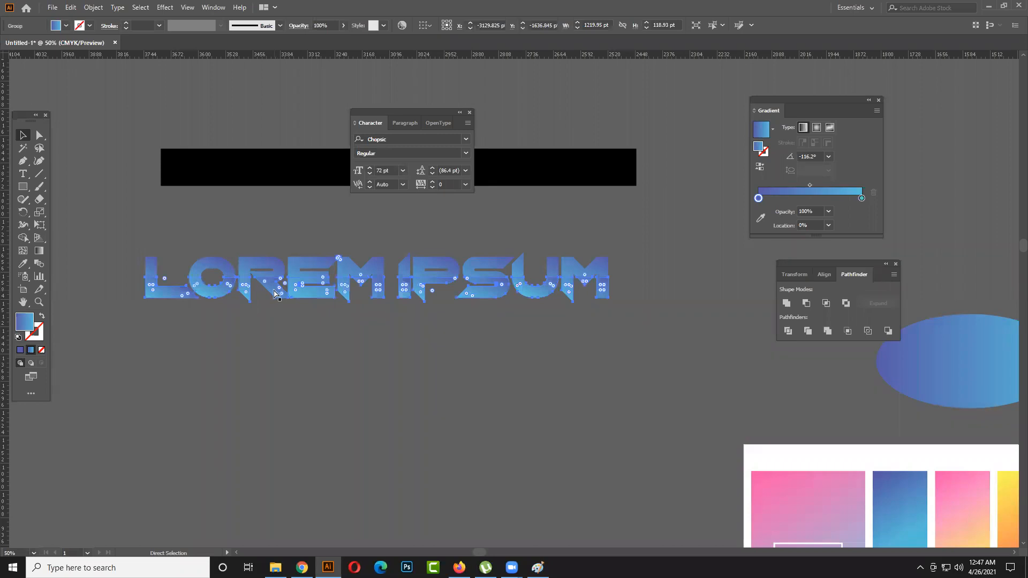
click(301, 322)
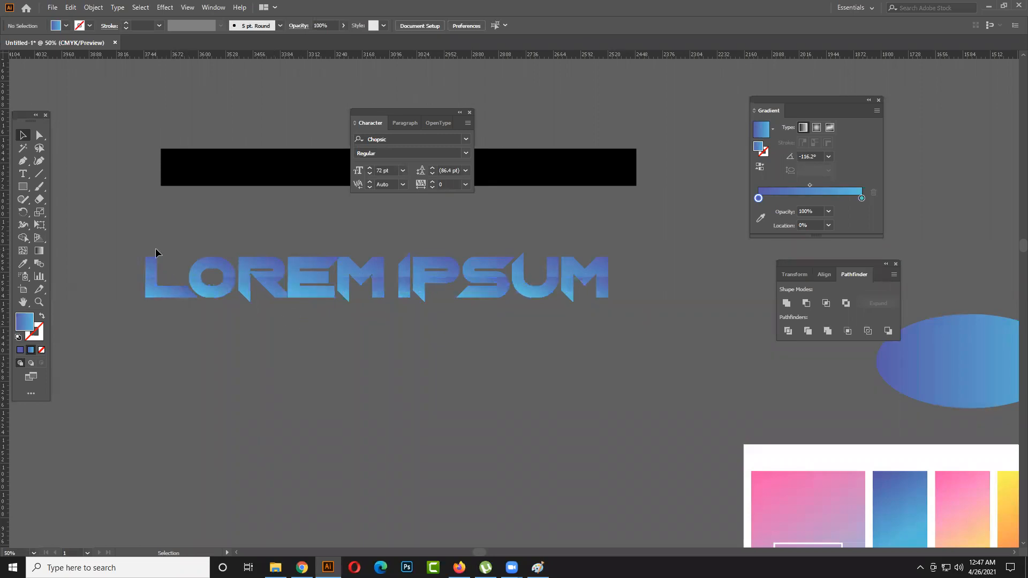
- Merge the upper halves of the LOREM IPSUM letters above the line with the Shape Builder tool
click(623, 304)
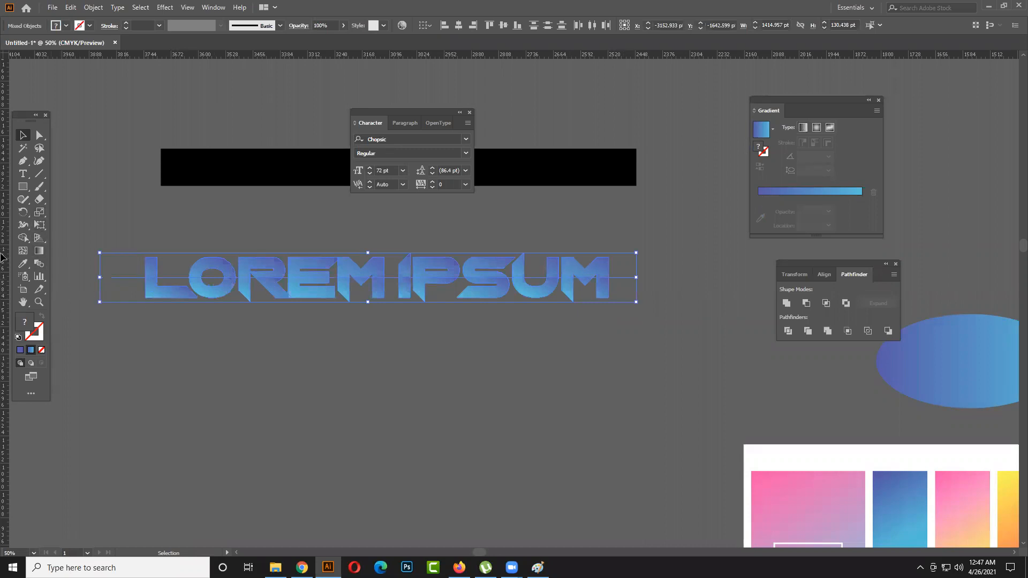
click(20, 242)
drag(123, 294, 602, 294)
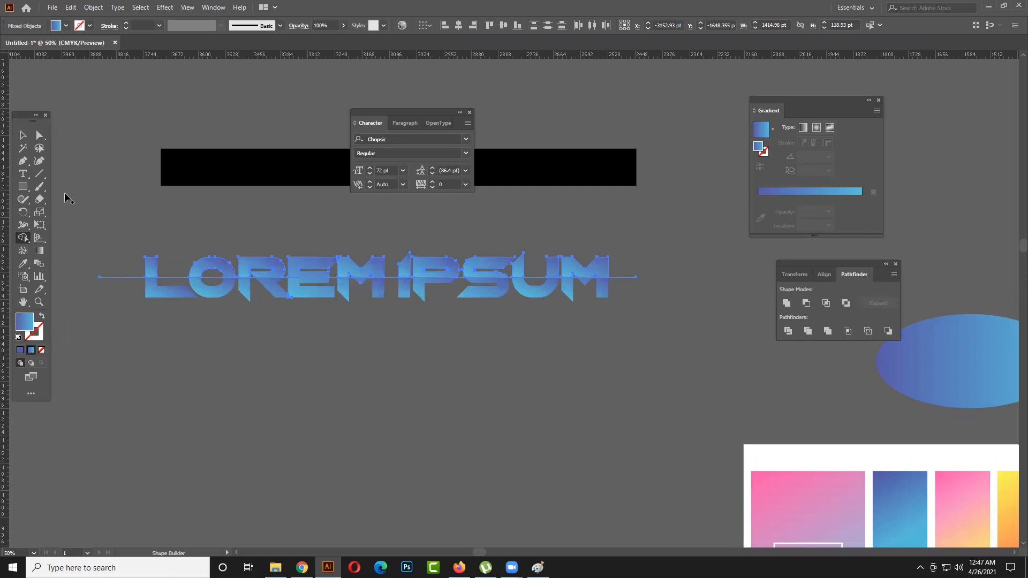
key(v)
click(237, 371)
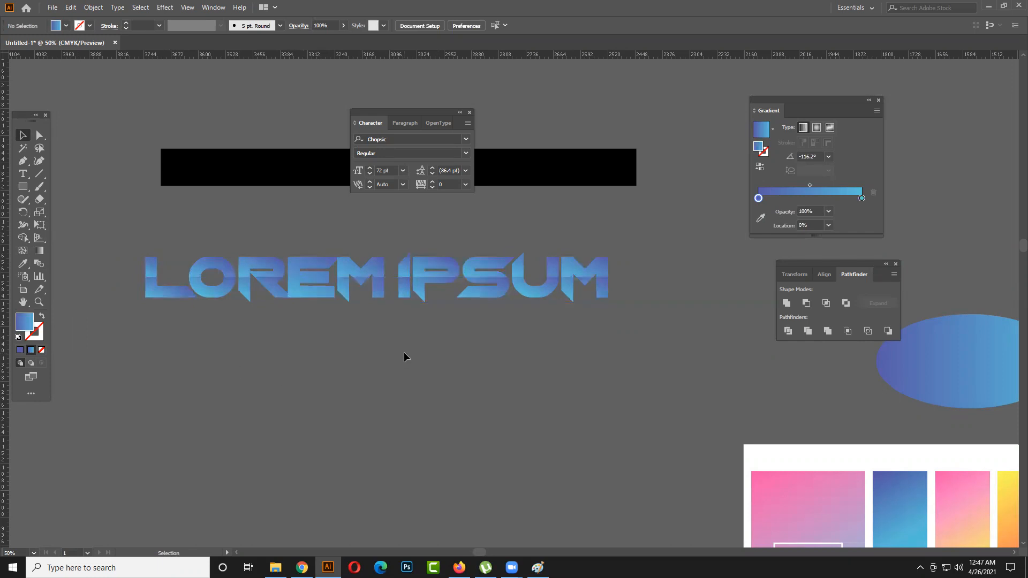
- Move the lower half of the gradient lettering about 103 pt down and slightly left, and undo the move
scroll(406, 357, down, 2)
scroll(405, 355, up, 1)
key(space)
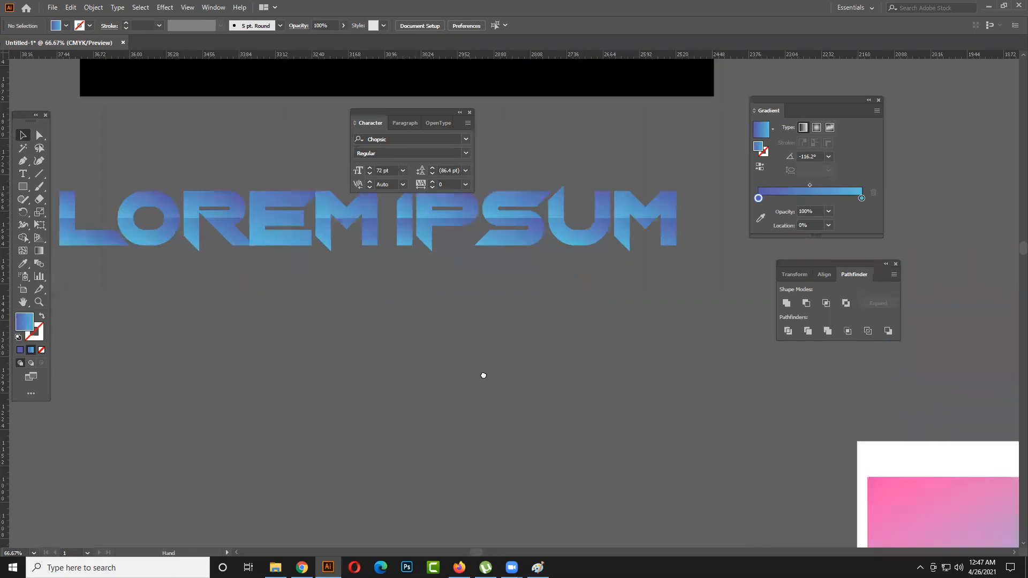
drag(483, 375, 567, 461)
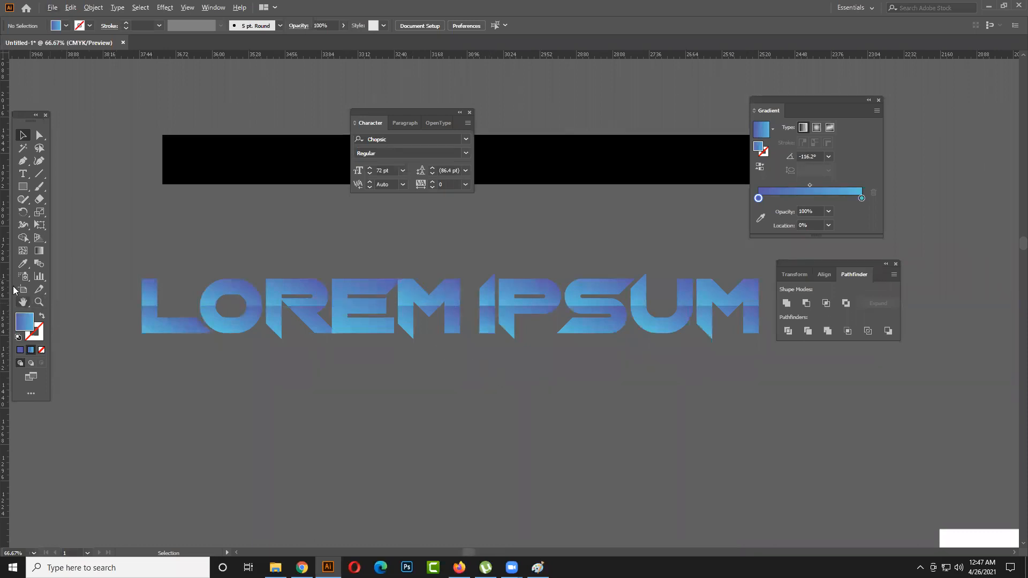
click(23, 238)
key(v)
click(318, 298)
click(386, 389)
click(317, 329)
click(326, 386)
drag(318, 326, 312, 379)
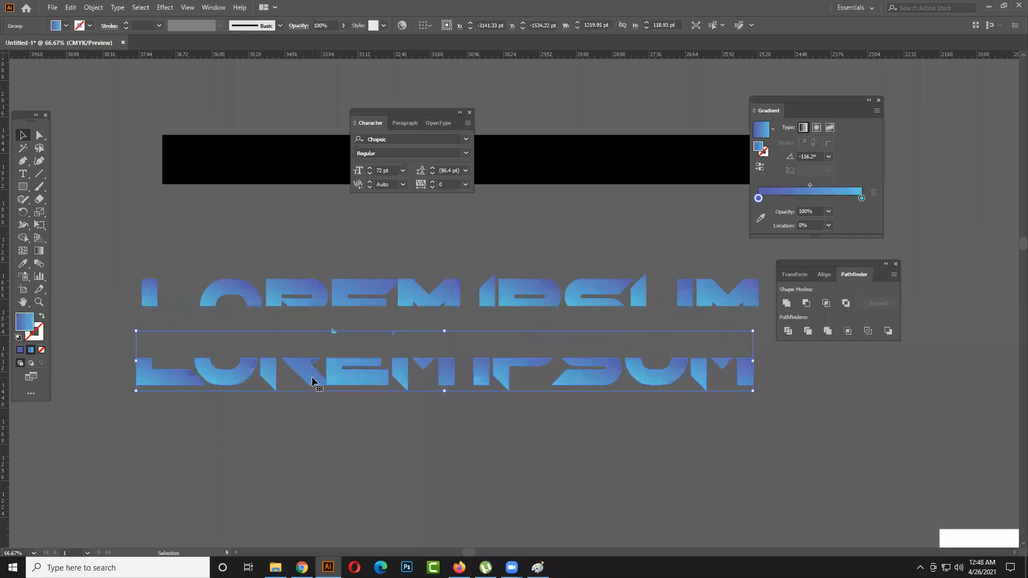
click(377, 429)
key(ctrl+z)
click(415, 388)
click(406, 326)
click(454, 394)
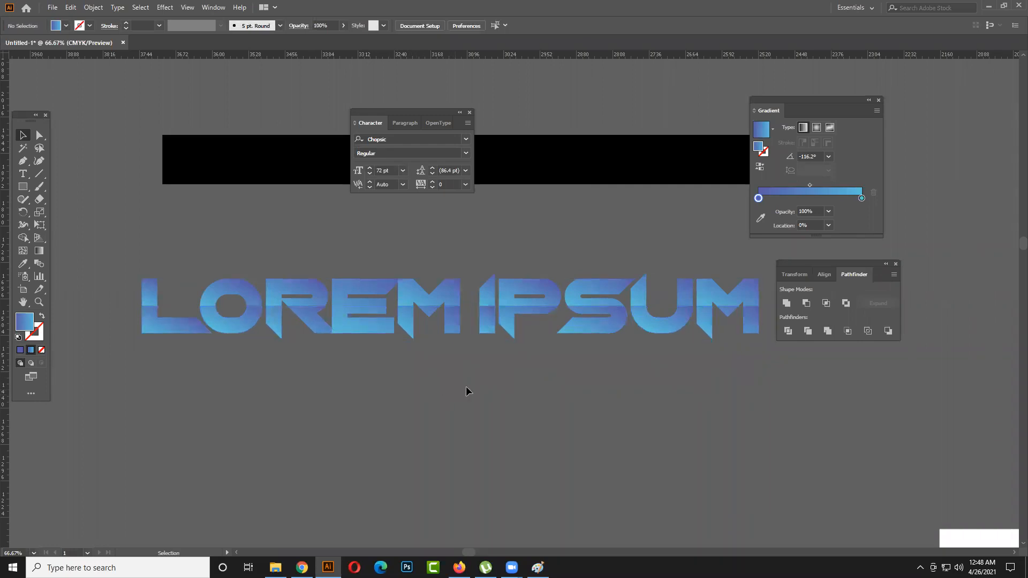
- Switch to Firefox and look over the logo examples in the 99designs article on the 7 types of logos
scroll(522, 394, down, 1)
drag(583, 395, 386, 359)
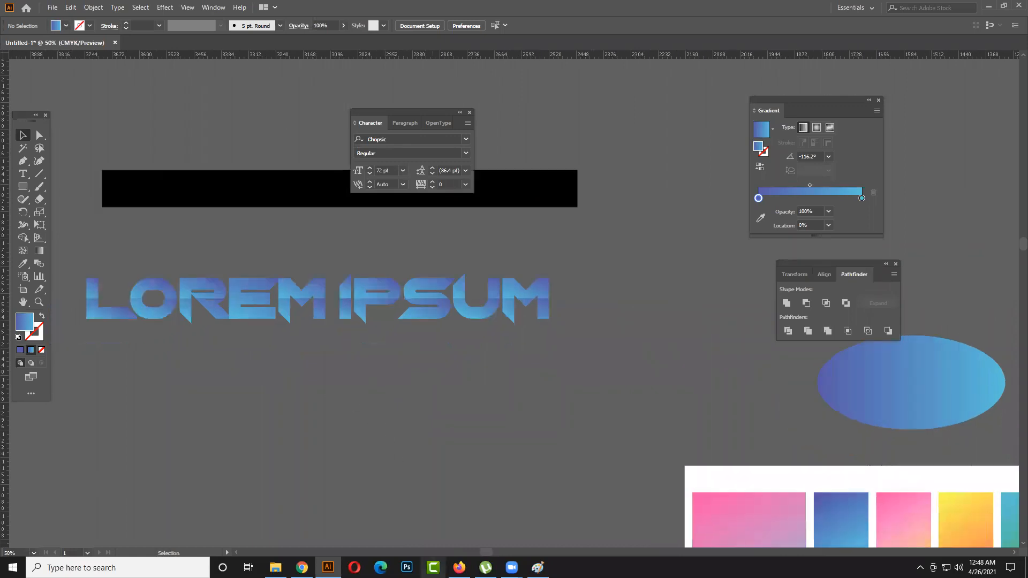
mouse_move(459, 567)
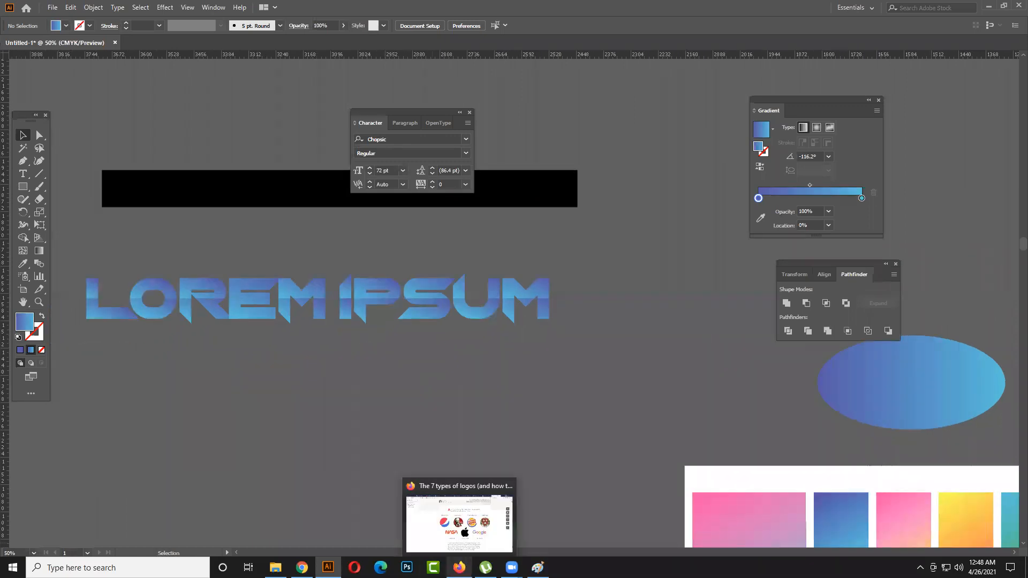
click(445, 547)
scroll(438, 326, down, 8)
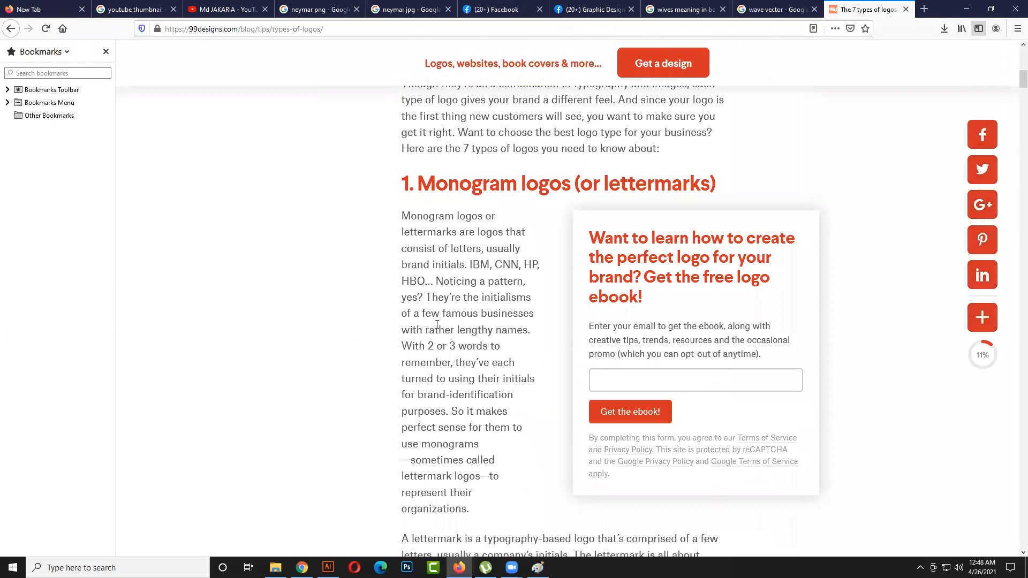
scroll(557, 236, up, 8)
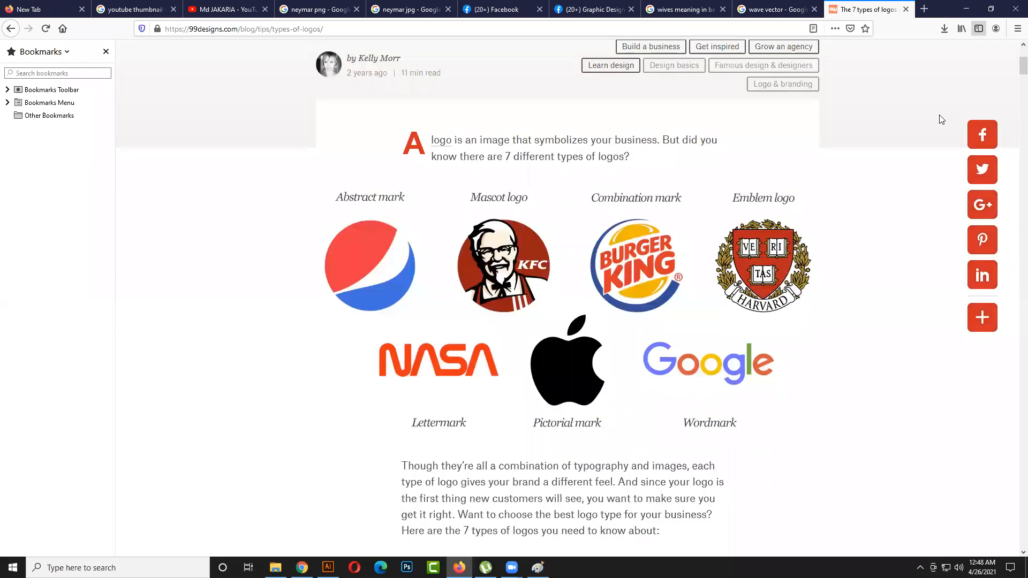
- Search Google for "logo design" in a new browser tab
click(924, 9)
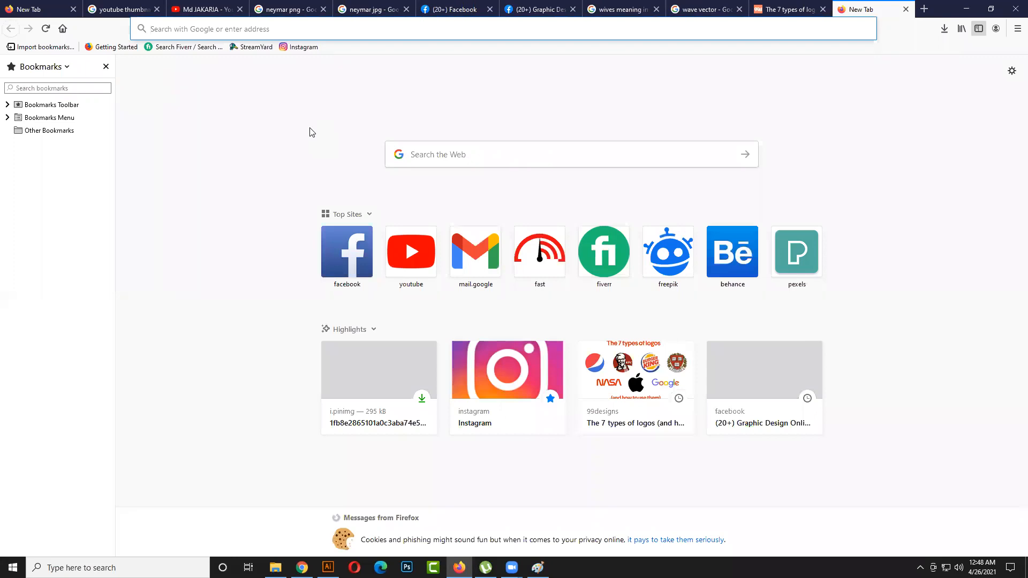
text(logo)
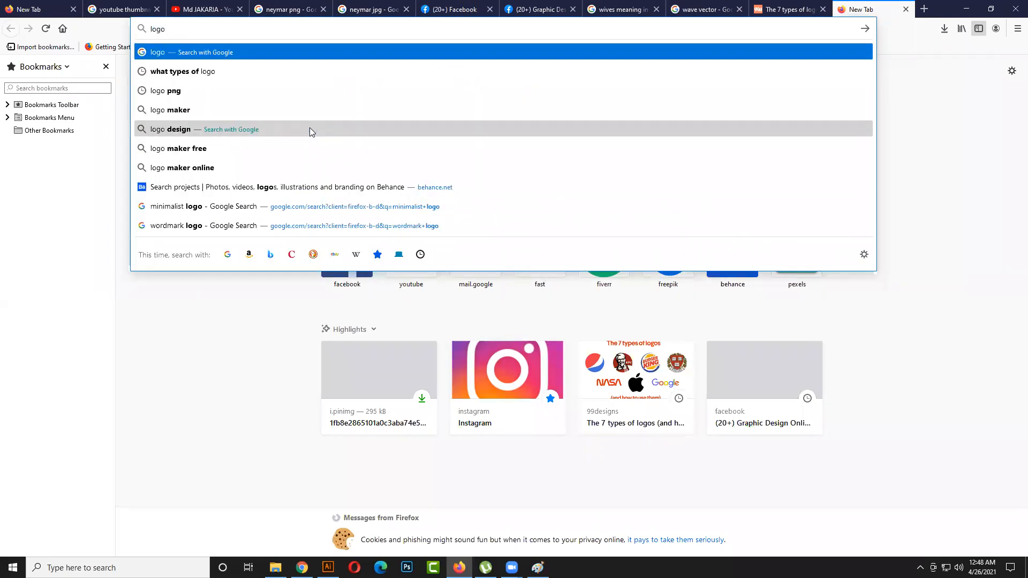
text( f)
key(BackSpace)
text(de)
key(Down)
key(Down)
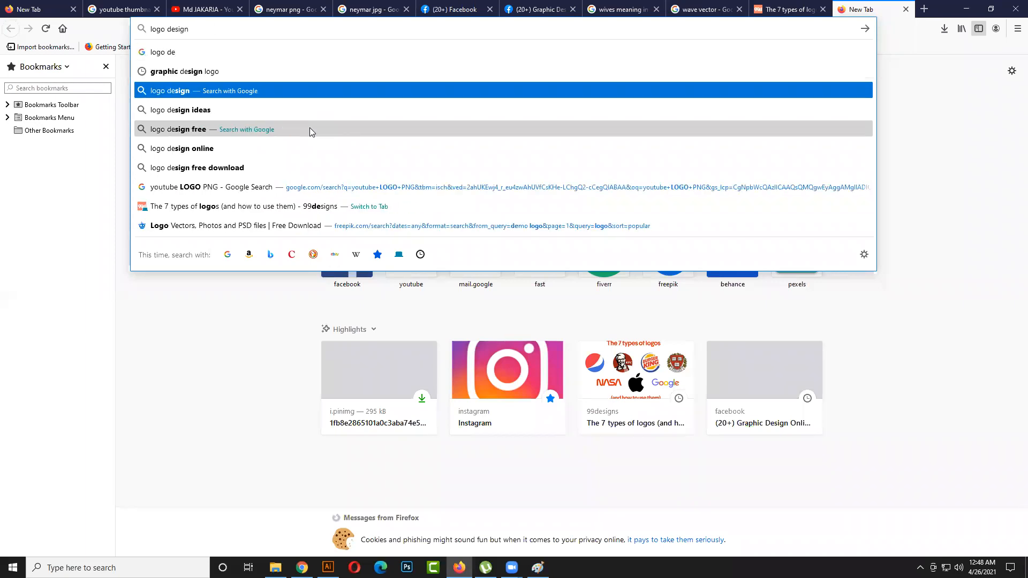
key(Return)
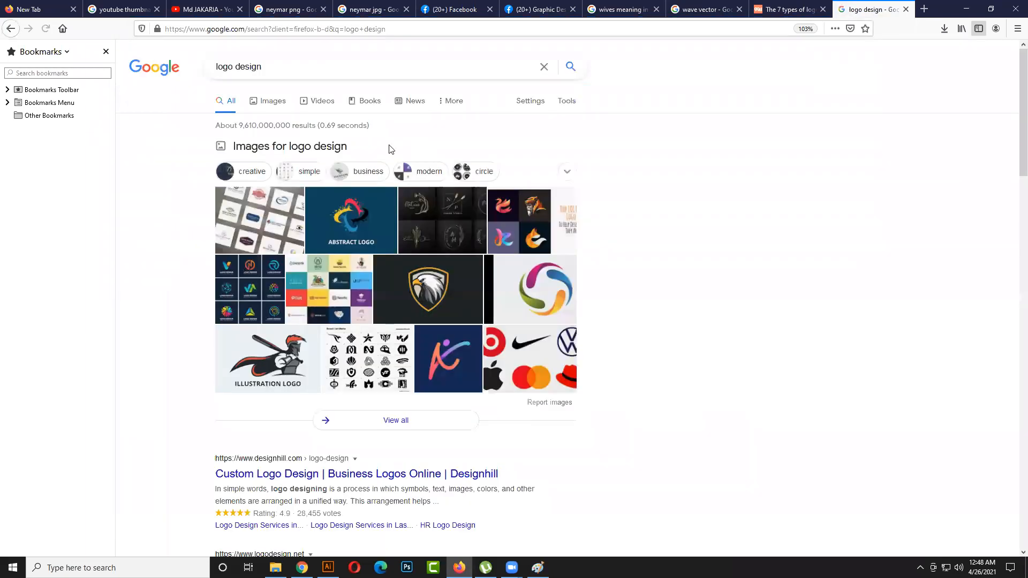
- Refine the search to "logo design ideas" and show its image results
click(294, 67)
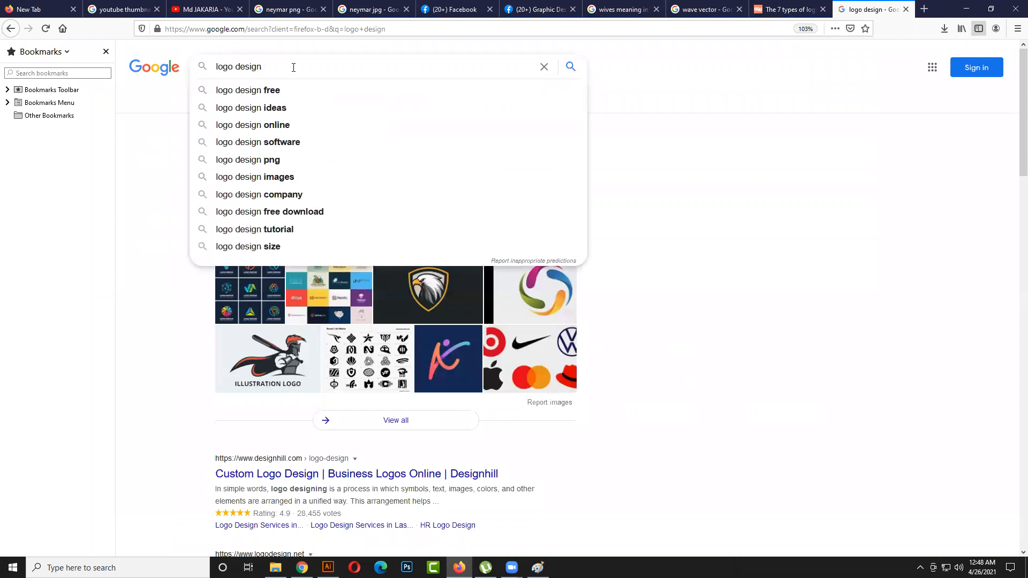
click(276, 107)
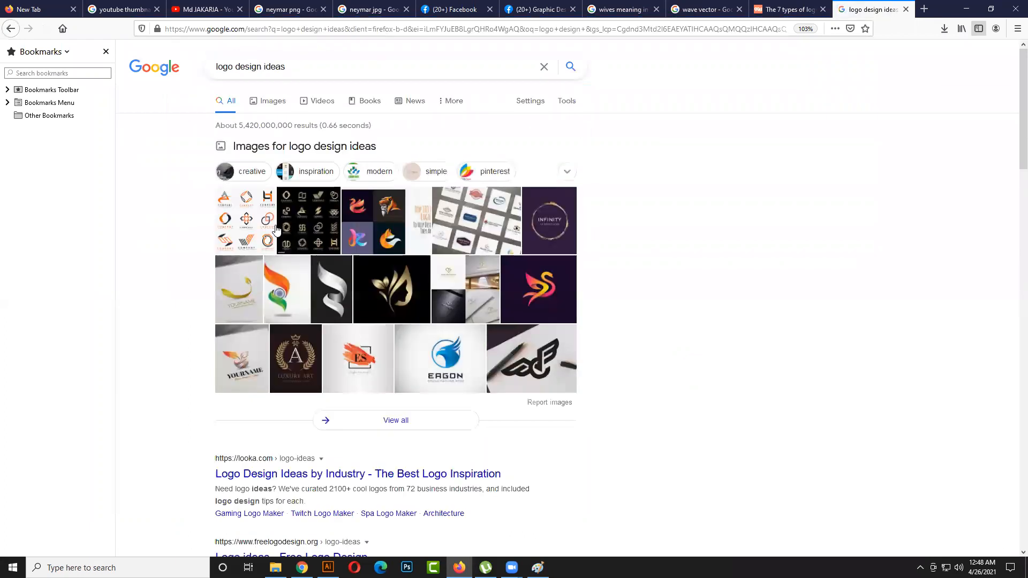
click(276, 109)
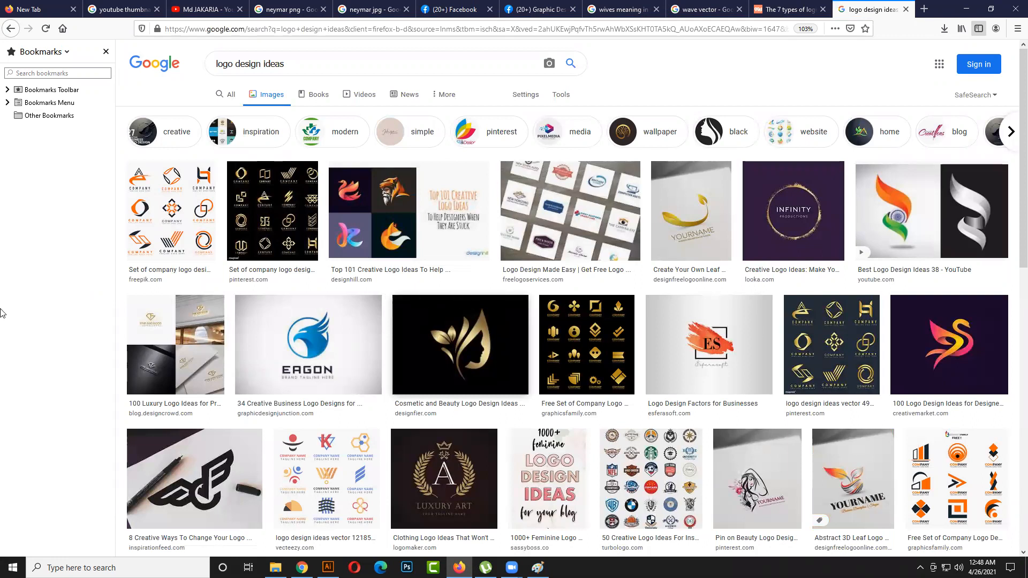
- Open the gold cosmetic and beauty logo, the Luxury Art logo and the beauty logo with a woman's figure in separate new tabs
scroll(530, 396, down, 1)
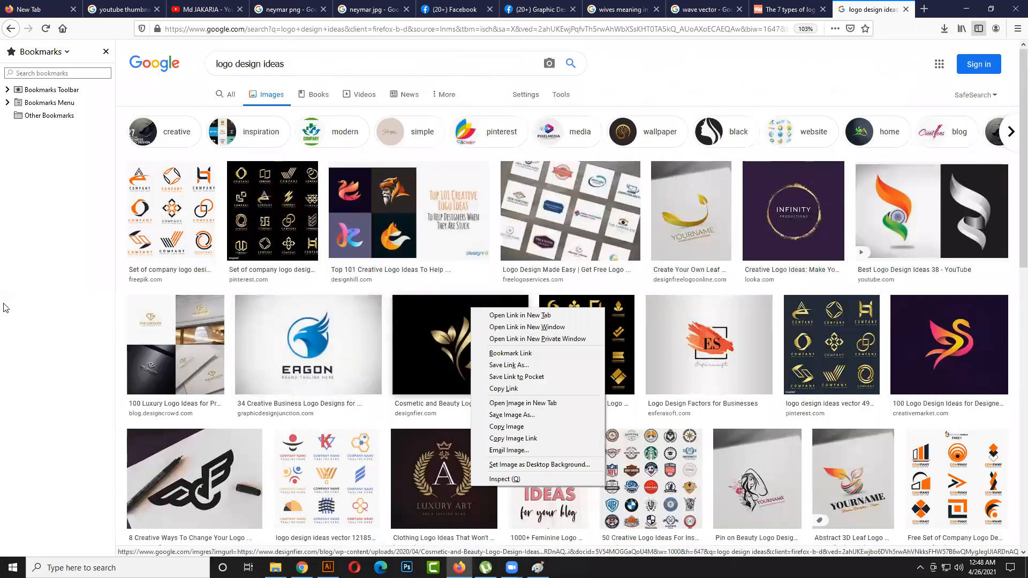
click(6, 307)
click(7, 307)
scroll(451, 369, down, 2)
scroll(451, 370, down, 1)
right_click(447, 227)
click(471, 236)
right_click(432, 321)
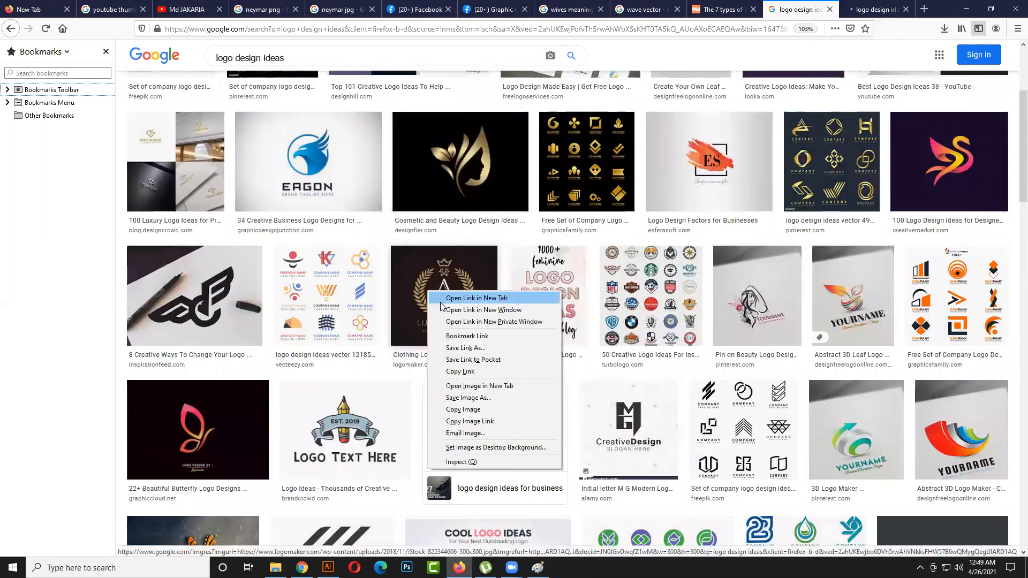
click(441, 299)
right_click(753, 349)
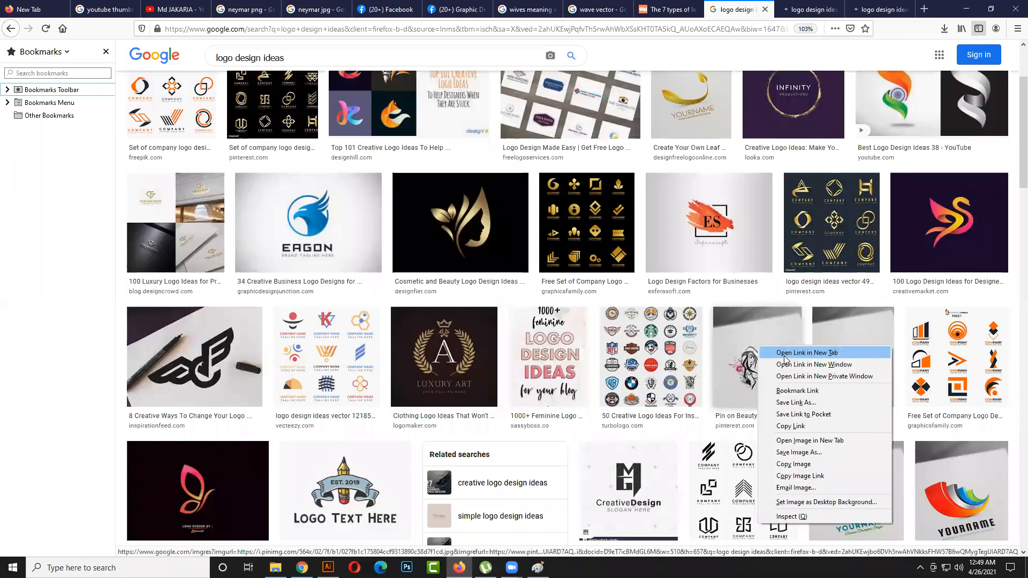
click(770, 355)
- Open the green 3D Logo Maker result and the Juicy Chills food and drink logo in new tabs
scroll(754, 350, down, 5)
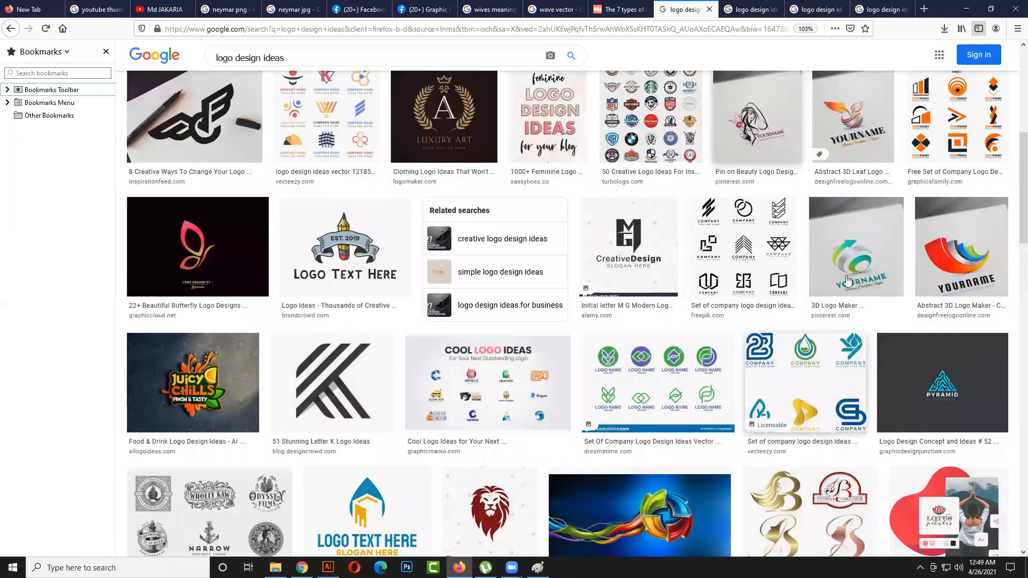
right_click(867, 242)
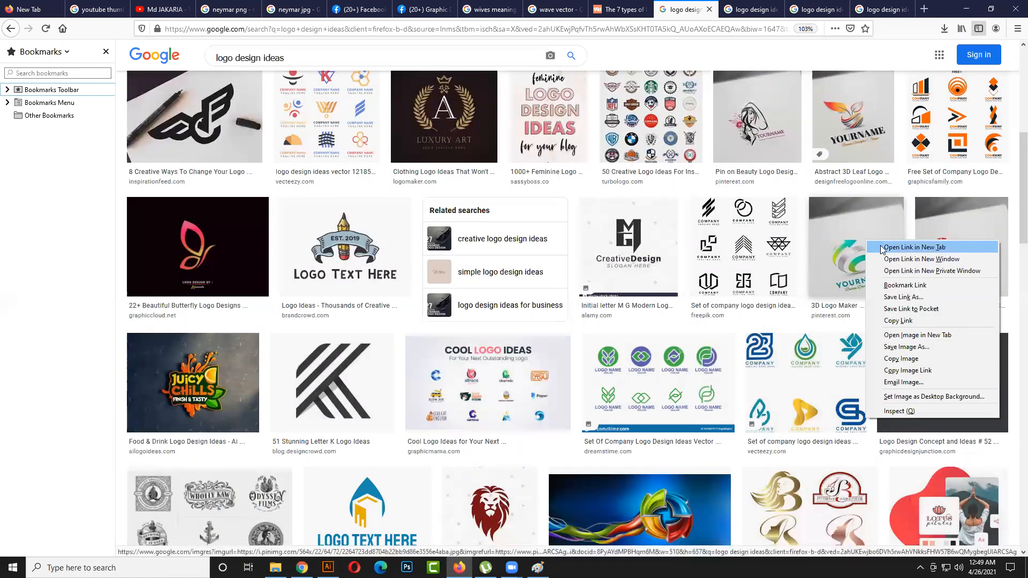
key(Return)
scroll(556, 348, down, 1)
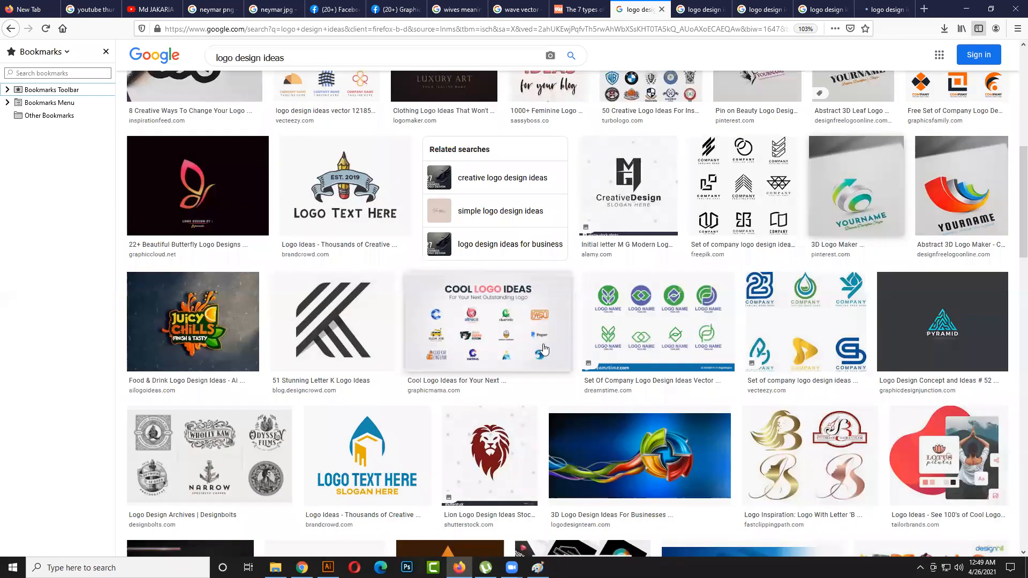
right_click(193, 331)
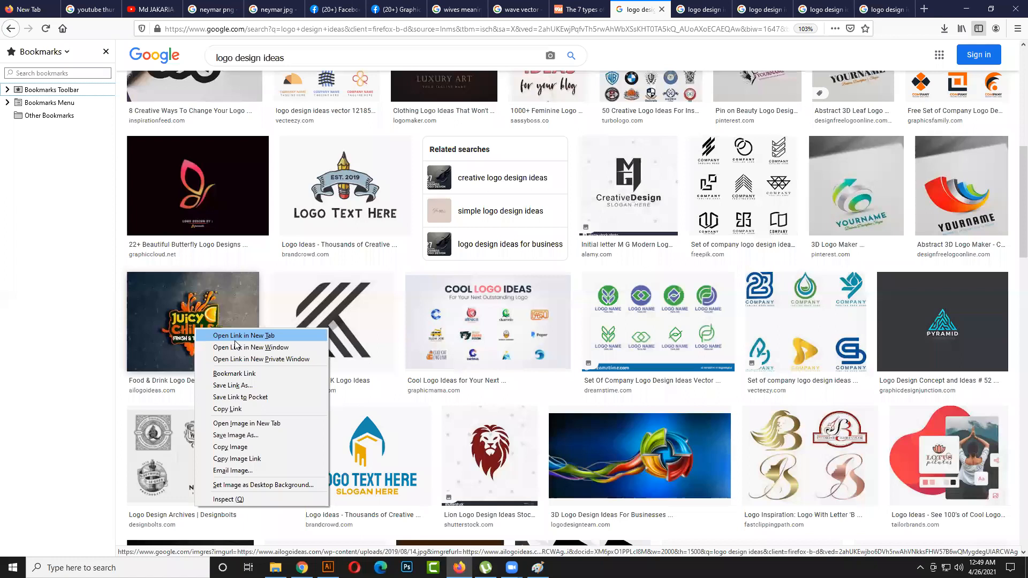
click(236, 339)
- Look further through the logo image results and open the Maverick badge logo in a new tab
scroll(319, 377, down, 2)
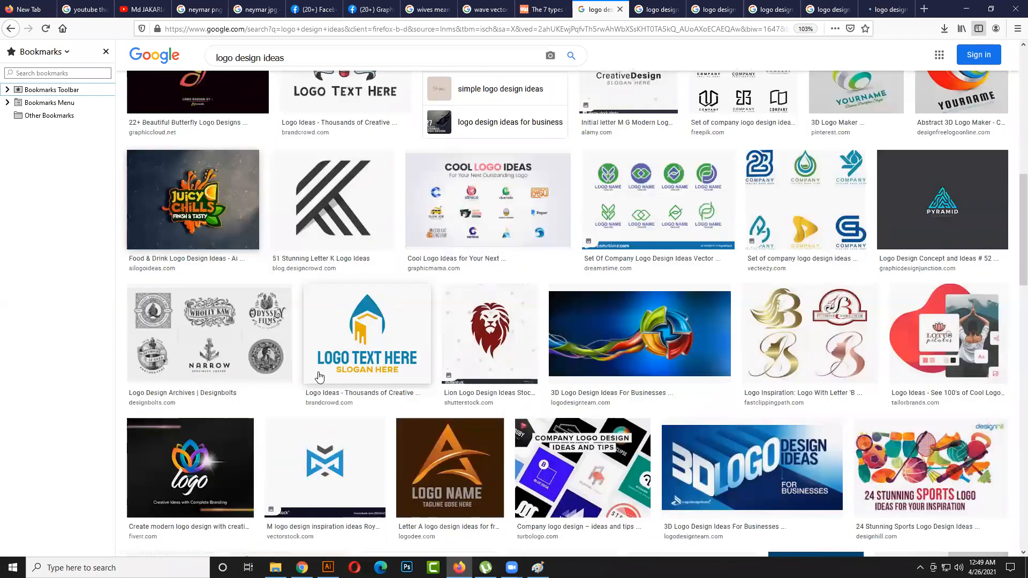
scroll(319, 377, down, 1)
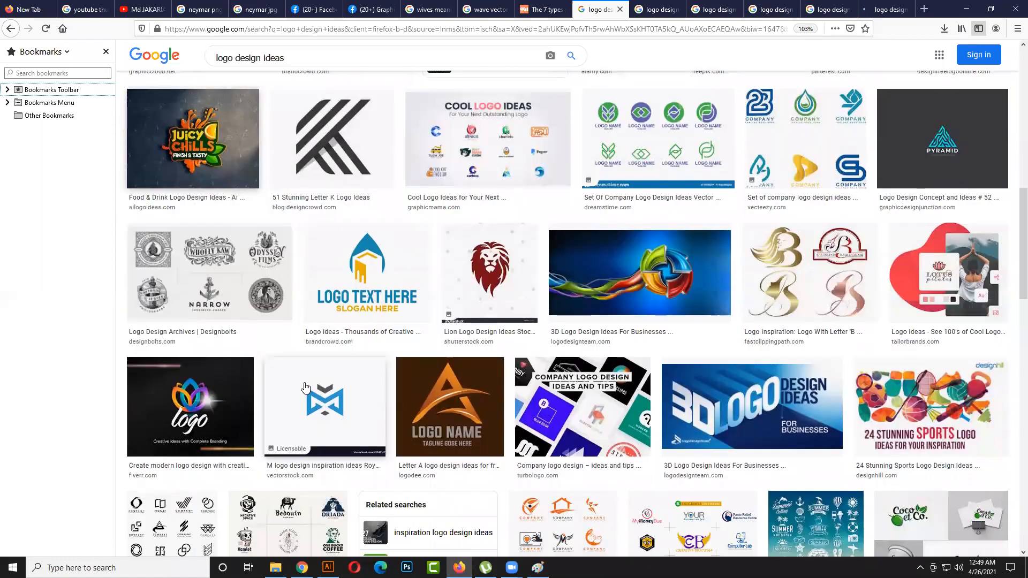
scroll(282, 399, down, 1)
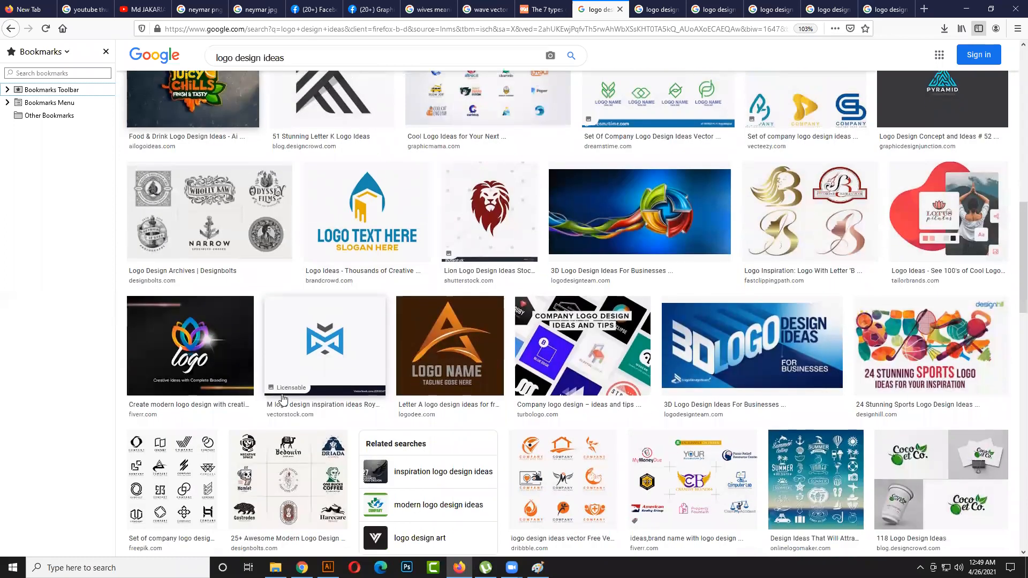
scroll(283, 399, down, 3)
scroll(283, 399, down, 2)
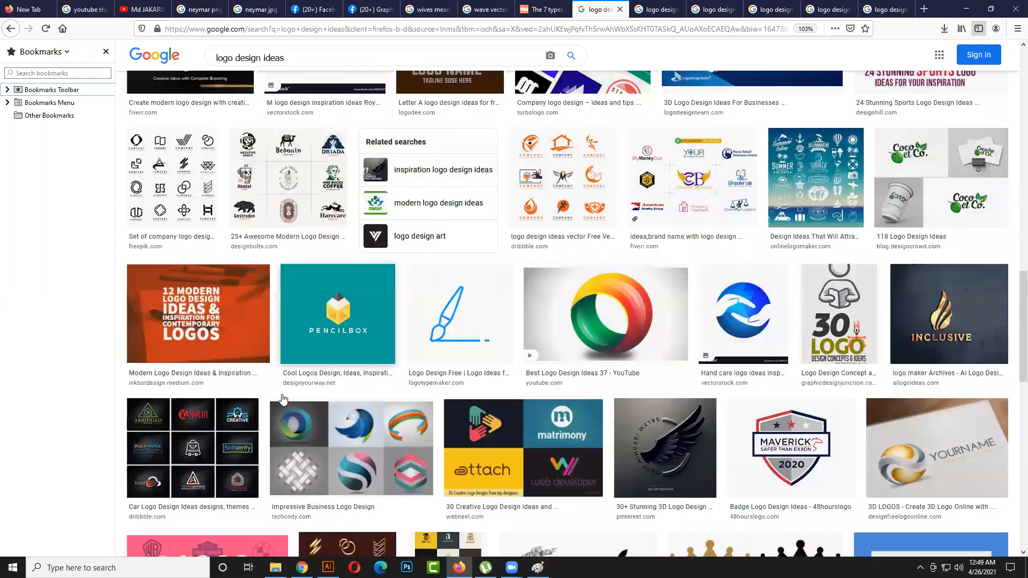
scroll(282, 400, down, 1)
scroll(282, 402, down, 2)
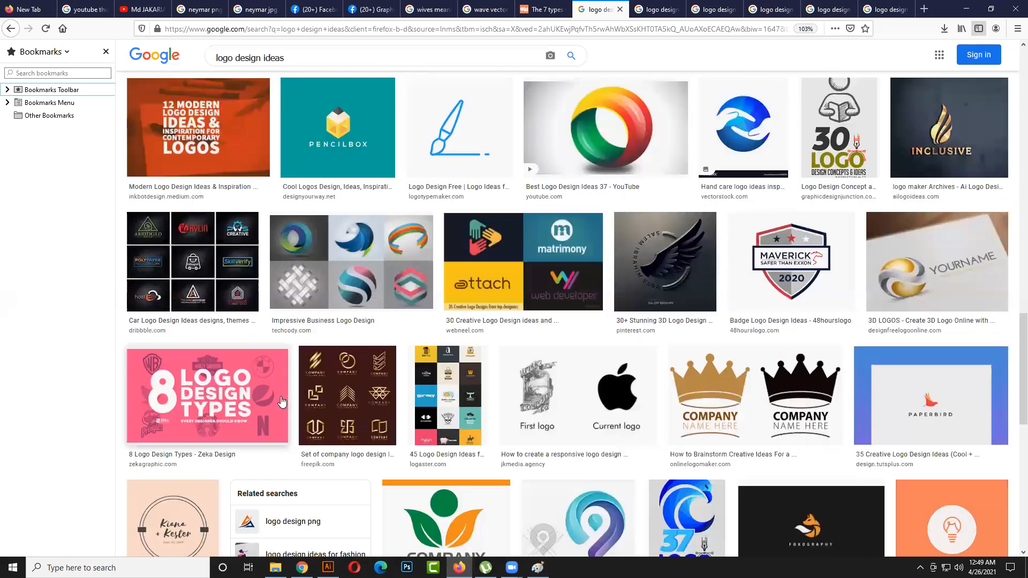
scroll(282, 401, down, 1)
right_click(758, 209)
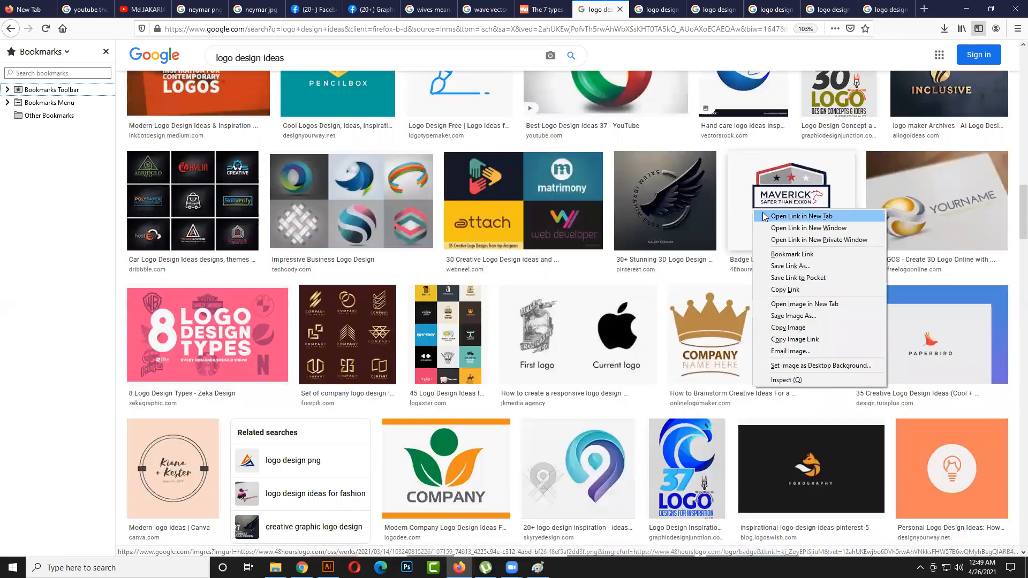
click(766, 214)
- Open the crown company logo and the Paperbird logo results in new tabs
scroll(699, 249, down, 1)
scroll(710, 273, down, 1)
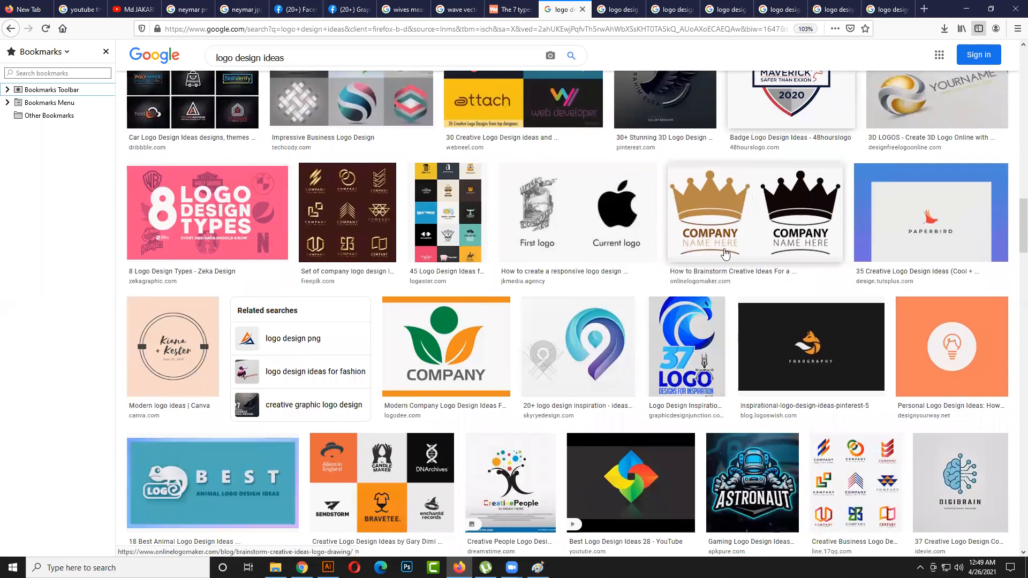
right_click(734, 213)
key(Escape)
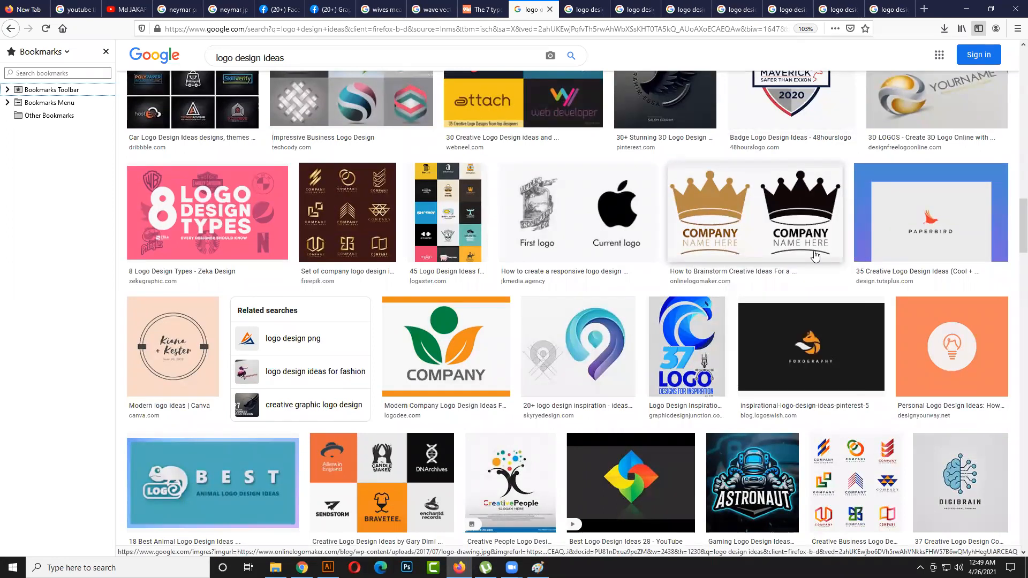
right_click(953, 214)
click(956, 223)
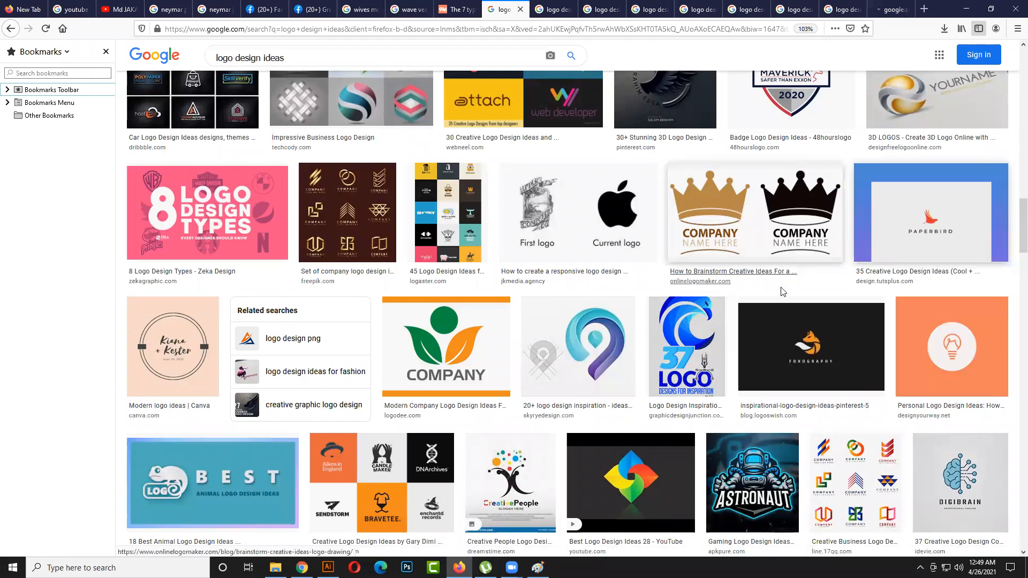
- Open the green and orange leaf company logo from logodee.com in a new tab
scroll(781, 291, down, 1)
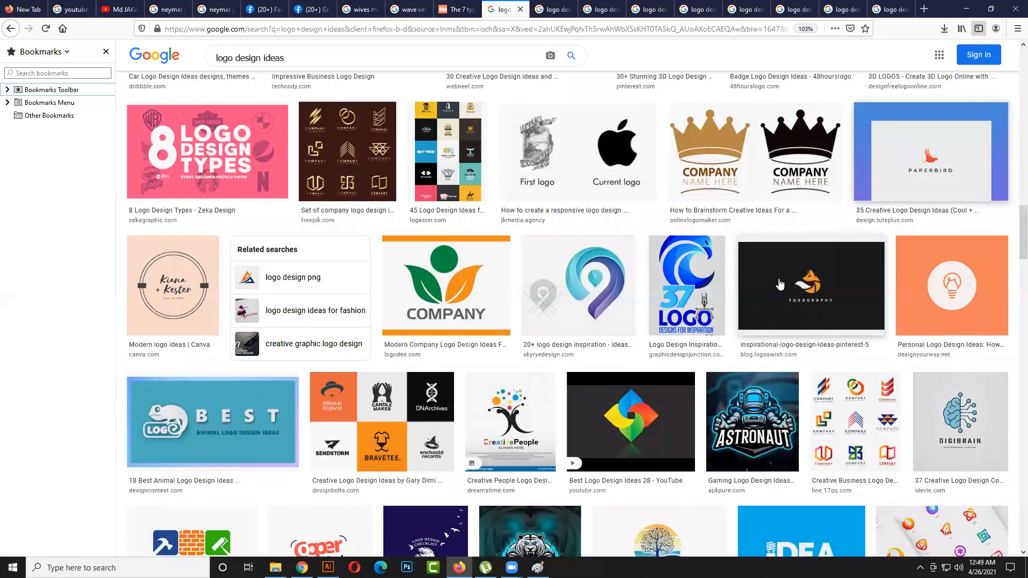
right_click(445, 279)
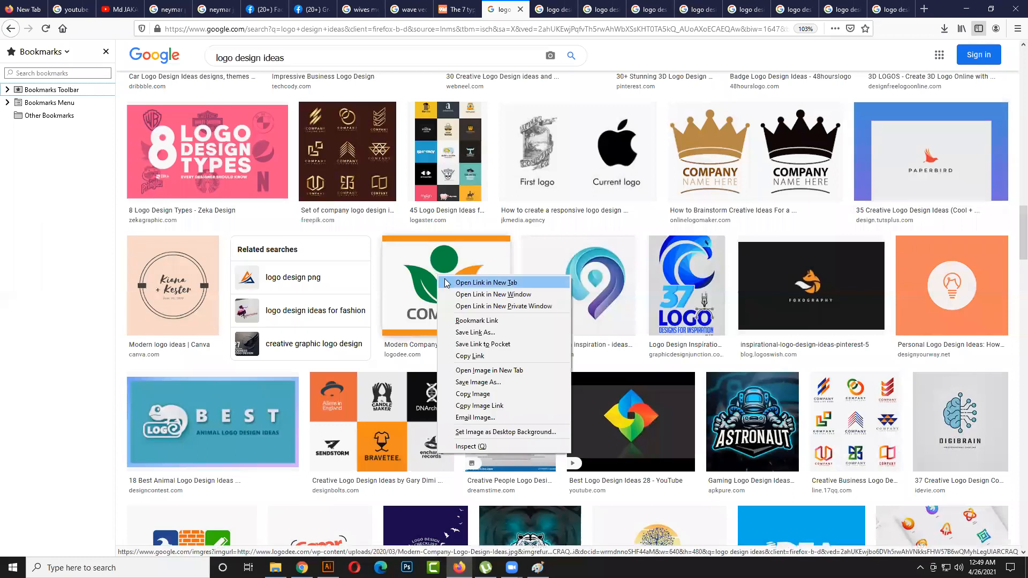
click(447, 282)
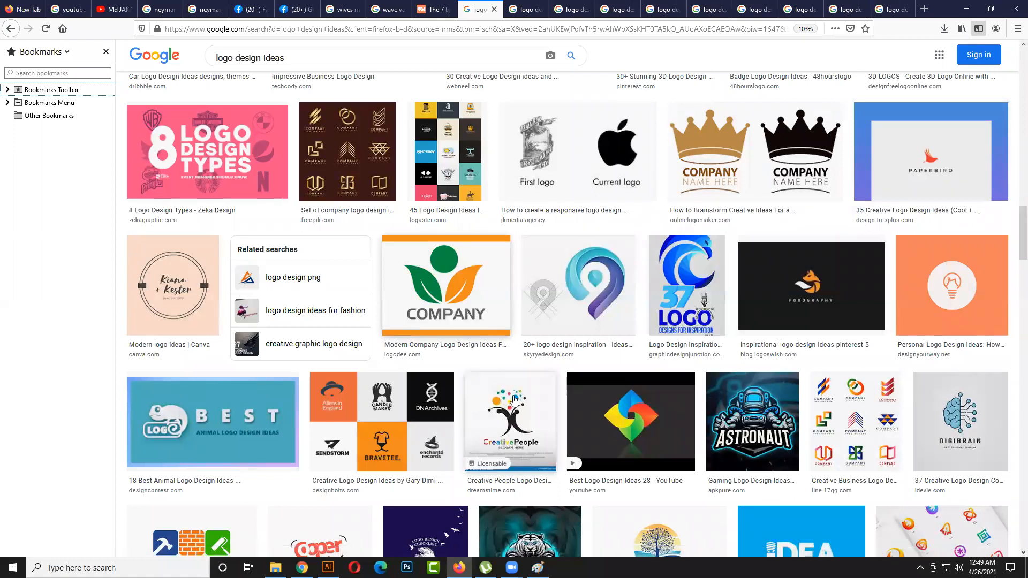
scroll(395, 457, down, 5)
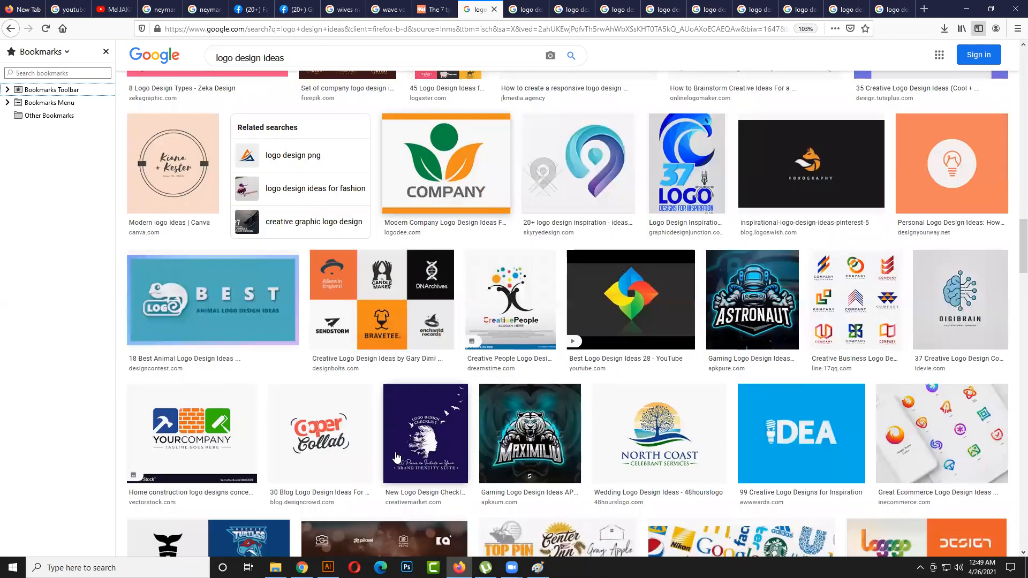
scroll(396, 278, up, 6)
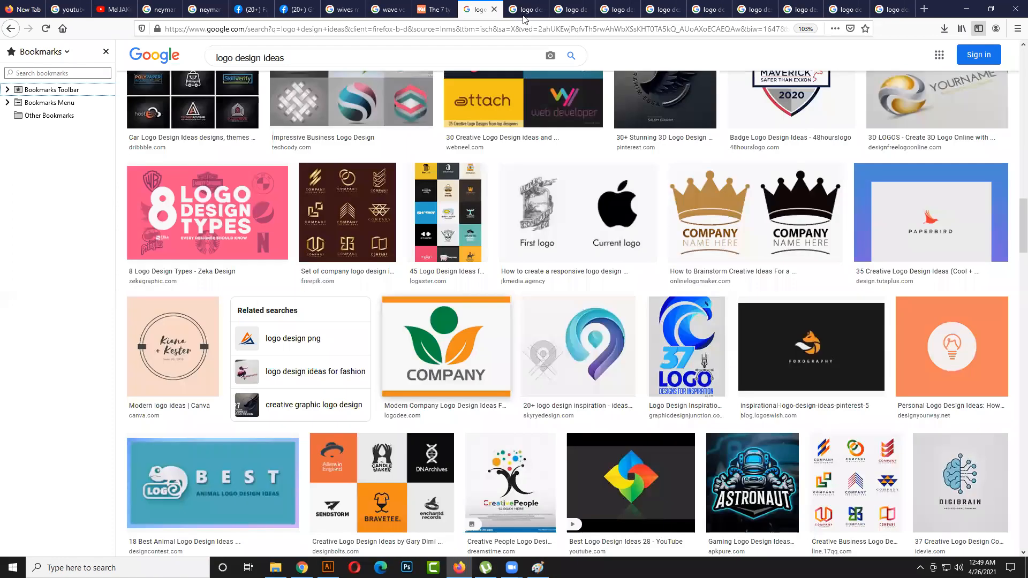
- View the opened gold cosmetic and beauty logo and the Luxury Art clothing logo in their tabs
key(ctrl+Tab)
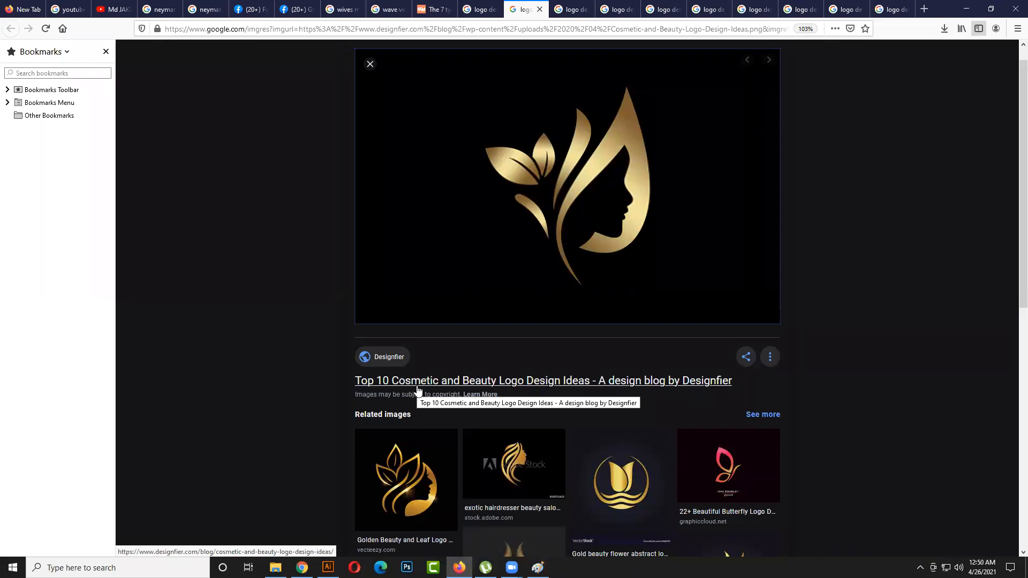
click(574, 11)
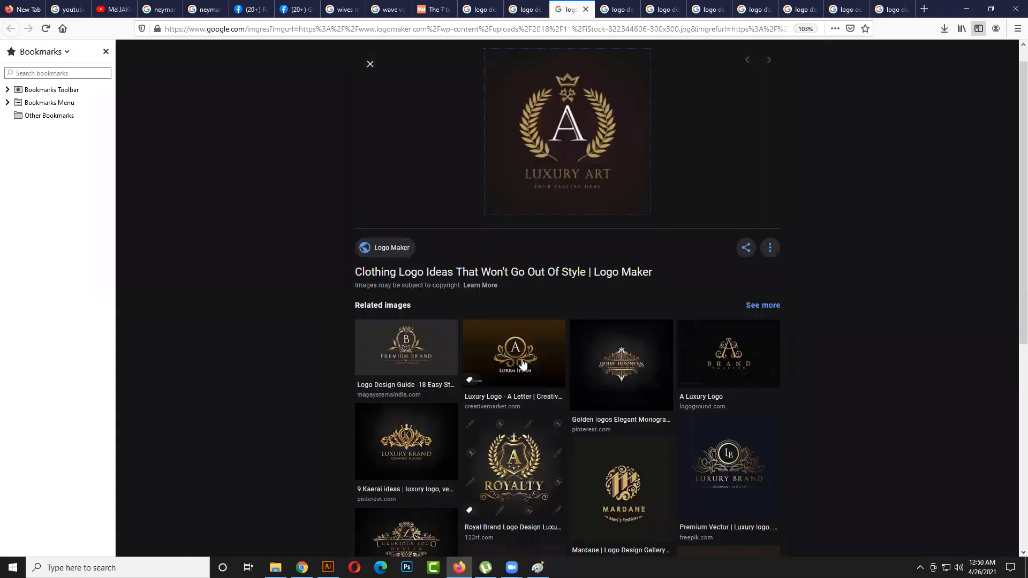
scroll(523, 365, up, 1)
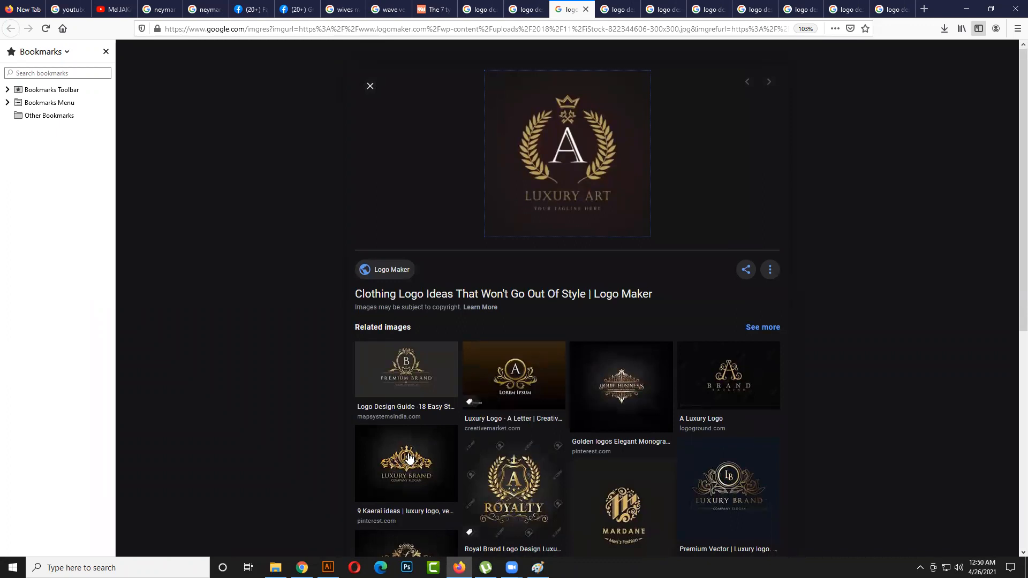
- From the related images, view the Premium Brand logo and the Art of Rejuvenation Medicine spa logo
click(421, 379)
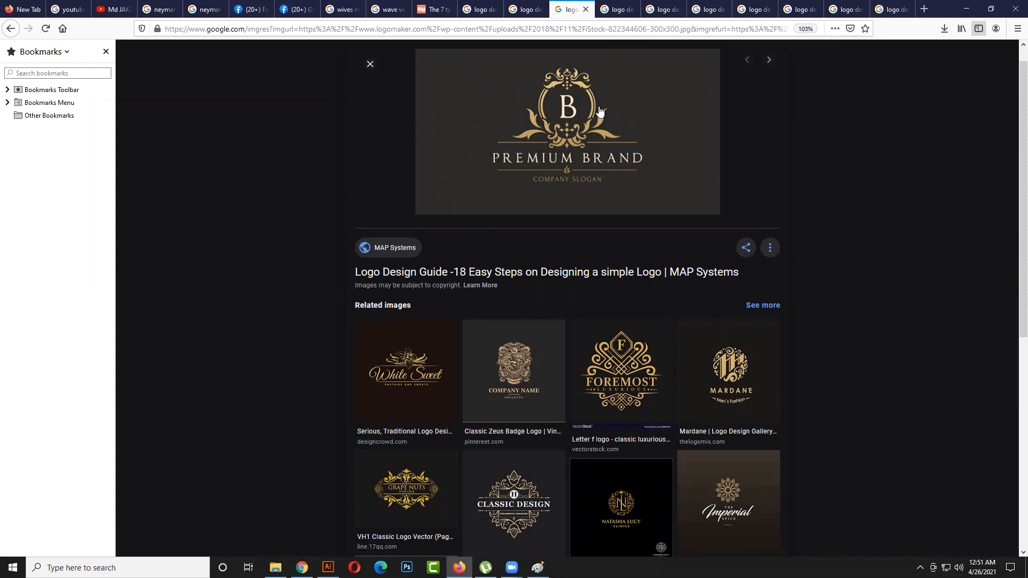
scroll(486, 262, down, 3)
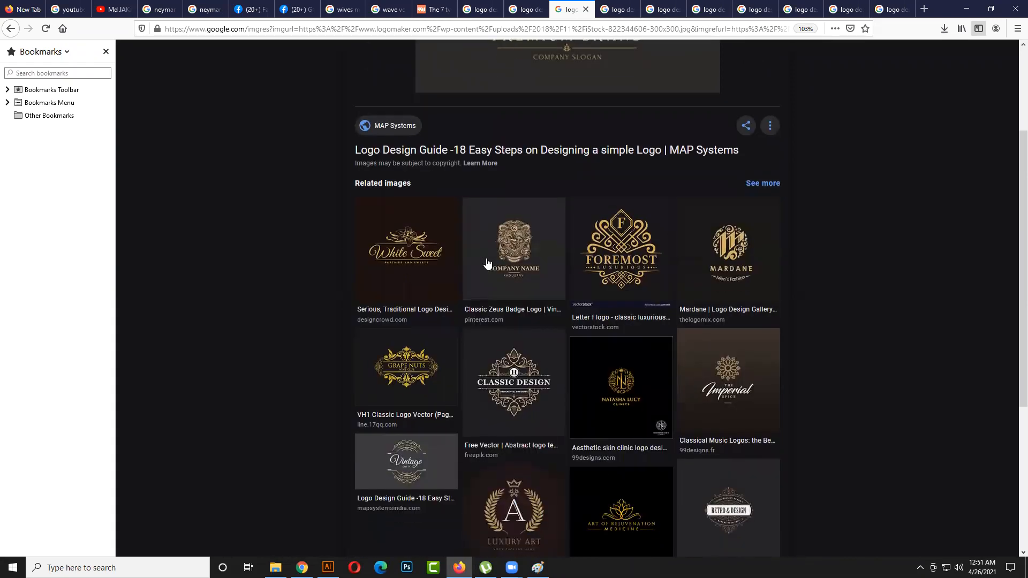
scroll(486, 262, down, 3)
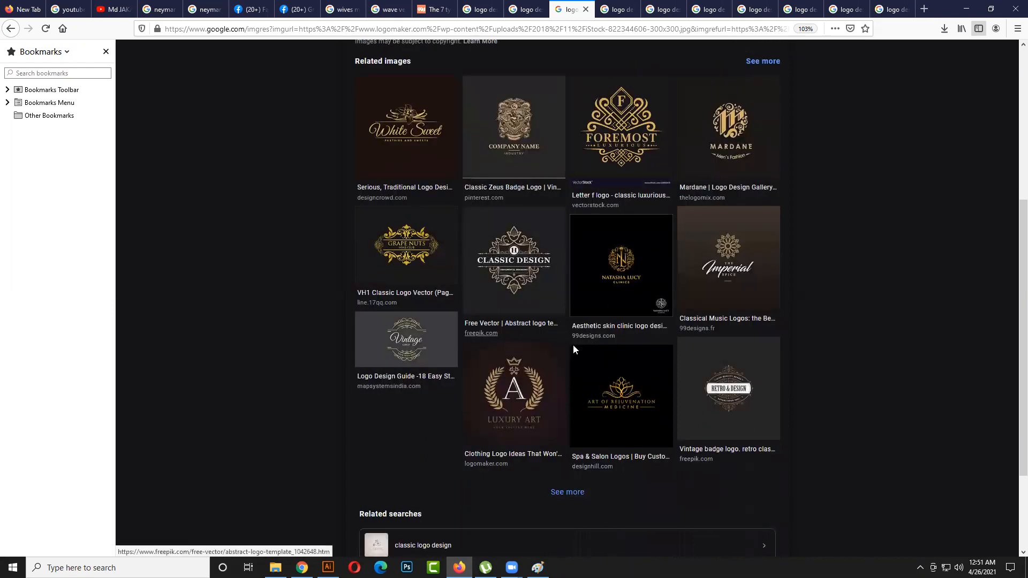
click(598, 377)
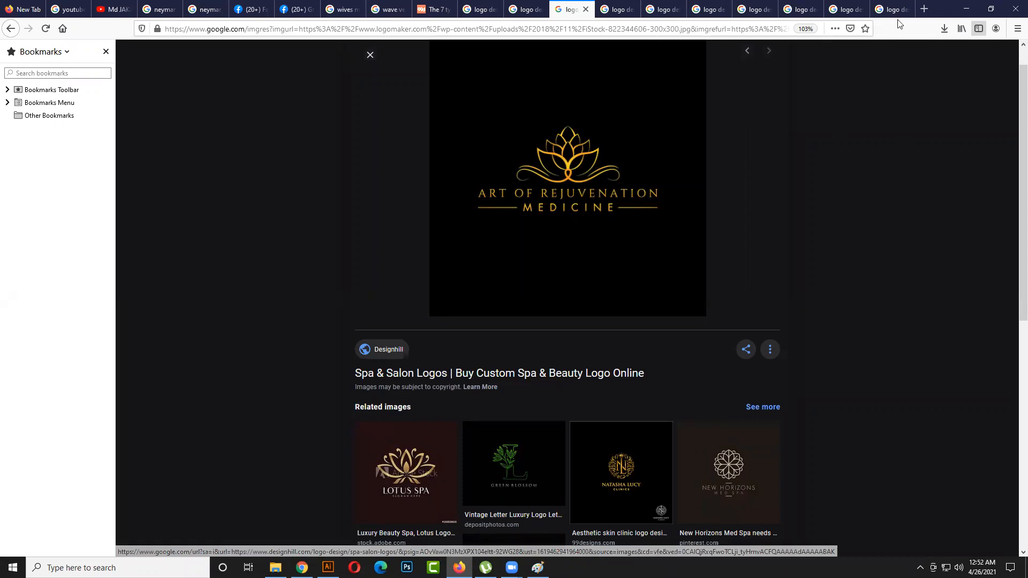
- Search Google for "spa logo" in the cosmetic logo's tab, show the image results and look through them
click(519, 10)
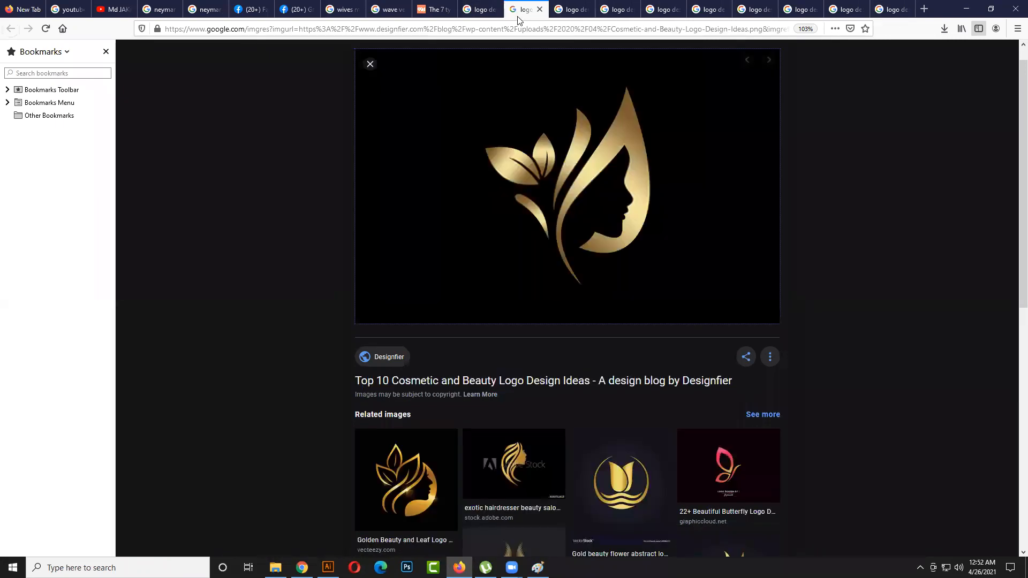
click(442, 30)
text(s)
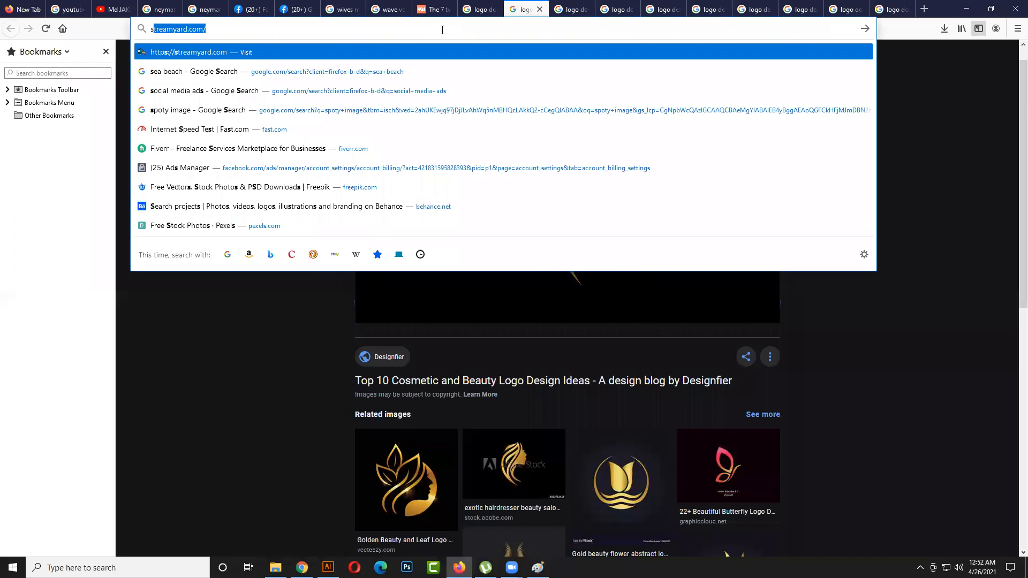
text(pa logo)
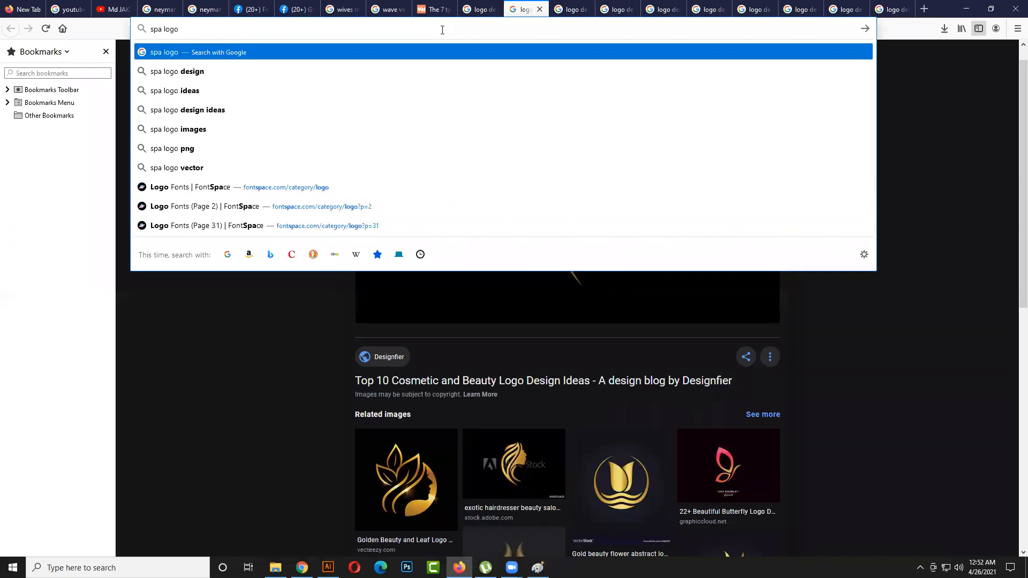
key(Return)
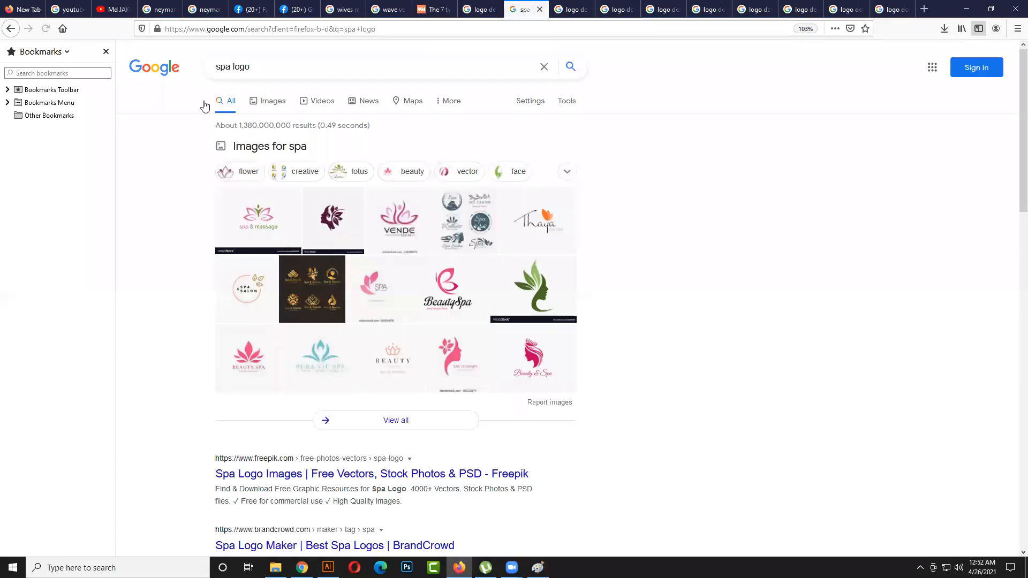
click(263, 102)
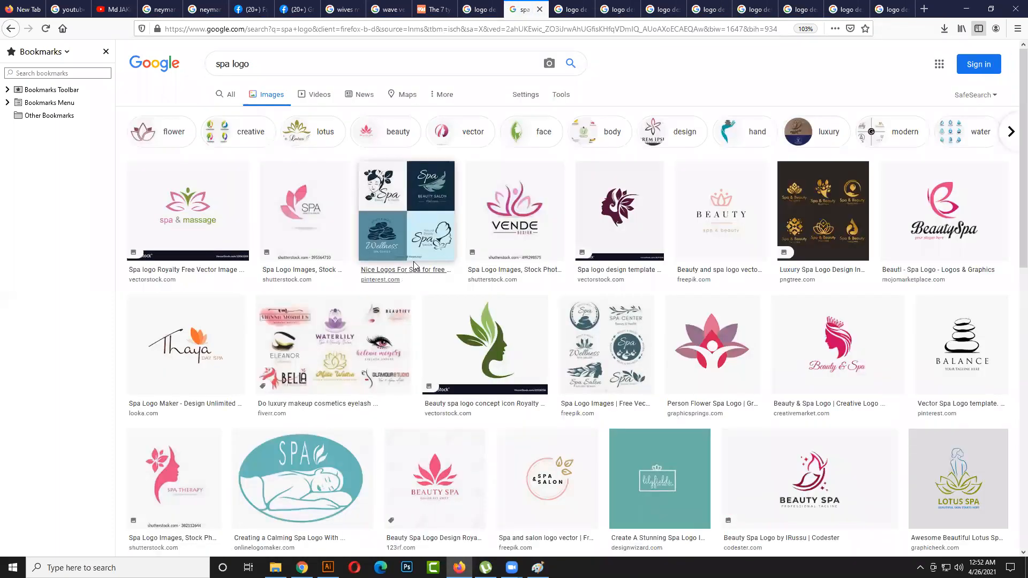
scroll(422, 286, down, 1)
scroll(421, 286, down, 2)
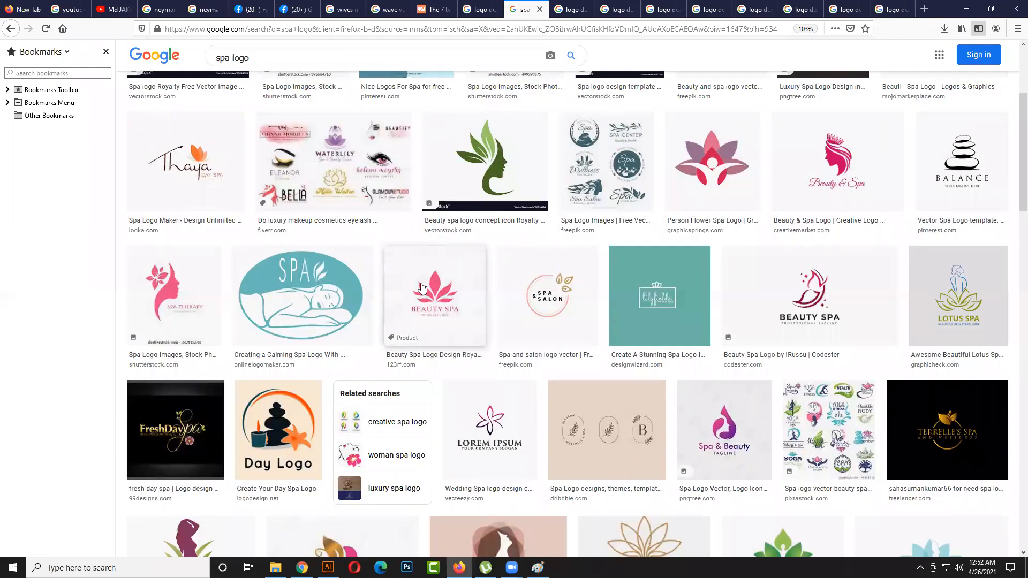
scroll(421, 288, up, 3)
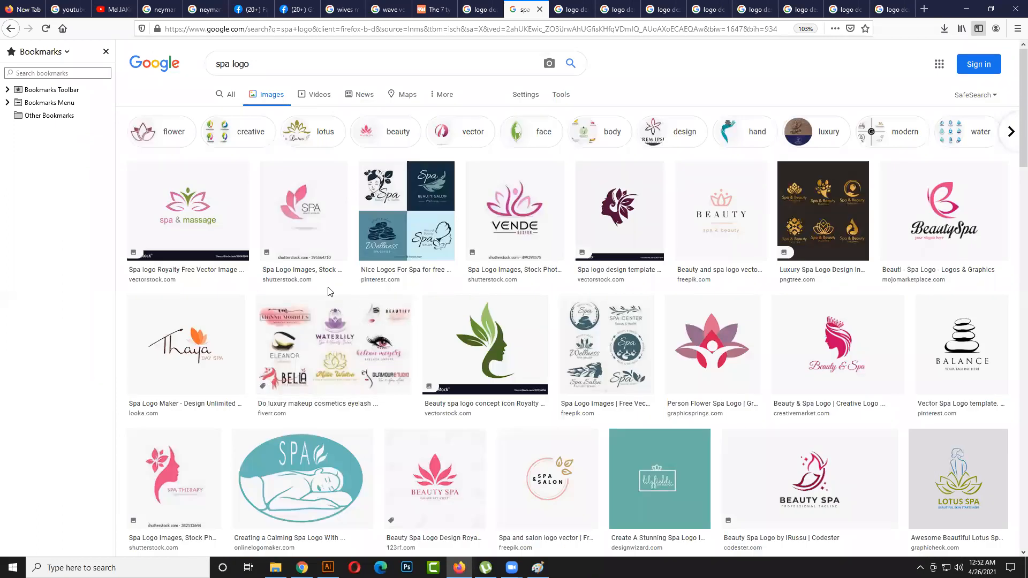
- Look through the spa logo image results and change the image search to "spa"
scroll(331, 291, down, 3)
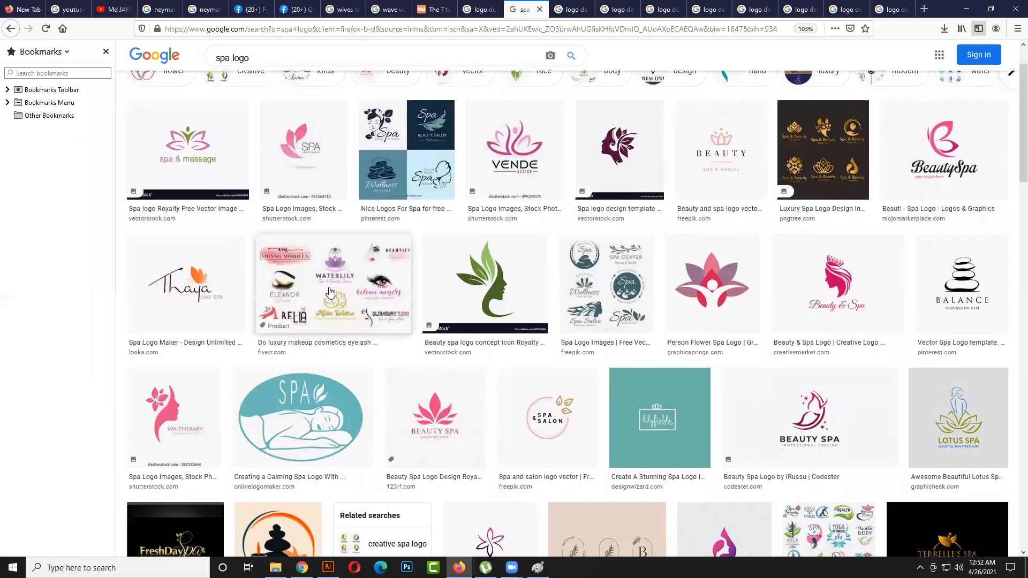
scroll(331, 291, down, 2)
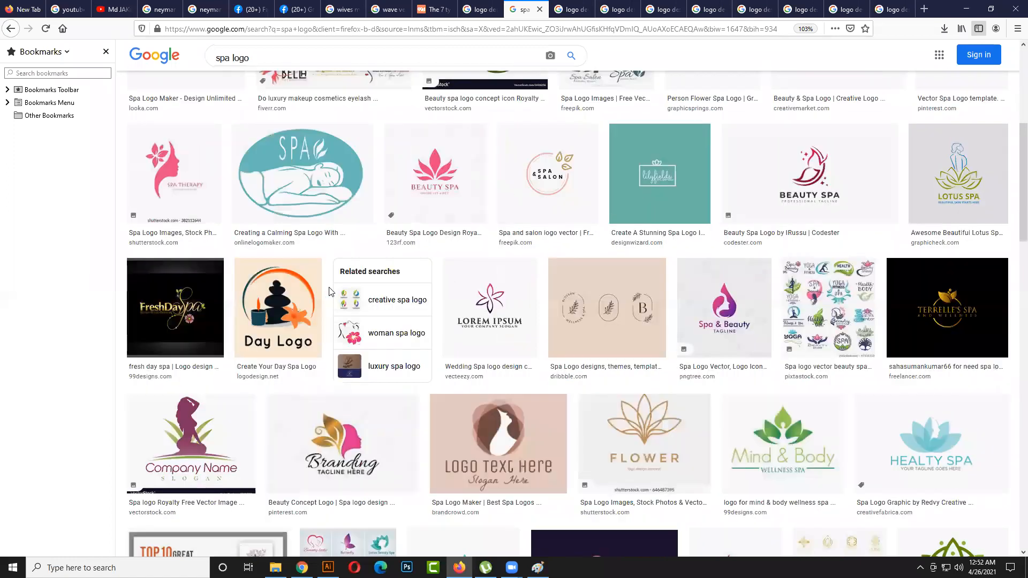
scroll(331, 291, down, 2)
scroll(330, 291, up, 8)
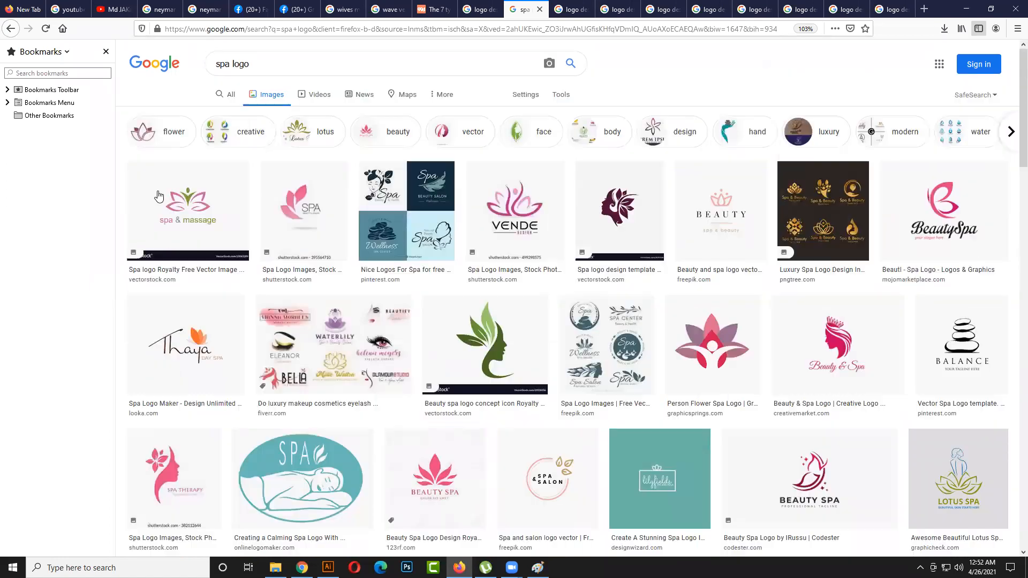
double_click(297, 69)
key(BackSpace)
key(Return)
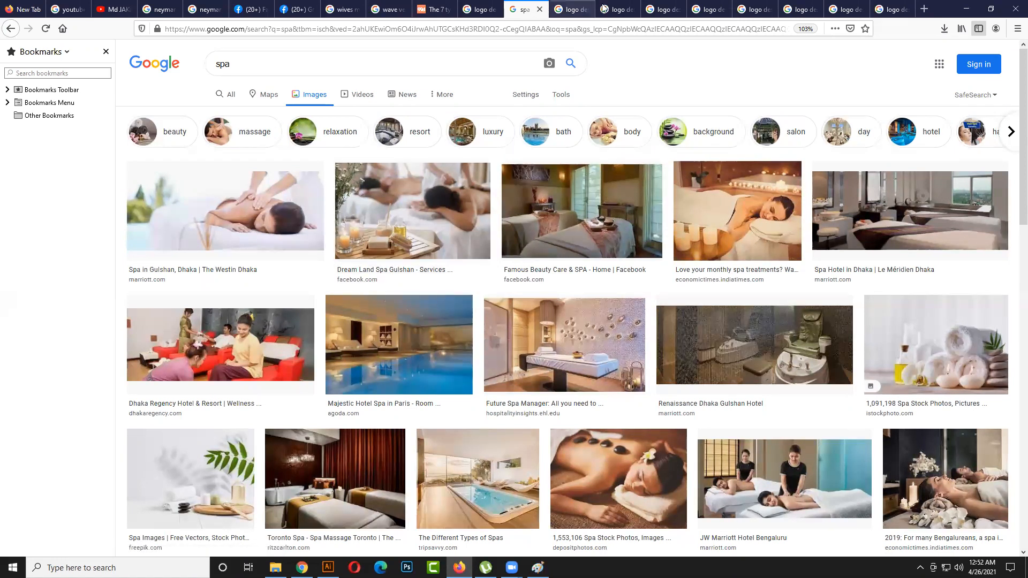
- View the open beauty, Art of Rejuvenation Medicine, 3D spiral and Juicy Chills logos in their tabs
click(625, 10)
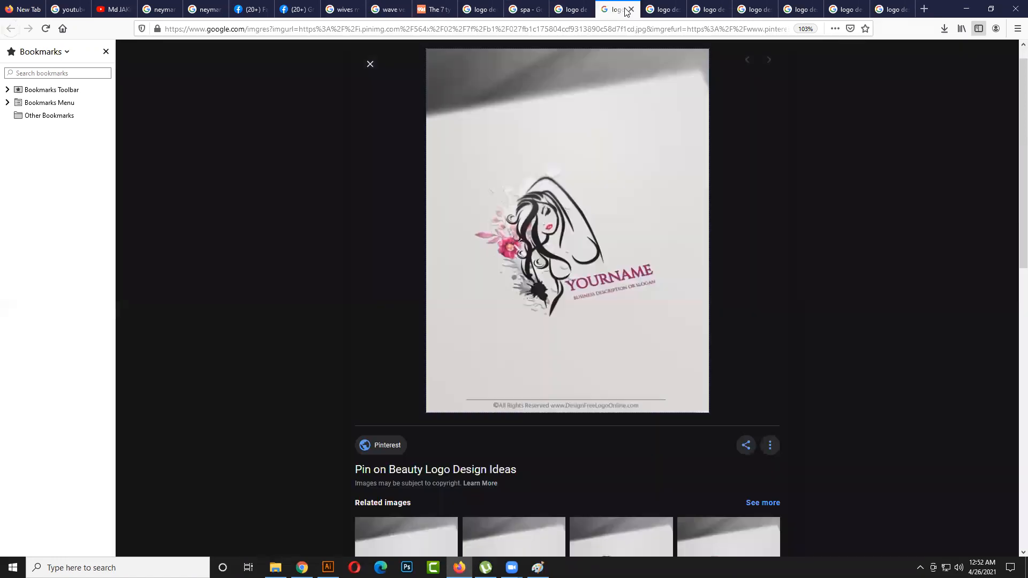
click(576, 9)
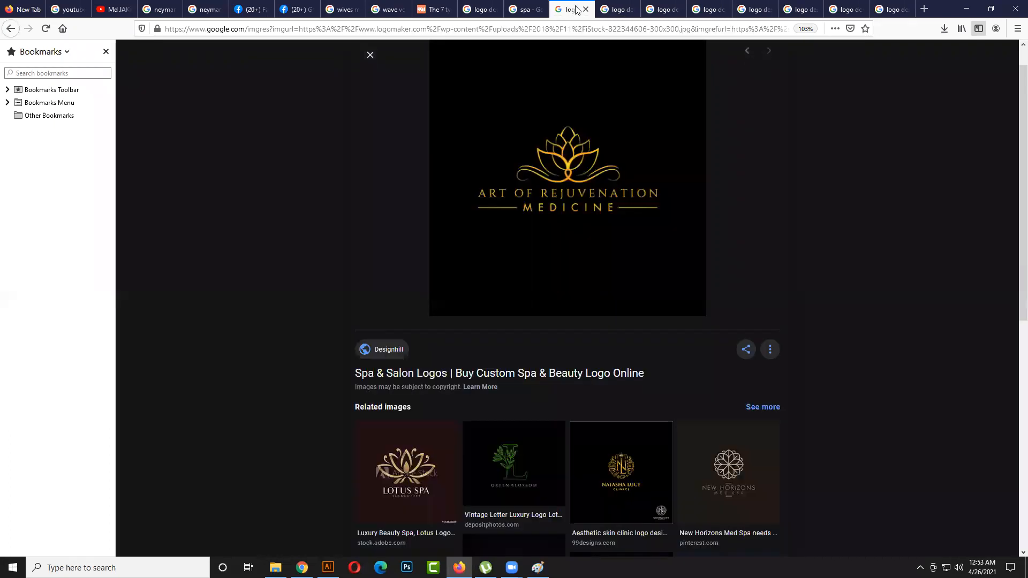
click(616, 8)
click(651, 6)
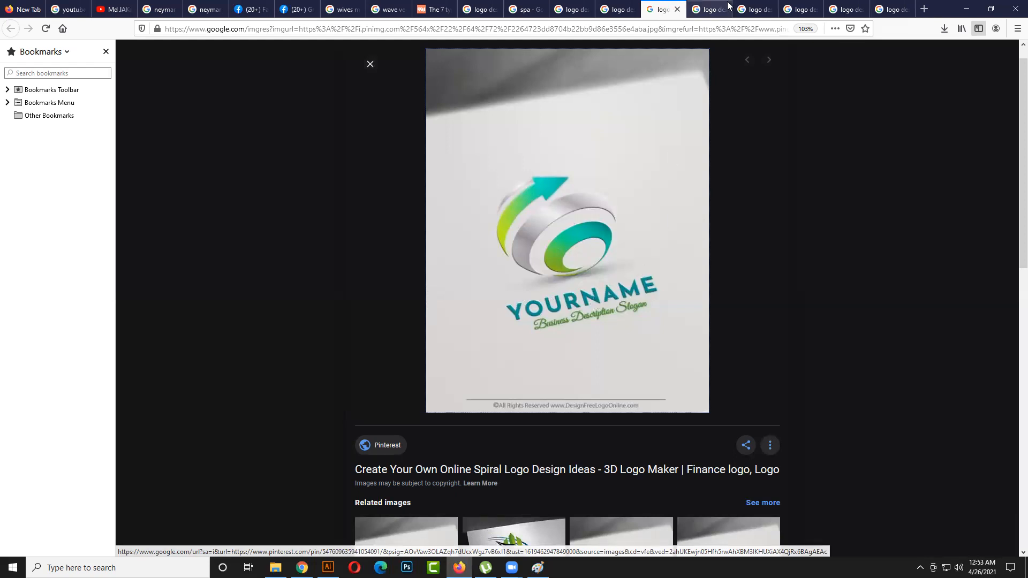
click(711, 7)
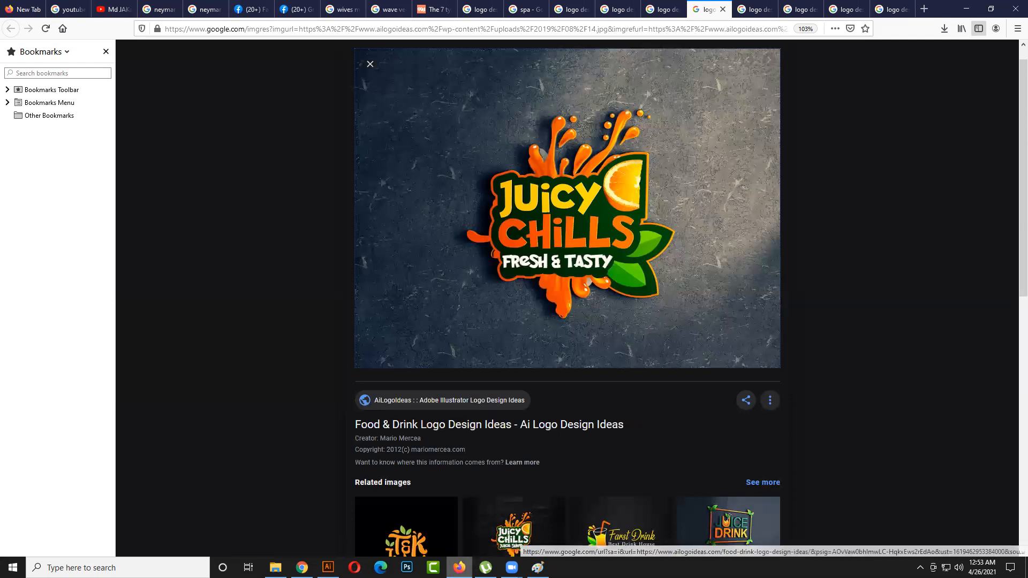
mouse_move(459, 567)
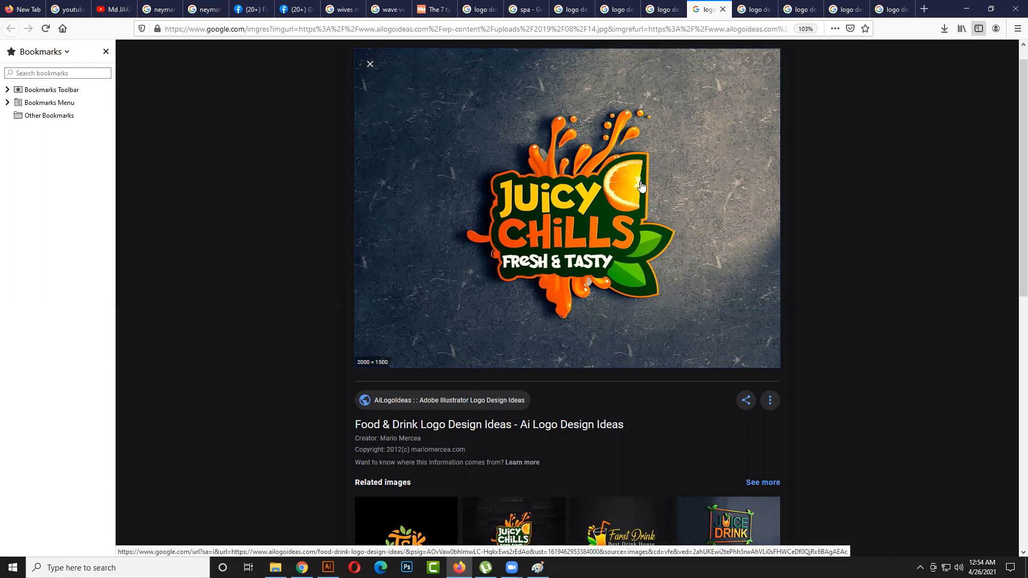
- View the Maverick badge logo in its tab and set the speaker volume to 78
click(757, 5)
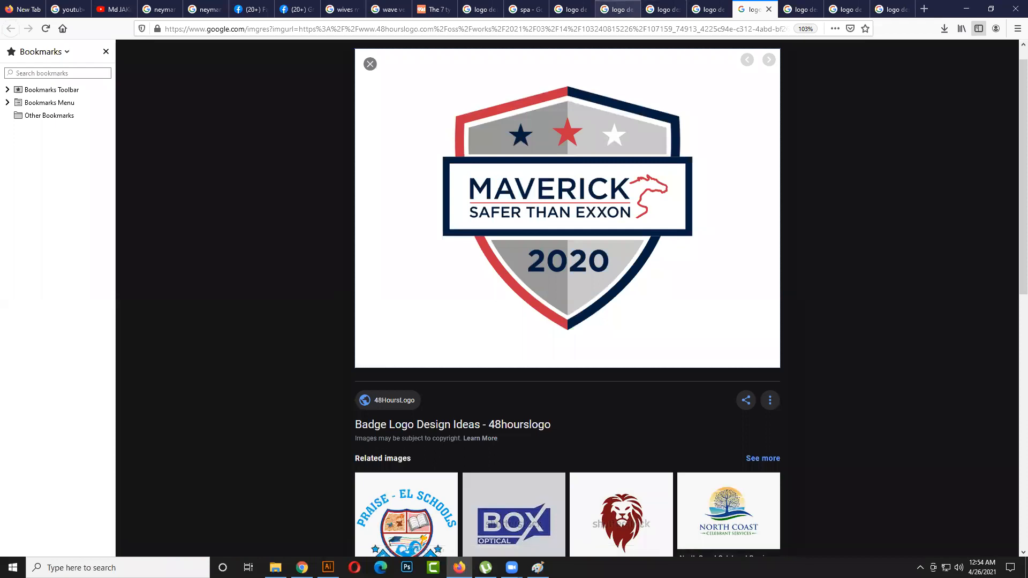
click(959, 568)
click(965, 543)
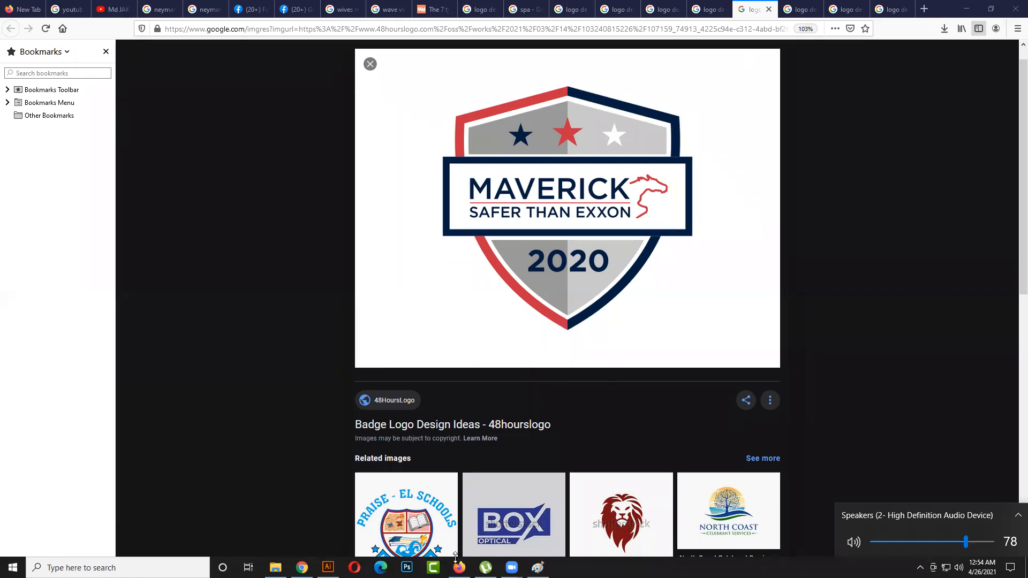
click(598, 554)
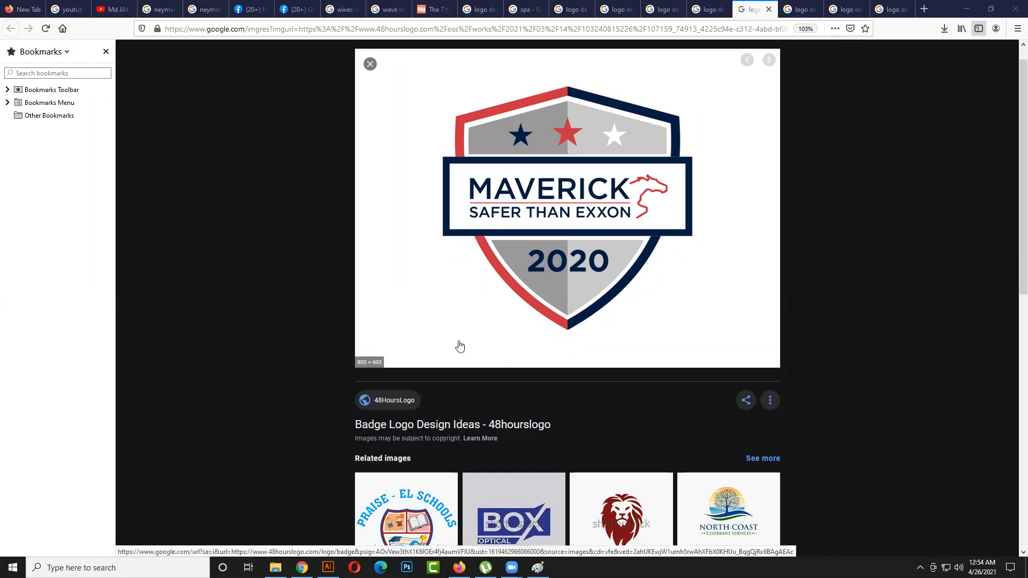
- Review the seven logo types in the 99designs article and return to the Maverick badge logo
click(434, 12)
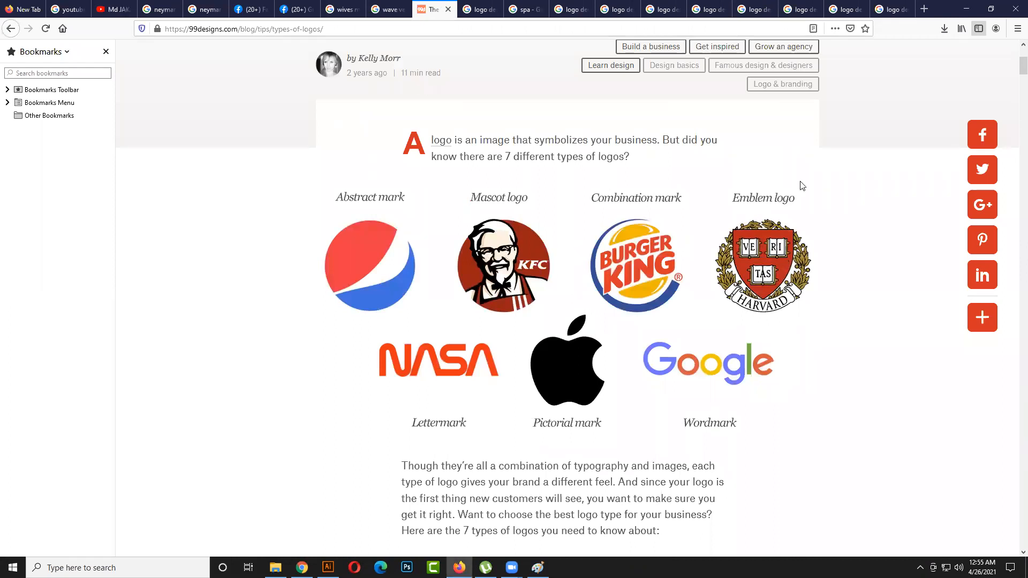
click(706, 10)
click(669, 10)
click(706, 10)
click(754, 9)
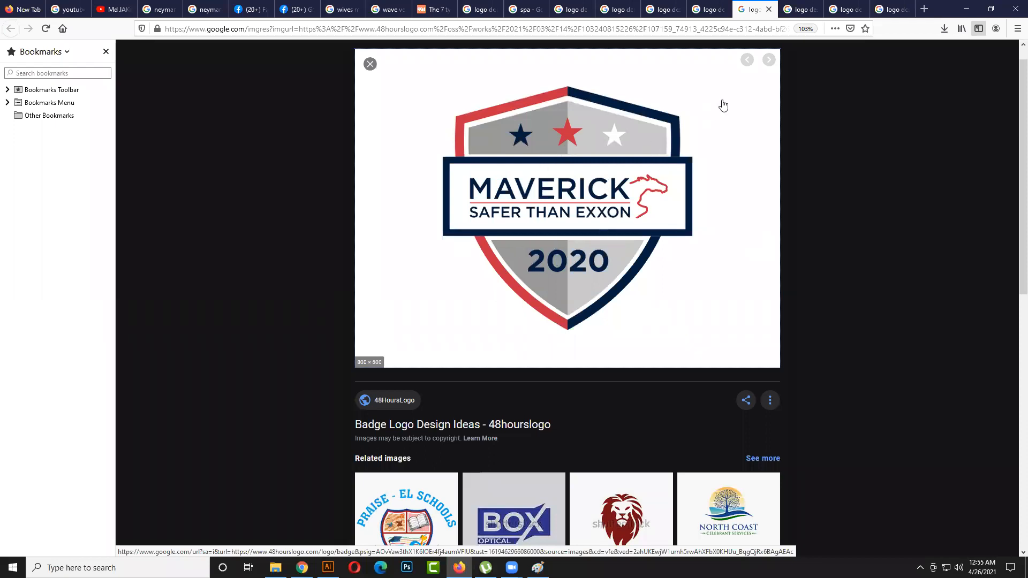
- Compare the gold and black crown company logo with the Maverick badge logo
click(799, 10)
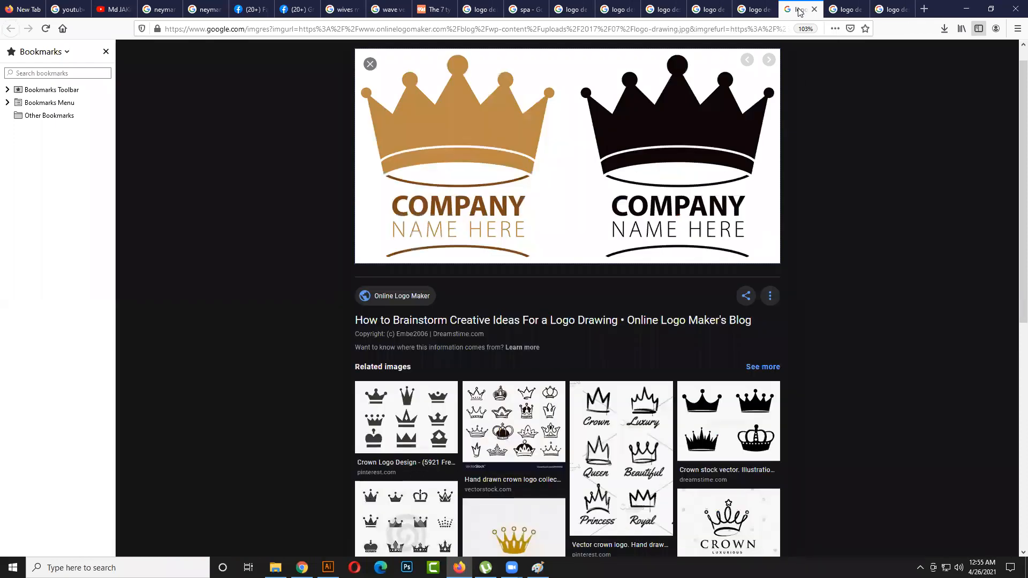
click(747, 10)
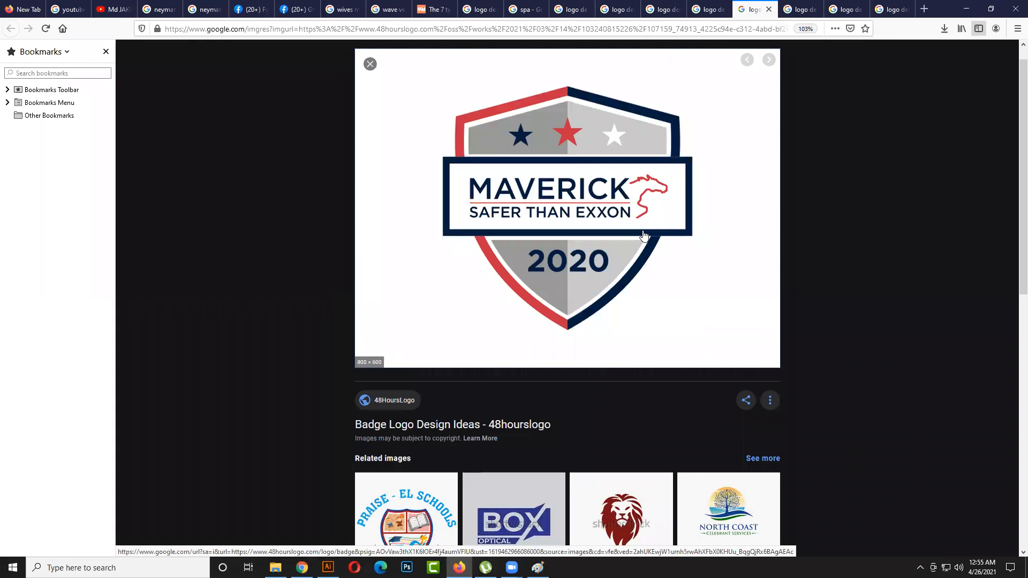
click(795, 6)
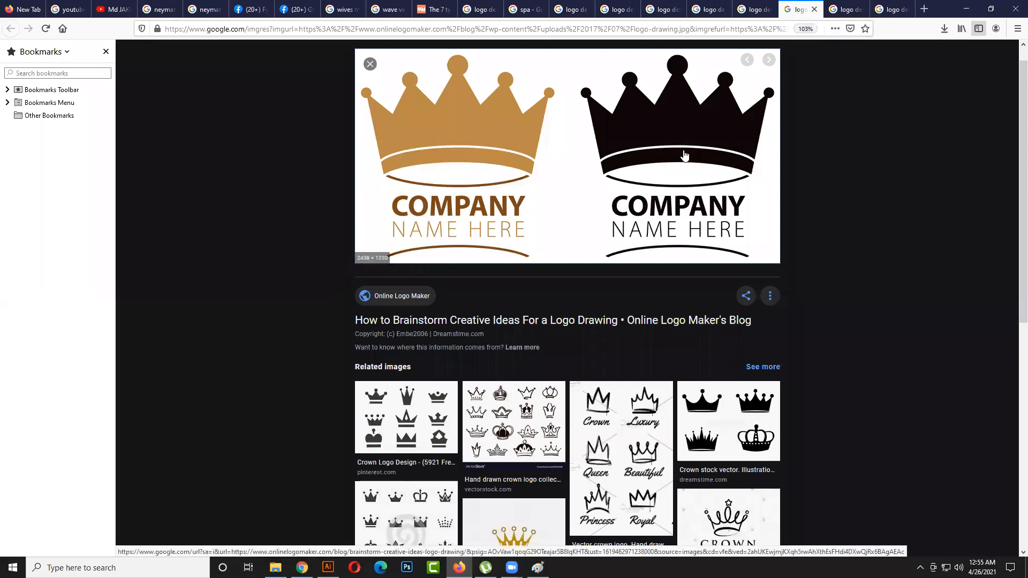
- Search Google for "rak ceramics logo" in a new tab
click(923, 10)
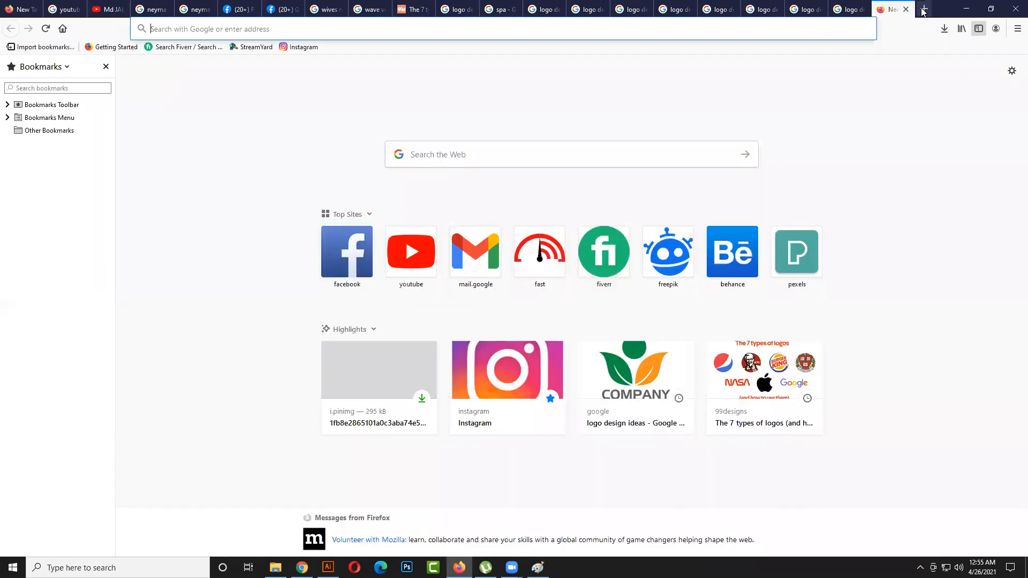
text(rak )
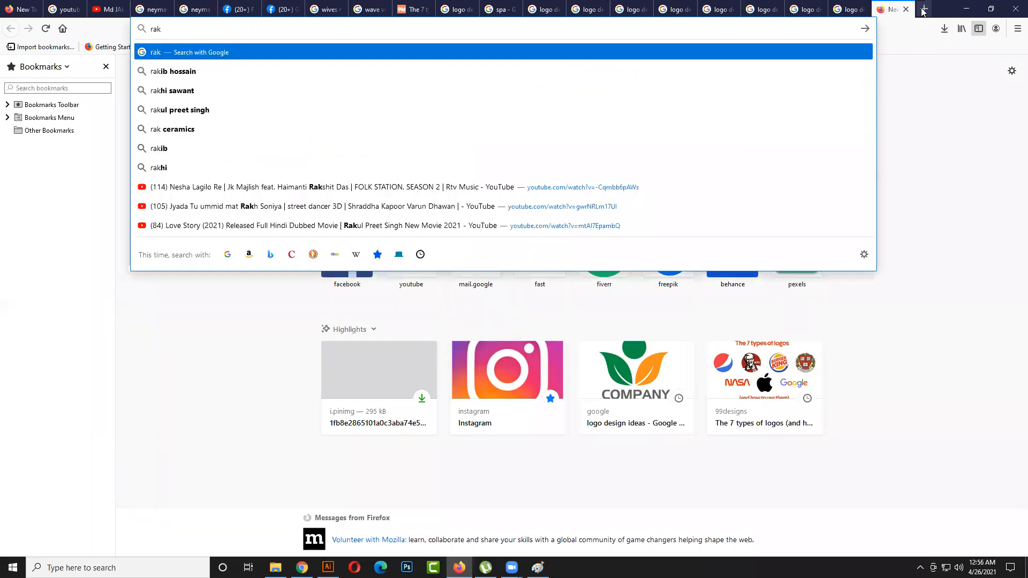
text(c)
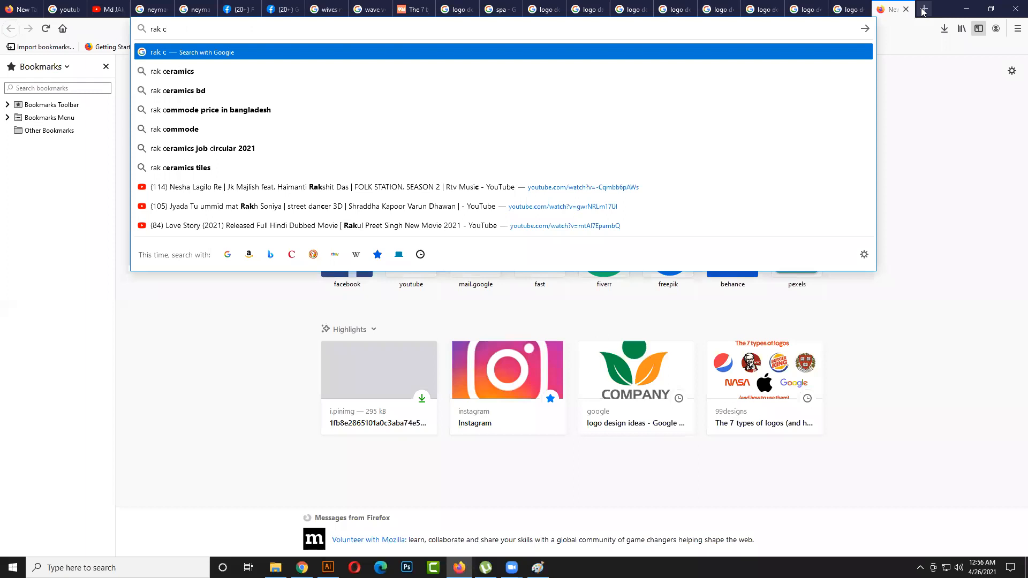
key(Down)
text(logo)
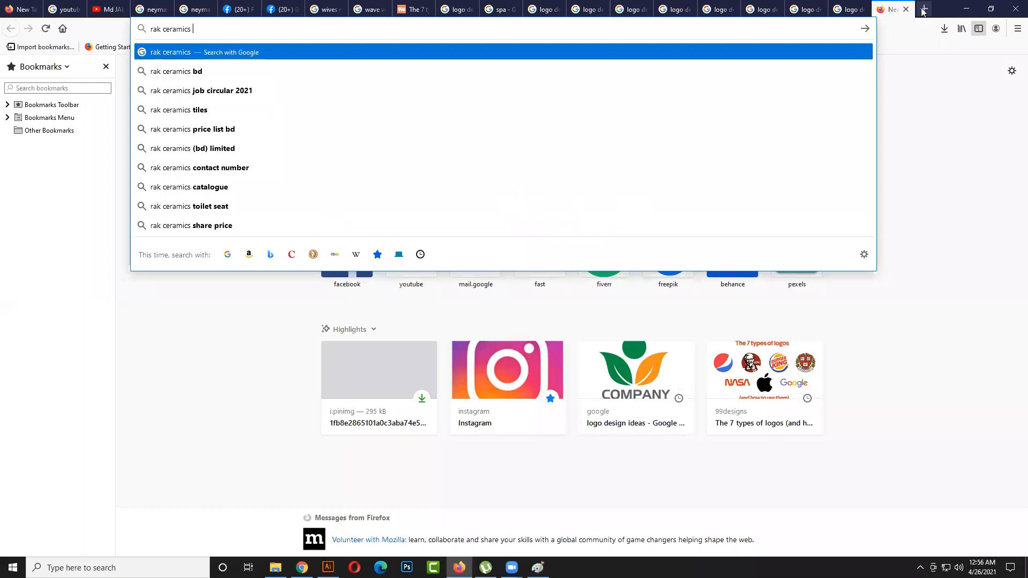
key(Return)
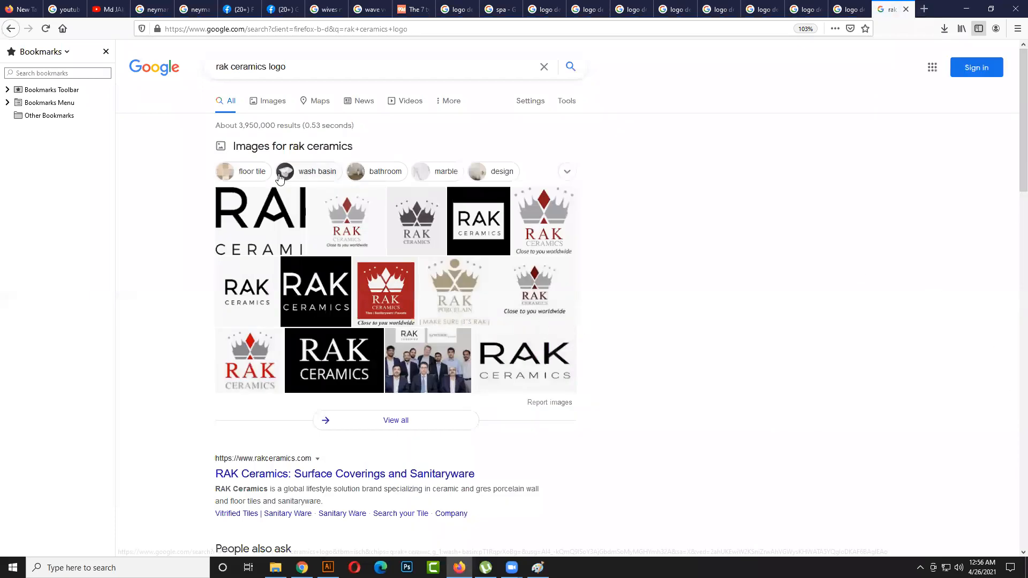
- Enlarge the ReBrand and White Page International RAK Ceramics logos from the image results, and set the speaker volume to 64
click(273, 109)
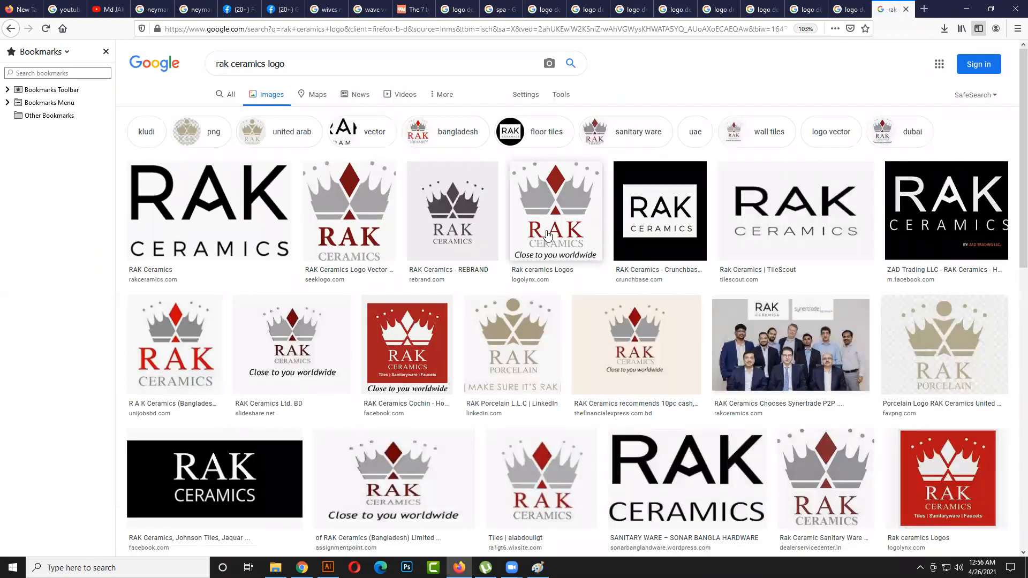
click(452, 230)
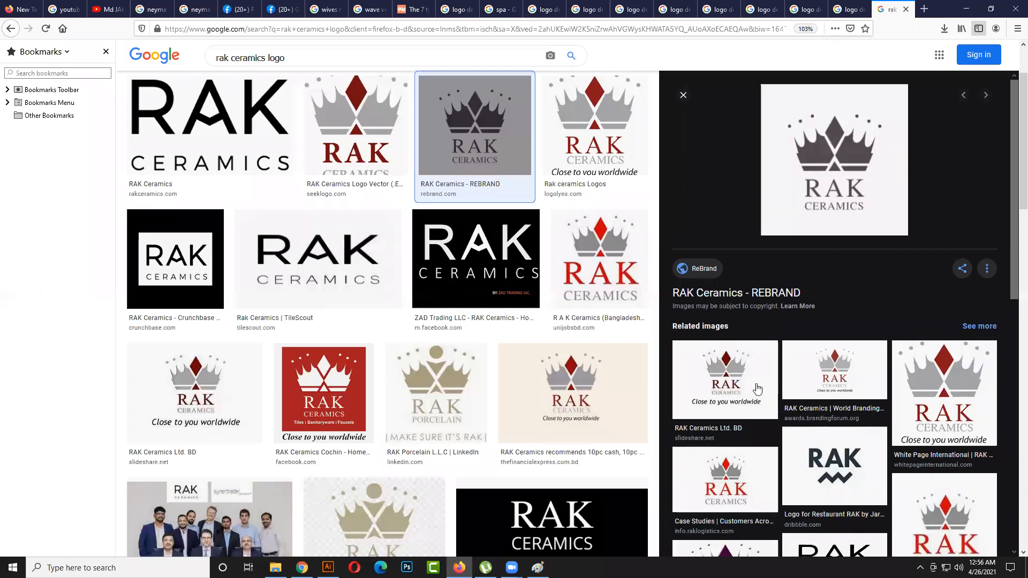
click(954, 388)
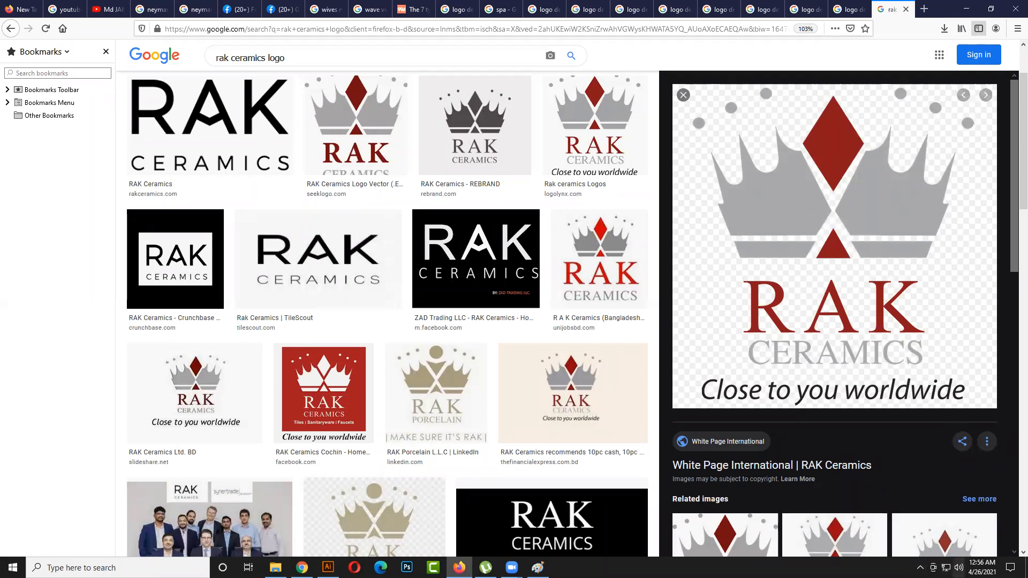
click(958, 567)
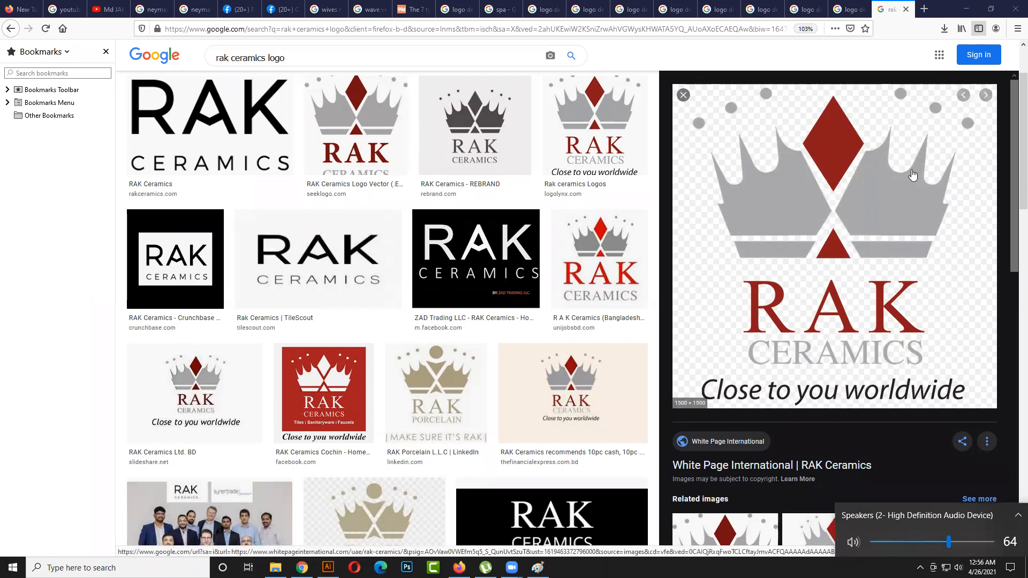
- Return to the crown company logo's tab and look through its related crown logo images
click(747, 10)
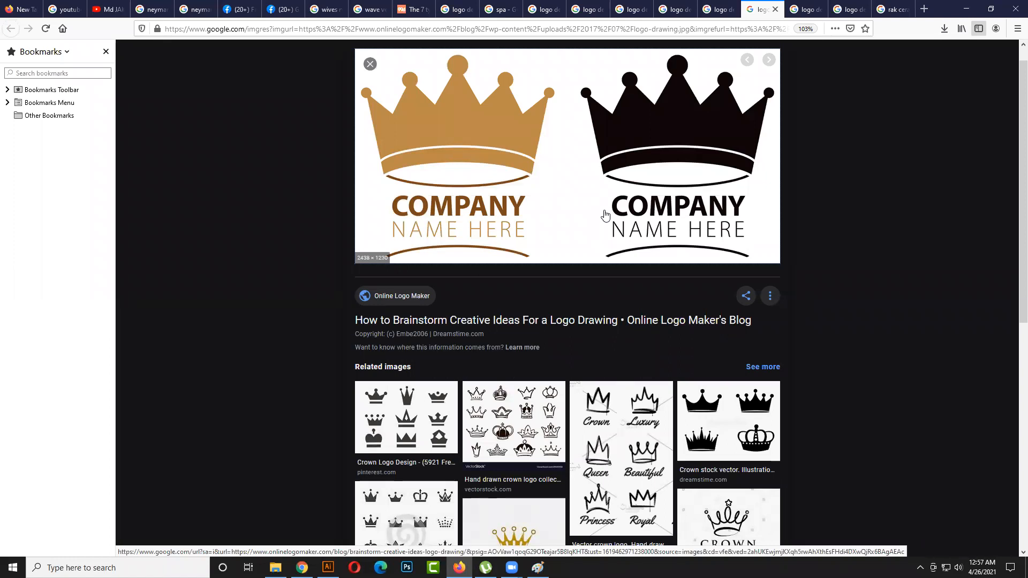
scroll(739, 357, down, 2)
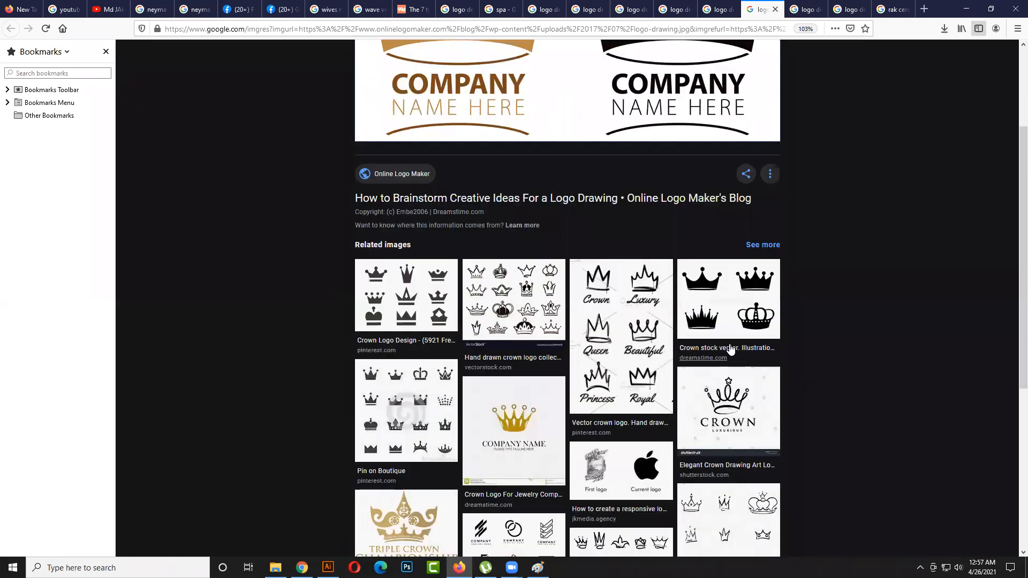
scroll(730, 349, down, 1)
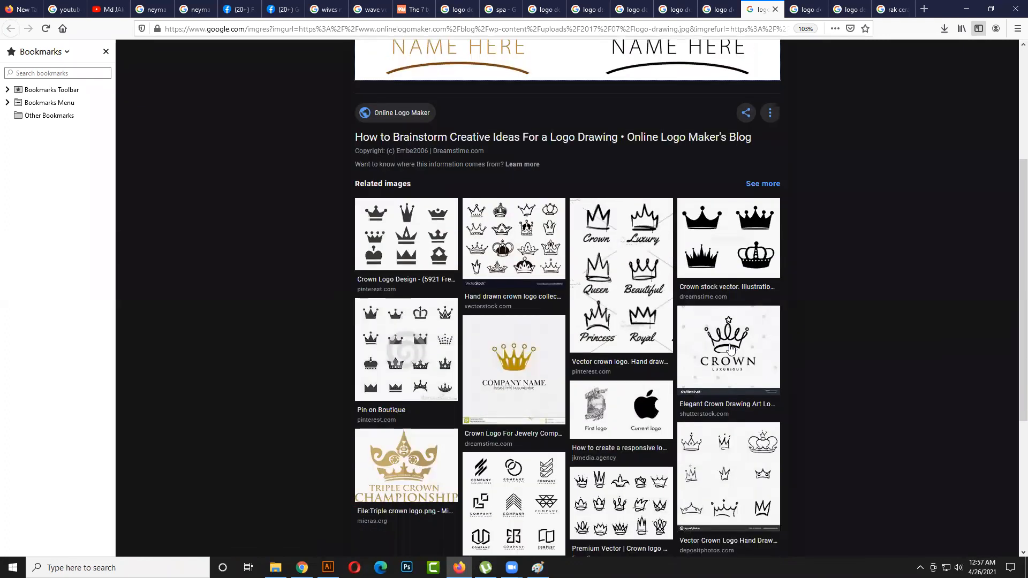
scroll(731, 349, down, 1)
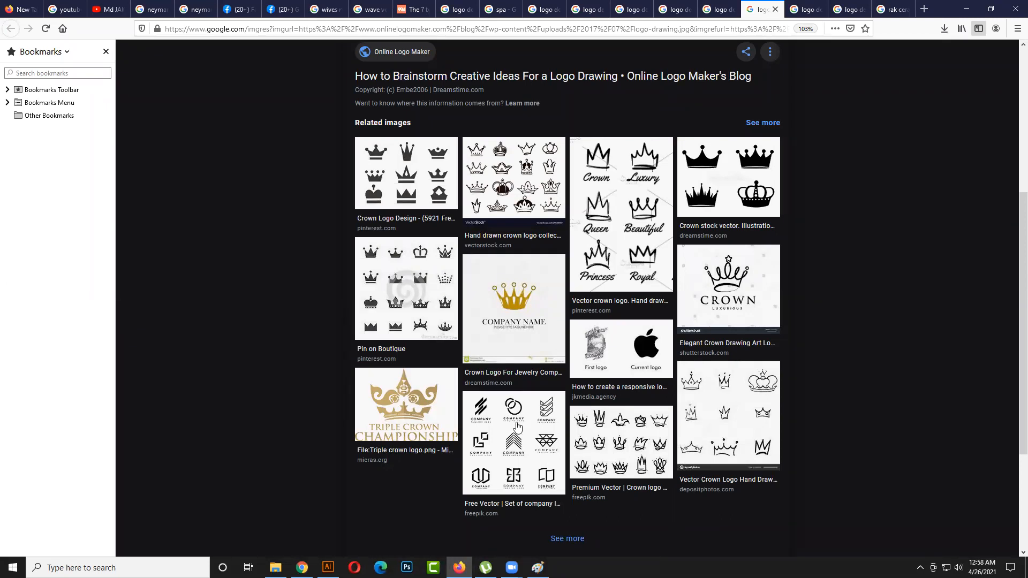
scroll(517, 429, up, 5)
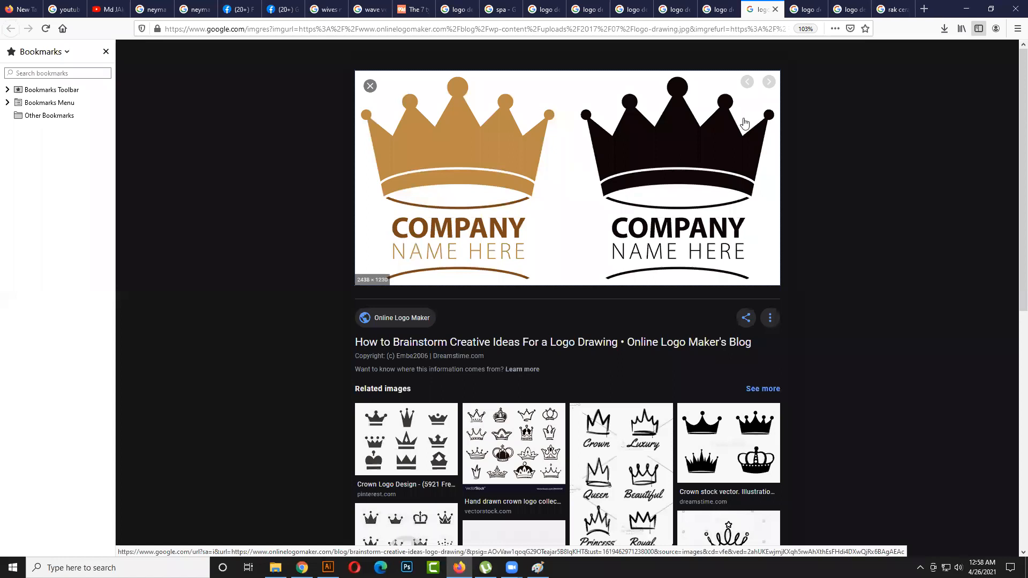
- View the Paperbird logo in its tab and look through its related images
click(800, 12)
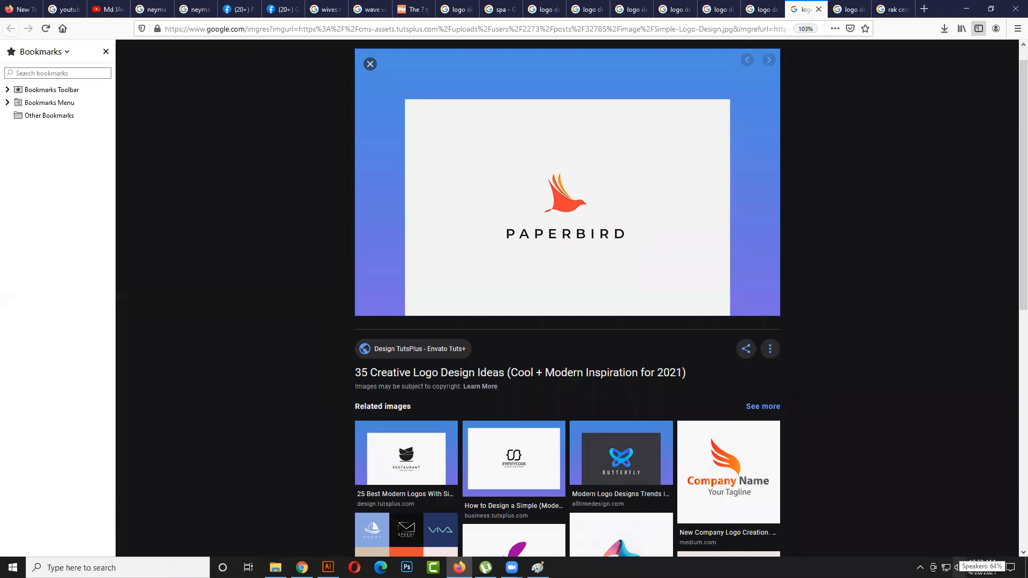
scroll(616, 454, down, 3)
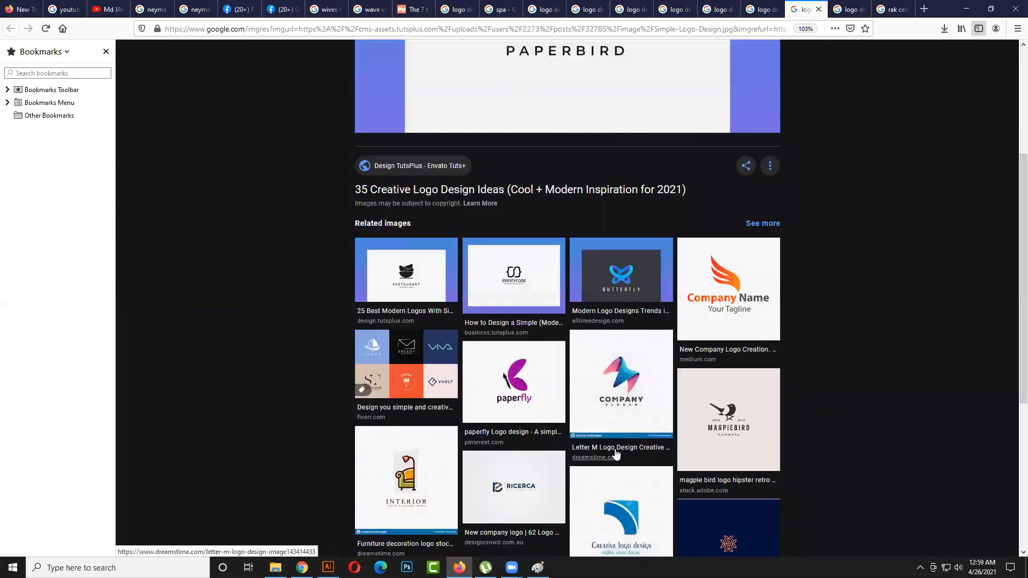
scroll(616, 454, up, 1)
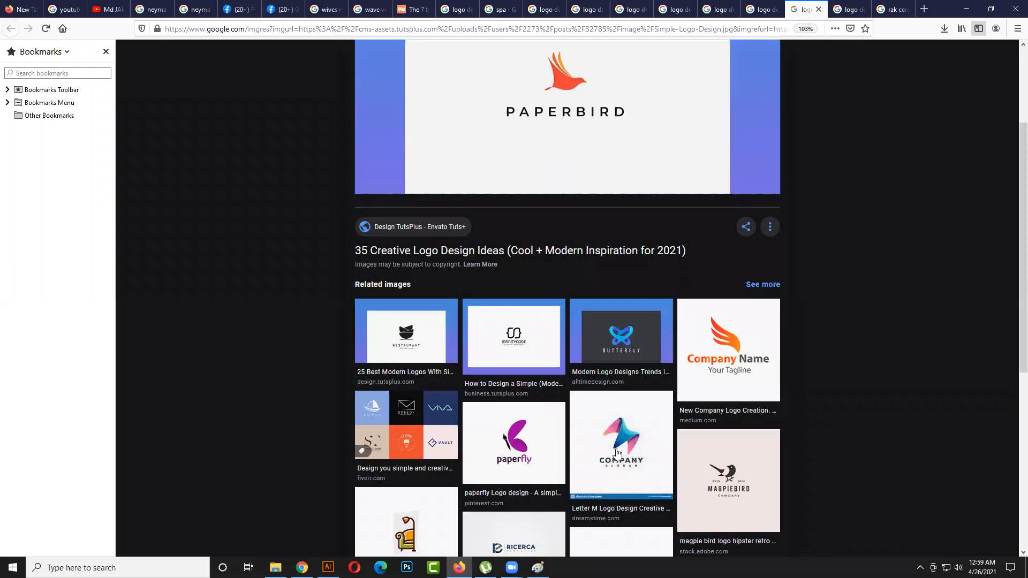
scroll(617, 453, up, 2)
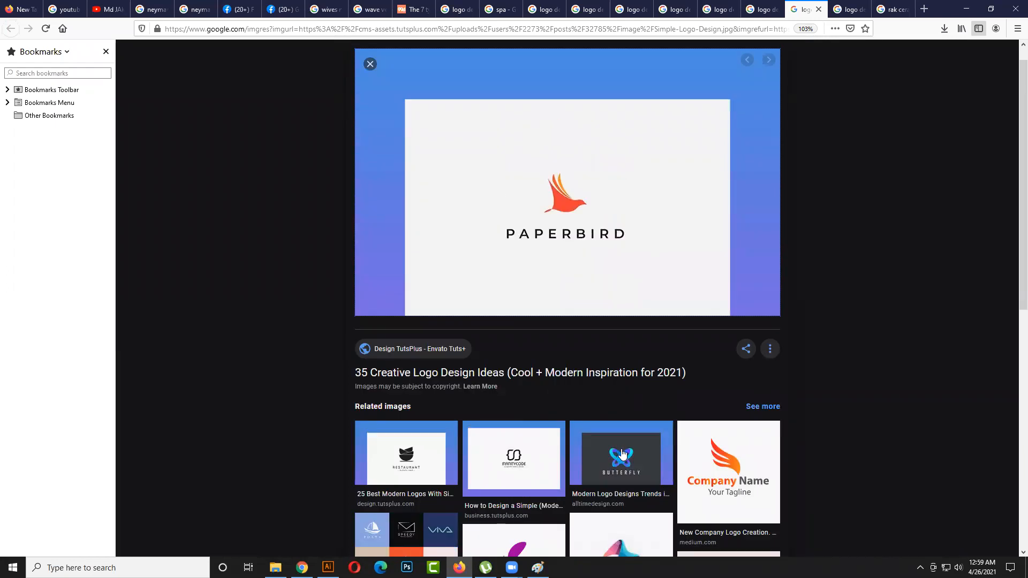
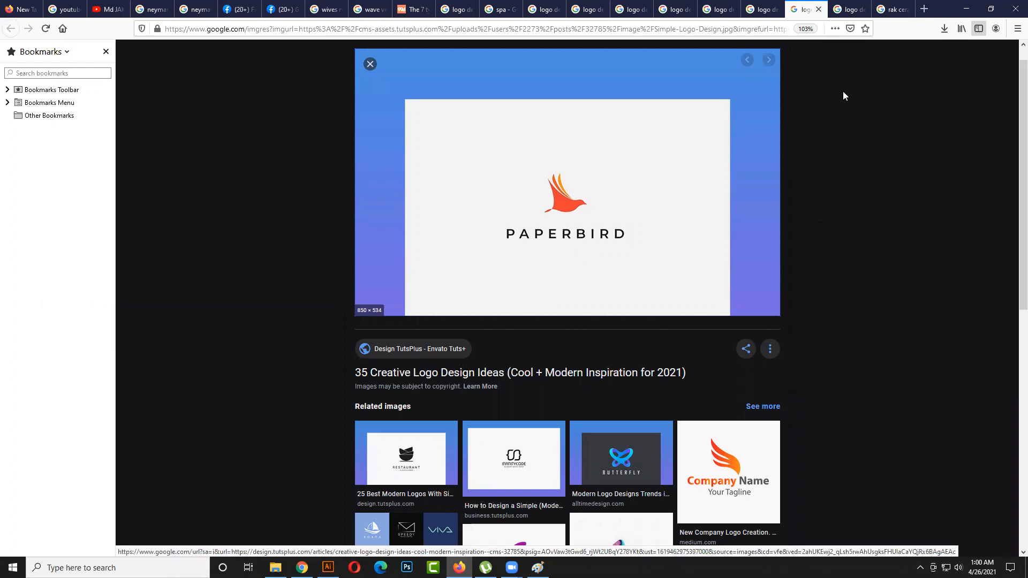
- Search Google Images for "biman bangladesh logo" in a new tab and enlarge the green bangladesh logo from Logos Download
click(923, 9)
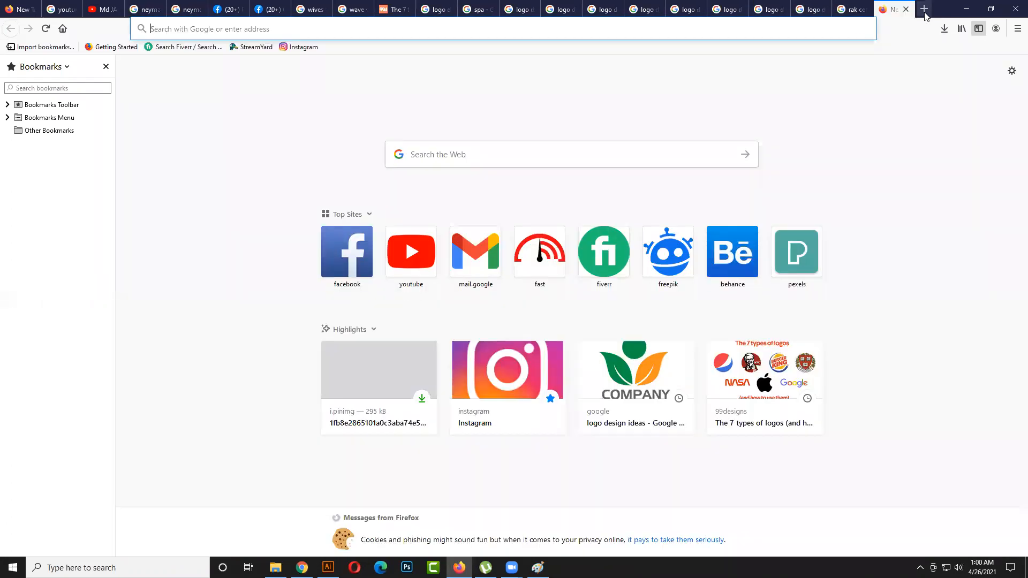
text(b)
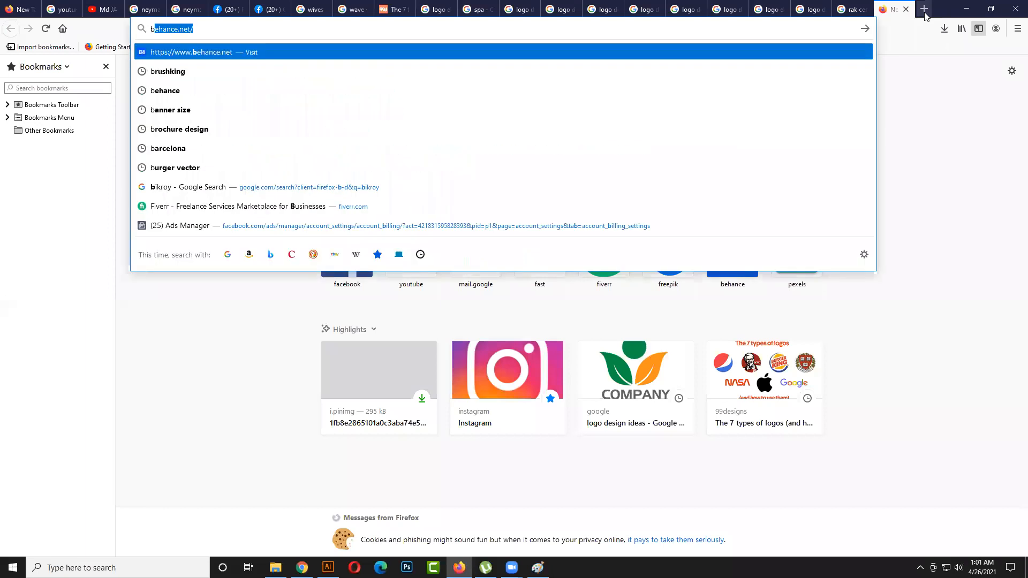
text(ima)
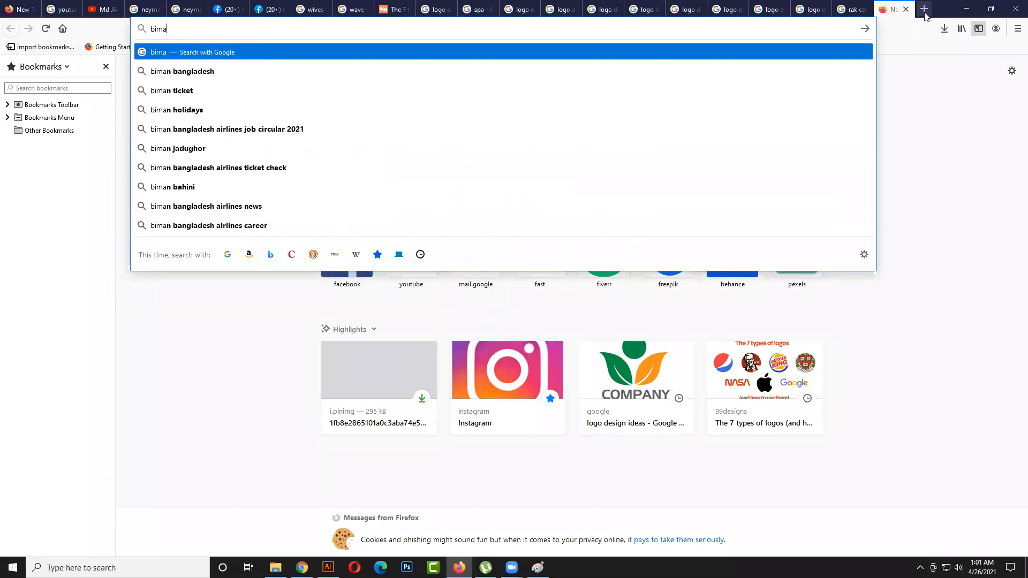
text(n b)
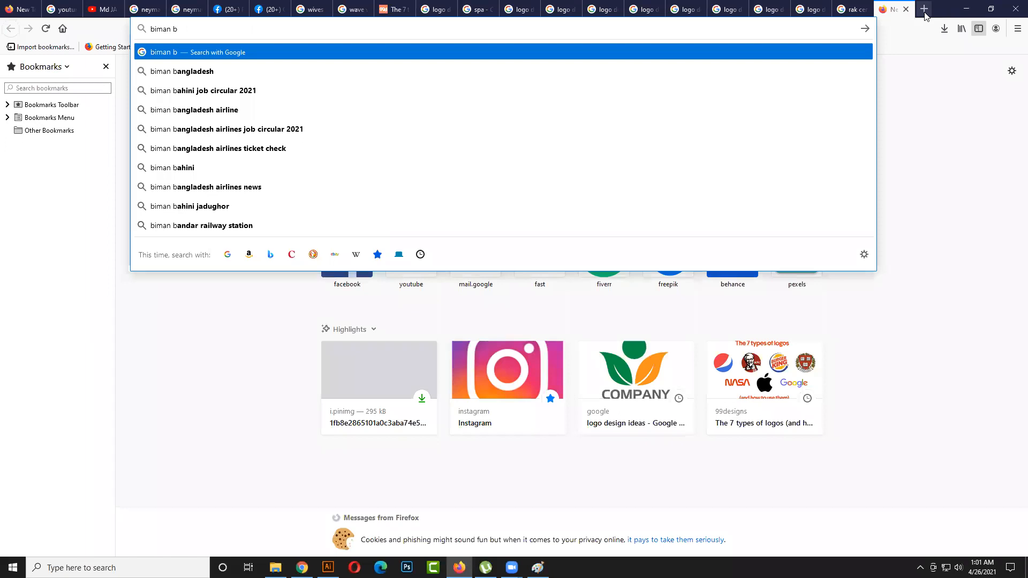
key(Down)
text(logo)
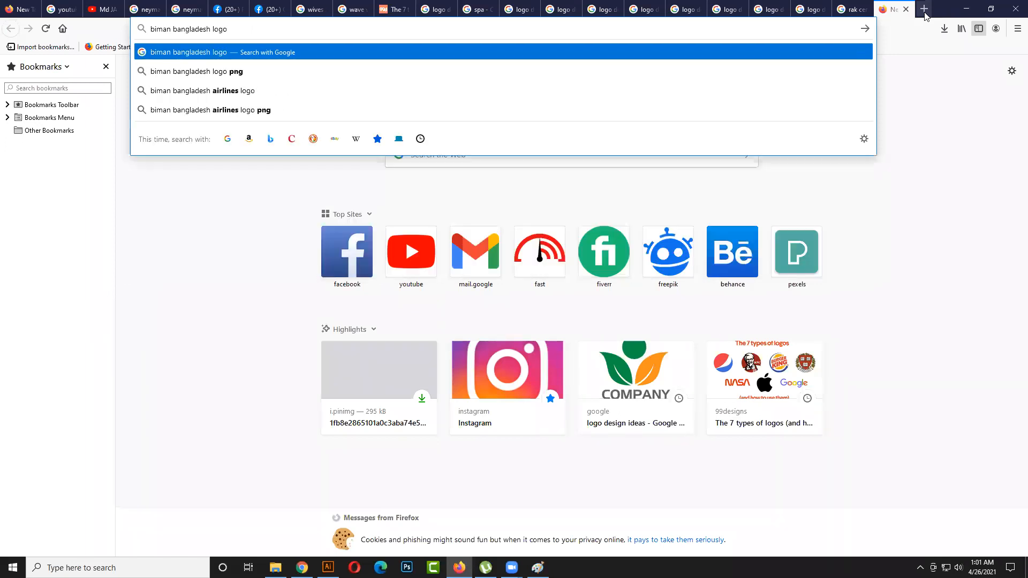
key(Return)
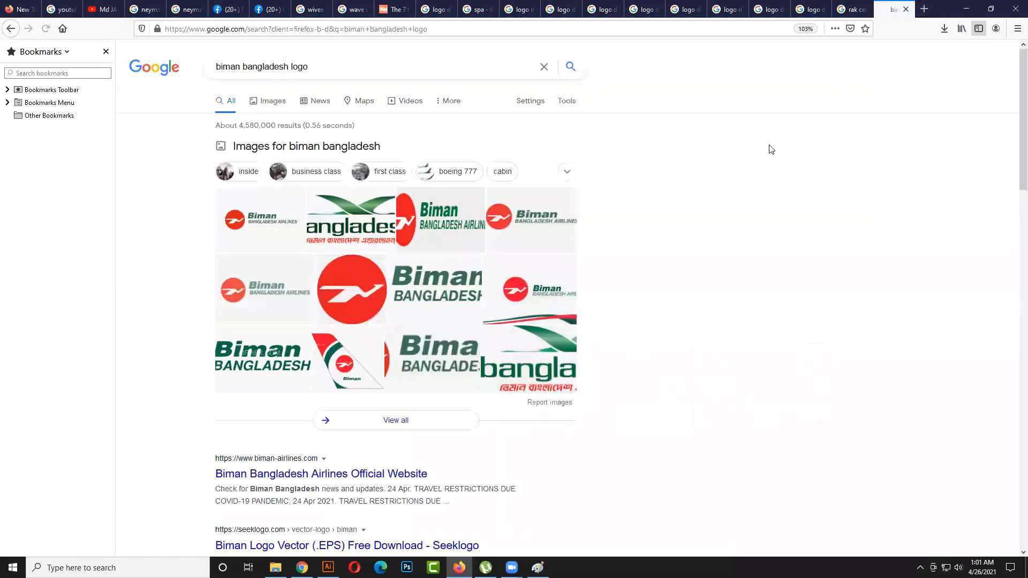
click(269, 101)
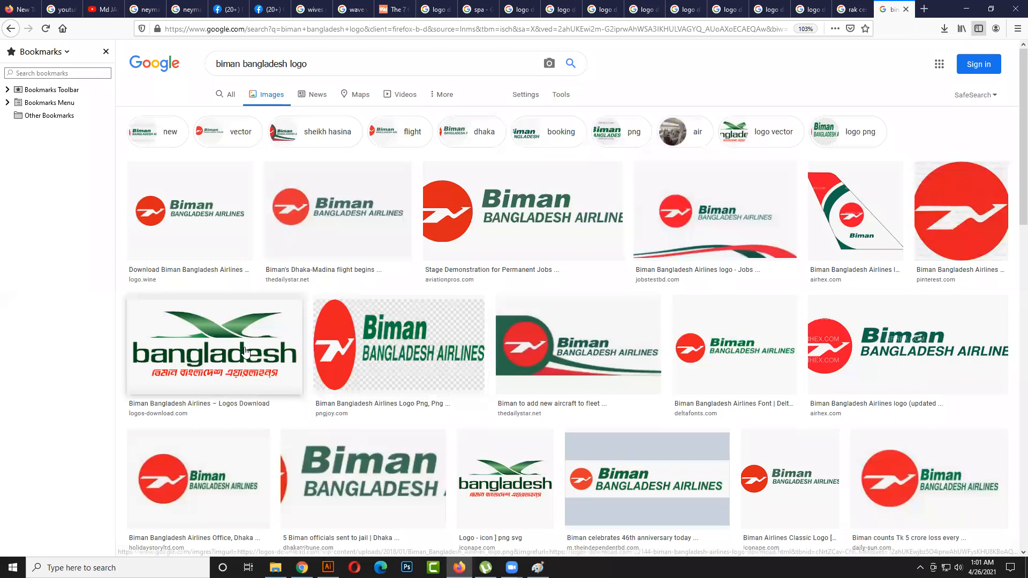
click(226, 354)
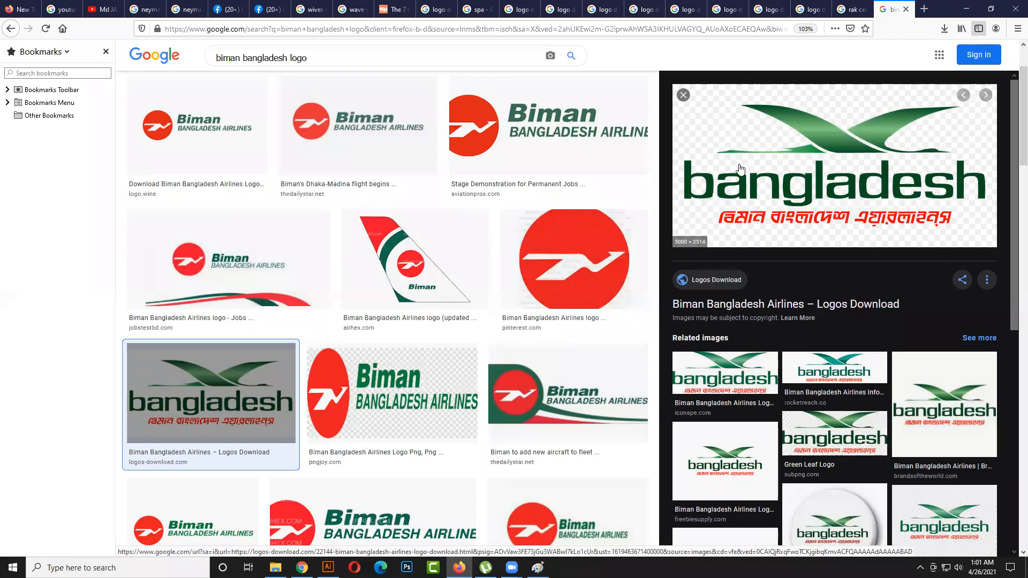
- Return to the tab with LogoDee's Modern Company Logo and look through its related images
click(856, 10)
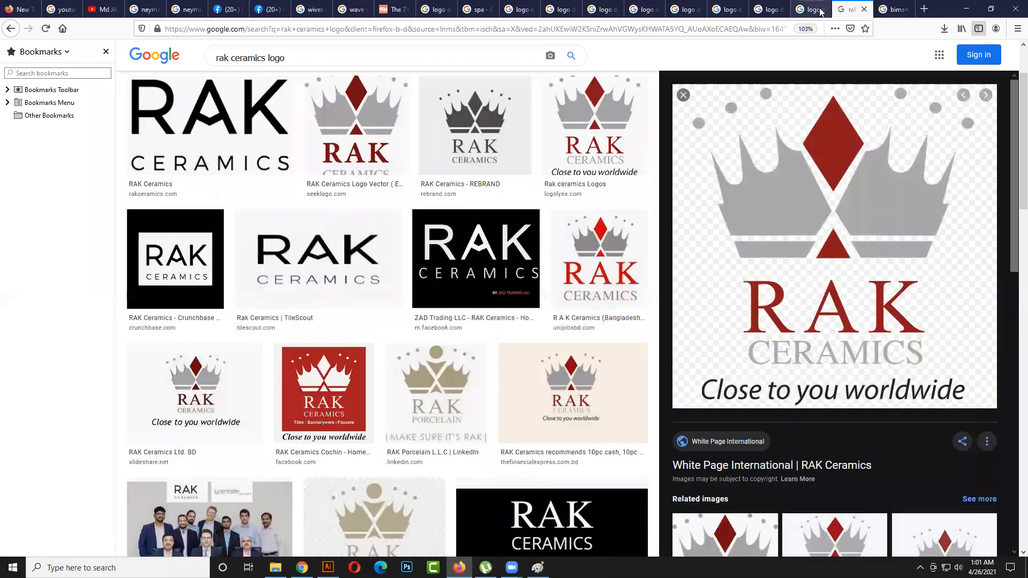
click(815, 11)
click(755, 12)
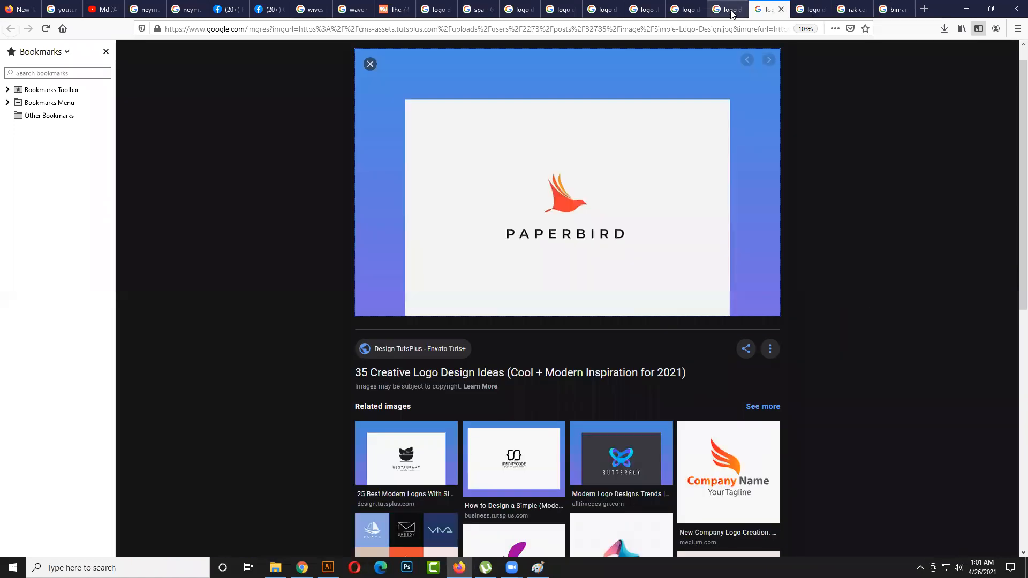
click(805, 6)
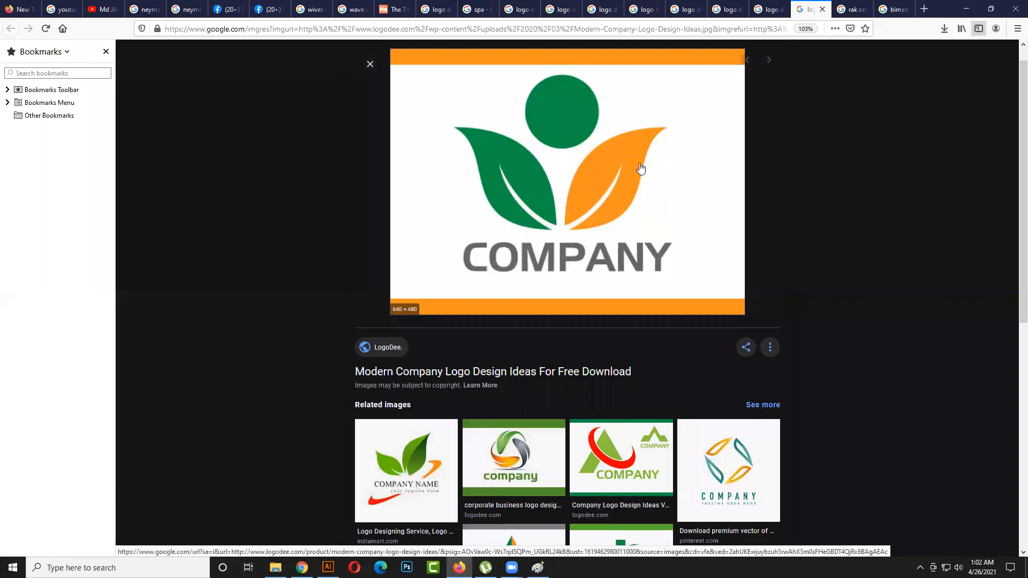
scroll(639, 174, down, 3)
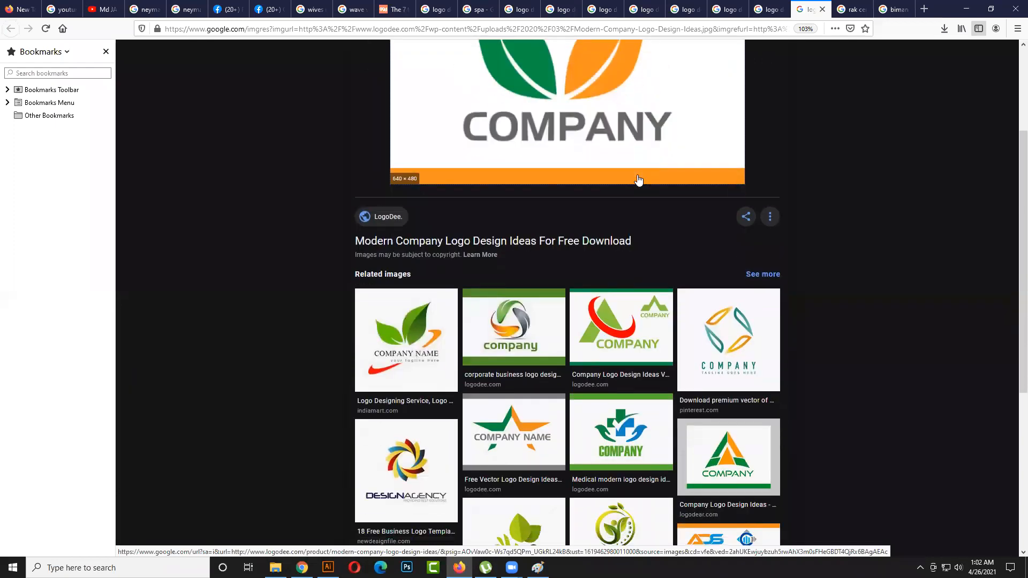
scroll(639, 181, down, 1)
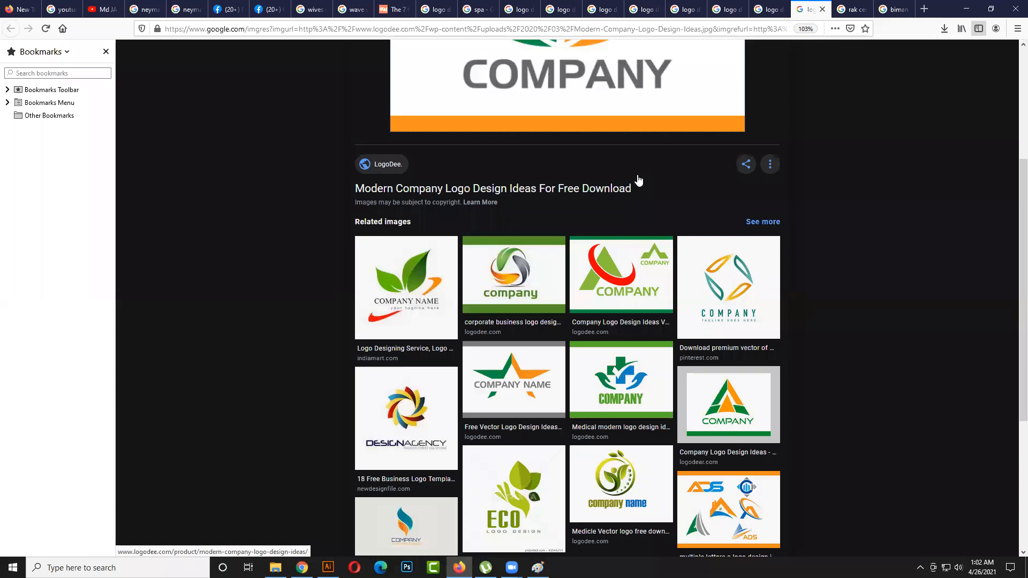
scroll(639, 178, down, 4)
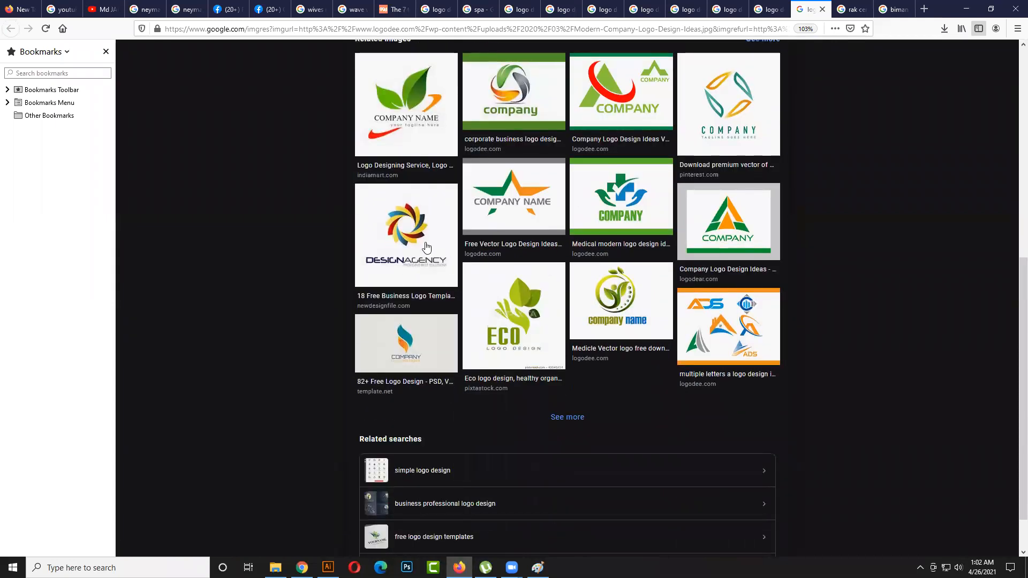
- Enlarge the Design Agency logo from the related images and look through the logos related to it
click(426, 247)
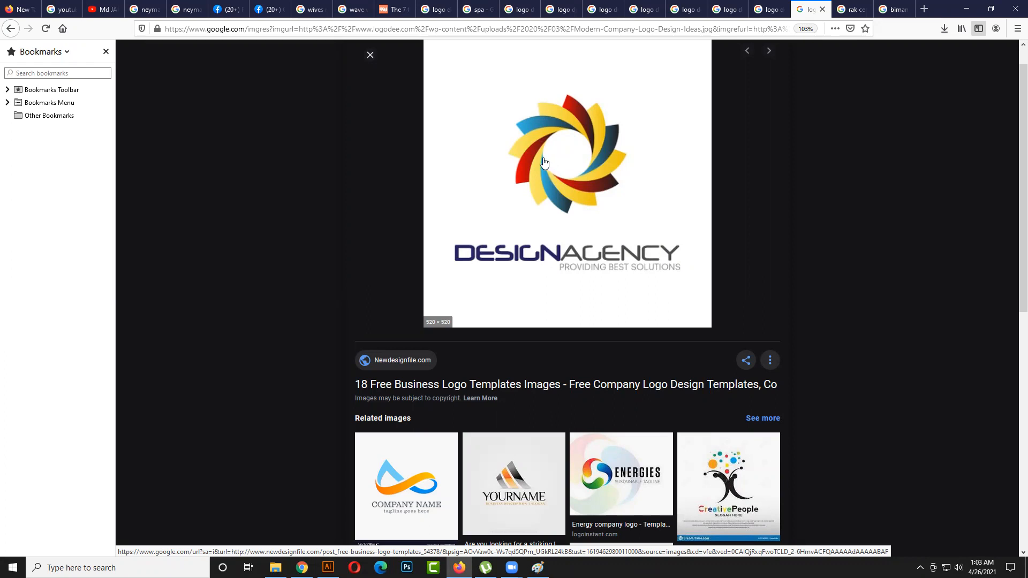
scroll(586, 207, down, 5)
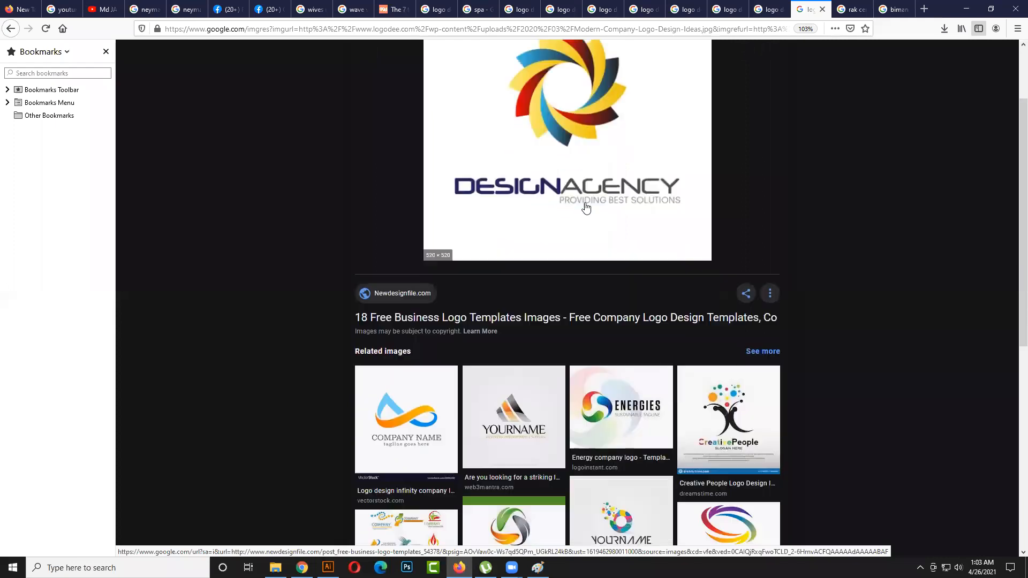
scroll(586, 207, down, 3)
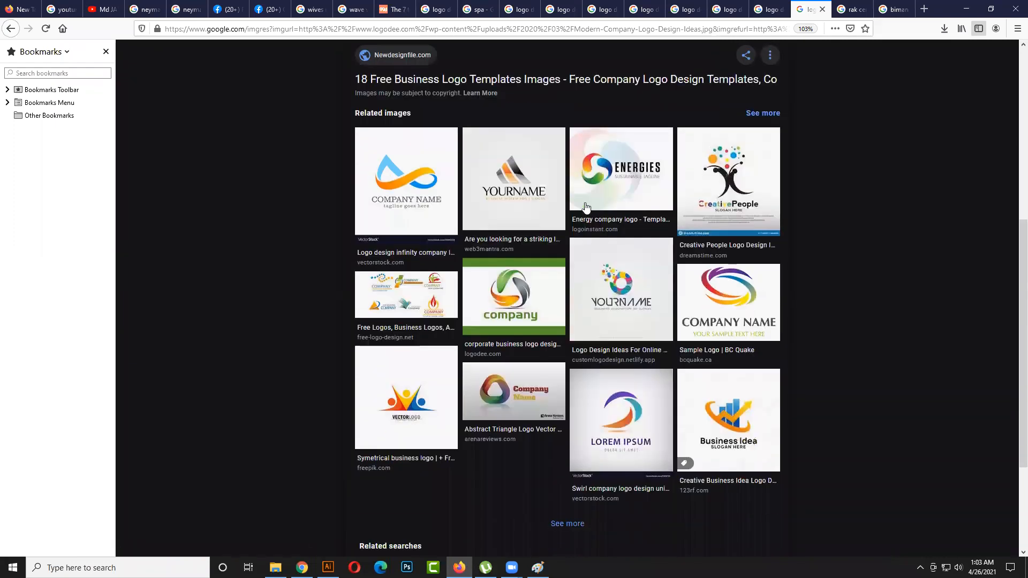
- Enlarge Freepik's symmetrical business logo with three figures and look through its related images
click(395, 348)
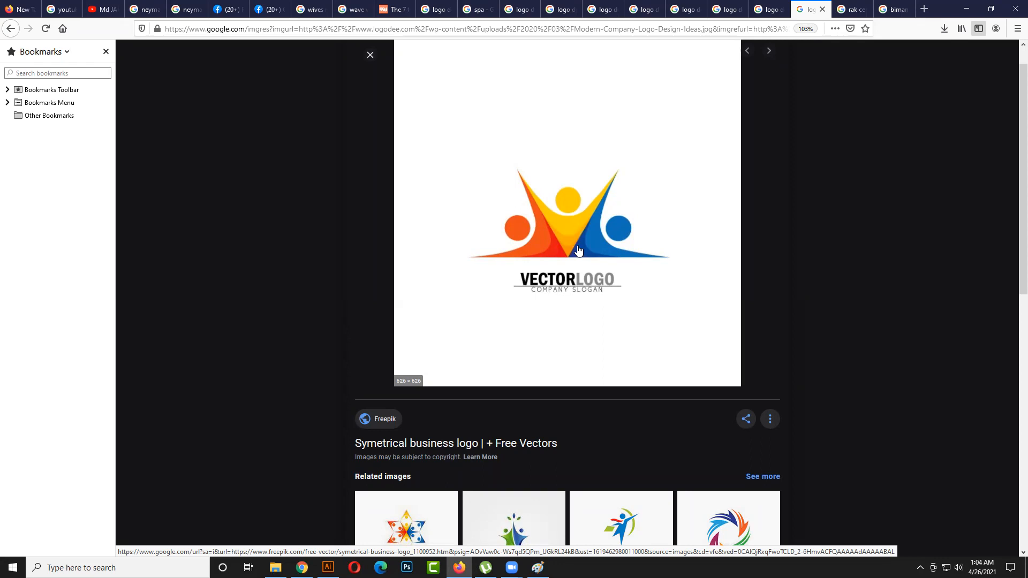
scroll(578, 249, down, 3)
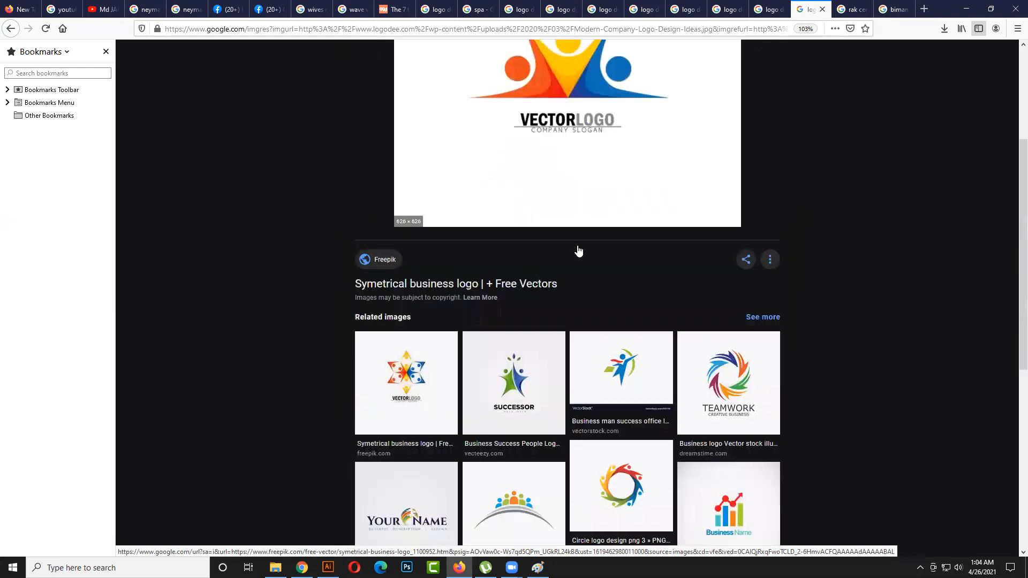
scroll(578, 249, down, 1)
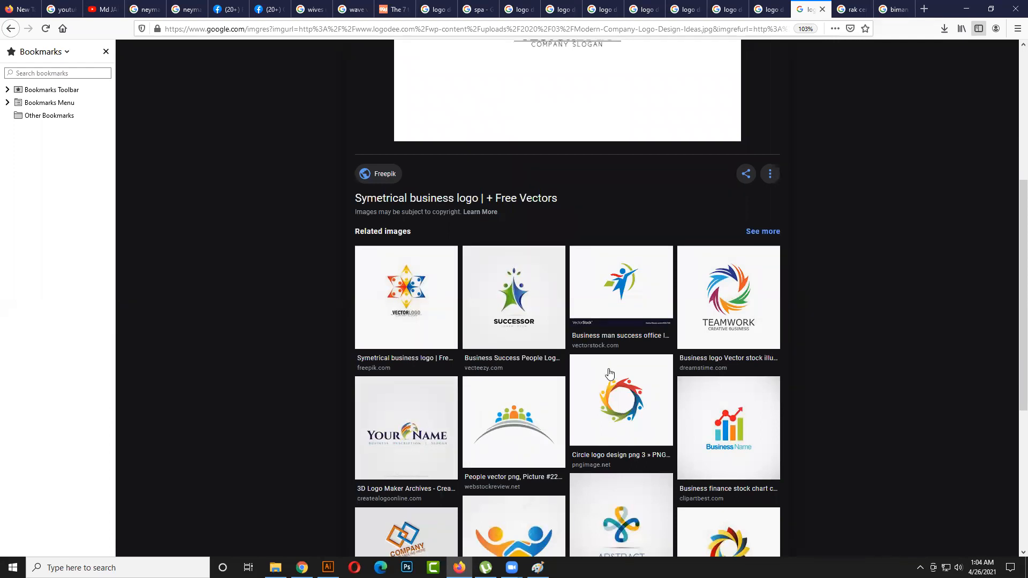
scroll(610, 373, down, 1)
- Enlarge the circle logo made of people, look through its related images, and enlarge the Sunsets & Seashores logo
click(620, 337)
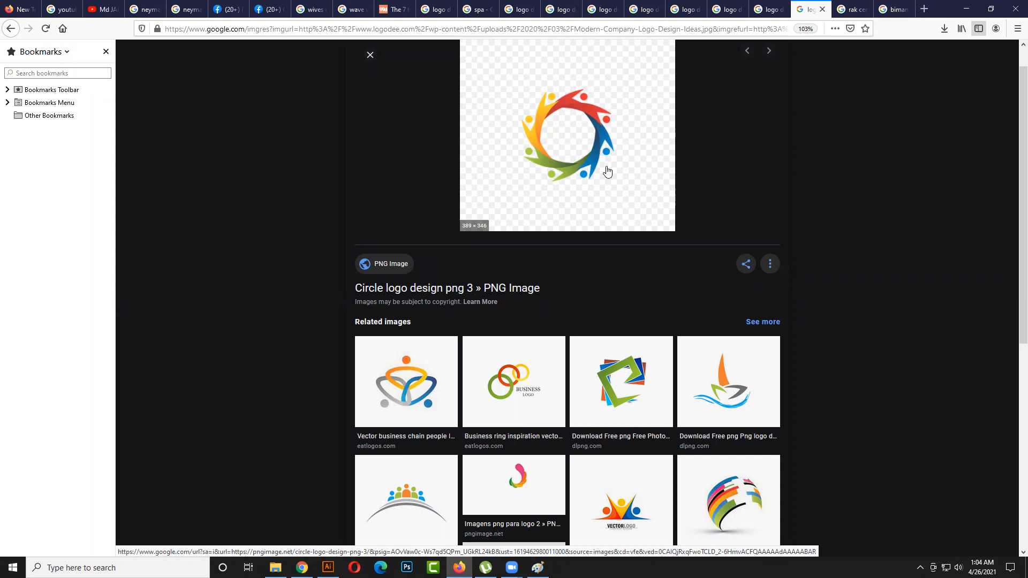
scroll(591, 242, down, 4)
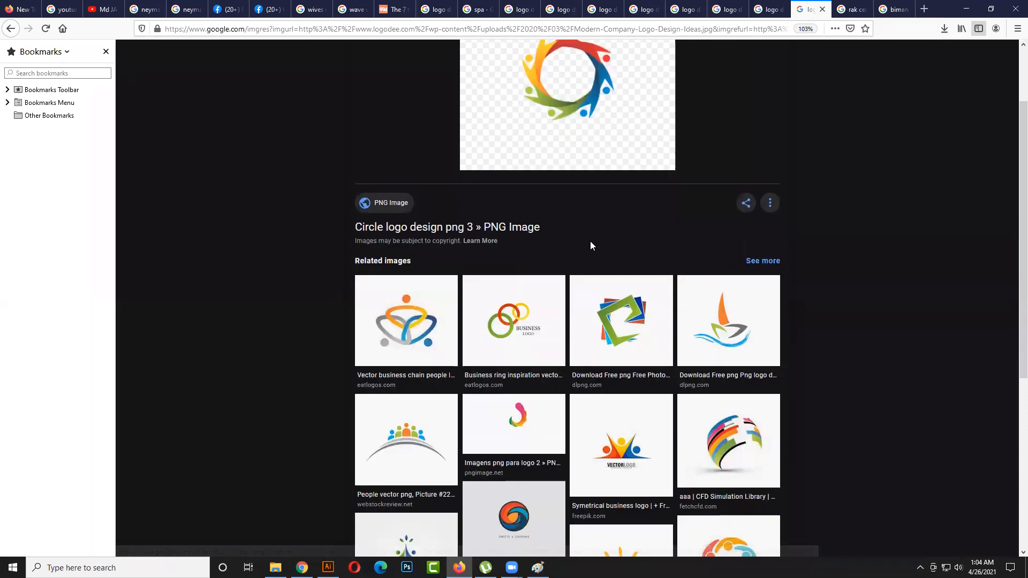
scroll(590, 245, up, 5)
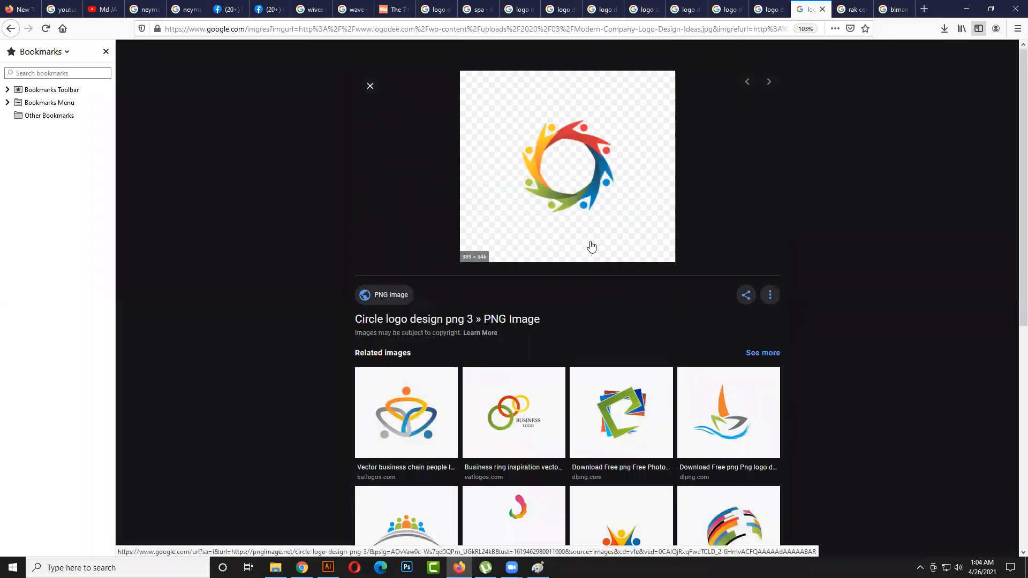
scroll(591, 245, down, 8)
click(525, 379)
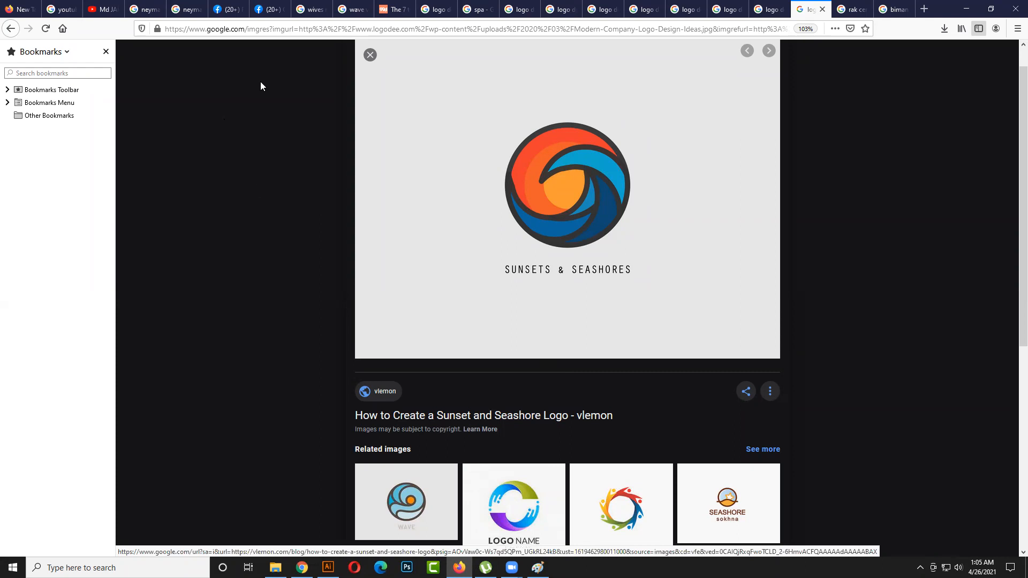
- View the 99designs logo types page, and enlarge LogoDee's leaf company logo in the "logo design ideas" image results
click(394, 9)
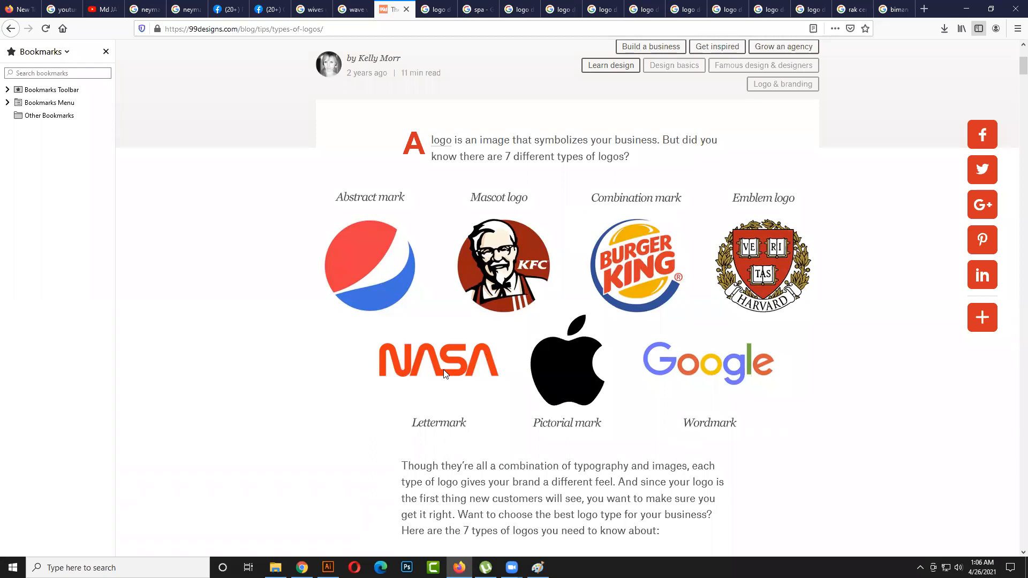
click(446, 10)
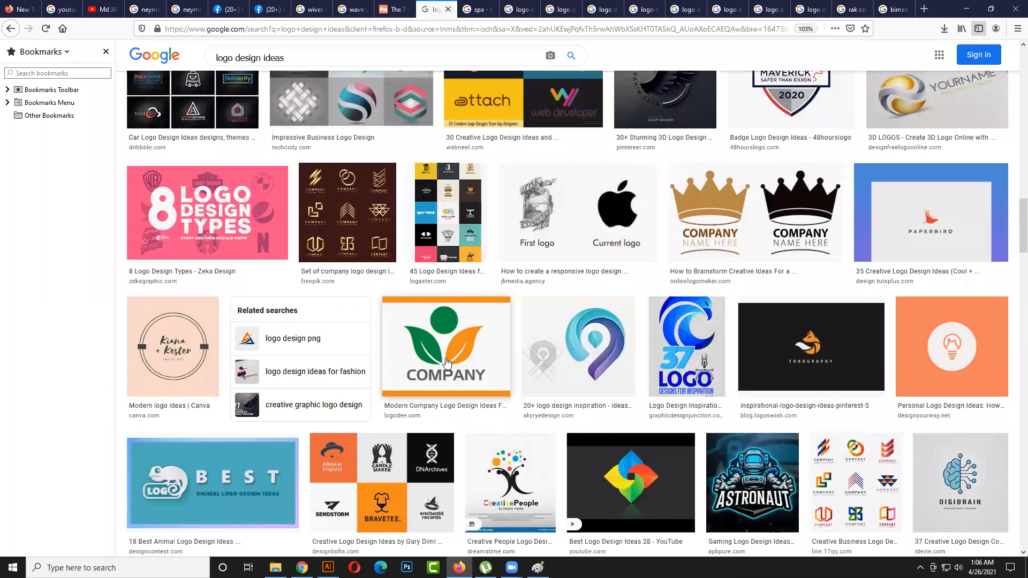
click(447, 363)
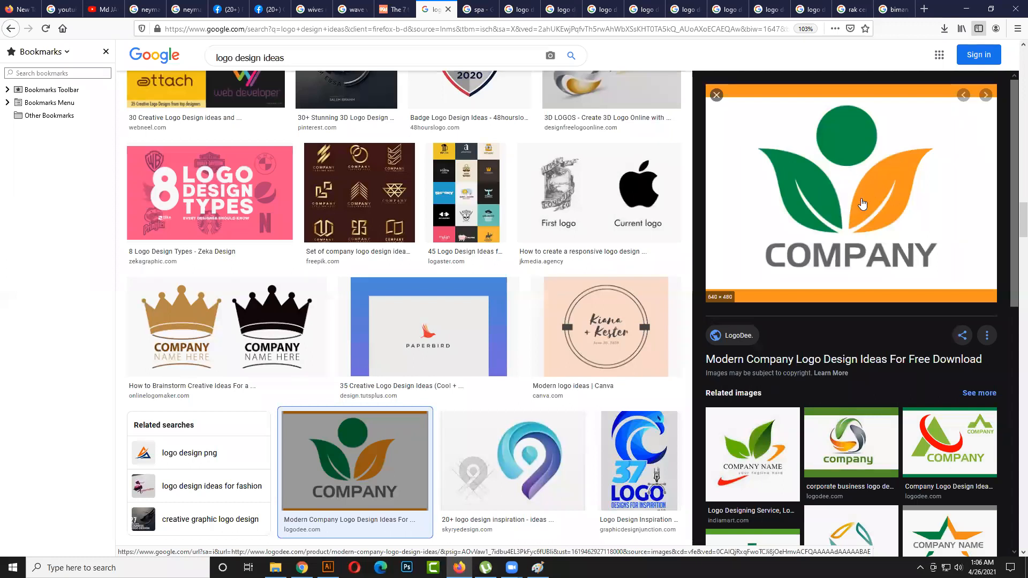
- Enlarge the related IndiaMART leaf logo and look through its related herbal logo images
click(763, 452)
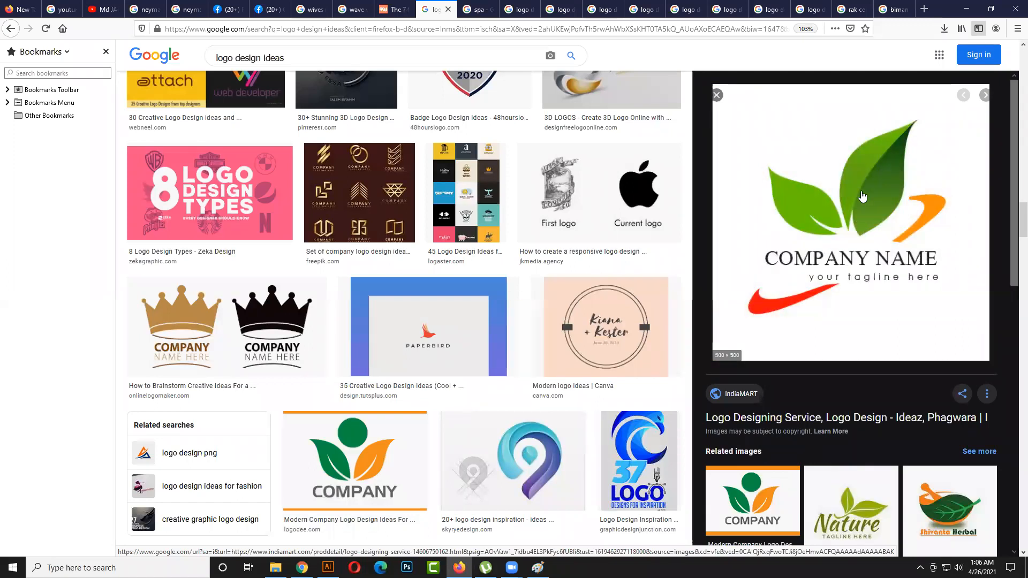
scroll(862, 197, down, 5)
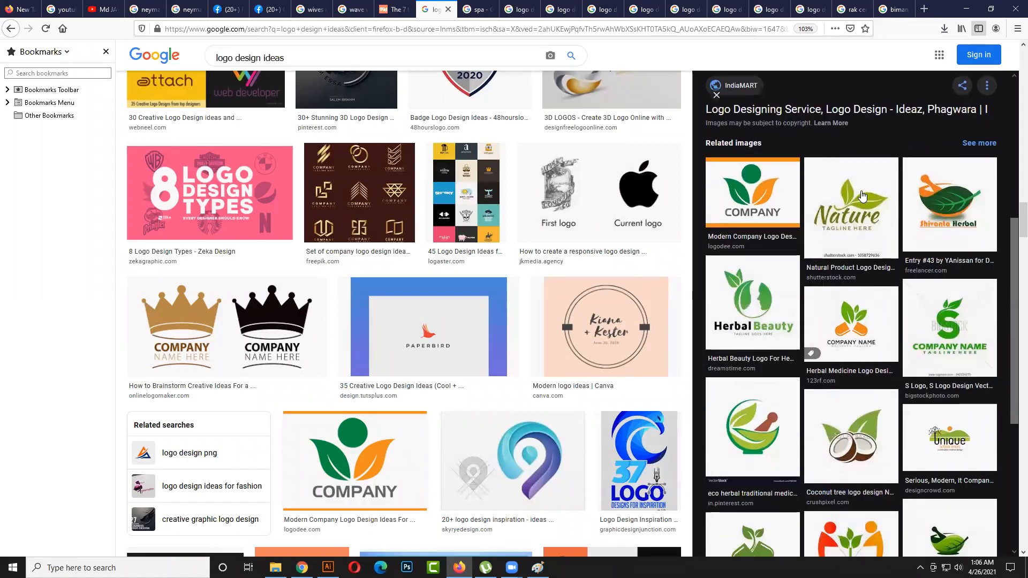
scroll(862, 196, down, 3)
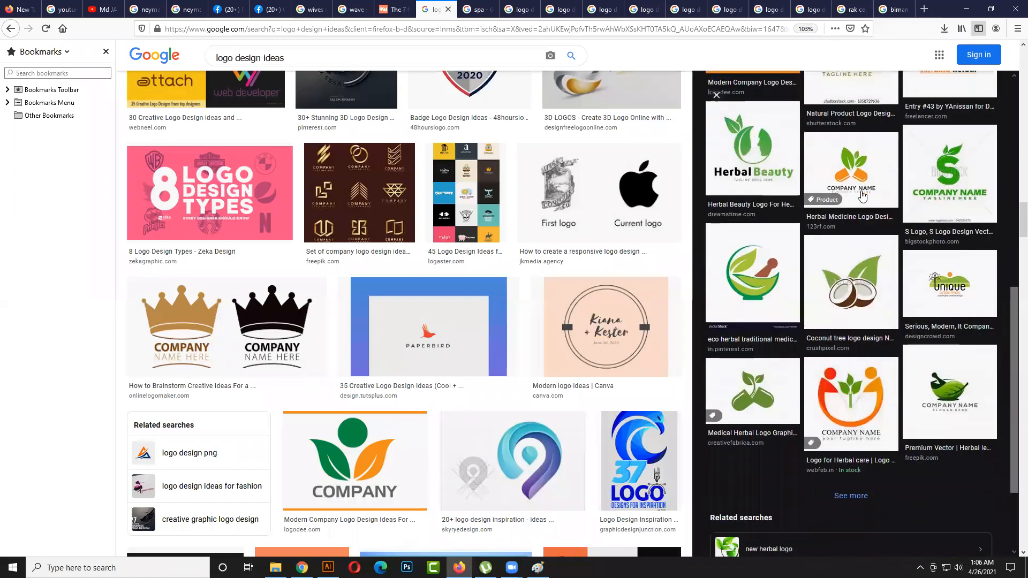
- Enlarge the eco herbal traditional medicine logo and Shutterstock's green pharmacy logo, looking through the related images of each
click(760, 229)
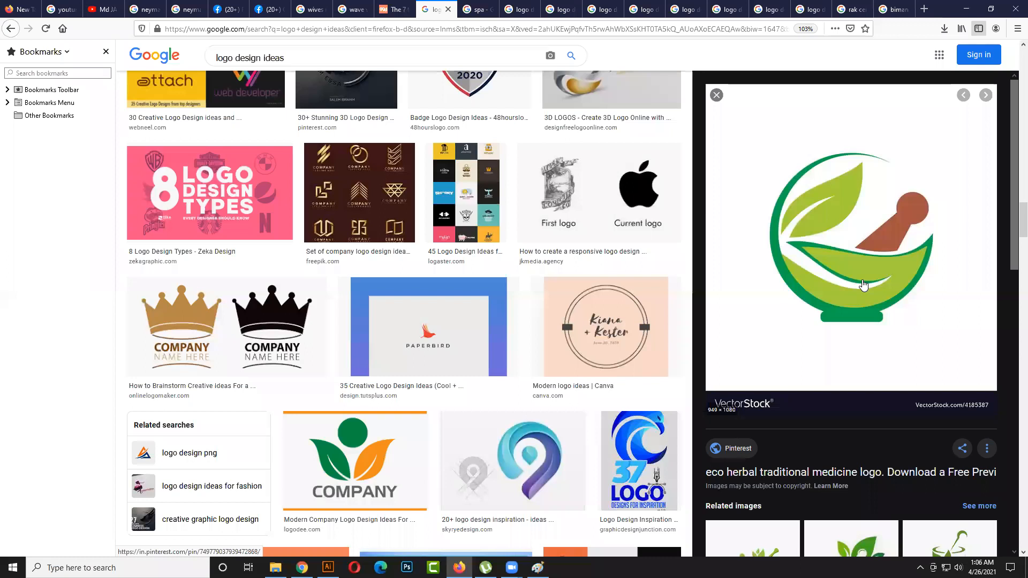
scroll(861, 281, down, 3)
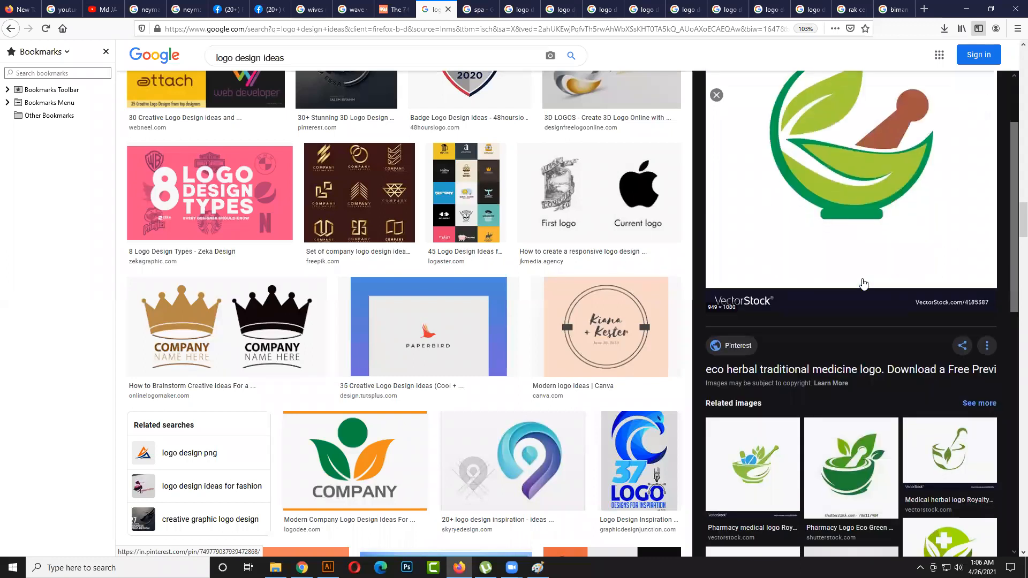
right_click(849, 389)
click(848, 390)
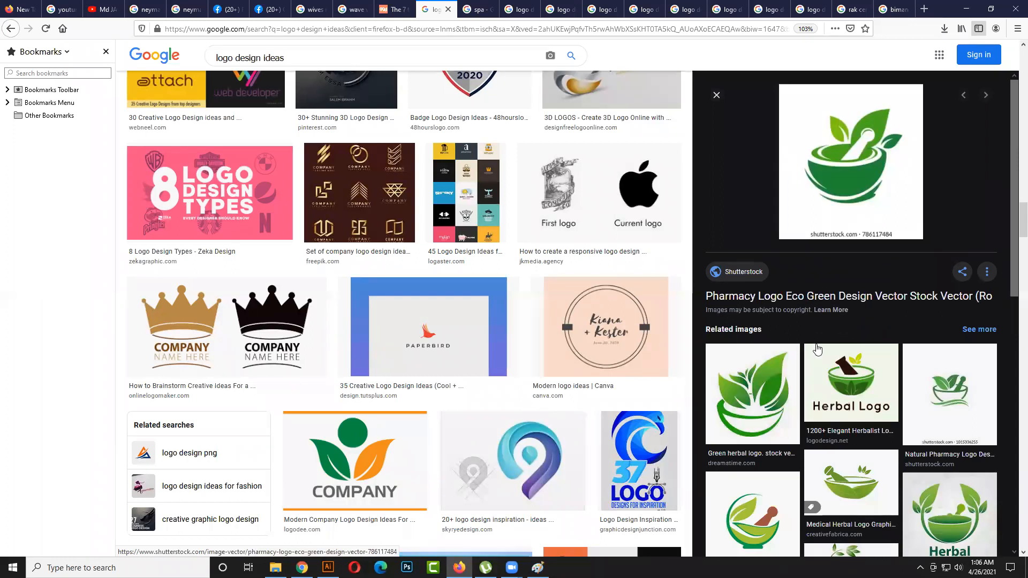
scroll(774, 420, down, 3)
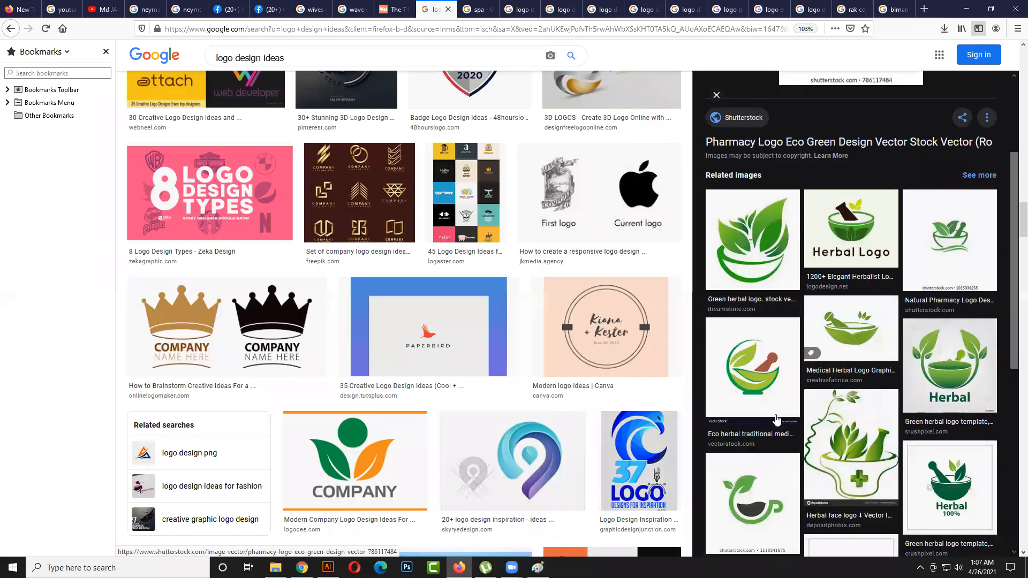
scroll(776, 415, down, 1)
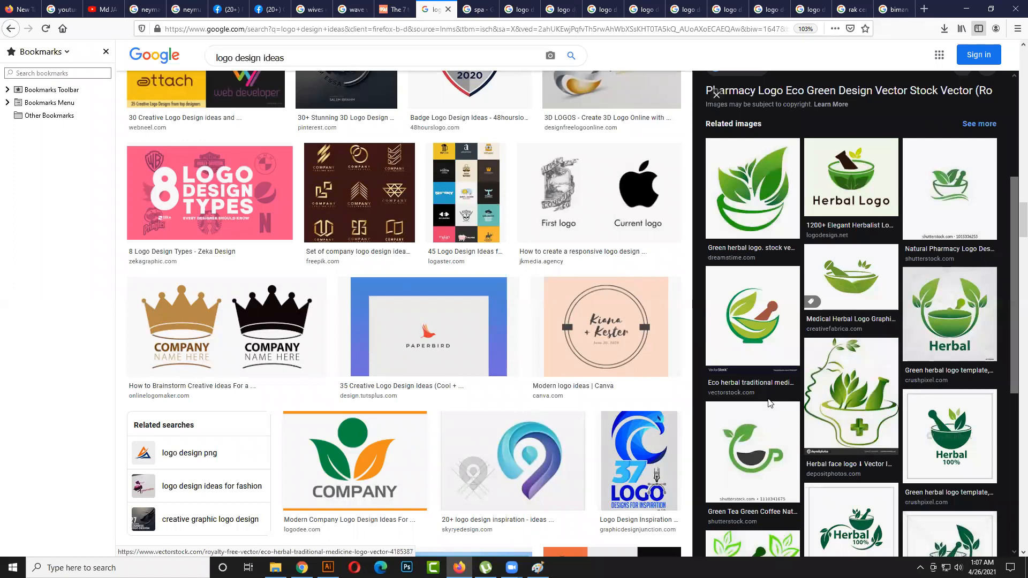
- Look through the green pharmacy logo's related herbal images and further down the "logo design ideas" image results
scroll(569, 433, down, 1)
scroll(569, 432, down, 7)
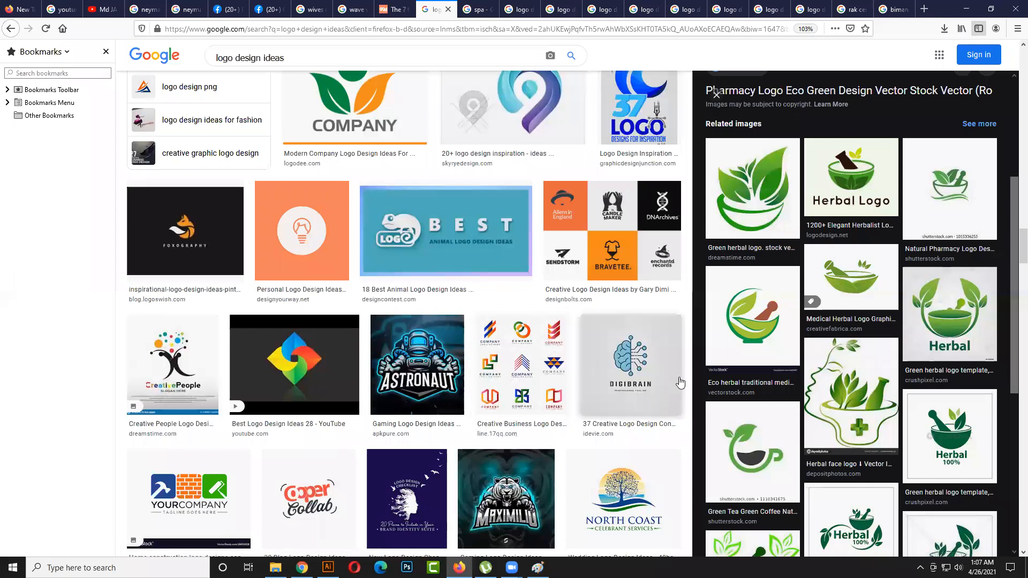
scroll(813, 362, down, 3)
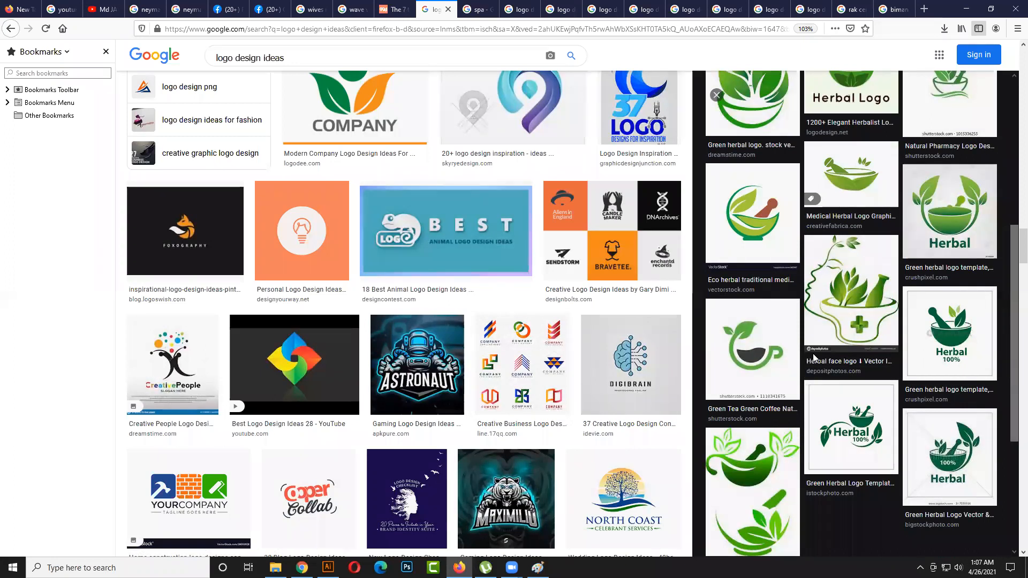
scroll(814, 359, up, 9)
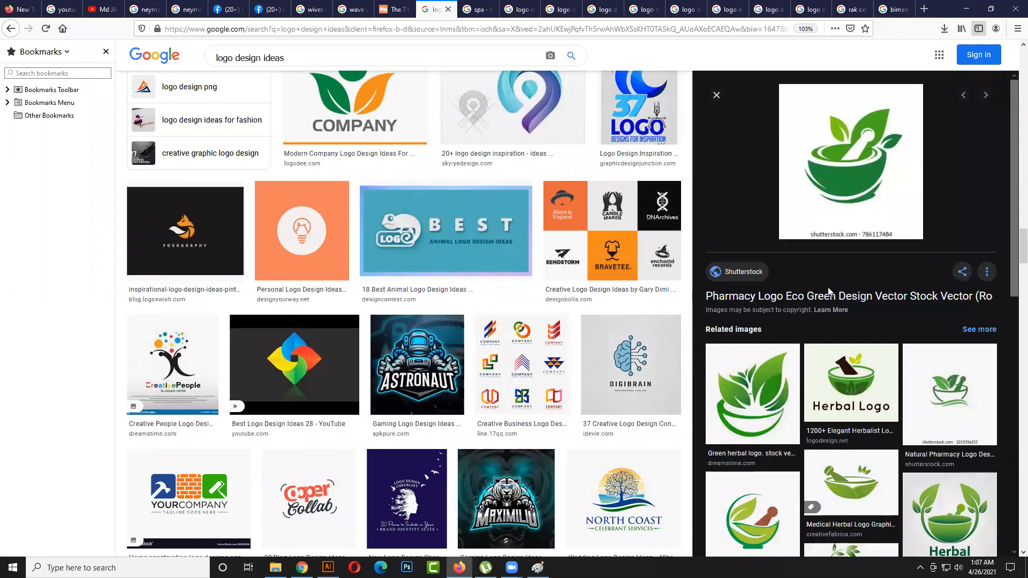
scroll(692, 285, down, 5)
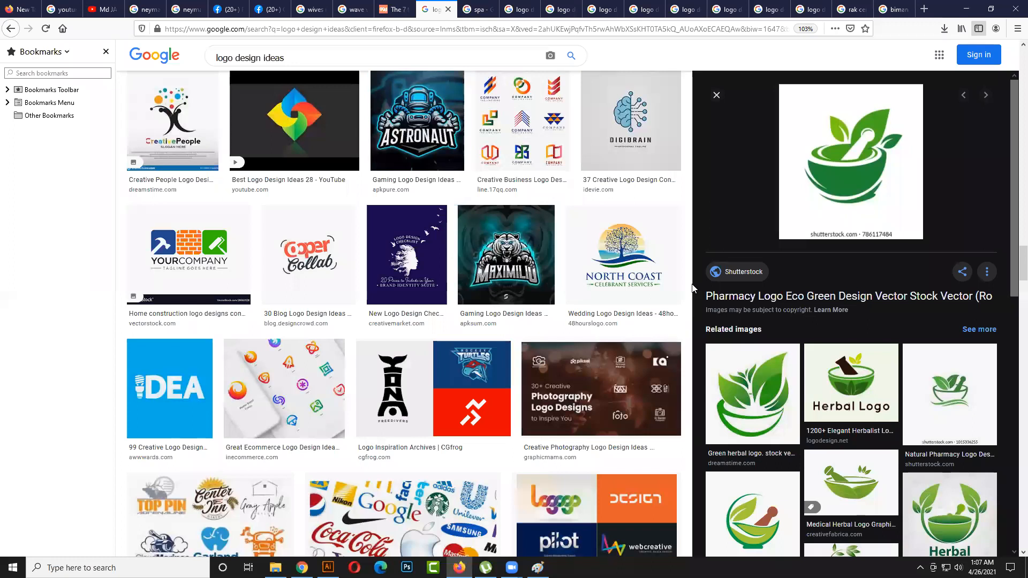
scroll(693, 287, down, 3)
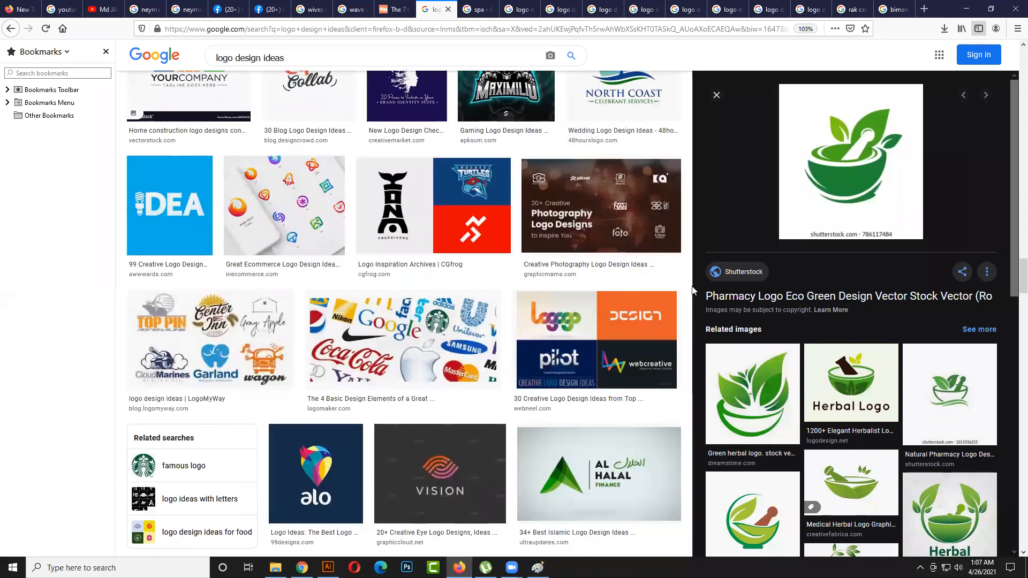
scroll(693, 289, down, 2)
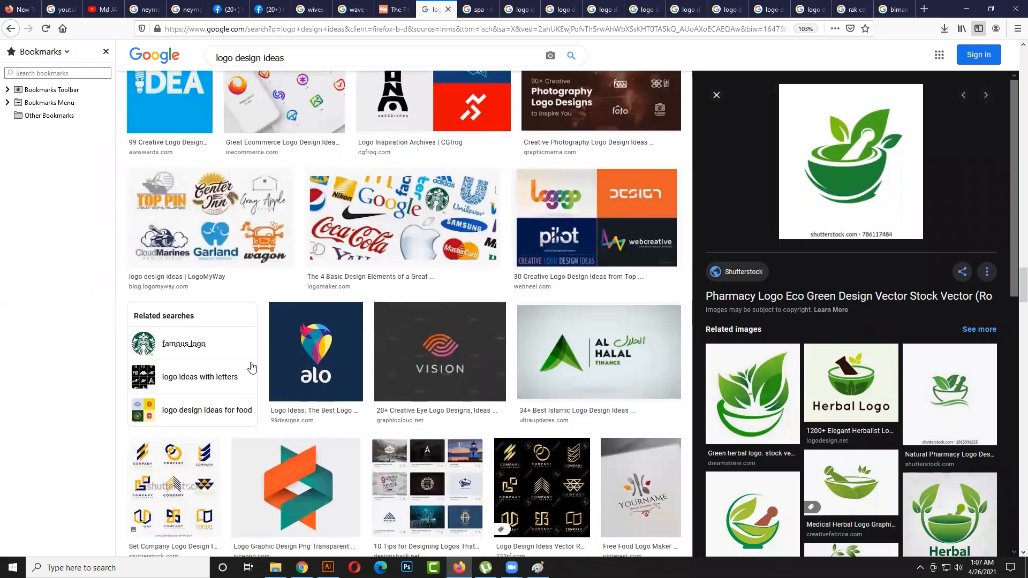
- Enlarge the 99designs alo bird logo and, from its related images, PhotoADKing's Techscoop logo
click(329, 365)
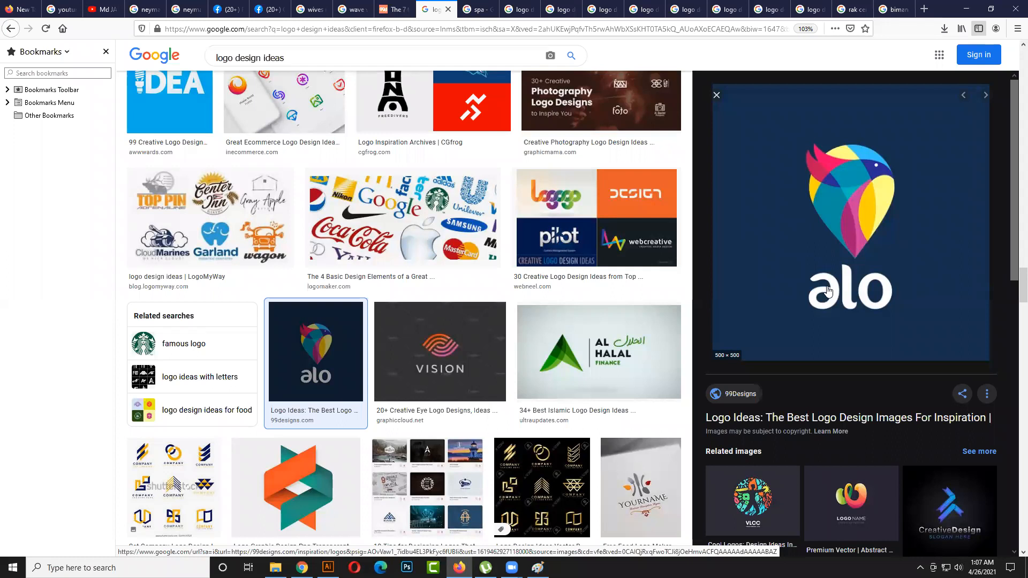
scroll(827, 290, down, 5)
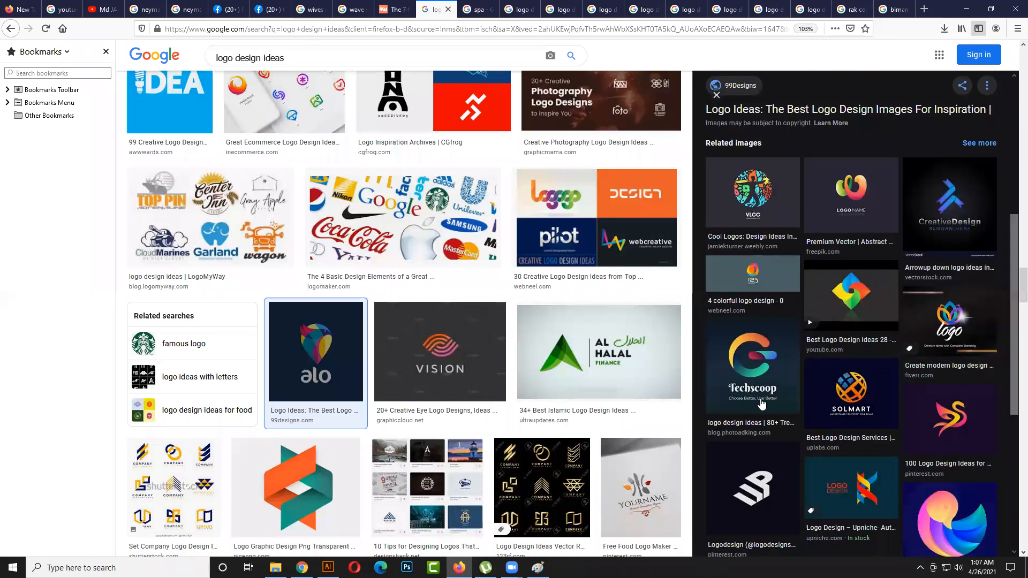
click(757, 393)
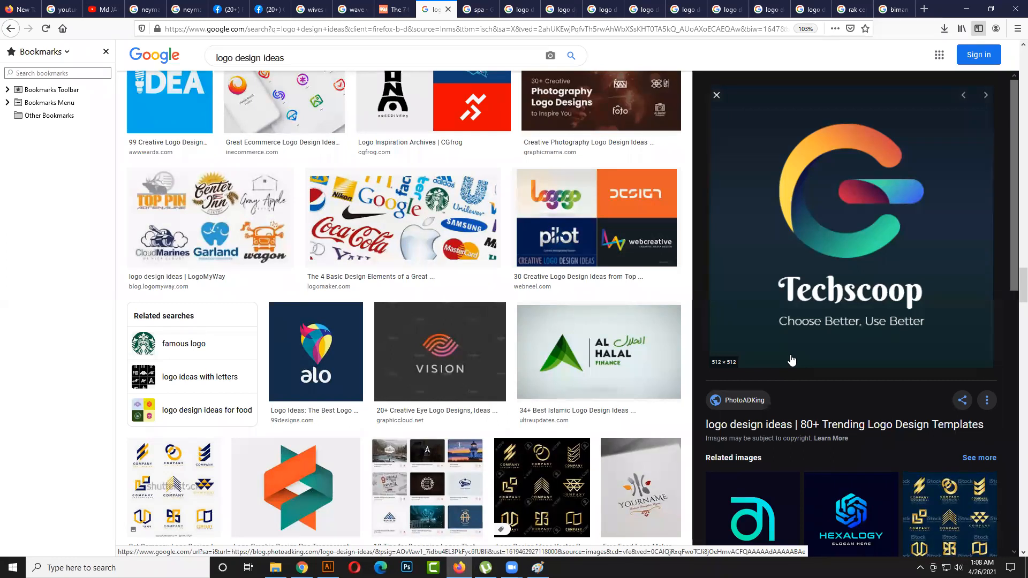
- Enlarge the Al Halal Finance logo from Ultra Updates and look at its related Islamic logo images
click(540, 379)
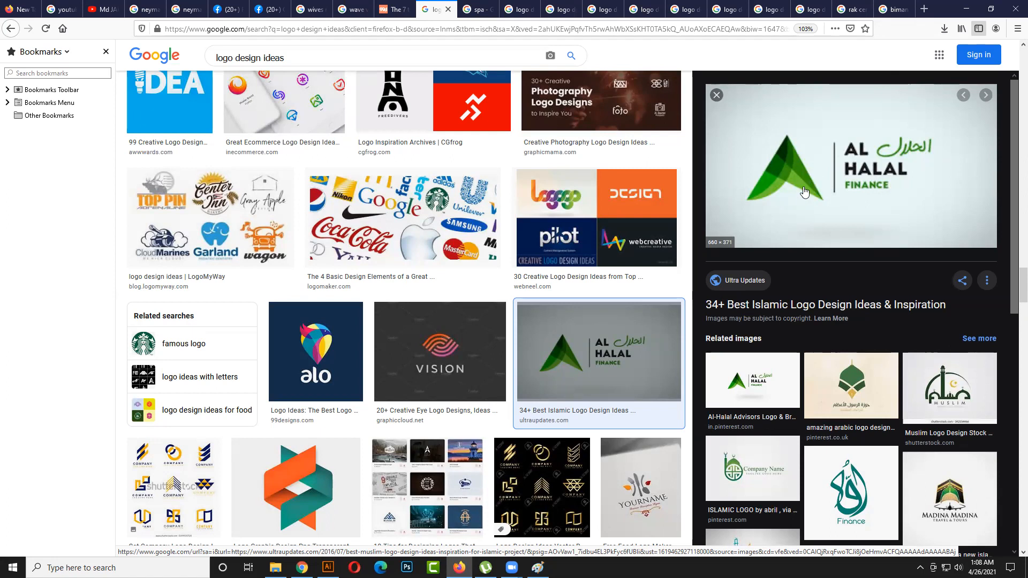
scroll(665, 371, up, 2)
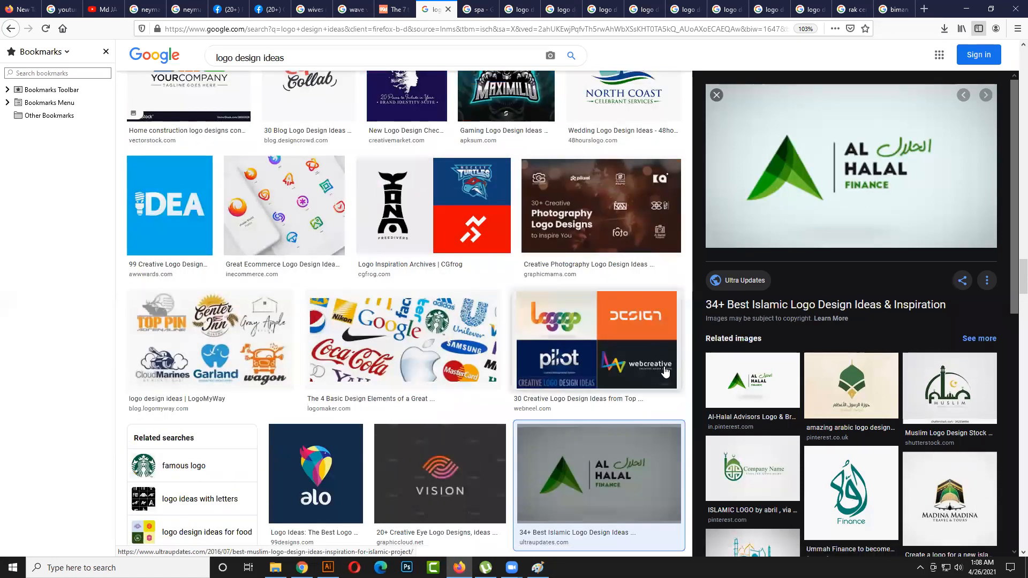
scroll(665, 371, up, 3)
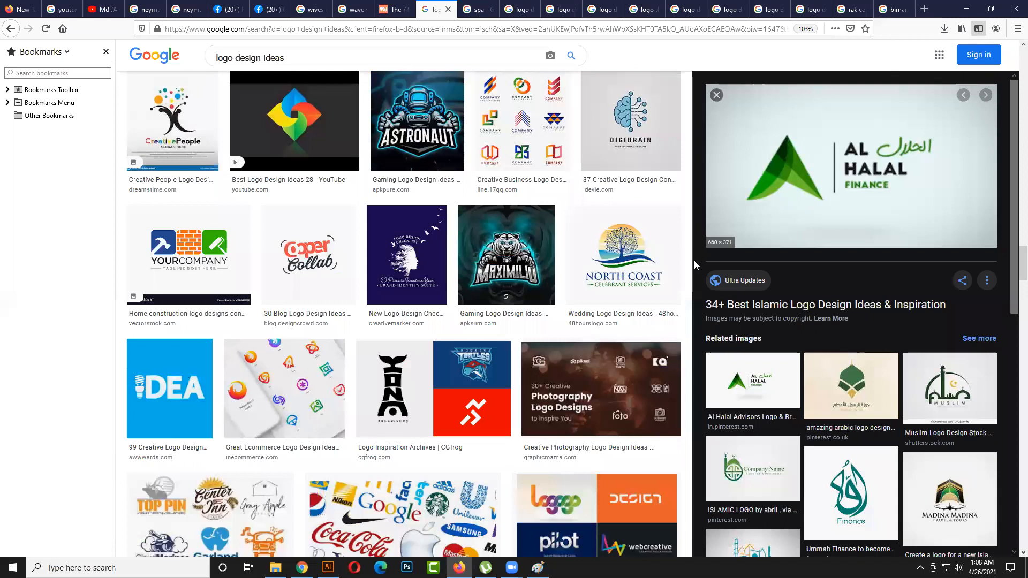
scroll(694, 260, up, 3)
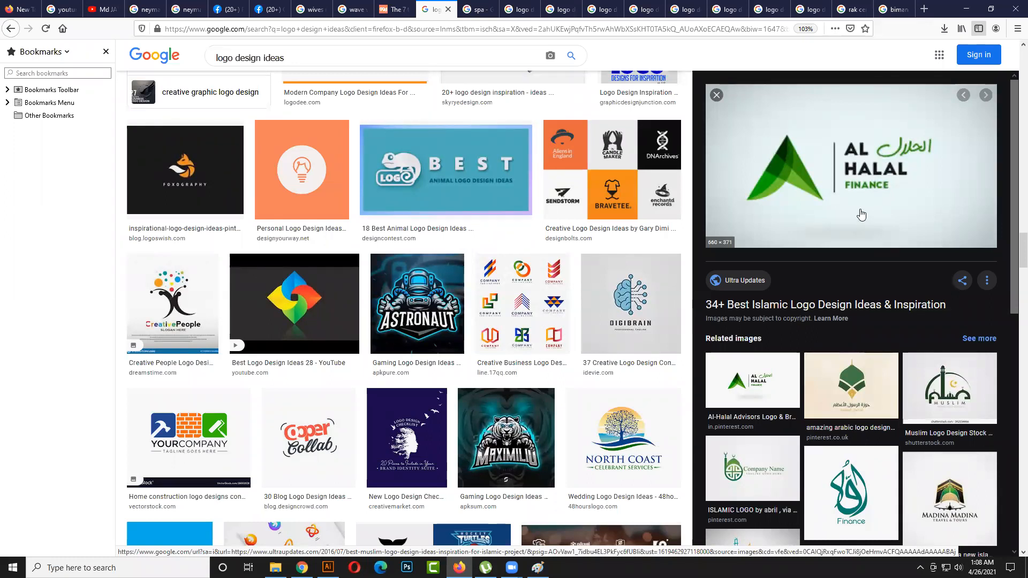
scroll(860, 214, down, 1)
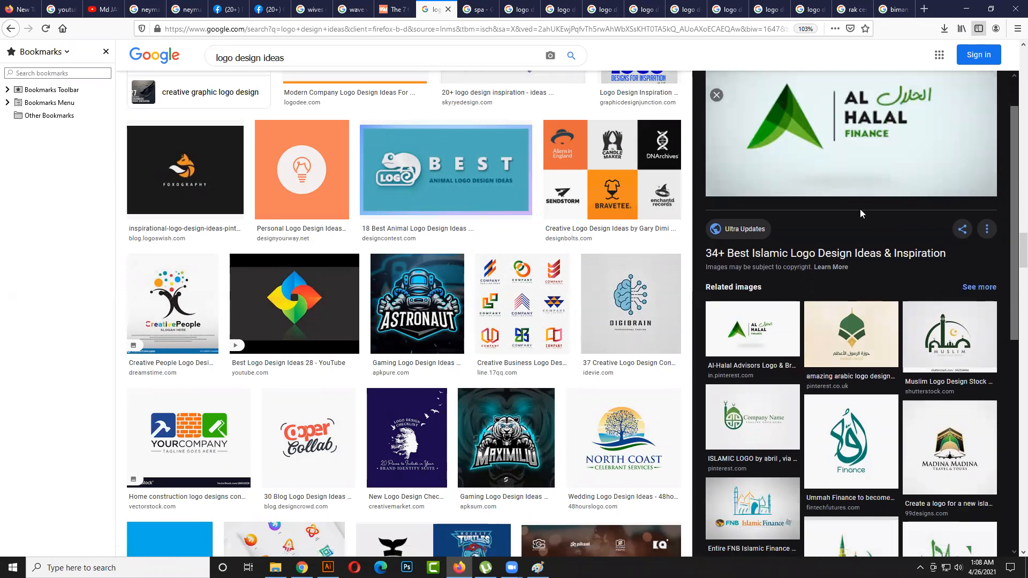
- Enlarge Canva's modern double-circle logo from the earlier results and, from its related images, the Vegaaninen leaf logo
scroll(861, 214, up, 1)
scroll(681, 257, up, 5)
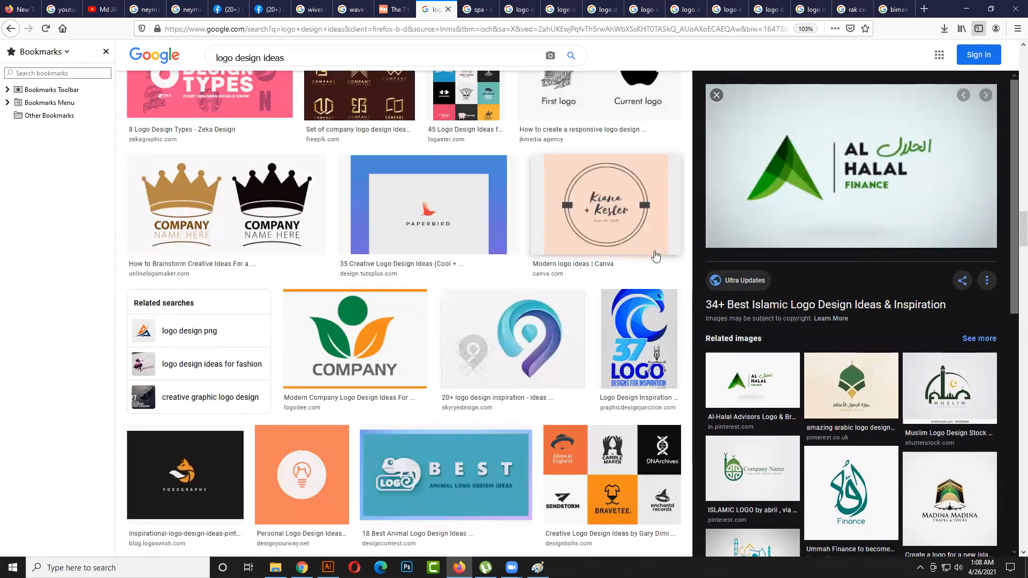
scroll(656, 255, up, 1)
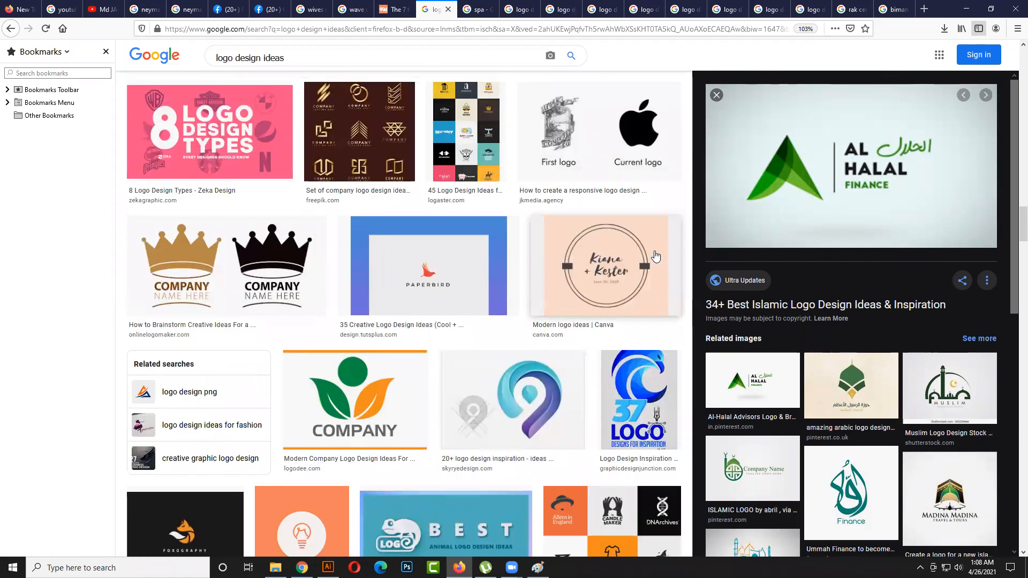
click(655, 256)
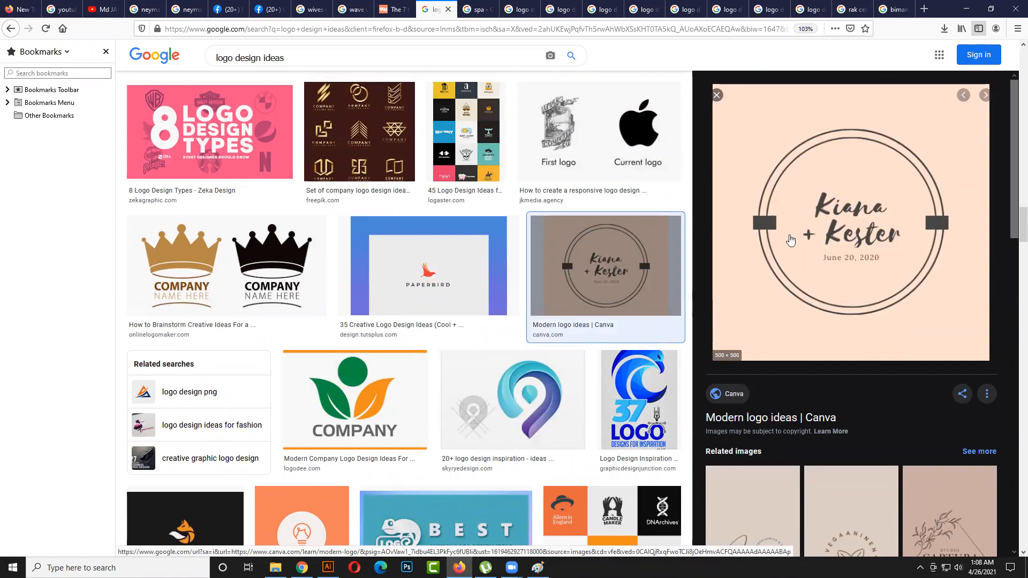
scroll(937, 236, down, 2)
scroll(806, 271, down, 3)
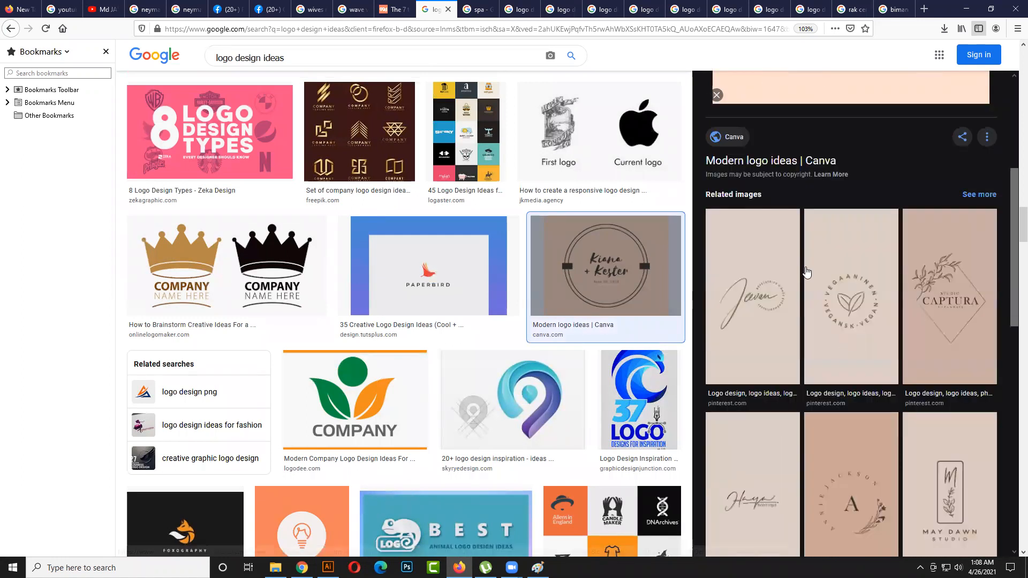
click(807, 272)
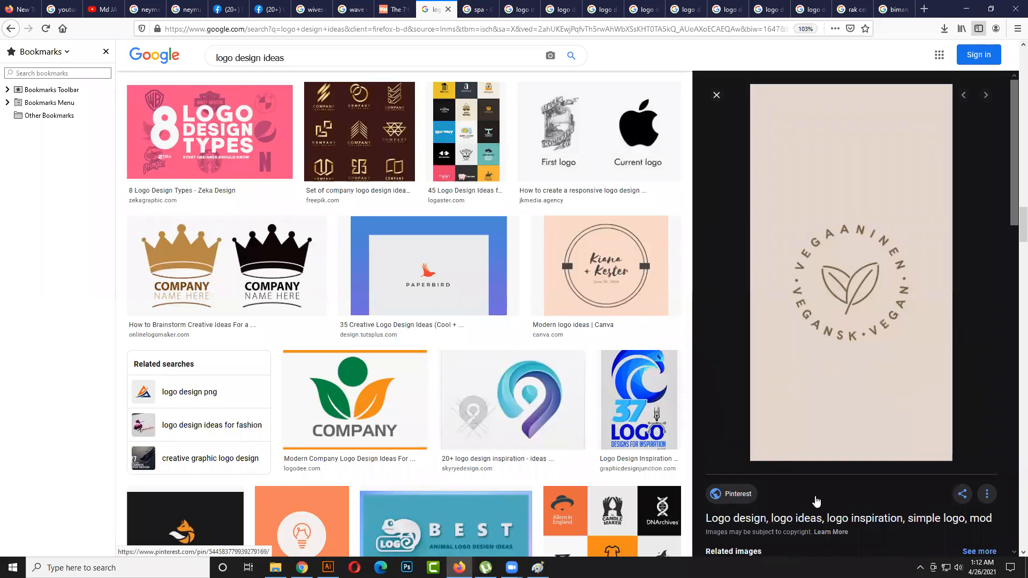
- Switch to Facebook and replace the open private chat with the "Review For Crush" conversation
click(227, 10)
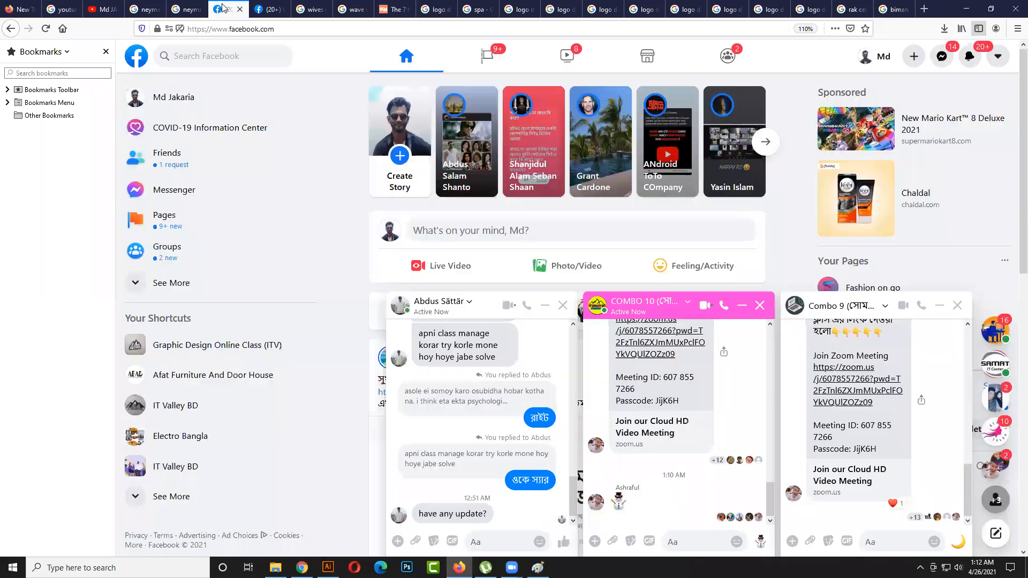
click(562, 305)
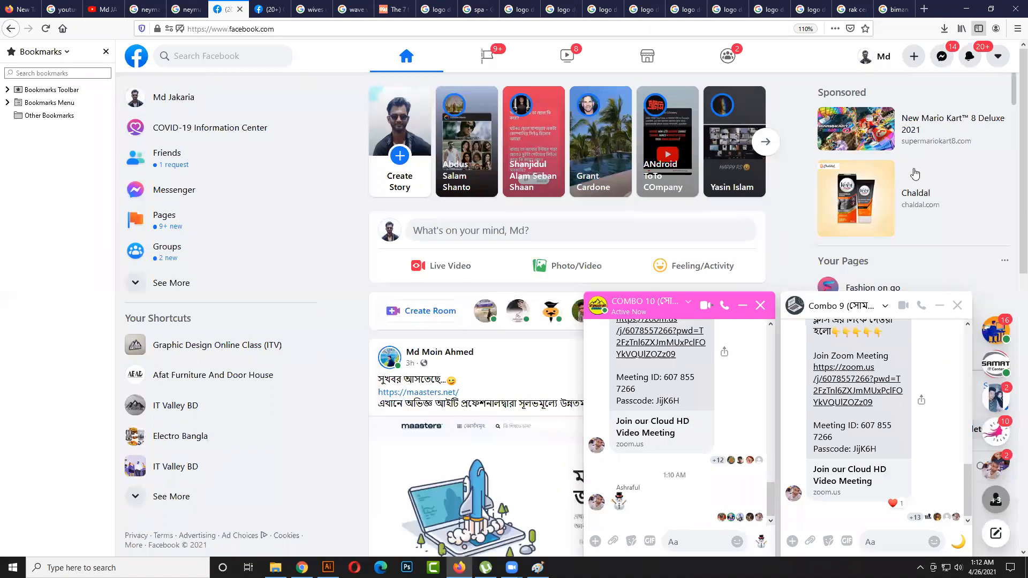
click(943, 61)
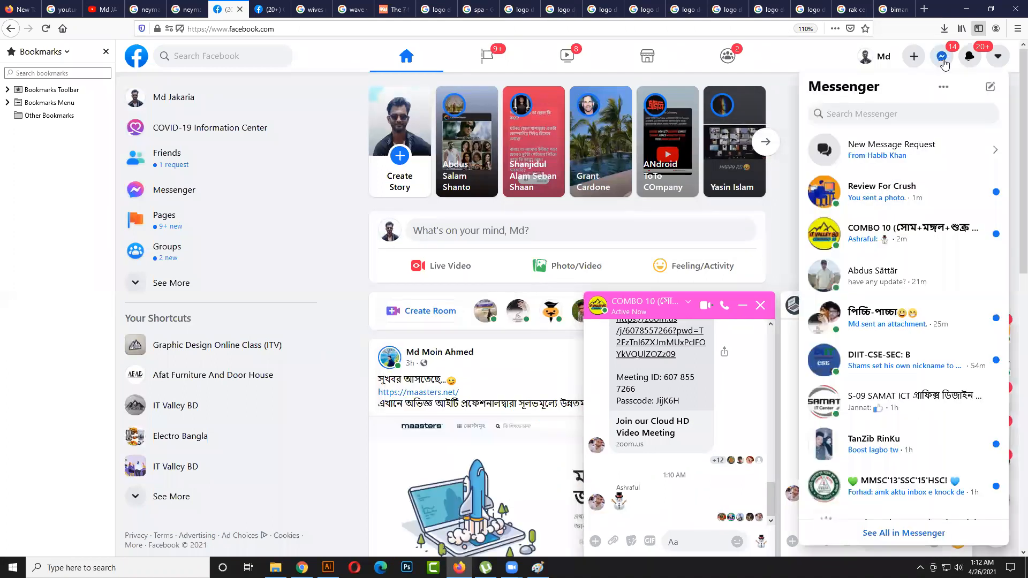
click(860, 200)
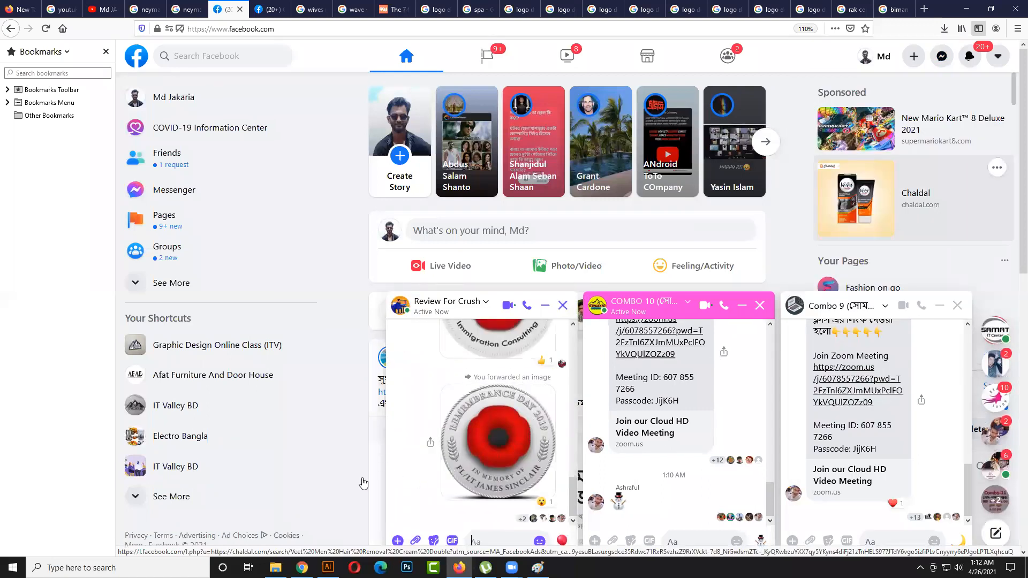
- View the conversation's shared images full size: the Kaidmaz maple leaf logo, the Kaidmaz poppy logo and the Remembrance Day 2019 coin
scroll(482, 447, down, 5)
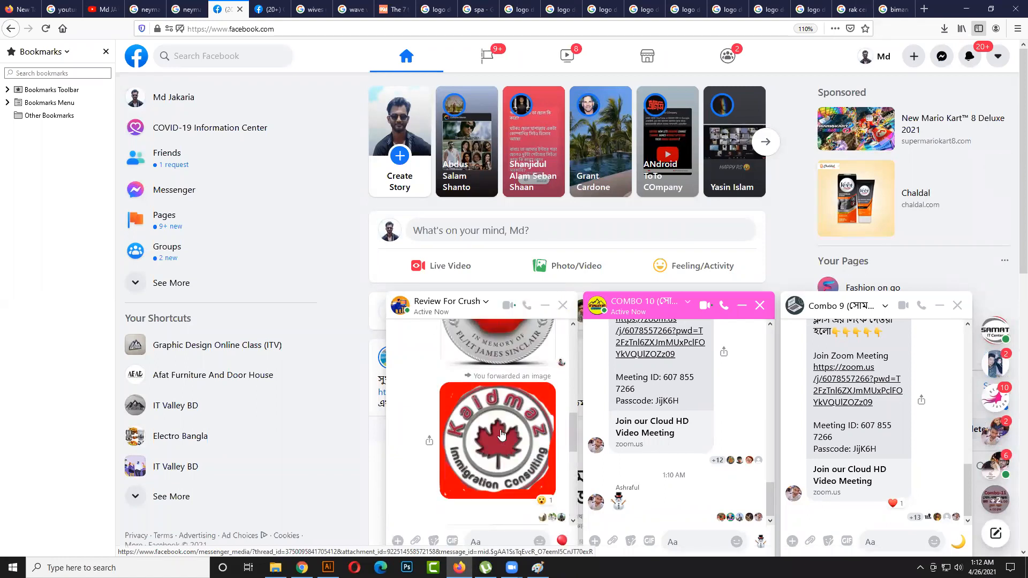
click(501, 435)
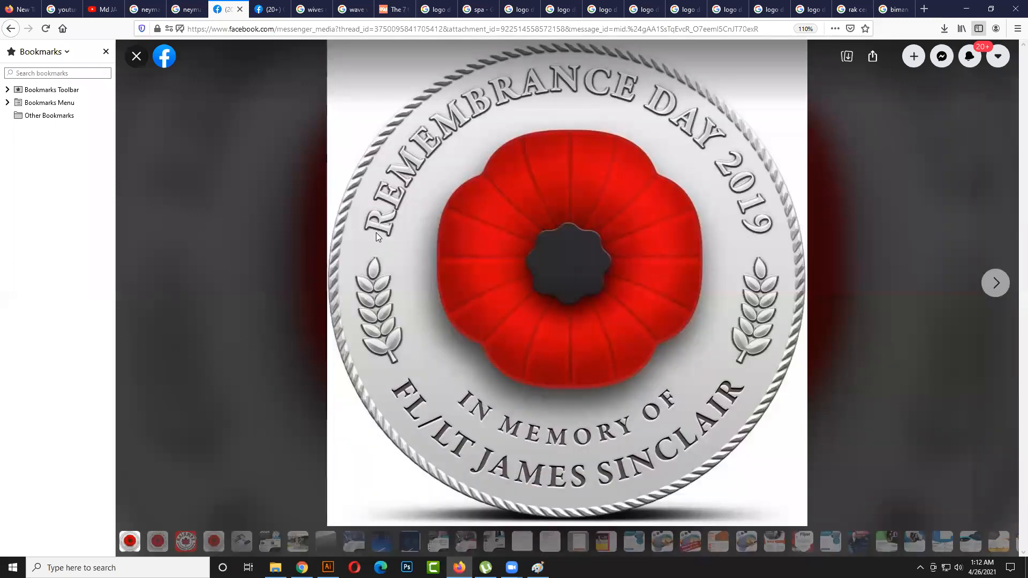
click(185, 541)
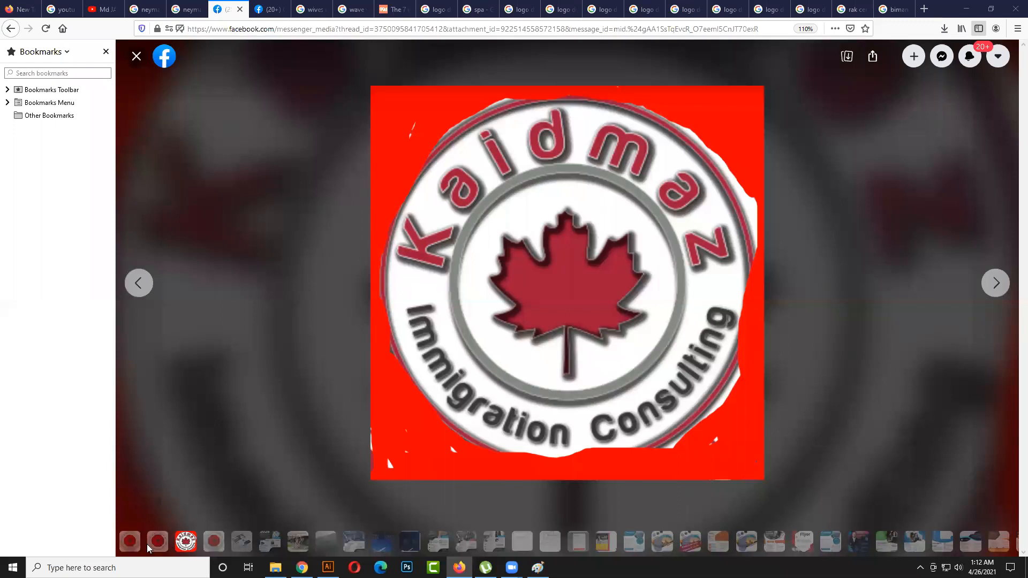
click(163, 544)
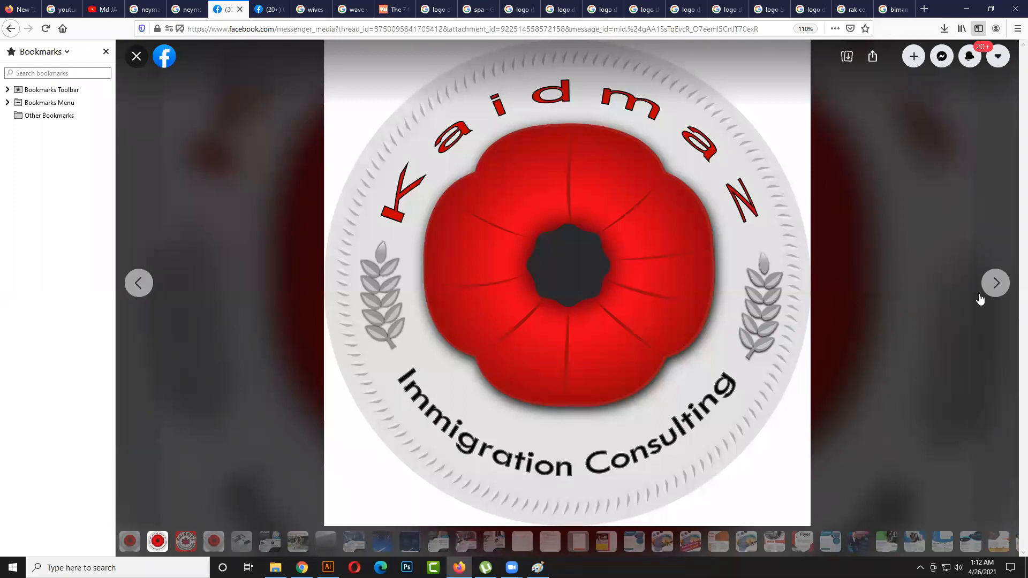
click(997, 284)
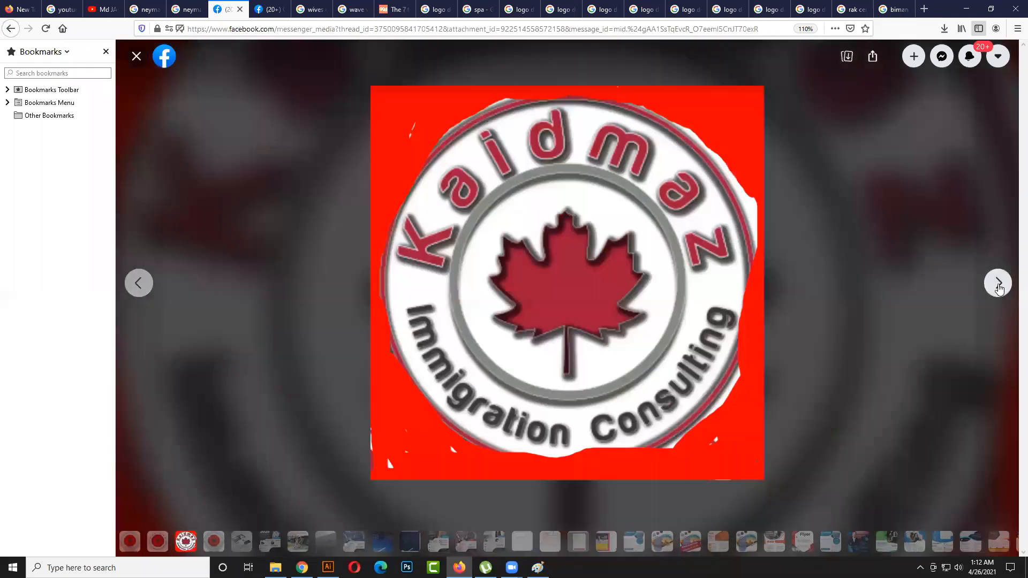
click(134, 292)
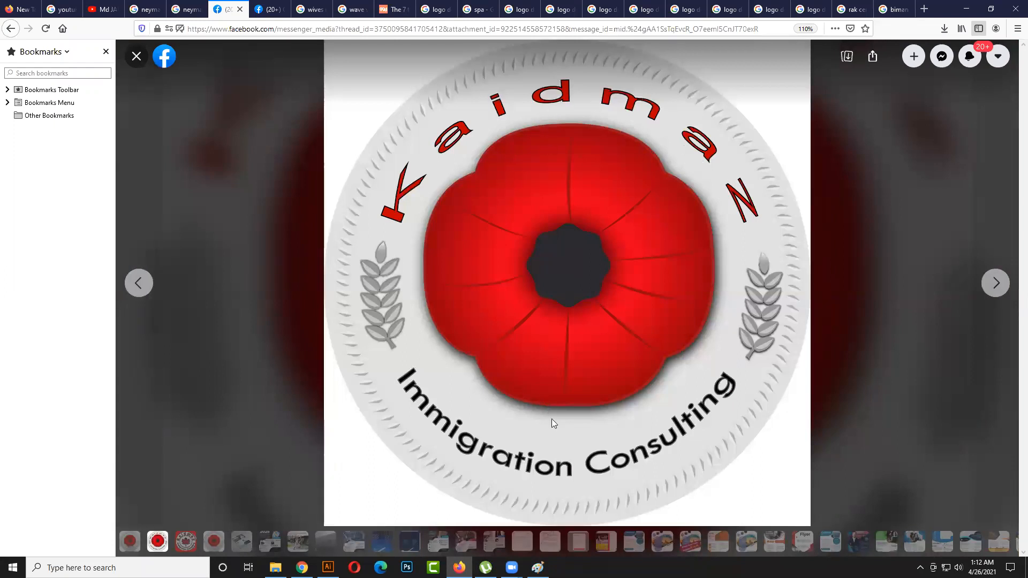
click(138, 283)
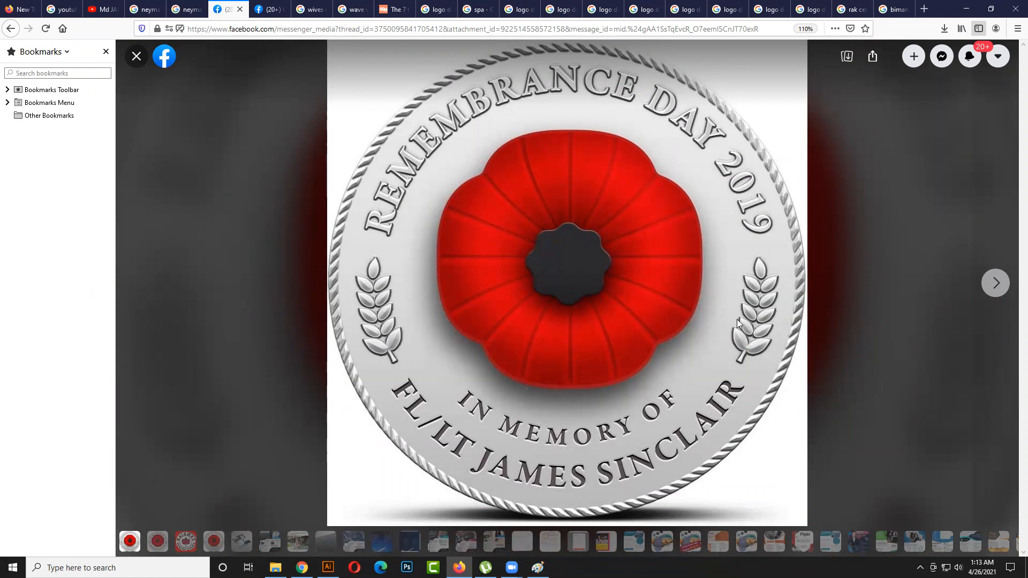
- Compare the Kaidmaz maple leaf and poppy logos with the Remembrance Day 2019 coin by moving back and forth between them
click(995, 290)
click(995, 292)
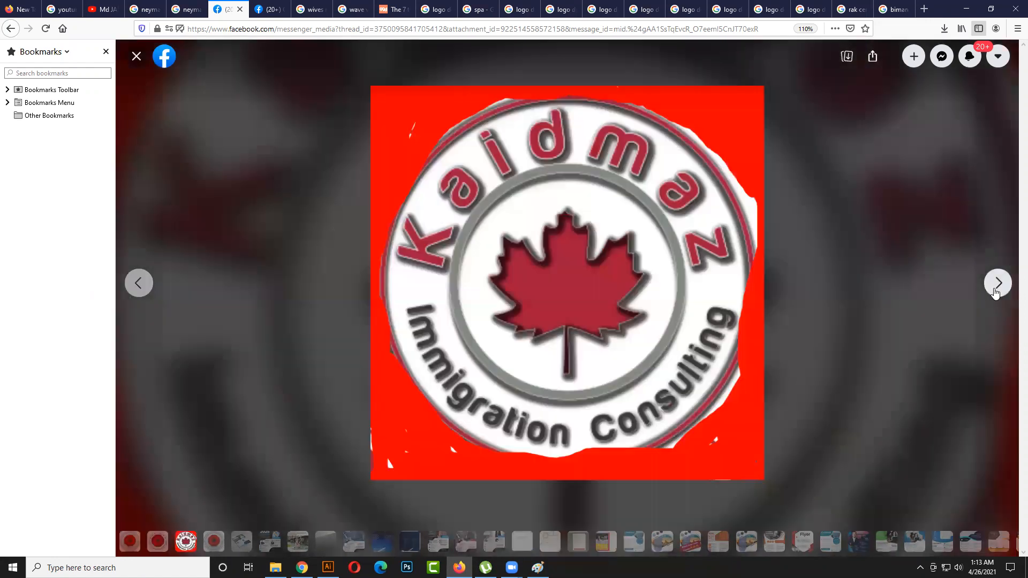
click(995, 289)
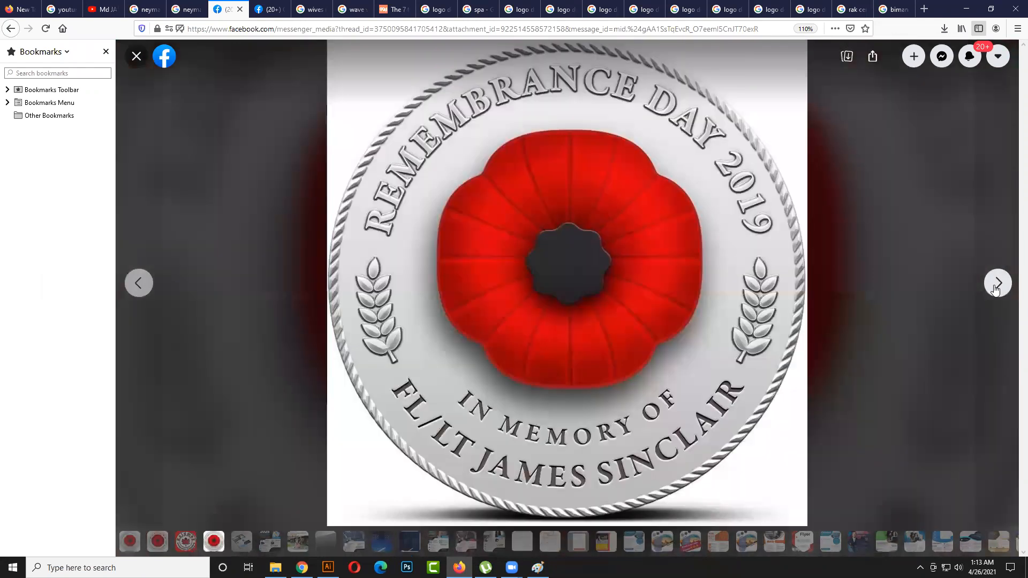
click(139, 283)
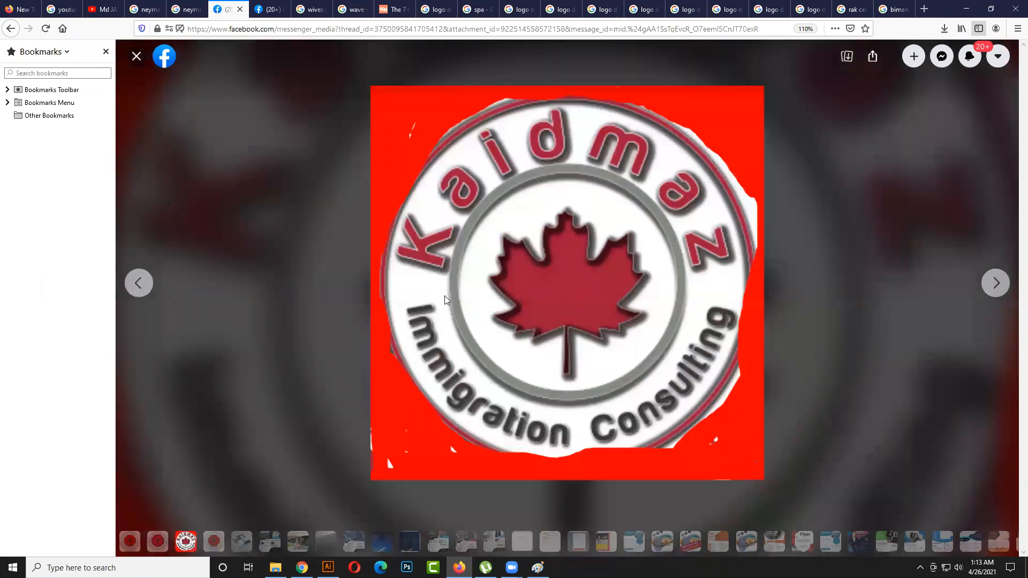
click(138, 283)
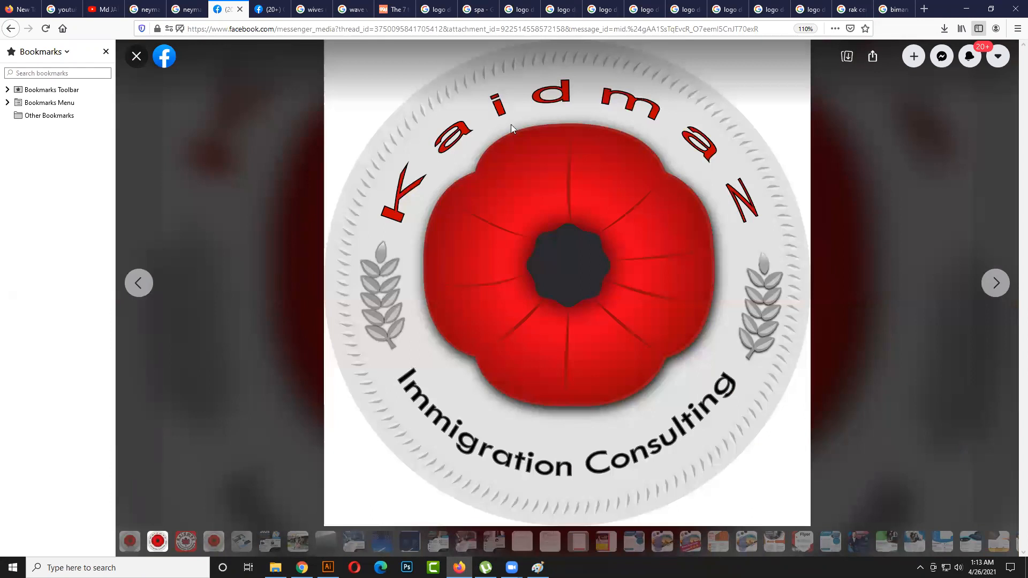
click(139, 283)
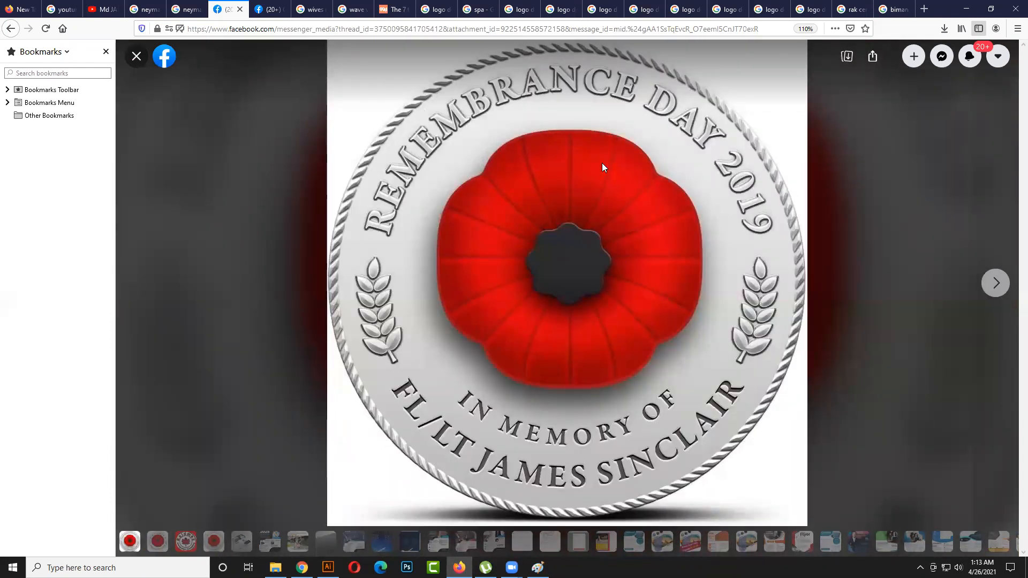
- Page through the shared logo images to the second copy of the Remembrance Day 2019 coin and back, and close the image viewer
click(996, 284)
click(997, 285)
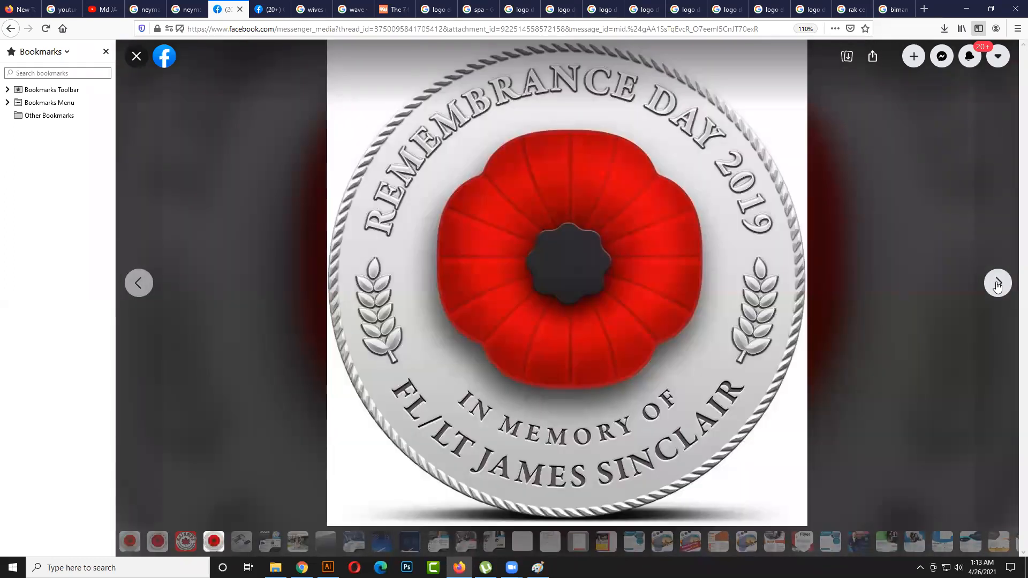
click(997, 285)
click(140, 284)
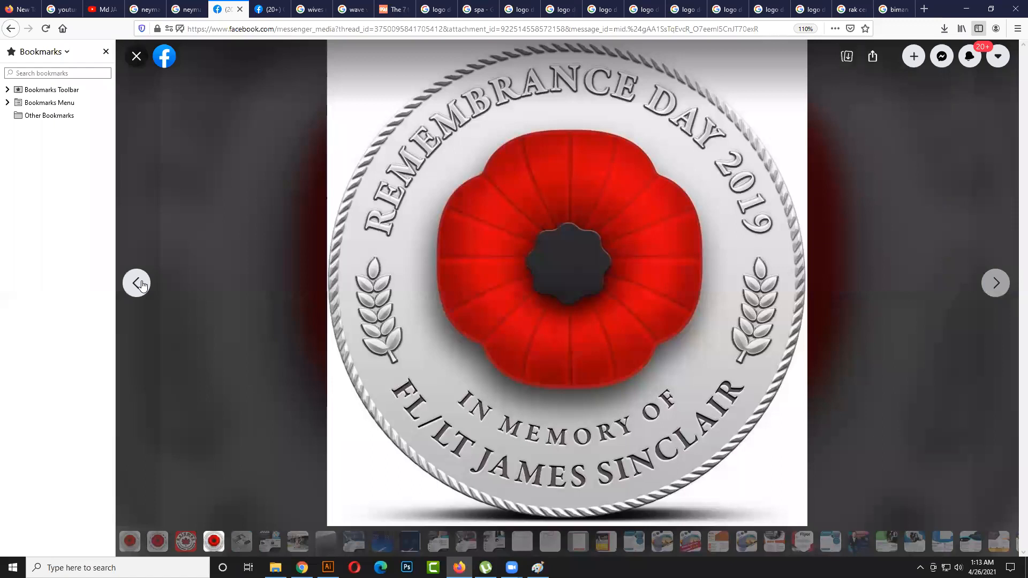
click(134, 288)
click(135, 284)
click(137, 282)
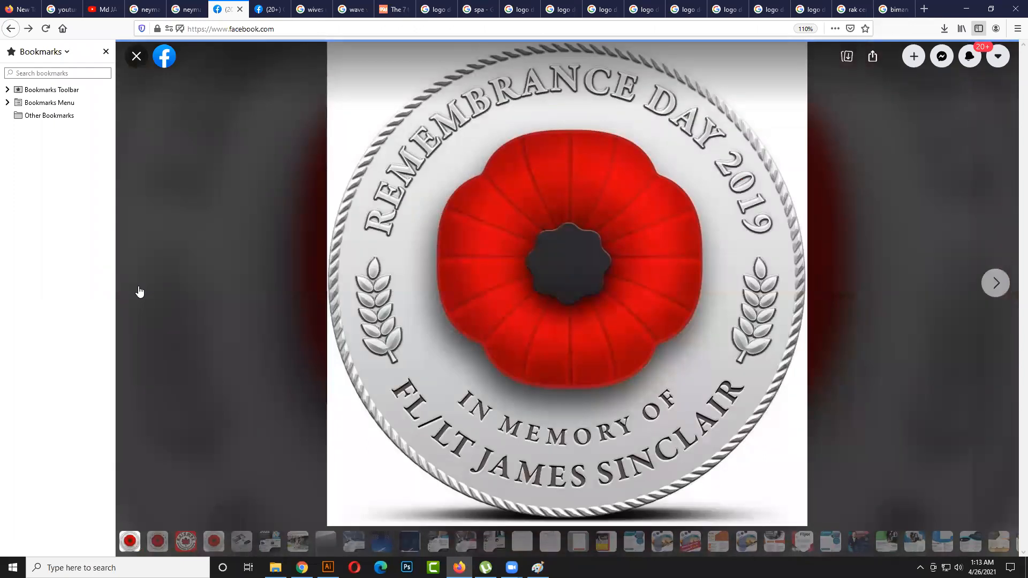
key(Escape)
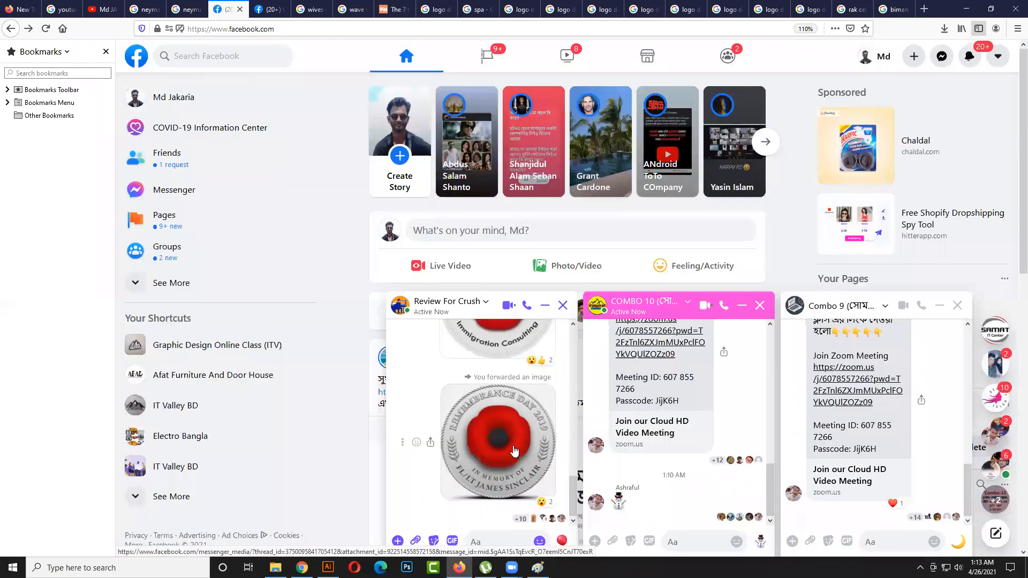
- Reopen the Remembrance Day 2019 coin full size from the chat and compare it repeatedly with the Kaidmaz poppy logo
click(513, 451)
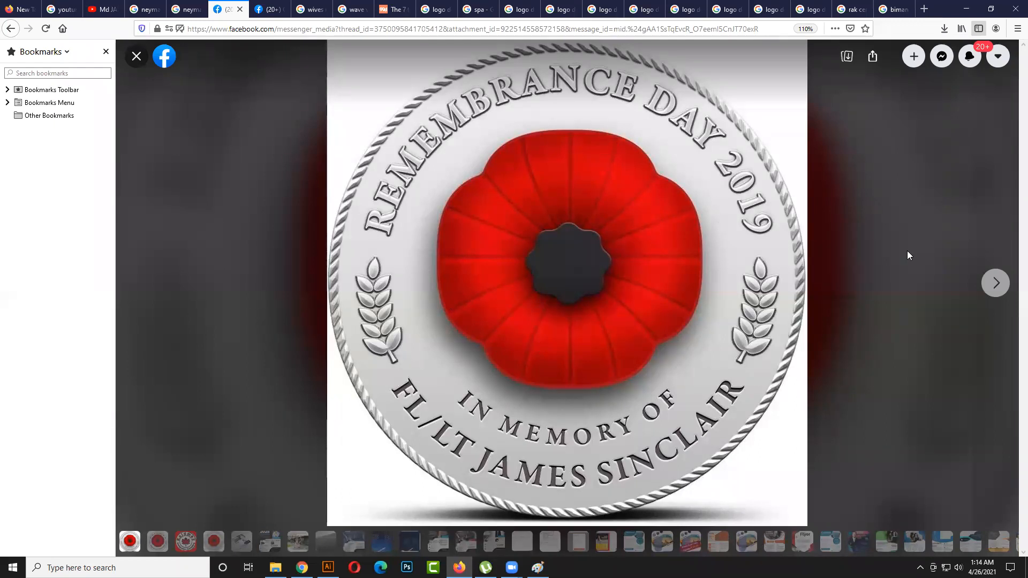
click(1000, 289)
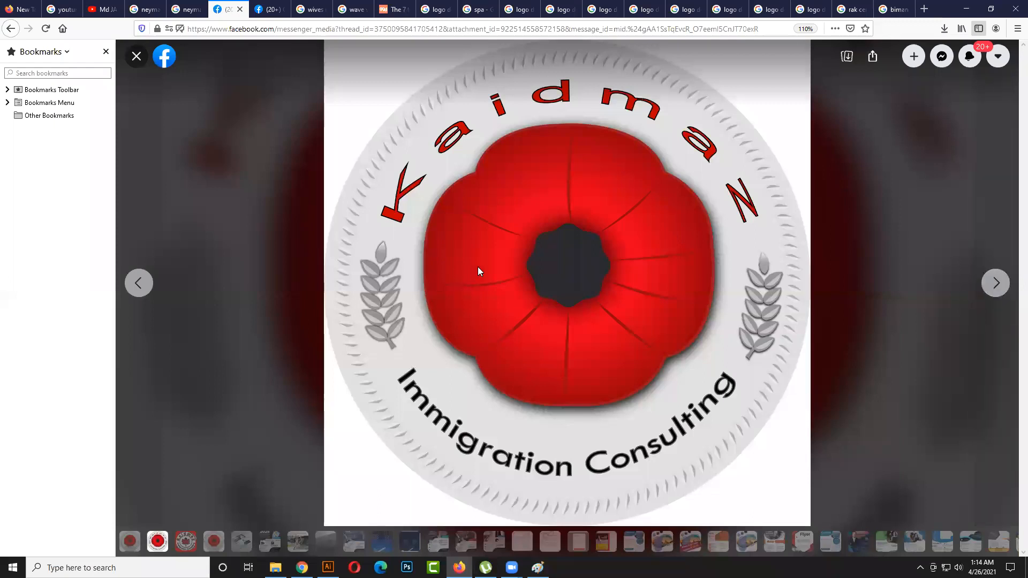
click(142, 289)
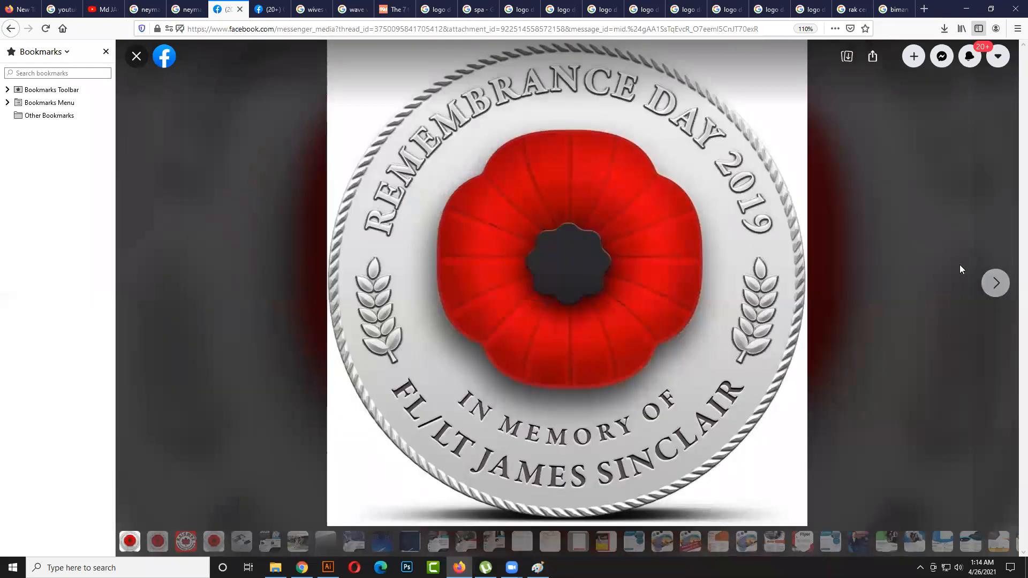
click(995, 284)
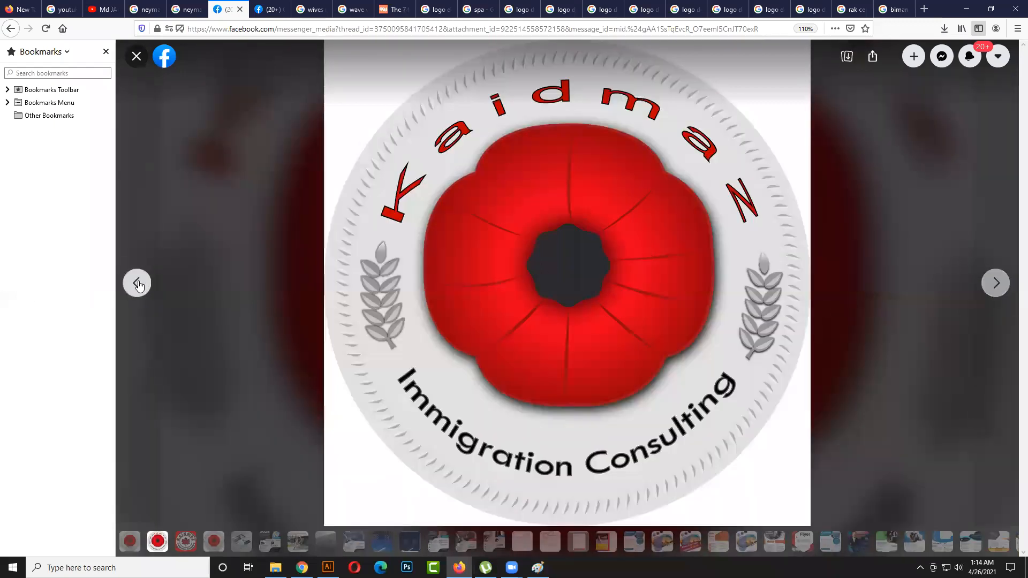
click(138, 284)
click(997, 281)
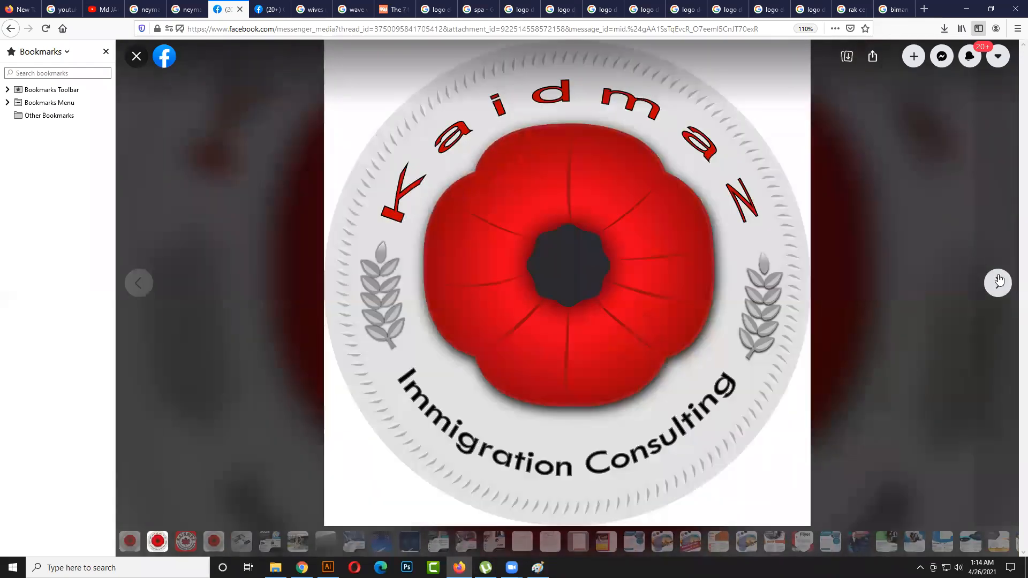
click(138, 282)
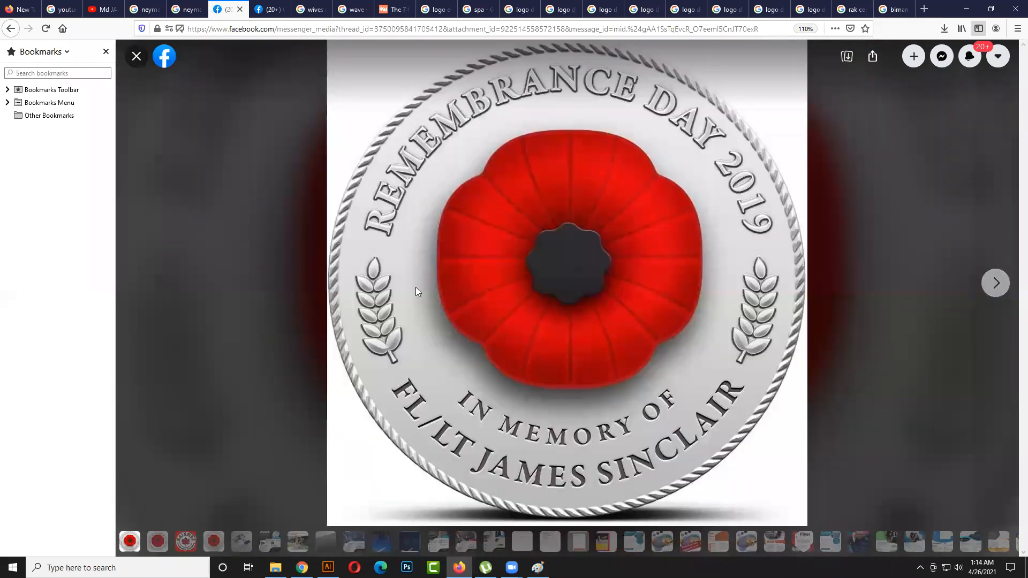
click(995, 283)
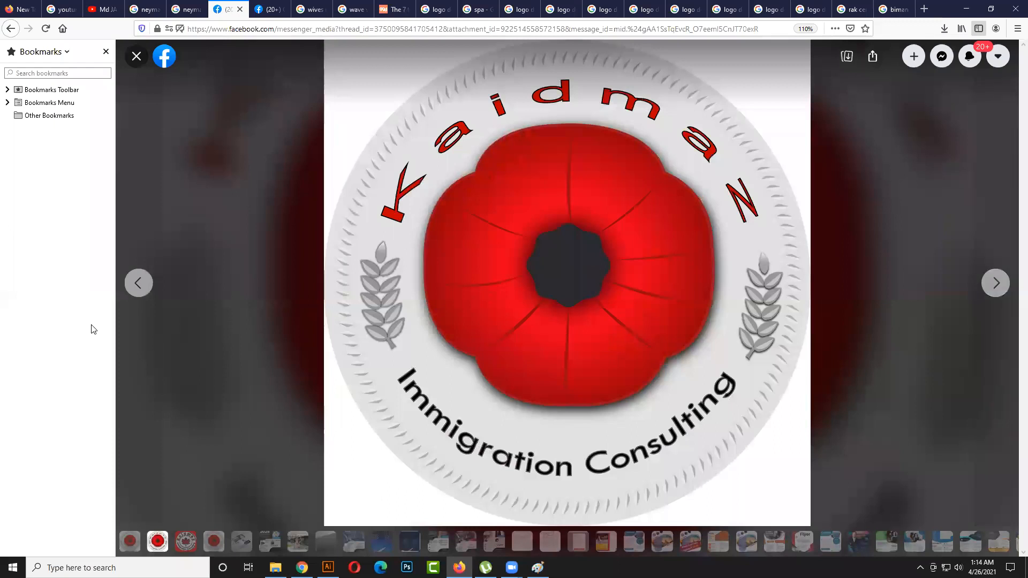
click(135, 284)
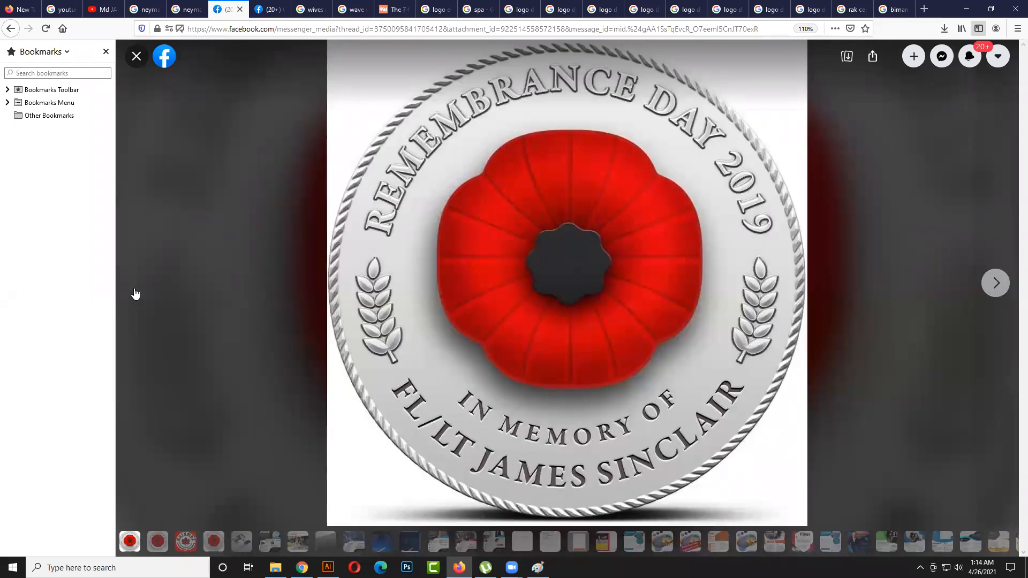
click(990, 289)
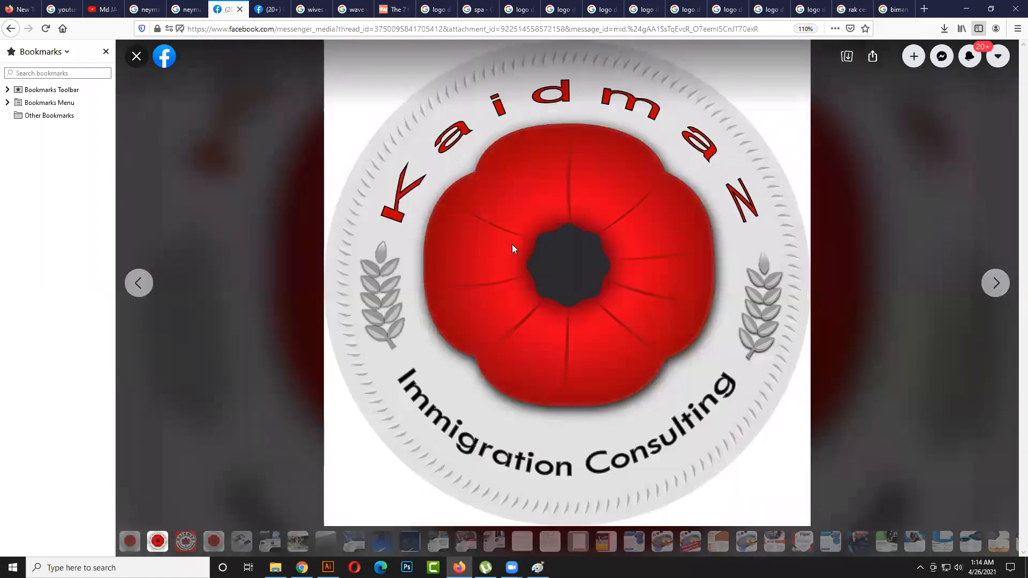
click(136, 283)
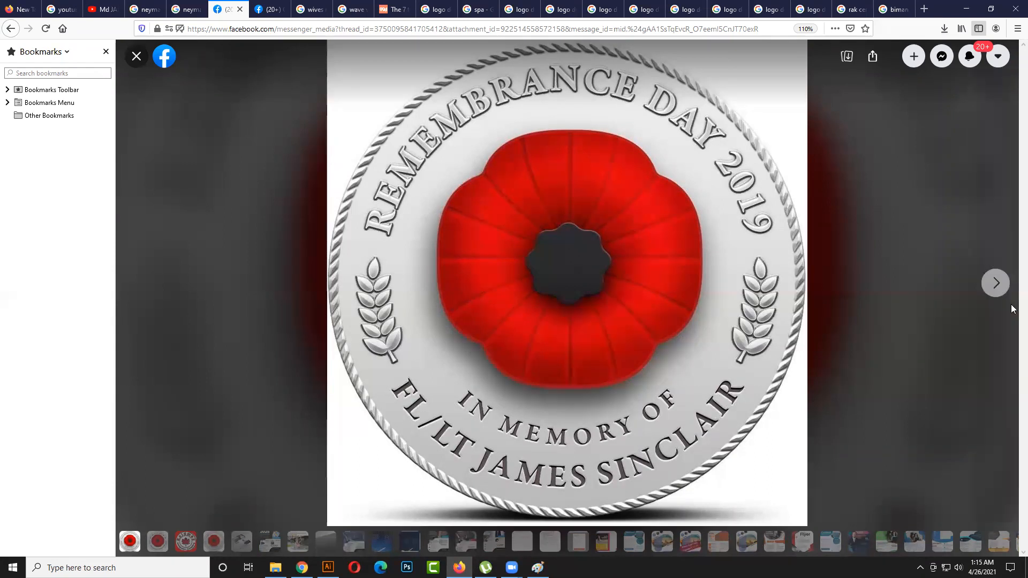
- Compare the Kaidmaz maple leaf logo with the Kaidmaz poppy logo by alternating between the two images
click(998, 283)
click(1002, 285)
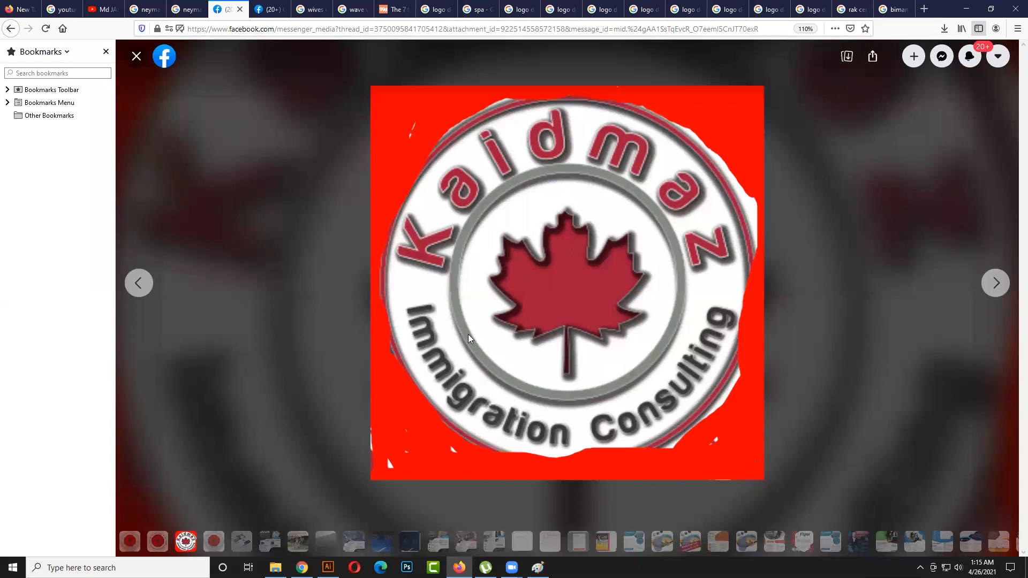
click(136, 283)
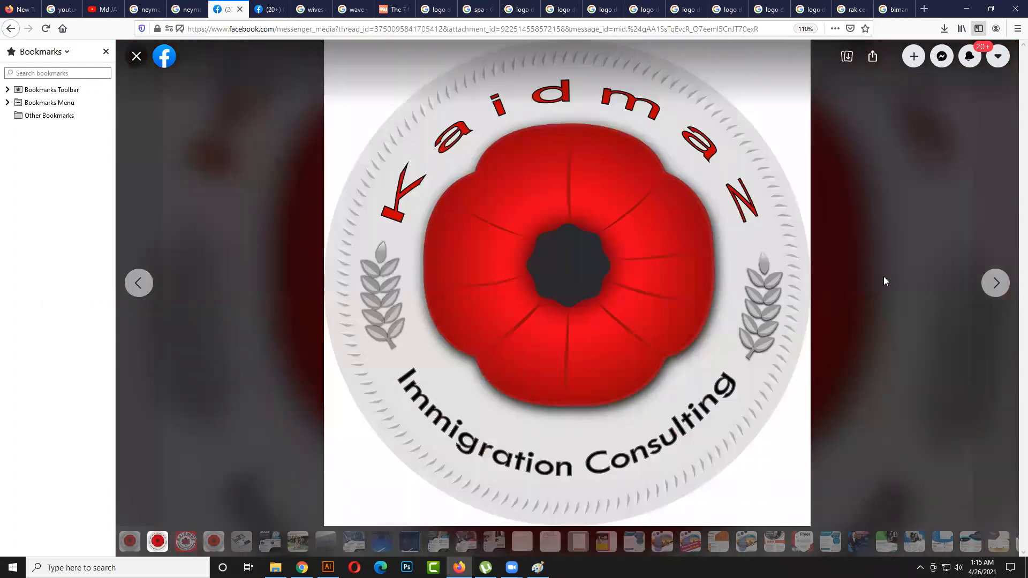
click(995, 283)
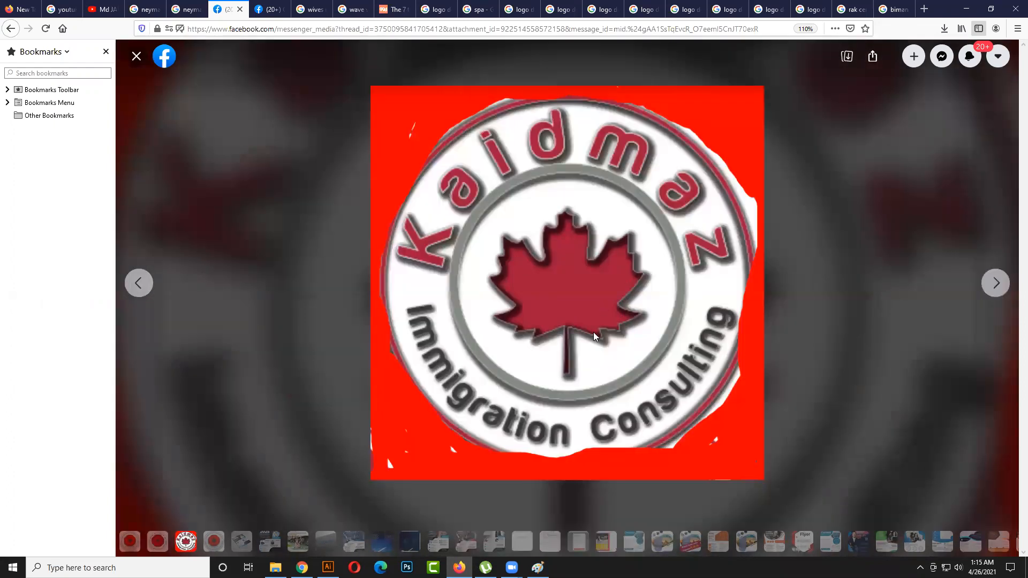
click(138, 283)
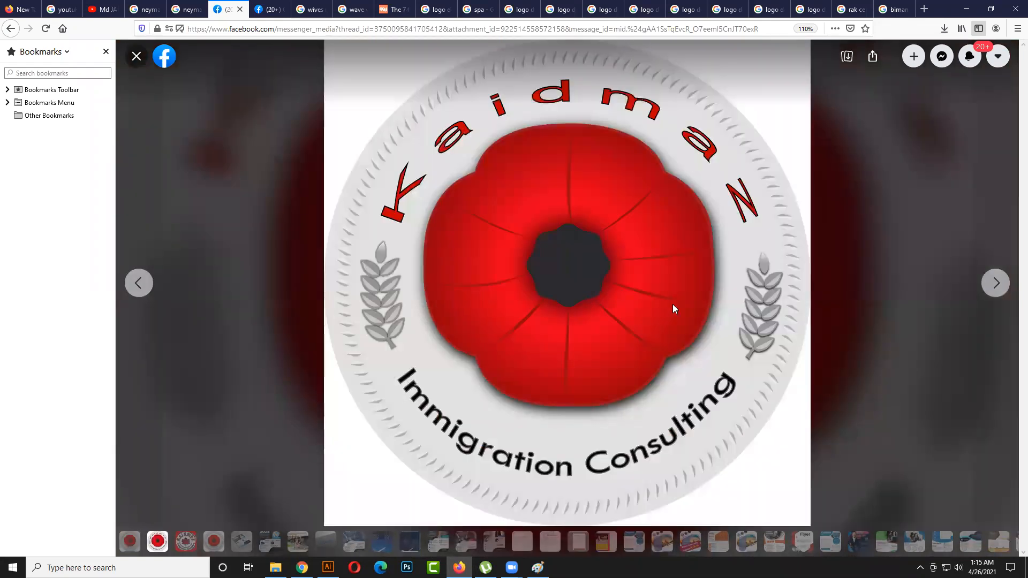
click(995, 283)
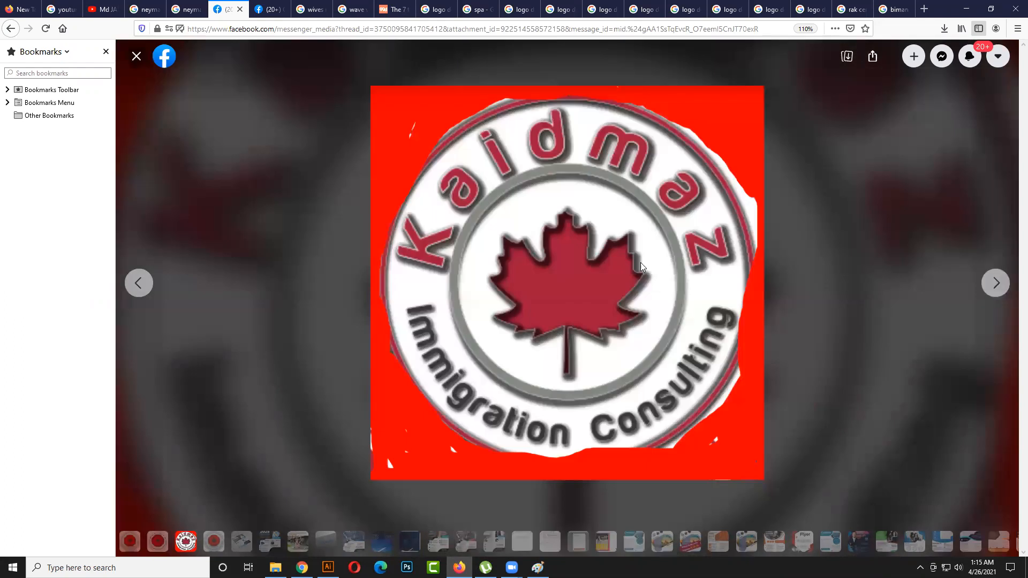
click(142, 284)
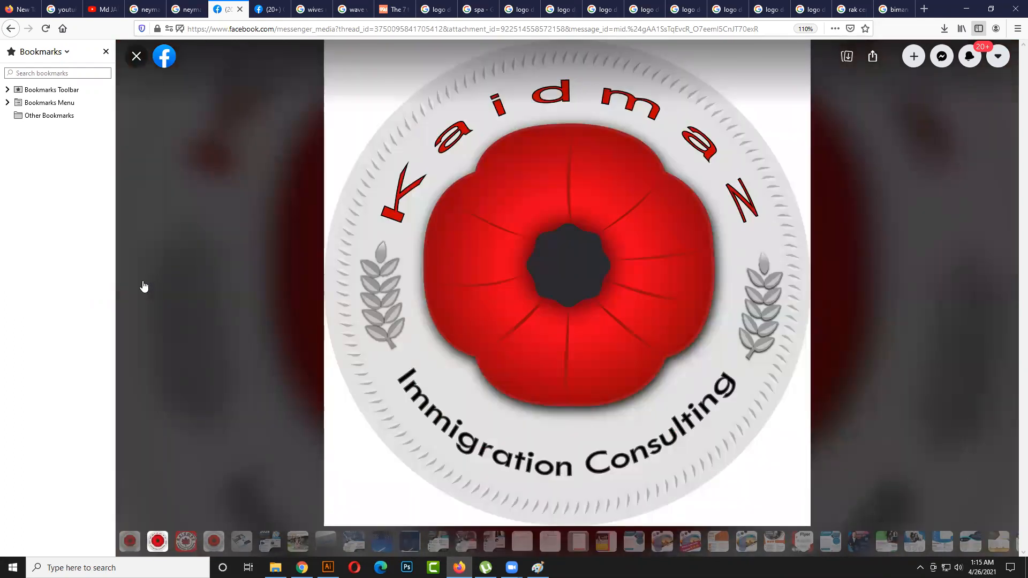
- Leave the Kaidmaz poppy logo and view the Zini's BUNON logo from the "Review For Crush" conversation full size
mouse_move(103, 287)
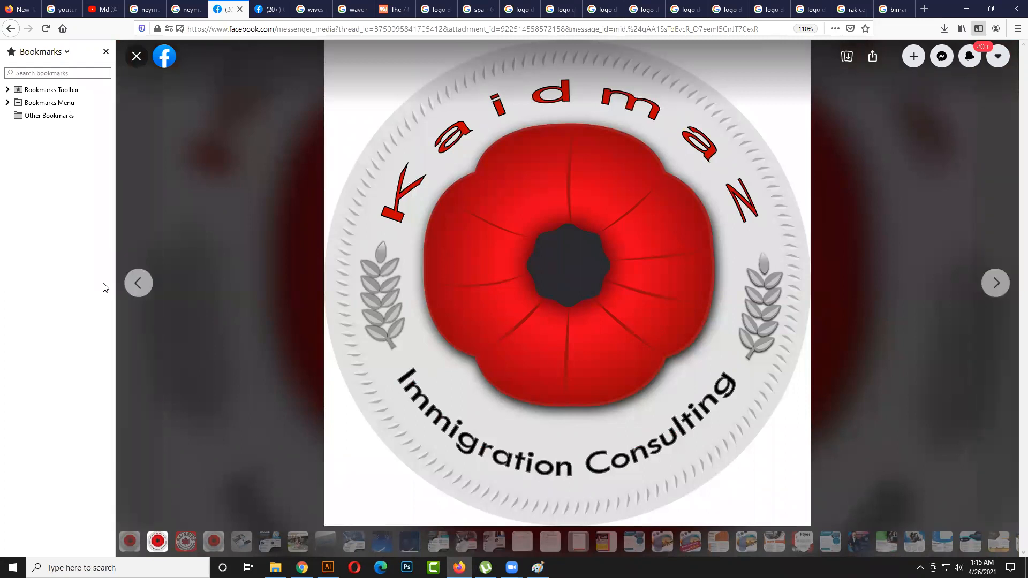
click(143, 283)
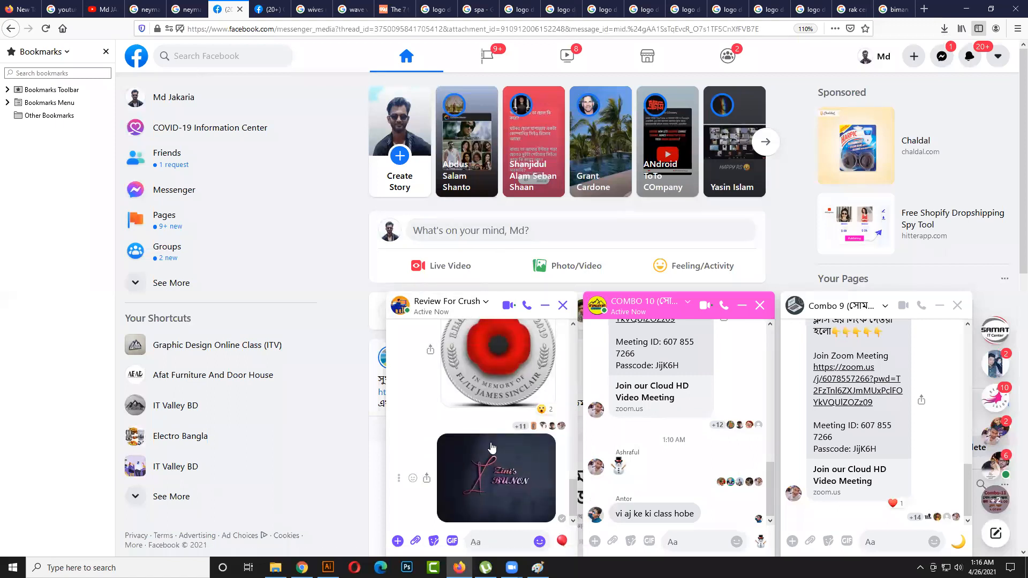
click(514, 469)
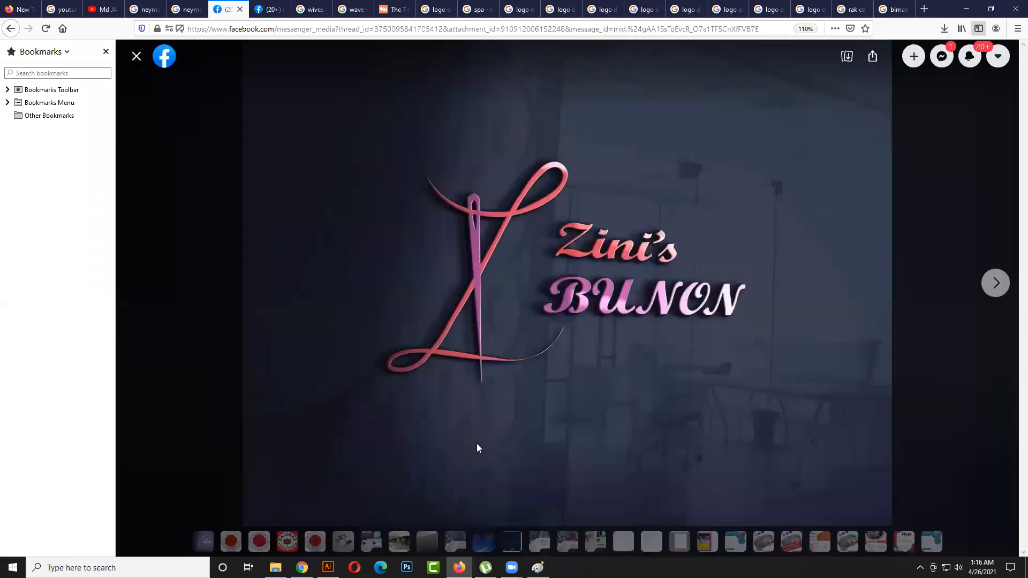